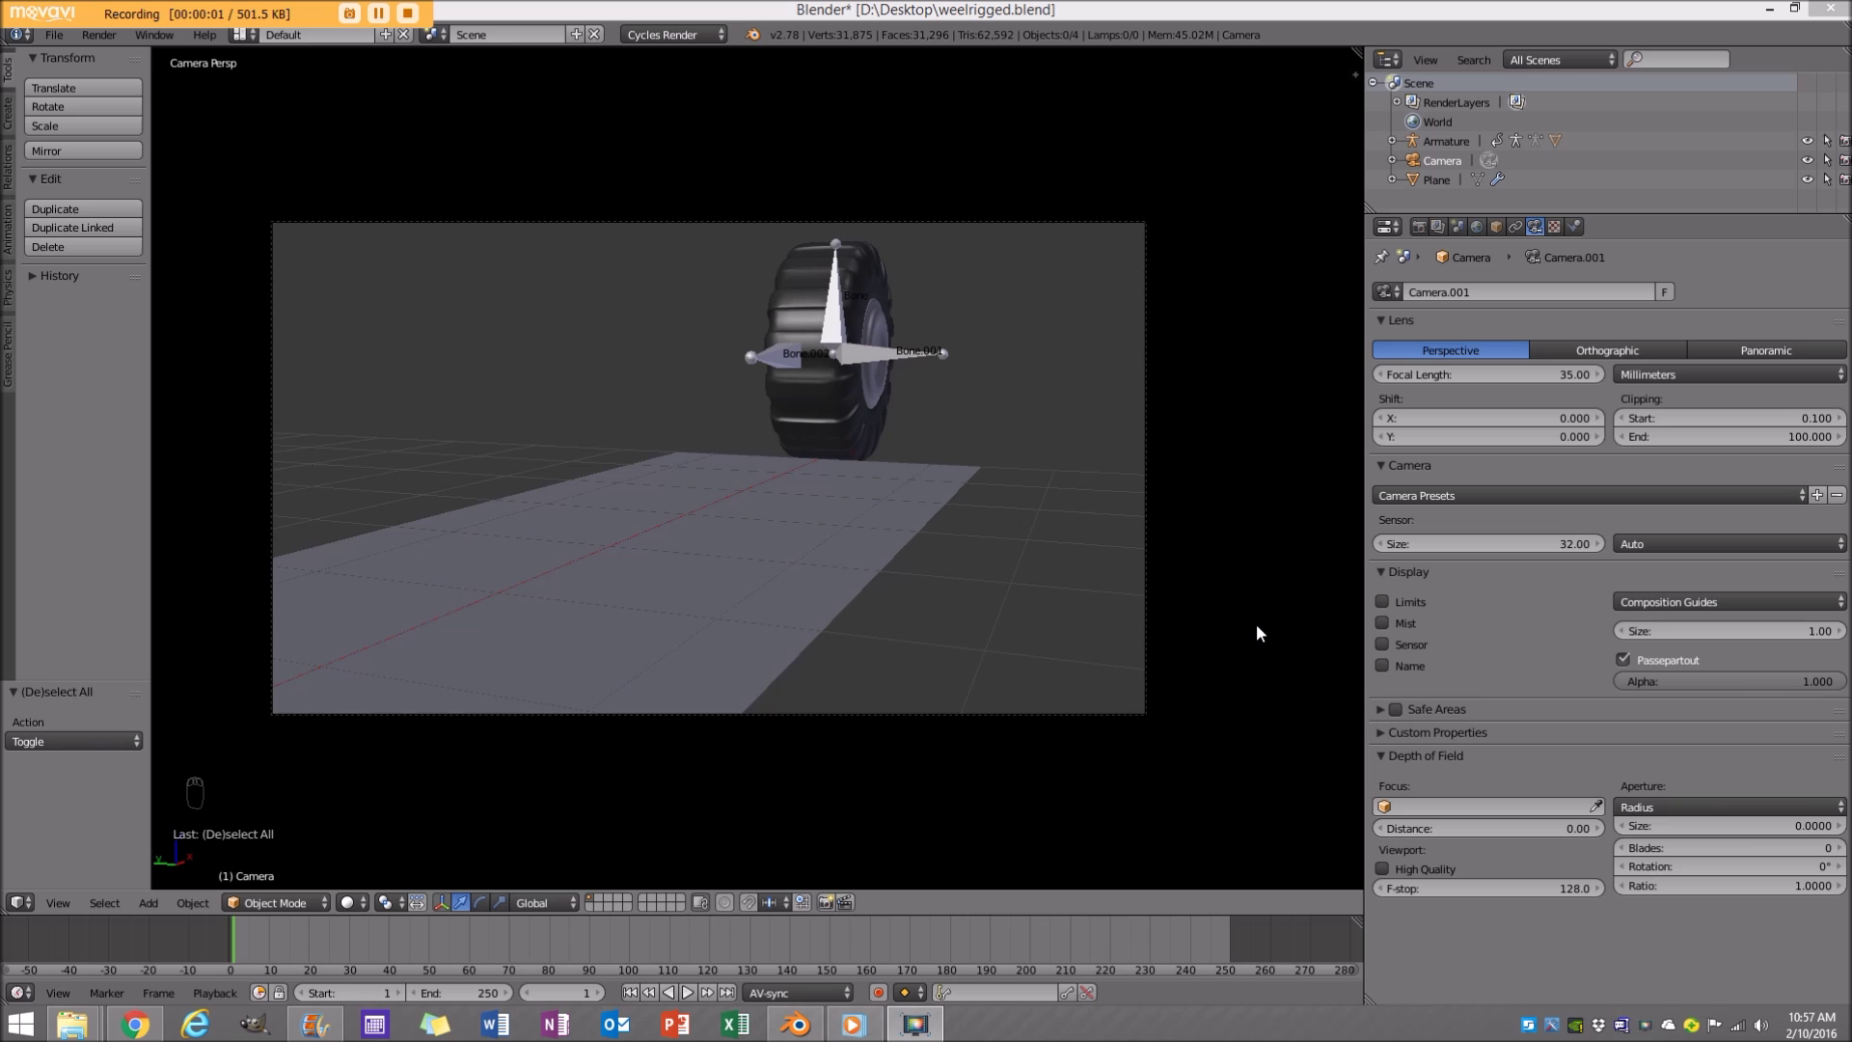
Maximize the 3D viewport, hide the tool shelf, and view the wheel, armature and ground plane from outside the camera.
key("shift+space")
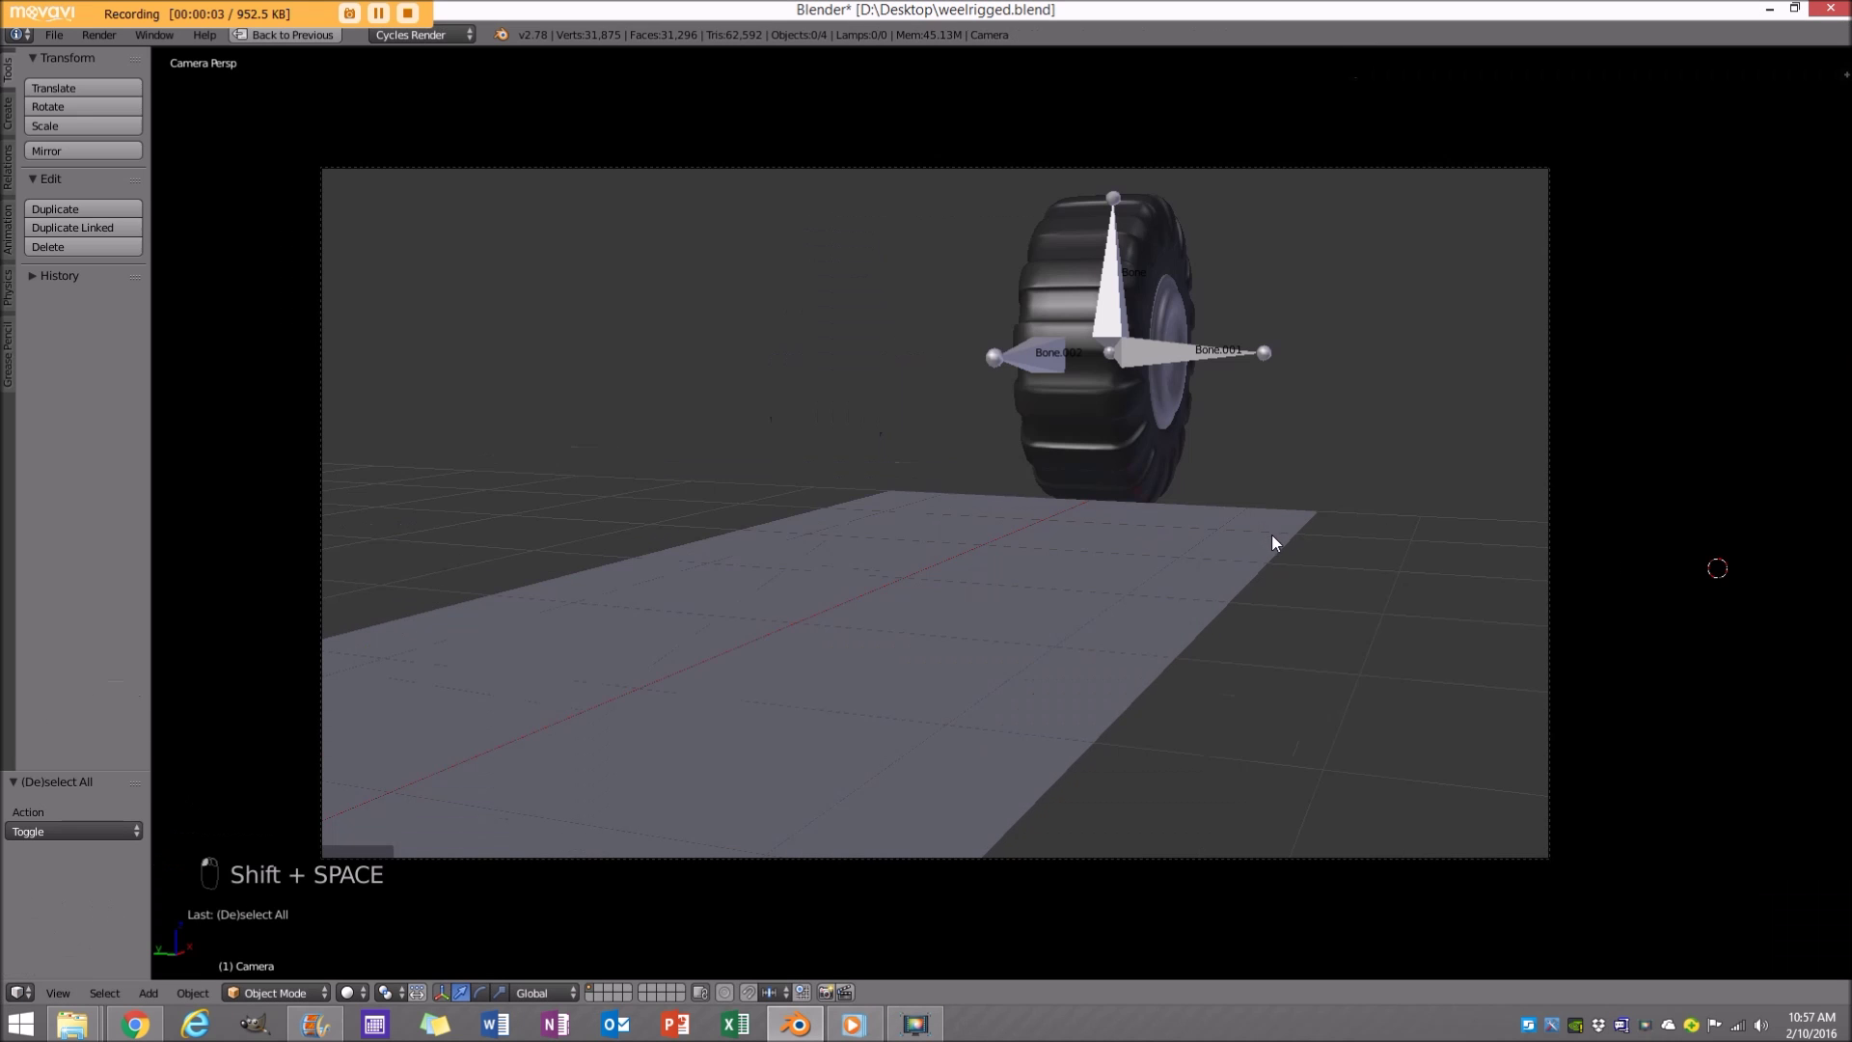
key("t")
scroll(1282, 529, "down", 2)
middle_click_drag(1240, 467, 831, 579)
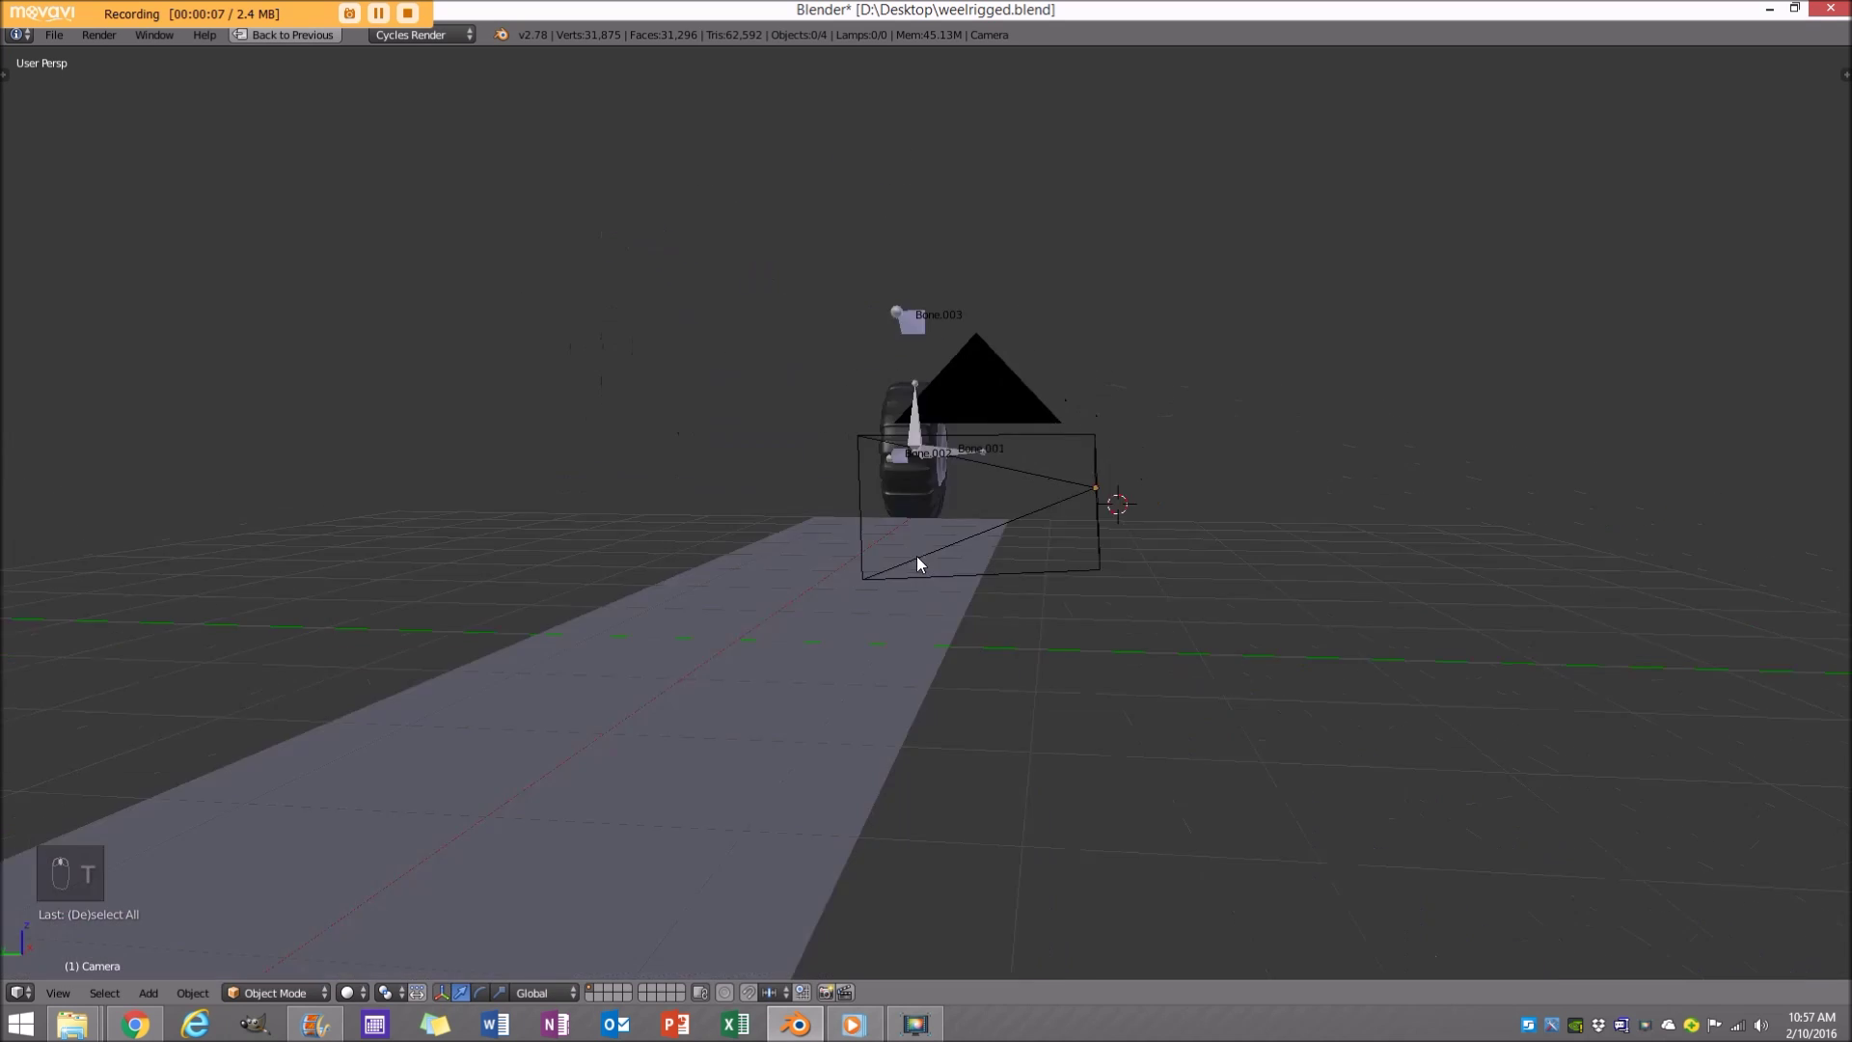
scroll(1054, 604, "up", 3)
middle_click_drag(1054, 604, 906, 616)
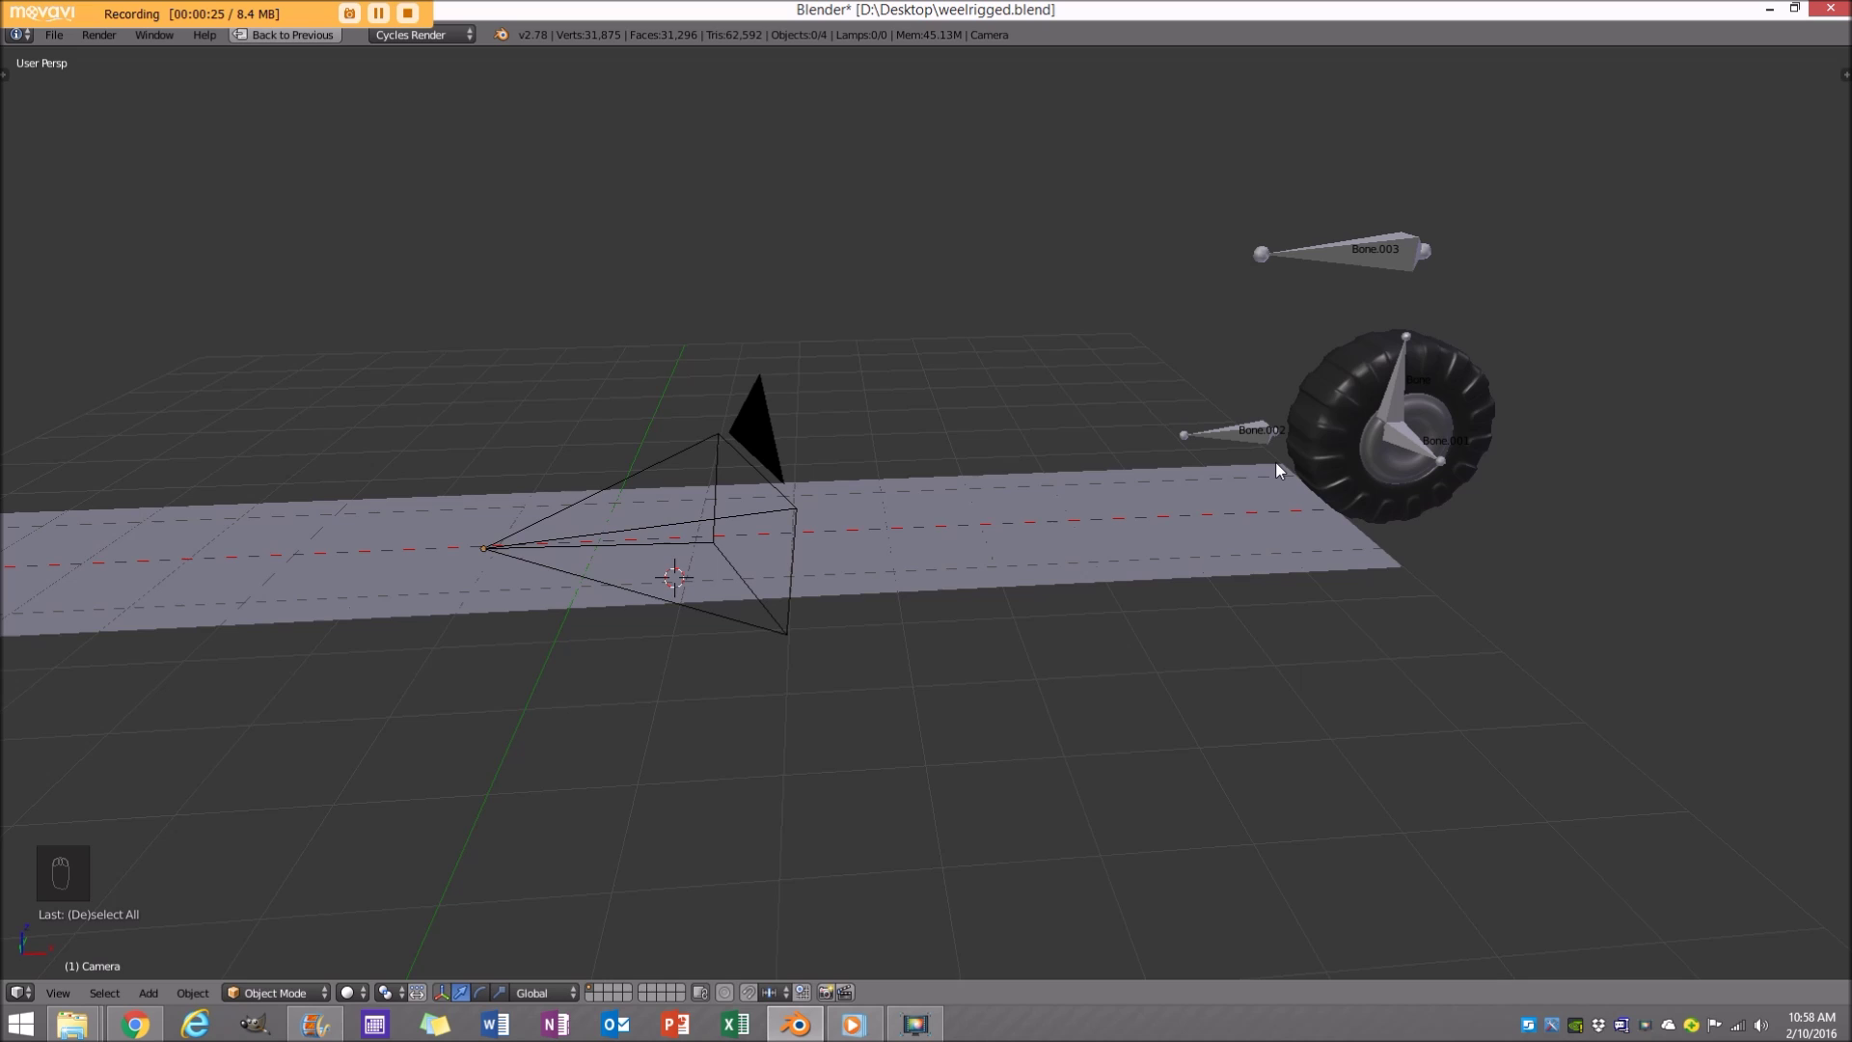
Play the rolling wheel animation from the camera view, and stop it once the wheel has passed.
key("KP_0")
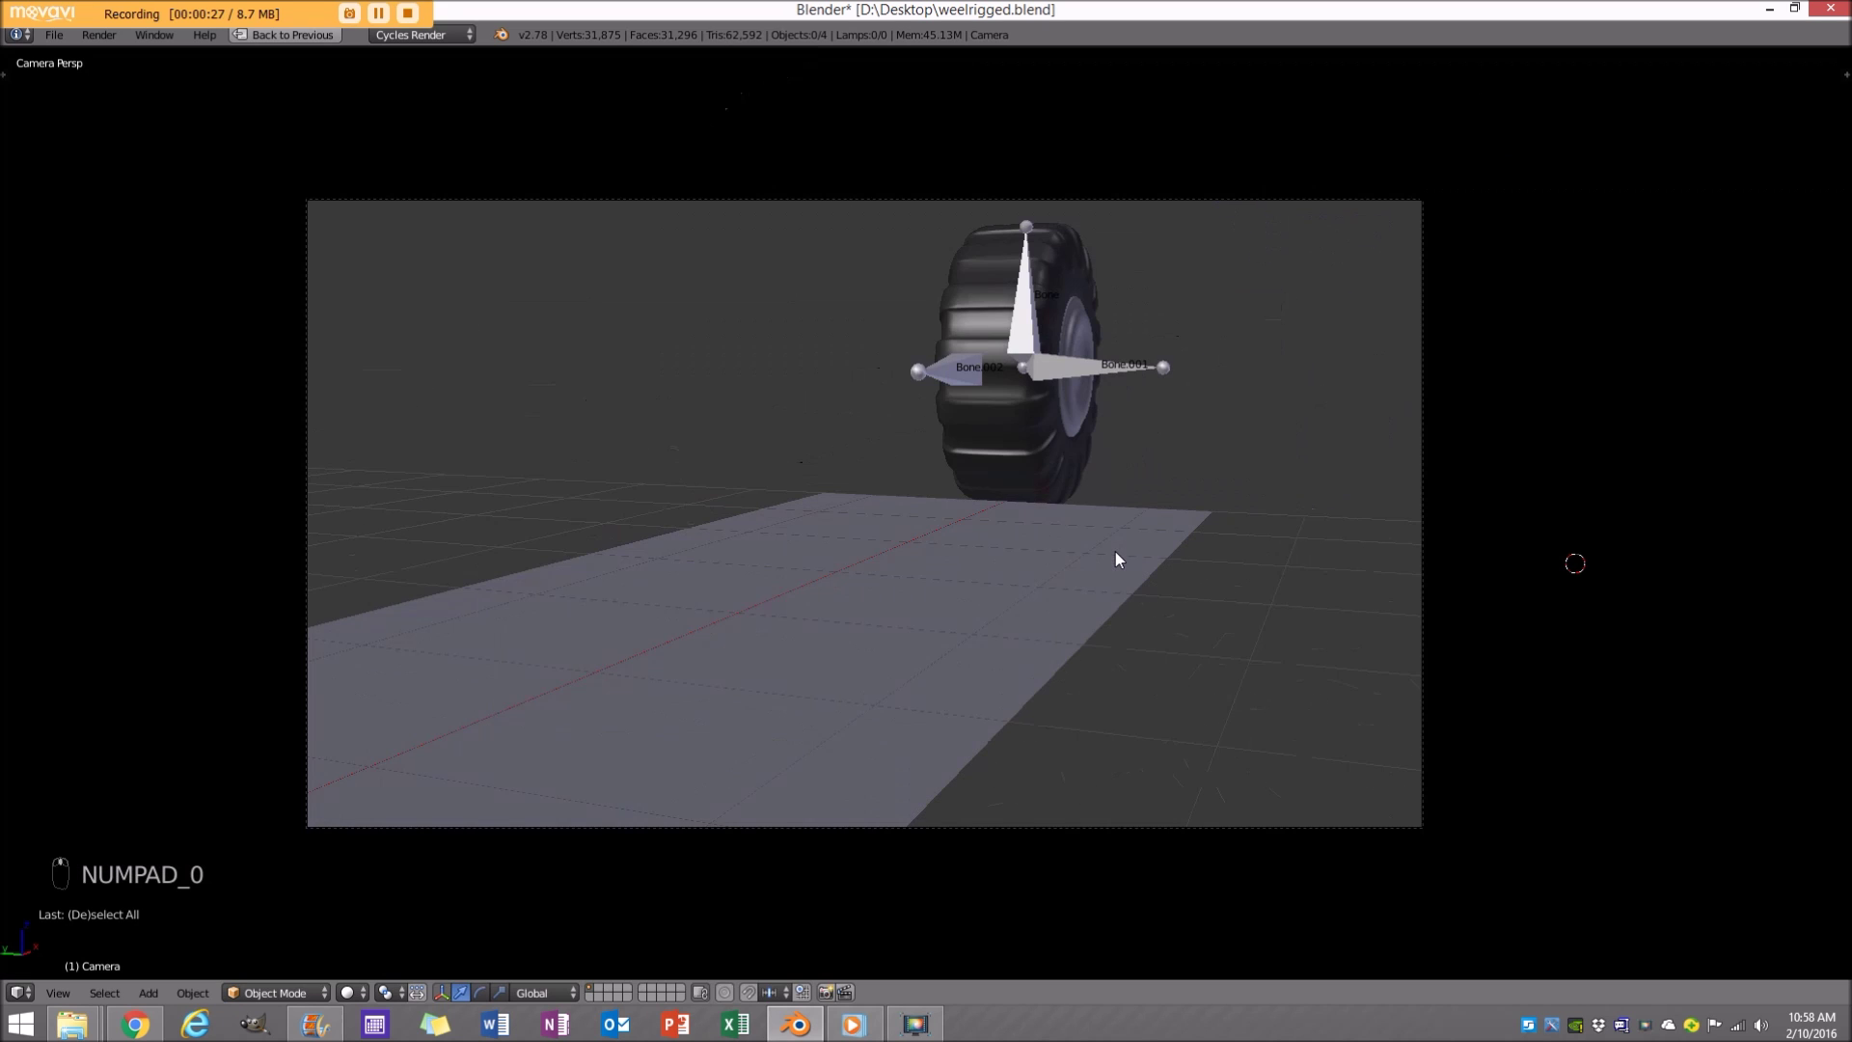
key("alt+a")
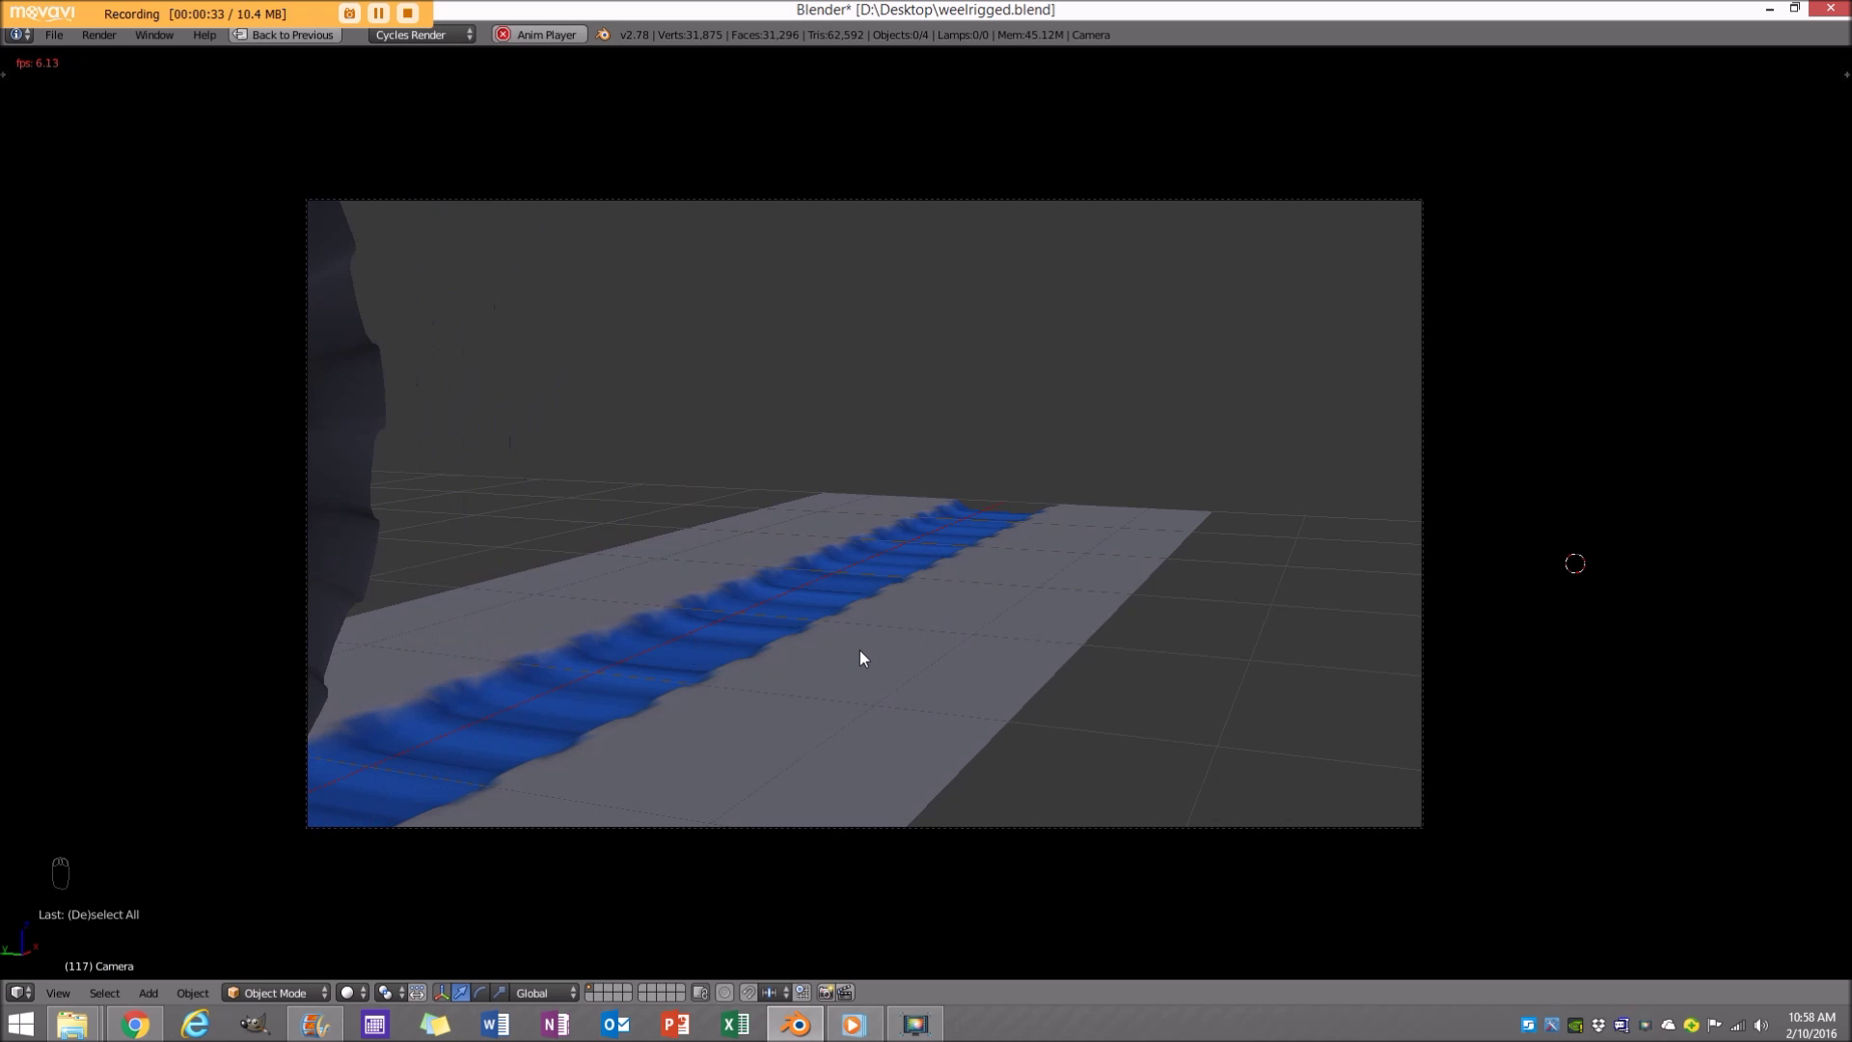
key("alt+a")
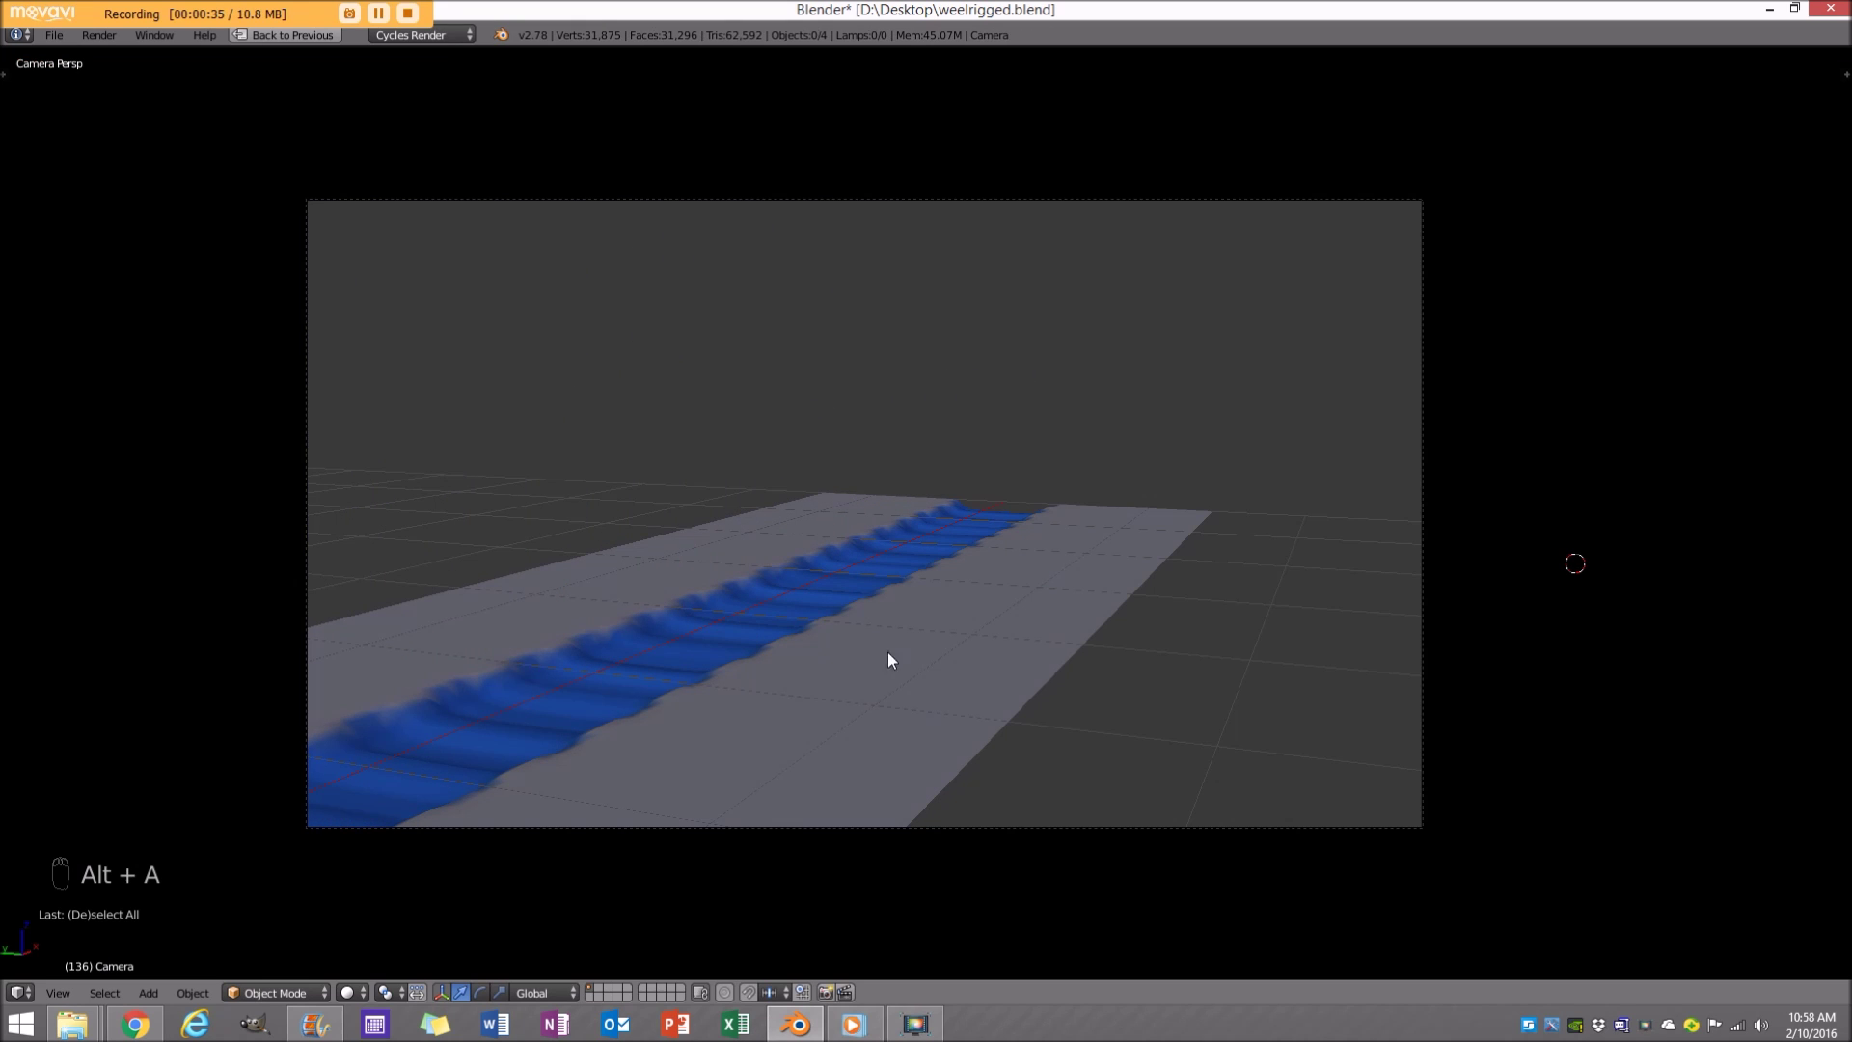
Select the ground plane and replay the animation from the first frame in the camera view, stopping as the wheel exits.
right_click(1024, 634)
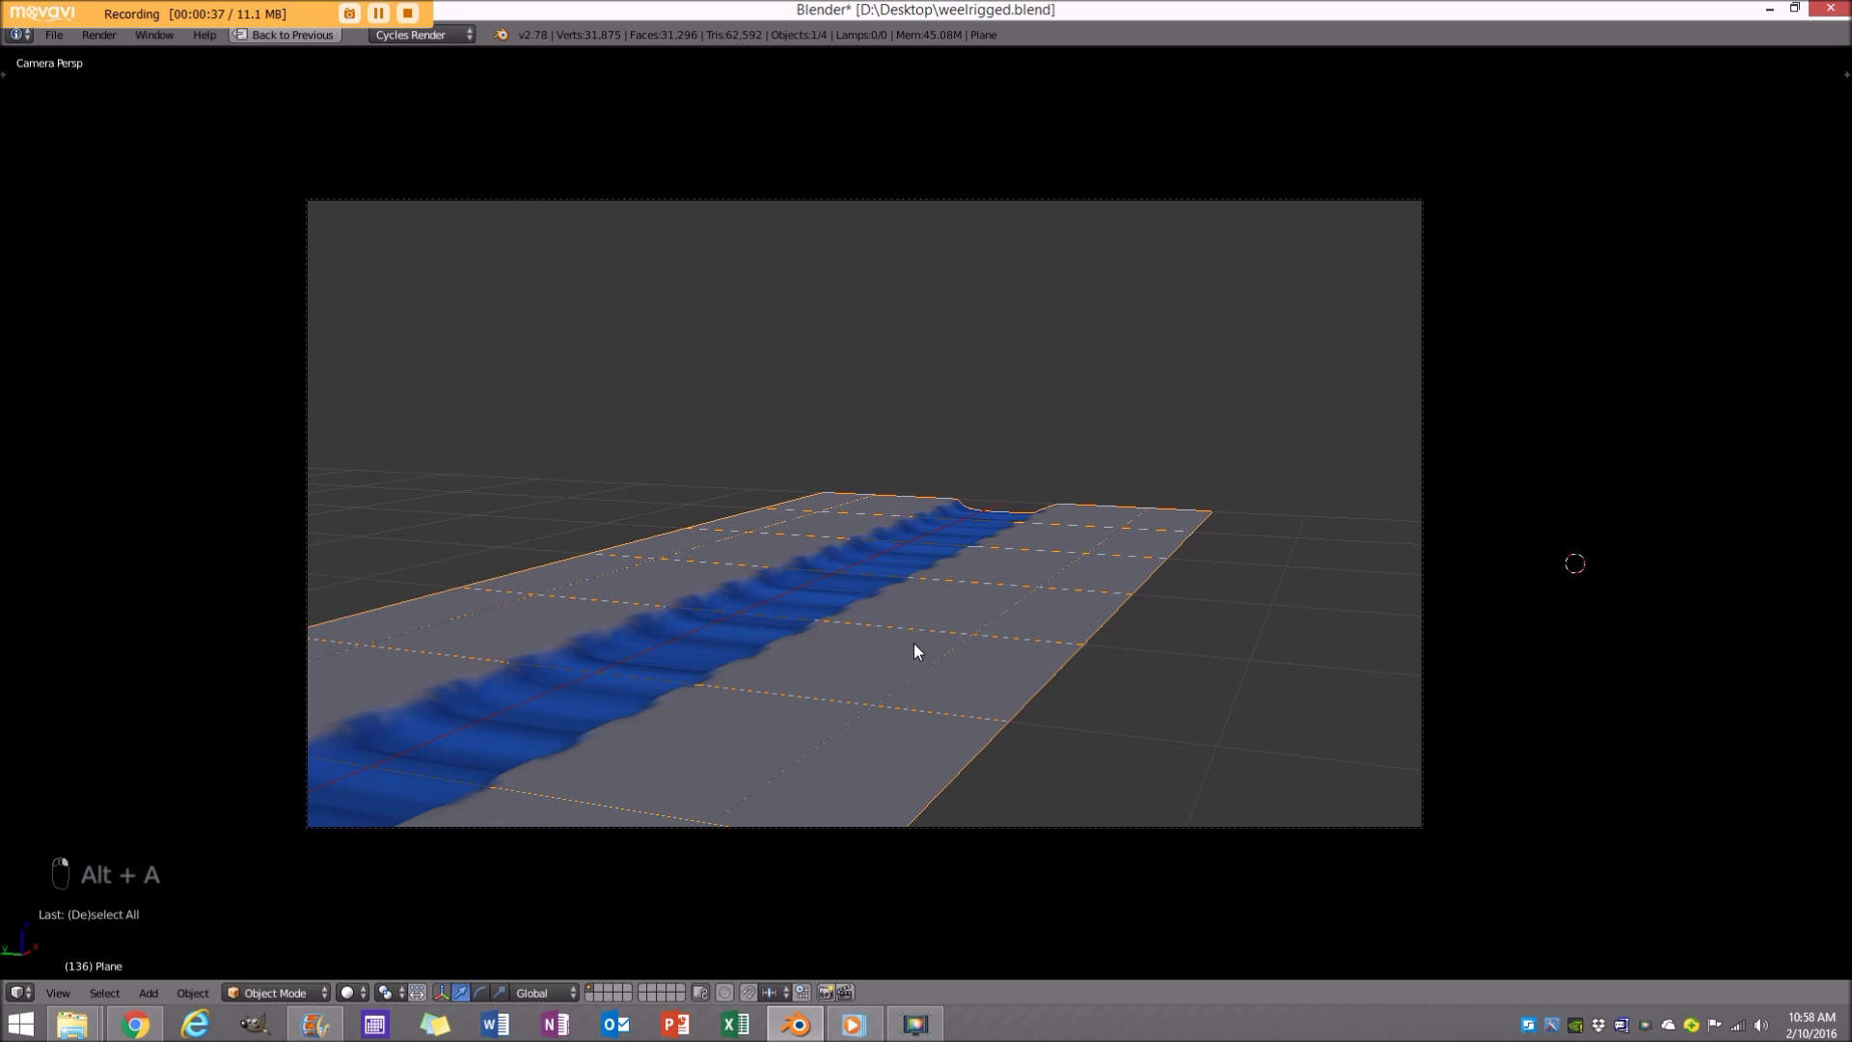
key("KP_0")
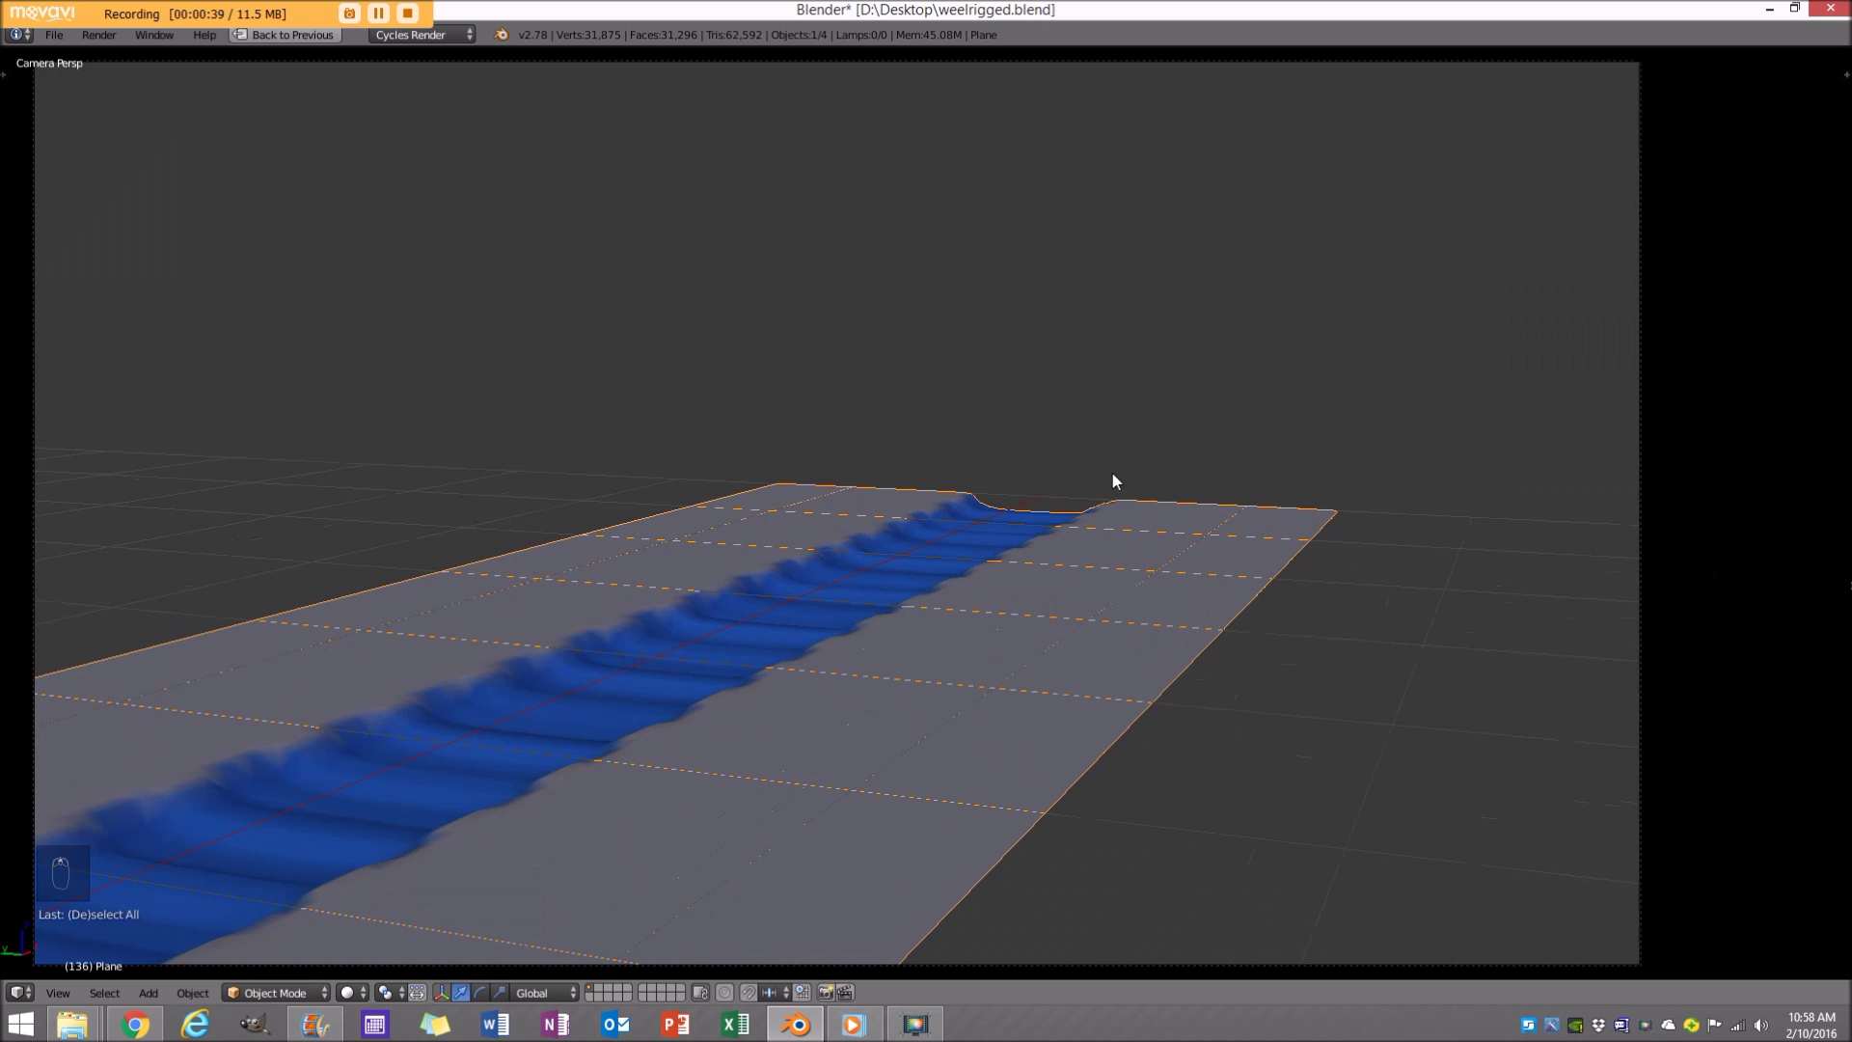
key("KP_0")
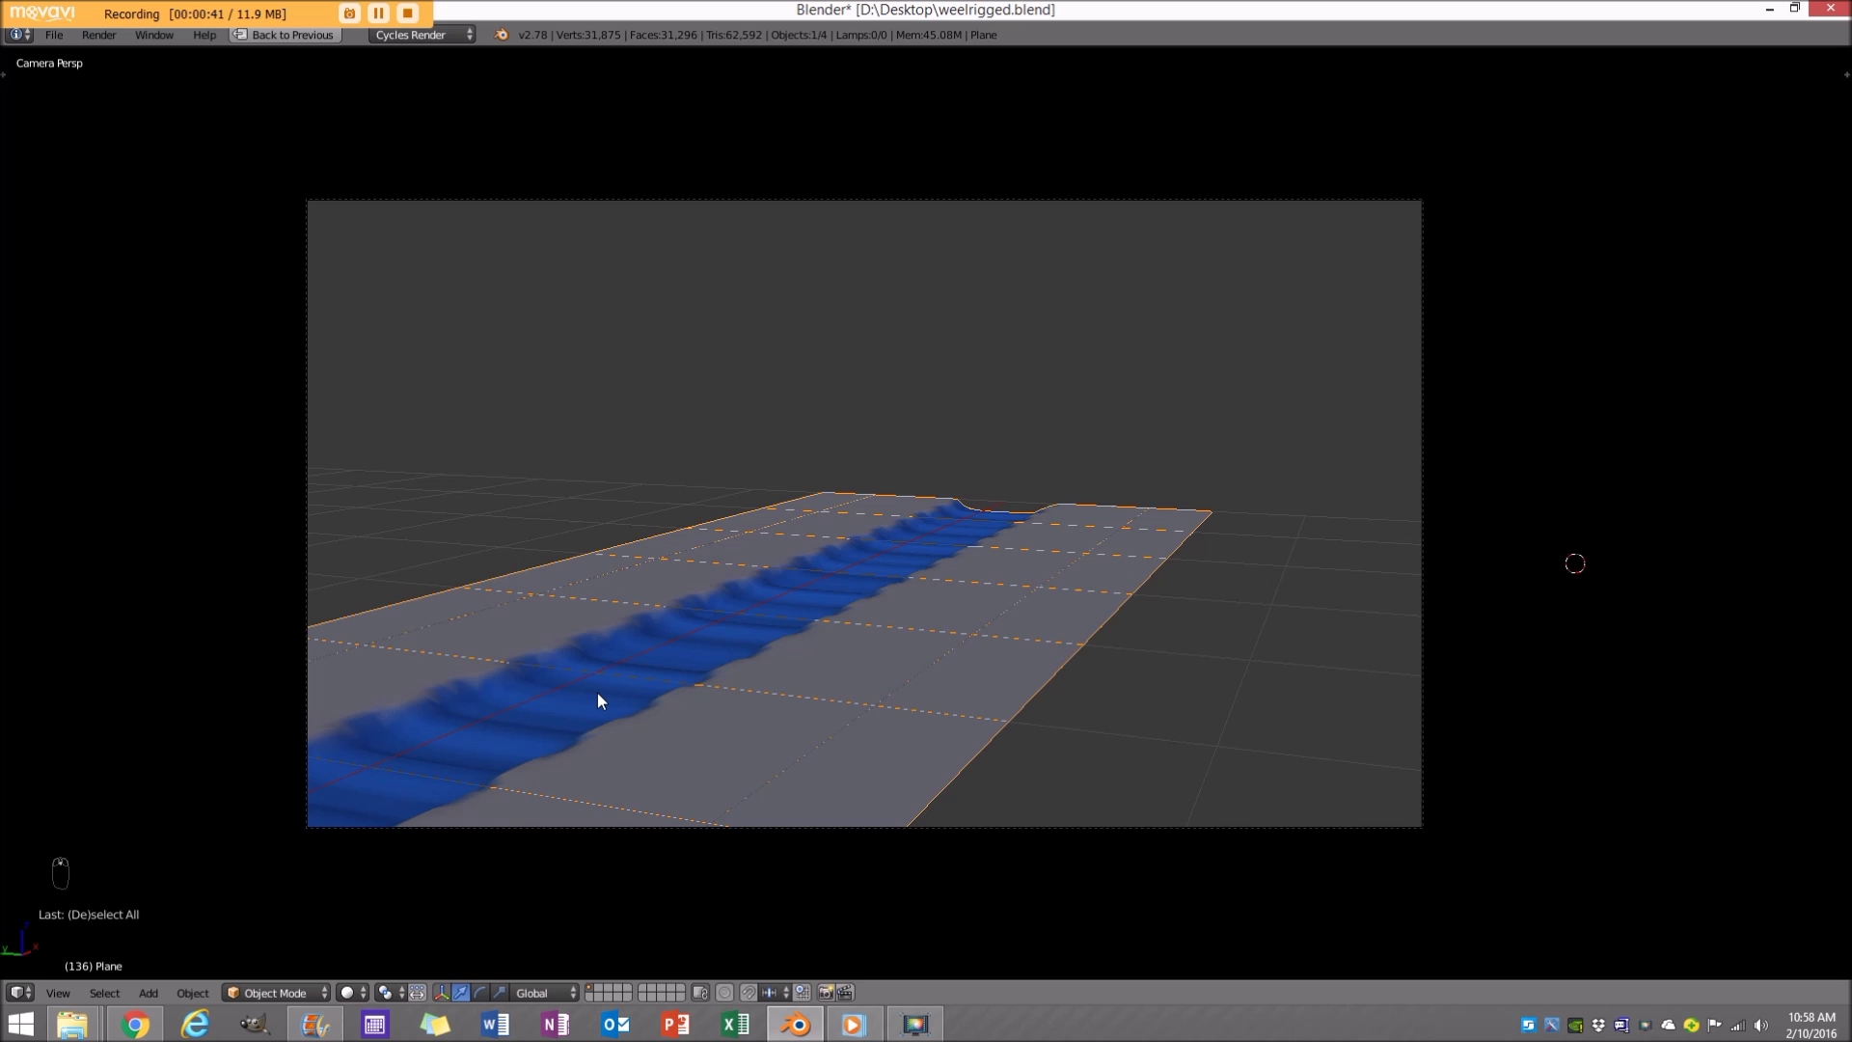
key("shift+Left")
scroll(698, 700, "up", 1)
key("alt+a")
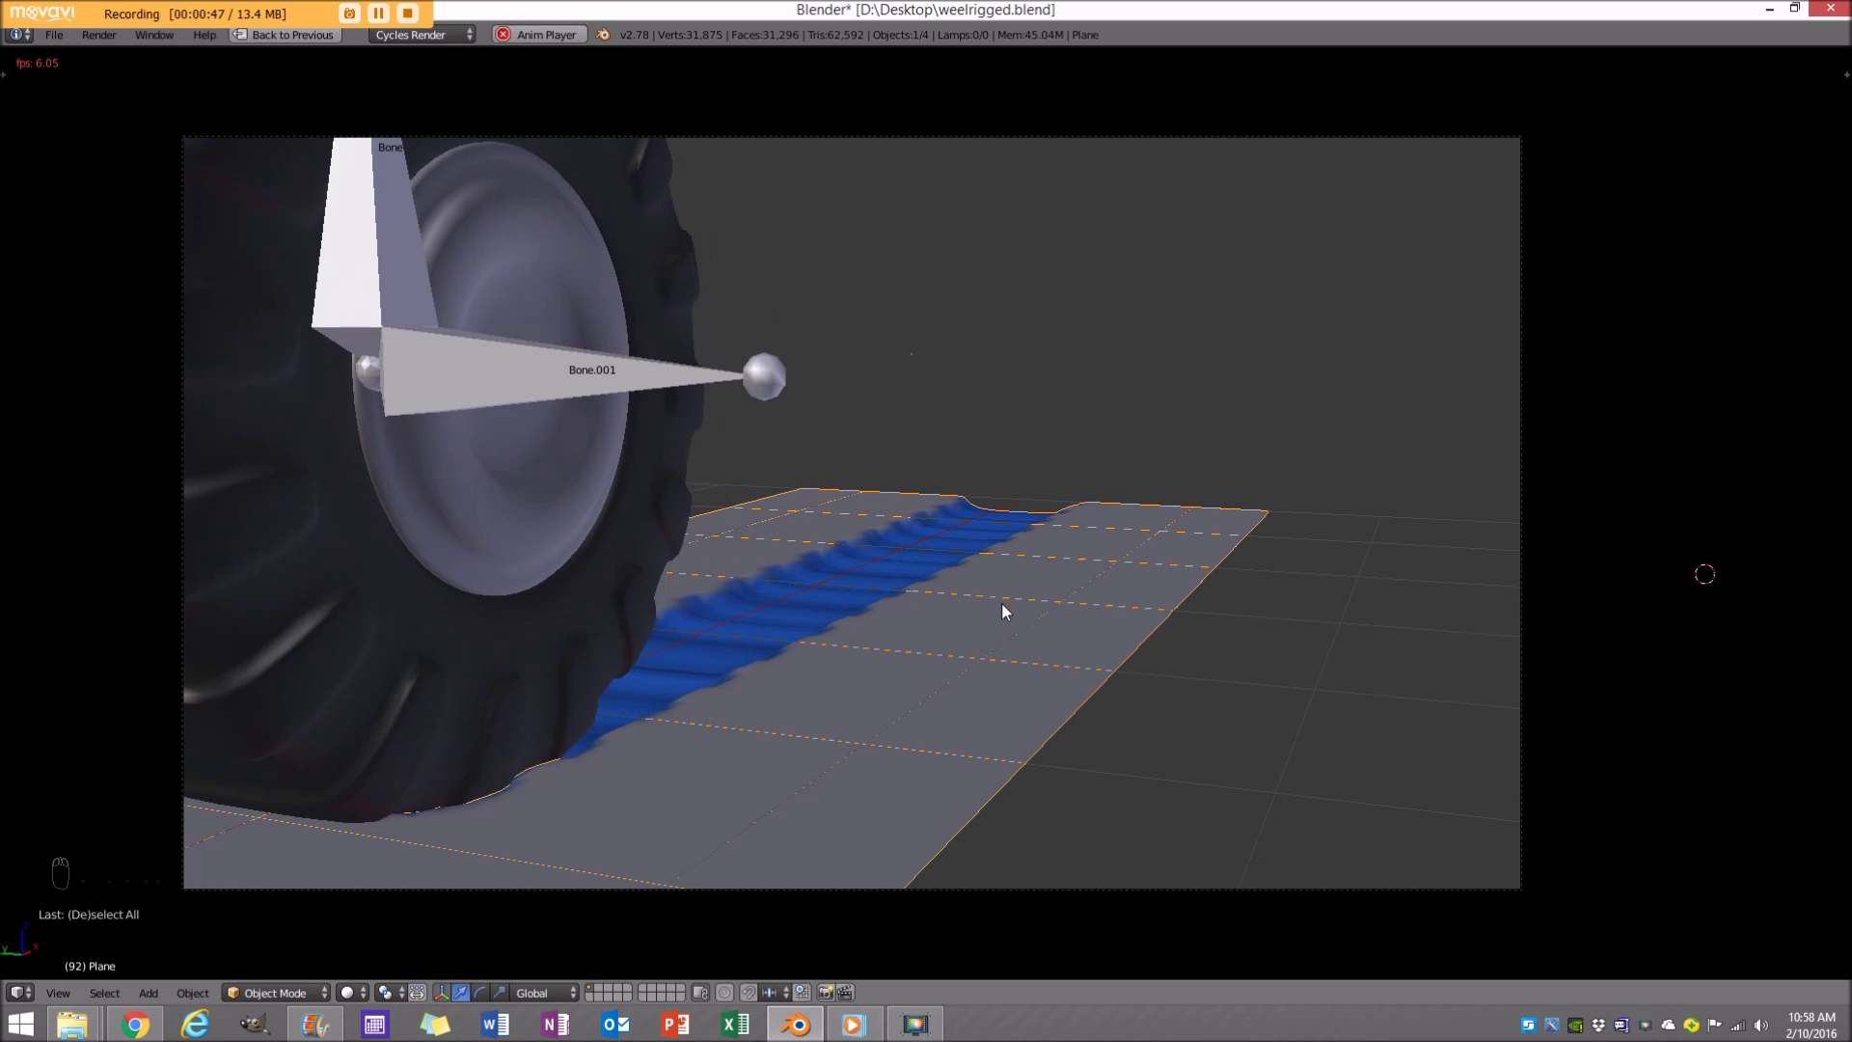
key("alt+a")
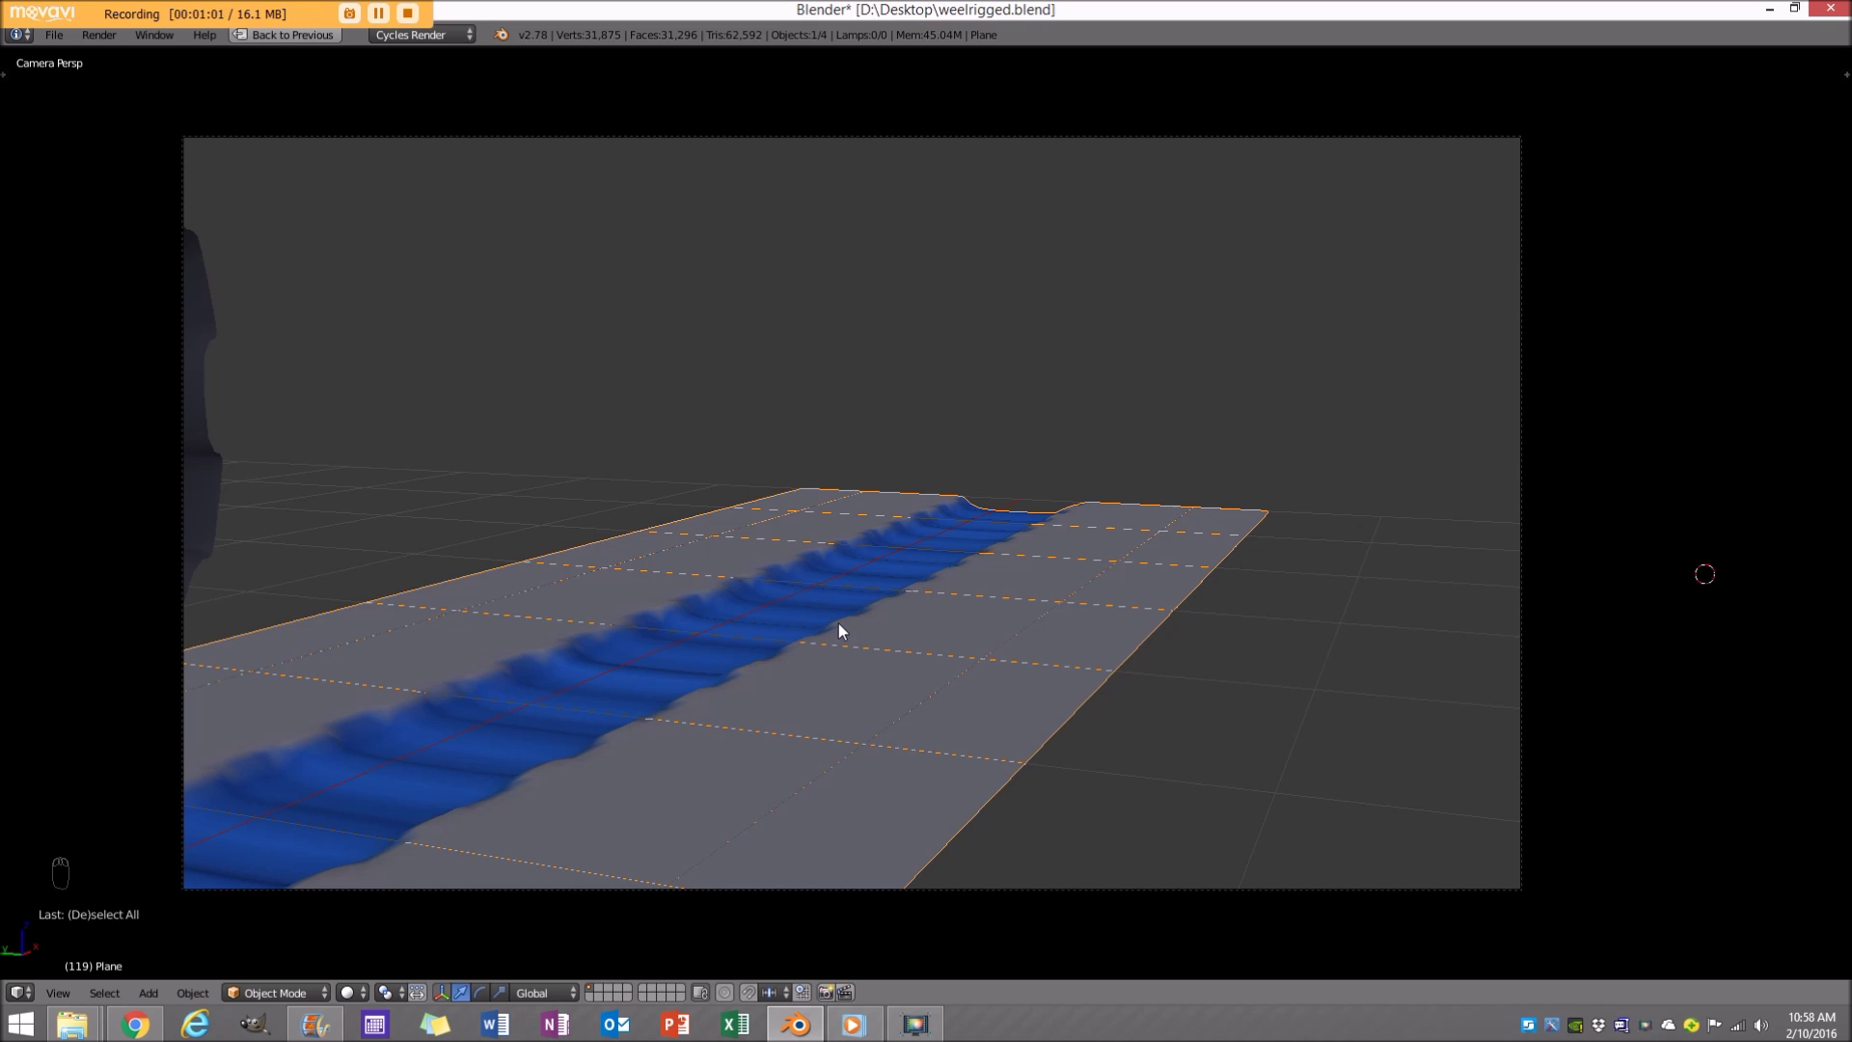
Select the armature and examine the bones, wheel and blue track in perspective, including playback of the animation.
scroll(519, 581, "down", 3)
middle_click_drag(519, 580, 748, 554)
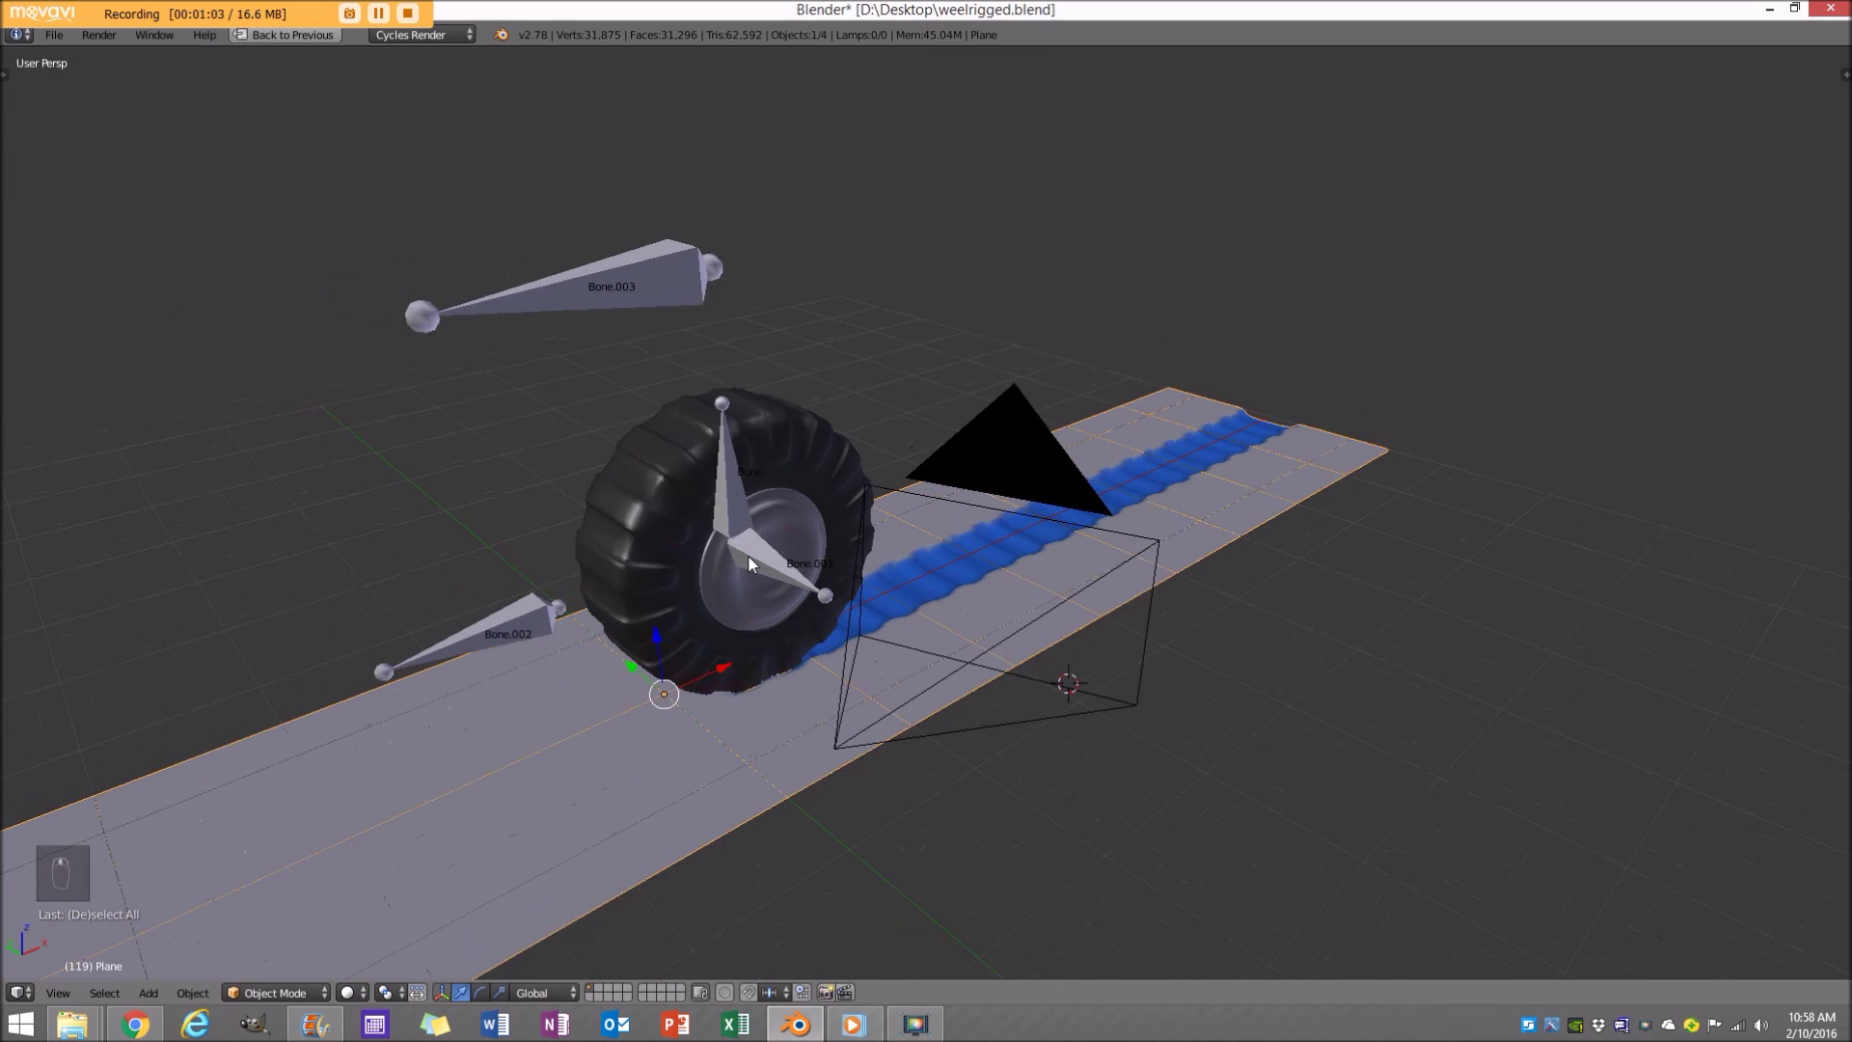
scroll(660, 398, "up", 3)
right_click(604, 422)
right_click(463, 128)
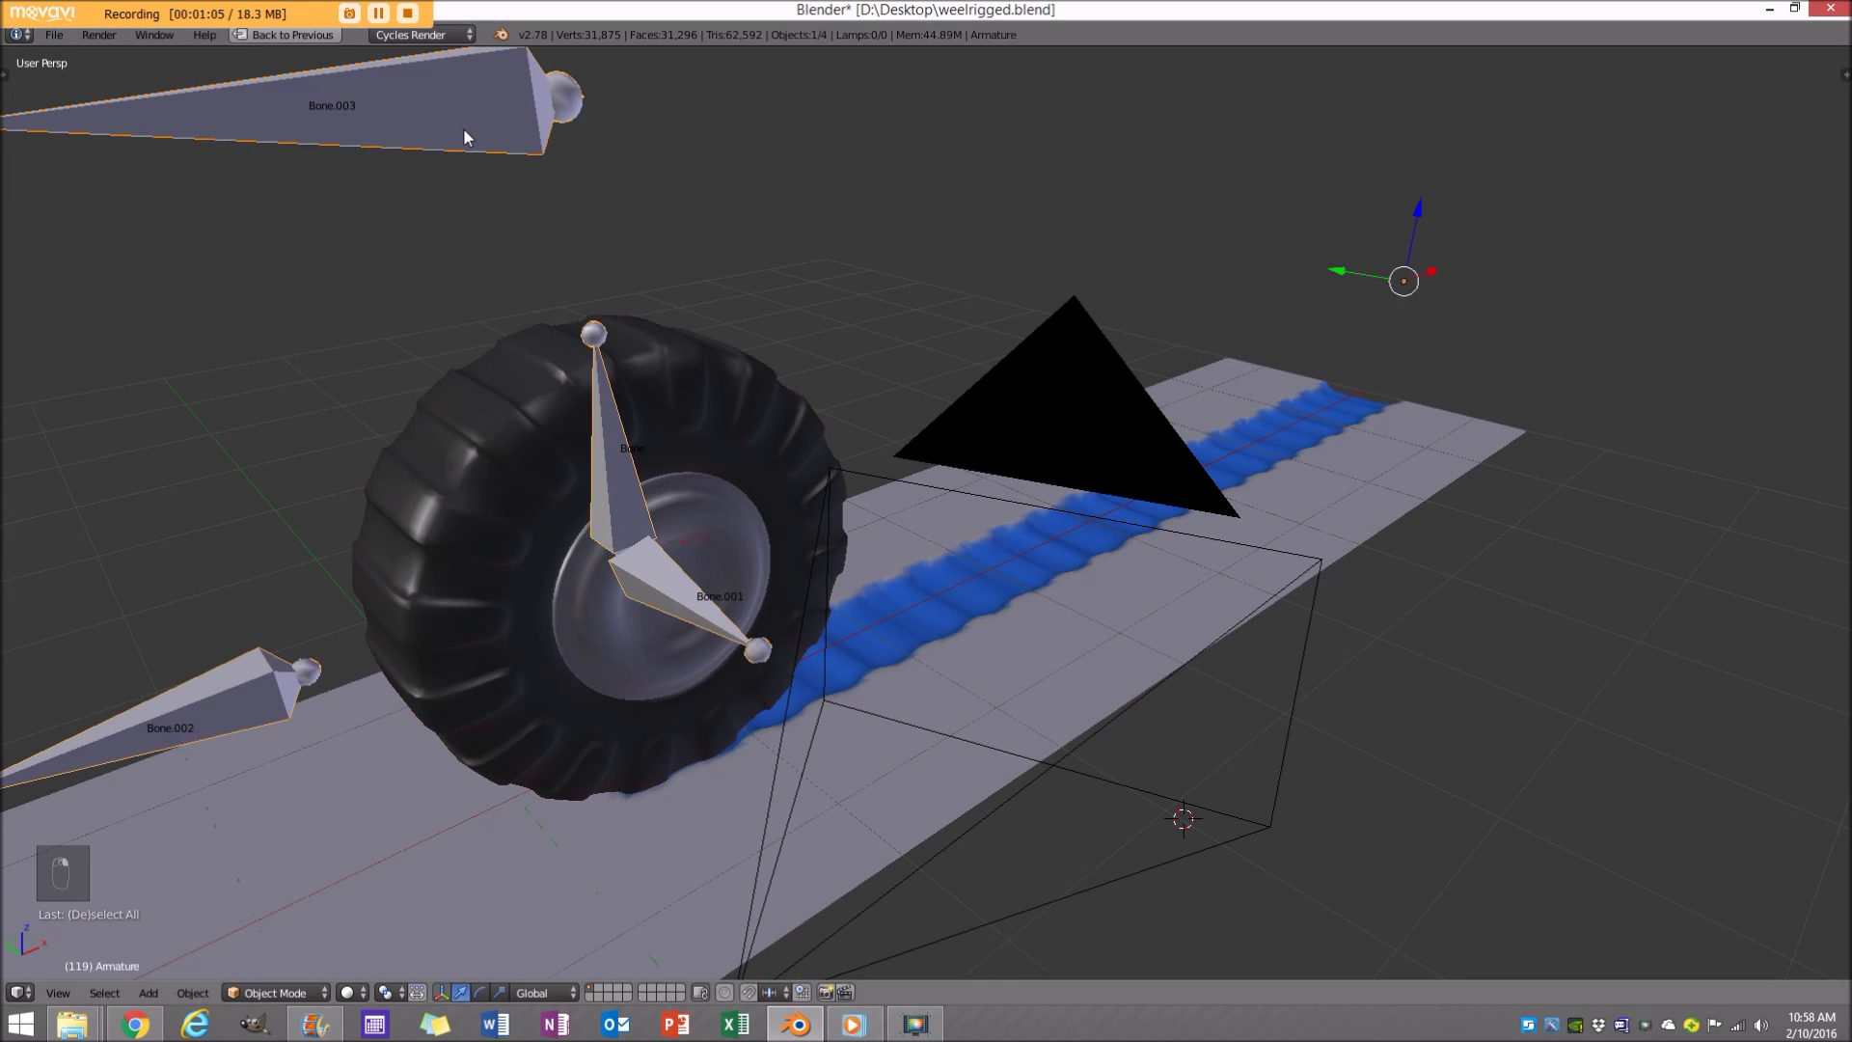
scroll(534, 274, "down", 3)
middle_click_drag(755, 490, 714, 502)
scroll(703, 498, "up", 2)
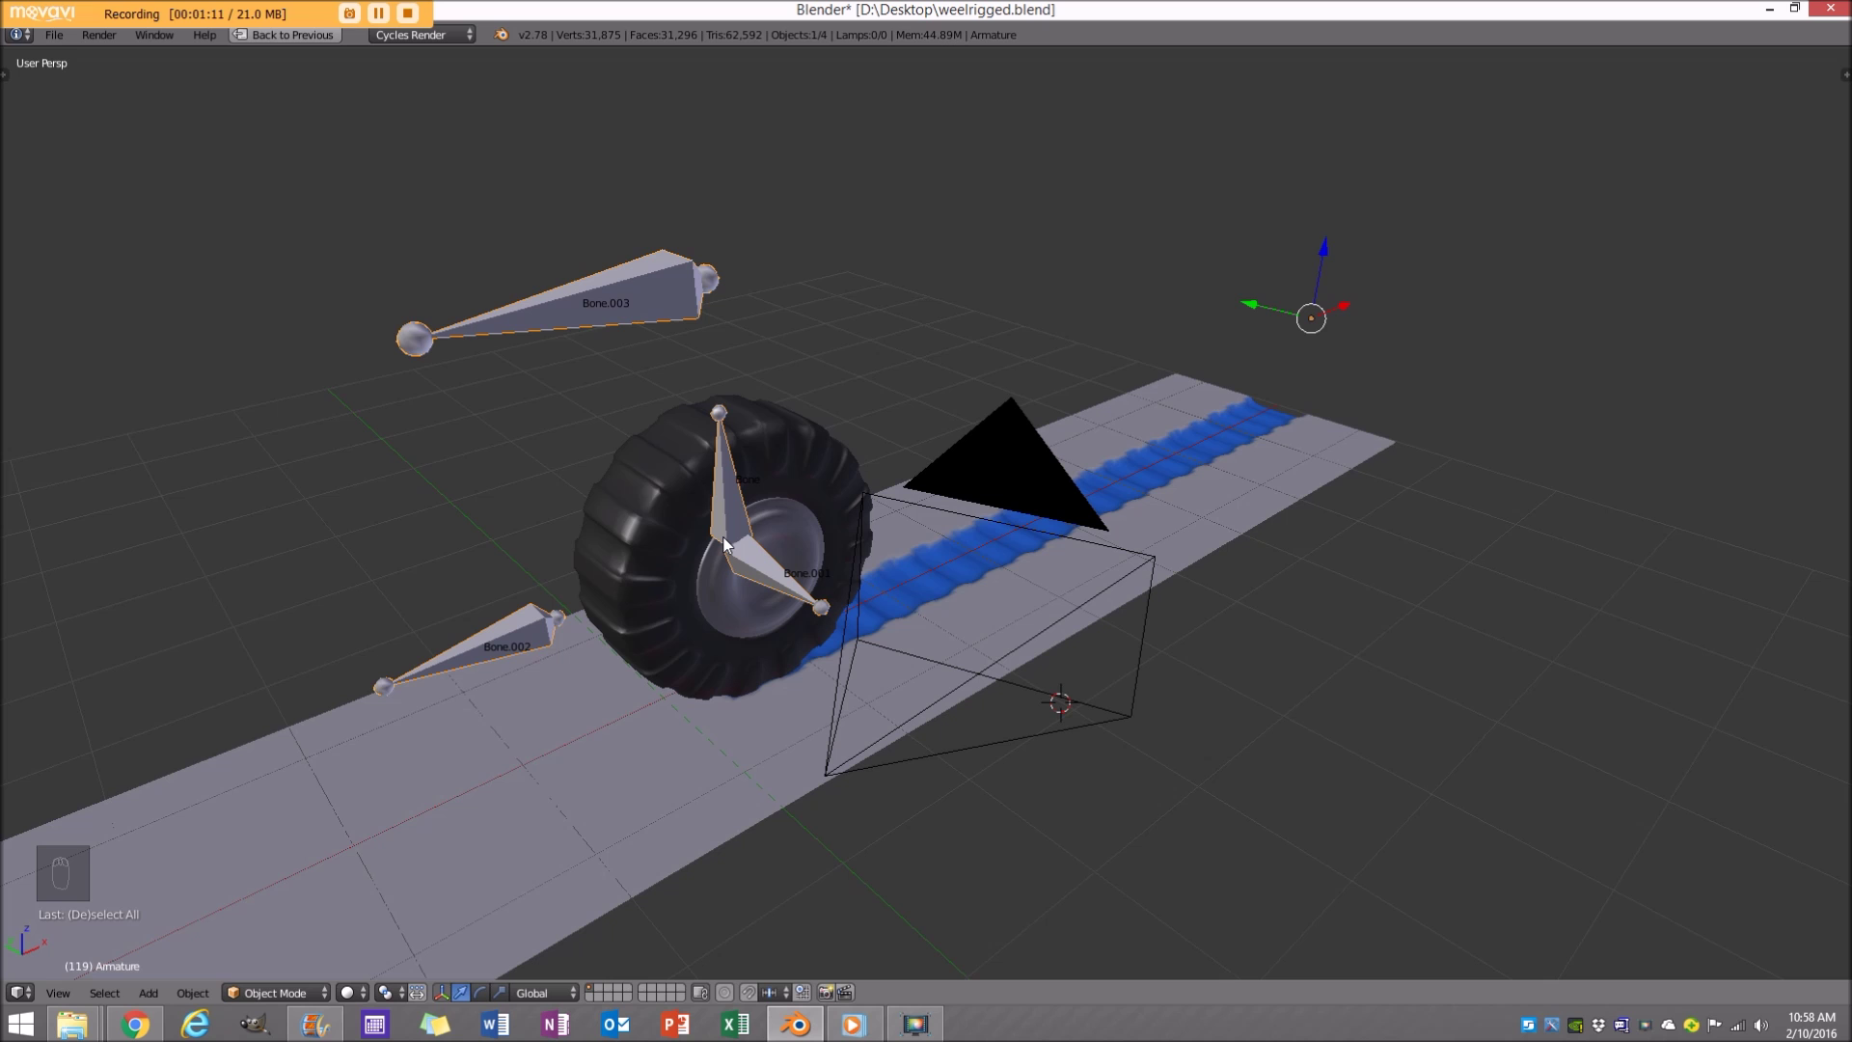
scroll(946, 577, "down", 3)
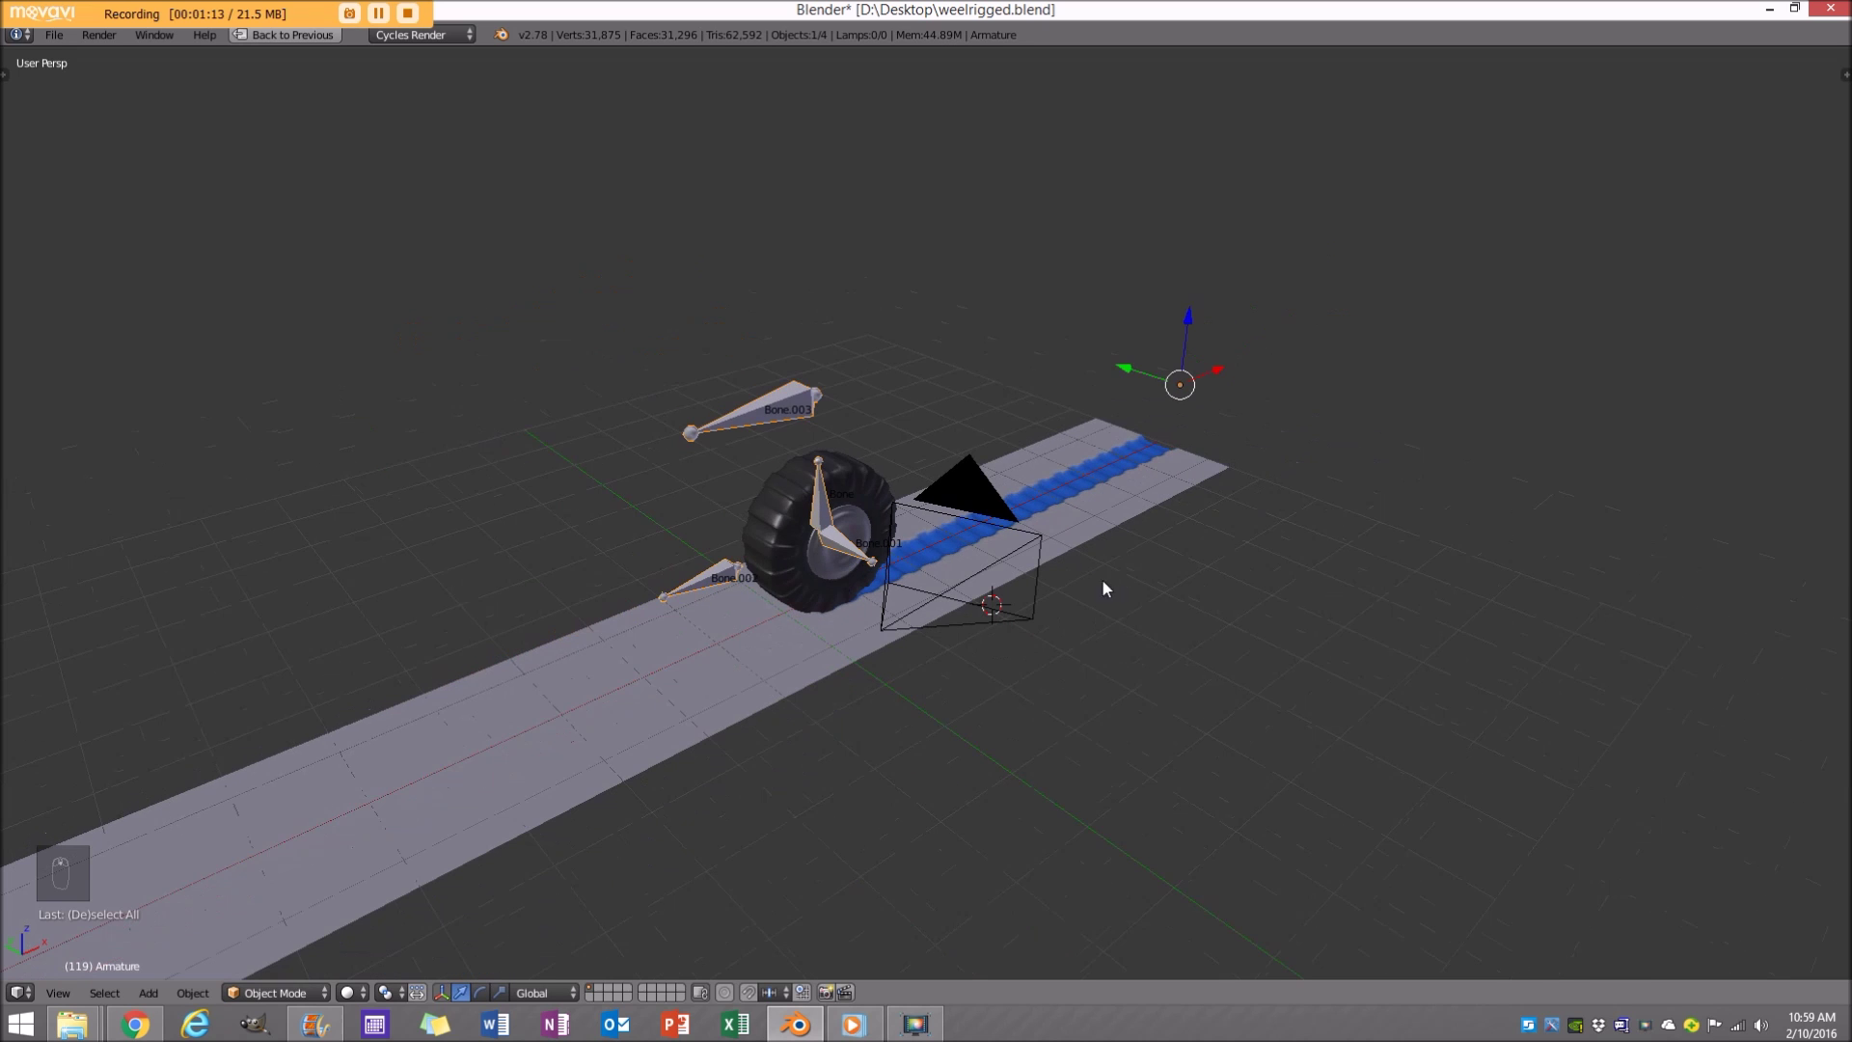
middle_click_drag(1378, 678, 1369, 640)
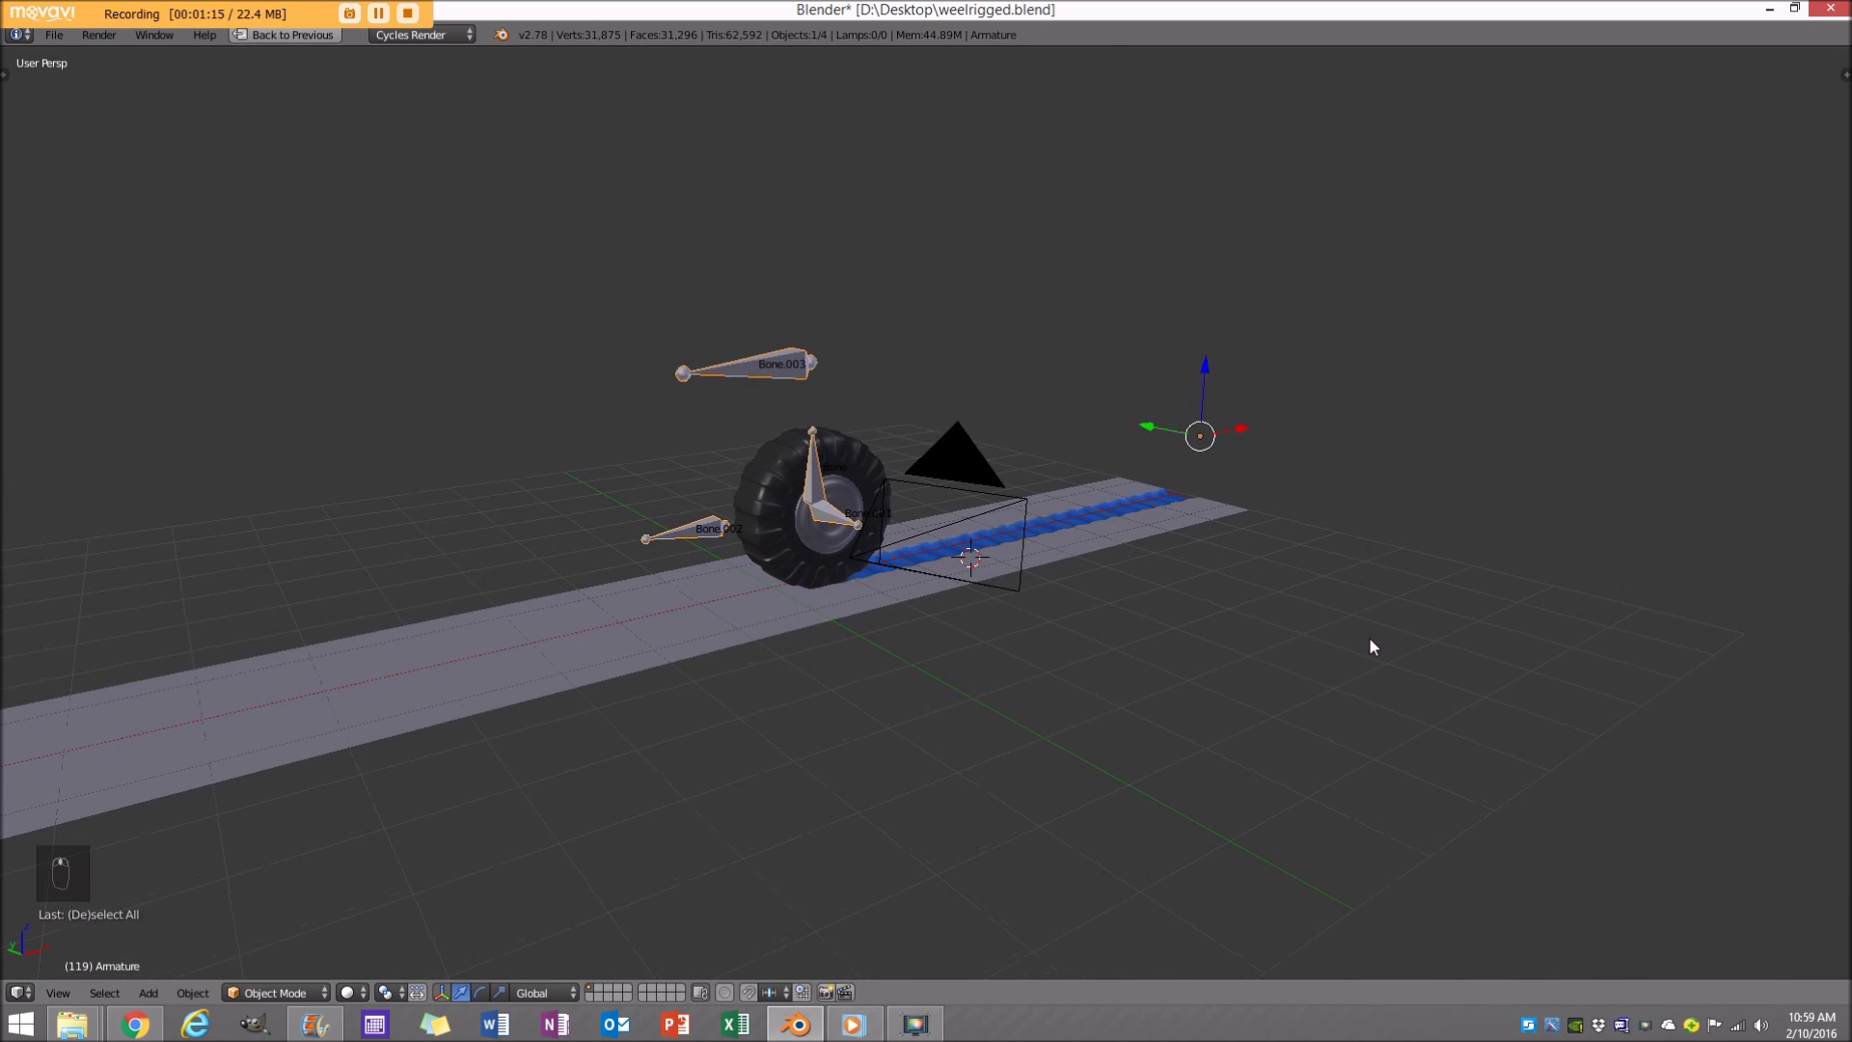
key("alt+a")
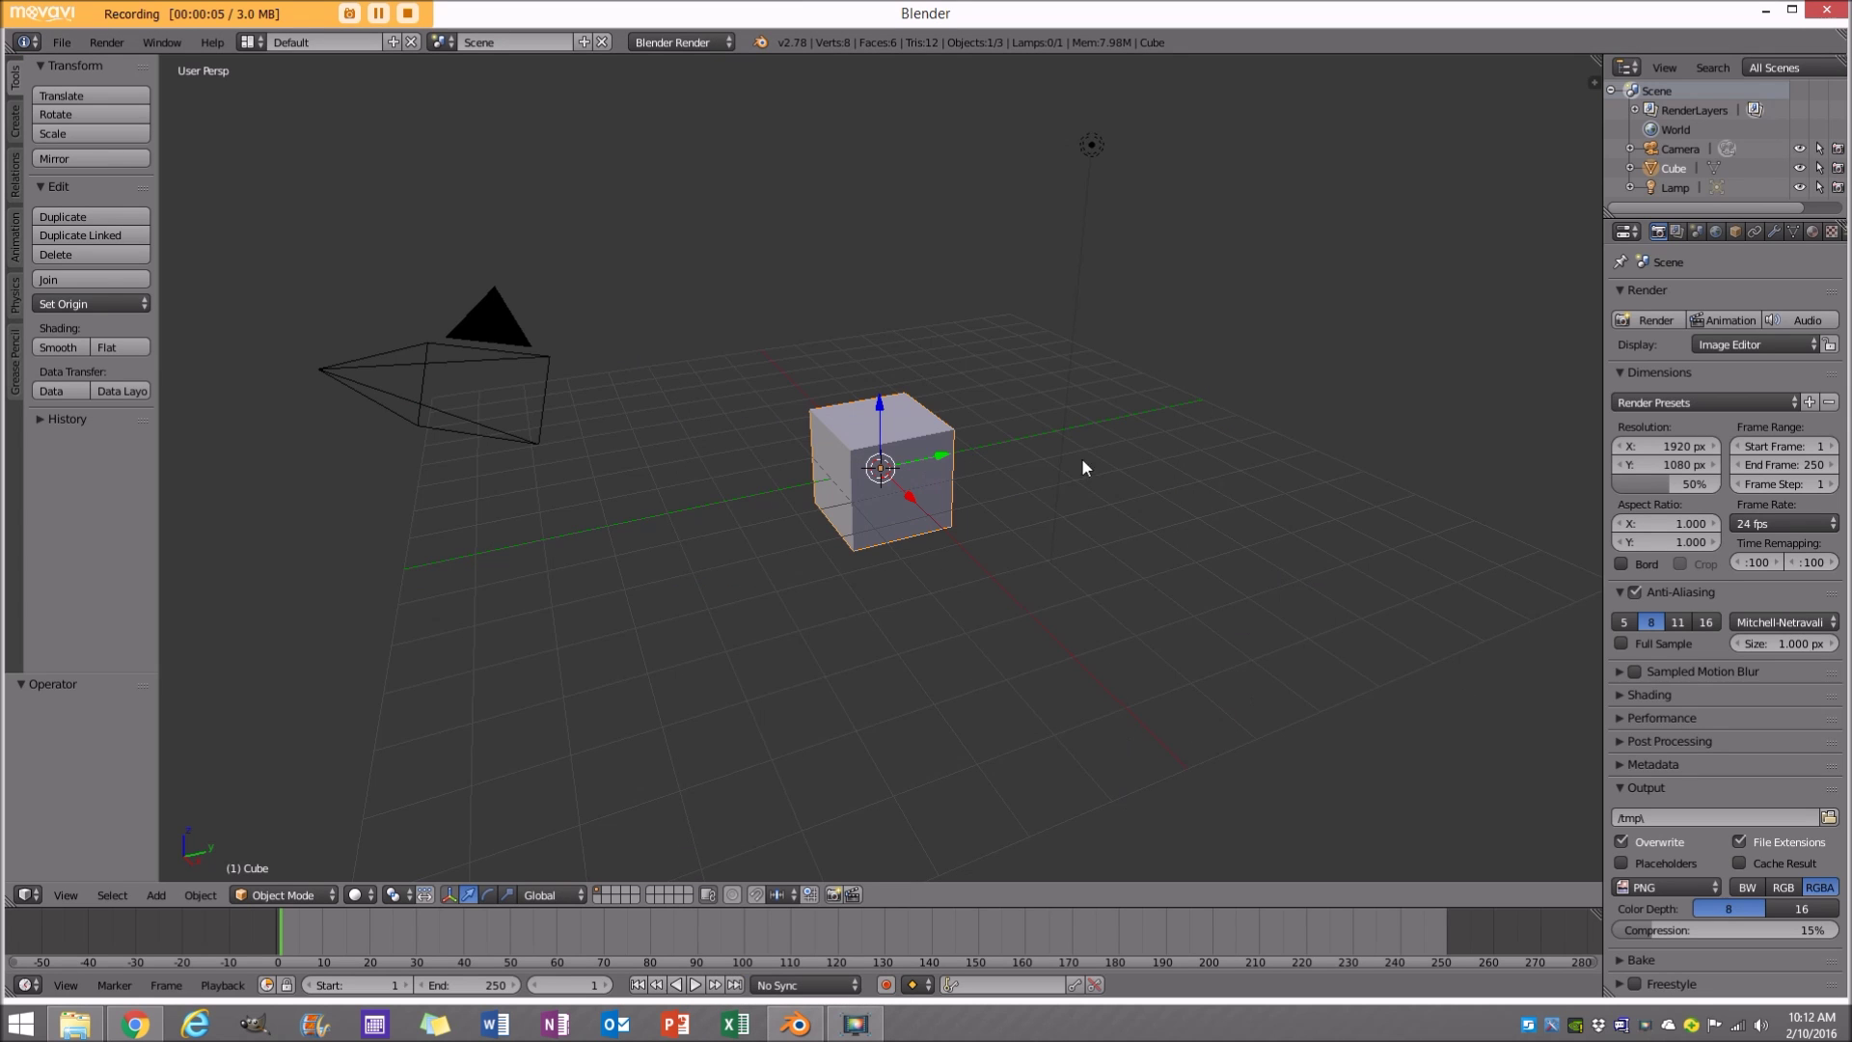
Delete the default camera, cube and lamp from the new scene.
middle_click_drag(1050, 698, 1046, 612)
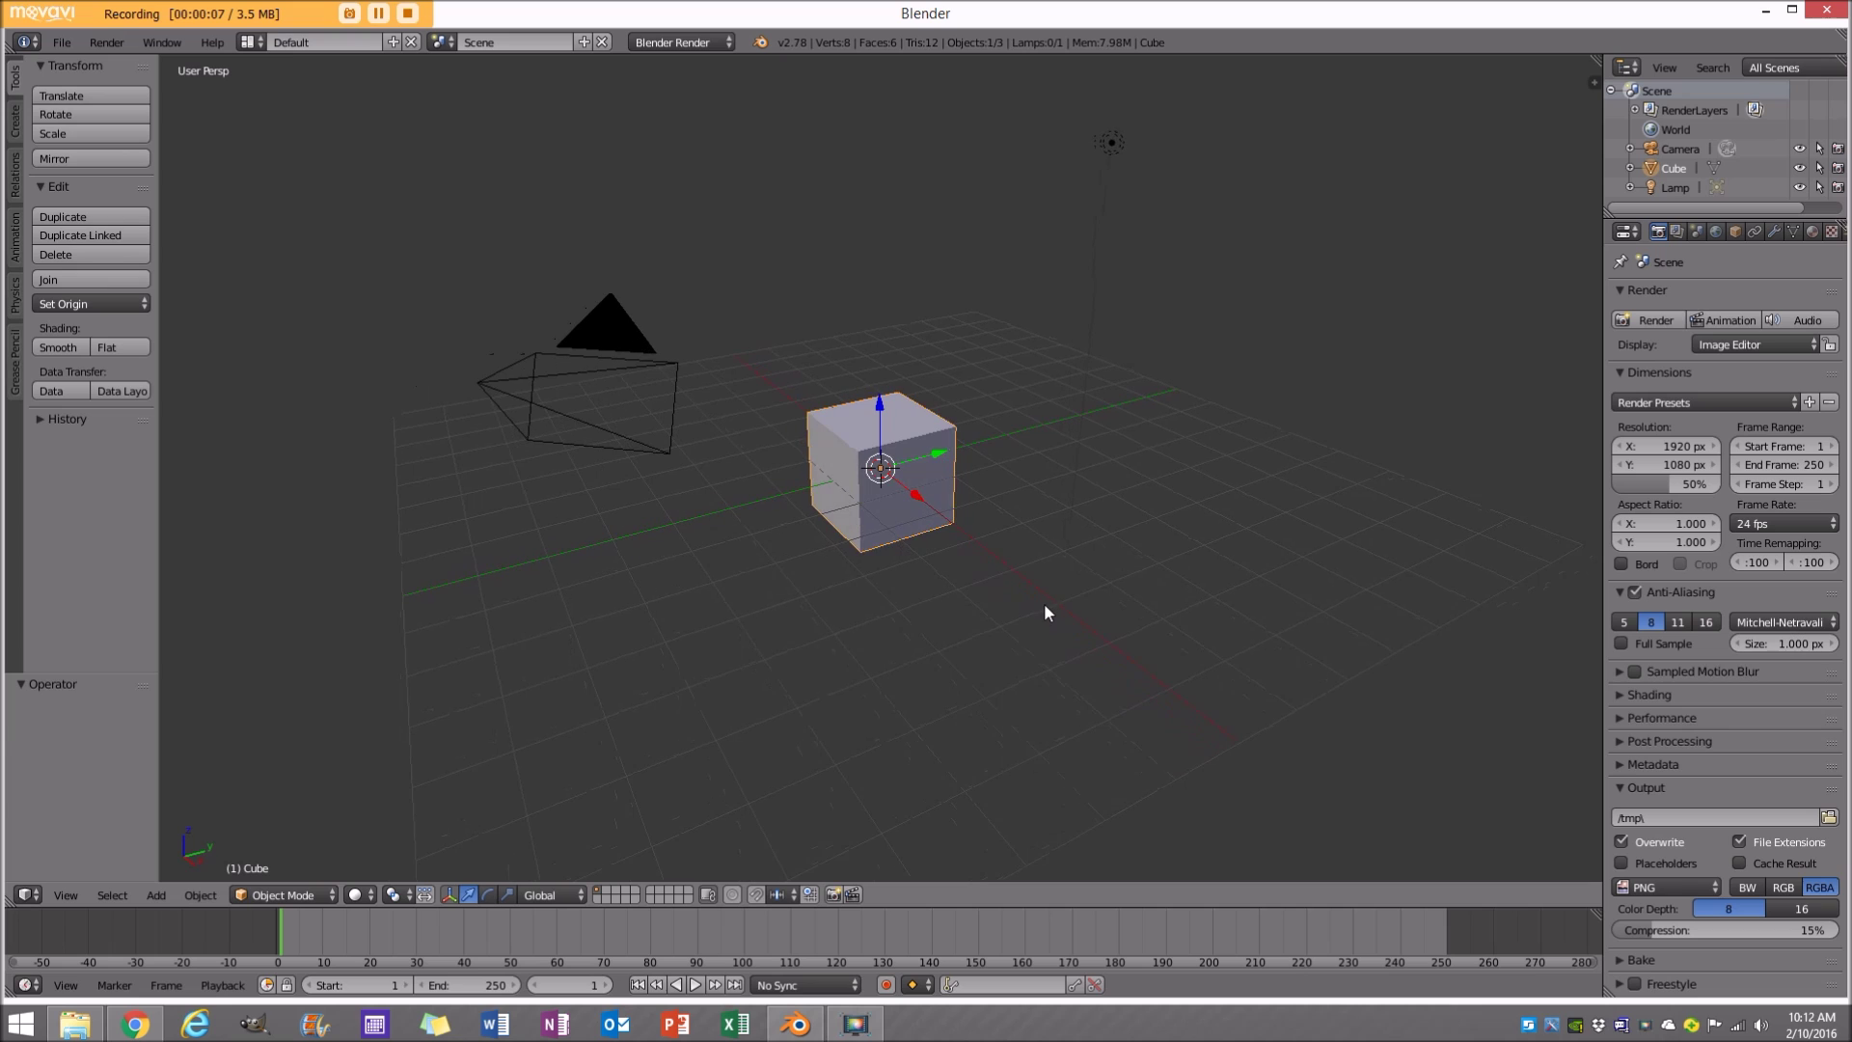
key("a")
key("a")
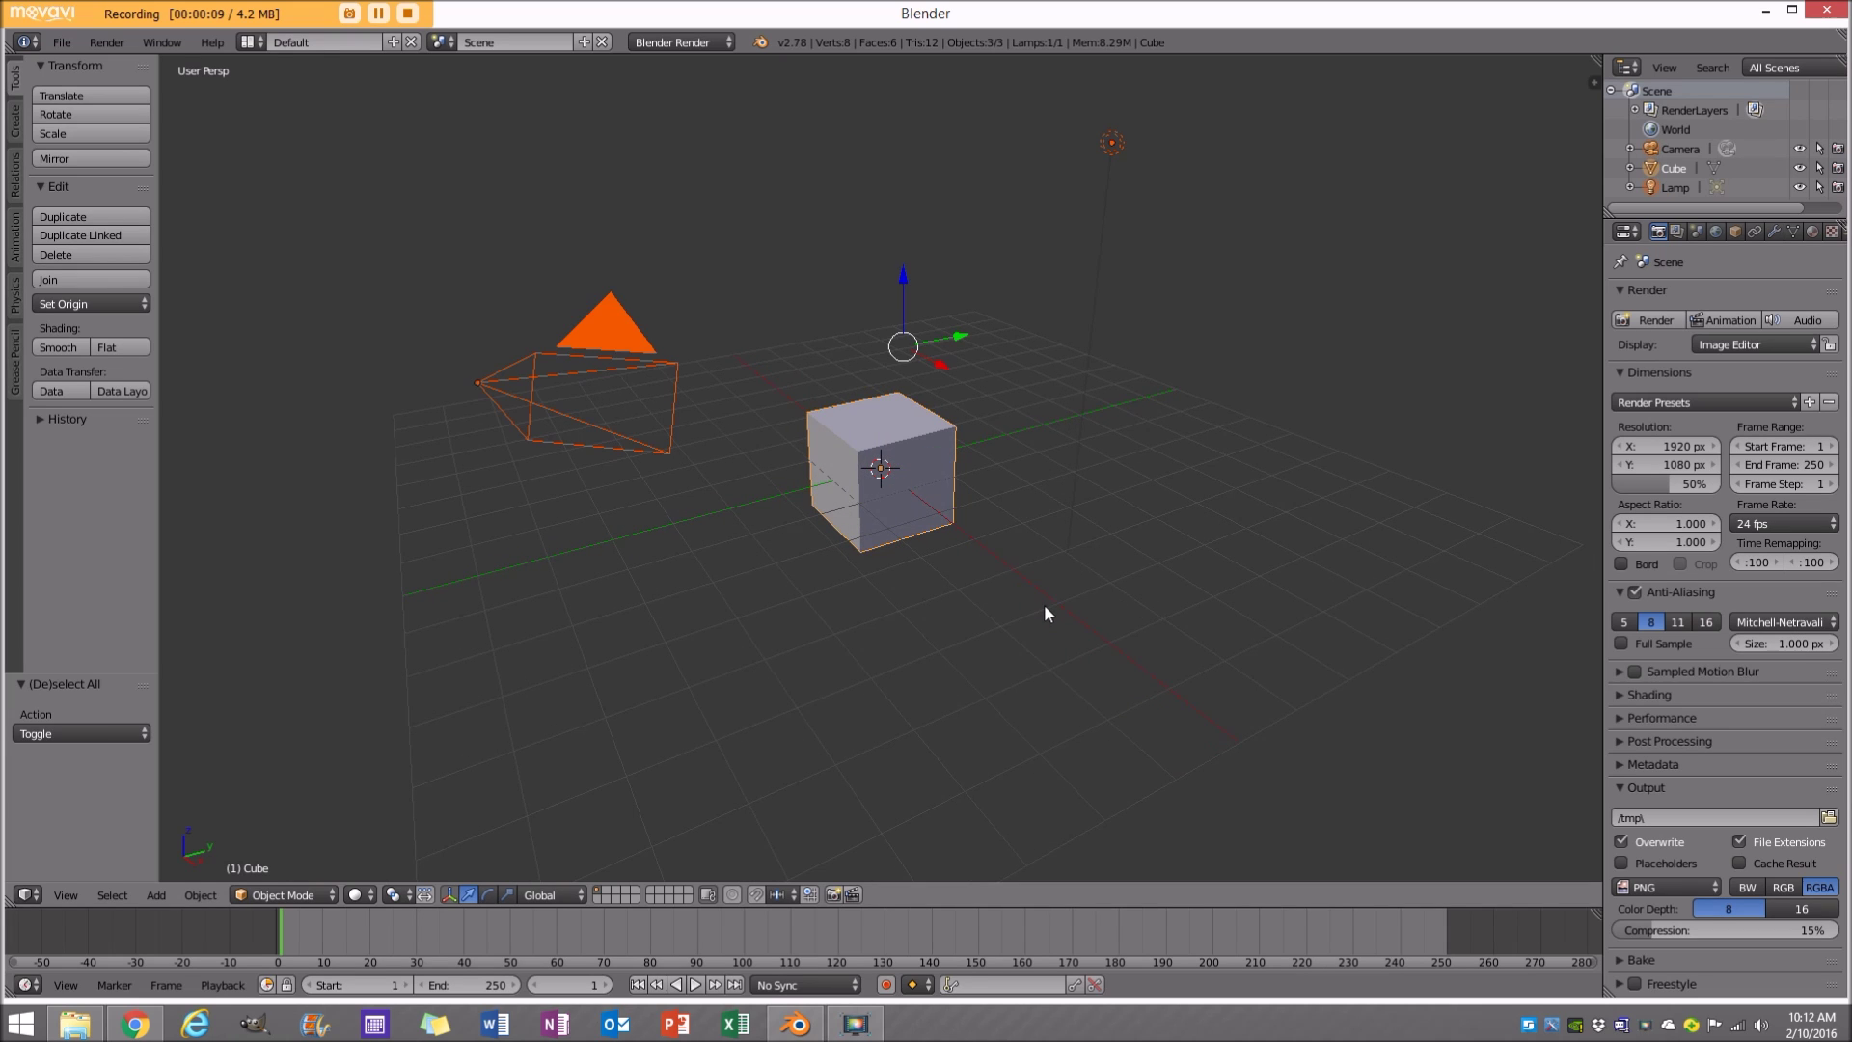
key("x")
left_click(1044, 605)
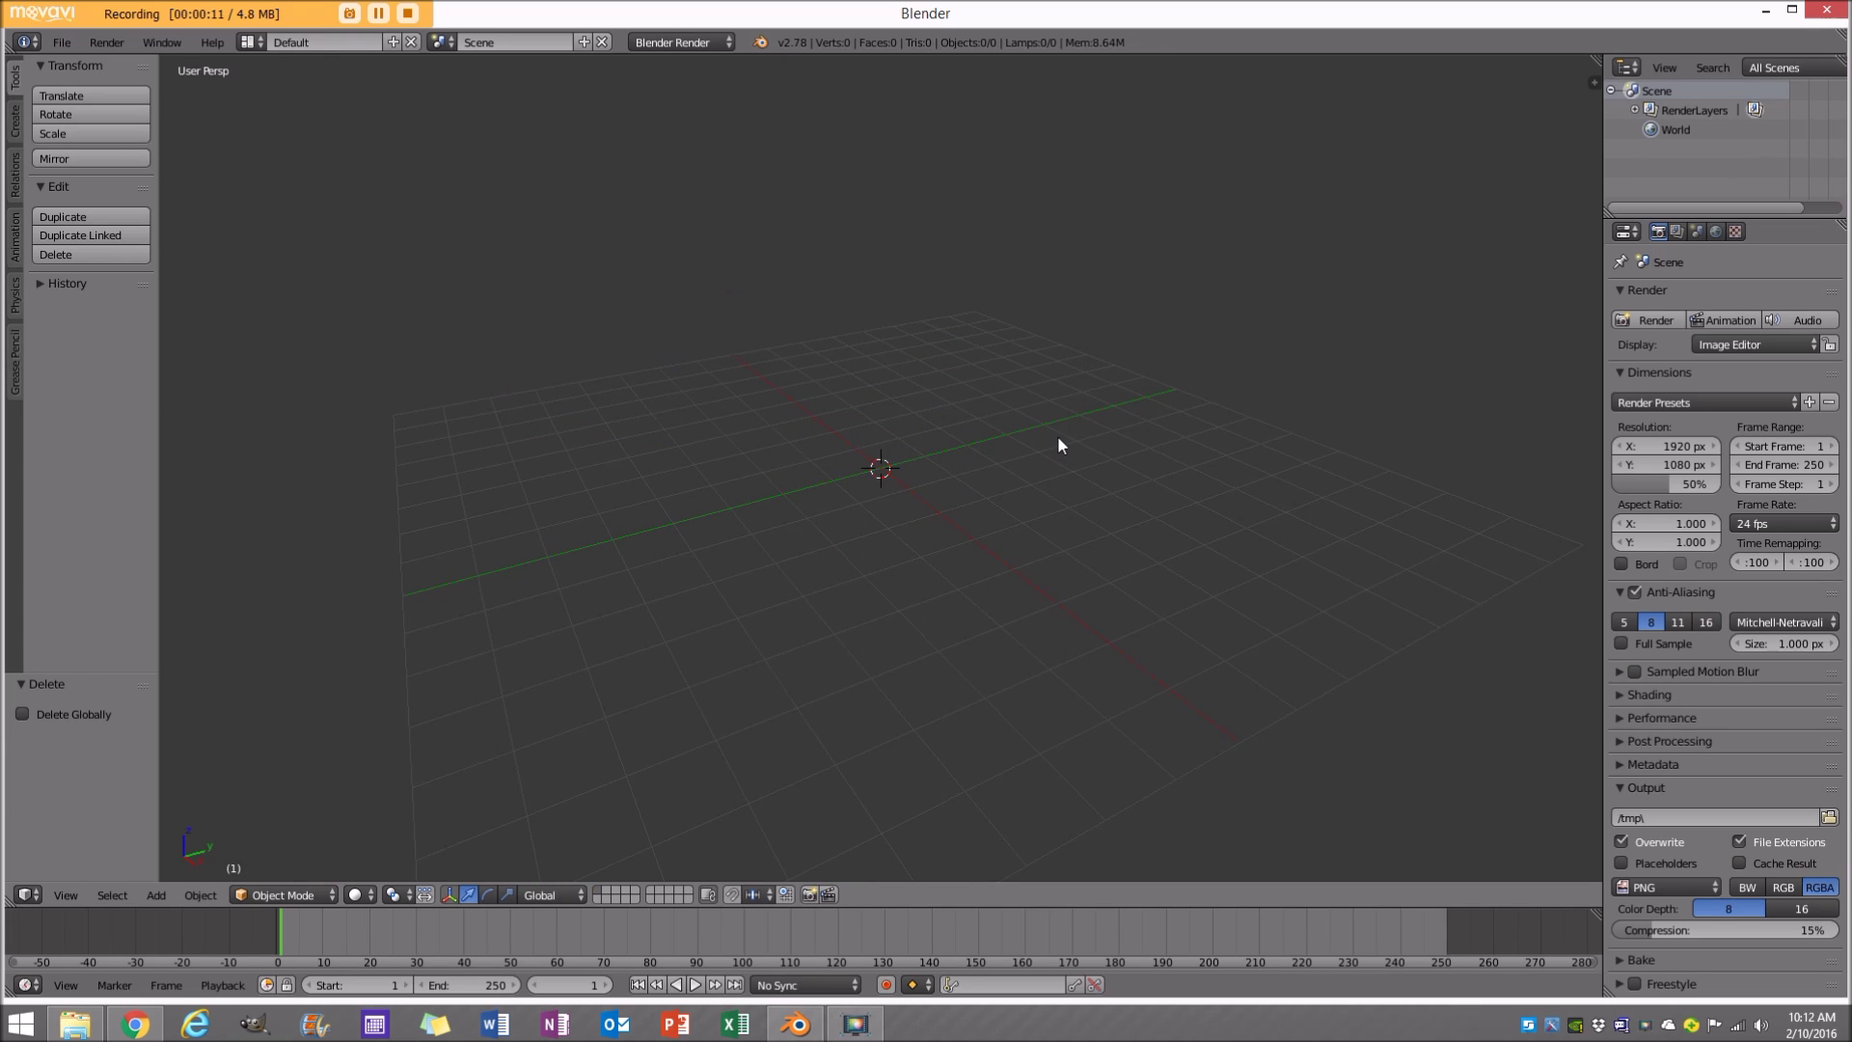
Start the Screencast Keys display for the 3D viewport, and hide the properties region.
key("n")
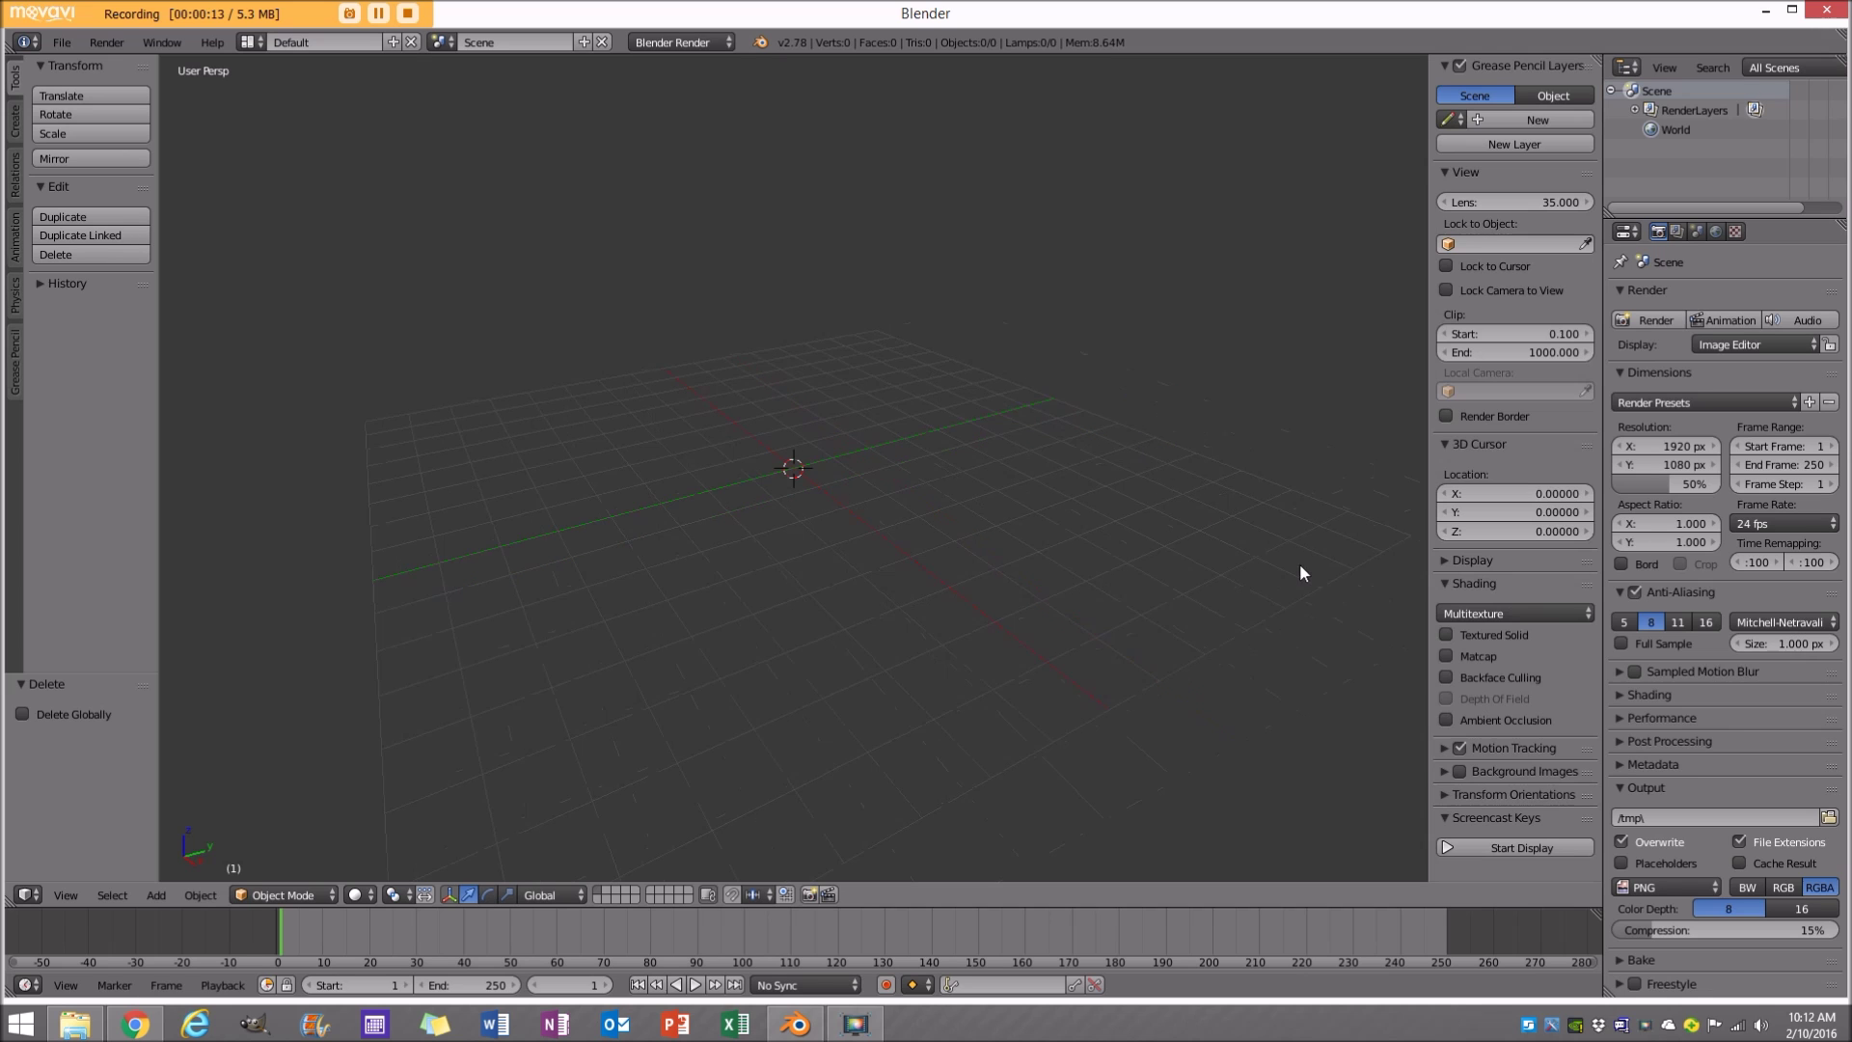
left_click(1470, 845)
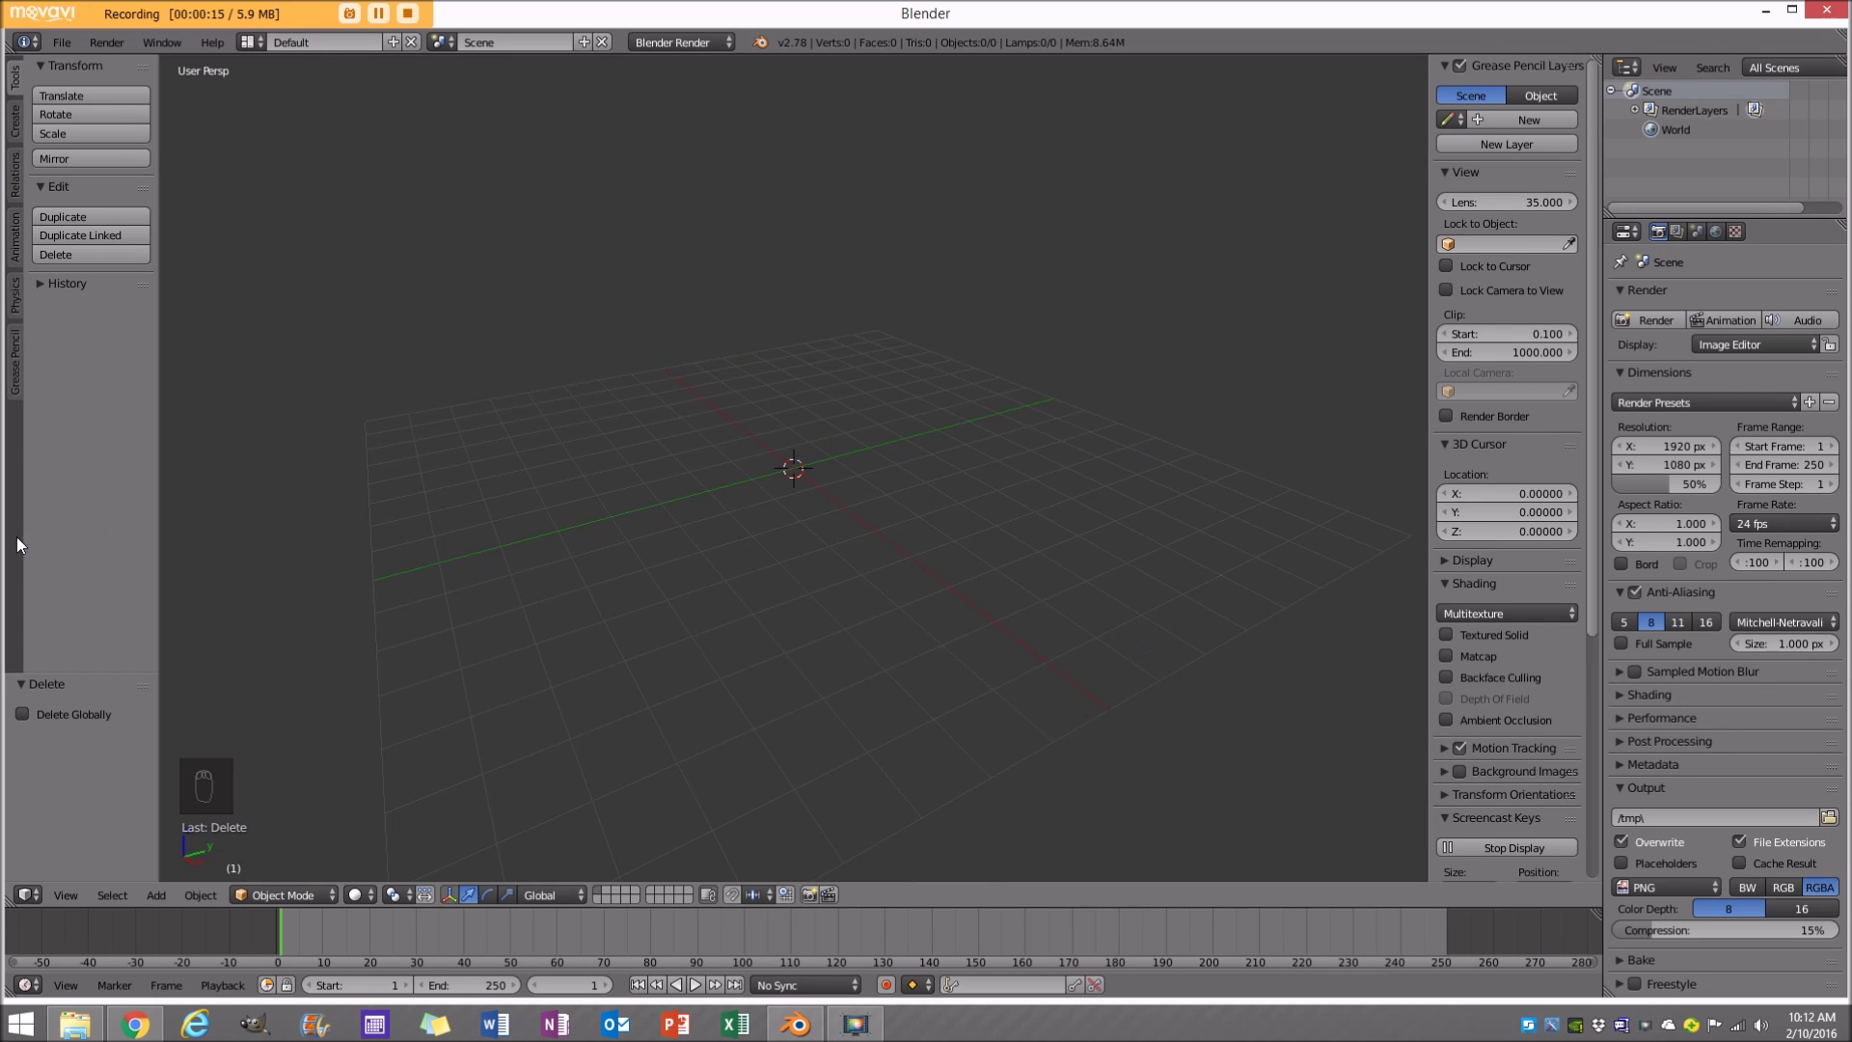
key("n")
Switch to the front orthographic view and add a mesh cylinder at the origin.
middle_click_drag(849, 598, 1035, 686)
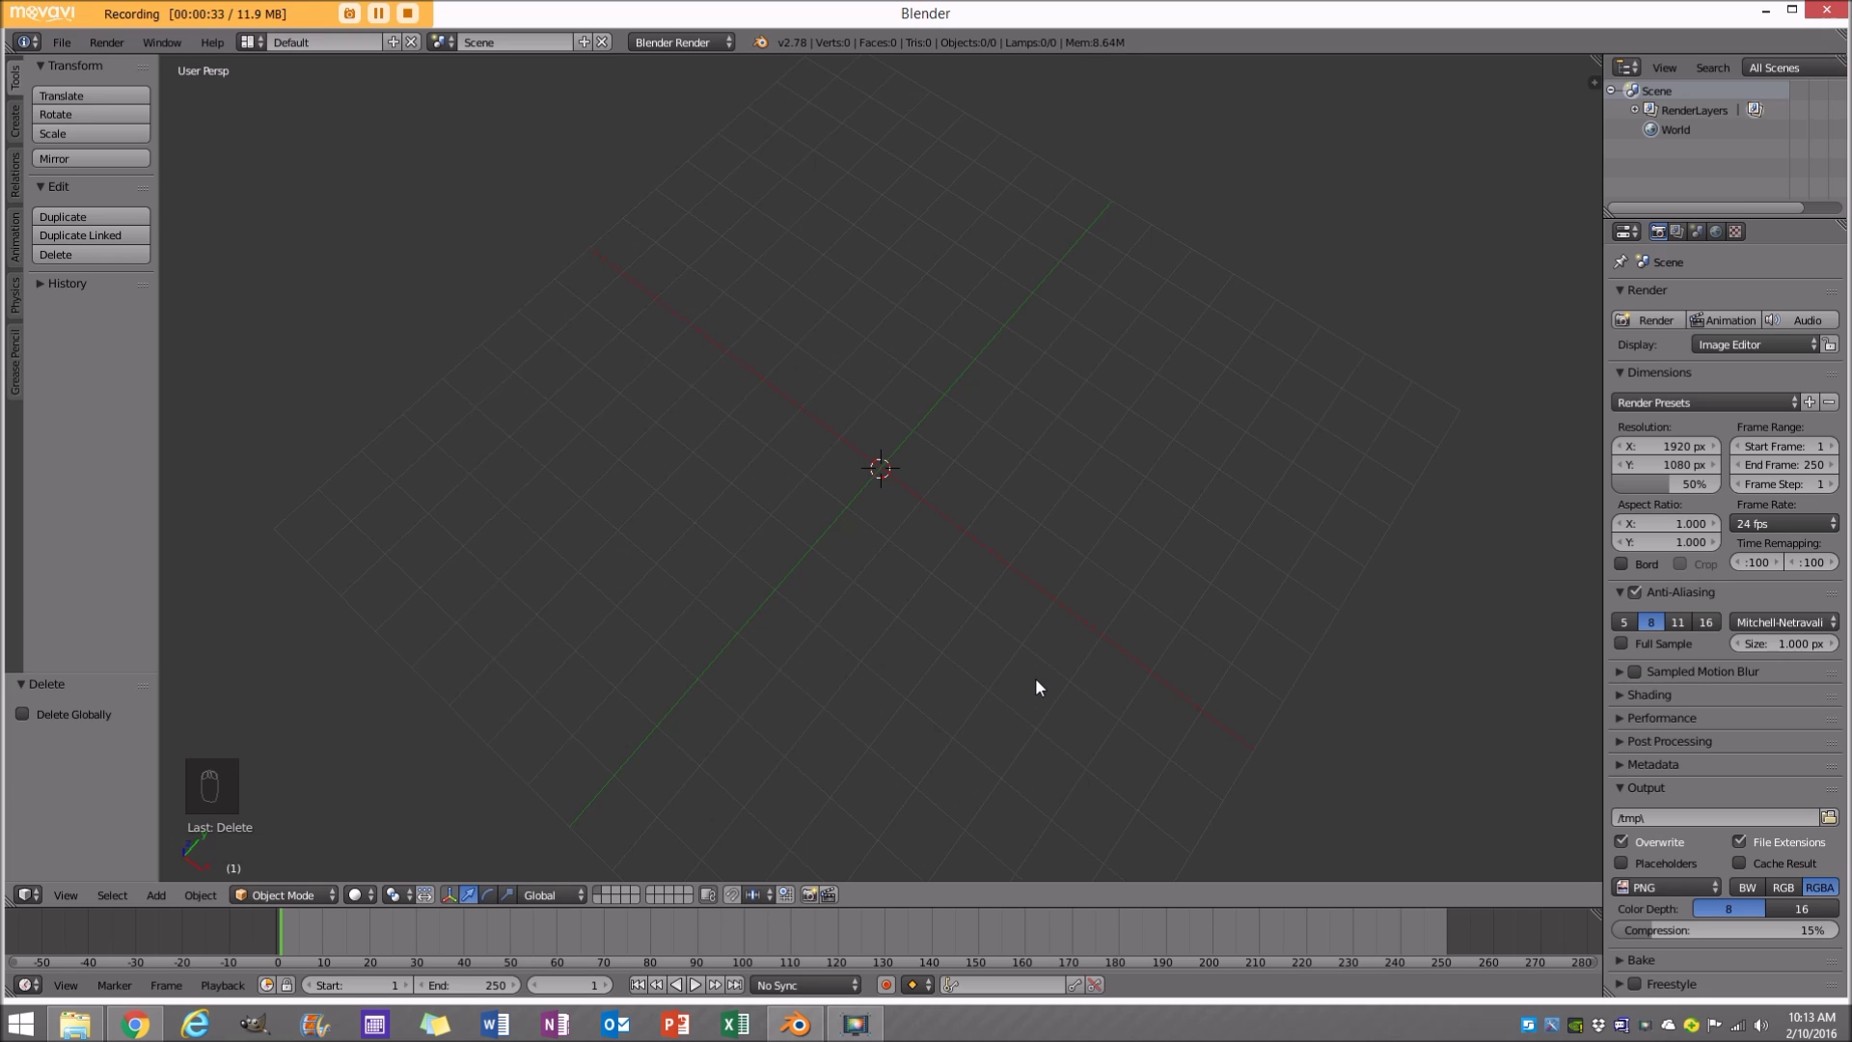
key("KP_5")
key("KP_1")
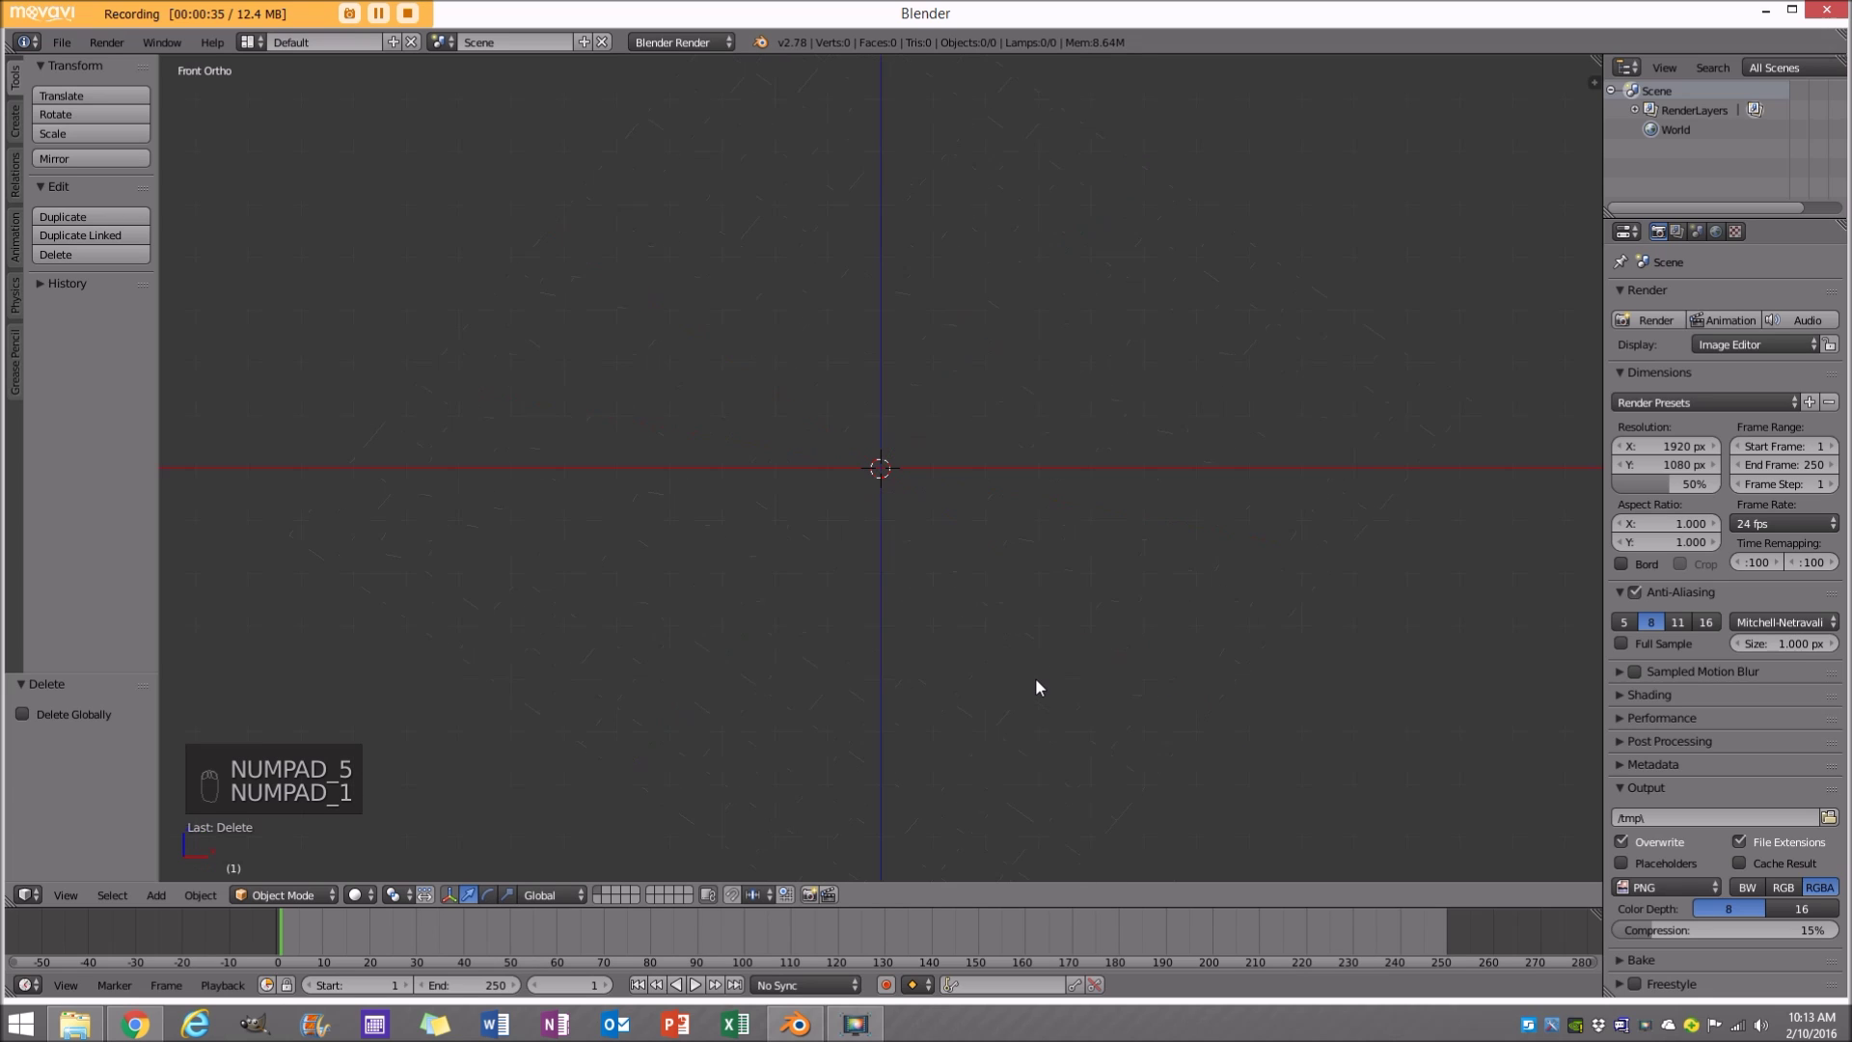
left_click(155, 896)
mouse_move(258, 869)
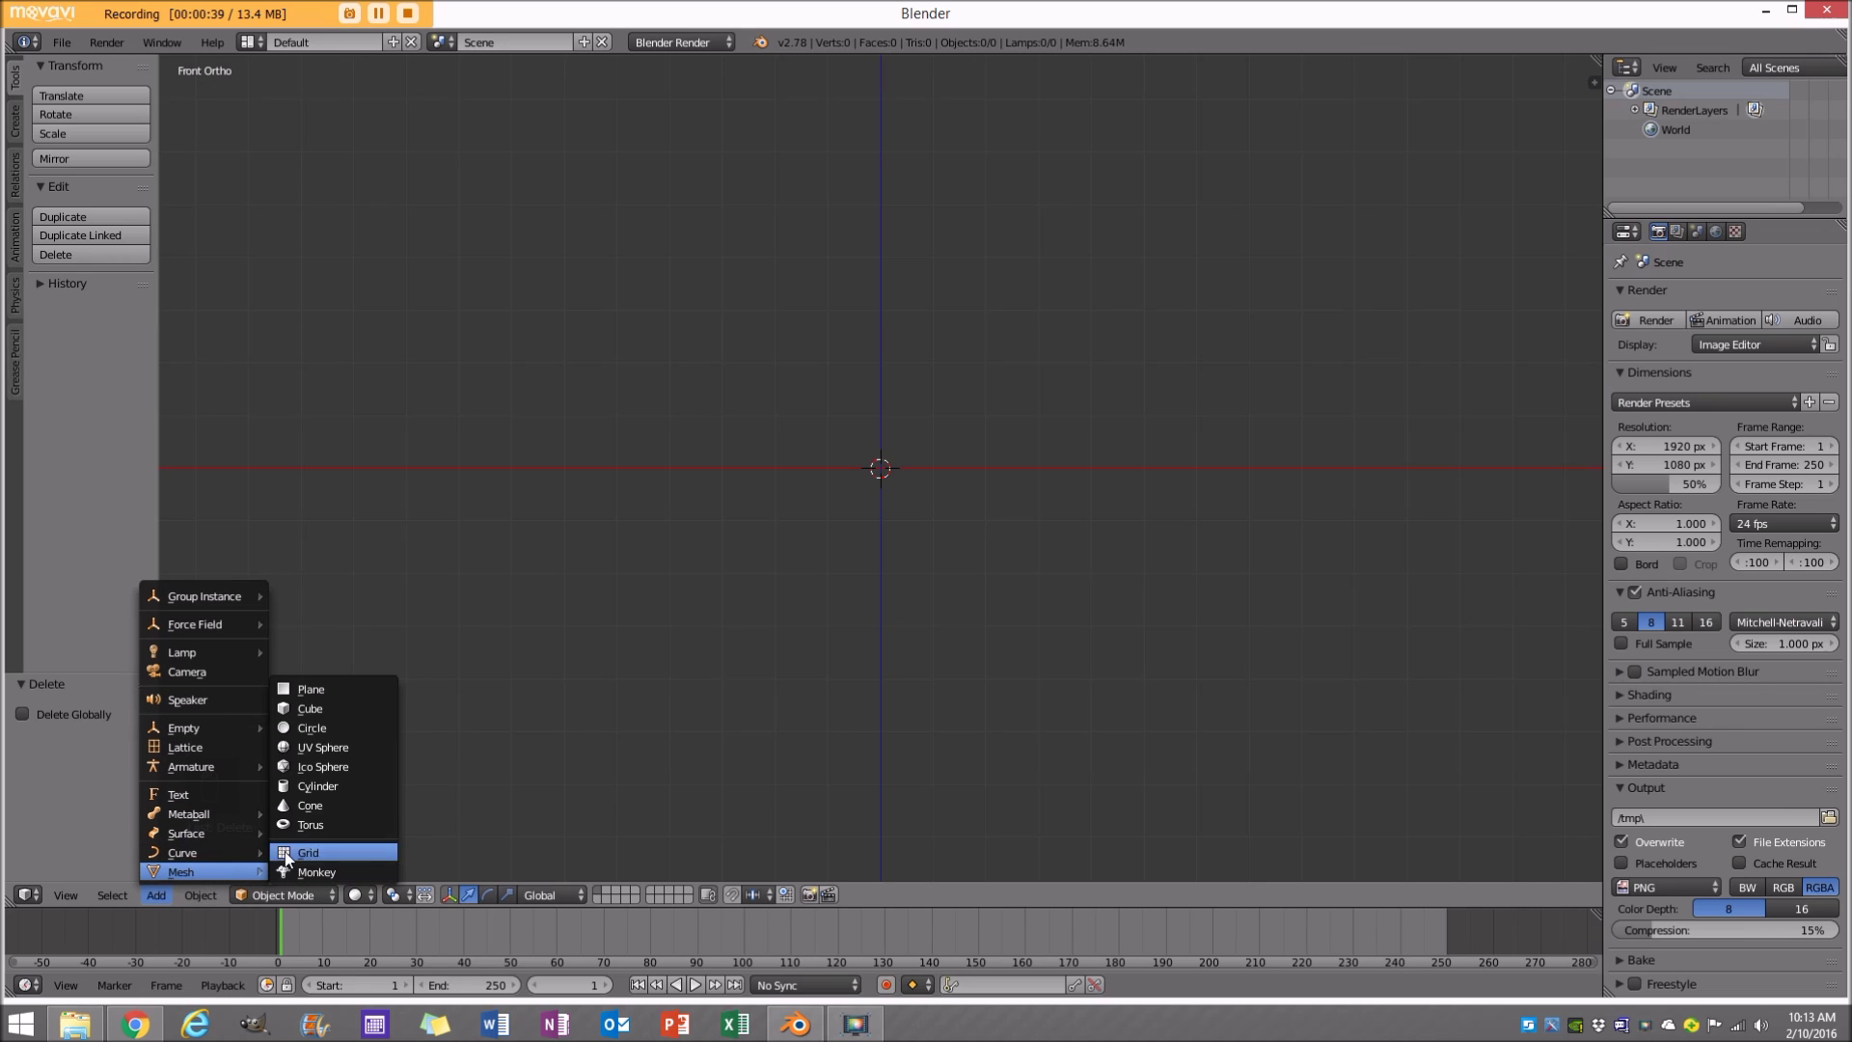
left_click(324, 784)
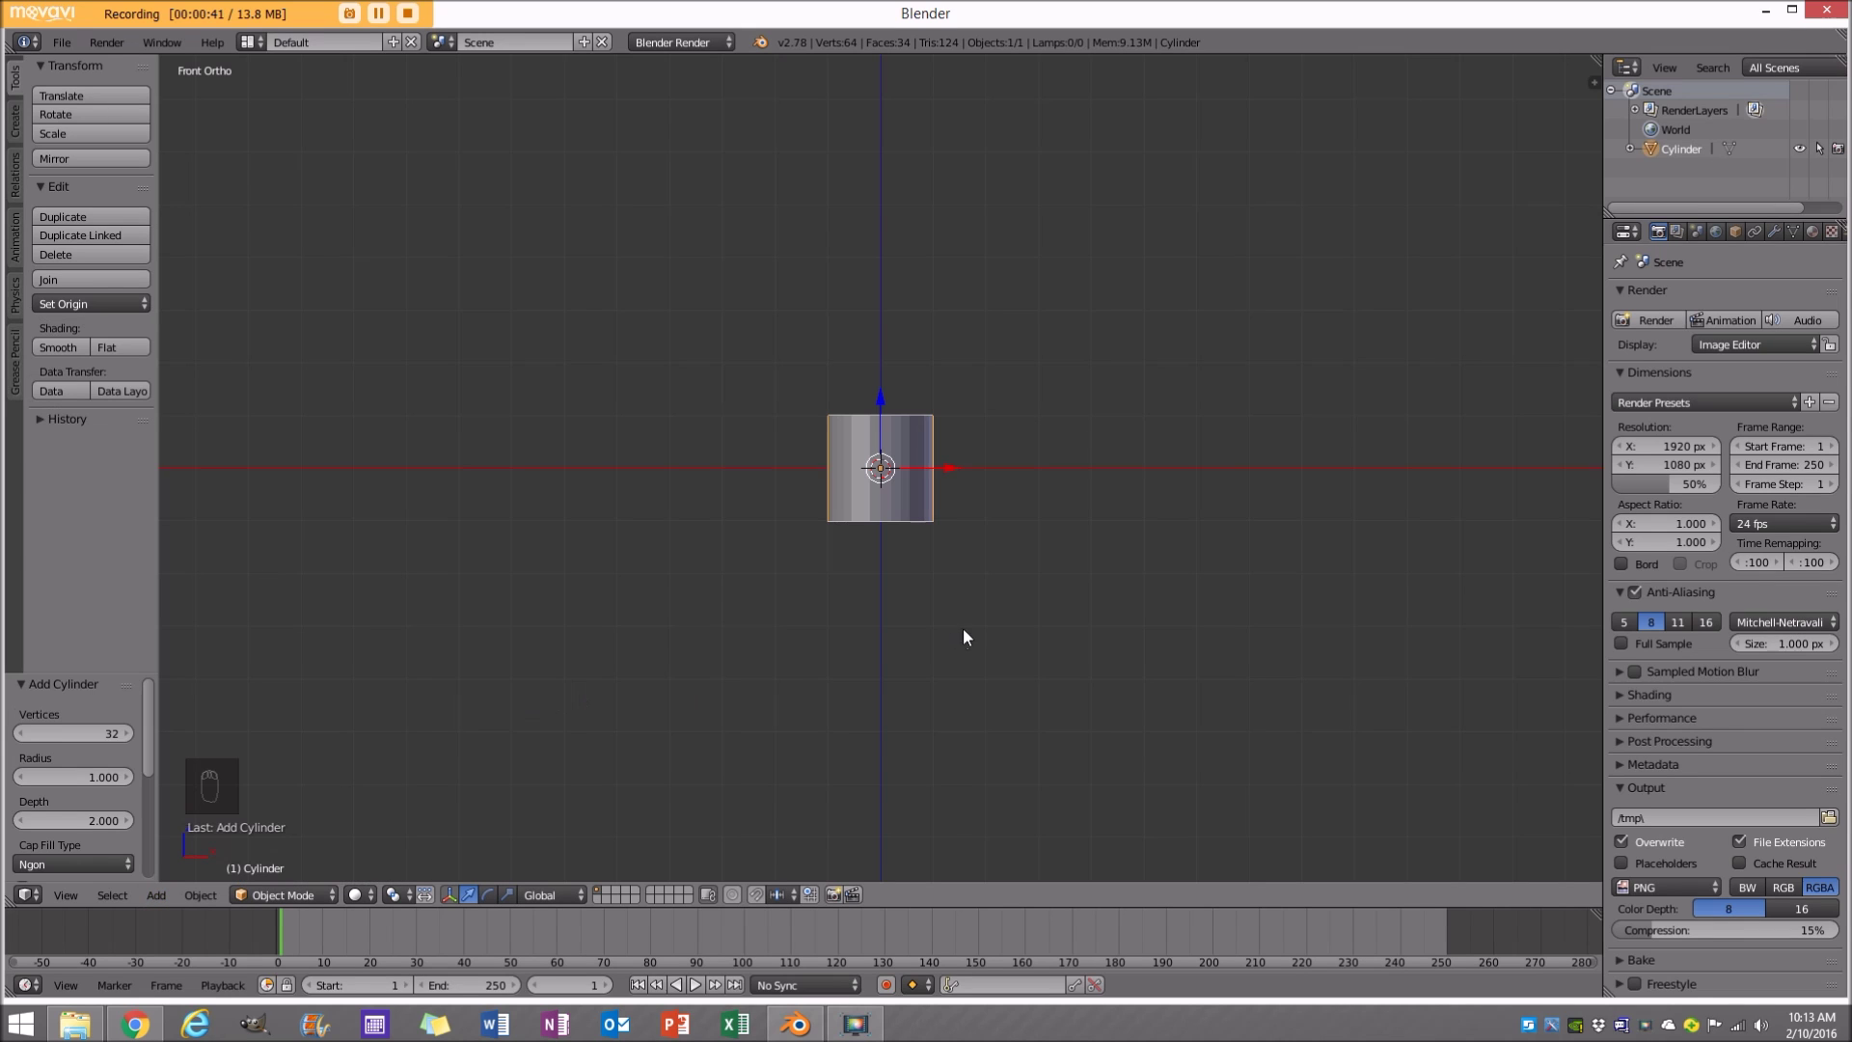
Rotate the cylinder 90° about the X axis and scale it along Y to about 0.38.
middle_click_drag(1135, 579, 1188, 596)
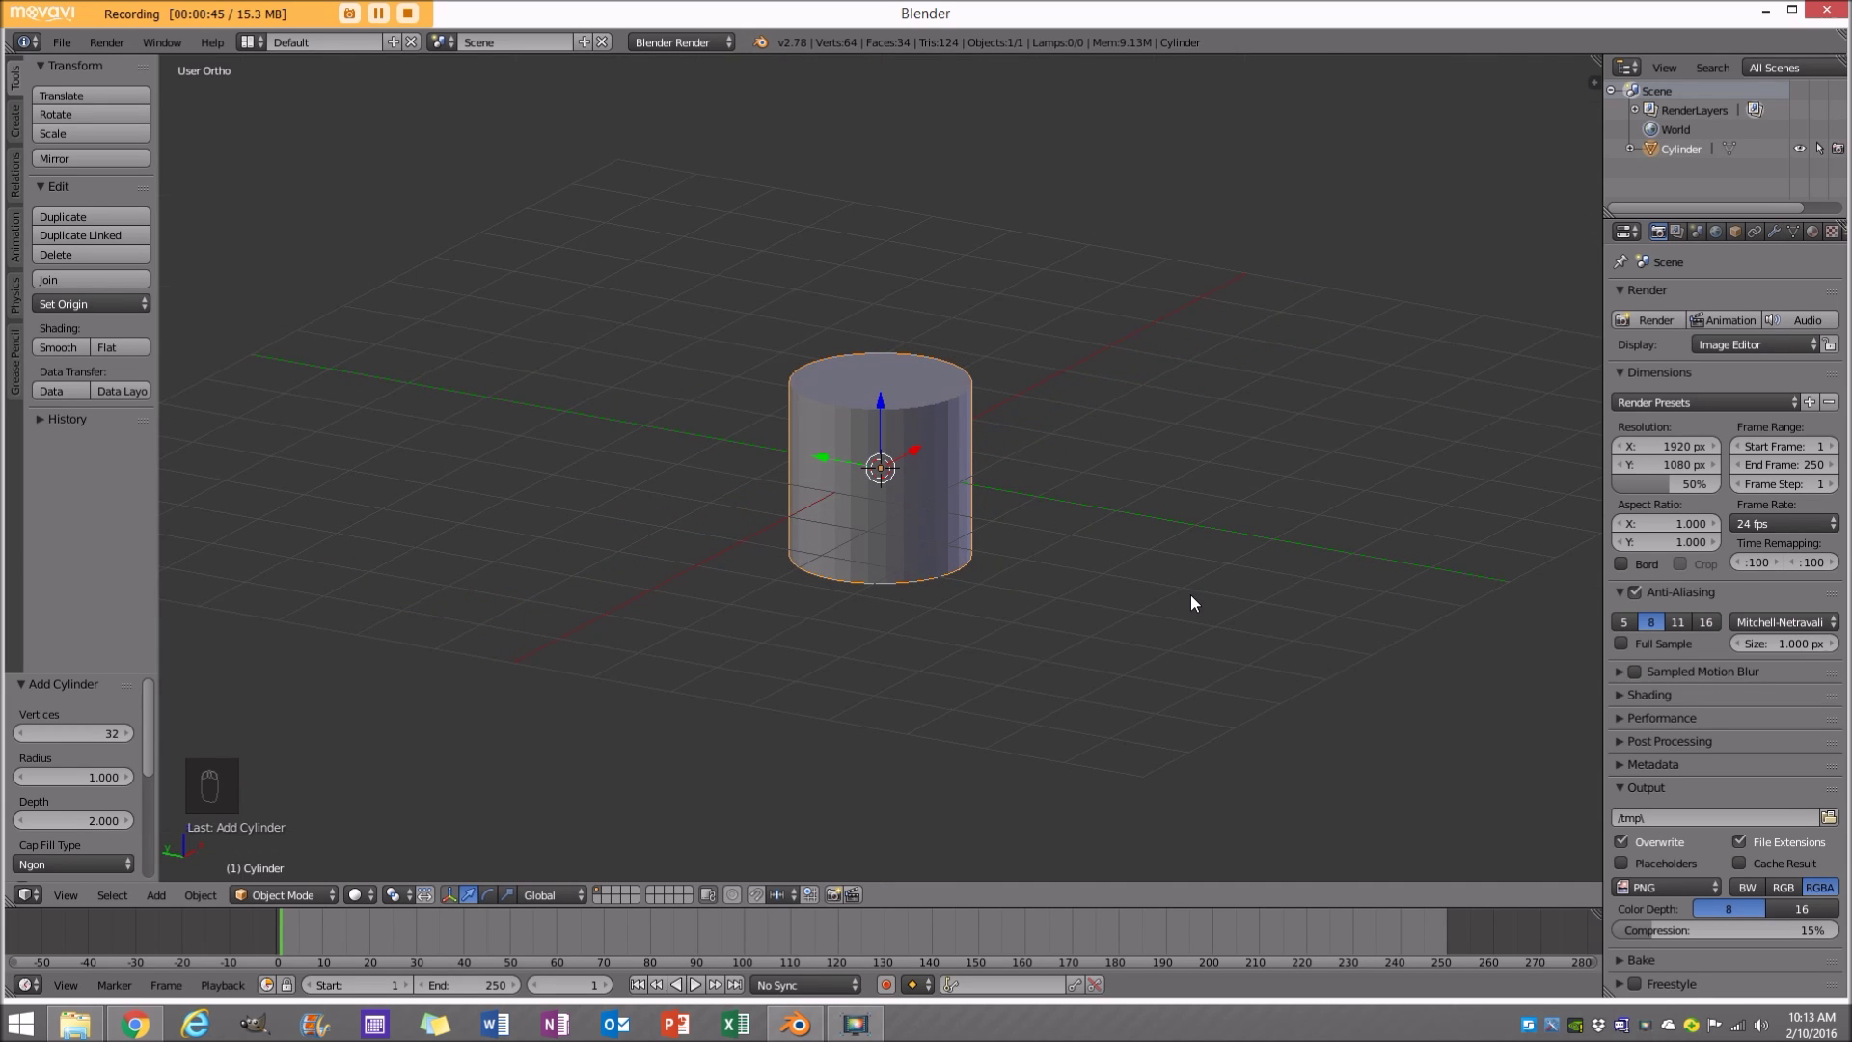
type("rx90")
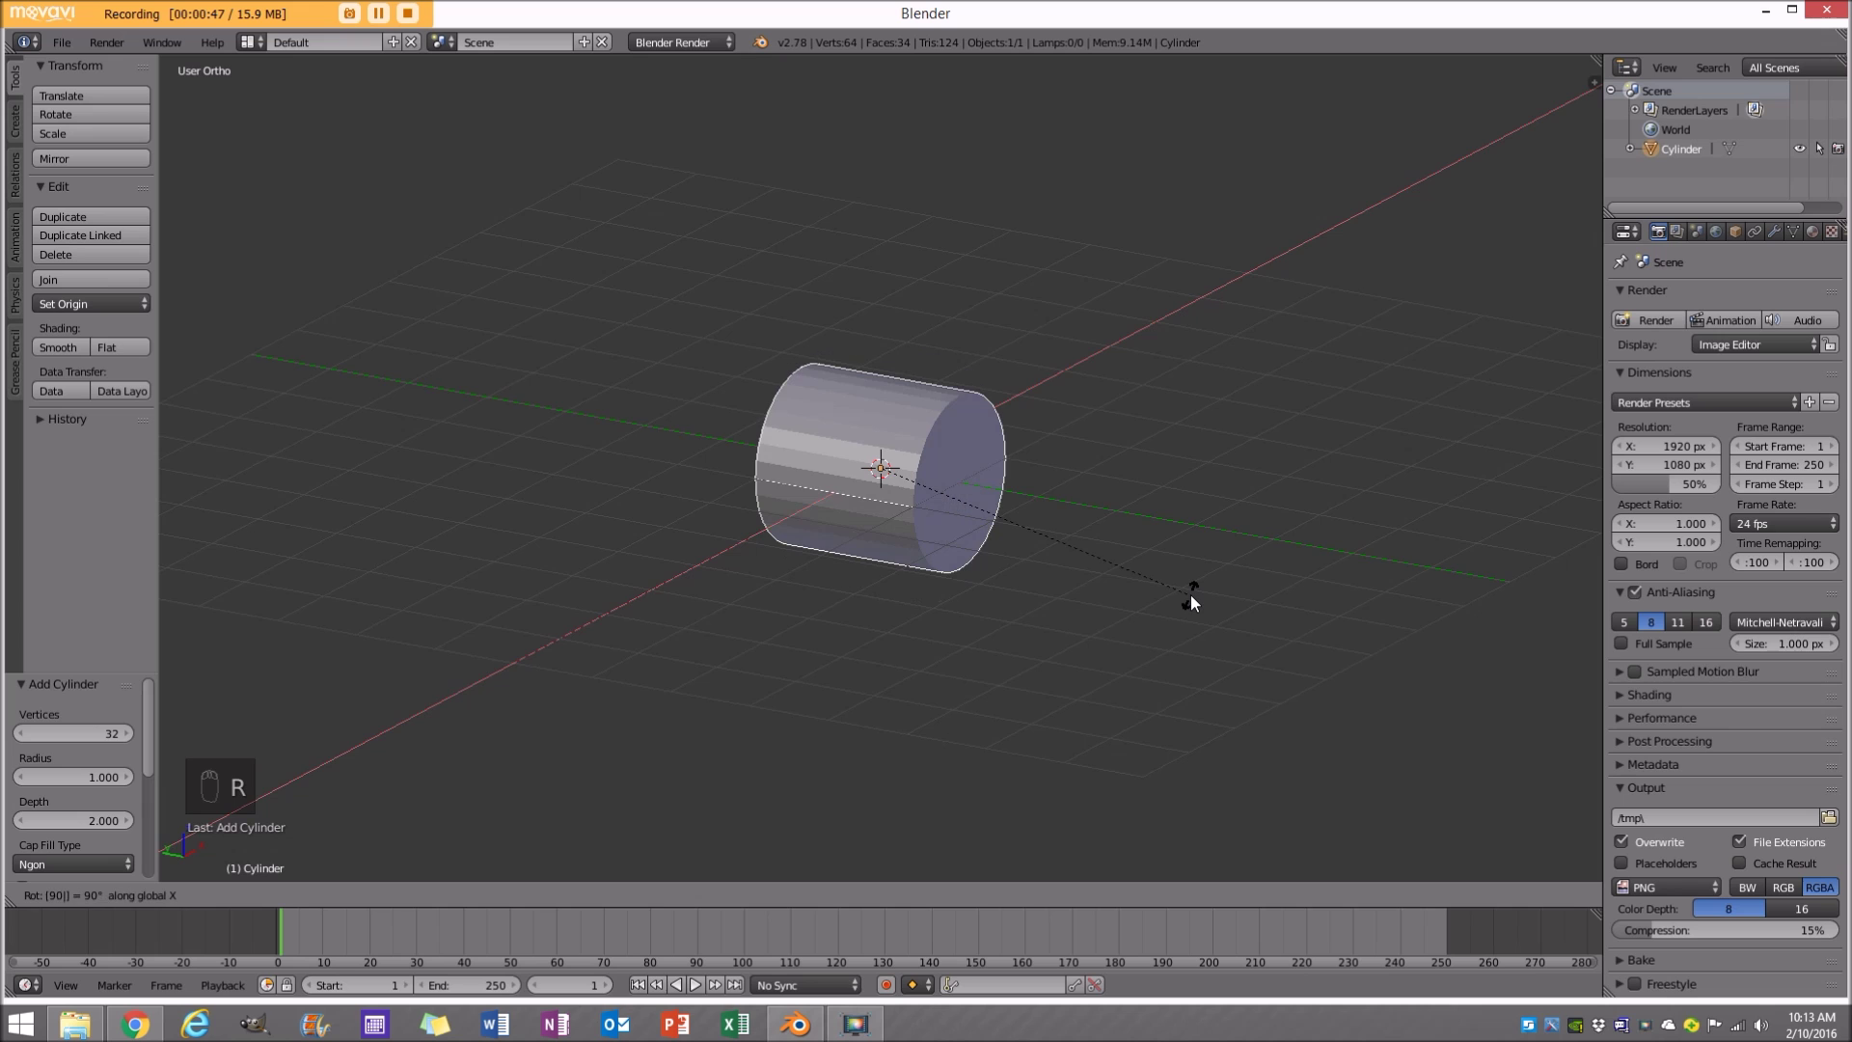
key("Return")
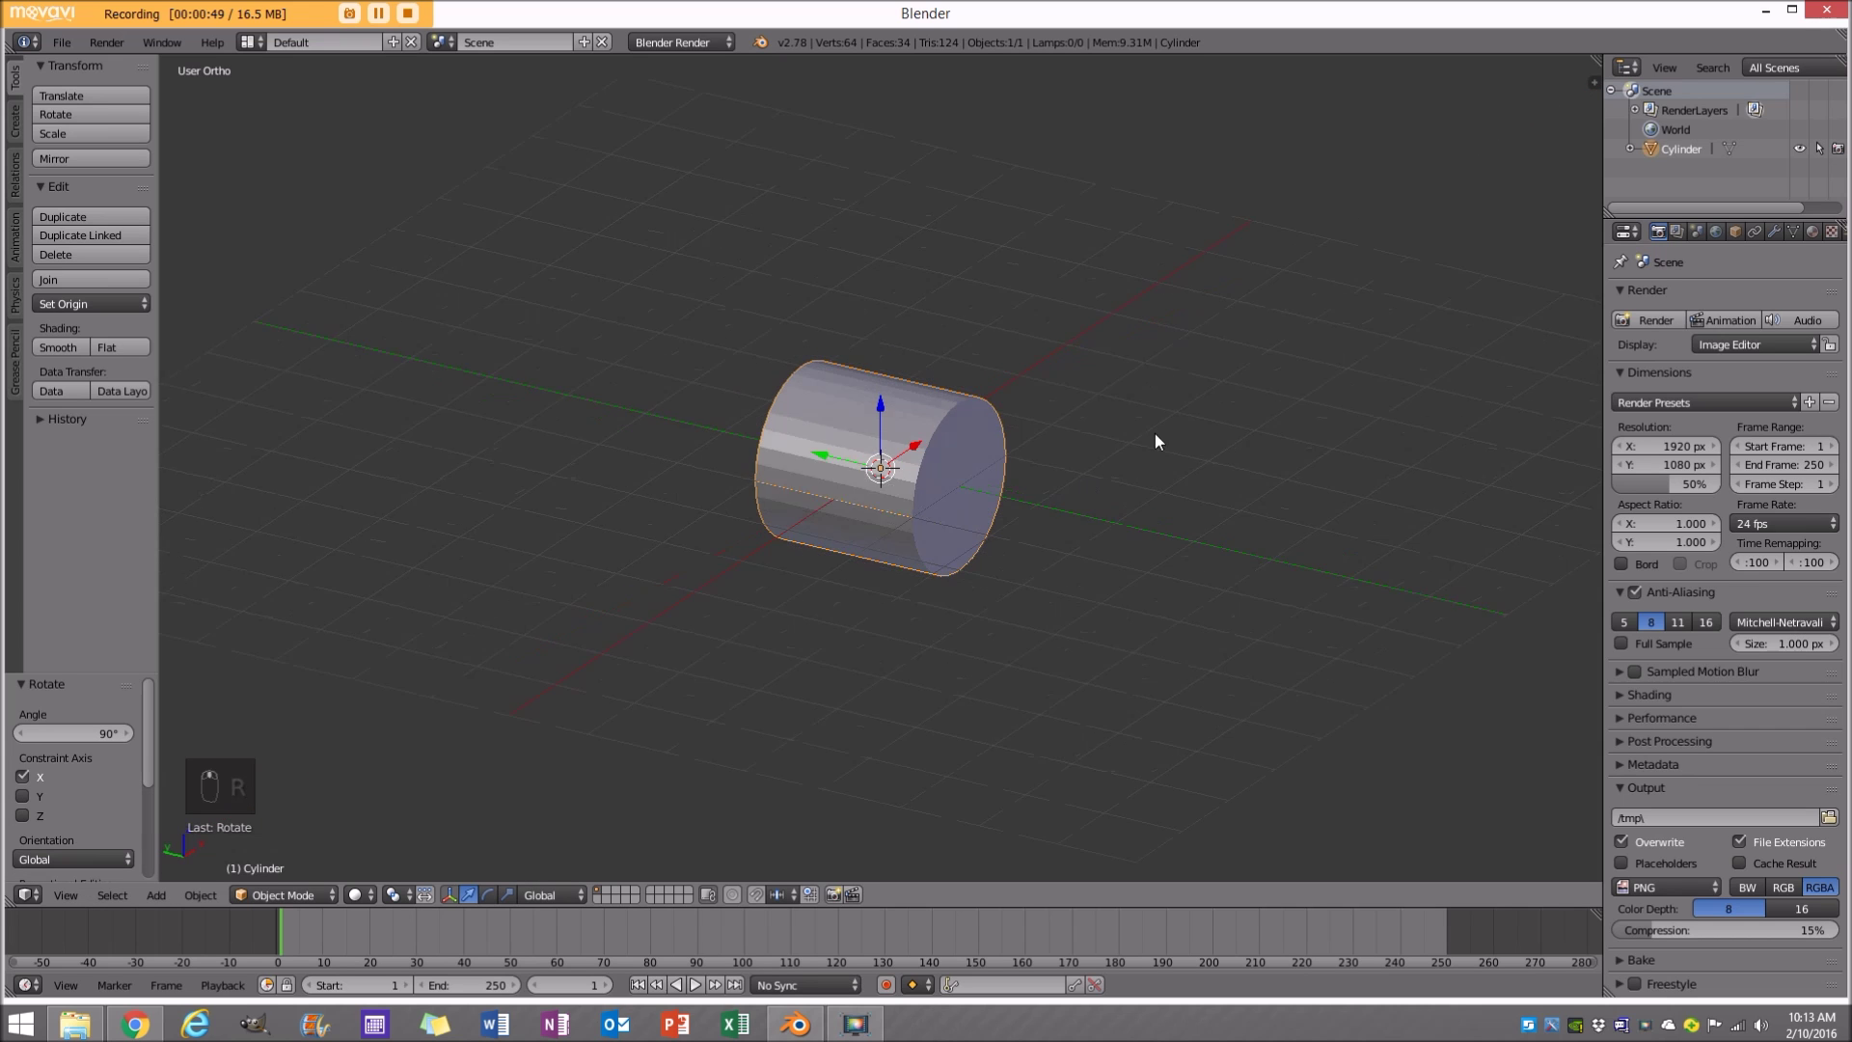
key("s")
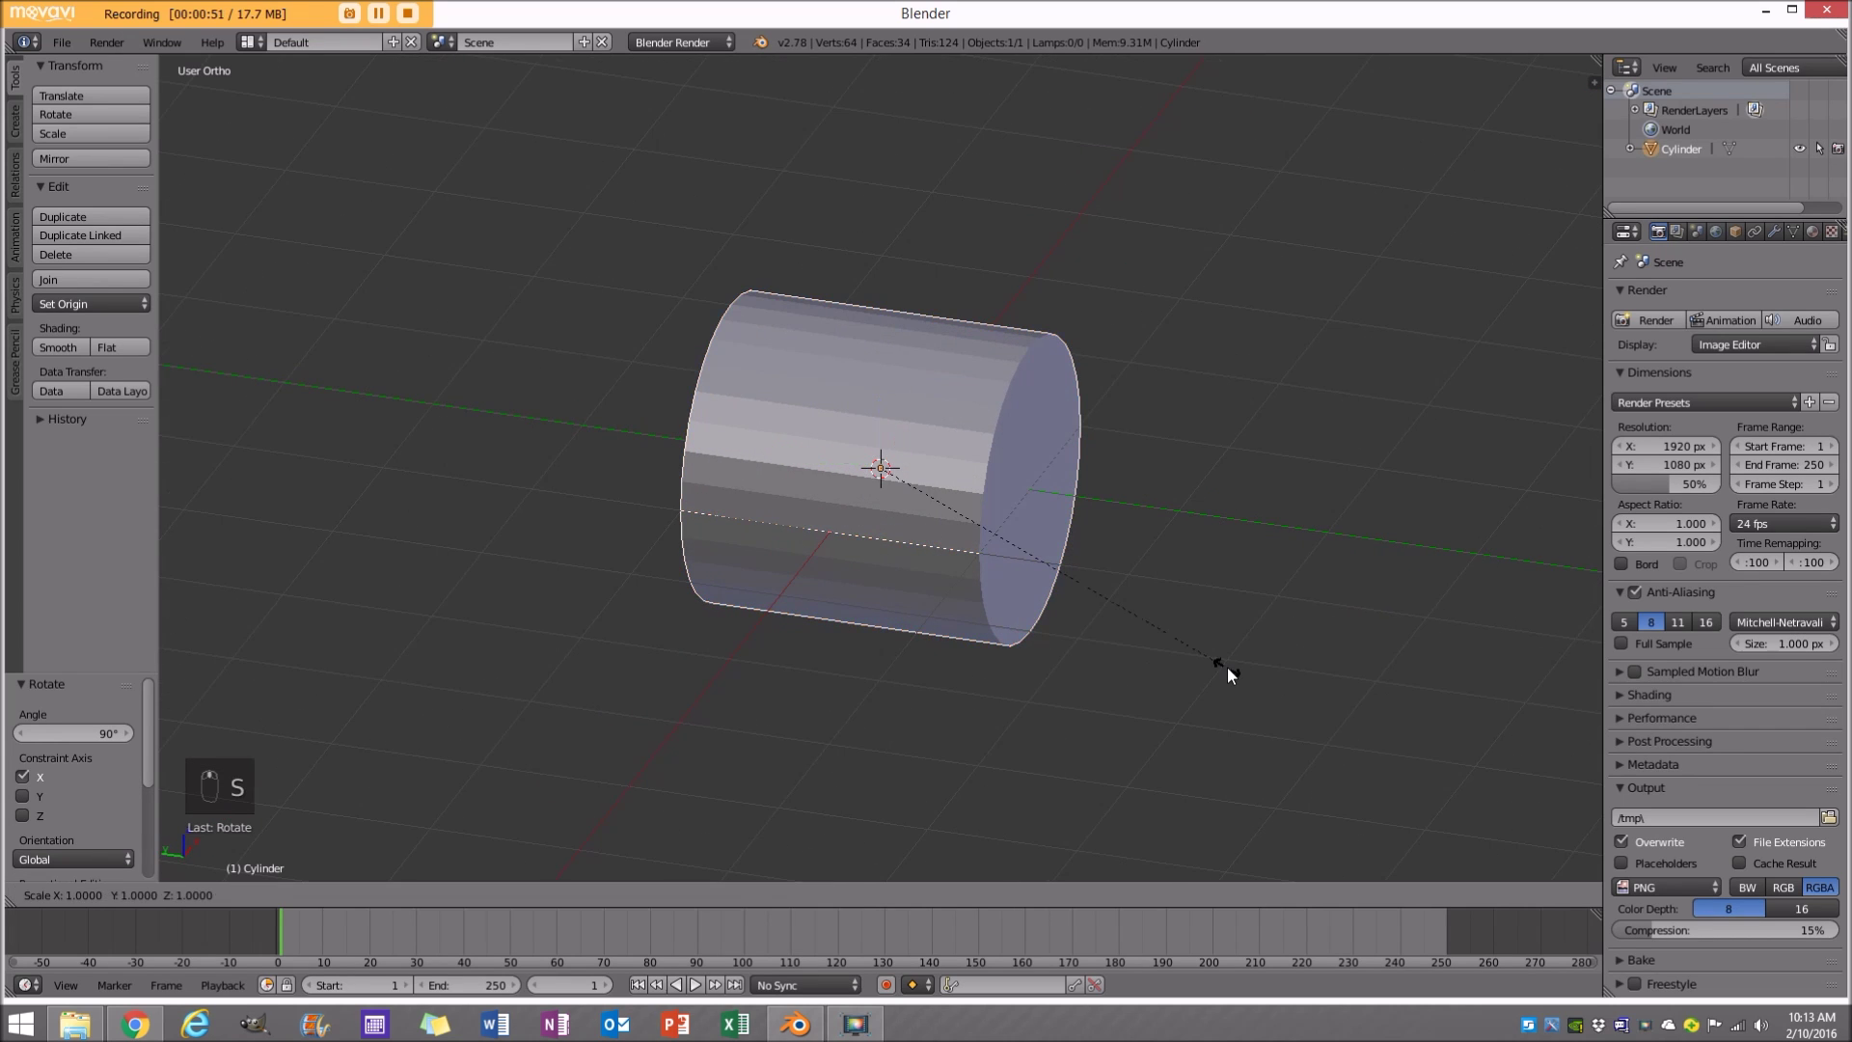
key("y")
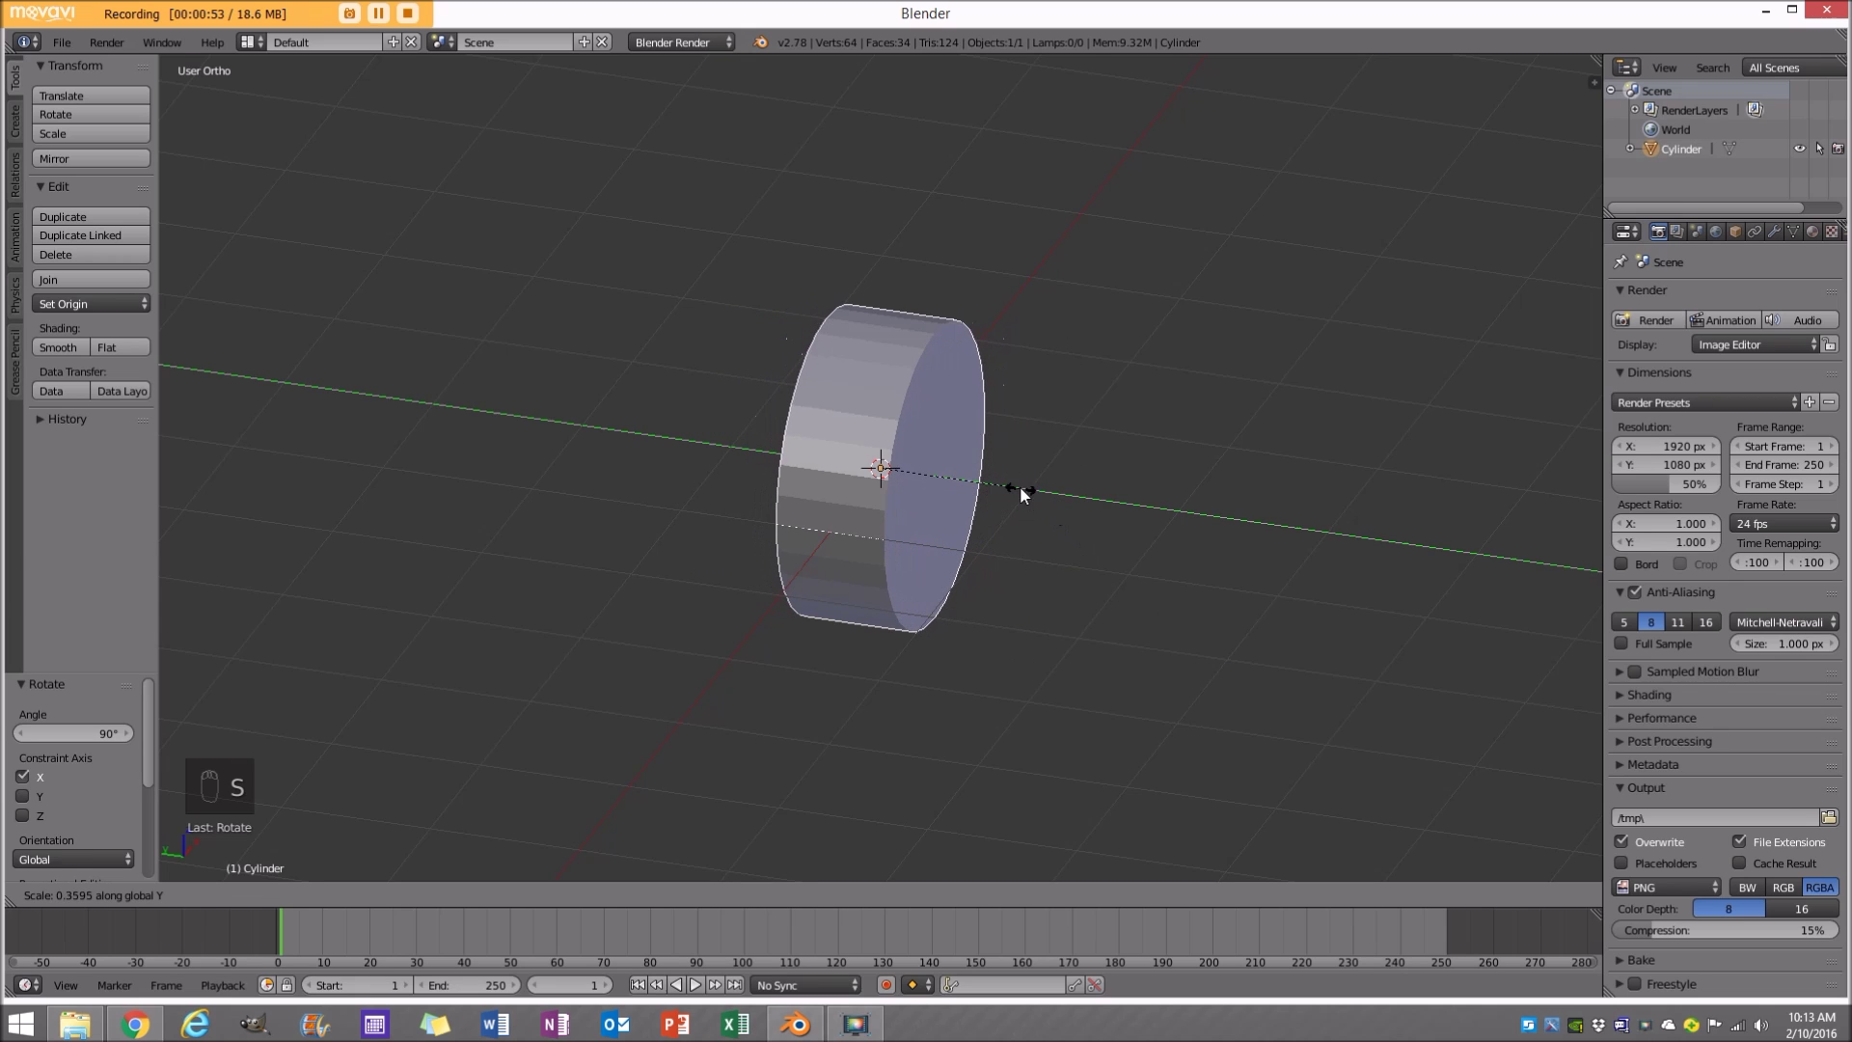
left_click(1028, 495)
middle_click_drag(1028, 495, 1011, 494)
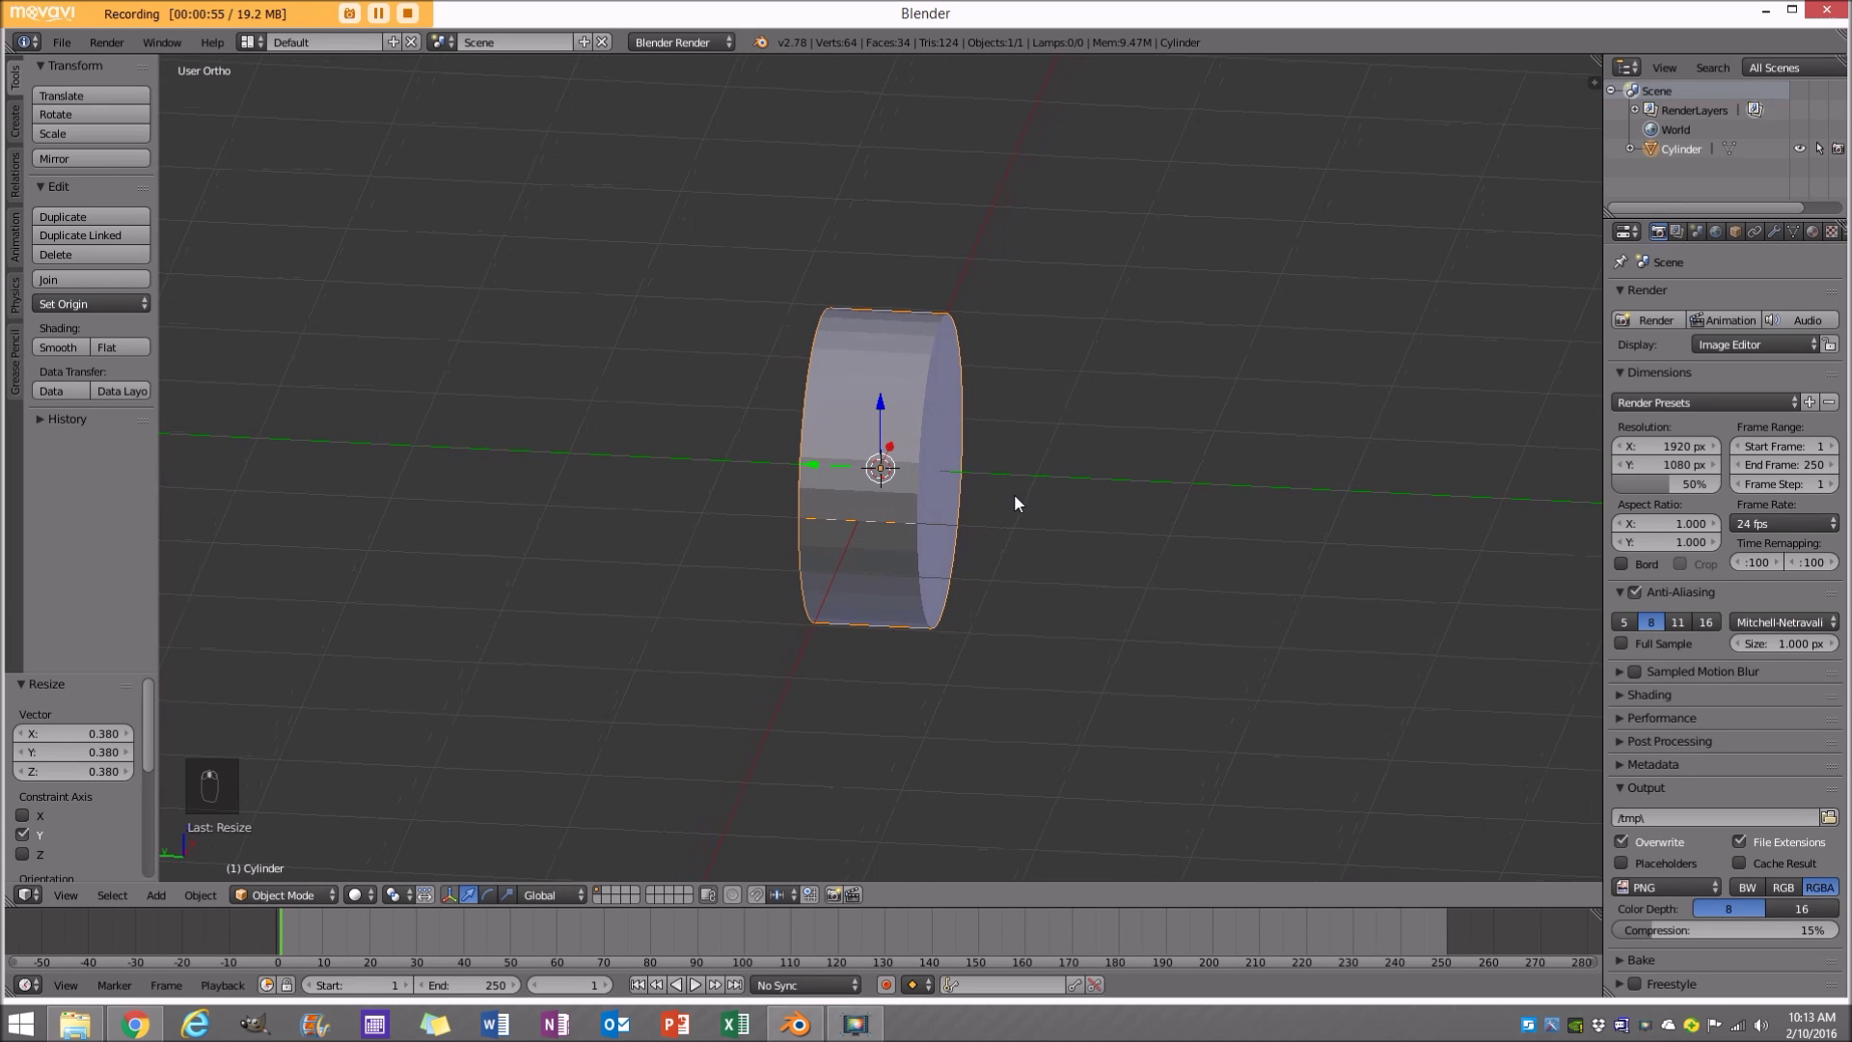
Bevel the two circular rim edge loops of the cylinder with 4 segments and an offset of about 0.31.
key("Tab")
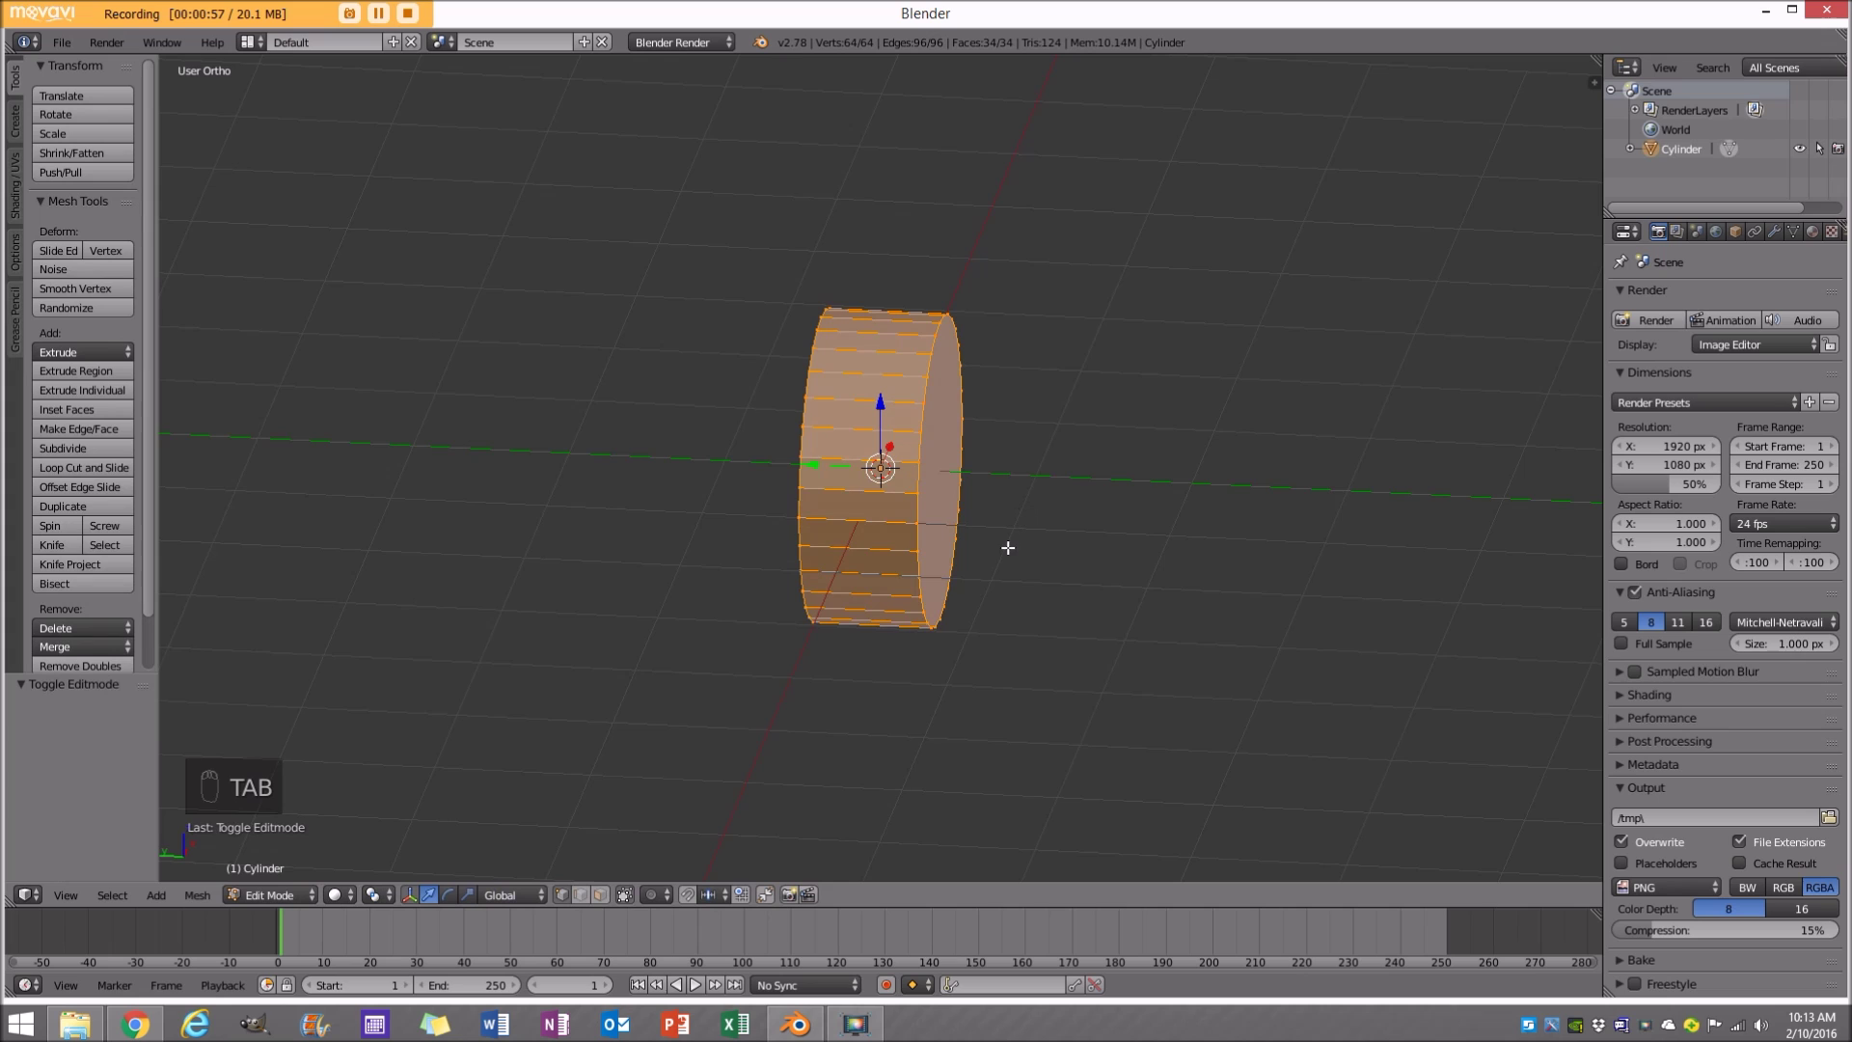
key("a")
key("a")
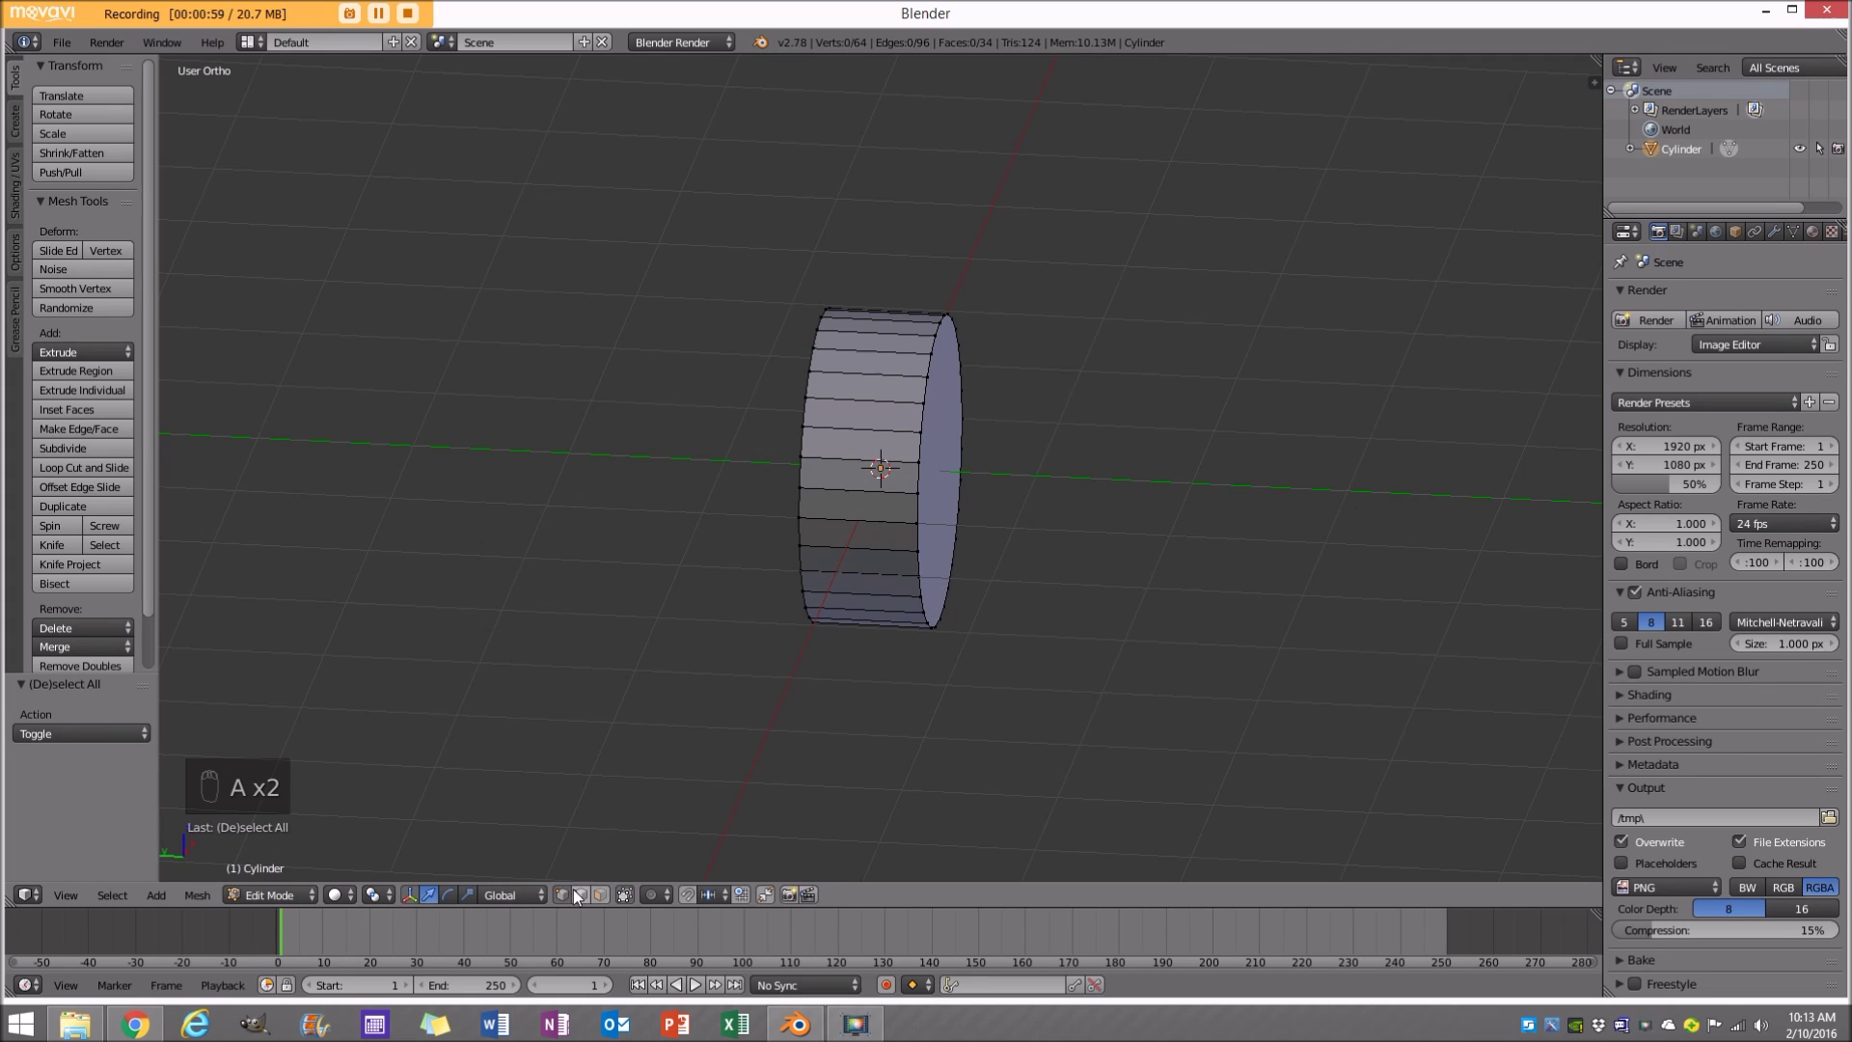
right_click(923, 390, "alt")
middle_click_drag(776, 417, 1021, 442)
right_click(861, 400, "alt+shift")
scroll(1033, 442, "up", 4)
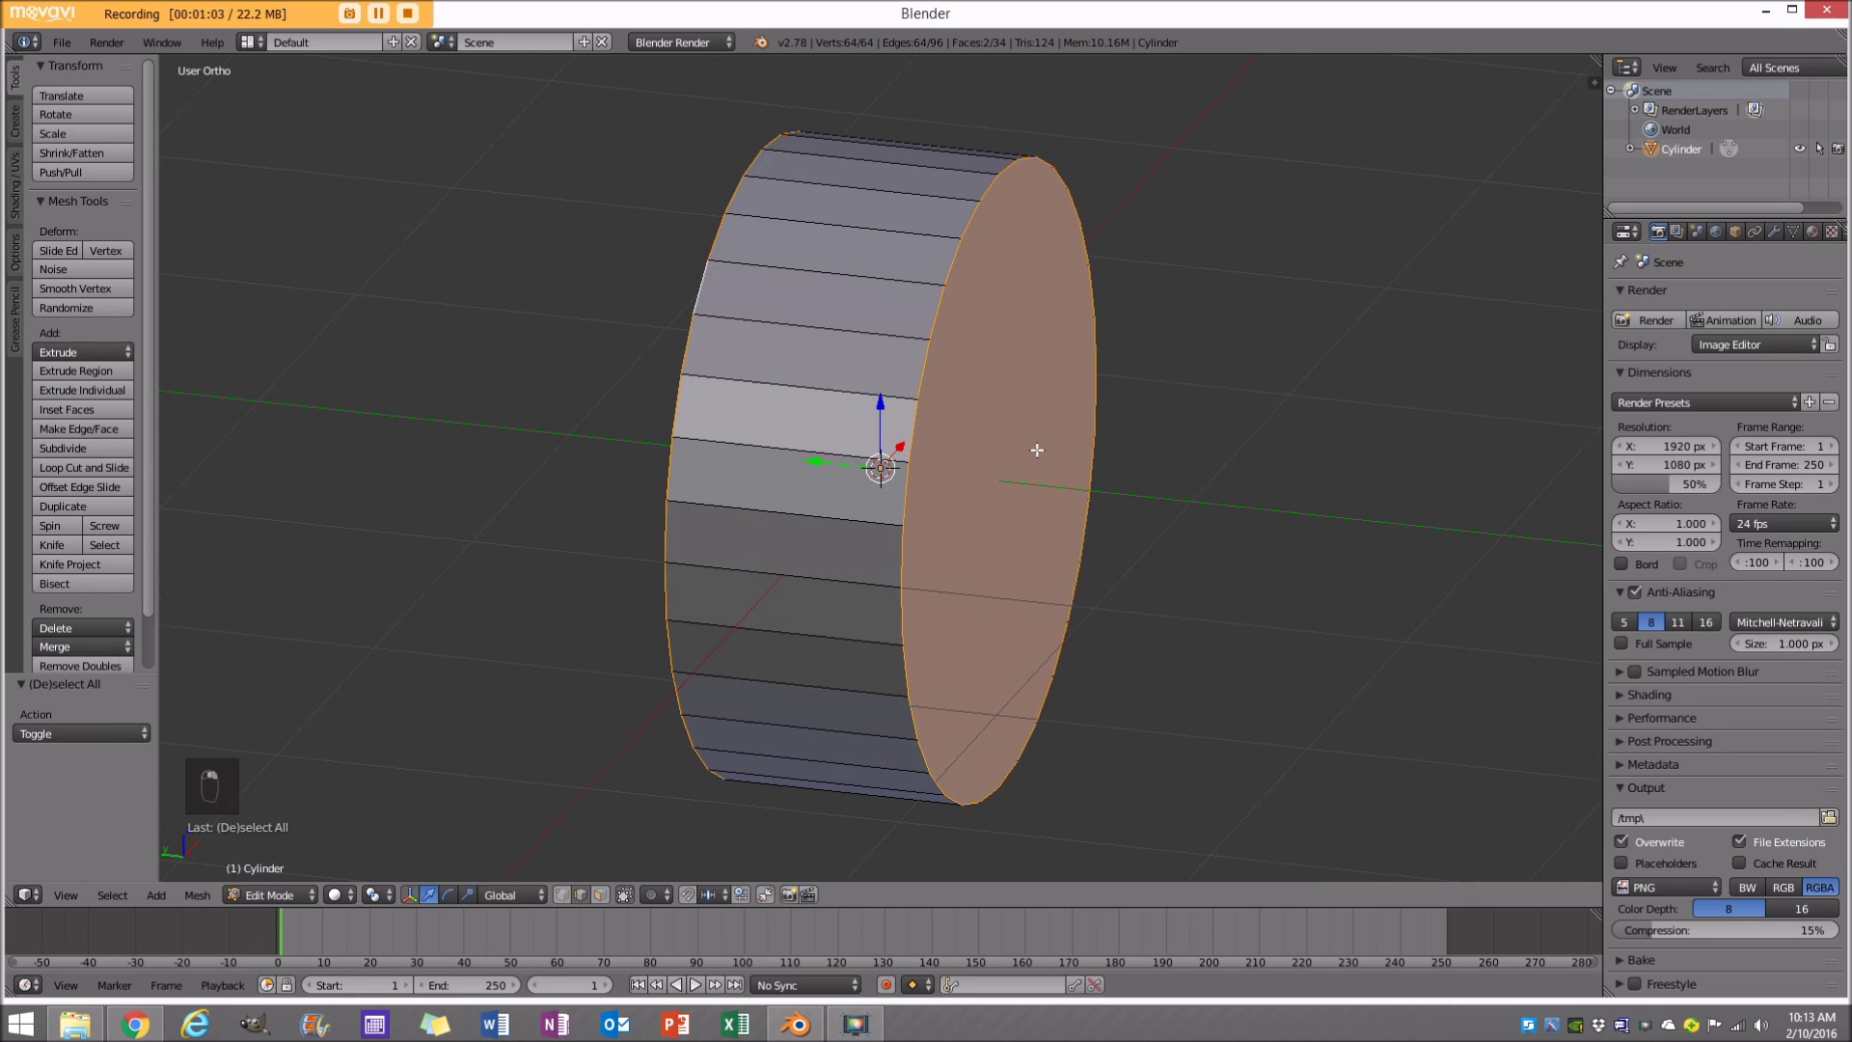
key("ctrl+b")
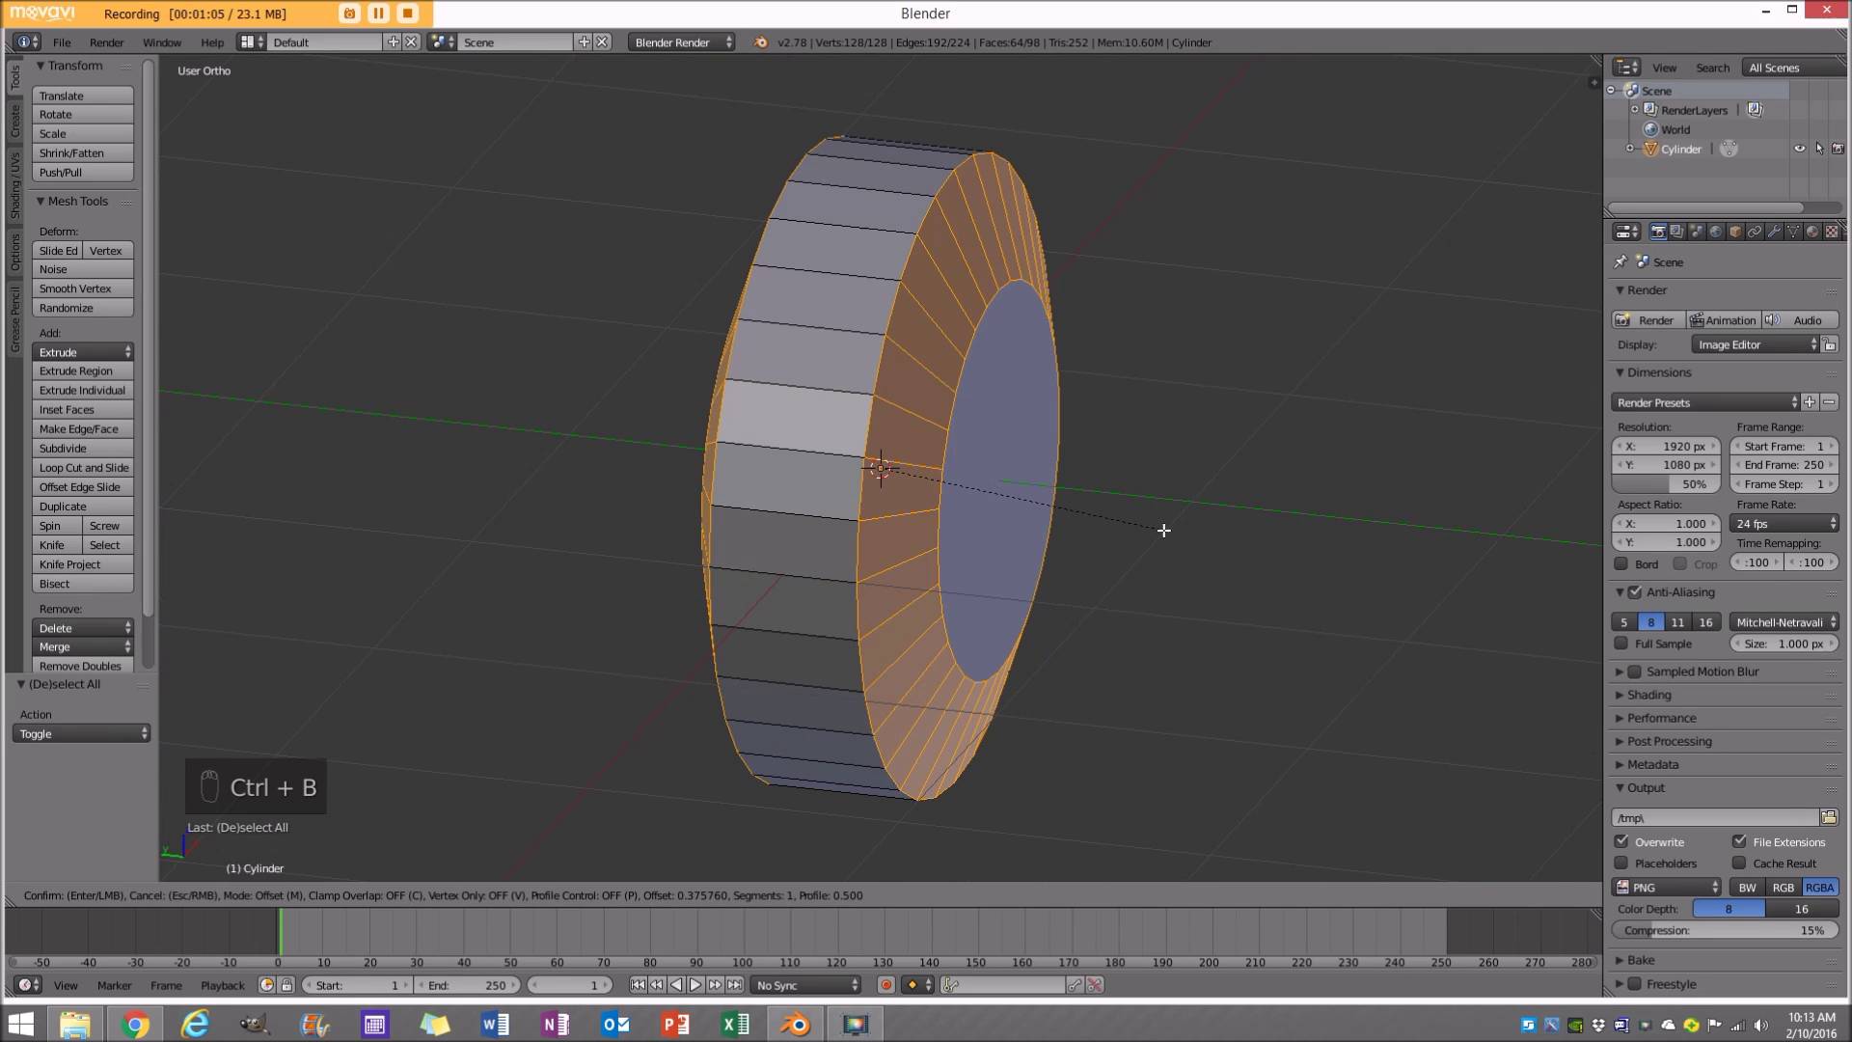
scroll(1167, 532, "up", 3)
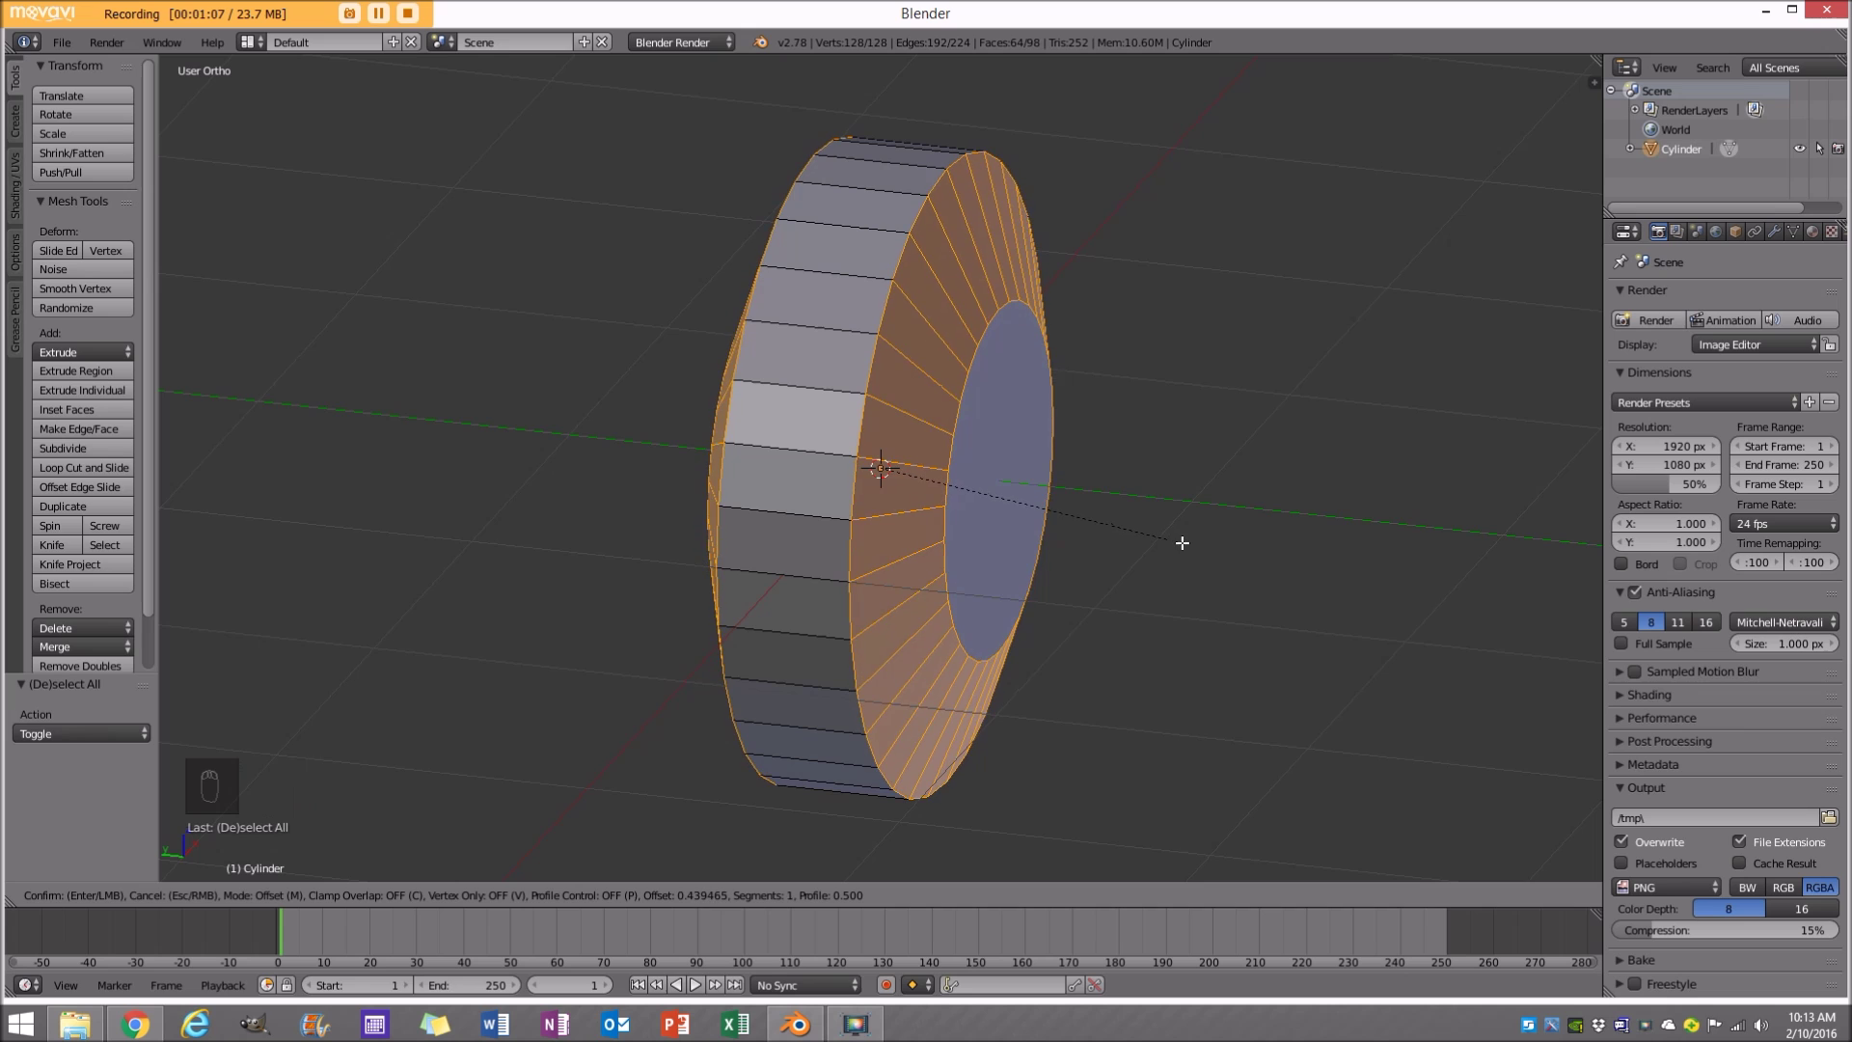
scroll(1183, 543, "up", 2)
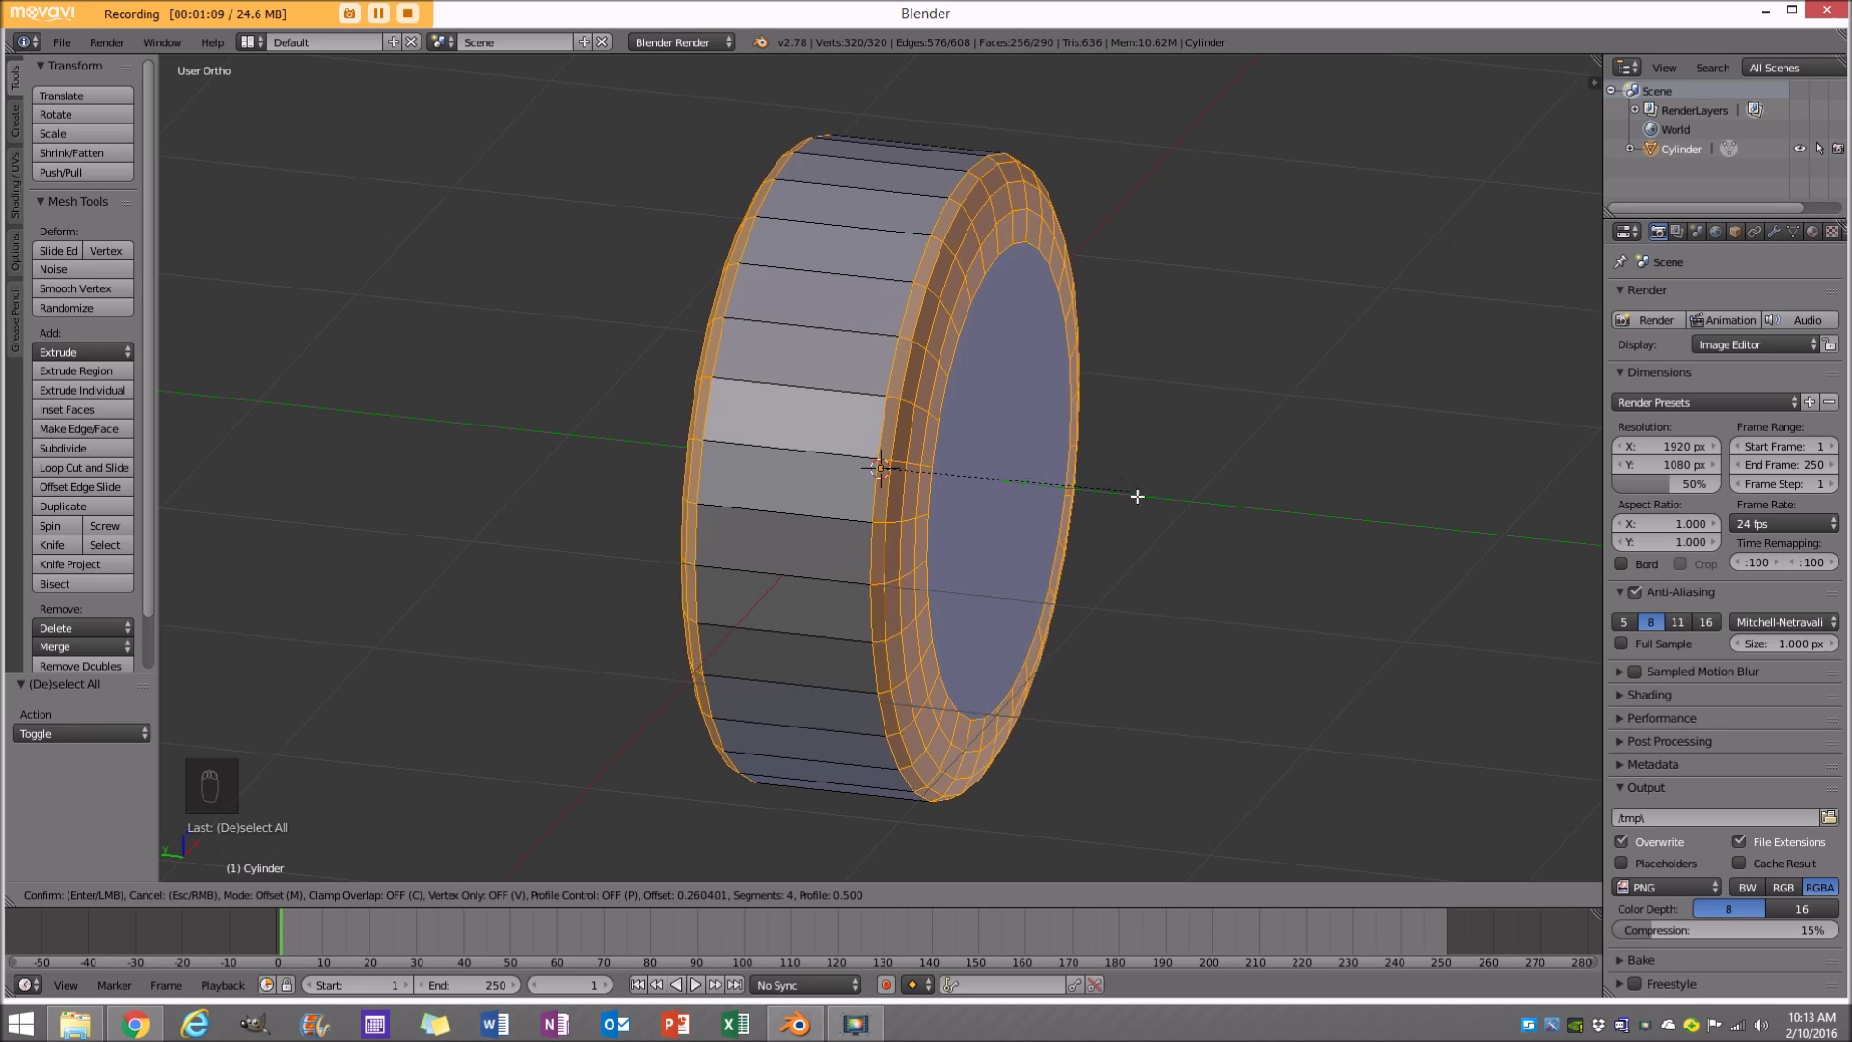
scroll(1153, 507, "down", 2)
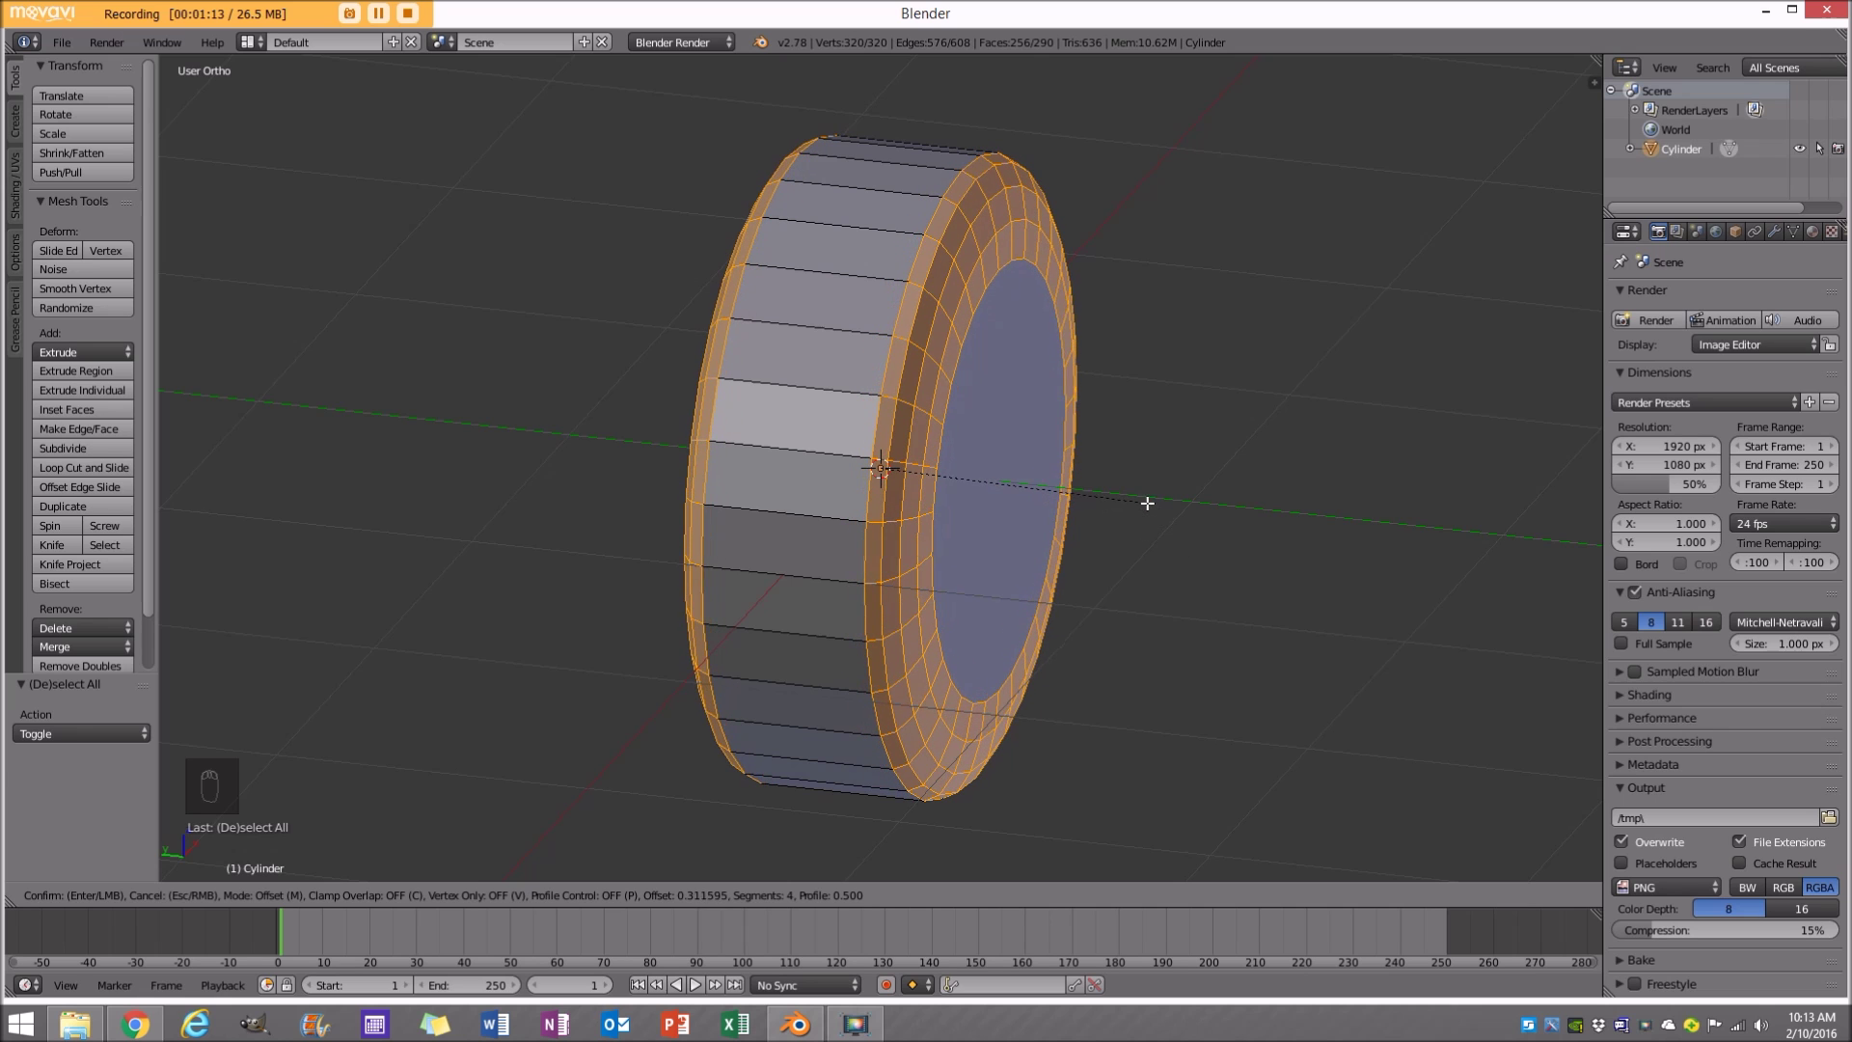
left_click(1151, 511)
middle_click_drag(942, 355, 1158, 560)
Select the whole bevelled mesh and scale it up along the Y axis to widen the wheel.
key("a")
key("a")
key("a")
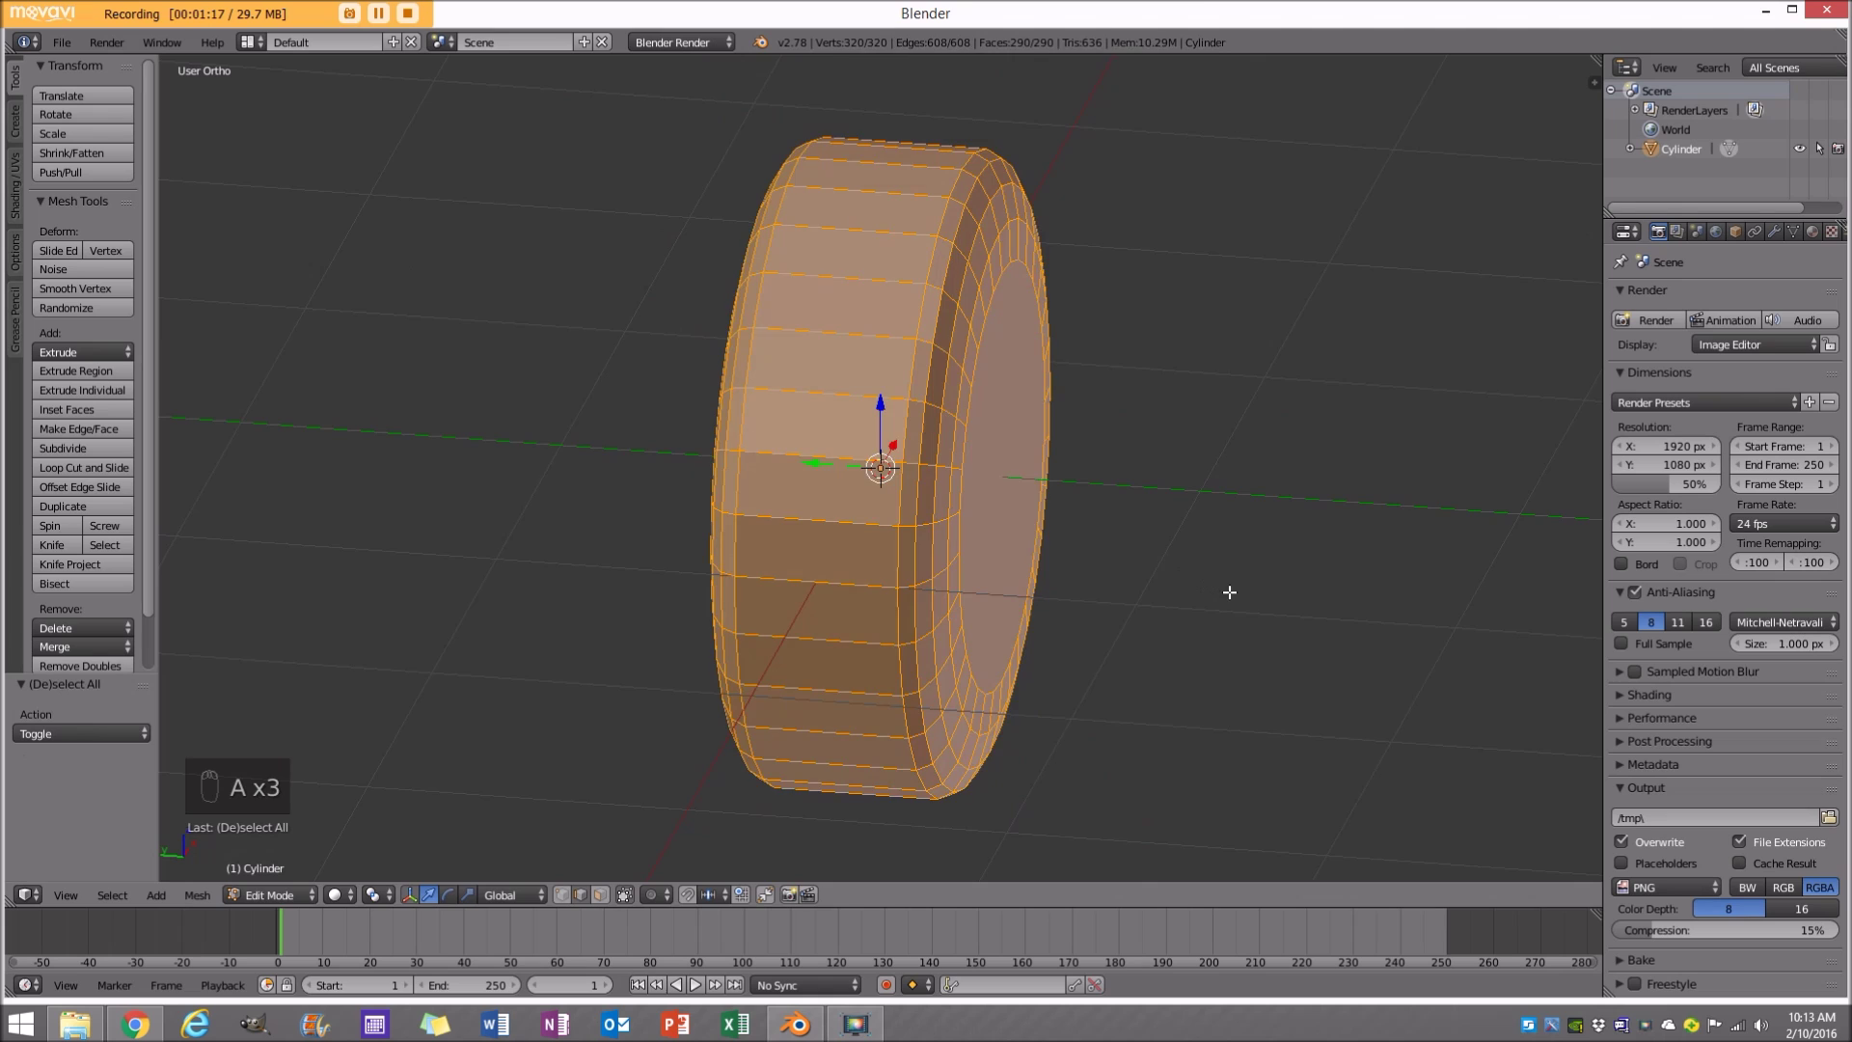
key("s")
key("y")
left_click(1385, 649)
middle_click_drag(1385, 649, 953, 419)
Apply smooth shading to the wheel in Object Mode, and return to editing its mesh.
key("Tab")
left_click(60, 347)
key("Tab")
In face select mode, select every second crosswise strip of faces around the full circumference of the wheel.
mouse_move(1277, 632)
middle_mouse_down()
mouse_move(1061, 434)
mouse_move(859, 400)
mouse_move(845, 593)
middle_mouse_up()
key("a")
key("a")
key("a")
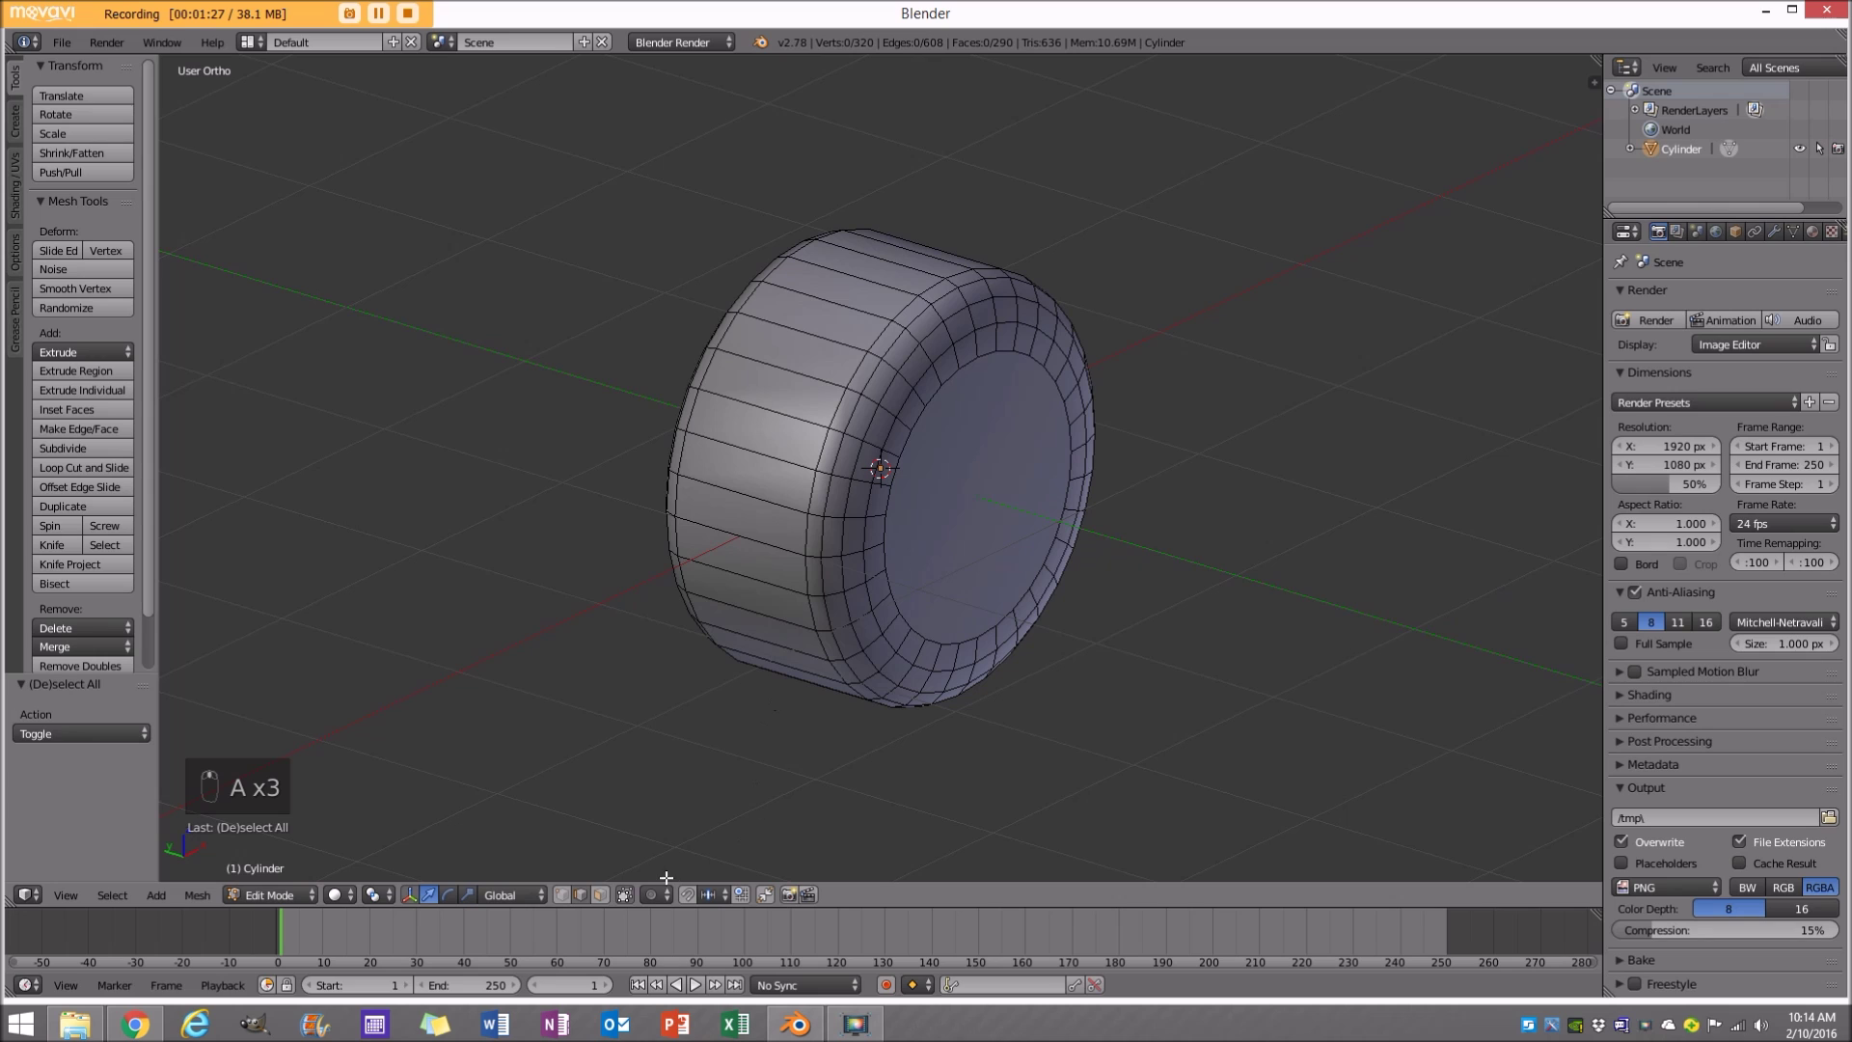
left_click(600, 895)
scroll(931, 215, "up", 3)
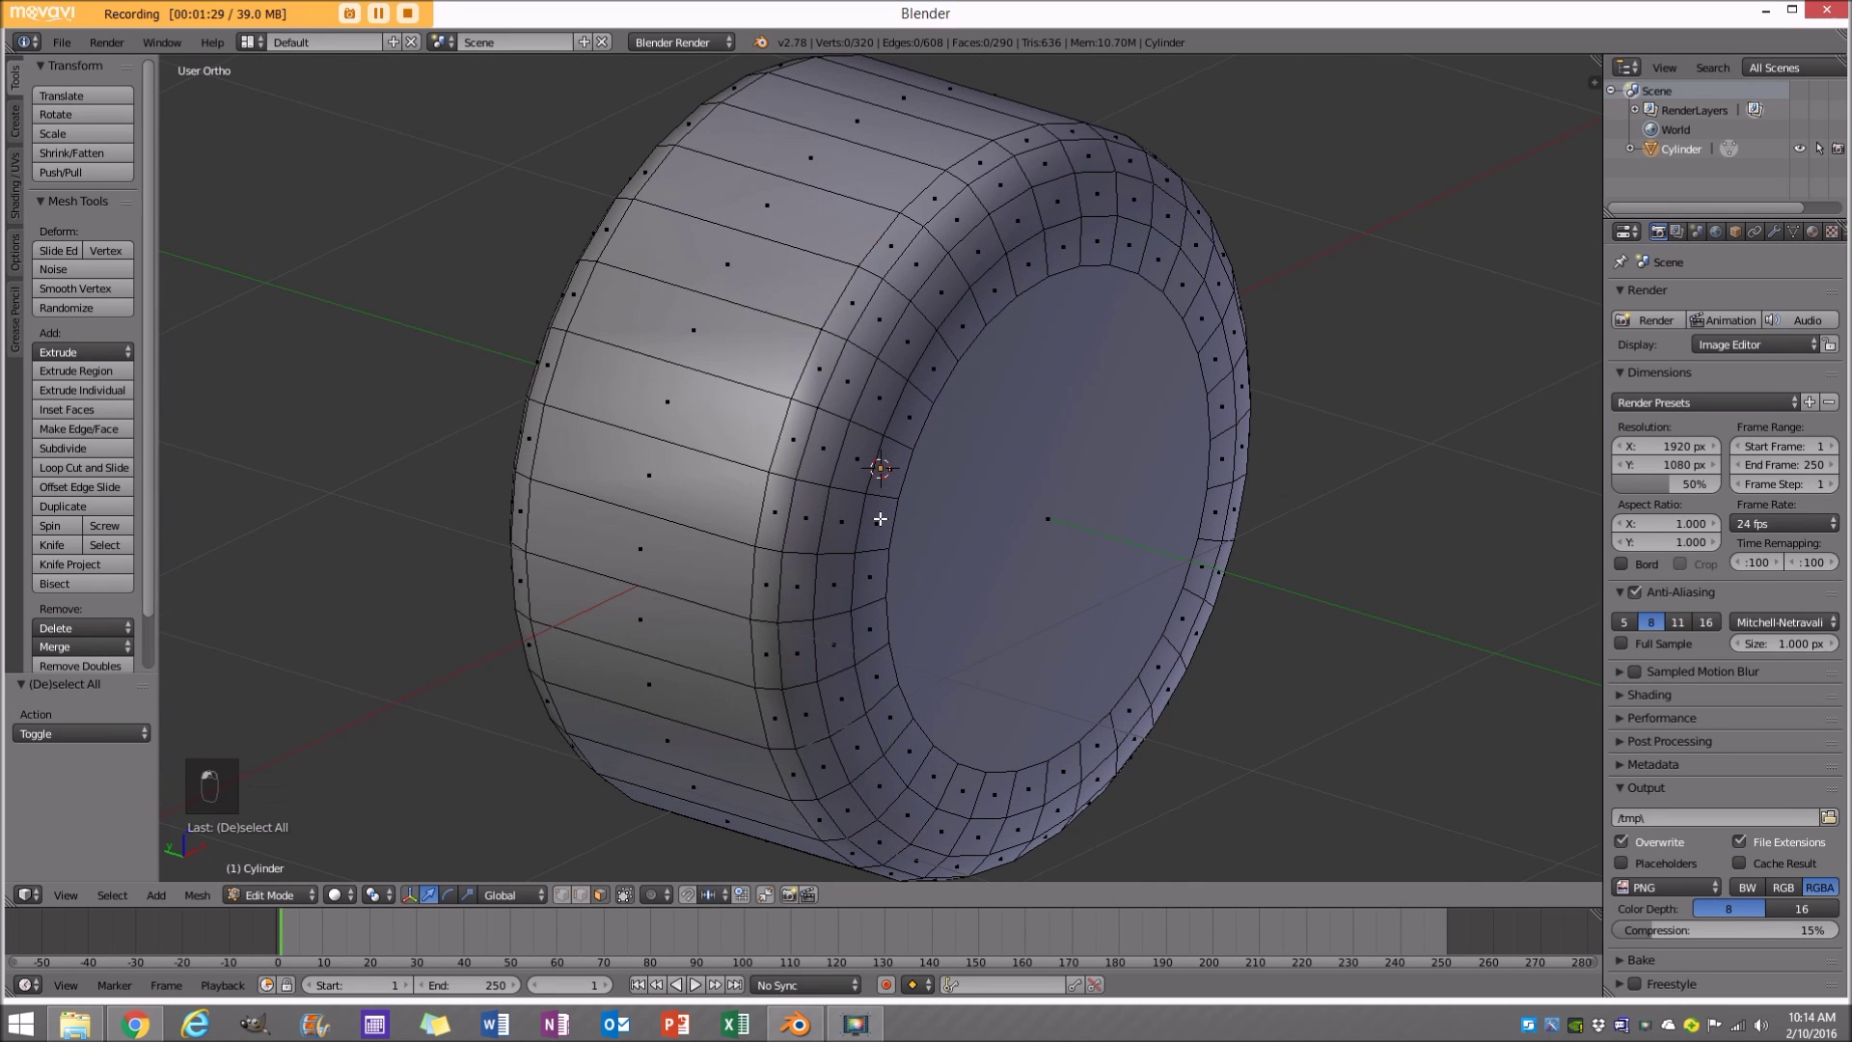
left_click(865, 468, "alt")
left_click(917, 349, "alt+shift")
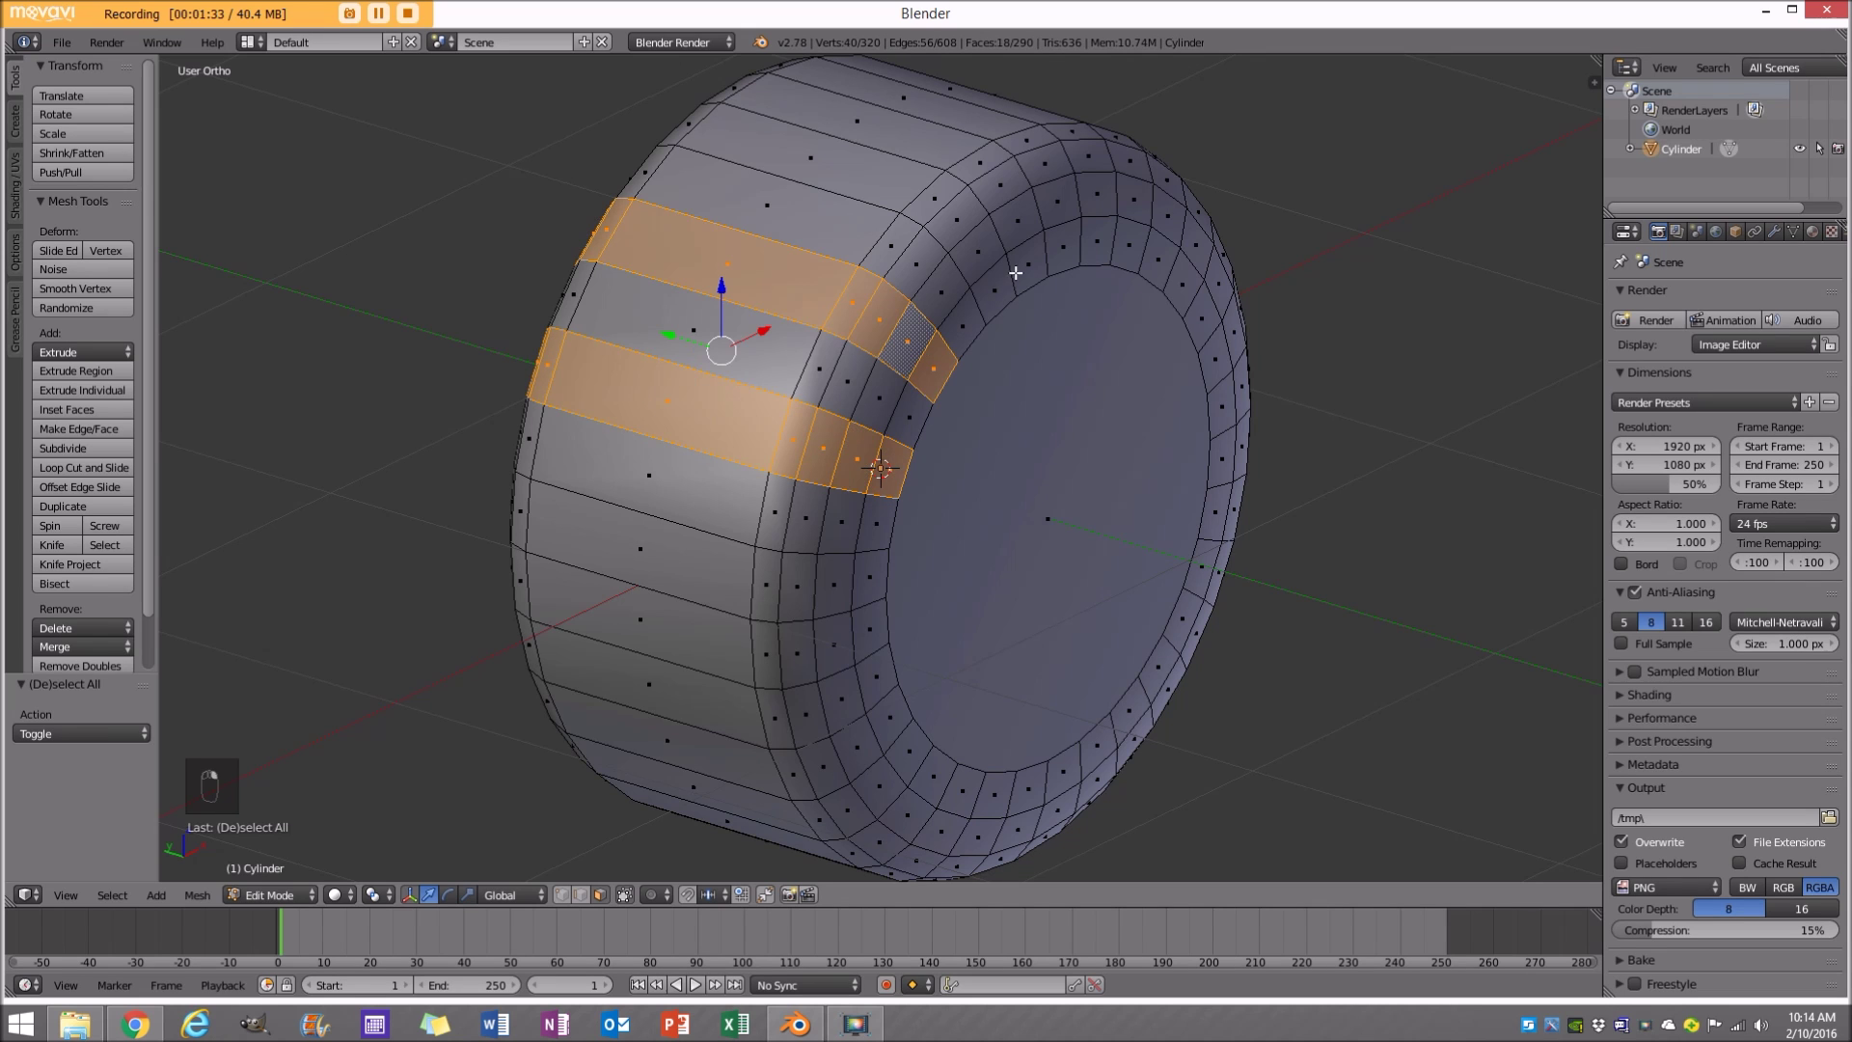
left_click(1010, 269, "alt+shift")
left_click(1064, 220, "alt+shift")
middle_click_drag(1064, 220, 989, 268)
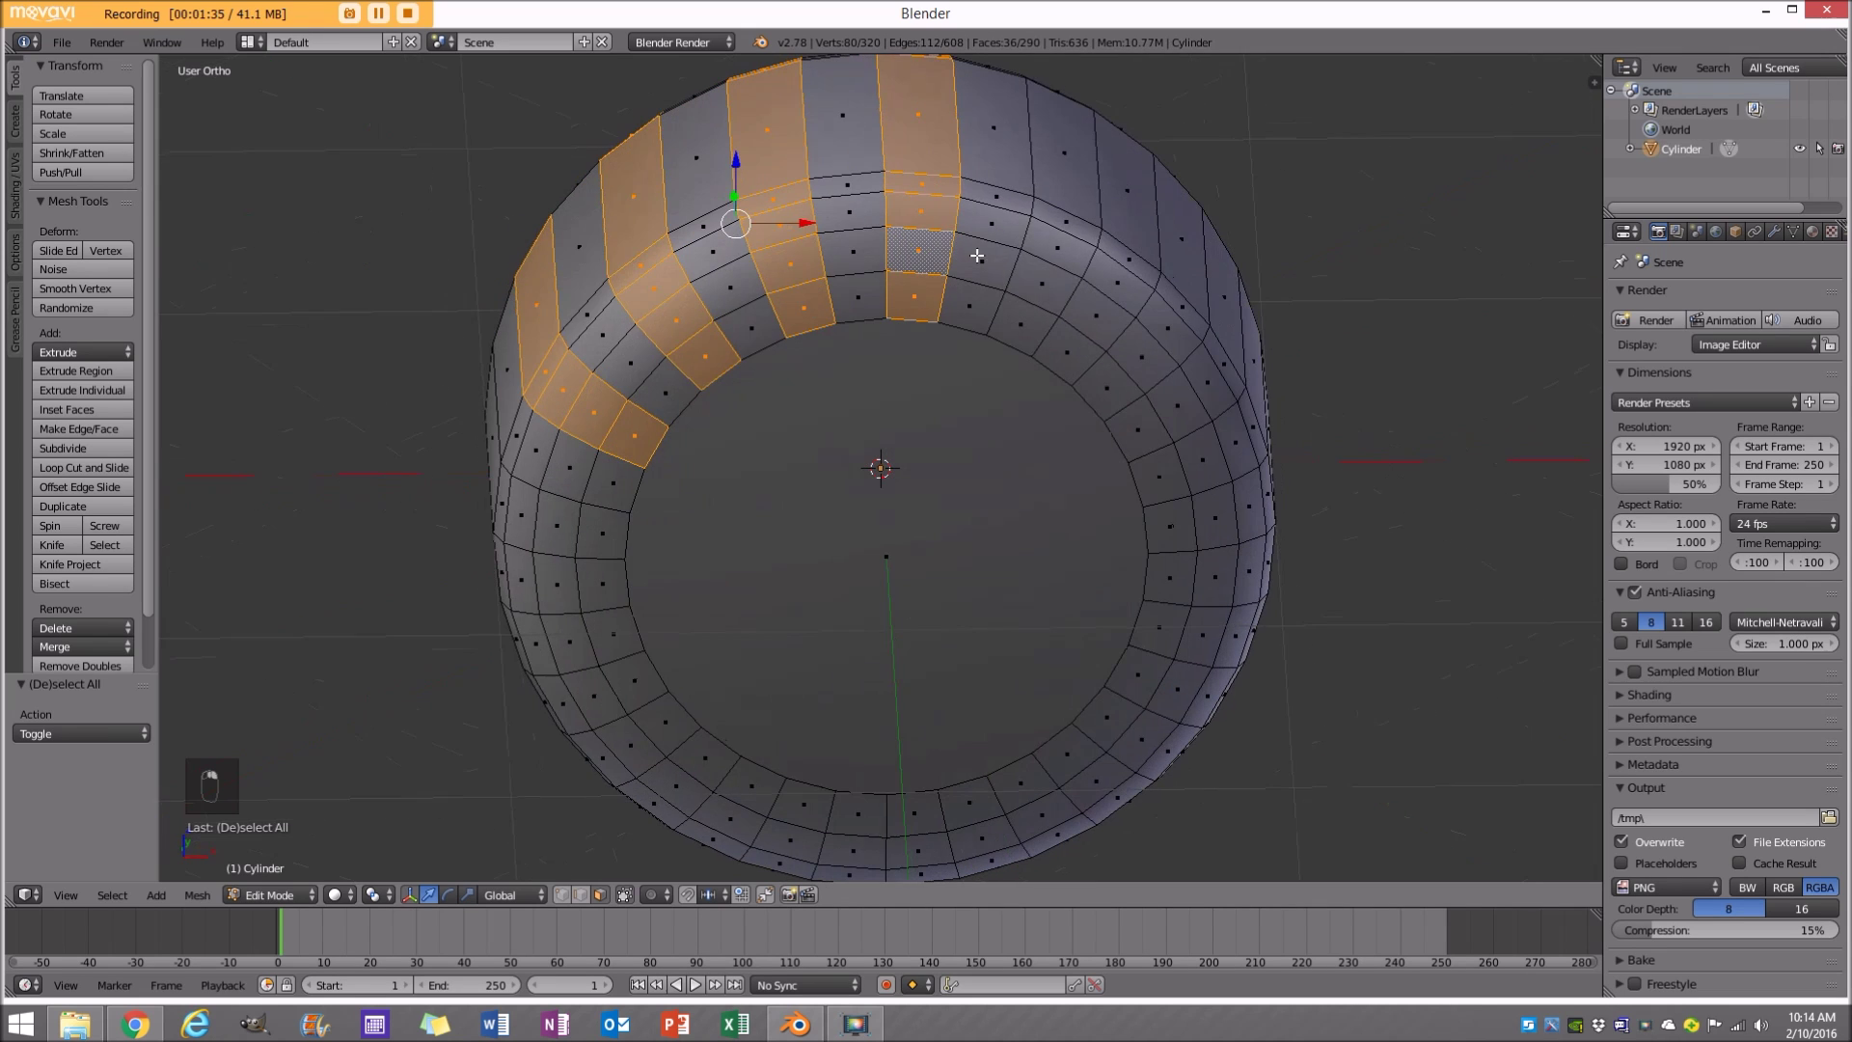
left_click(1034, 300, "alt+shift")
left_click(1110, 365, "alt+shift")
left_click(1187, 479, "alt+shift")
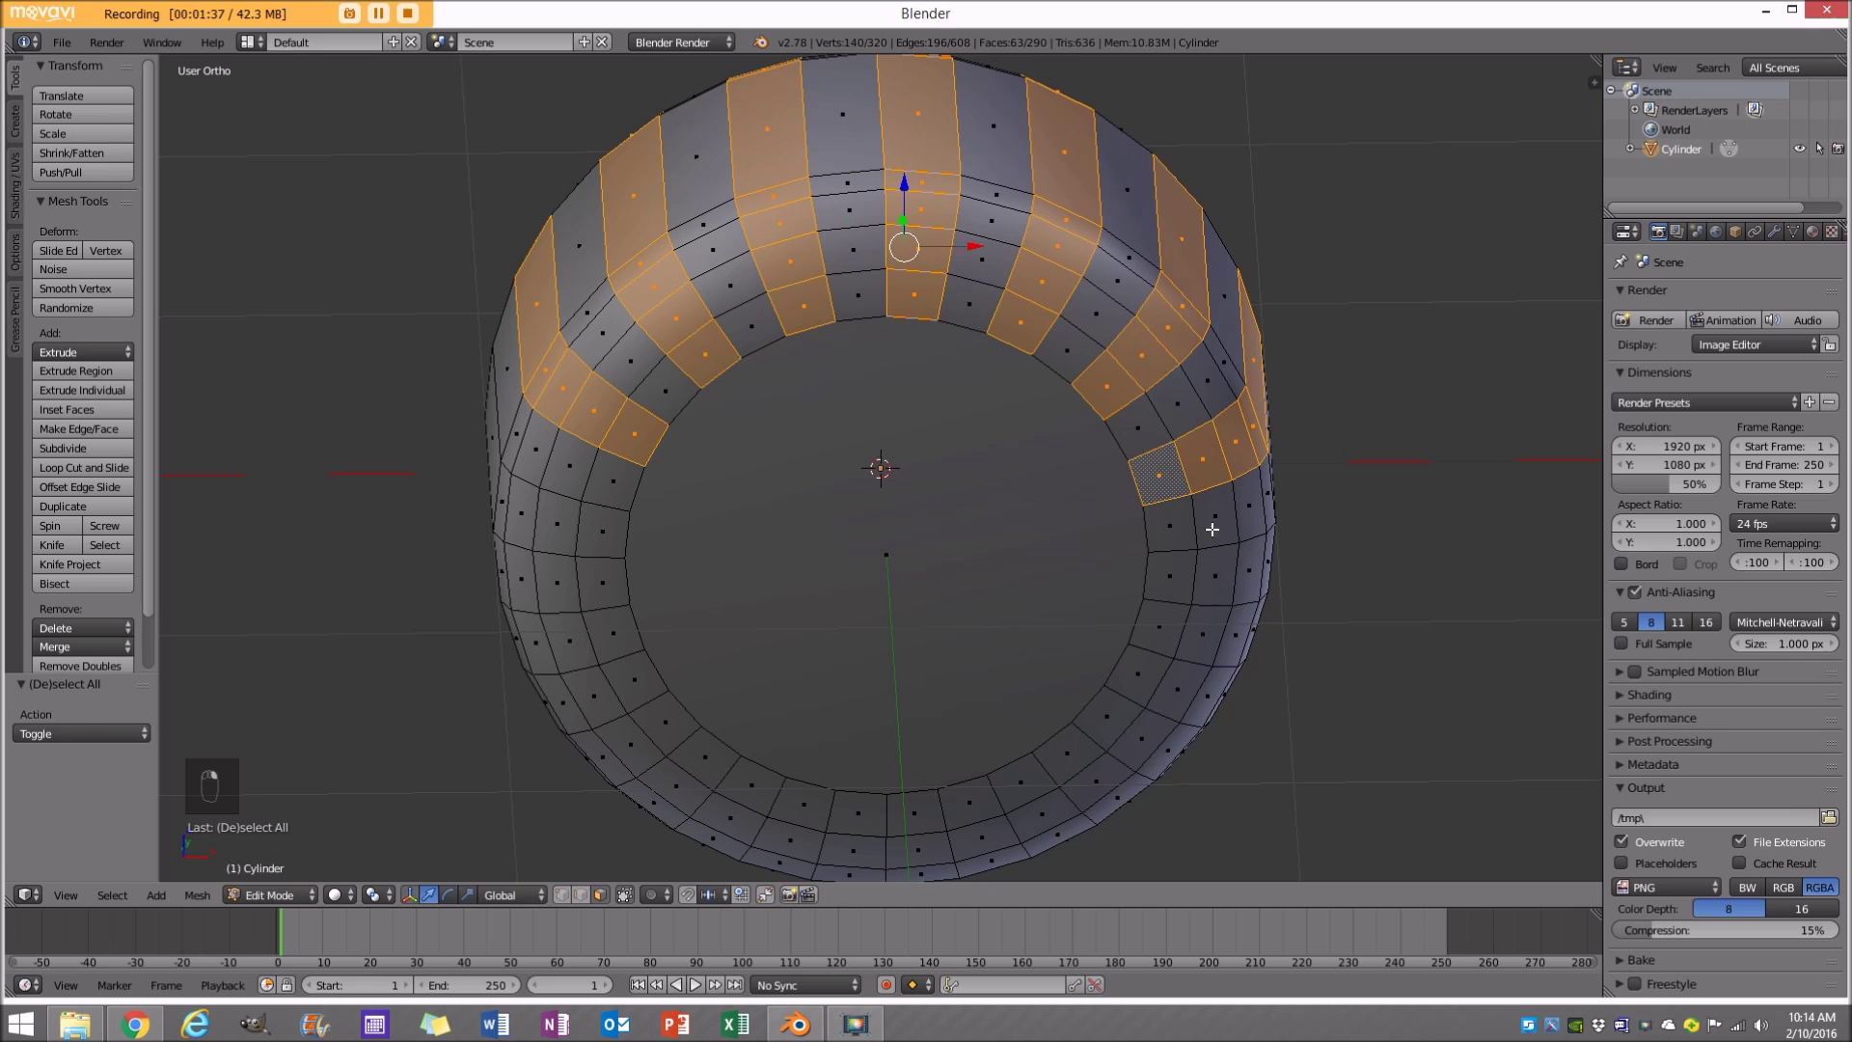
left_click(1194, 573, "alt+shift")
left_click(1162, 687, "alt+shift")
left_click(1087, 760, "alt+shift")
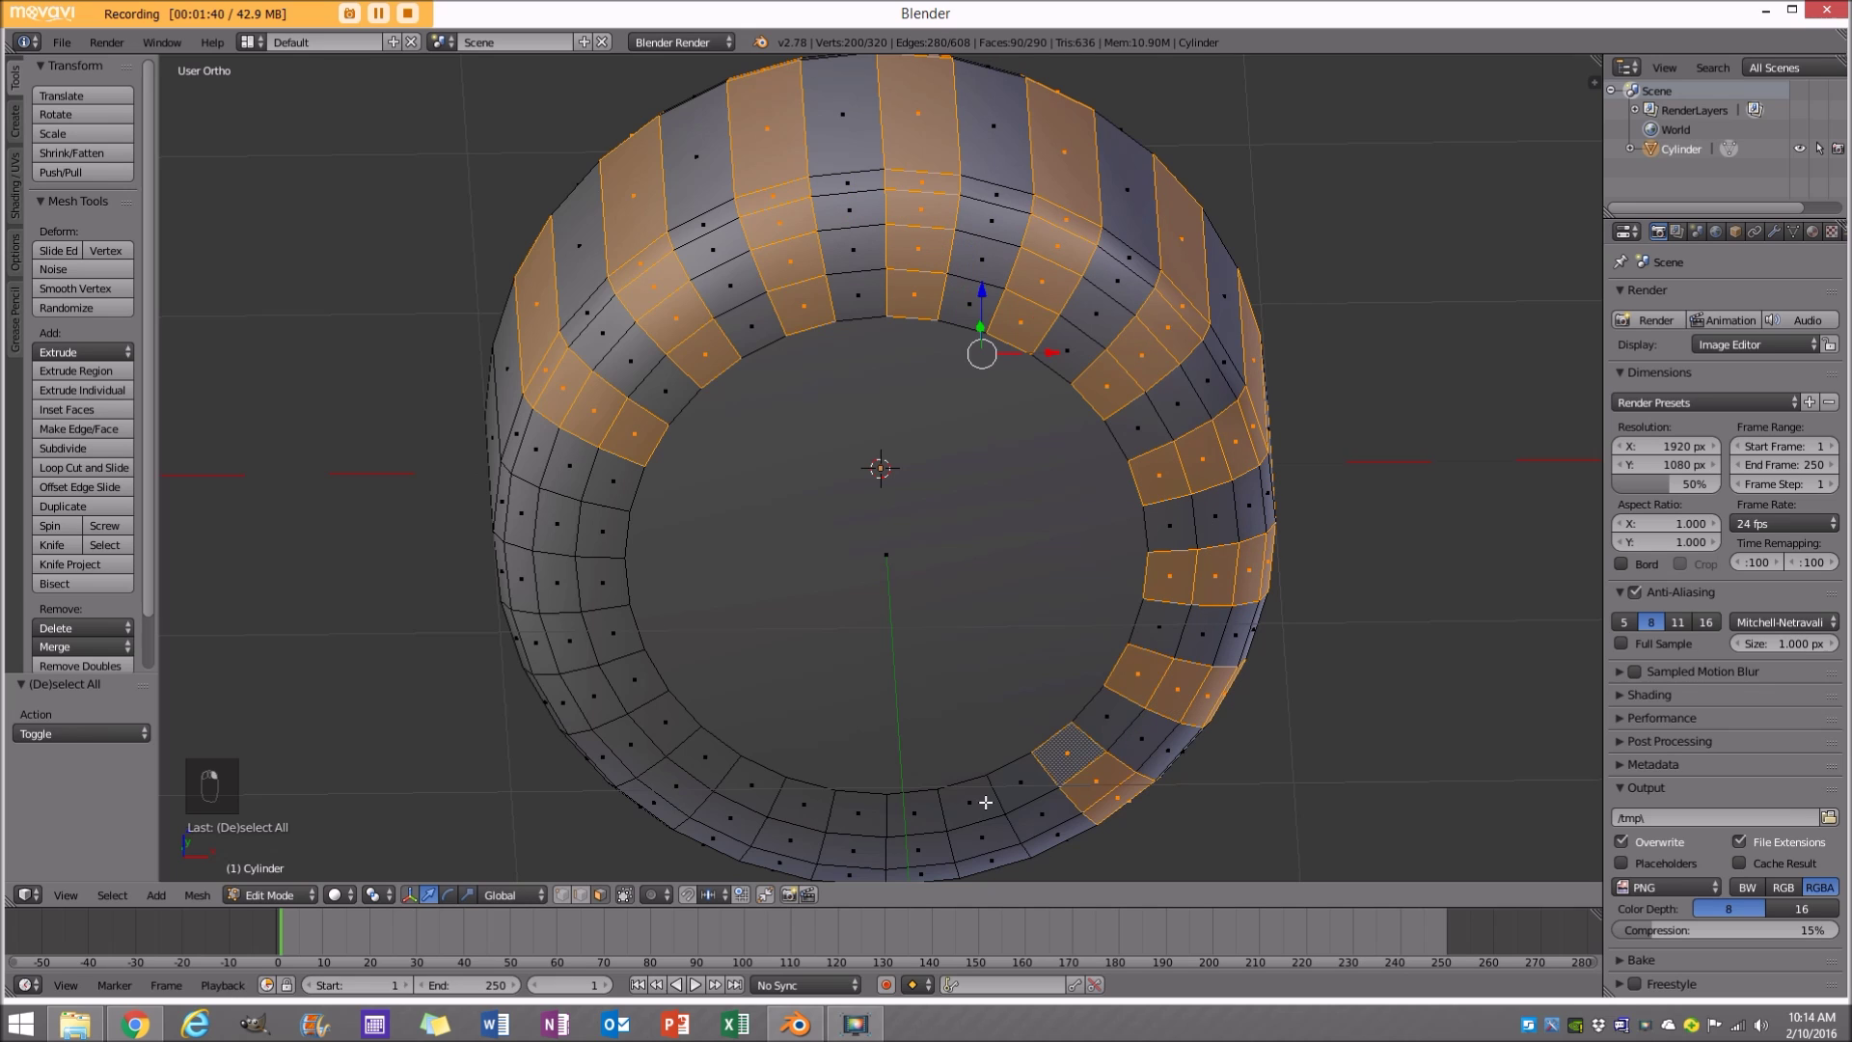
left_click(978, 819, "alt+shift")
left_click(854, 830, "alt+shift")
left_click(725, 781, "alt+shift")
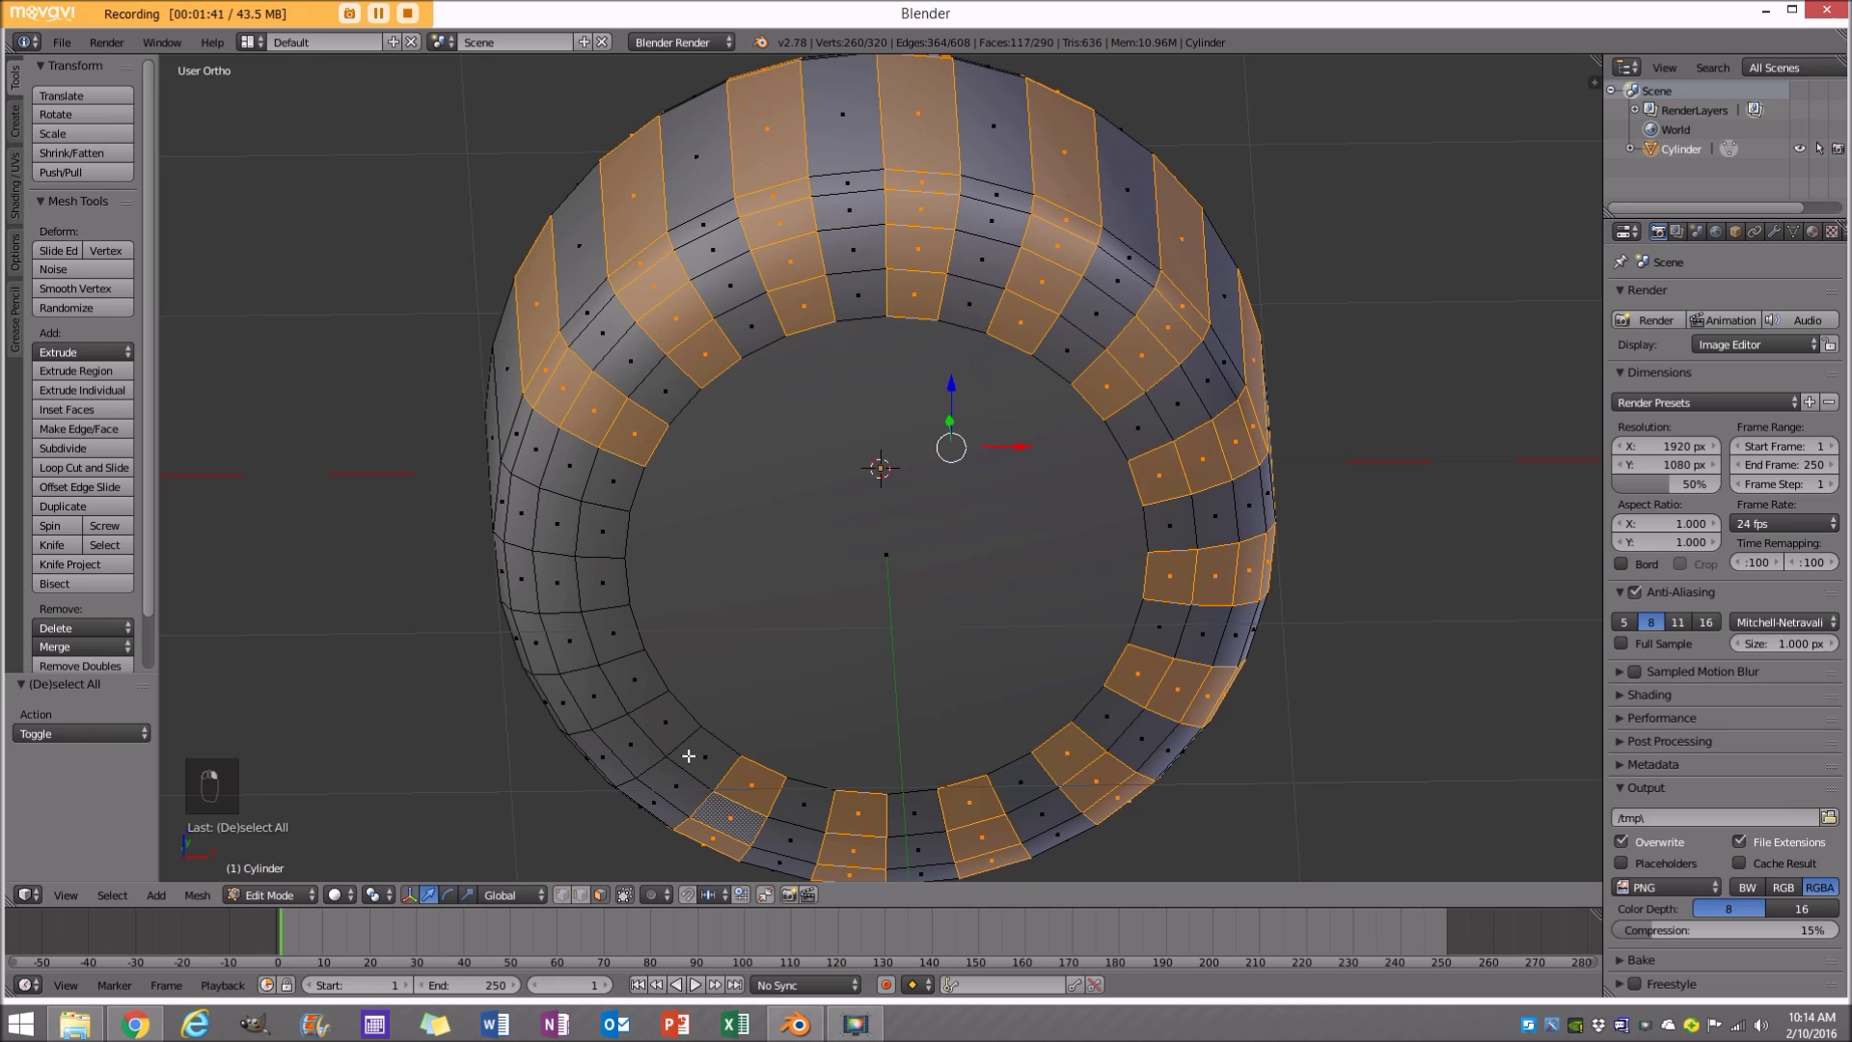
left_click(641, 740, "alt+shift")
left_click(586, 631, "alt+shift")
left_click(580, 521, "alt+shift")
scroll(579, 521, "down", 4)
middle_click_drag(579, 521, 544, 880)
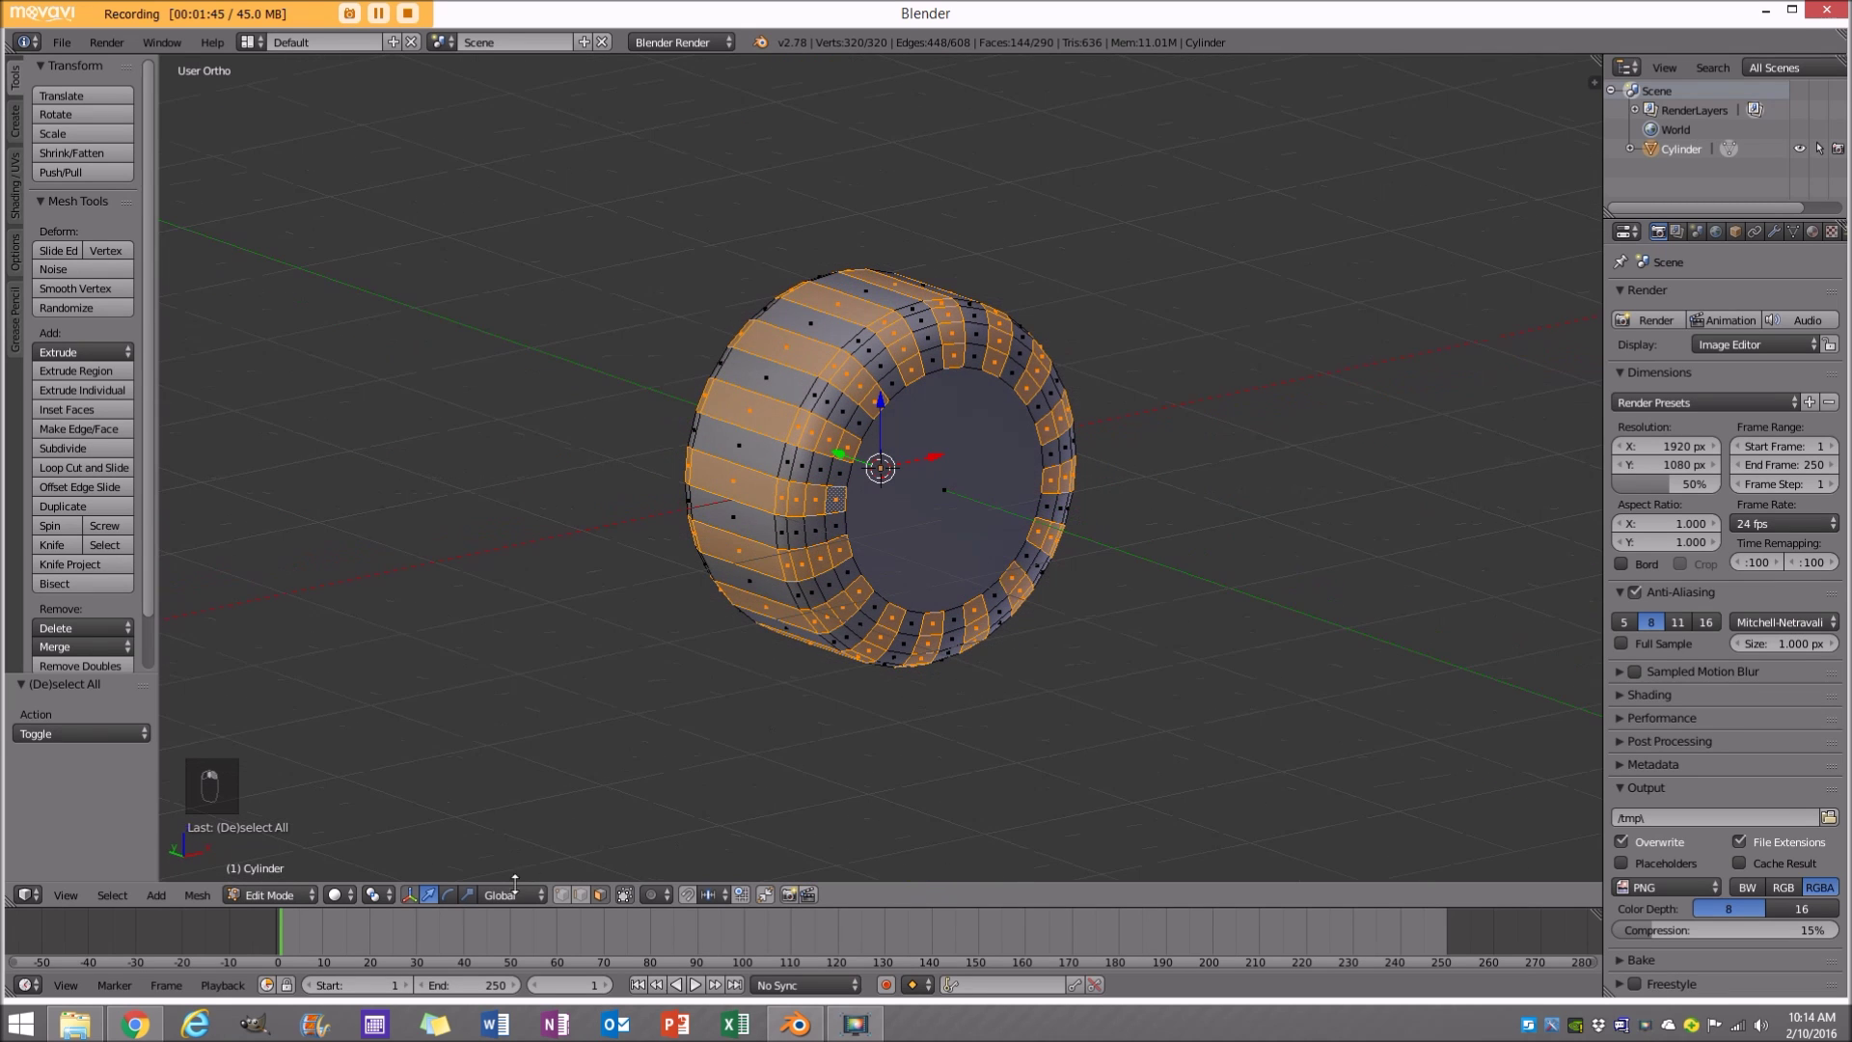
Set the pivot point to Individual Origins.
left_click(339, 895)
left_click(366, 895)
left_click(374, 896)
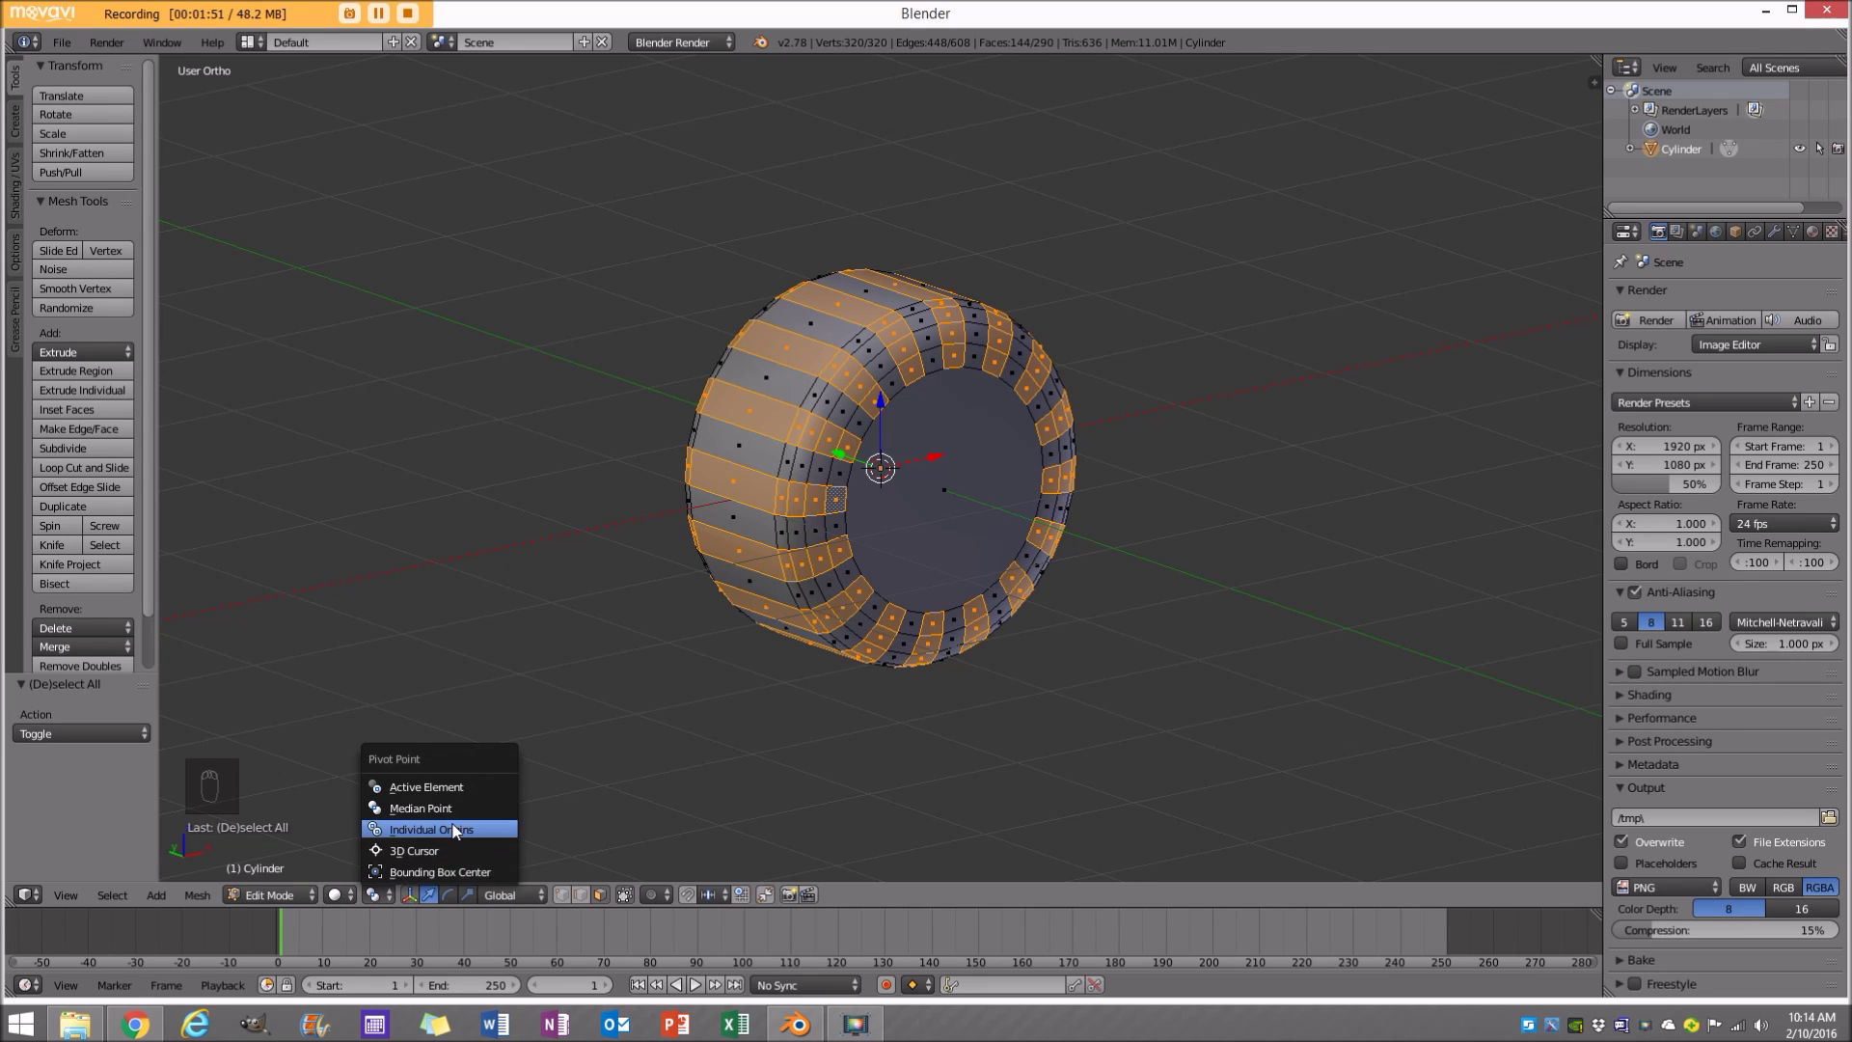
left_click(476, 828)
Extrude the selected tread strips outward by about 0.02 and scale them along Y by 1.048.
key("e")
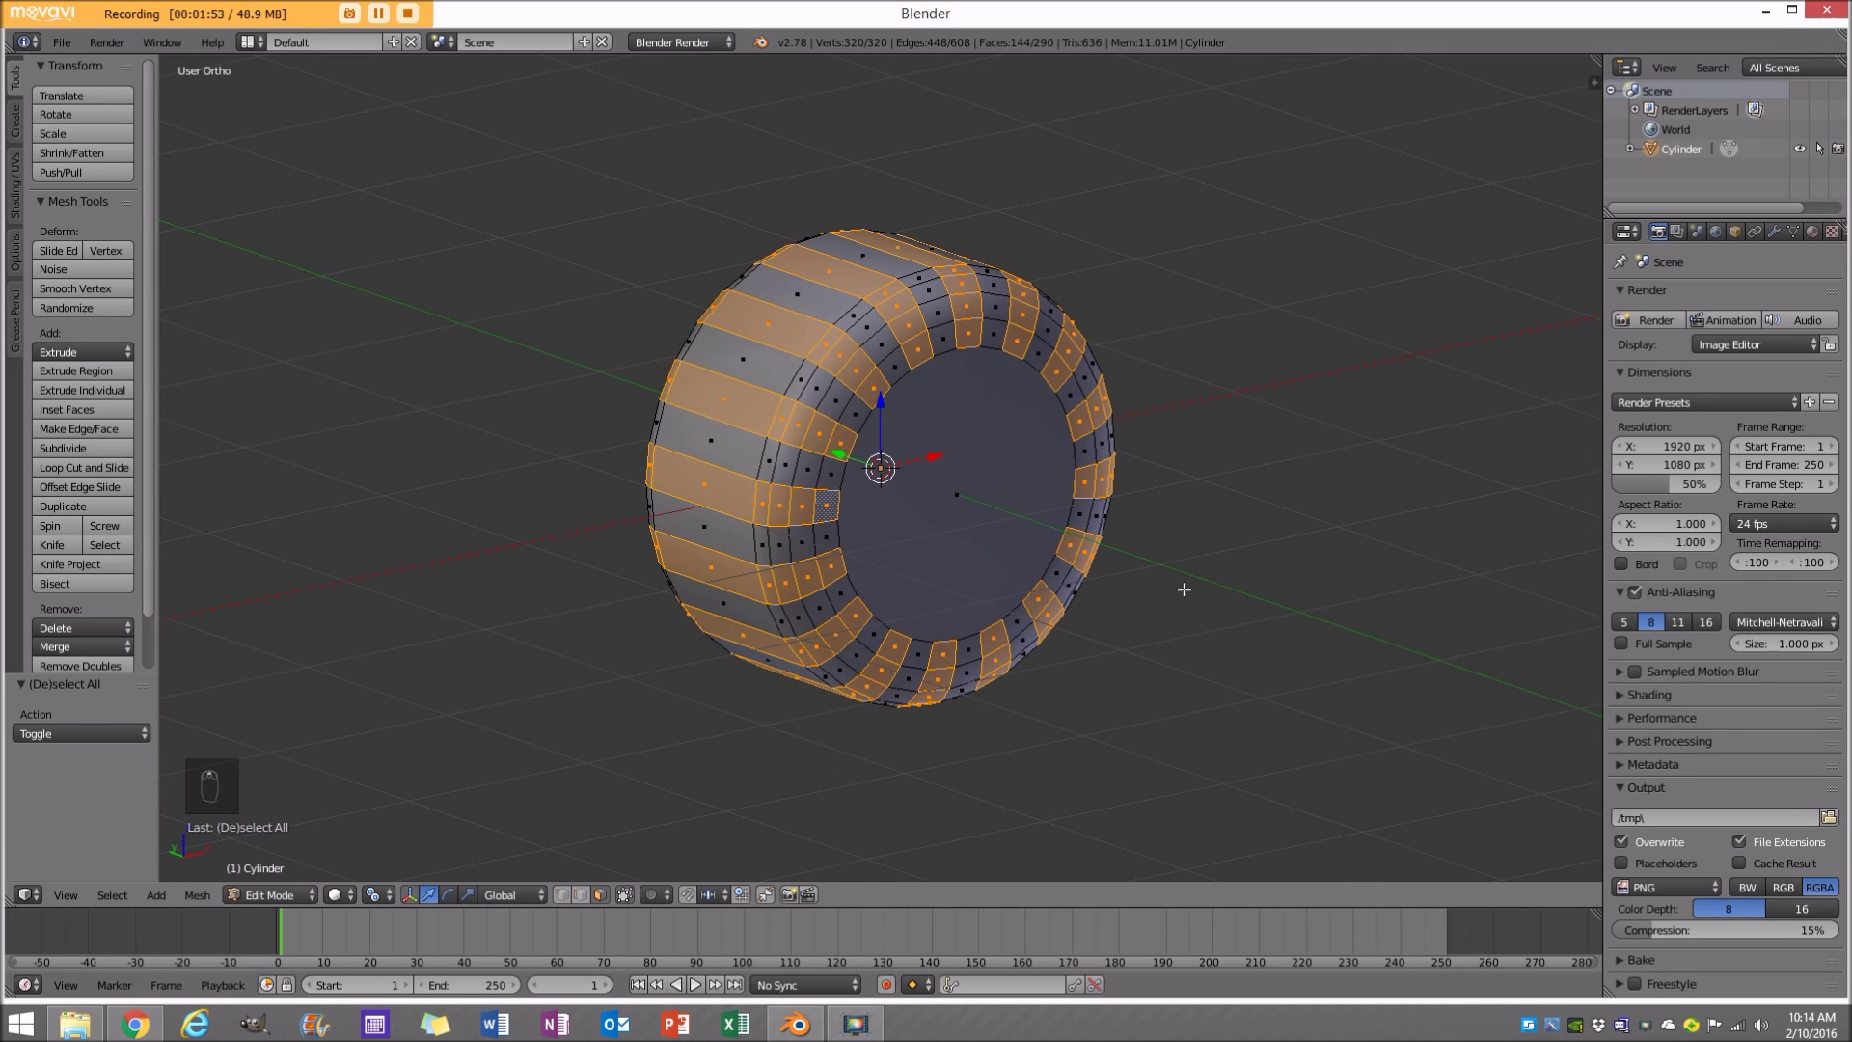
left_click(1273, 608)
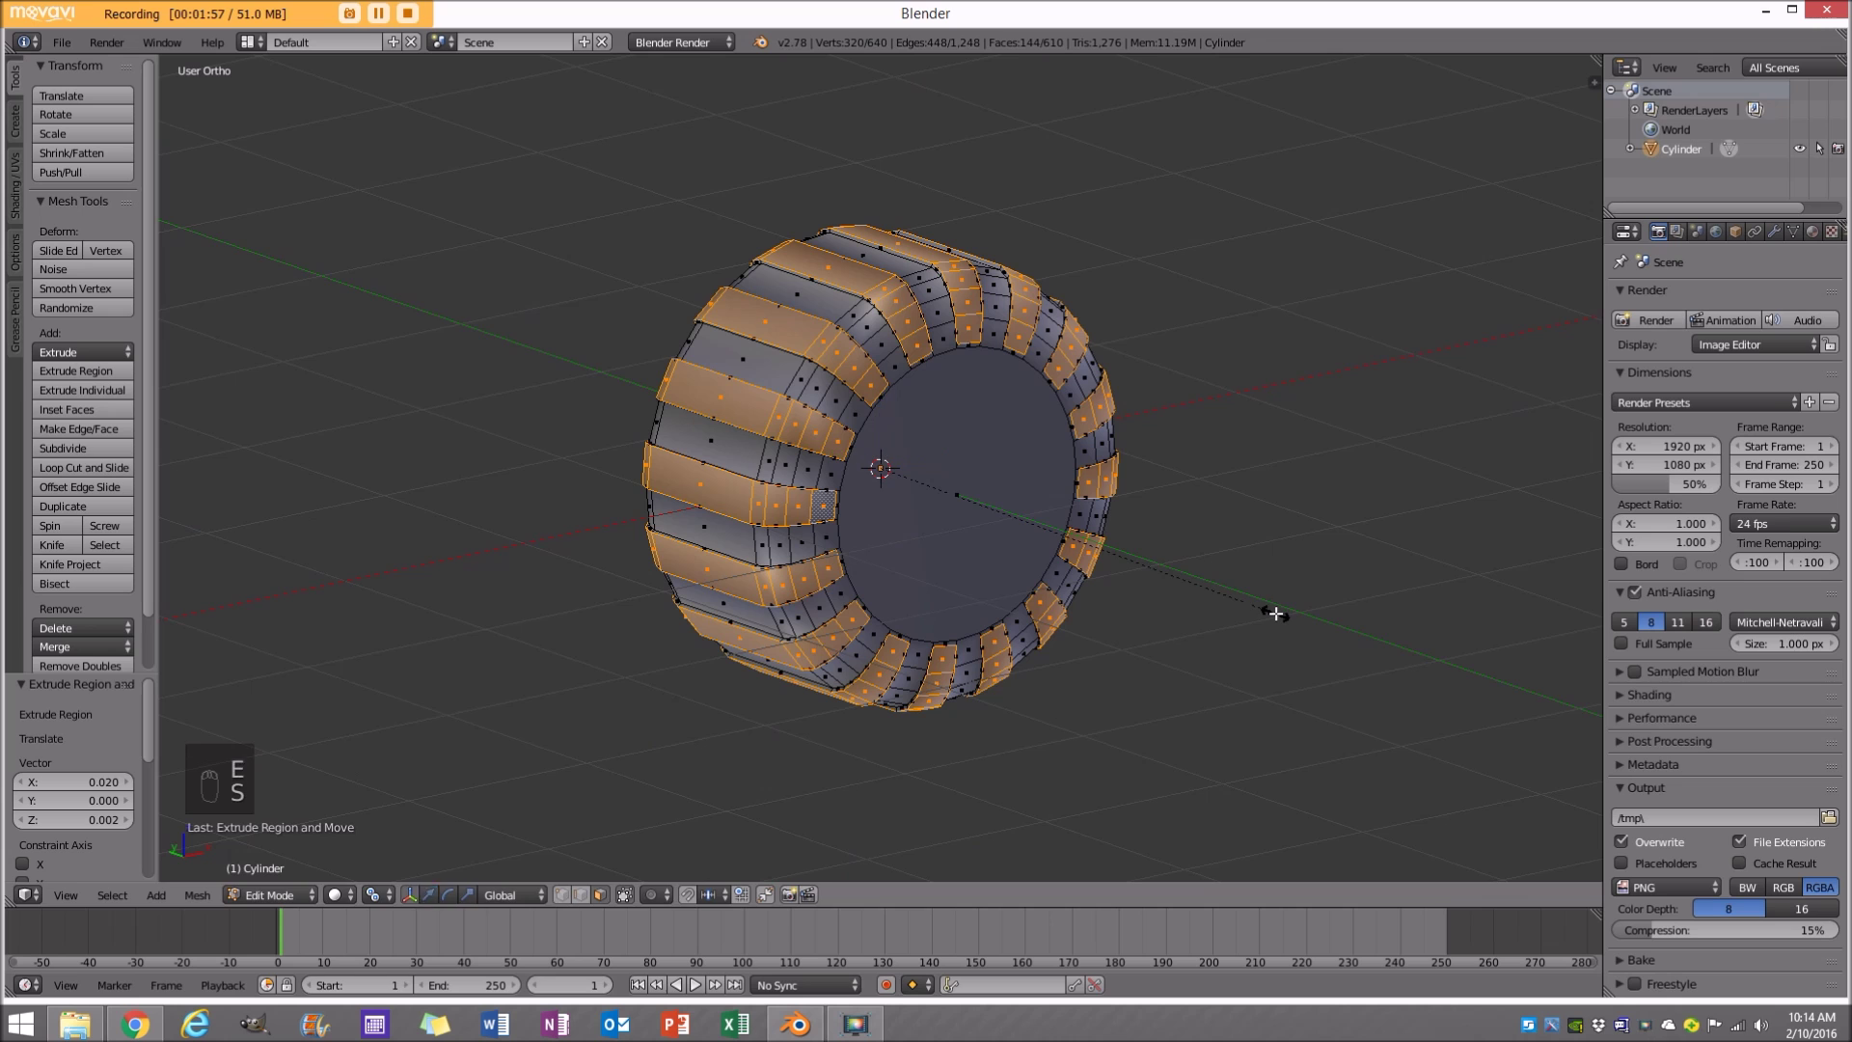
key("s")
key("y")
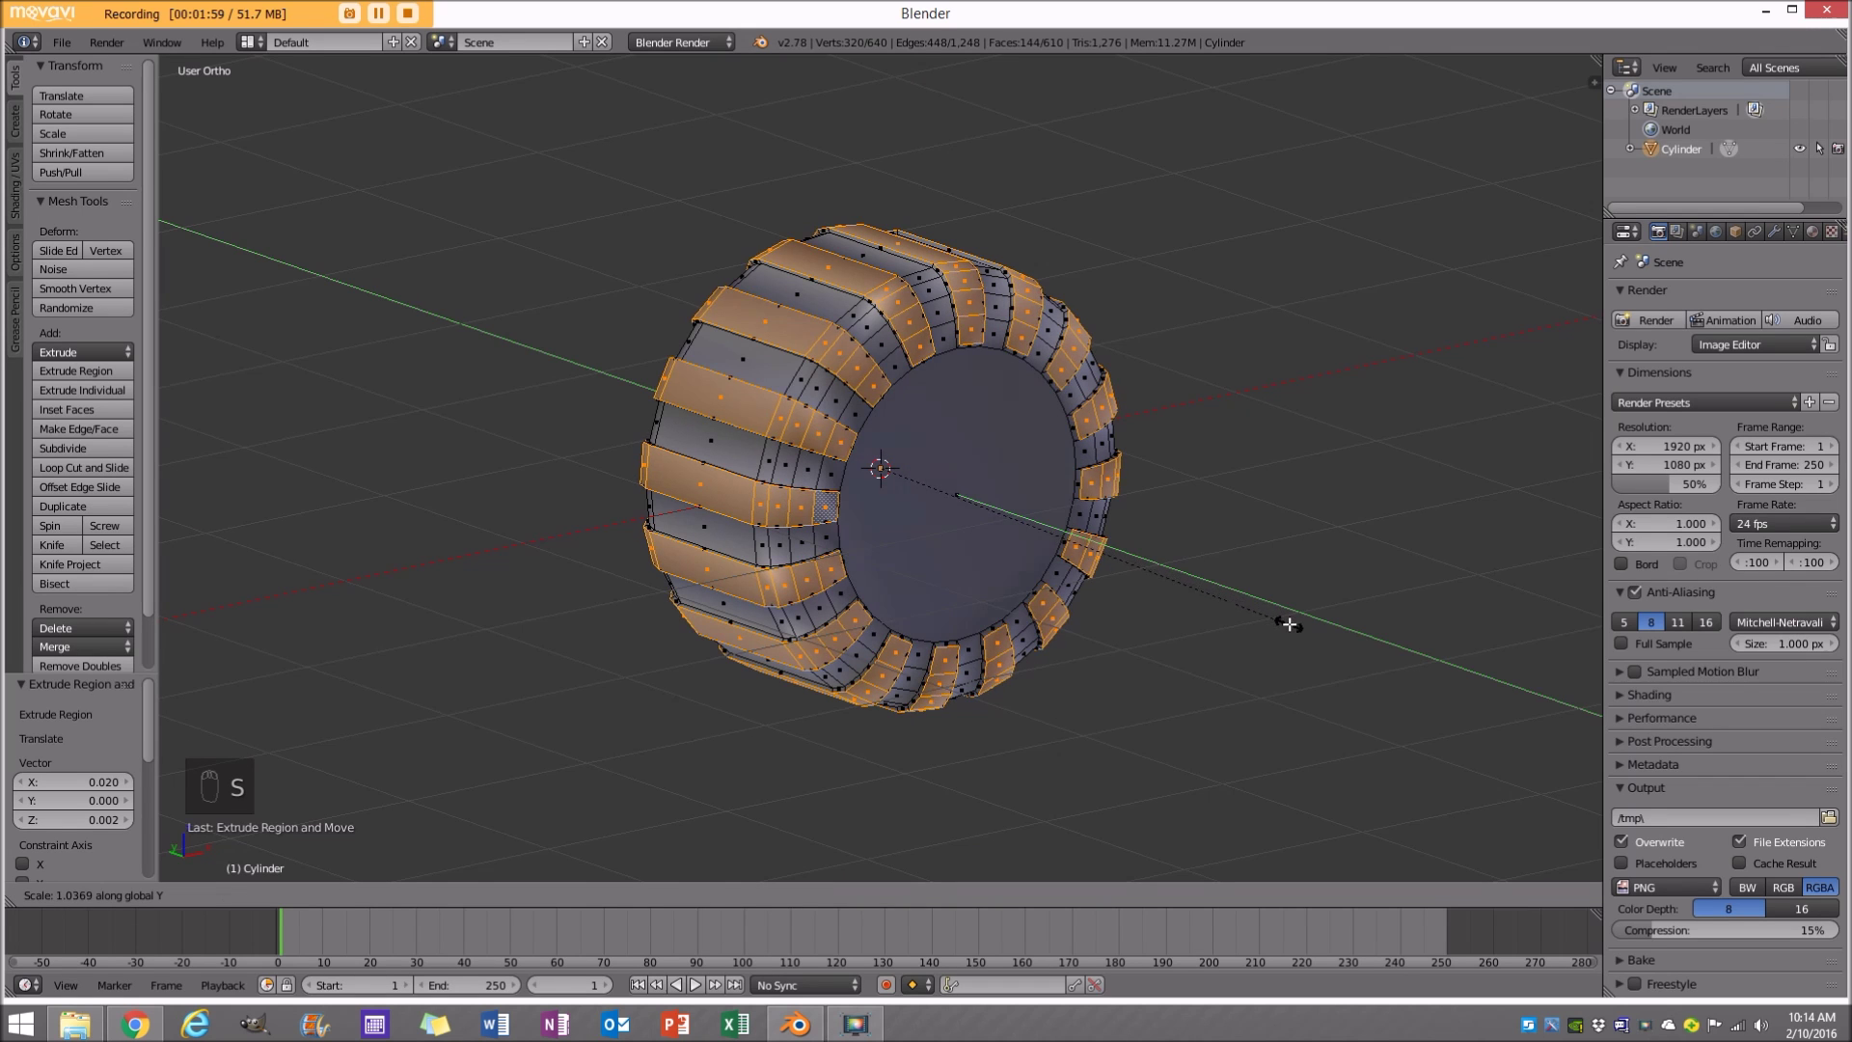
left_click(1294, 627)
middle_click_drag(1170, 551, 1278, 555)
scroll(1278, 555, "up", 3)
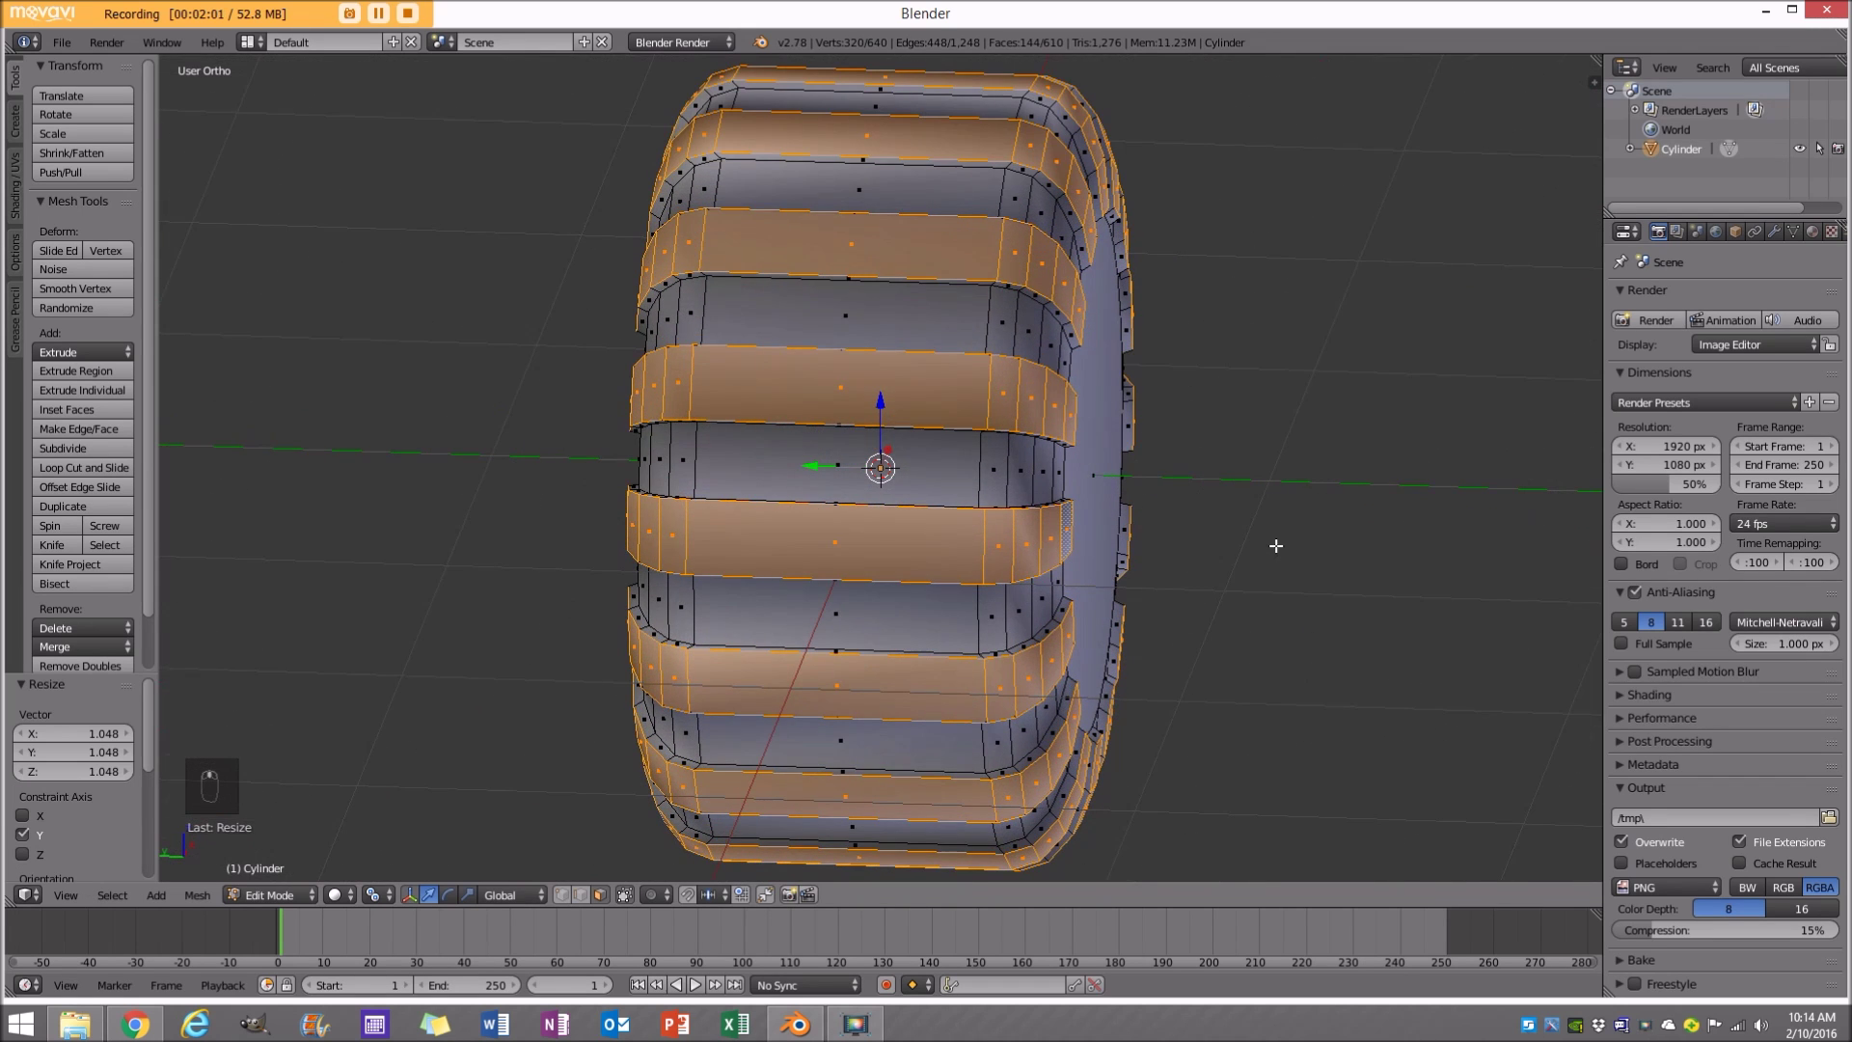
Extrude the tread strips outward a second time by about 0.014 and scale them along Y by 1.024.
key("e")
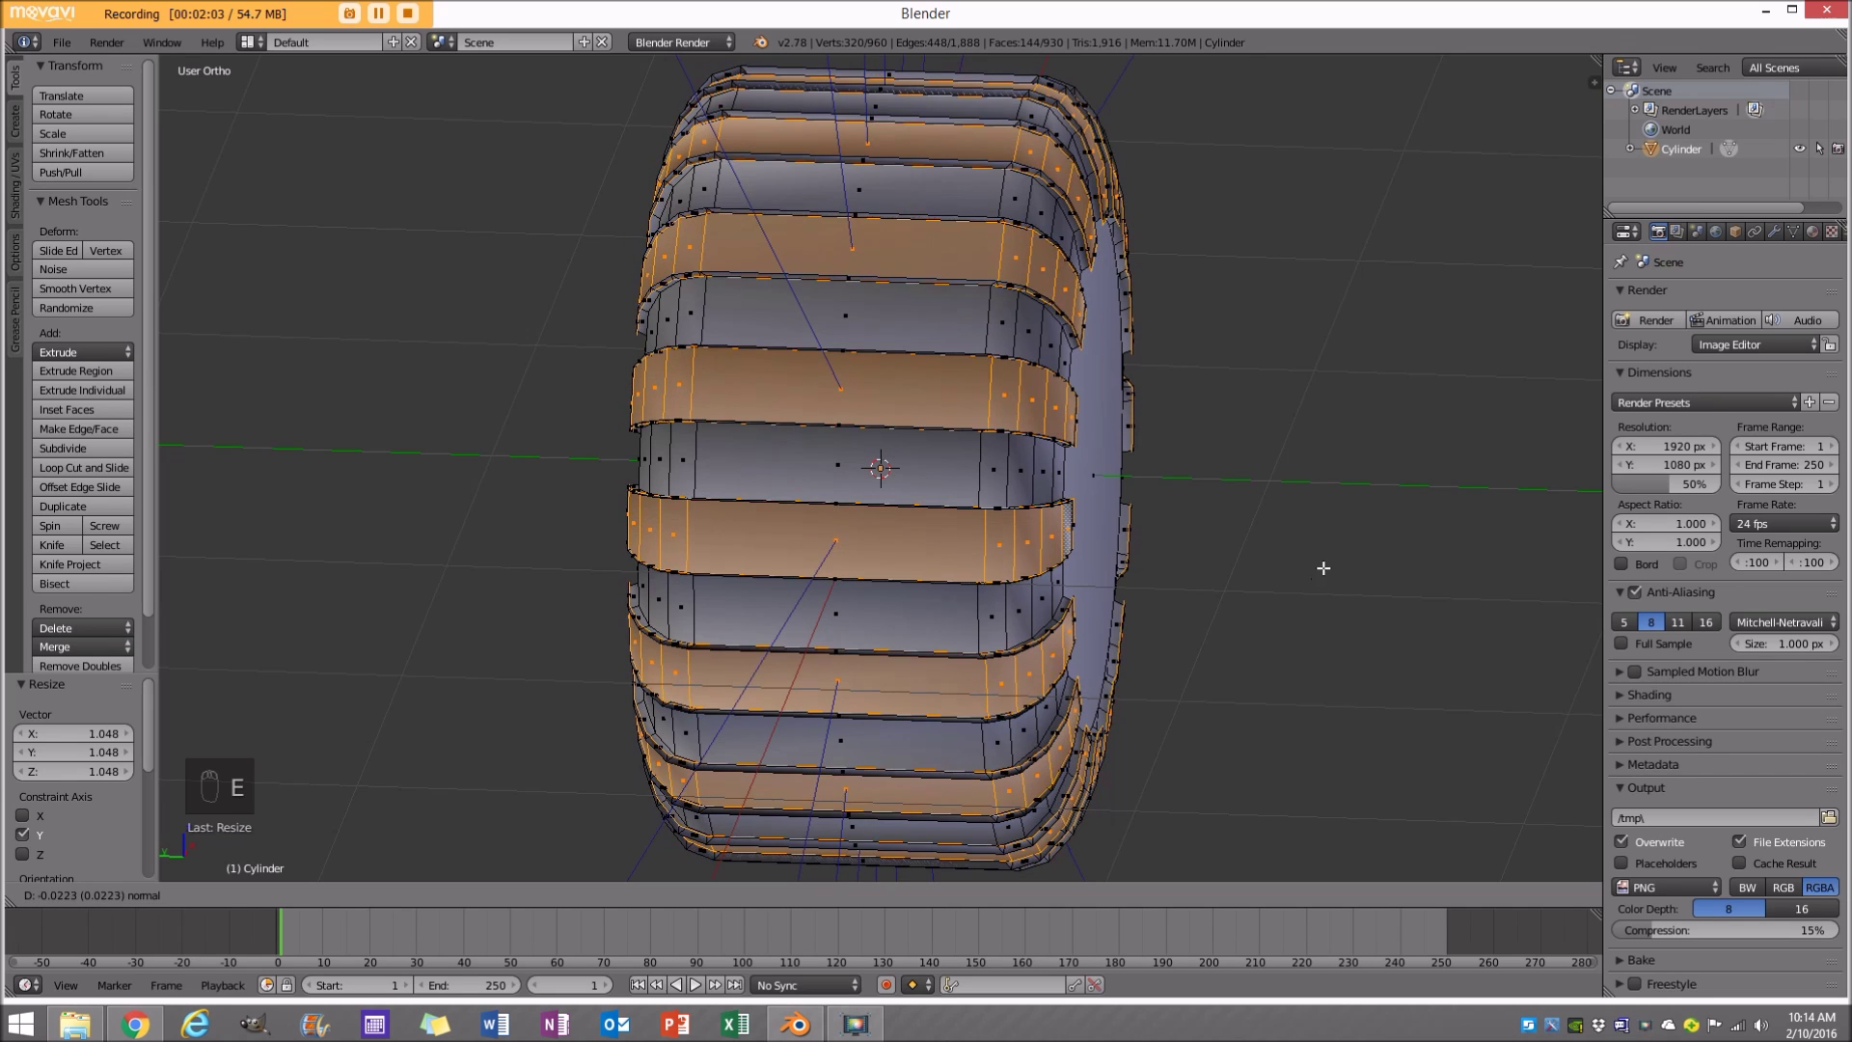
left_click(1306, 624)
key("s")
key("y")
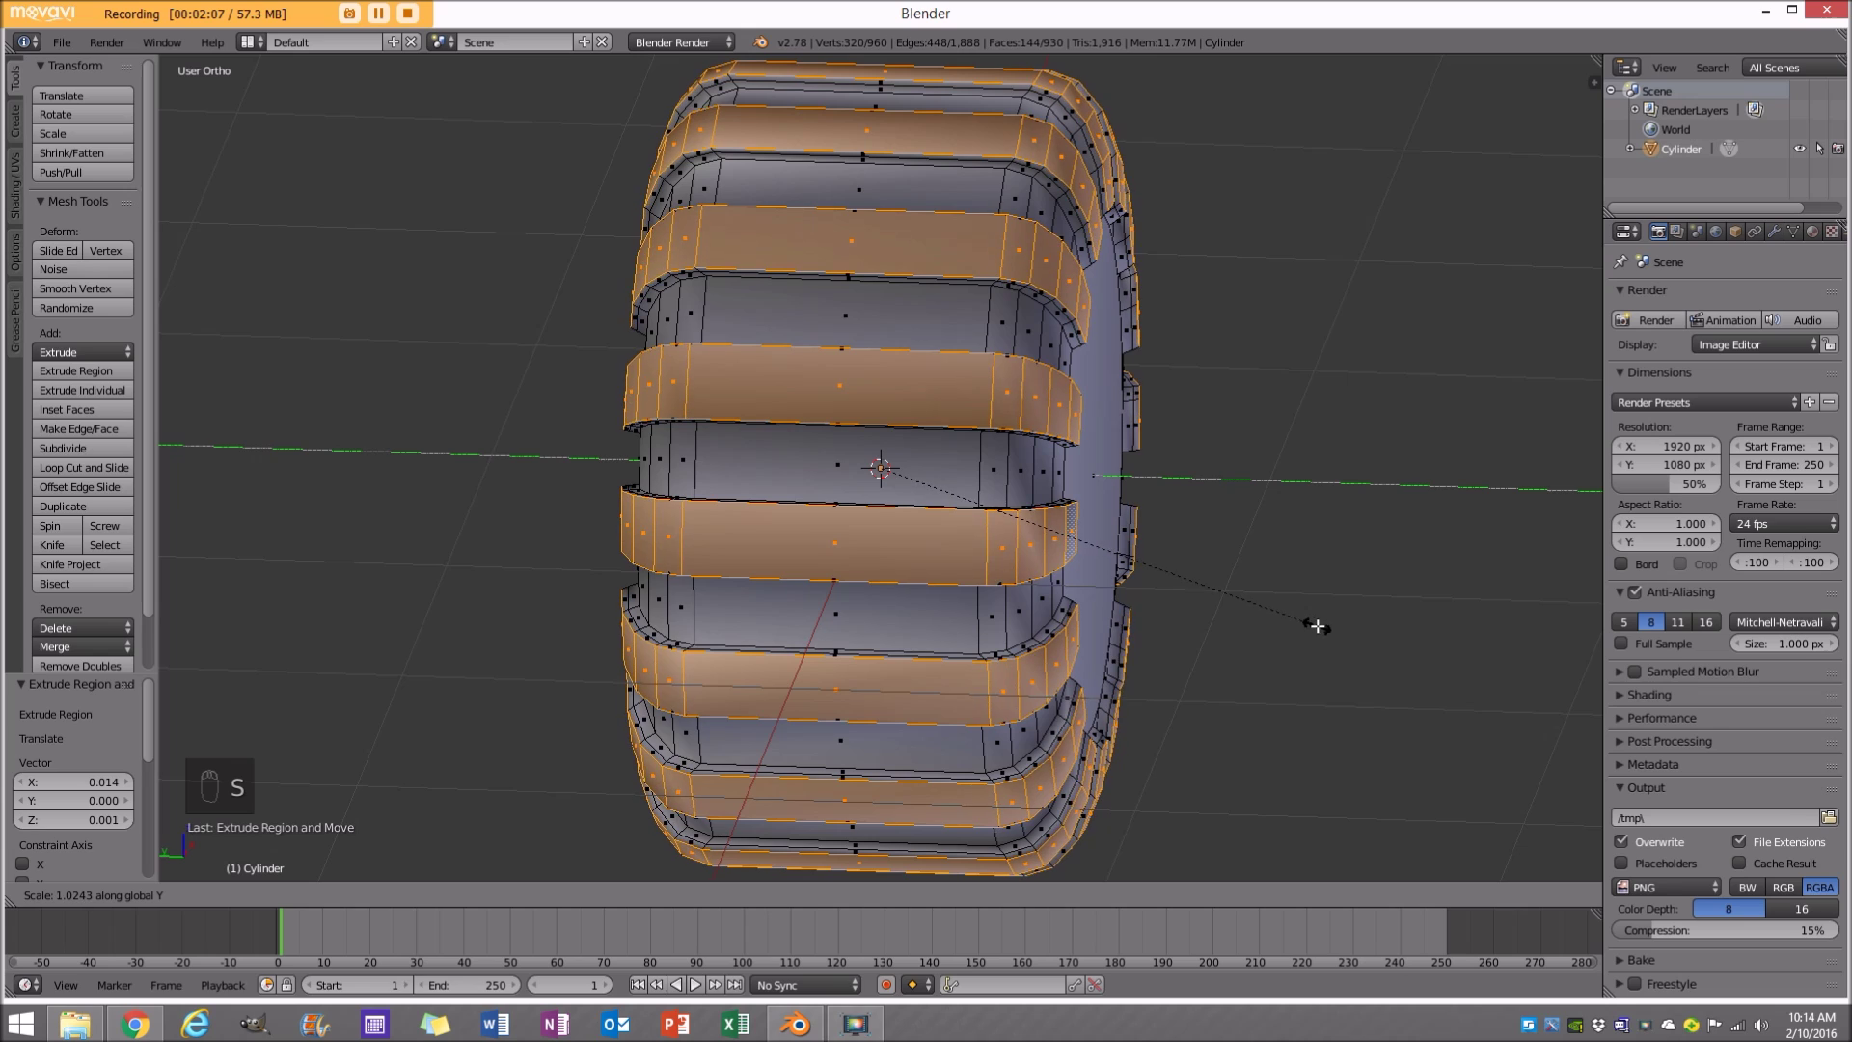
left_click(1318, 627)
middle_click_drag(1254, 517, 1104, 508)
Smooth the vertices of the selected tread strips, and give the wheel a level 1 Subdivision Surface in Object Mode.
key("w")
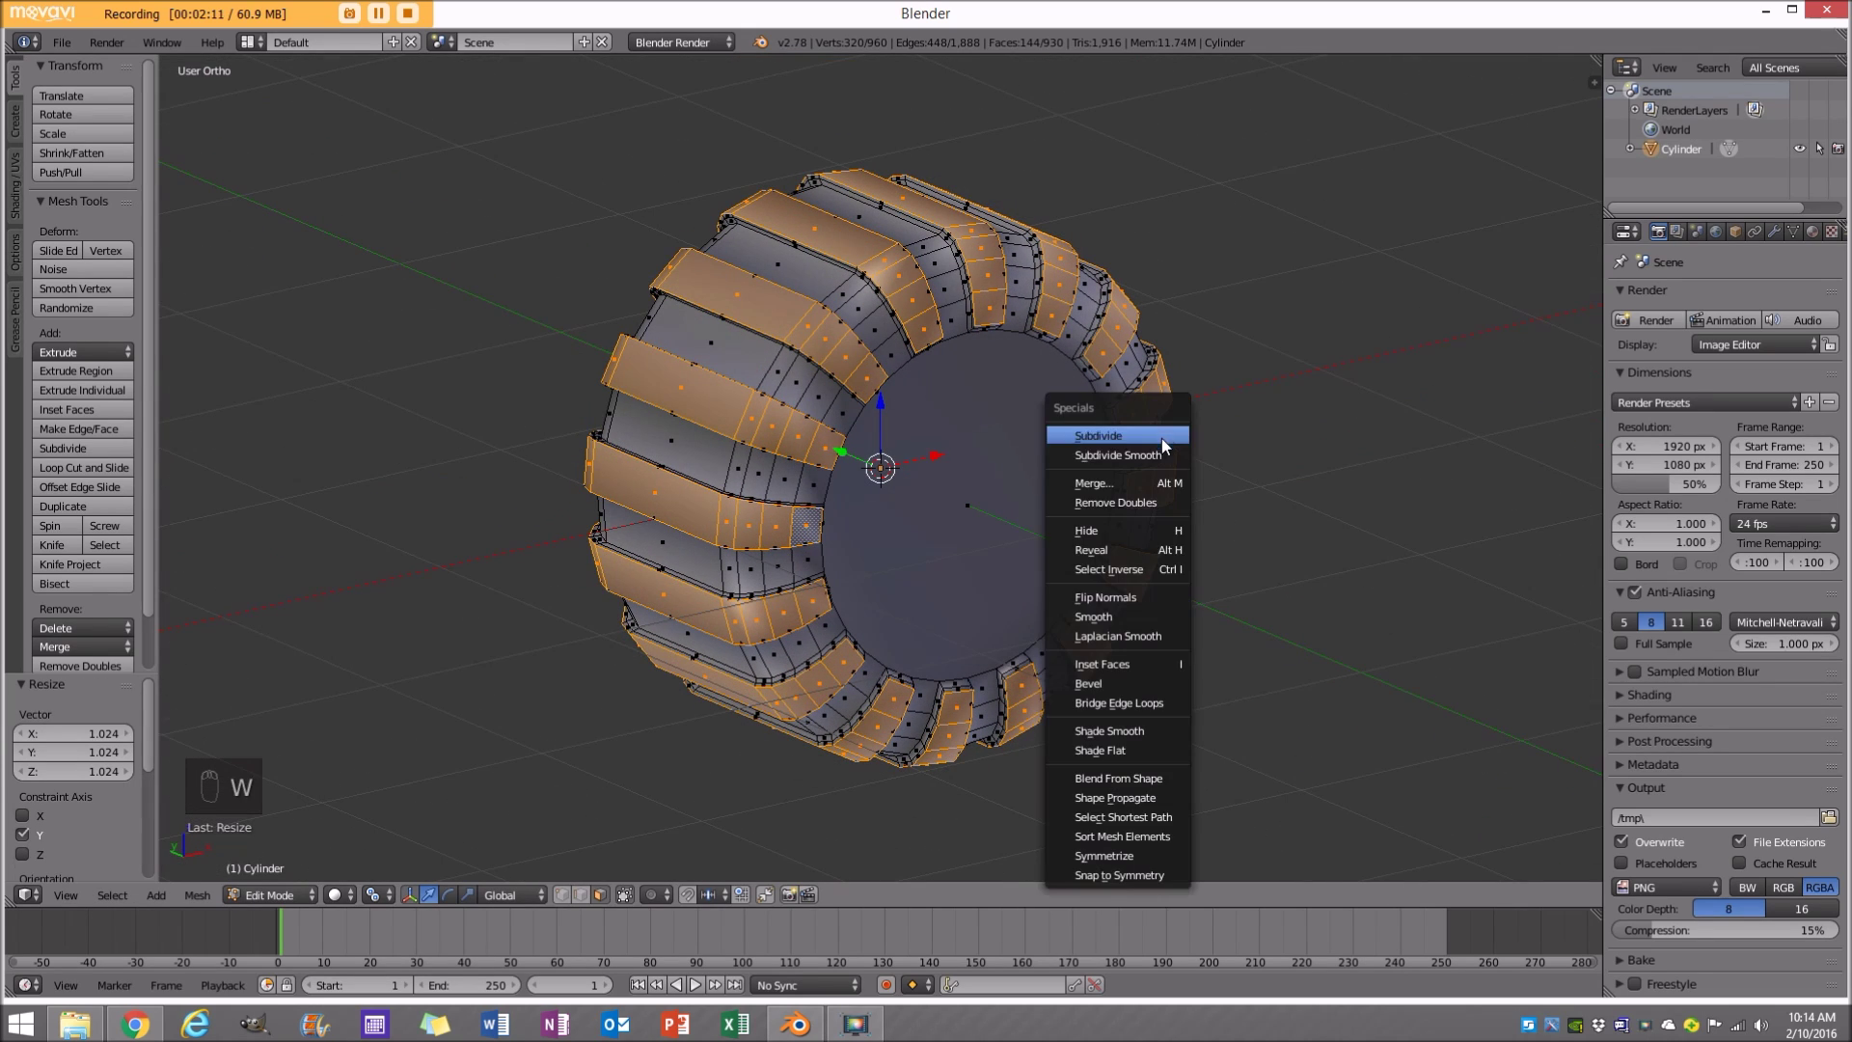
left_click(1119, 594)
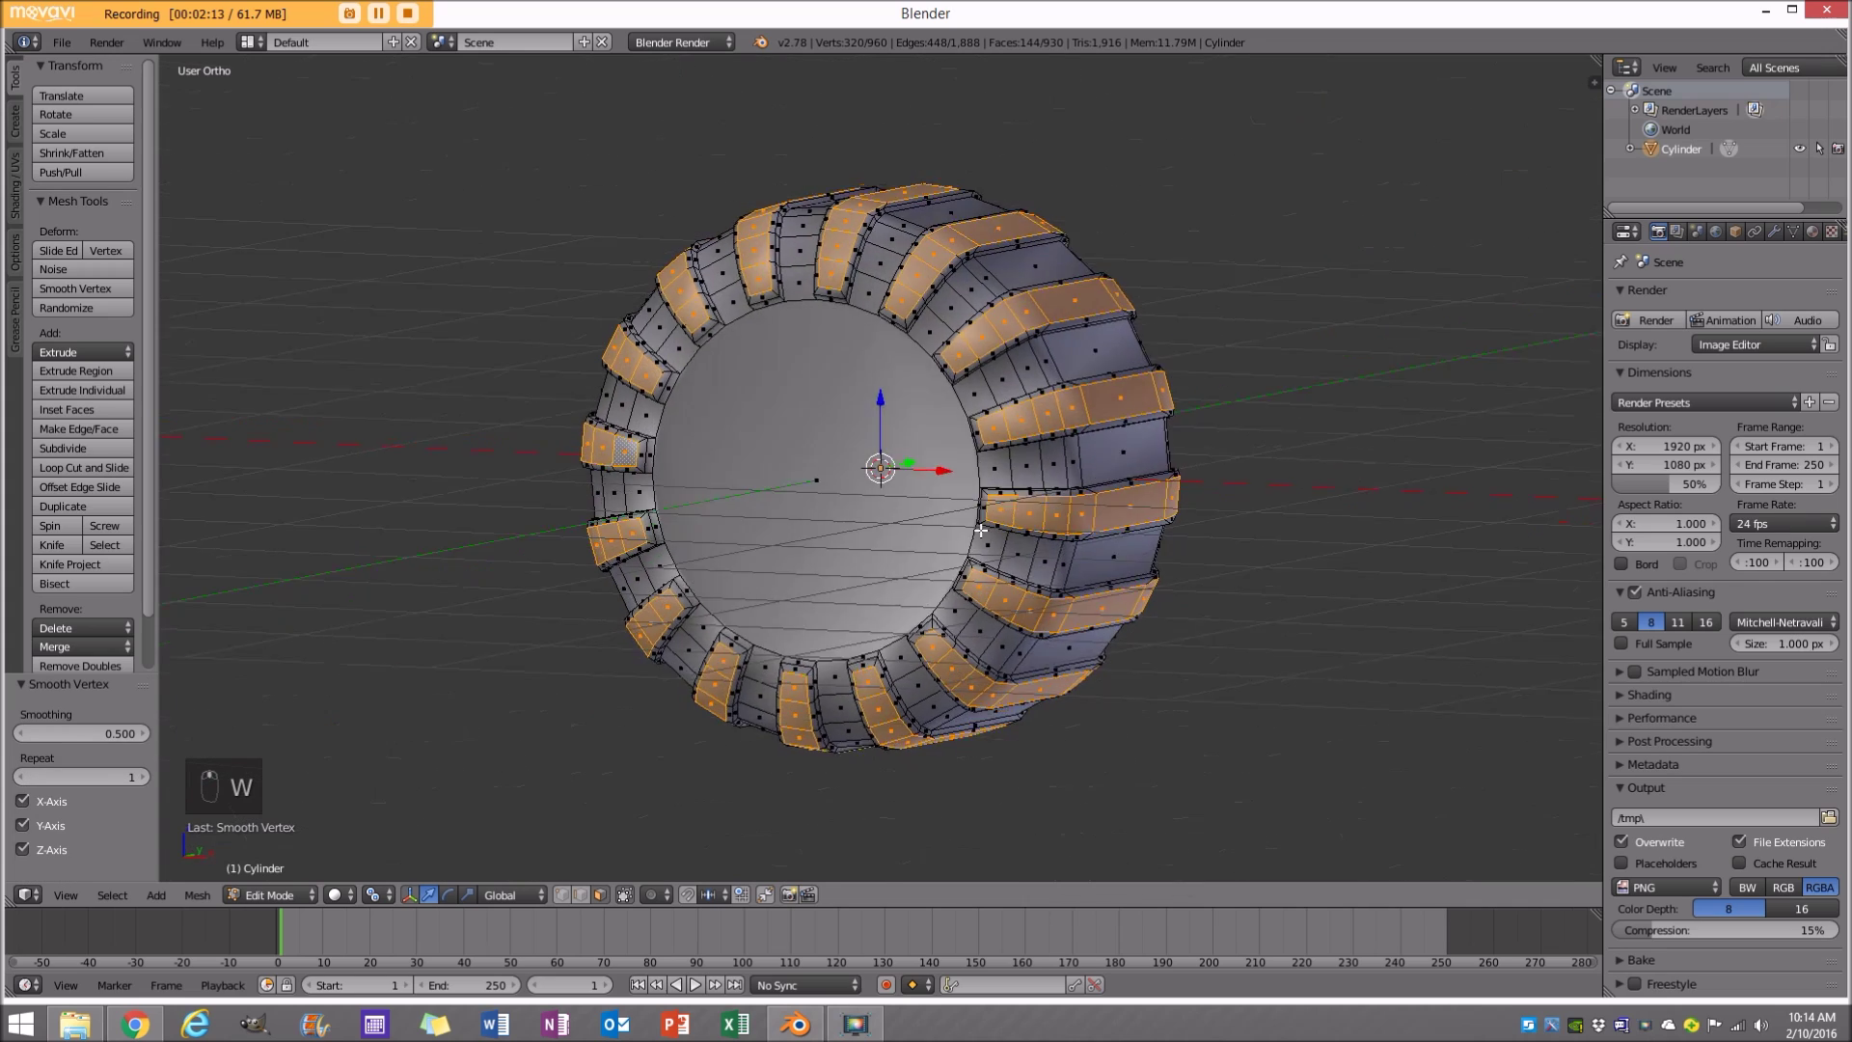
key("Tab")
middle_click_drag(1131, 550, 958, 473)
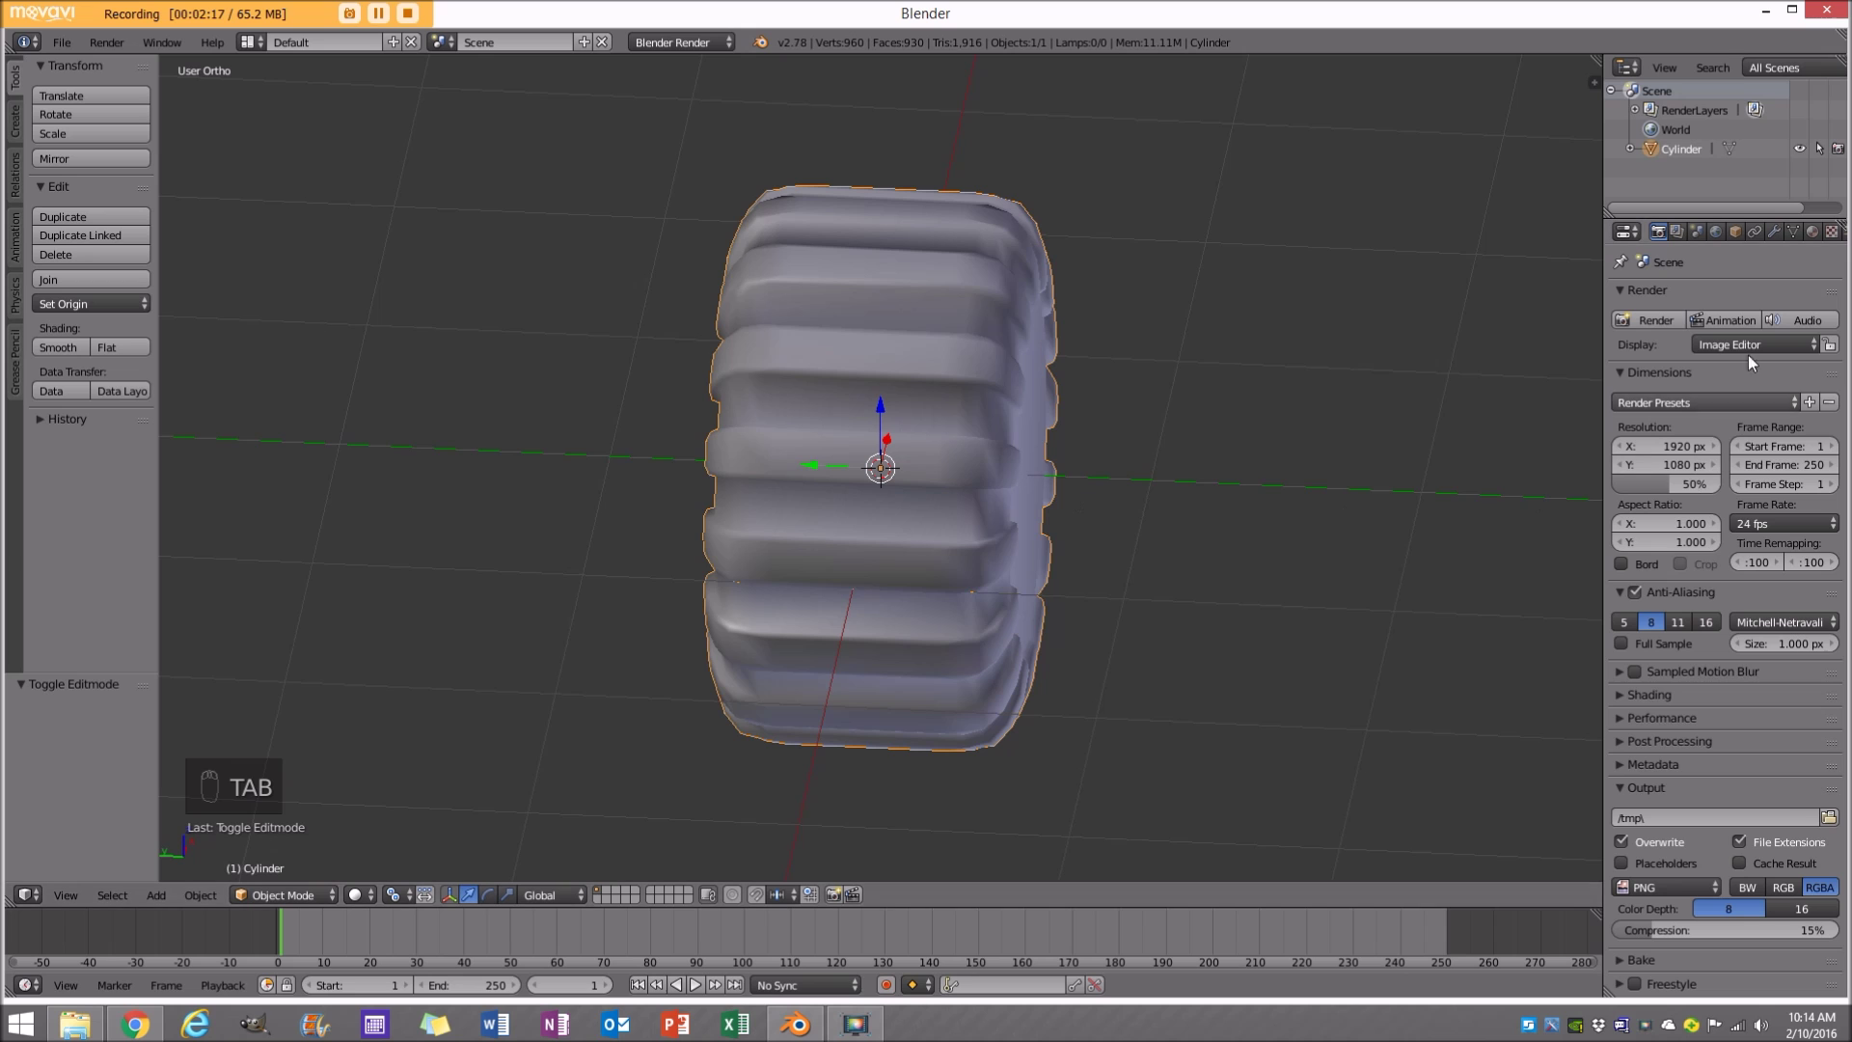
key("ctrl+1")
middle_click_drag(1006, 463, 1037, 423)
Add a single centred loop cut around the middle of the wheel's tread.
key("Tab")
middle_click_drag(1146, 460, 823, 387)
key("ctrl+r")
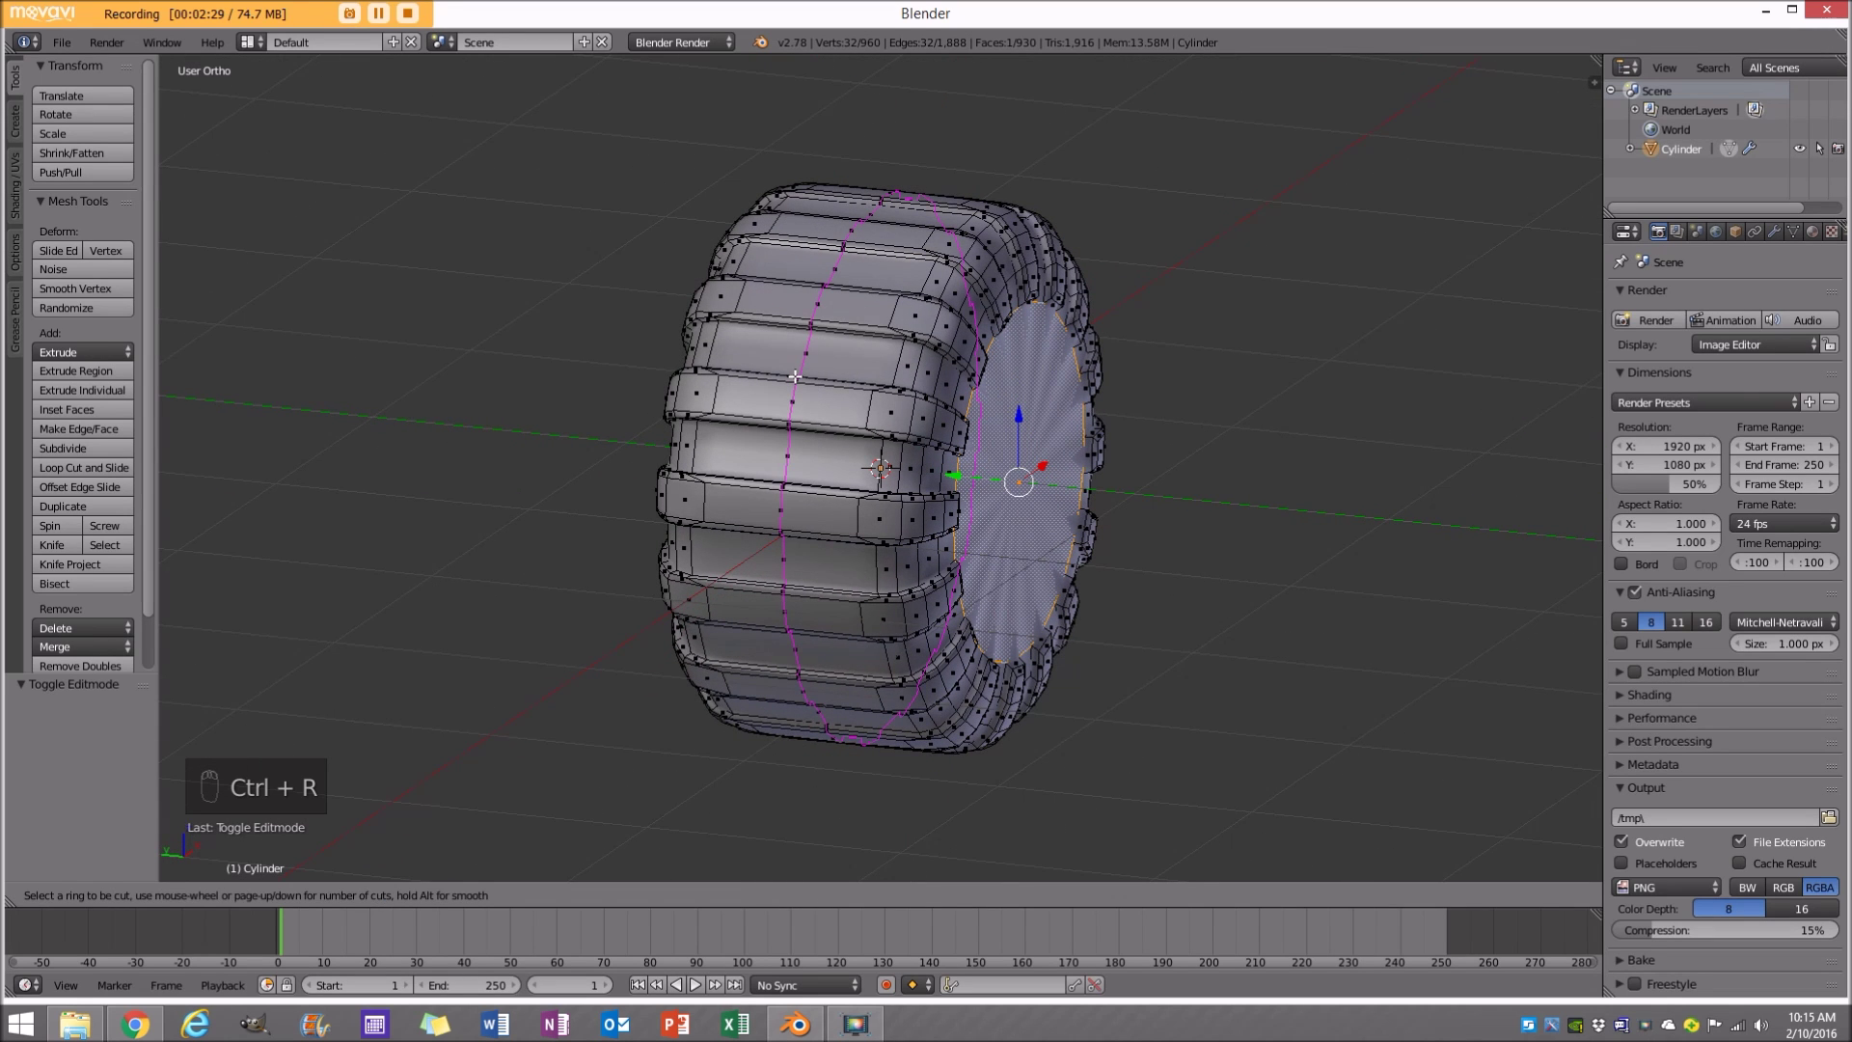
left_click(795, 376)
right_click(797, 377)
middle_click_drag(859, 413, 909, 445)
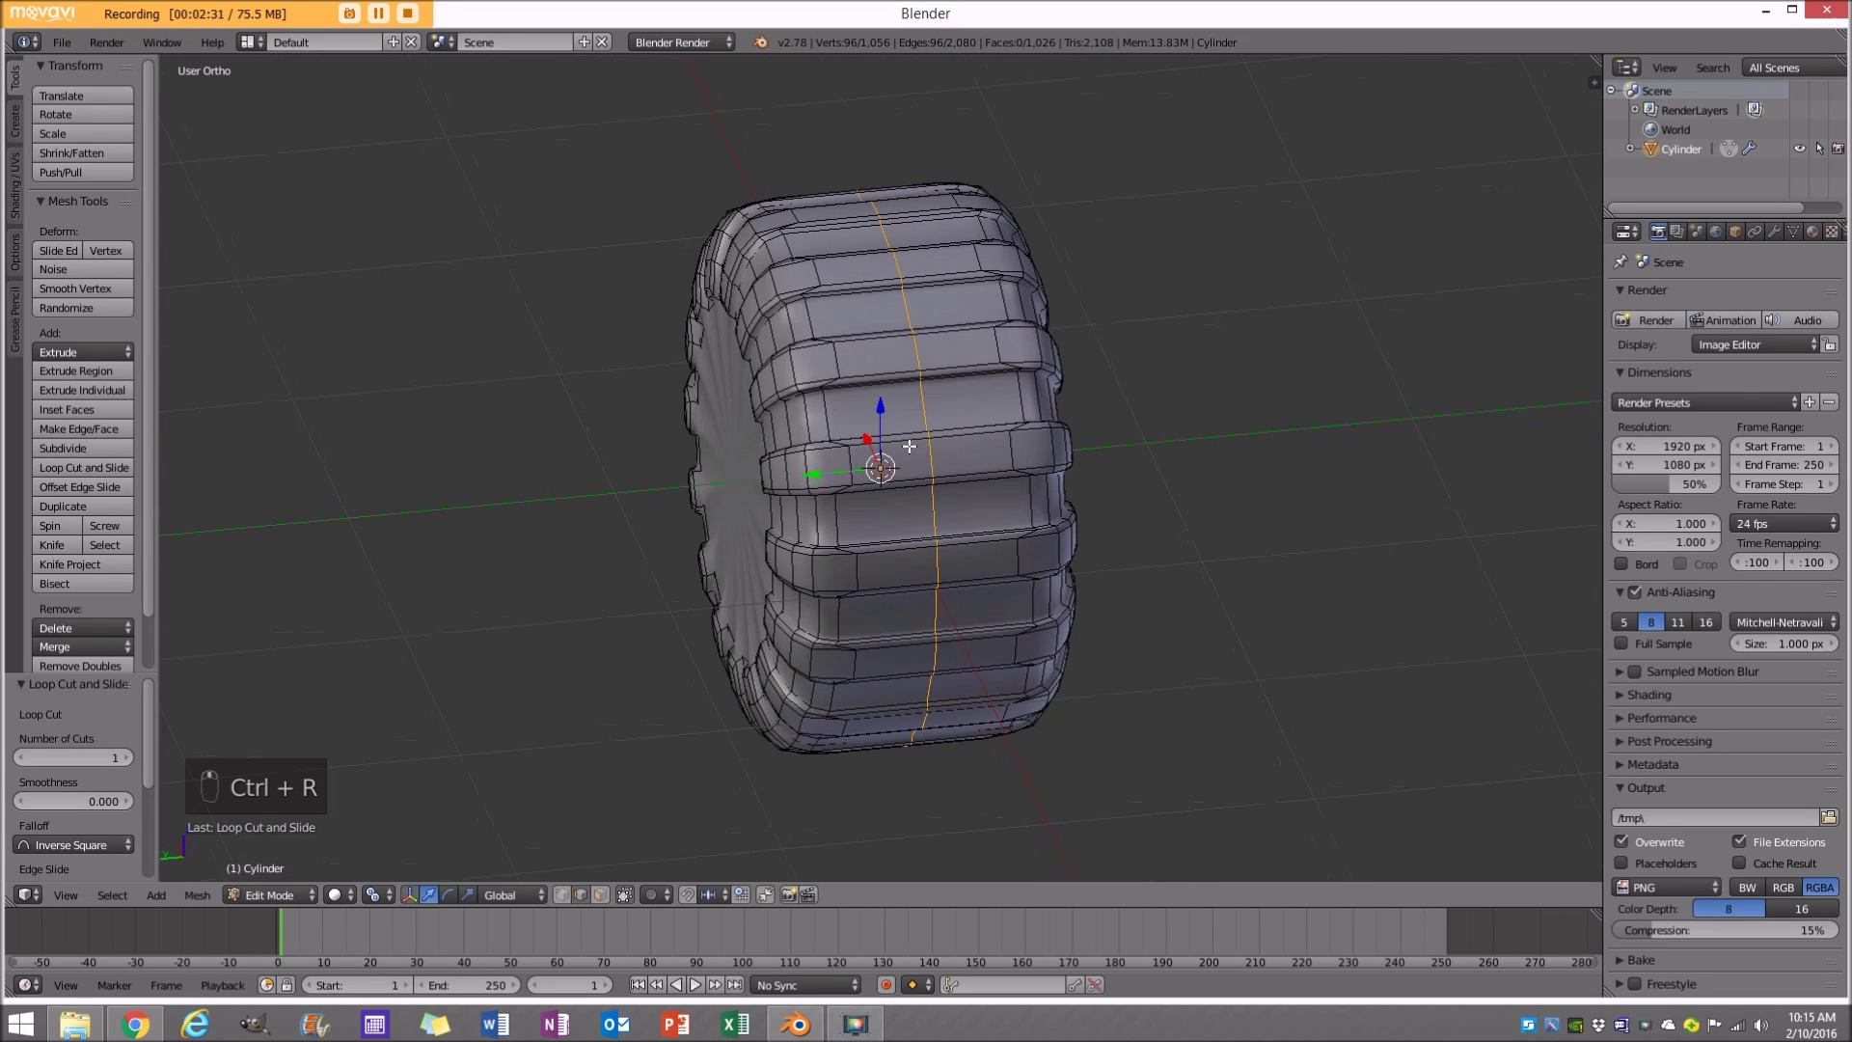
Rip the mesh along the centre loop and delete the vertices of the half on the positive Y side.
key("v")
right_click(878, 429)
right_click(851, 374)
key("ctrl+l")
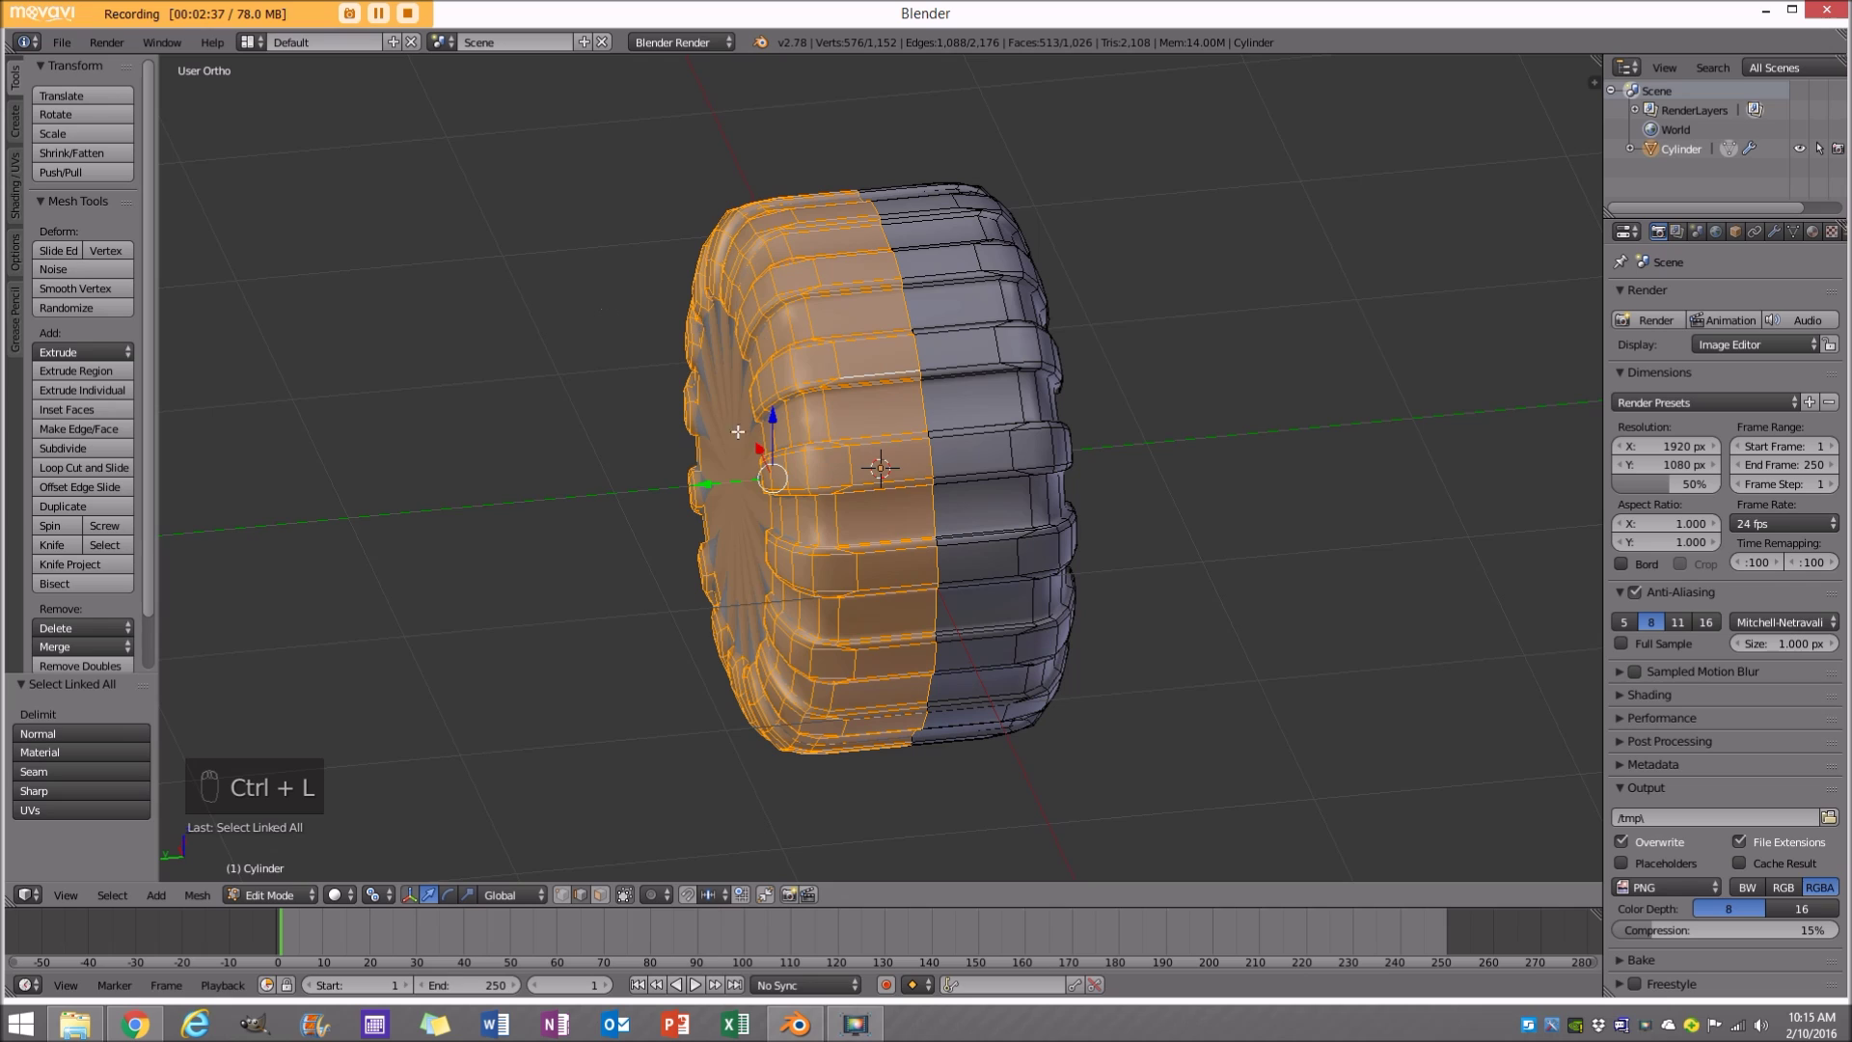
key("x")
left_click(697, 403)
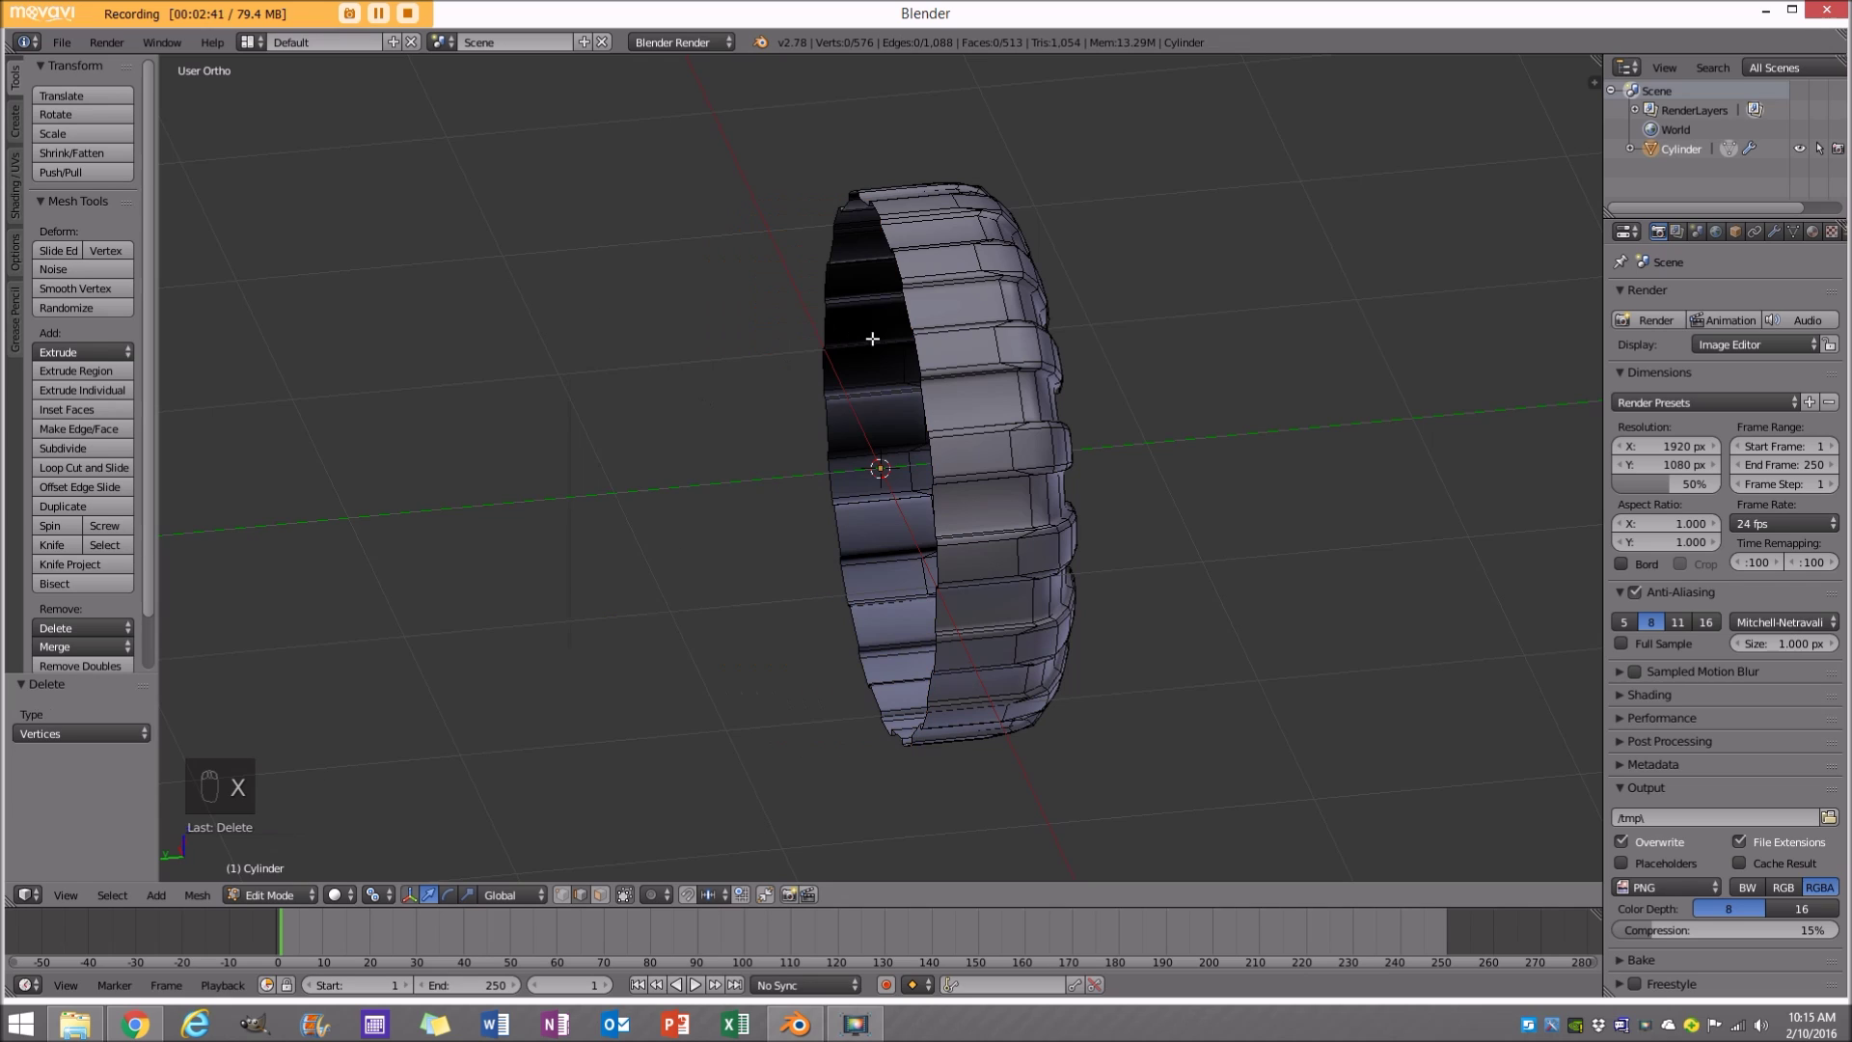
Add a Mirror modifier that mirrors the remaining half across the Z axis only, and check the full wheel in Object Mode.
left_click(1777, 232)
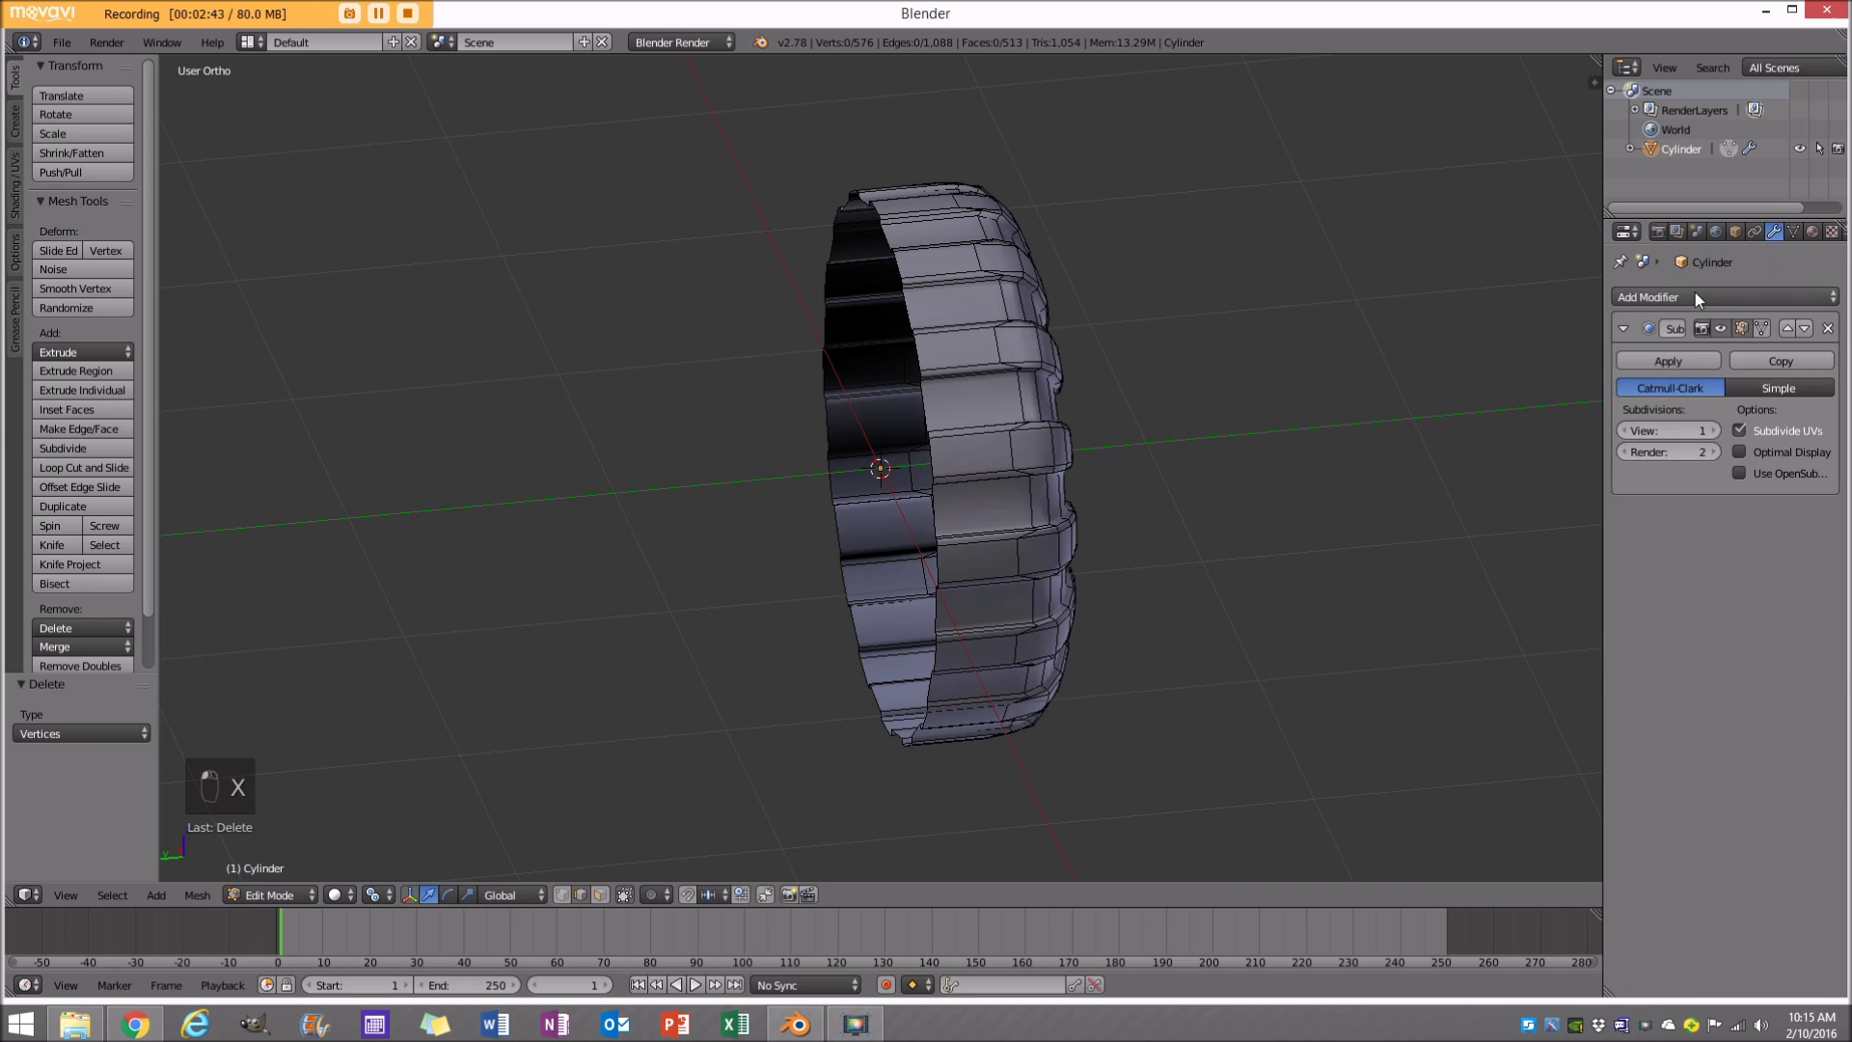
left_click(1690, 297)
left_click(1490, 489)
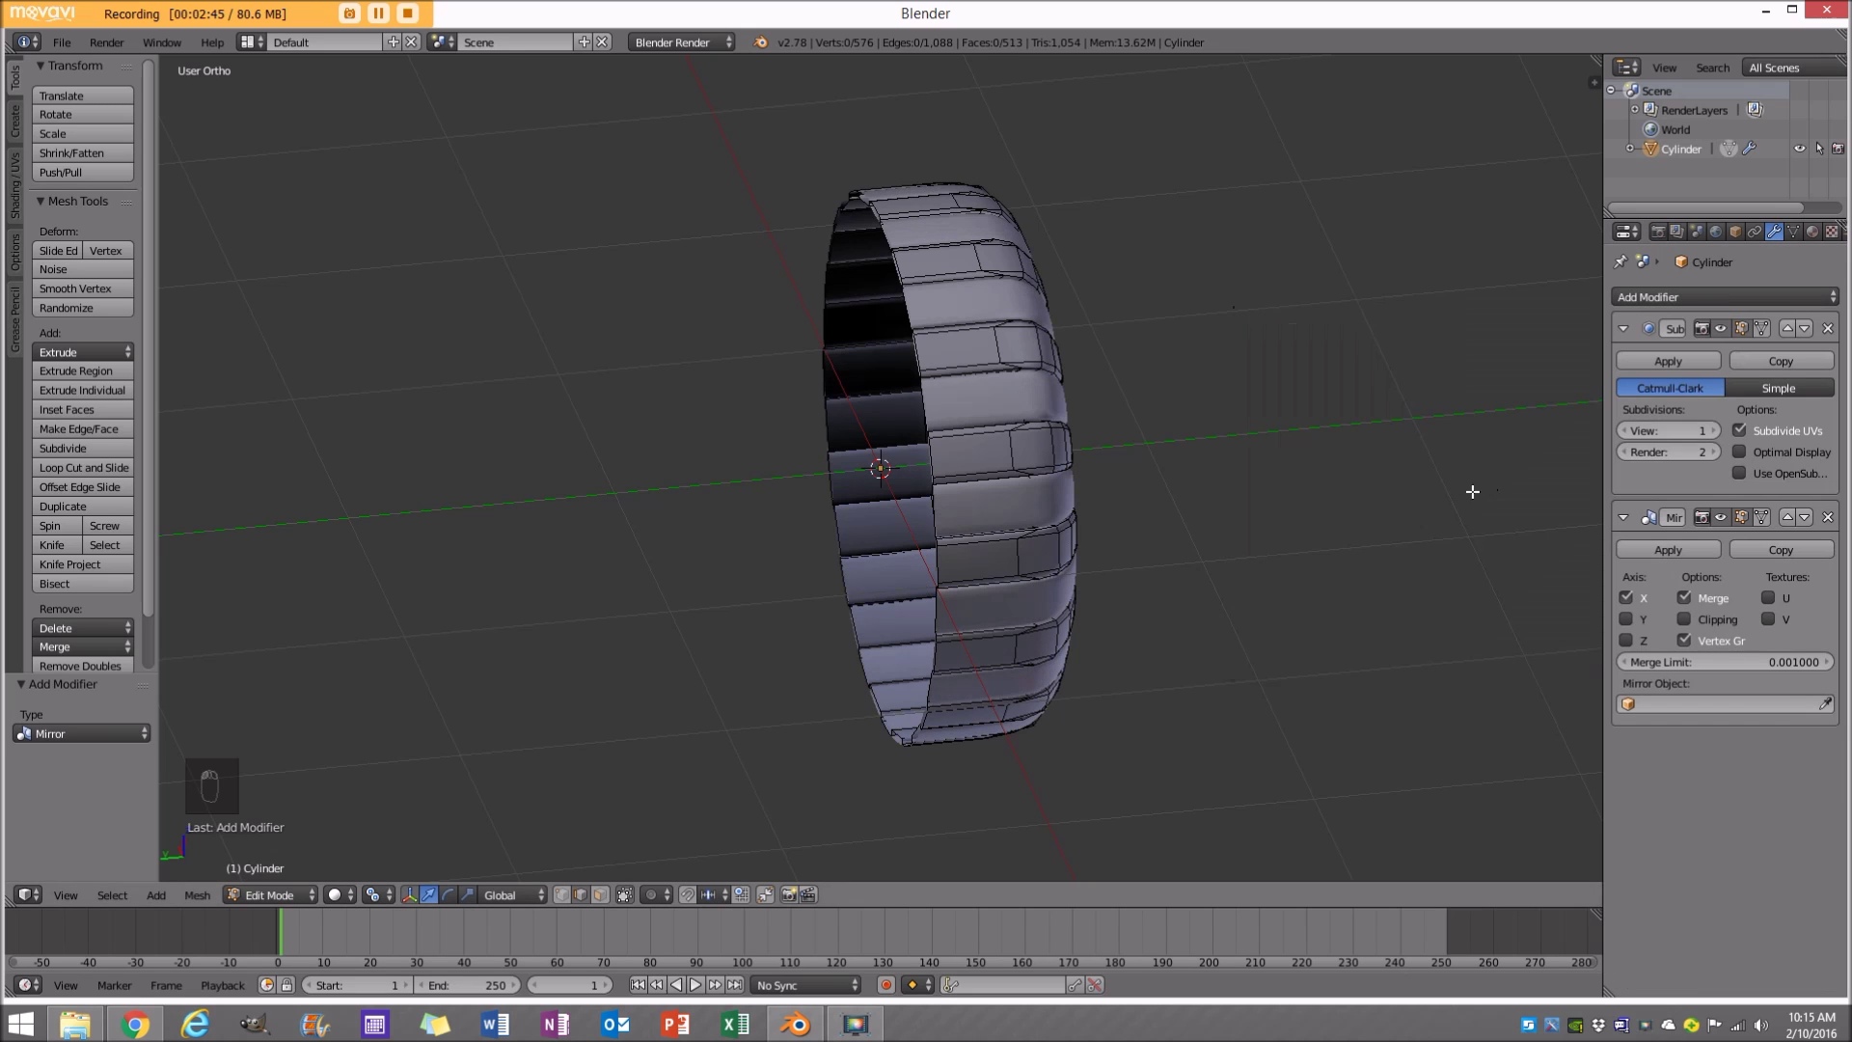
left_click(1627, 597)
left_click(1626, 620)
left_click(1627, 621)
left_click(1627, 640)
key("Tab")
middle_click_drag(1214, 560, 1163, 503)
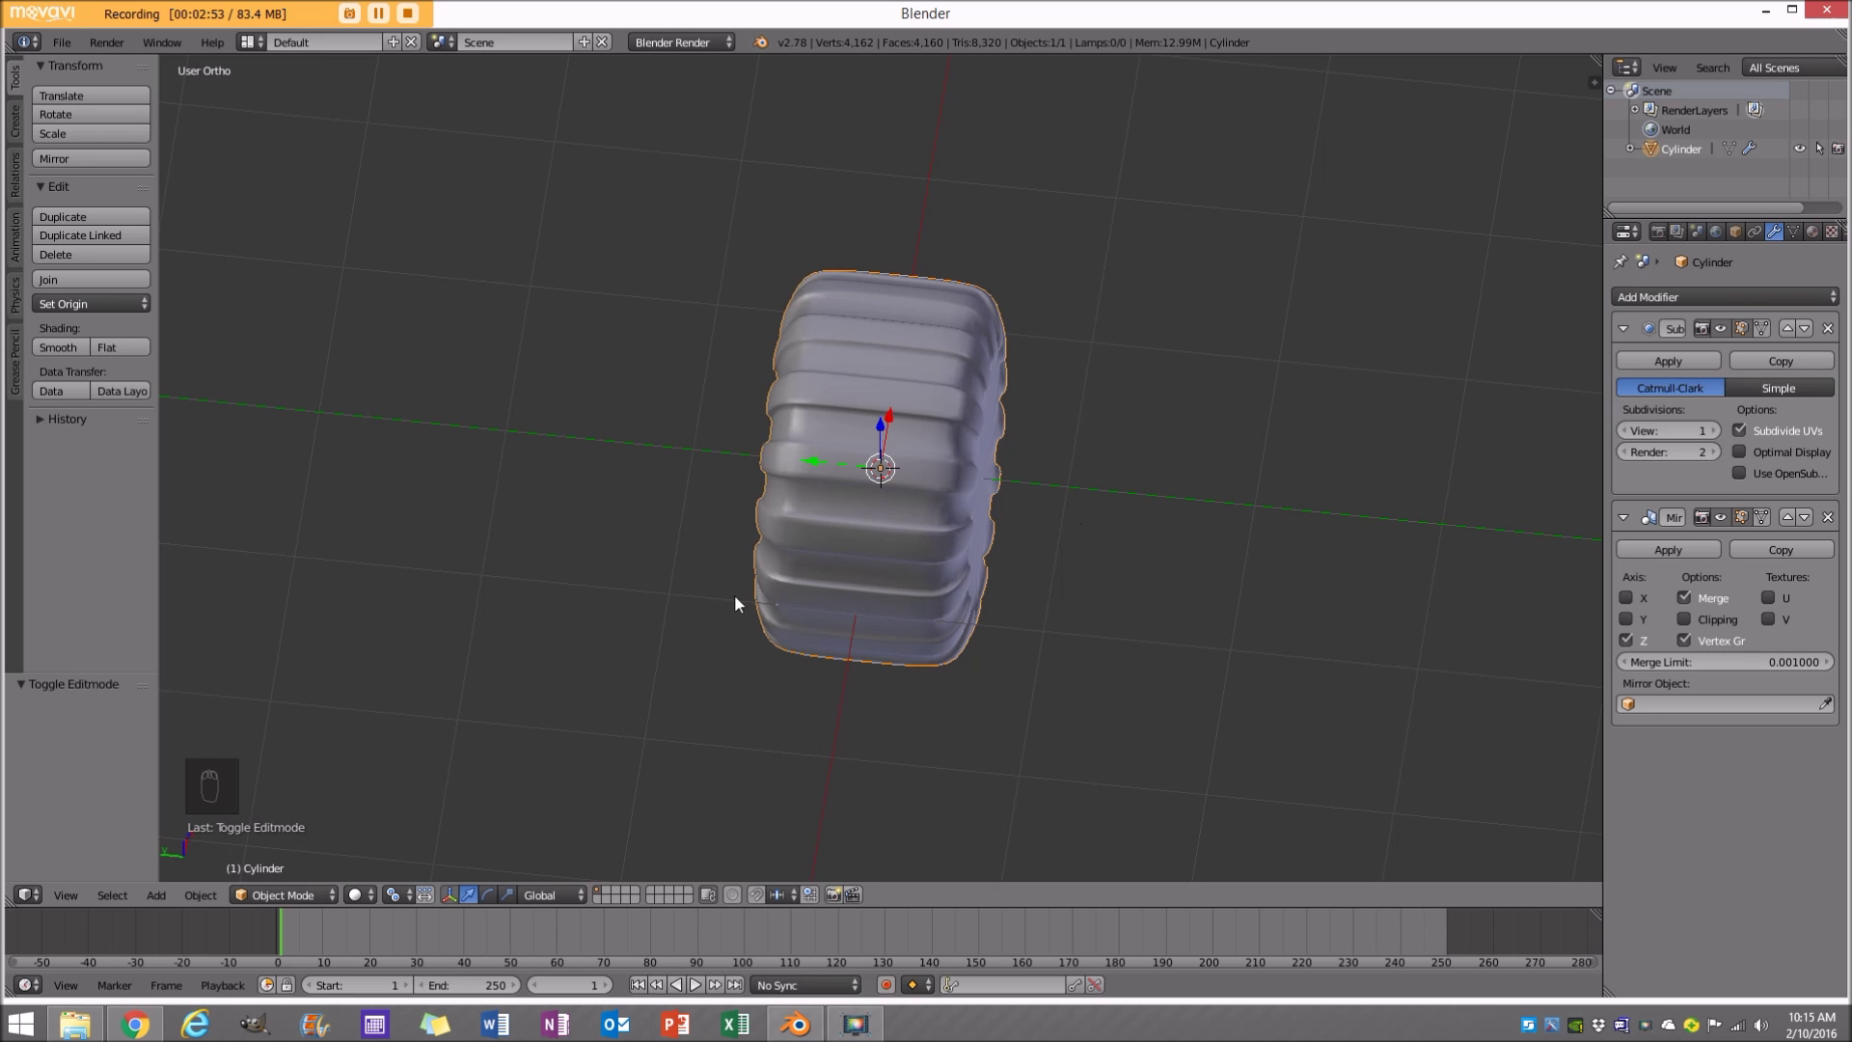
scroll(1157, 508, "up", 2)
middle_click_drag(1073, 518, 974, 494)
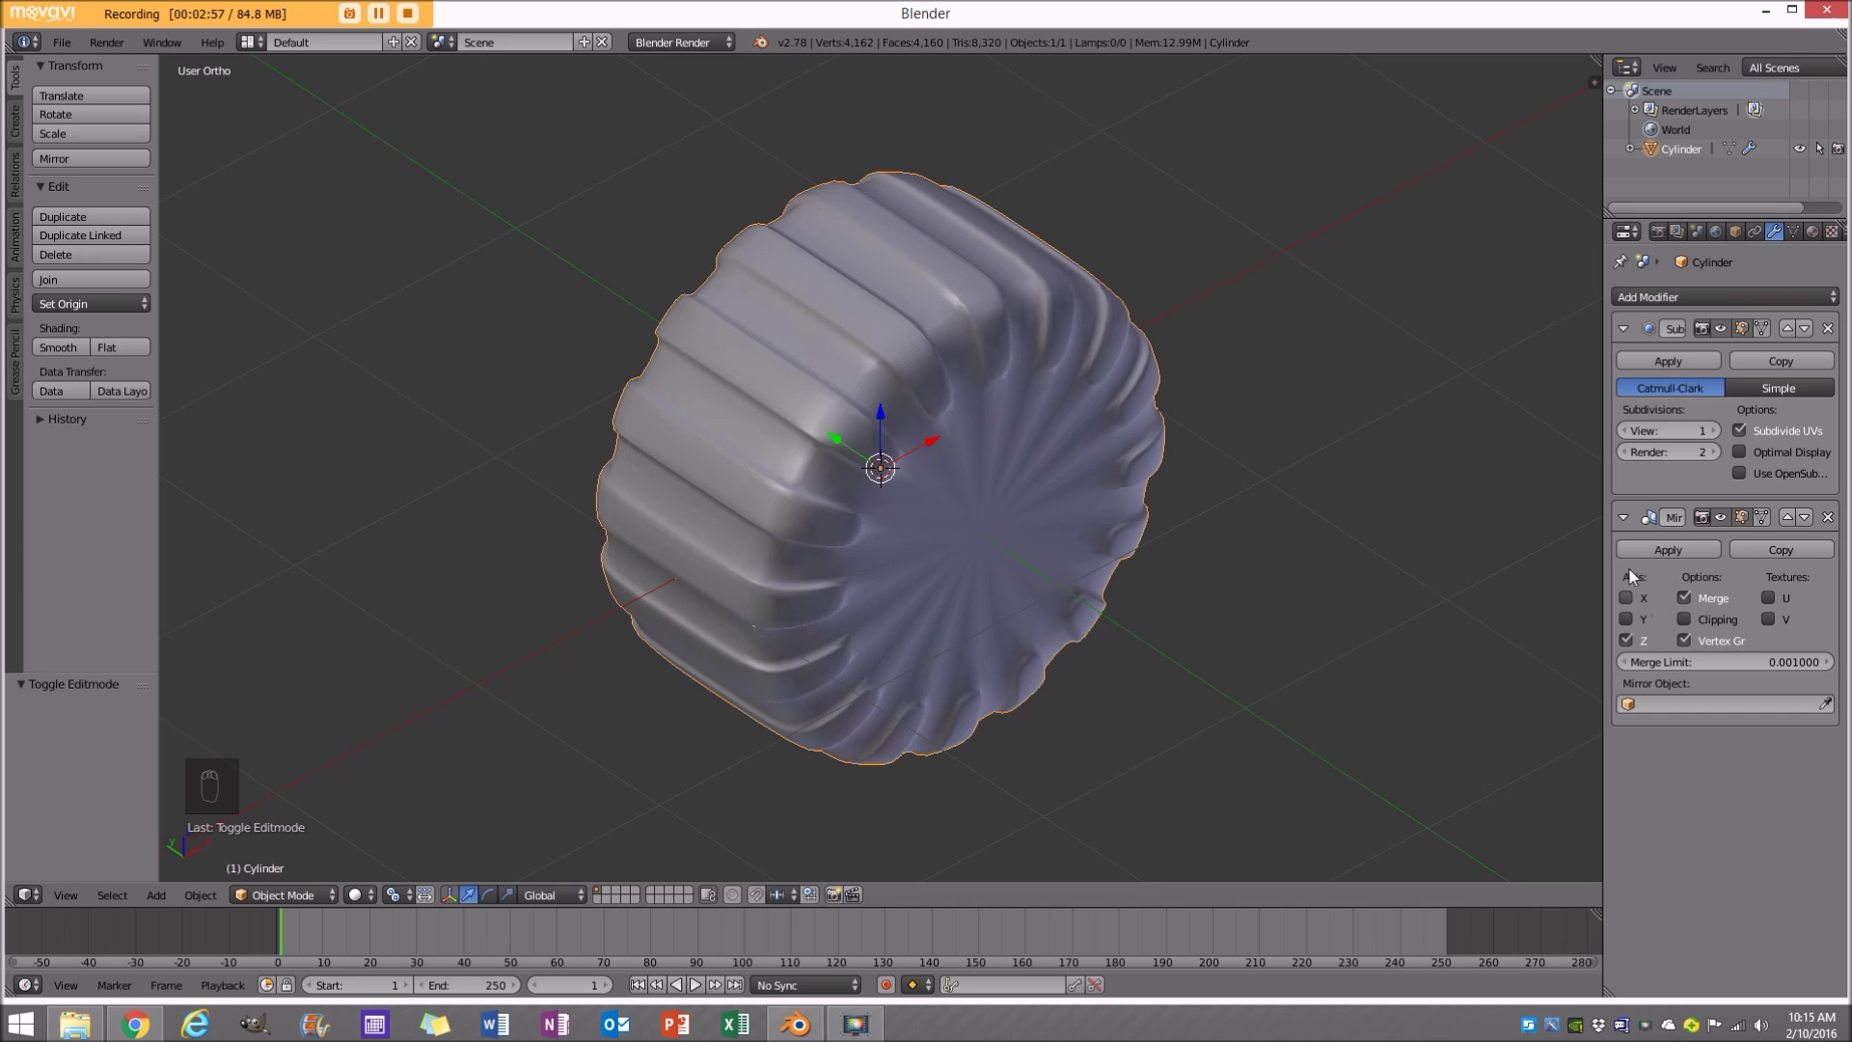
middle_click_drag(946, 569, 1575, 608)
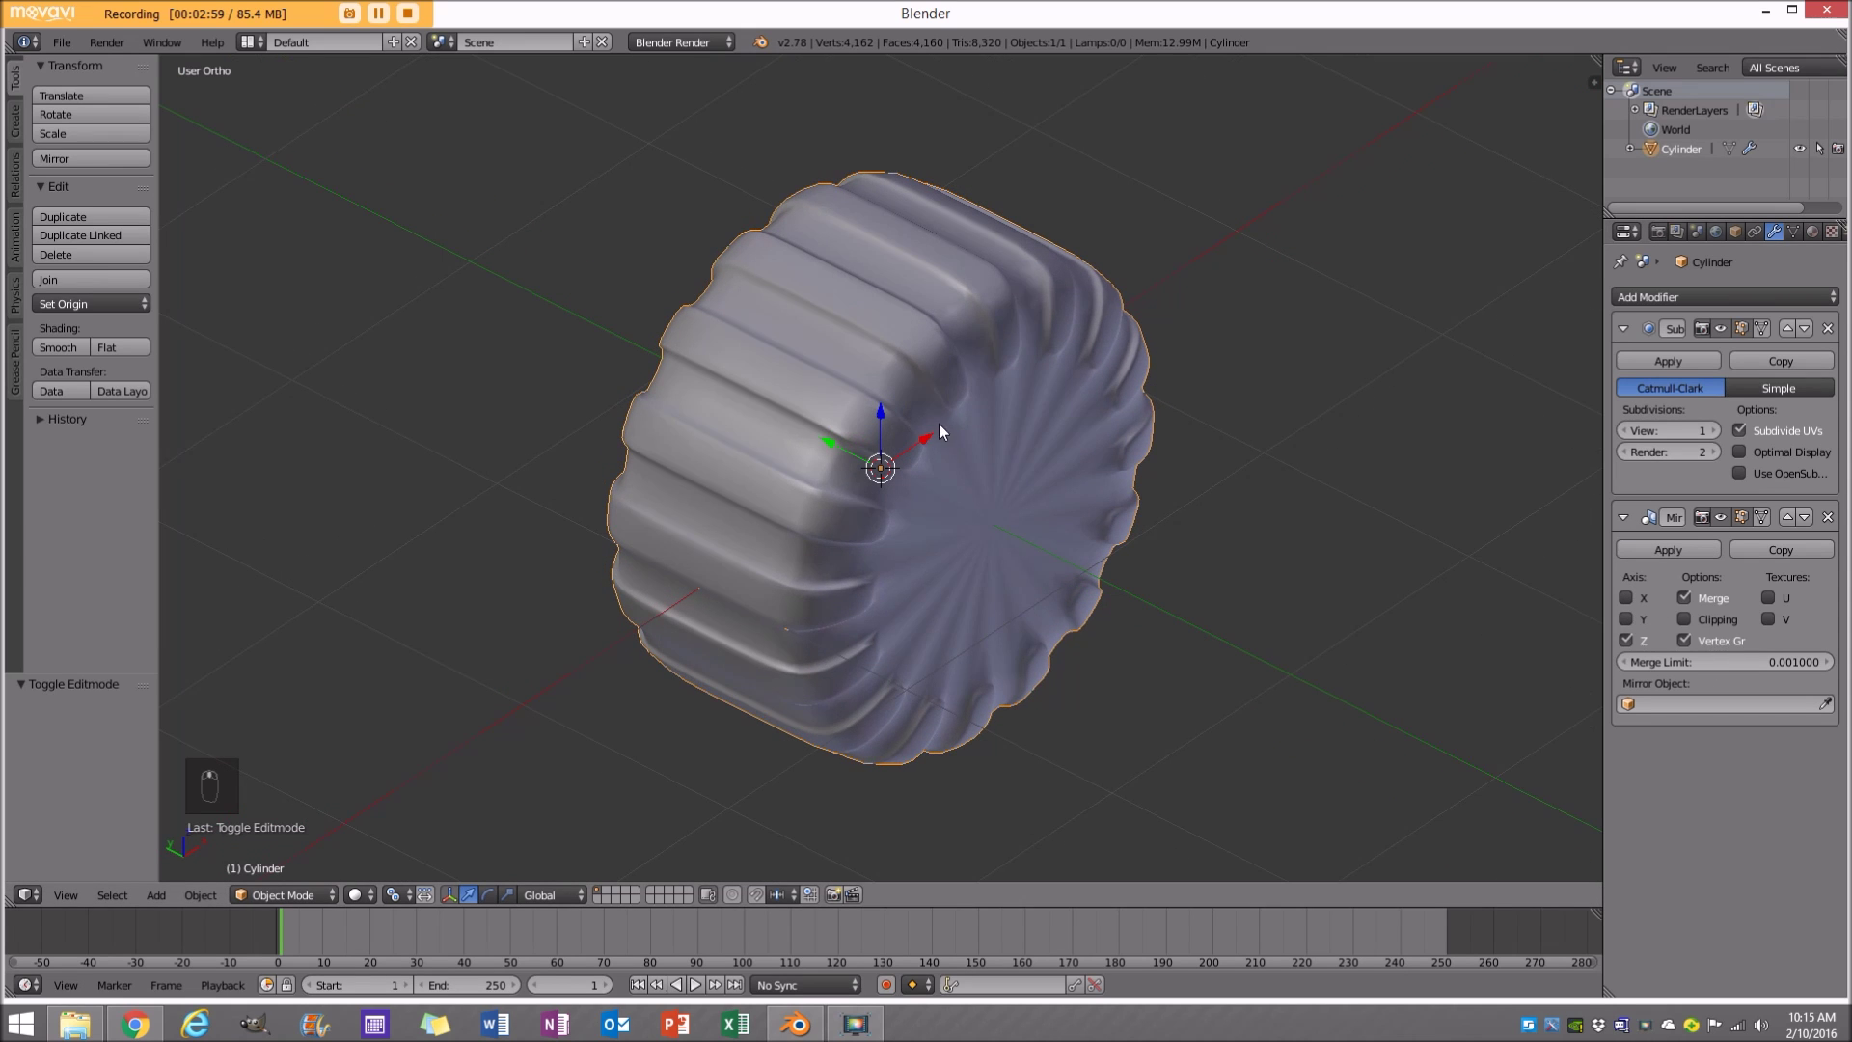
Duplicate the tire's inner opening edge loop in place and scale the copy to 0.984.
key("Tab")
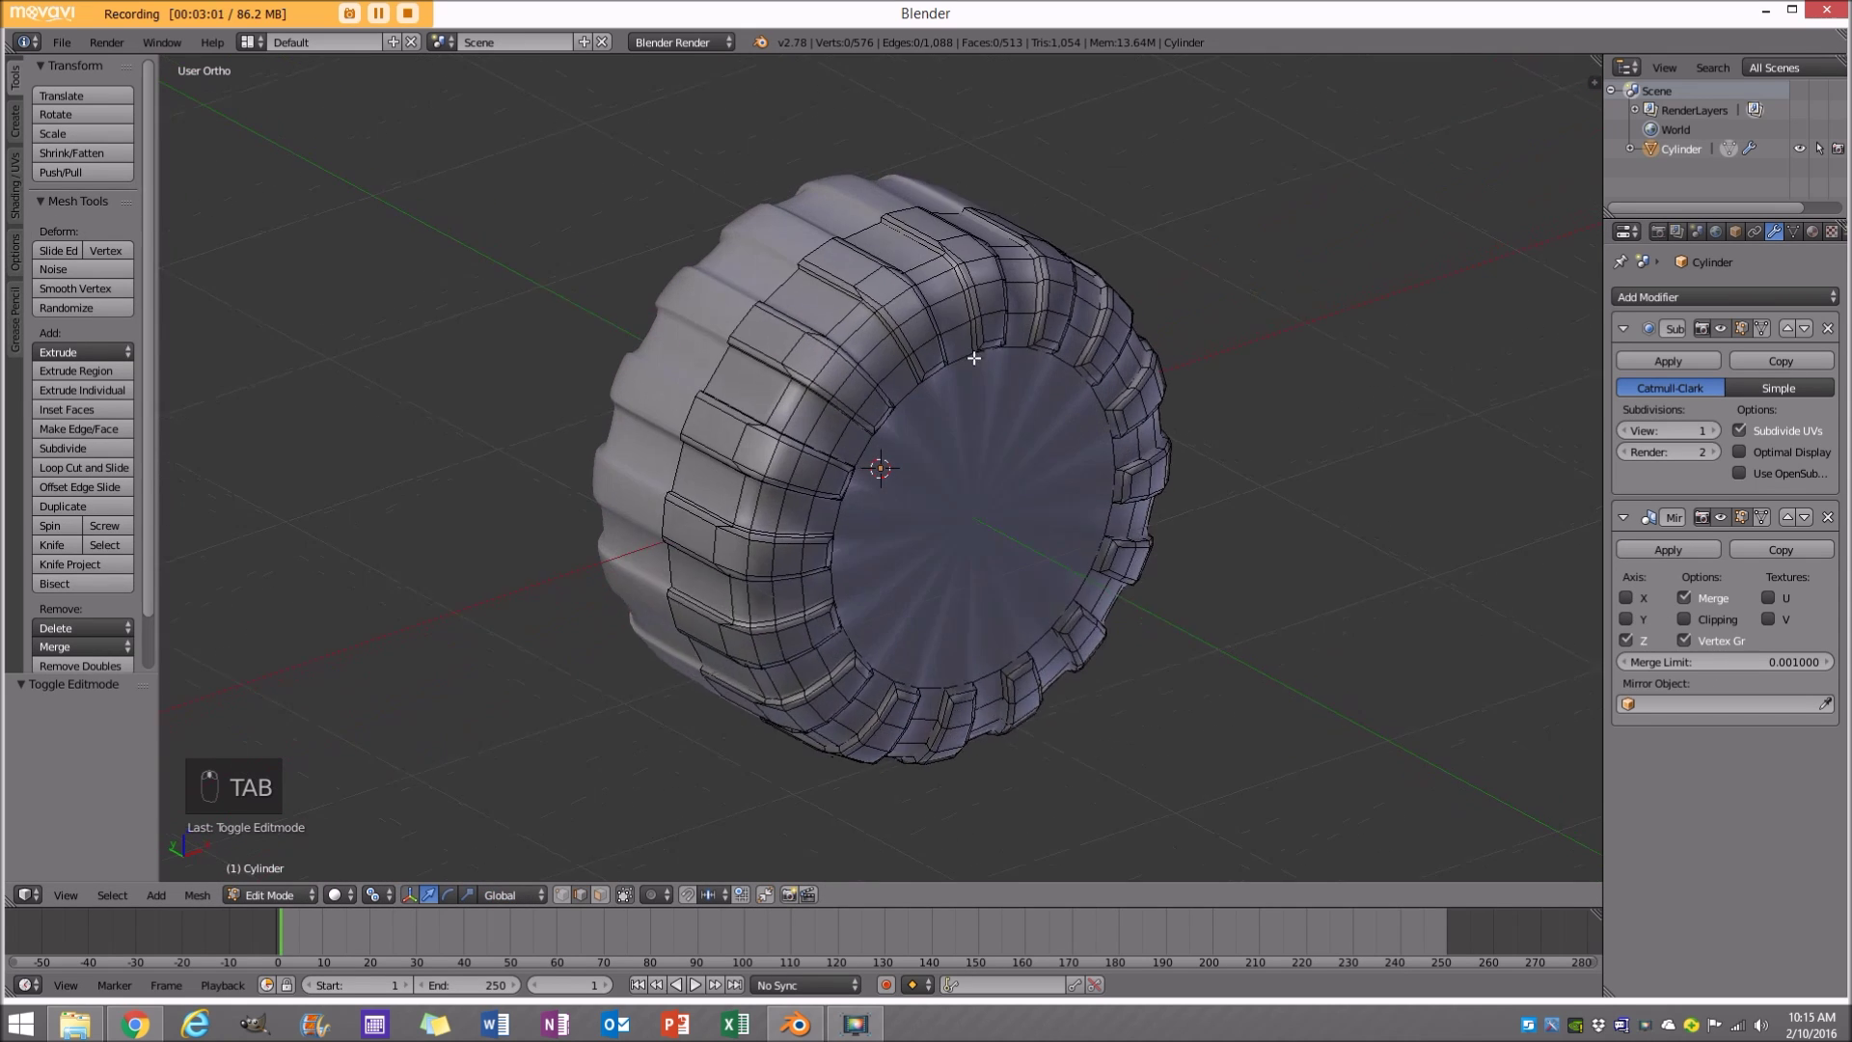
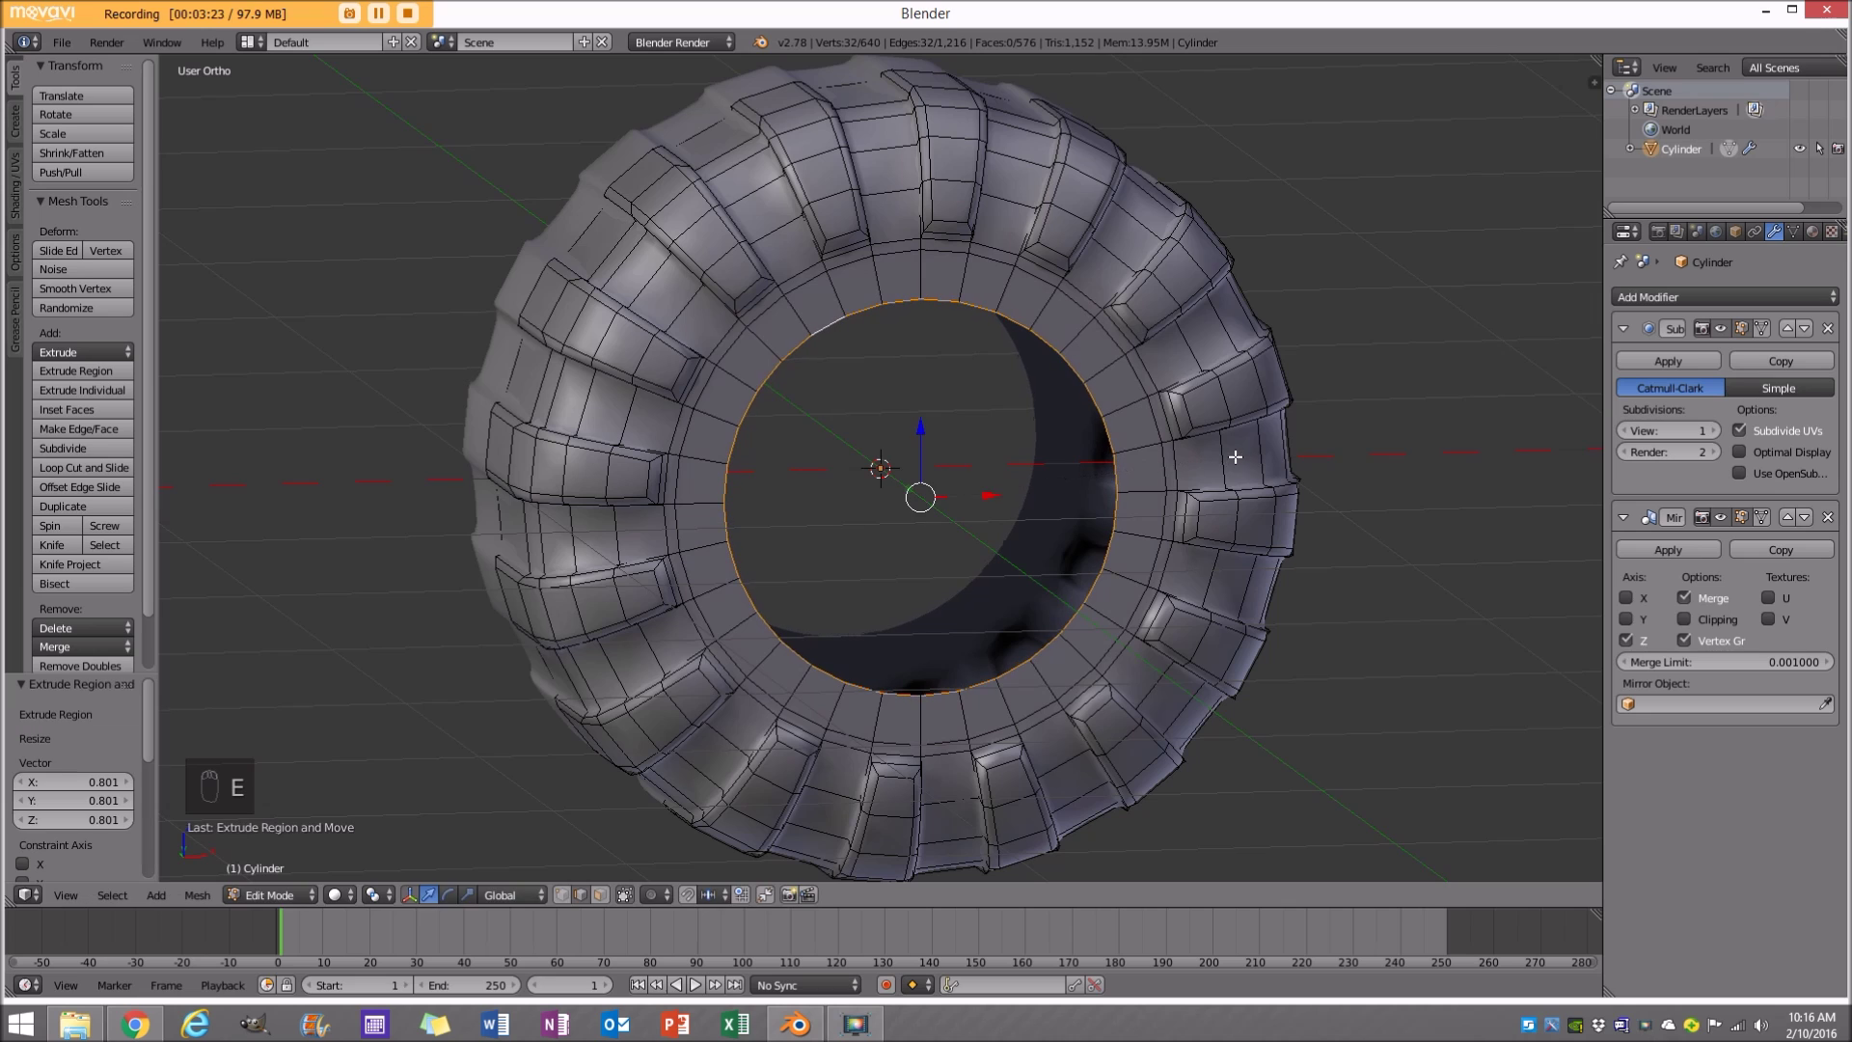
key("shift+d")
right_click(1205, 418)
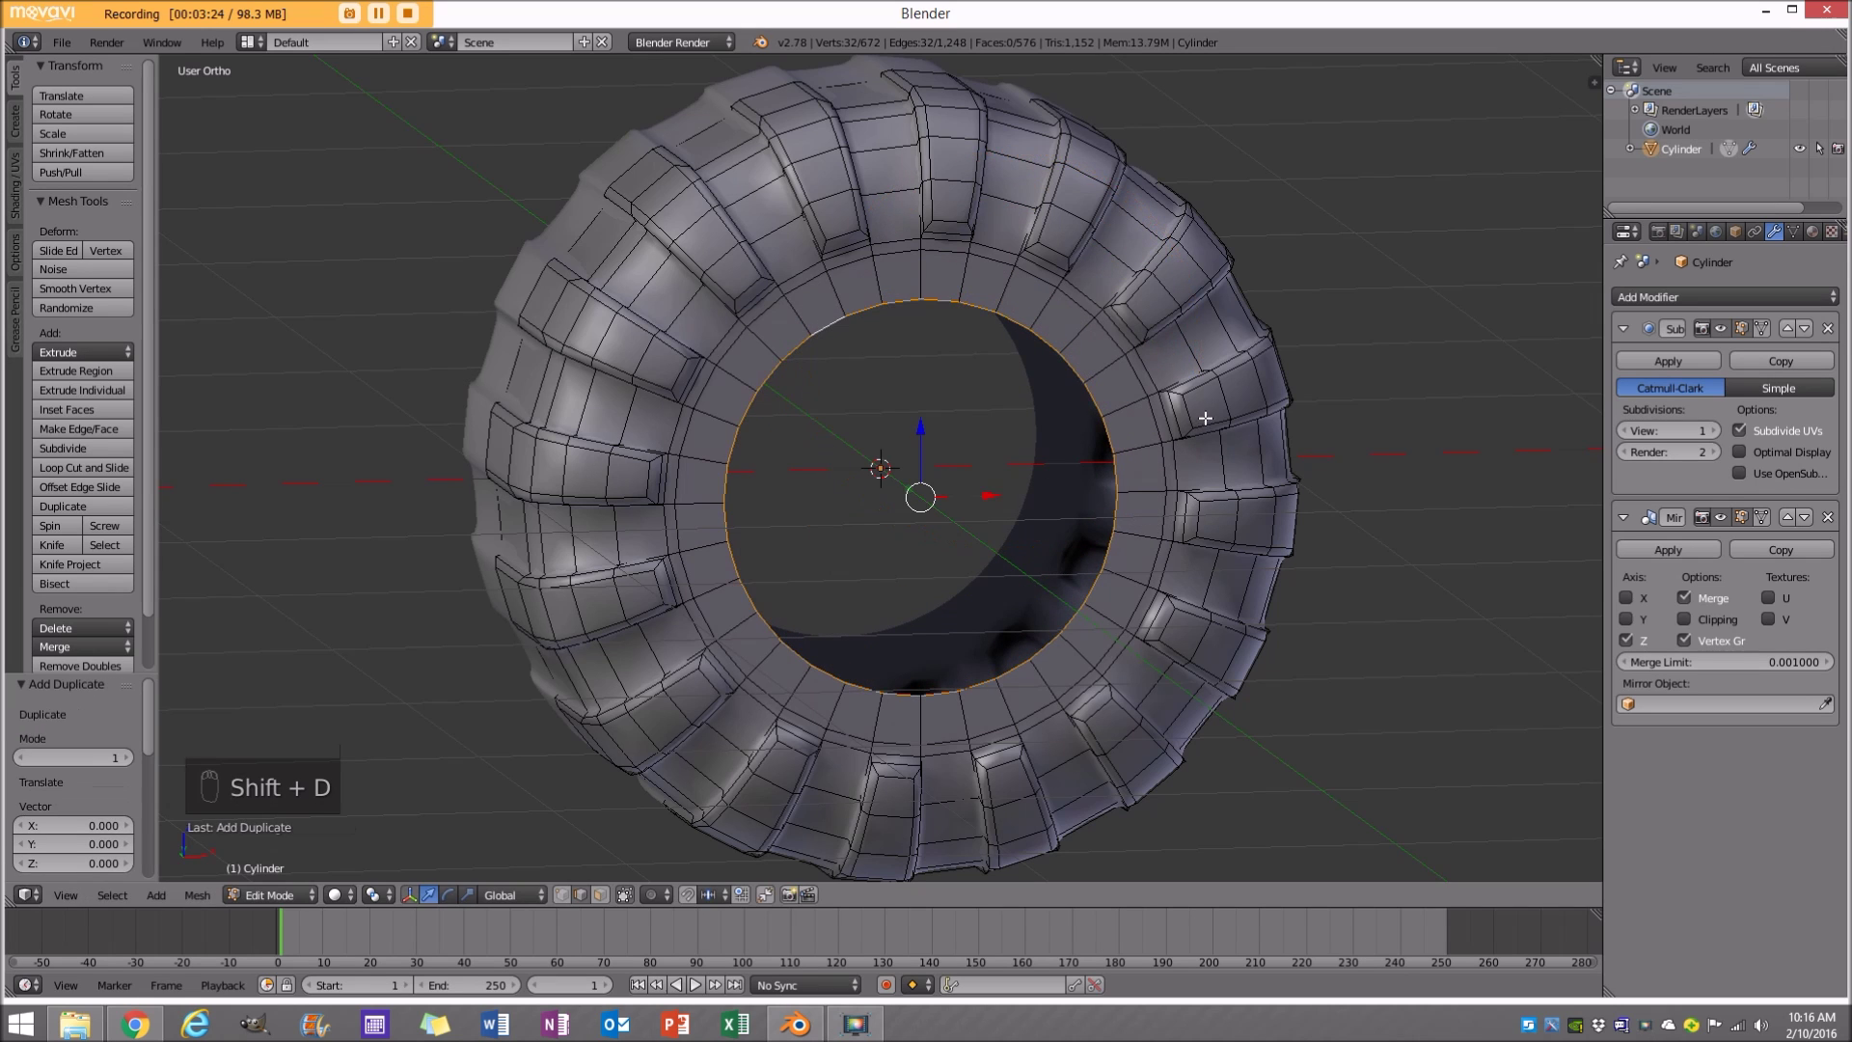
key("s")
left_click(1323, 581)
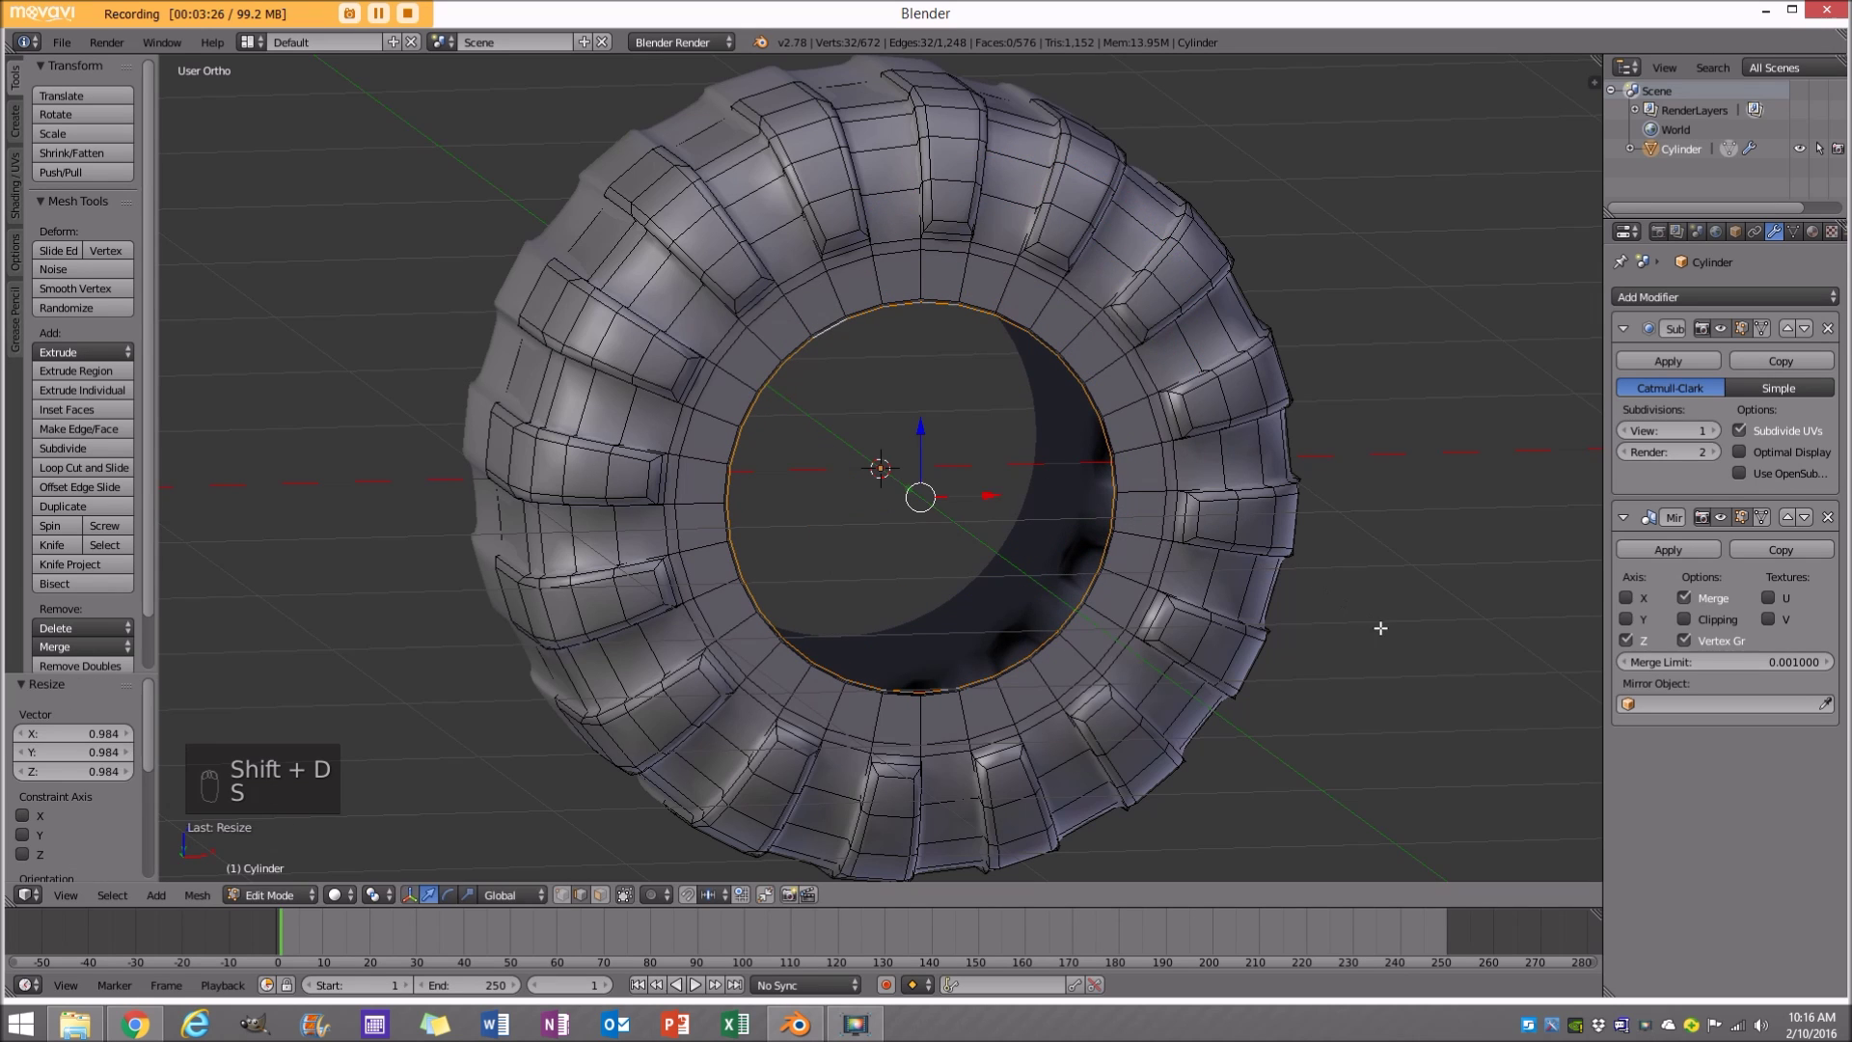
Extrude the duplicated loop inward three times with scales 0.819, 0.670 and about 0.25, and fill the remaining central hole with a face.
key("e")
key("s")
left_click(1306, 573)
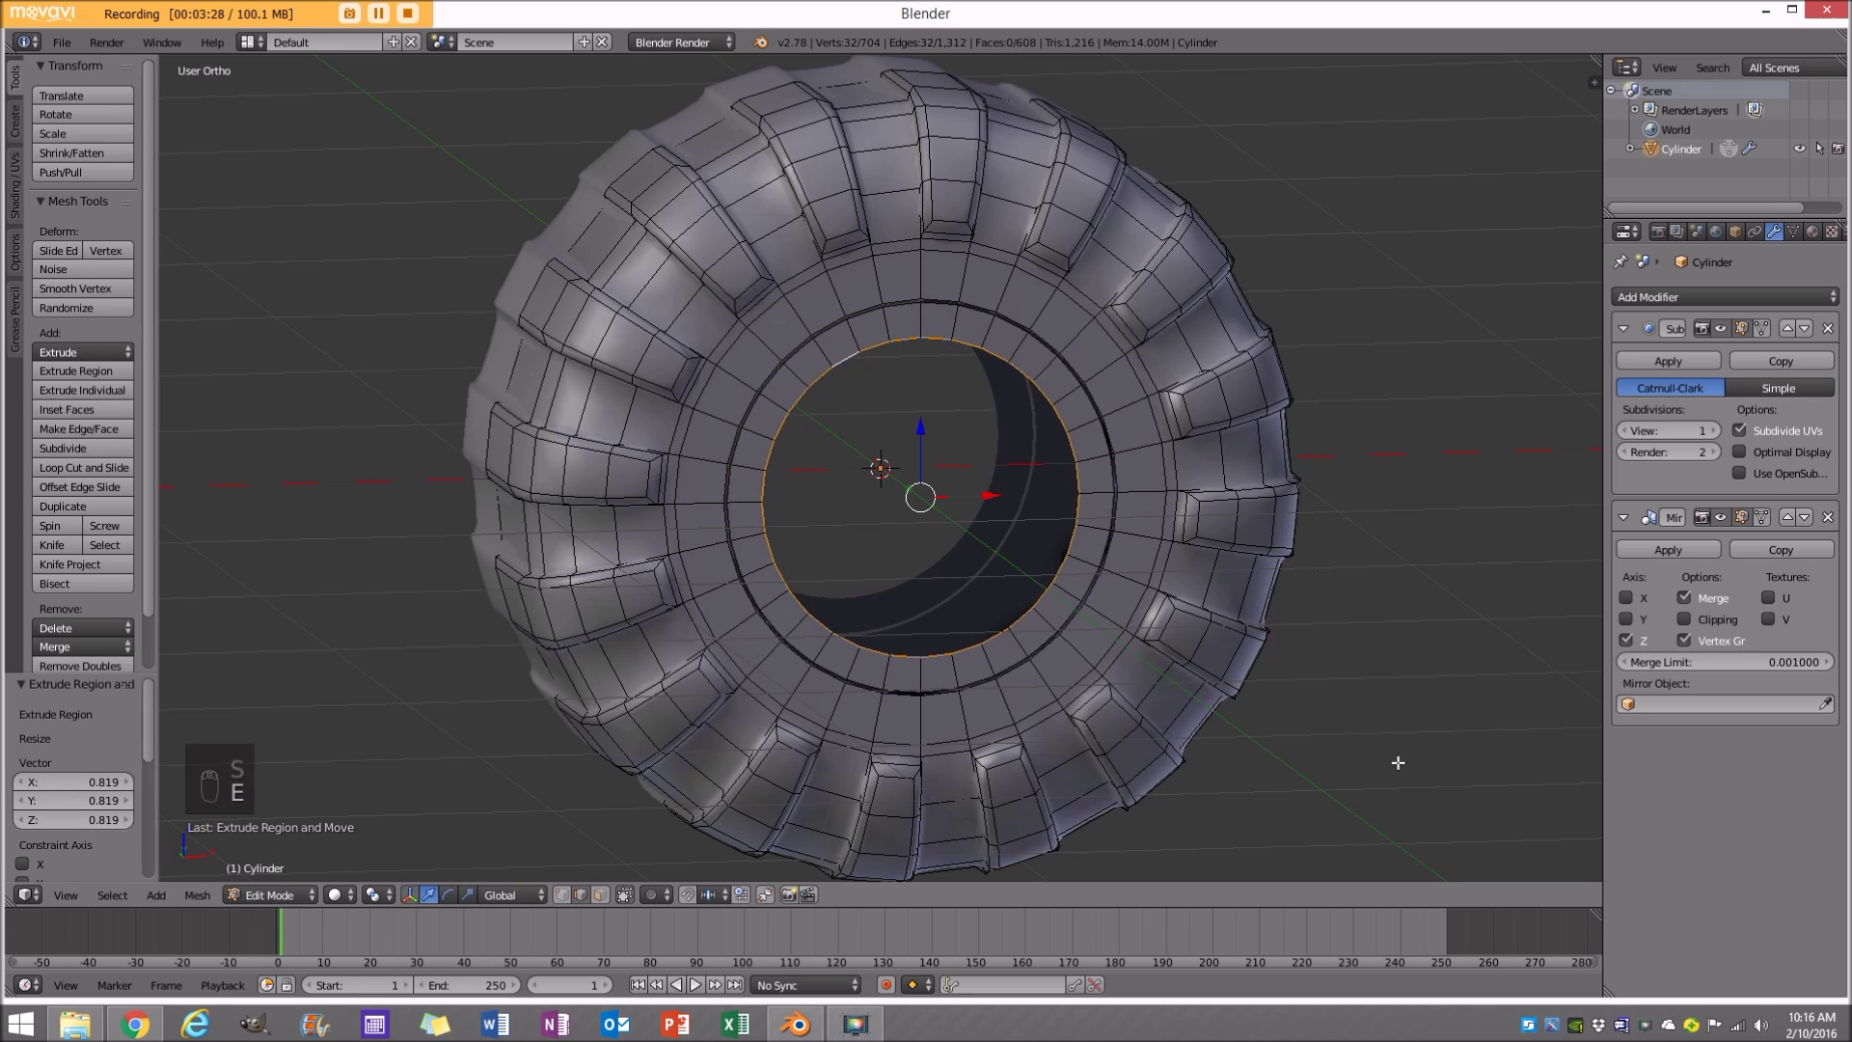
key("e")
key("s")
left_click(1280, 639)
key("e")
key("s")
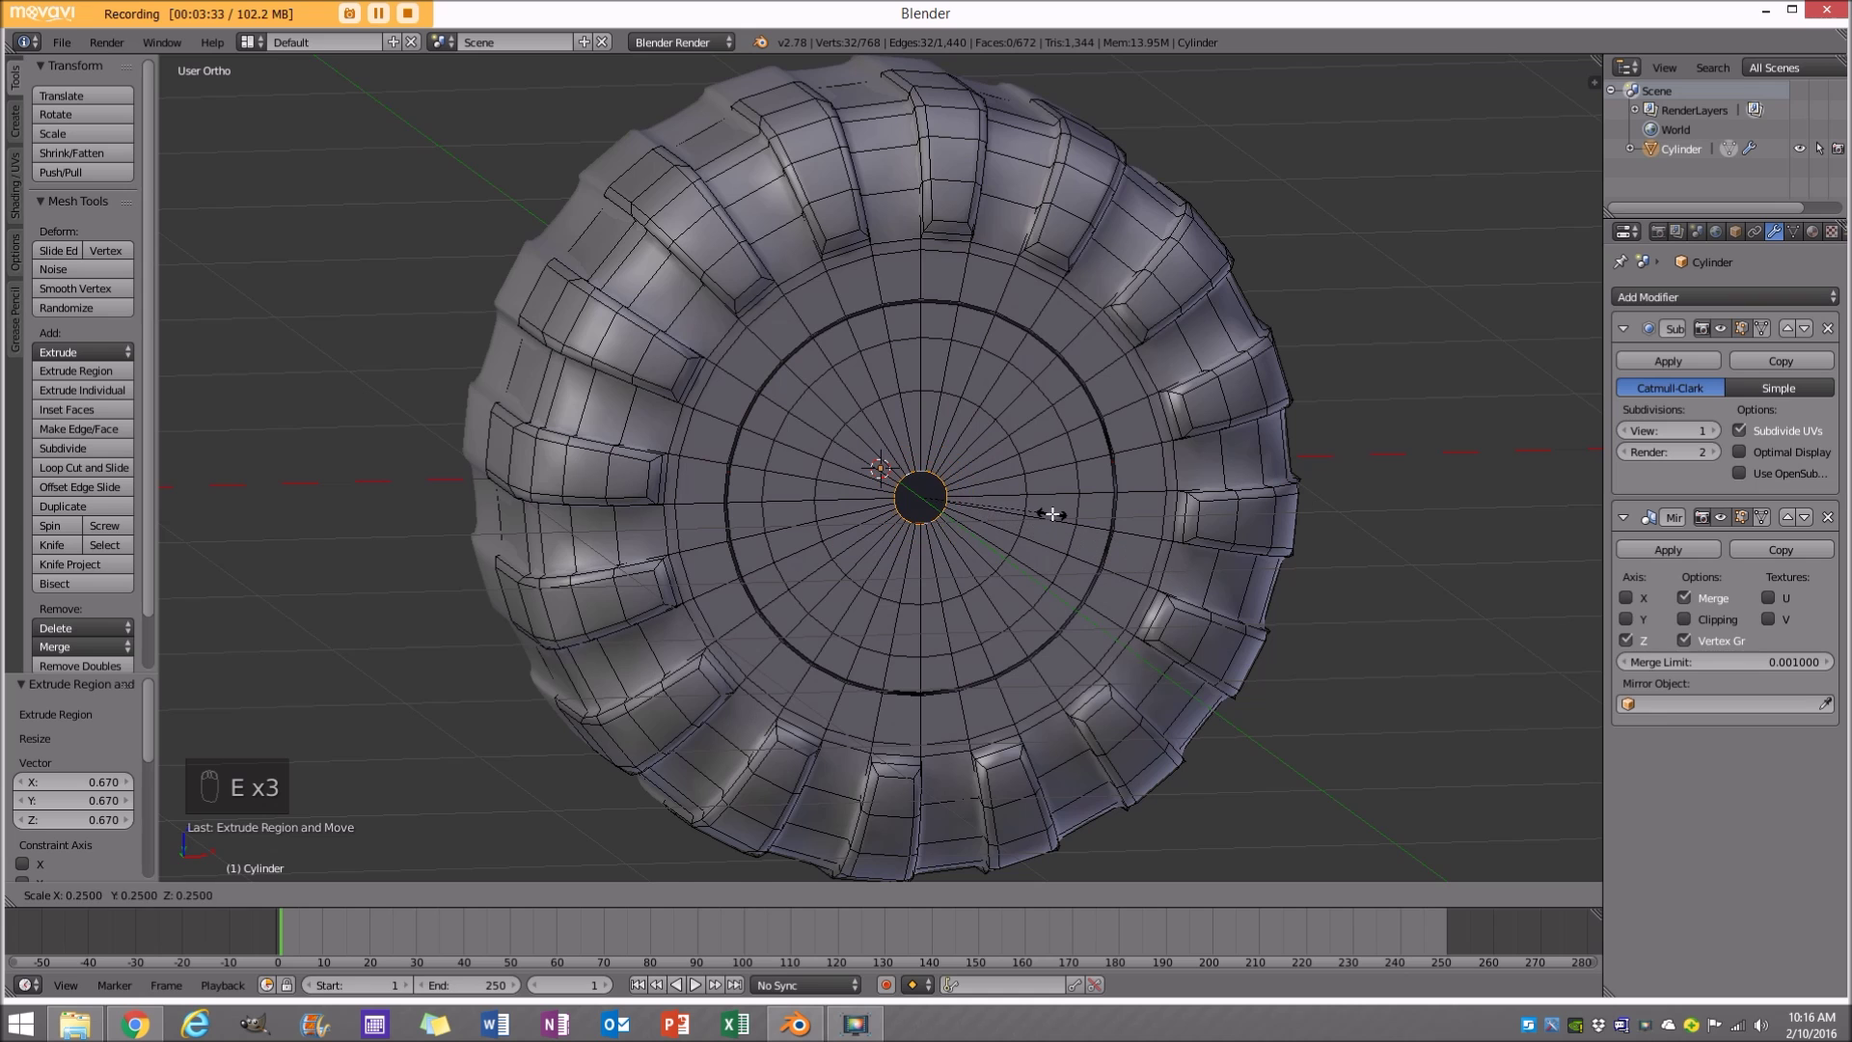
left_click(1053, 514)
key("f")
middle_click_drag(1052, 515, 1201, 641)
key("a")
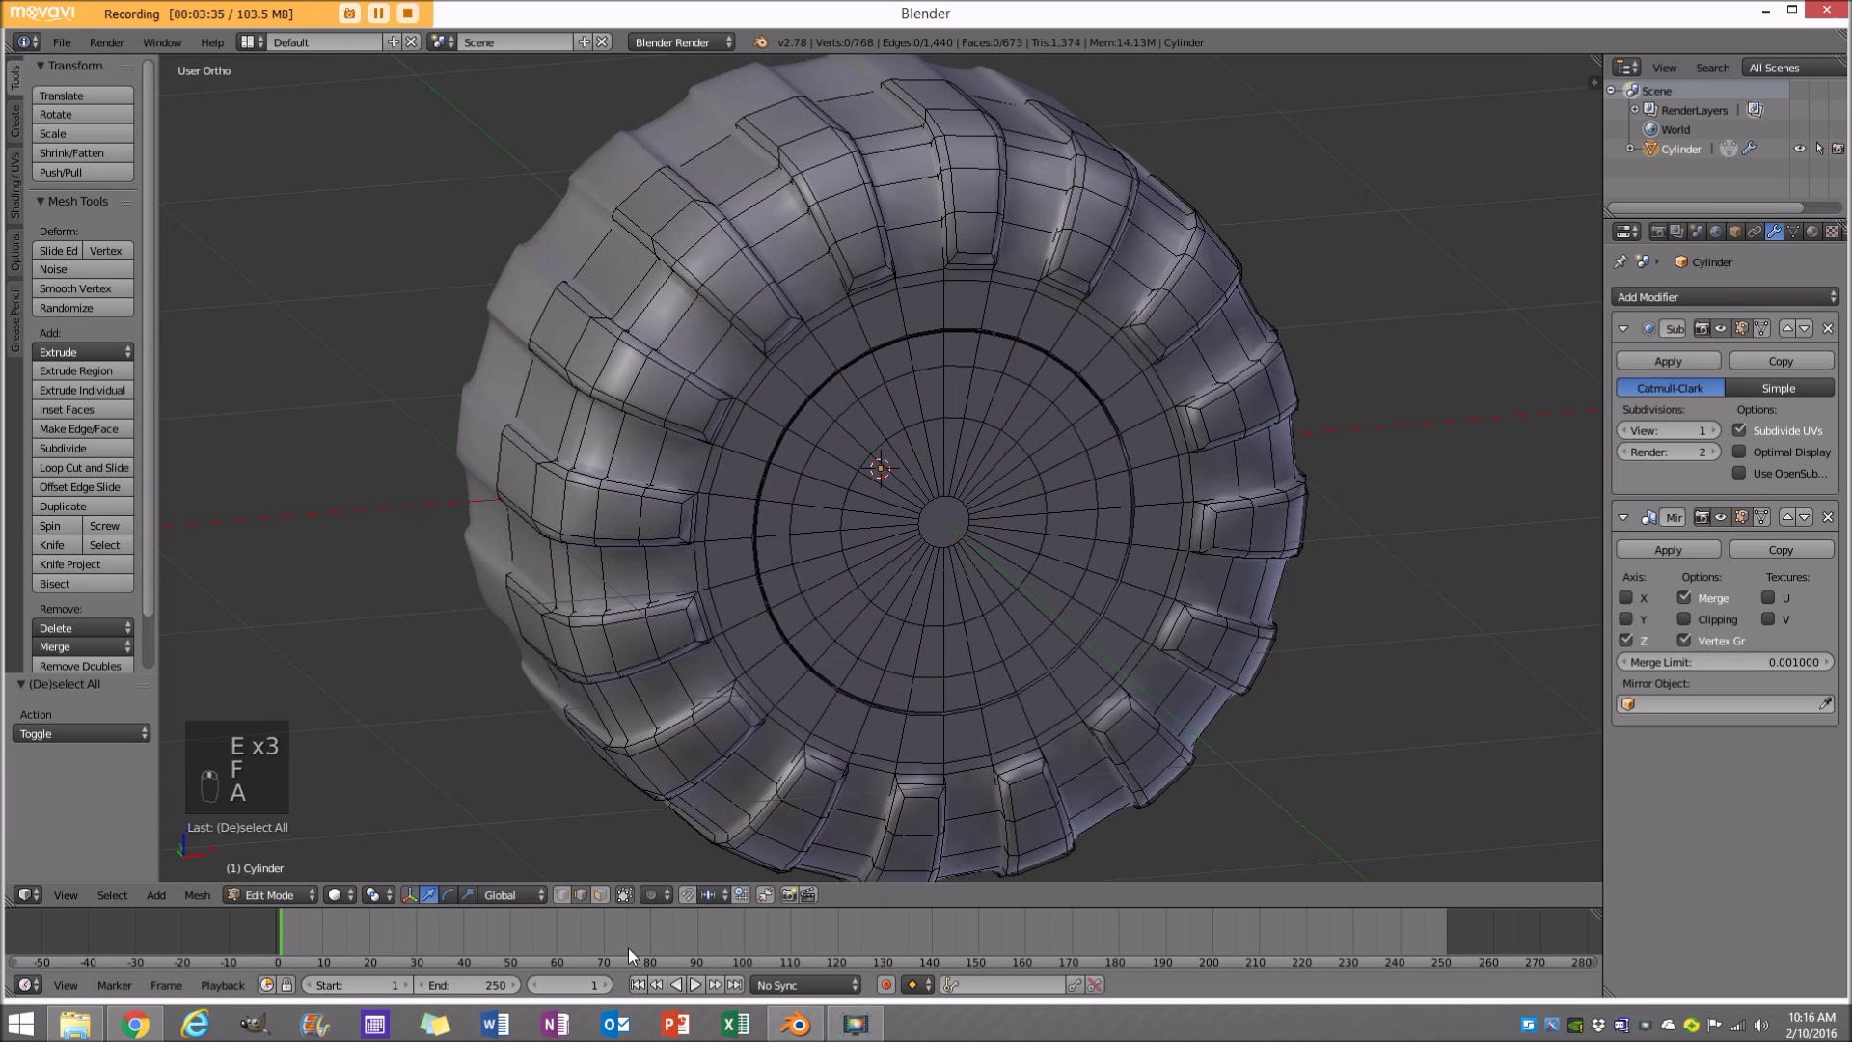
In face select mode, extrude a full ring of hub faces outward by 0.072.
left_click(599, 895)
left_click(844, 422, "alt")
middle_click_drag(844, 422, 968, 543)
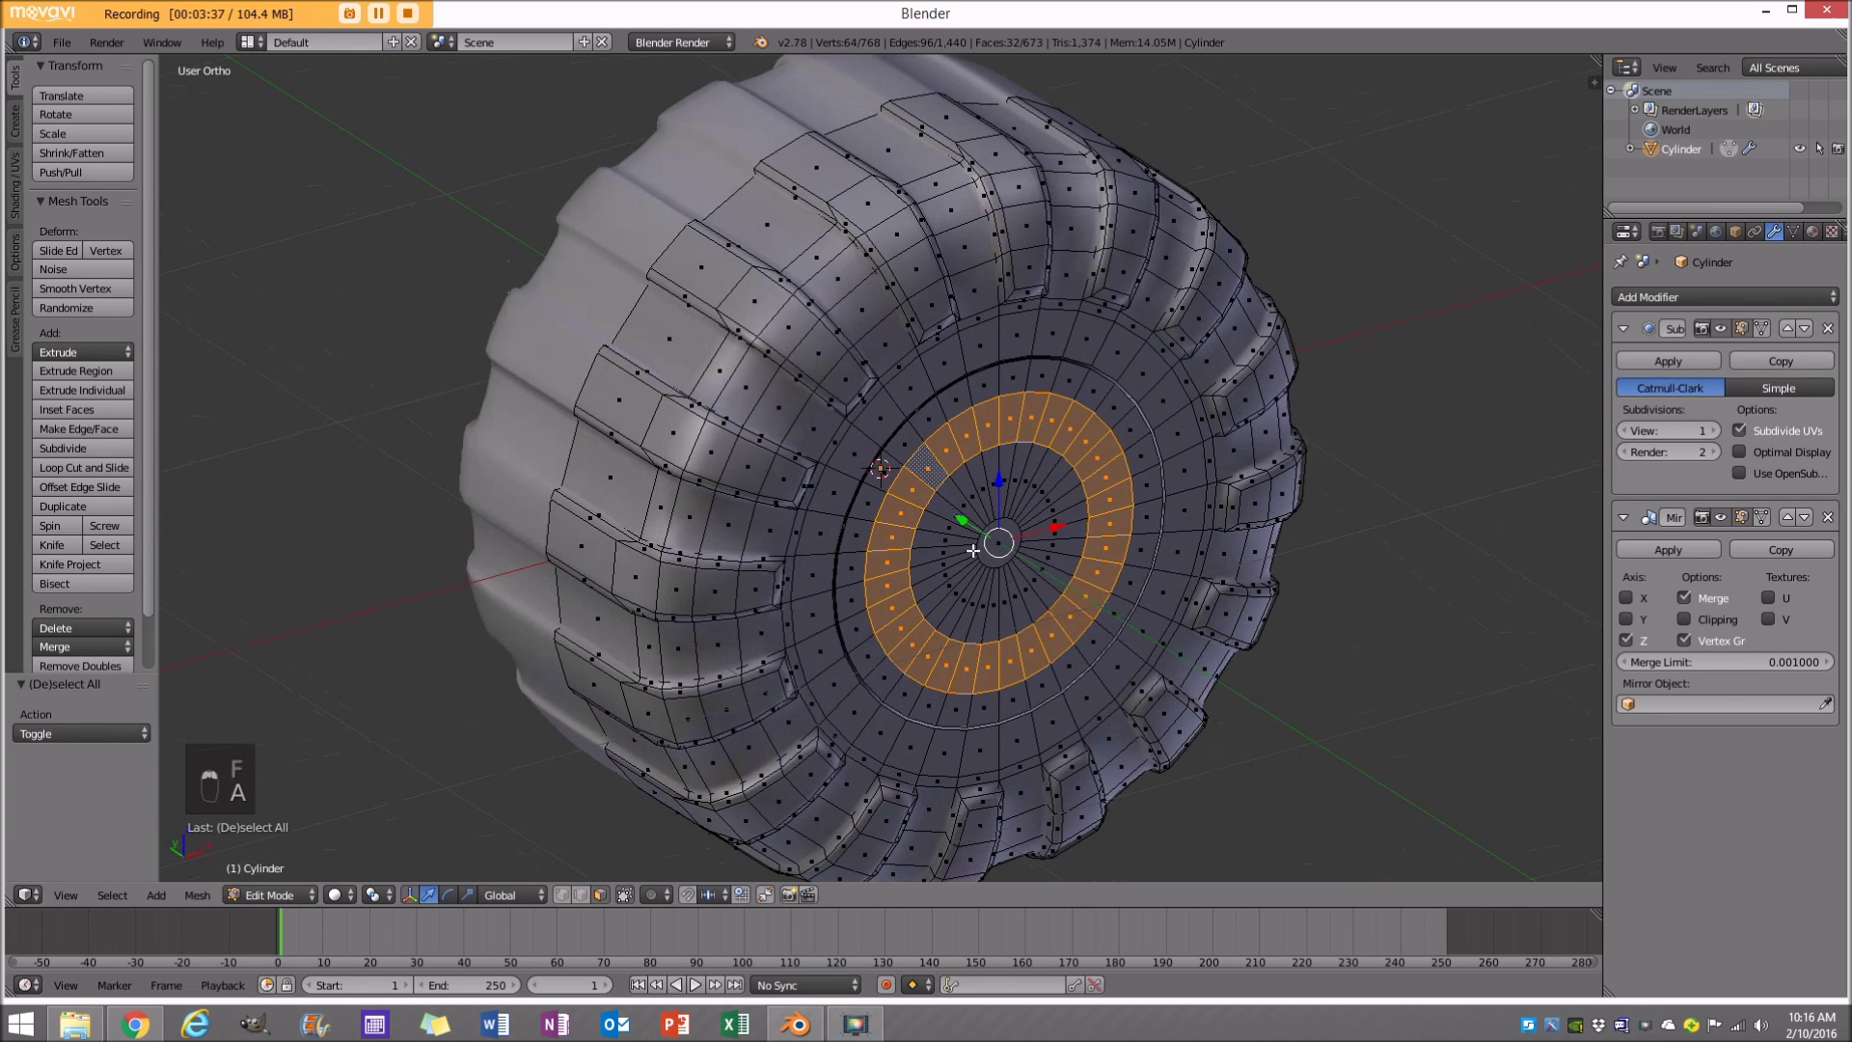
key("e")
left_click(829, 714)
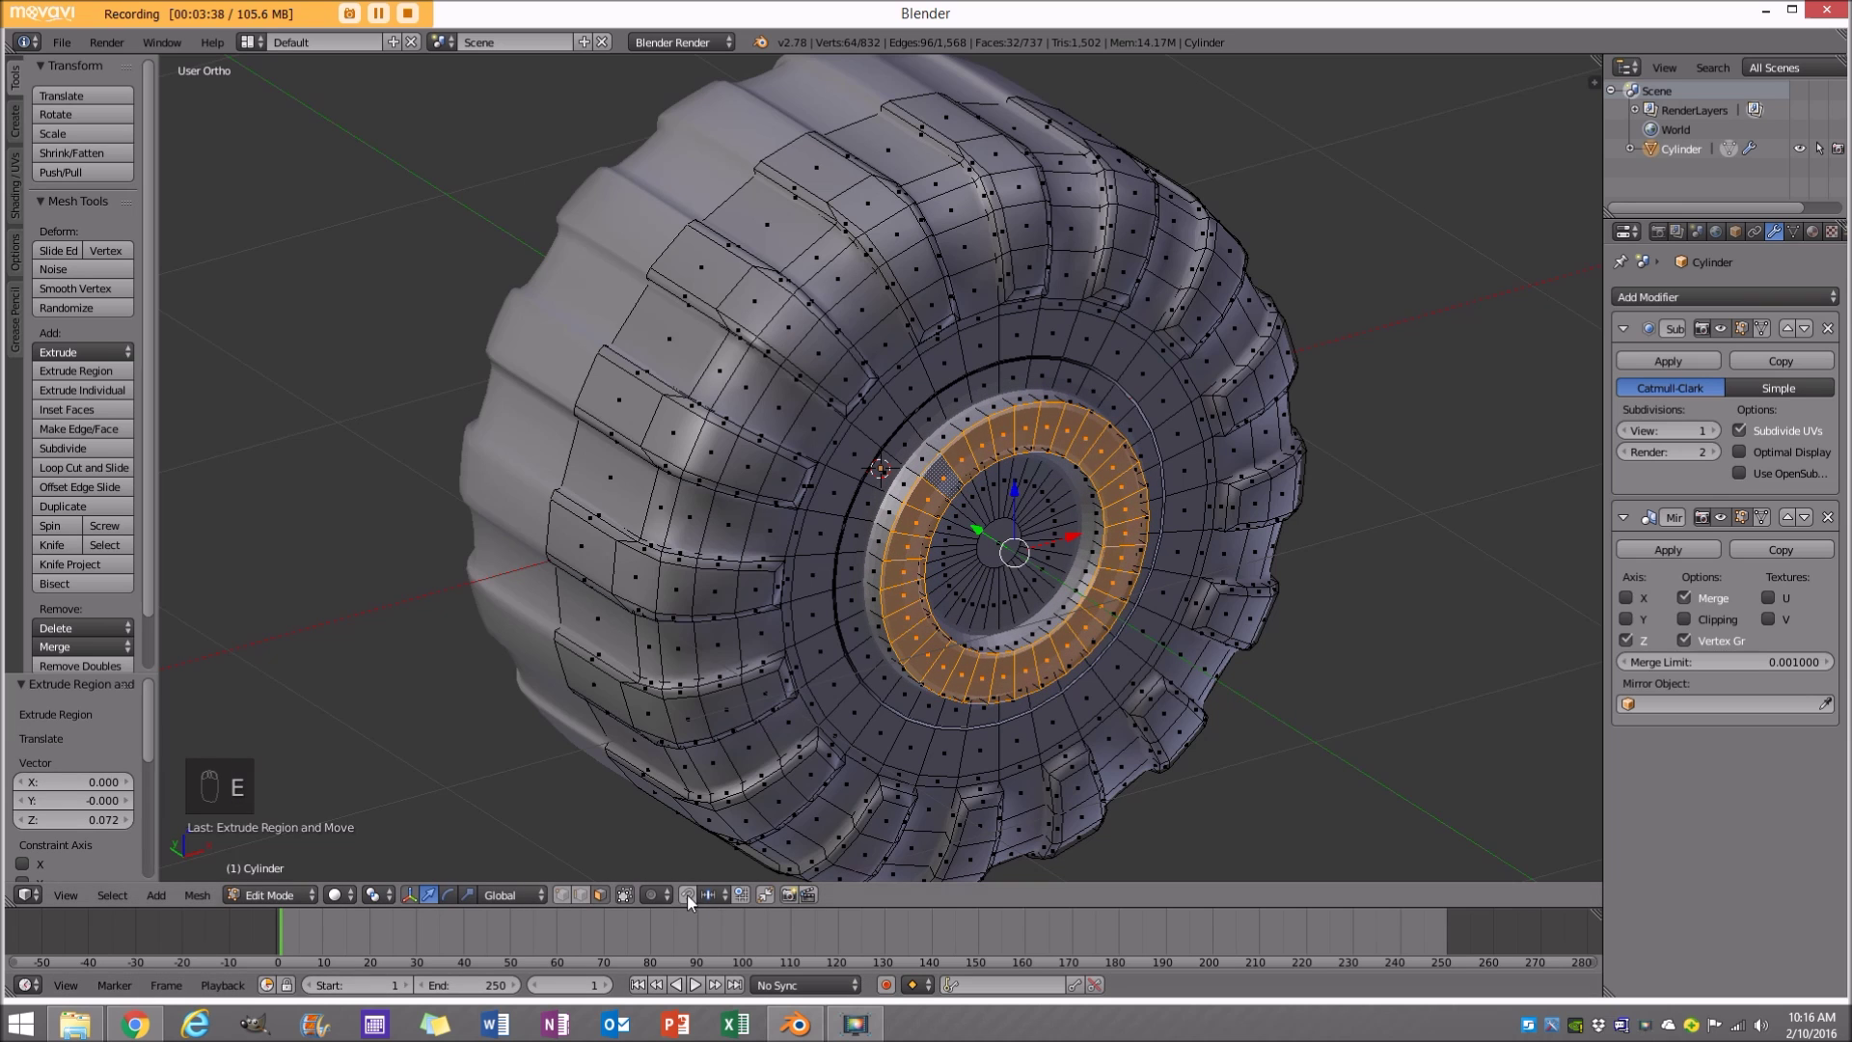
In edge select mode, slide the edge loop just outside the raised hub ring by about -0.29.
left_click(580, 895)
key("a")
key("z")
key("z")
middle_click_drag(849, 424, 935, 470)
key("z")
key("g")
key("g")
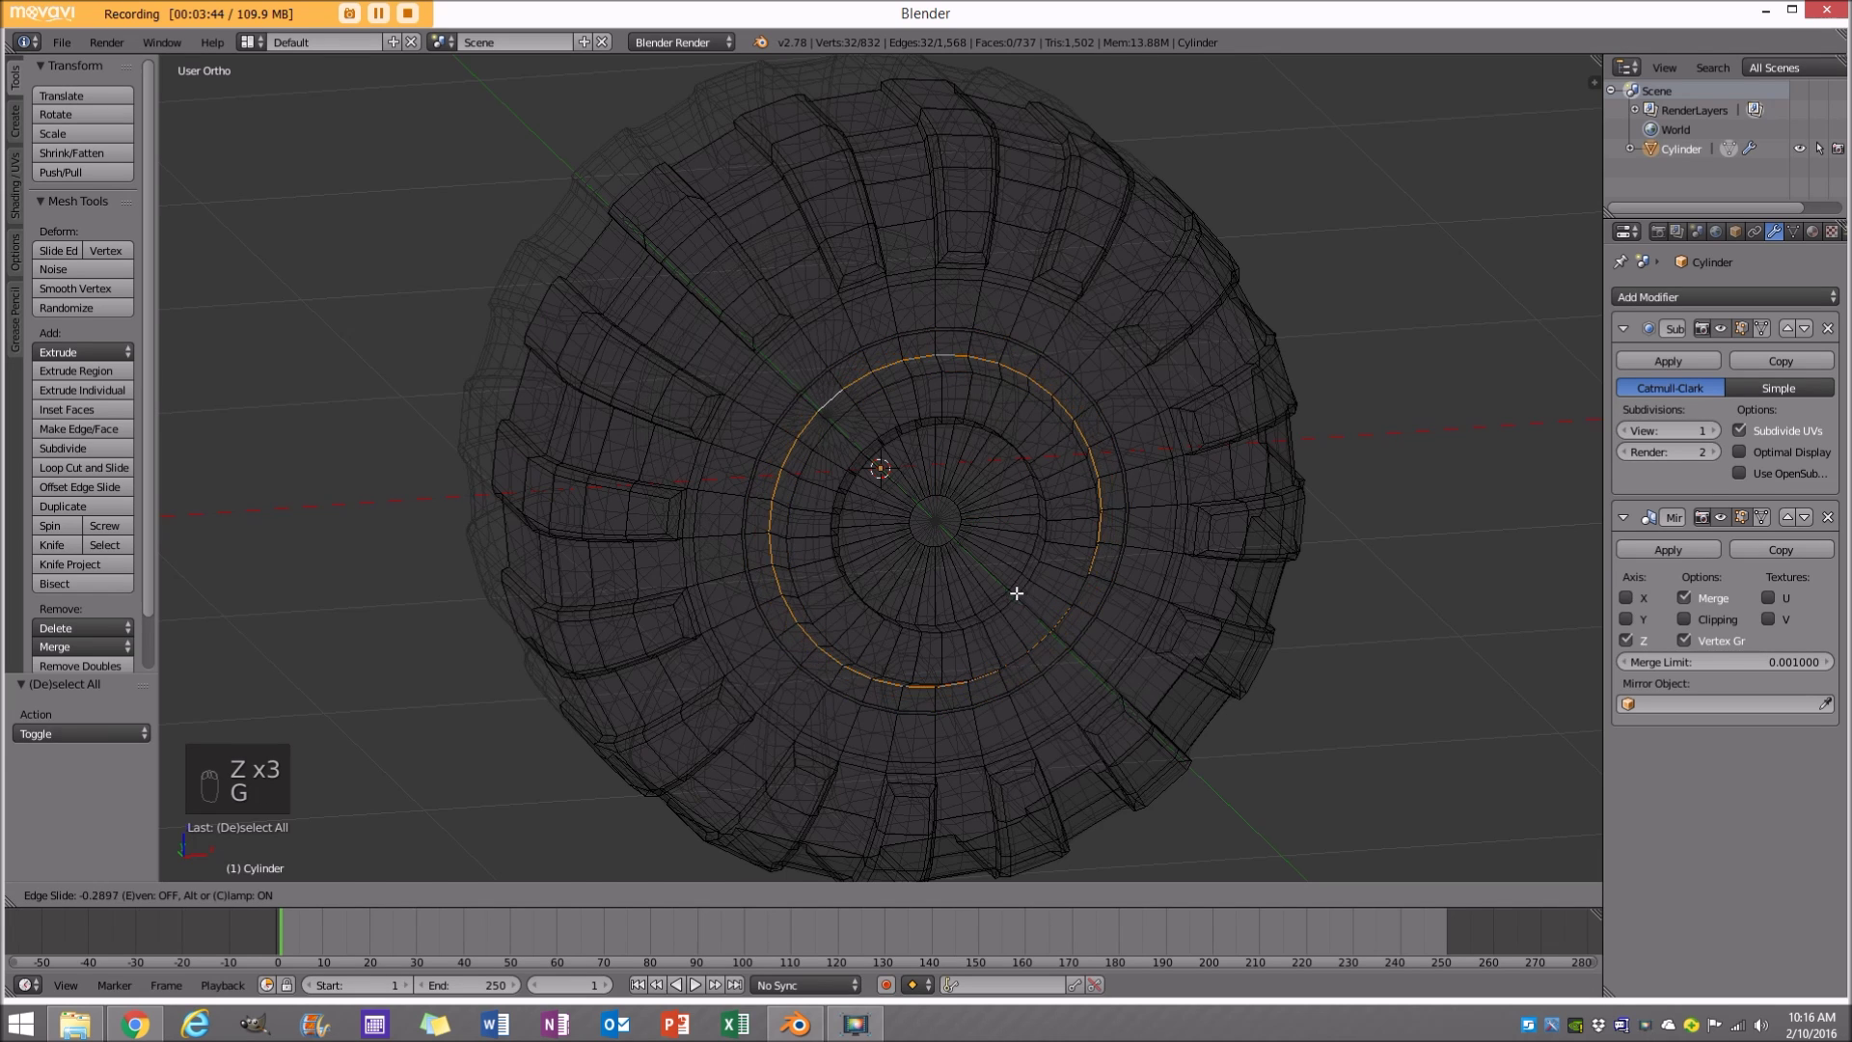
left_click(1014, 592)
Slide the edge loop inside the raised hub ring toward the hub centre by about -0.39.
key("z")
middle_click_drag(1014, 591, 758, 405)
key("a")
right_click(744, 402, "alt")
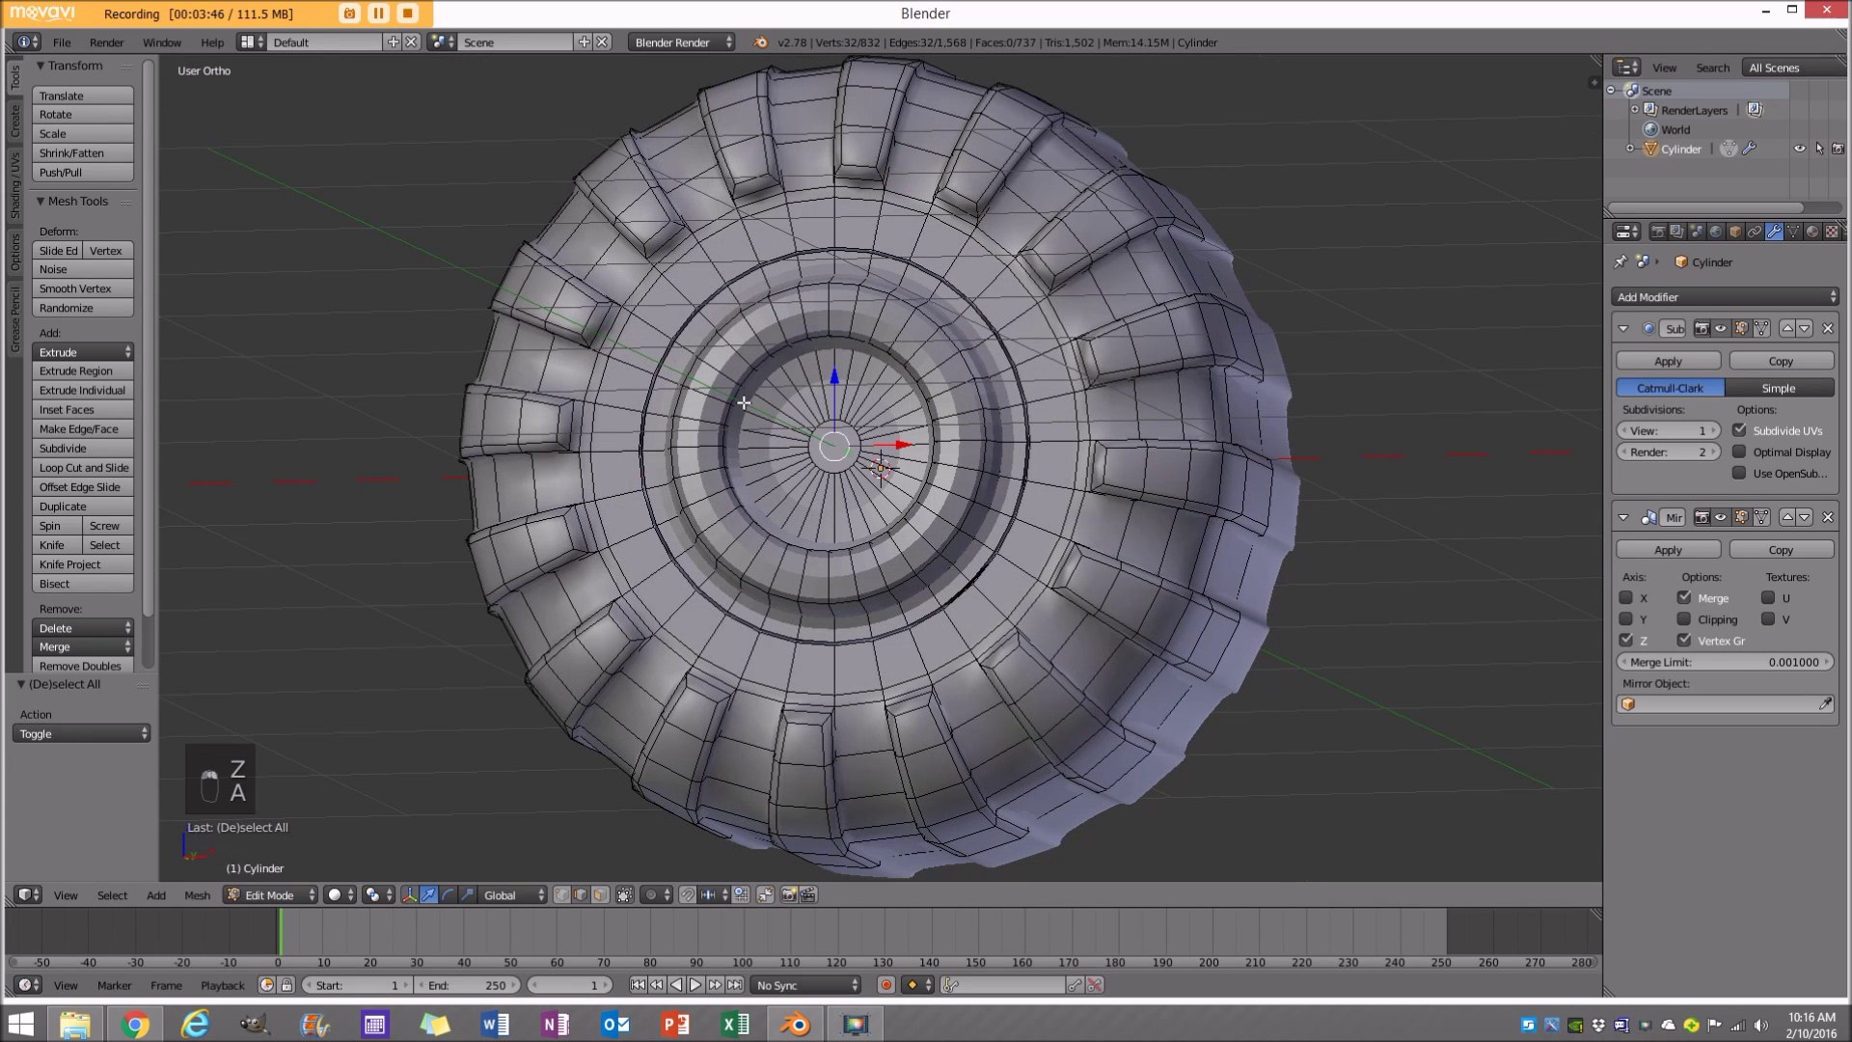
key("g")
key("g")
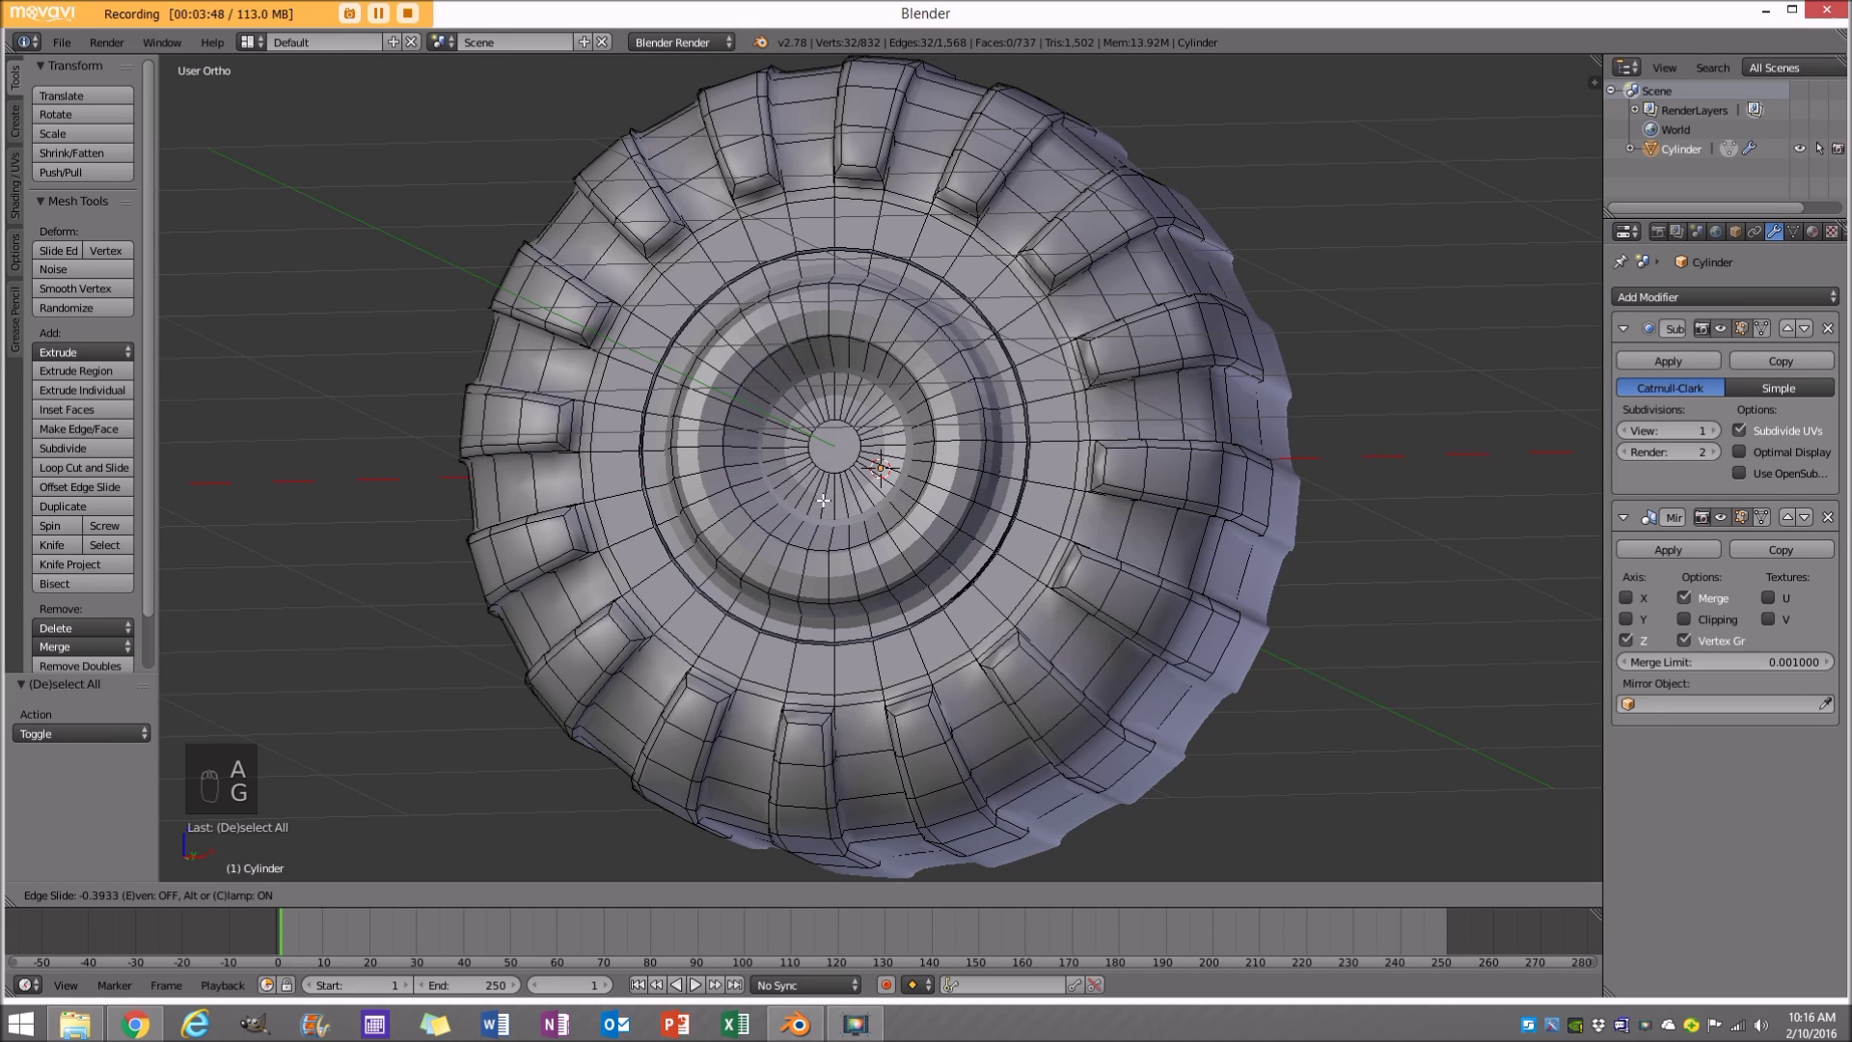
left_click(830, 505)
Apply smooth shading to the wheel in Object Mode.
middle_click_drag(830, 504, 958, 507)
key("Tab")
scroll(962, 472, "down", 3)
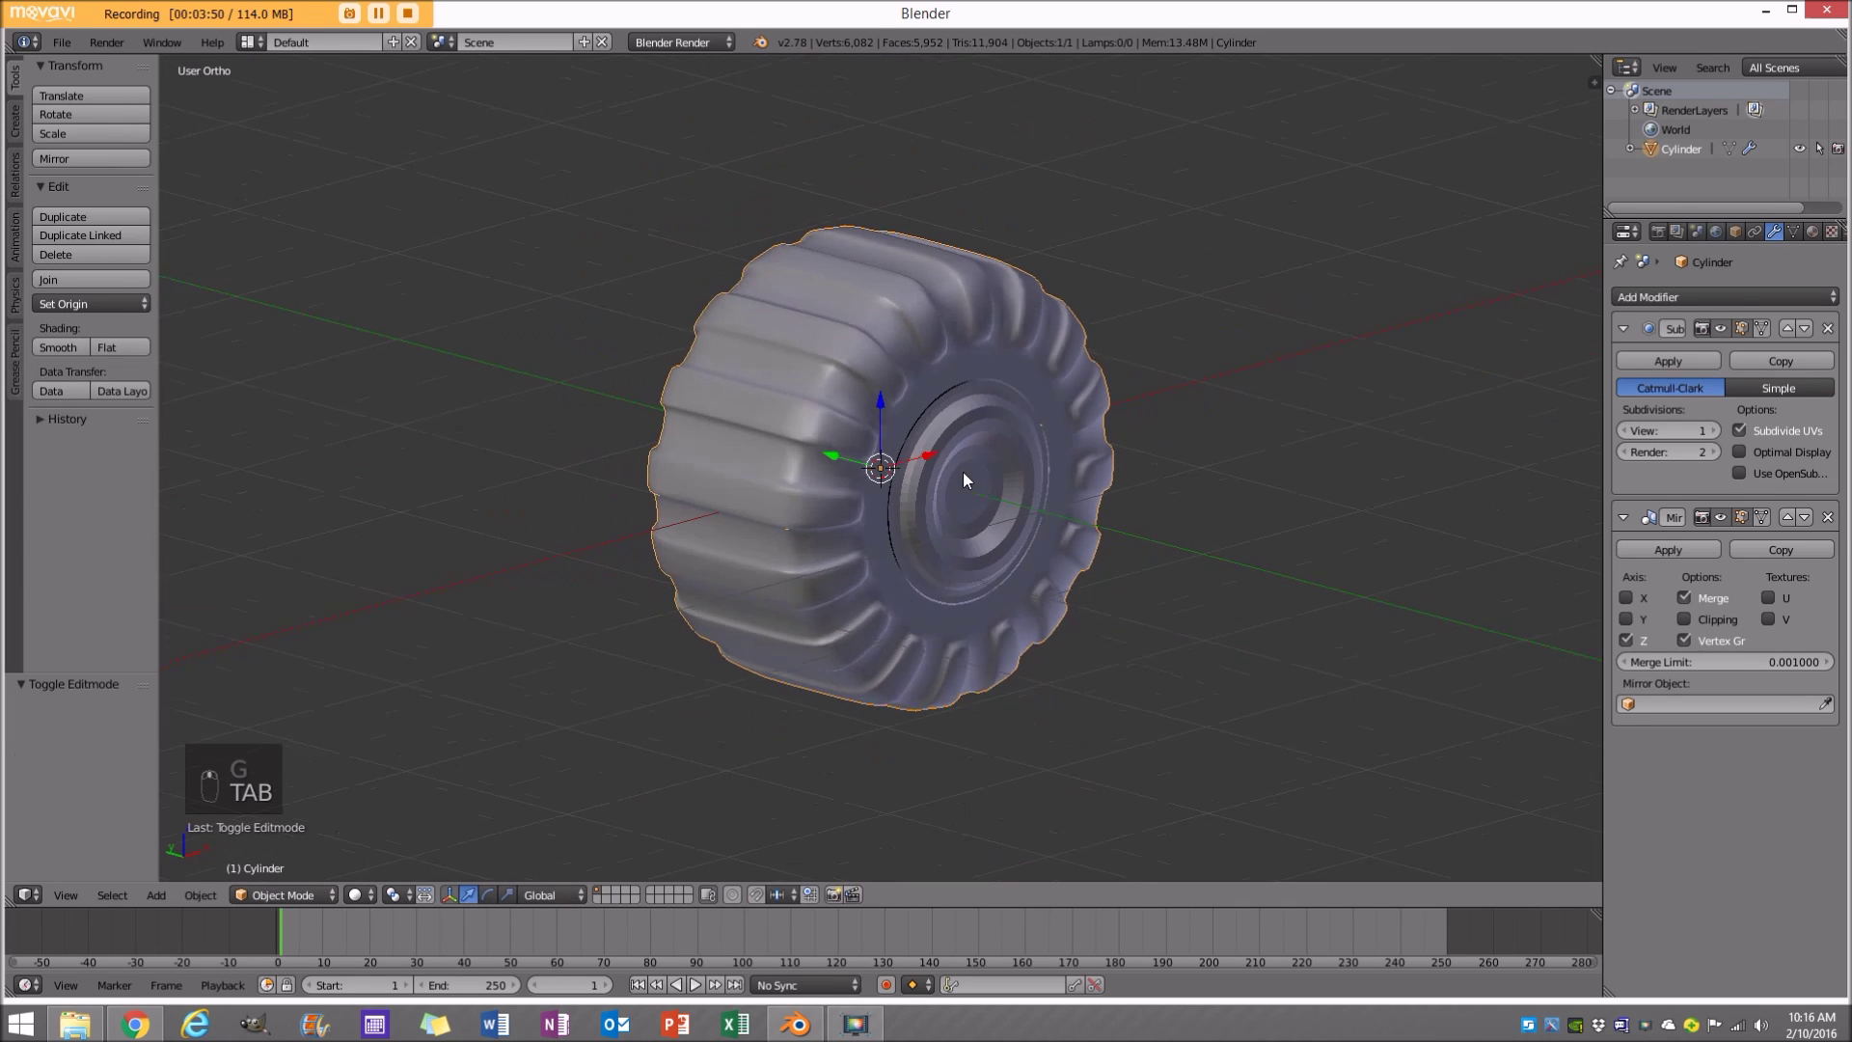
left_click(58, 348)
middle_click_drag(990, 488, 929, 498)
Extrude the tire's inner opening edge loop 0.052 along the global Y axis into the wheel.
key("Tab")
middle_click_drag(900, 392, 964, 403)
key("a")
key("a")
key("a")
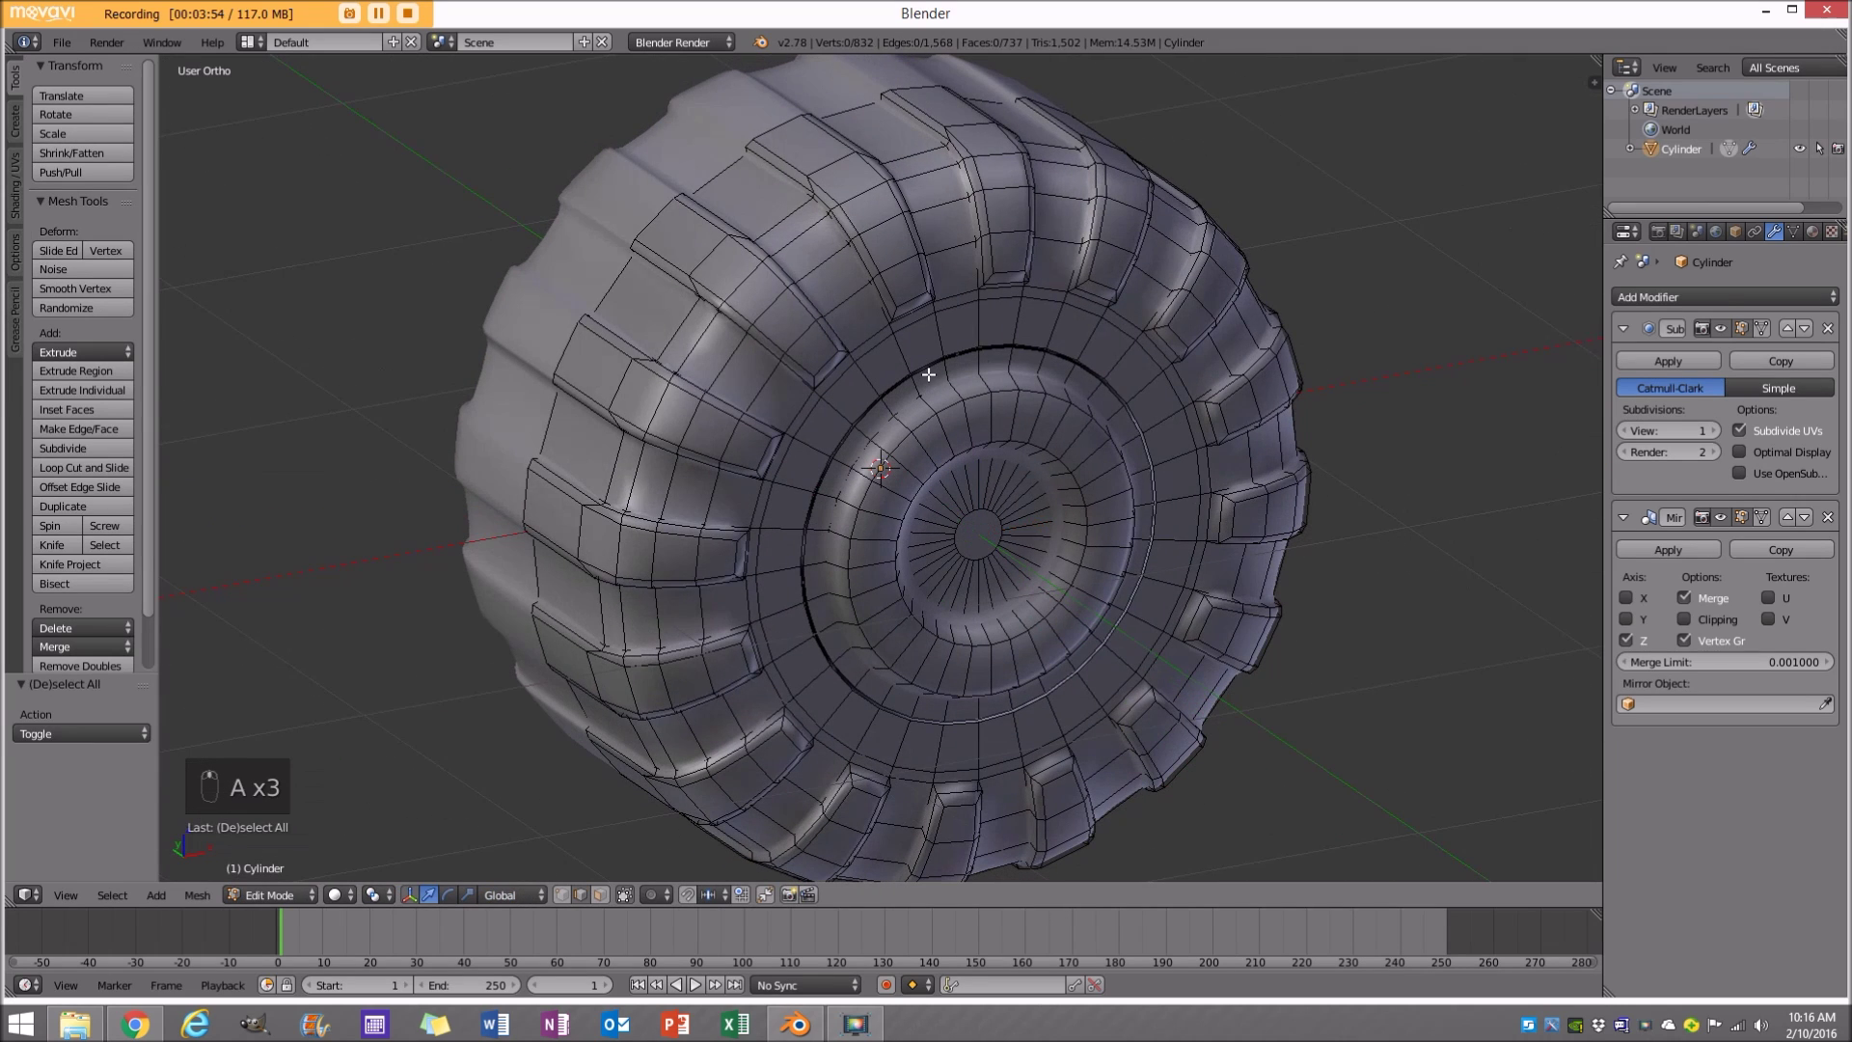
right_click(929, 360, "alt")
scroll(1051, 560, "up", 2)
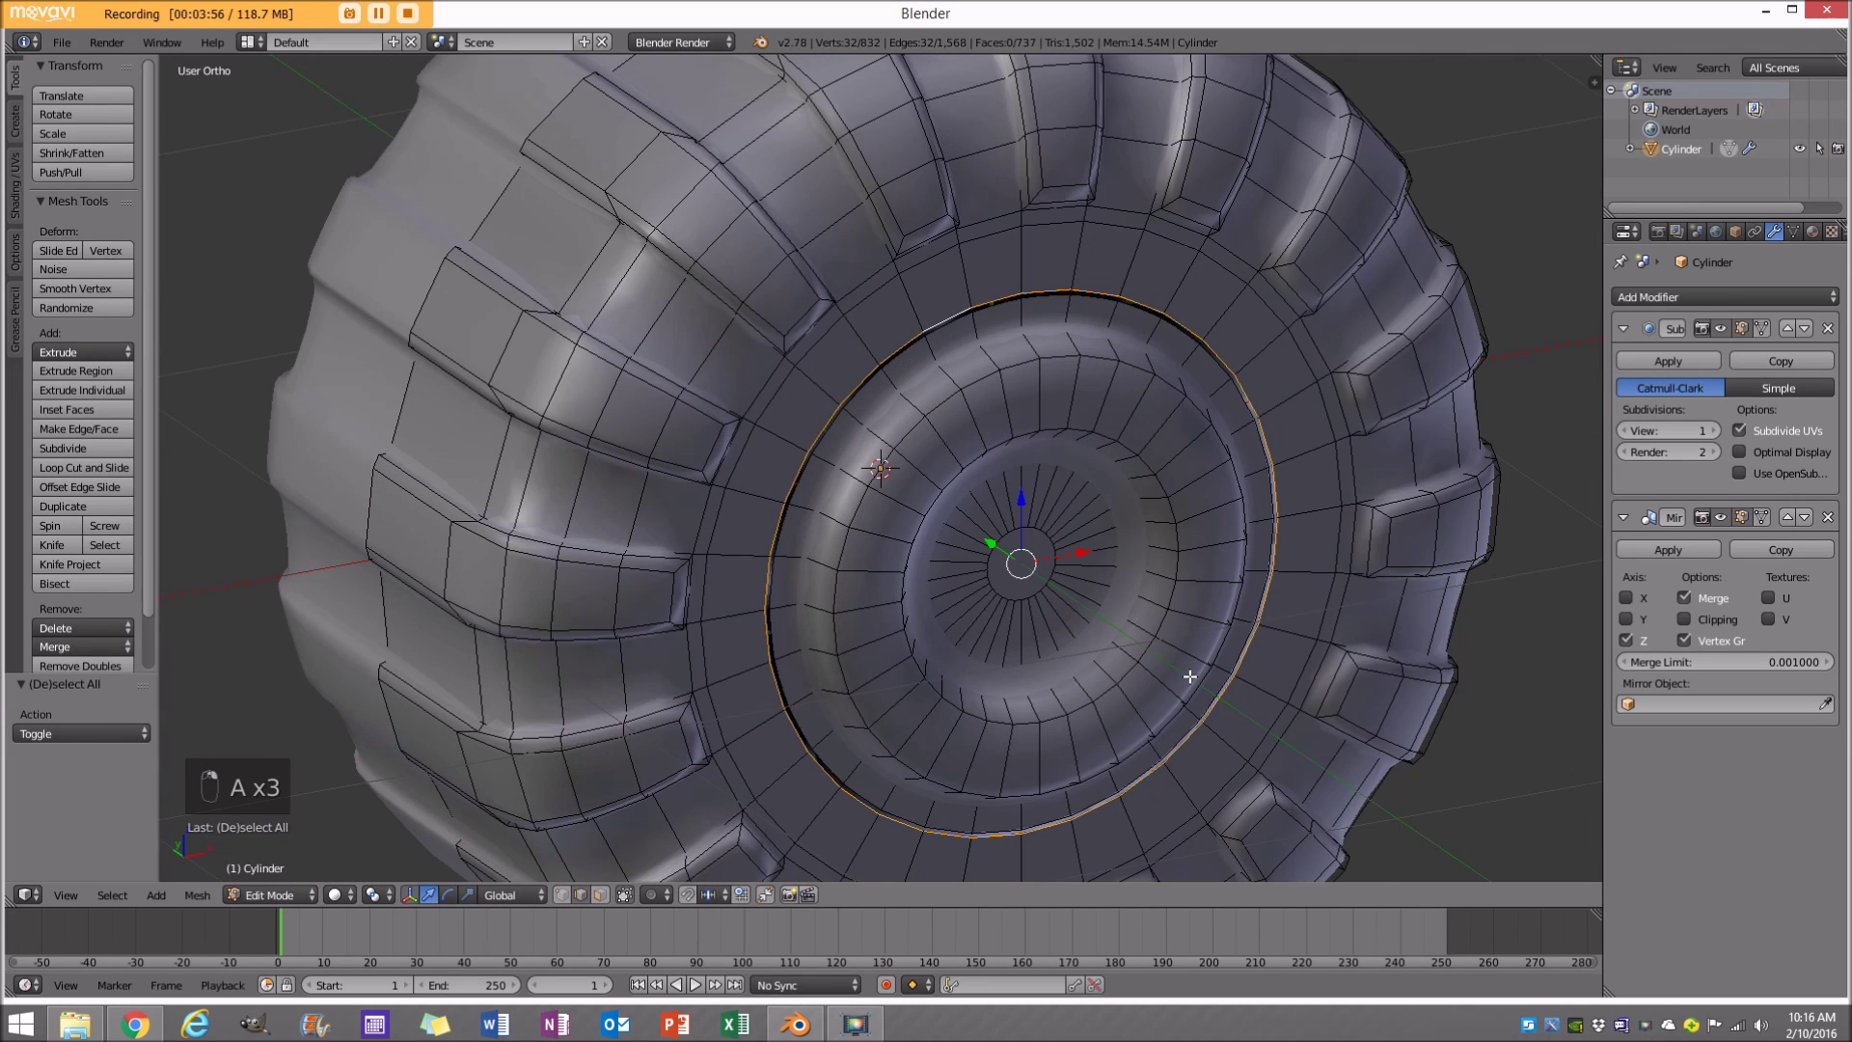
key("e")
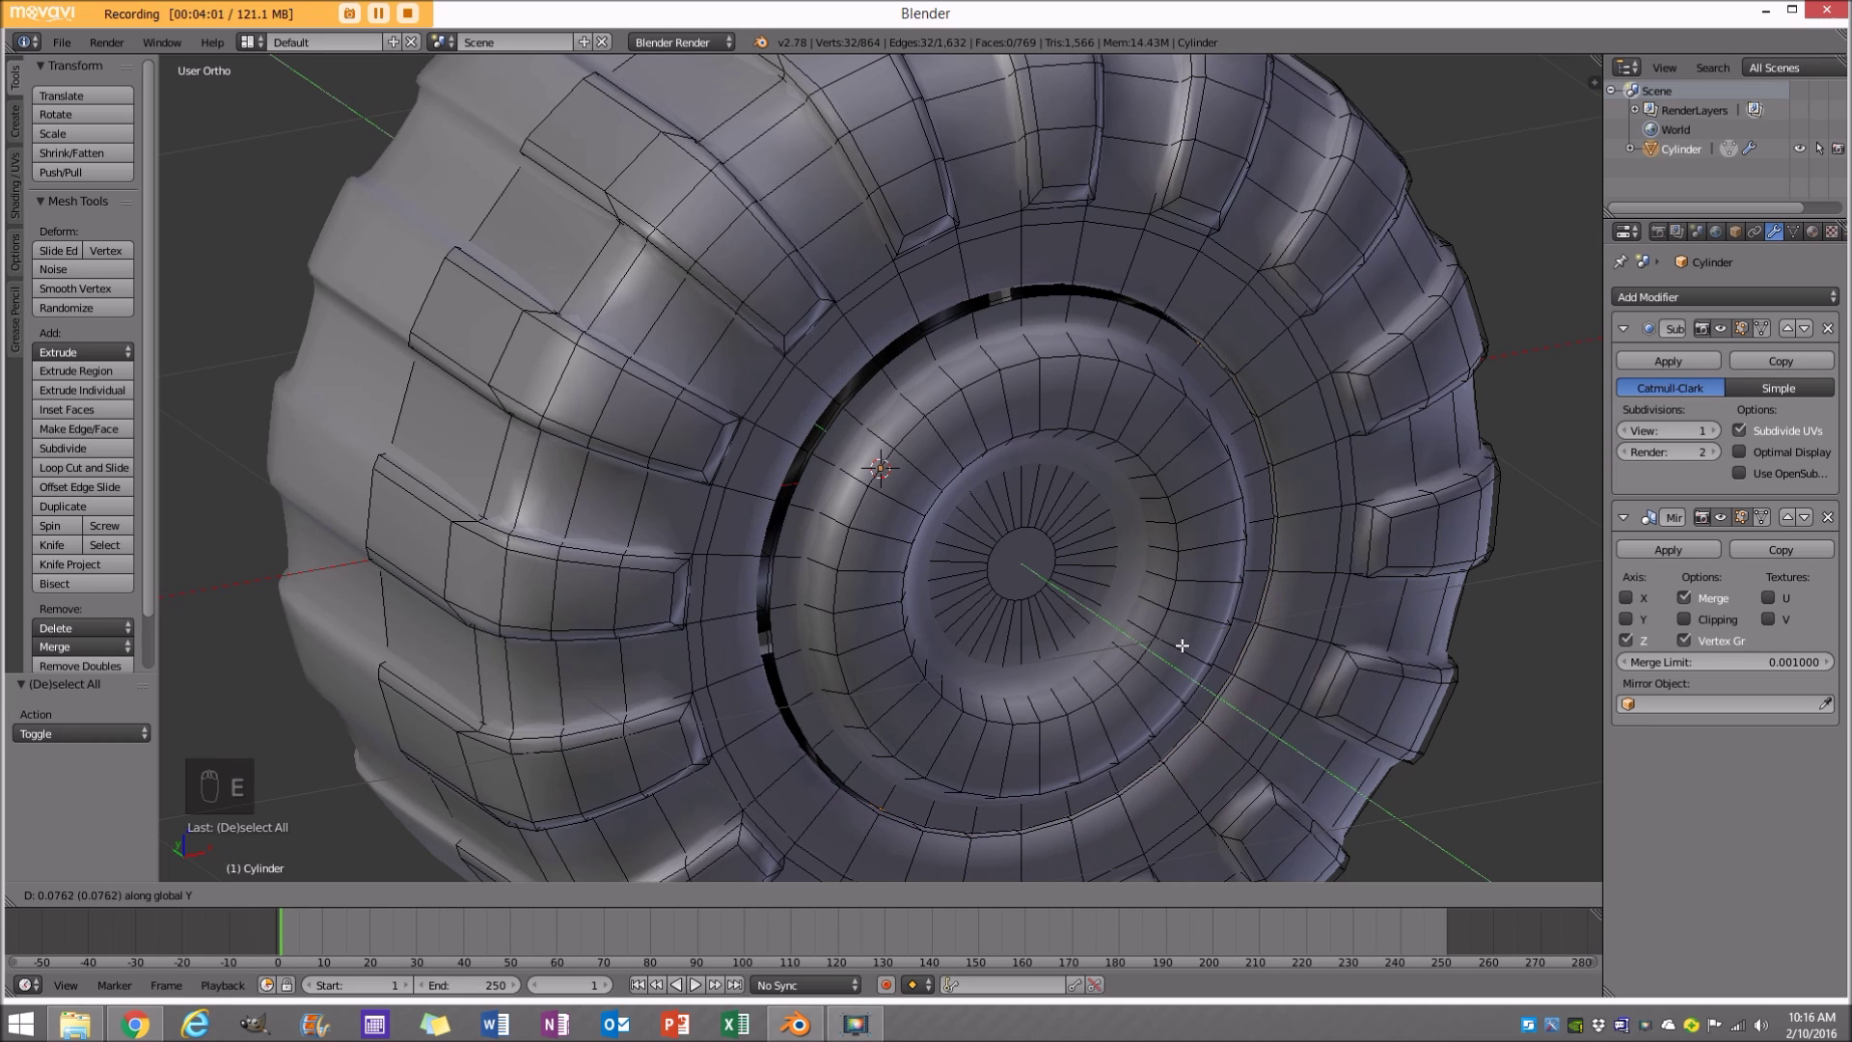
left_click(1187, 651)
Extrude the tire's recessed loop again, scale it inward to about 0.69 behind the hub, and check the result in Object Mode.
key("e")
key("s")
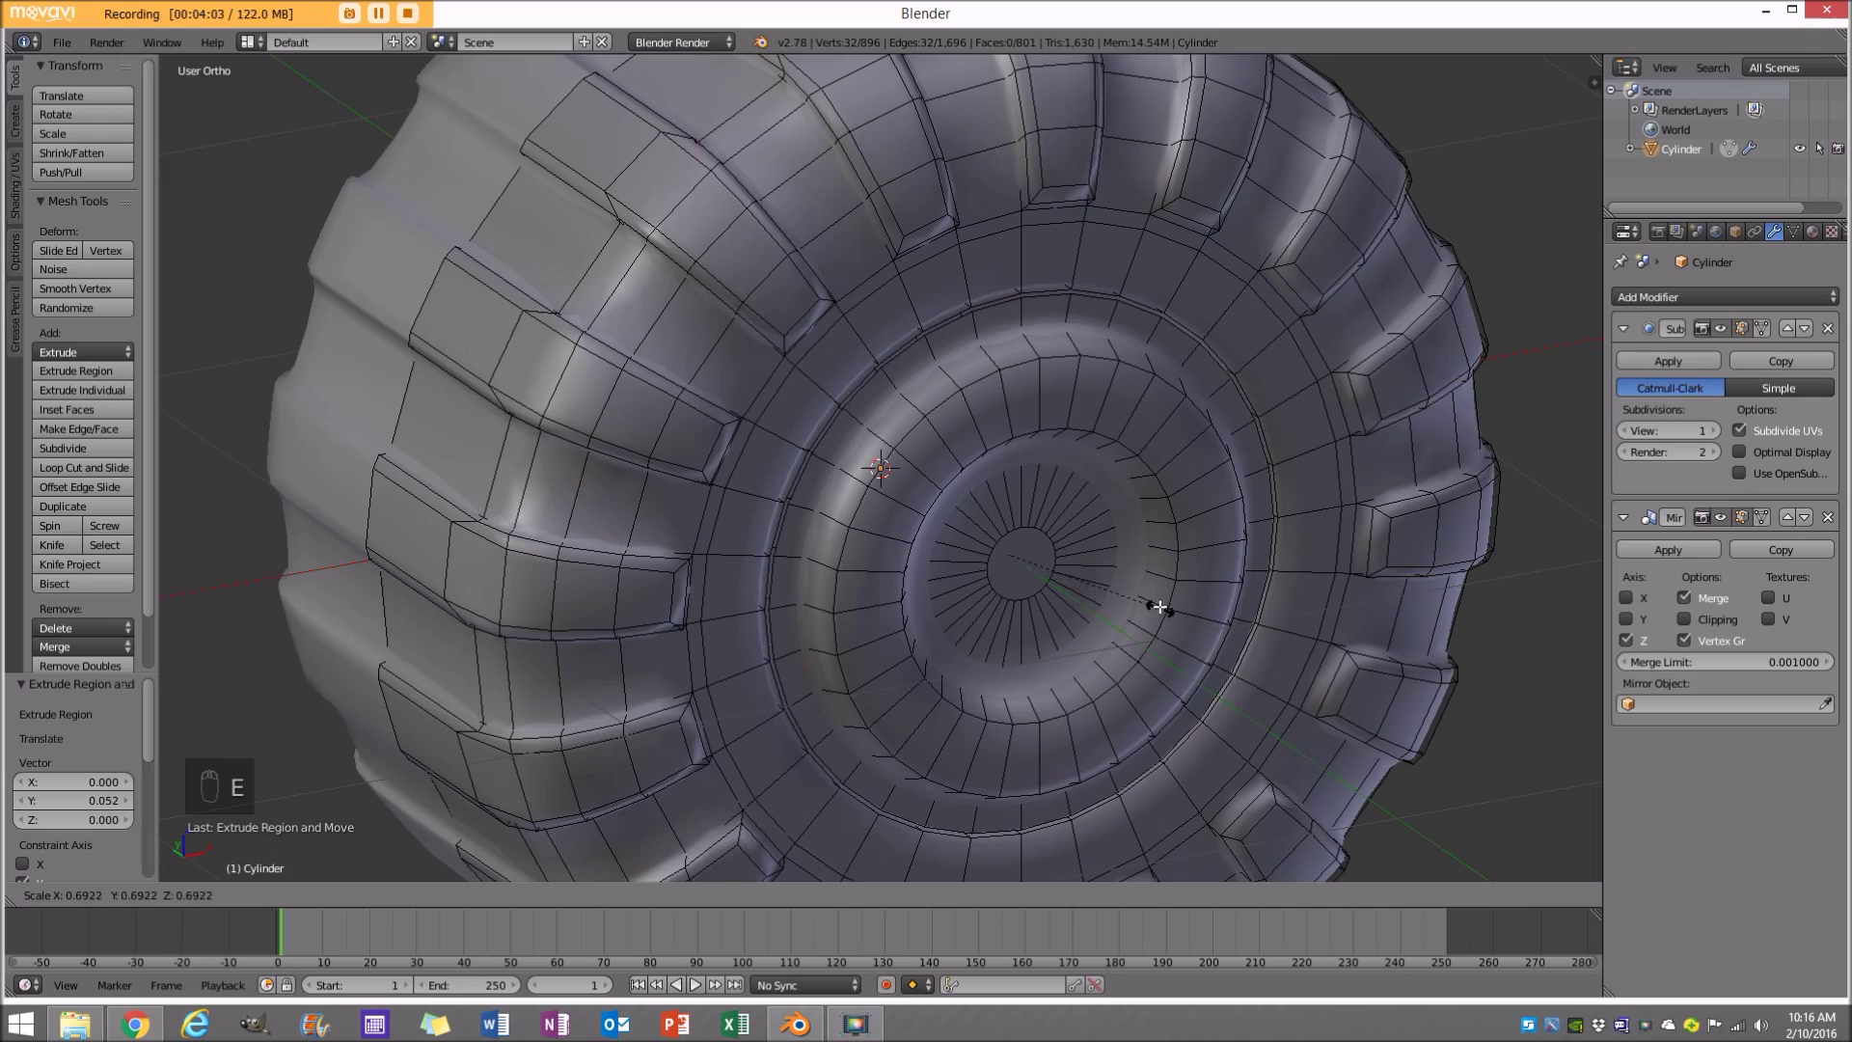
left_click(1156, 606)
key("z")
middle_click_drag(1017, 529, 914, 454)
key("z")
key("Tab")
key("Tab")
Select the hub's outer edge loop and extrude it 0.036 along the global Y axis into the wheel.
right_click(913, 454)
key("ctrl+l")
middle_click_drag(914, 454, 986, 383)
key("a")
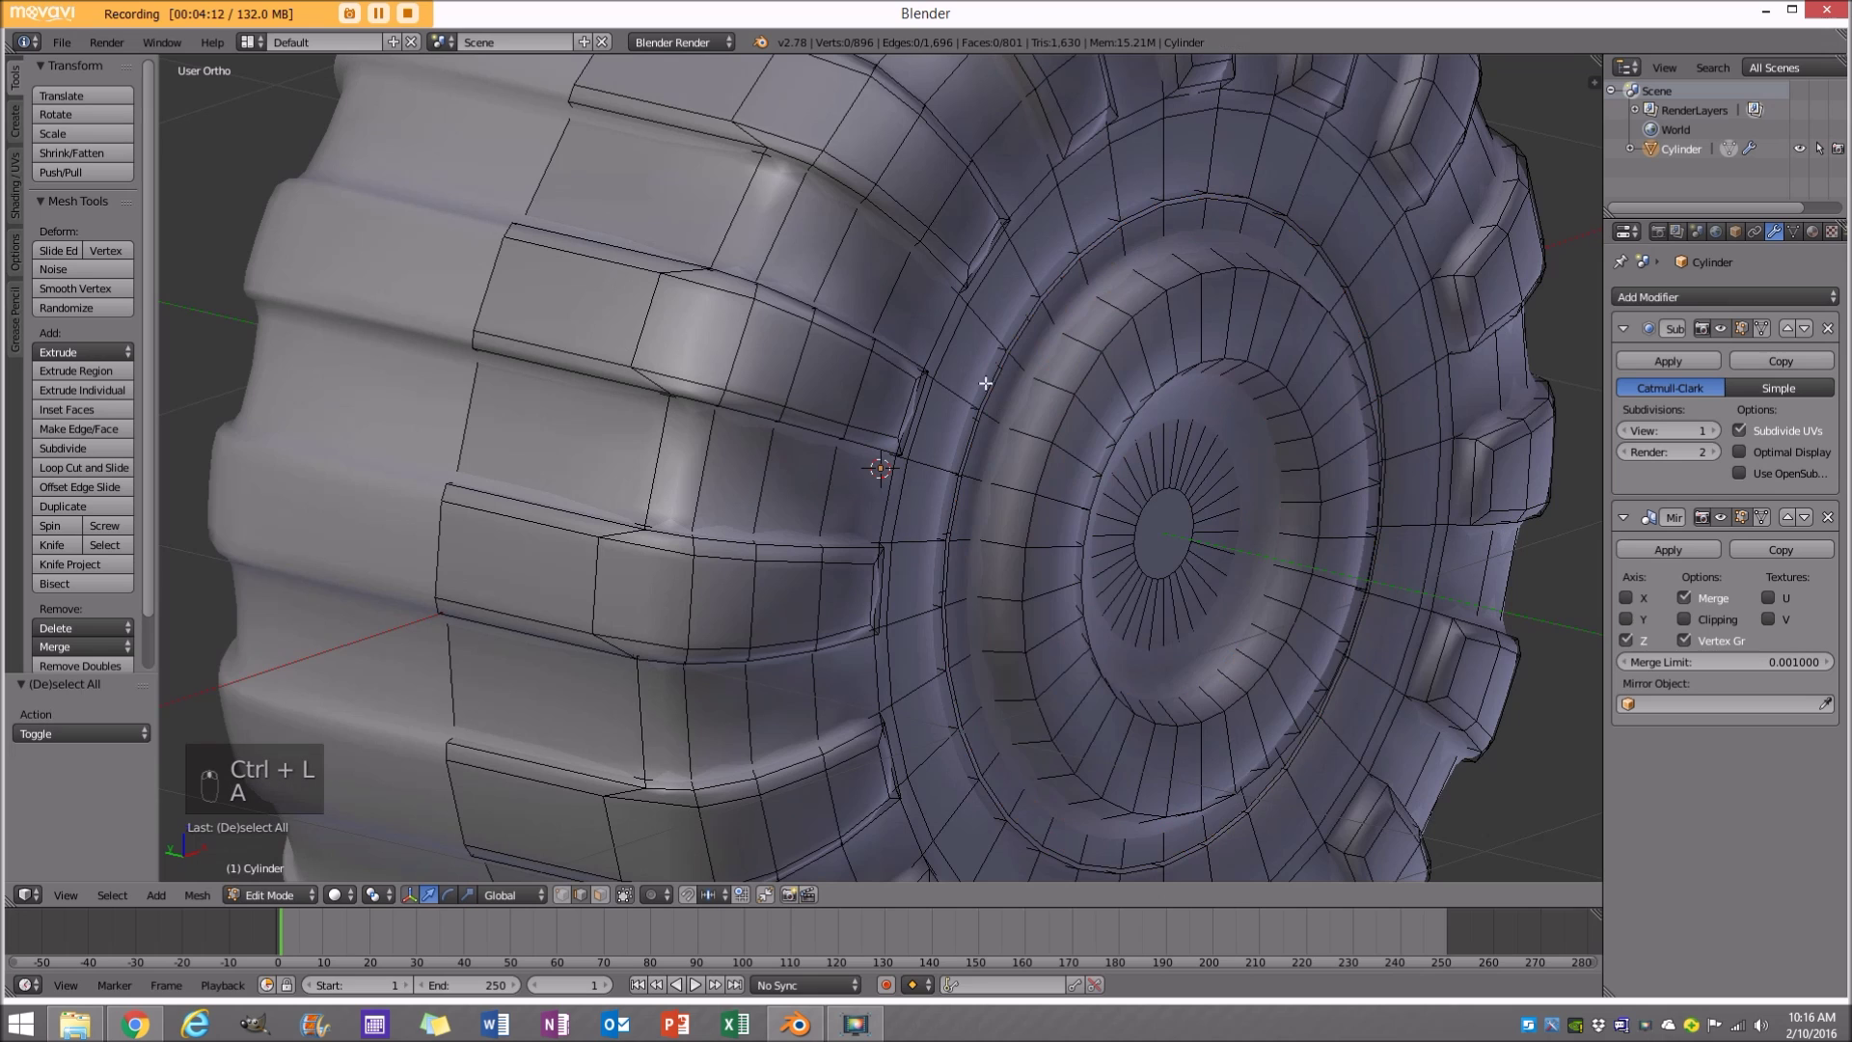
right_click(998, 378, "alt")
key("r")
right_click(1146, 503)
key("e")
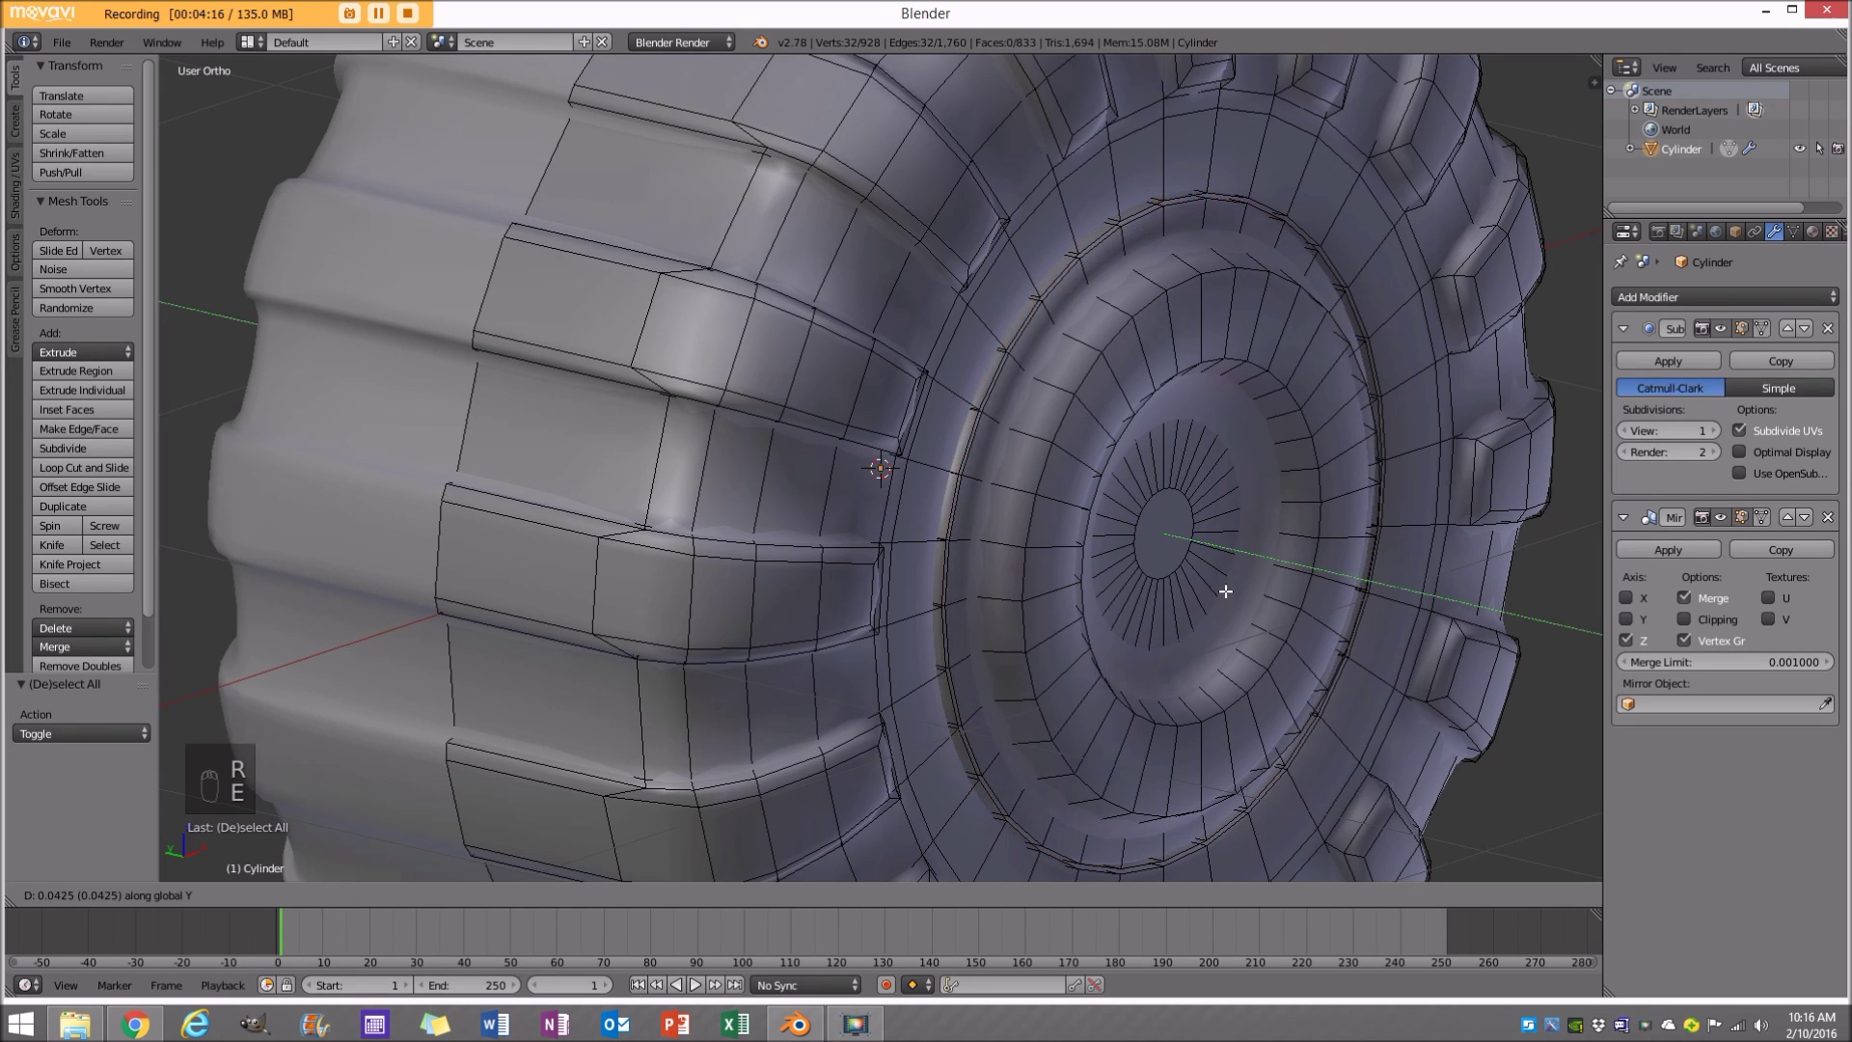
left_click(1221, 589)
Select all linked geometry of the hub, try moving it along the Y axis, and undo the move.
right_click(1217, 356)
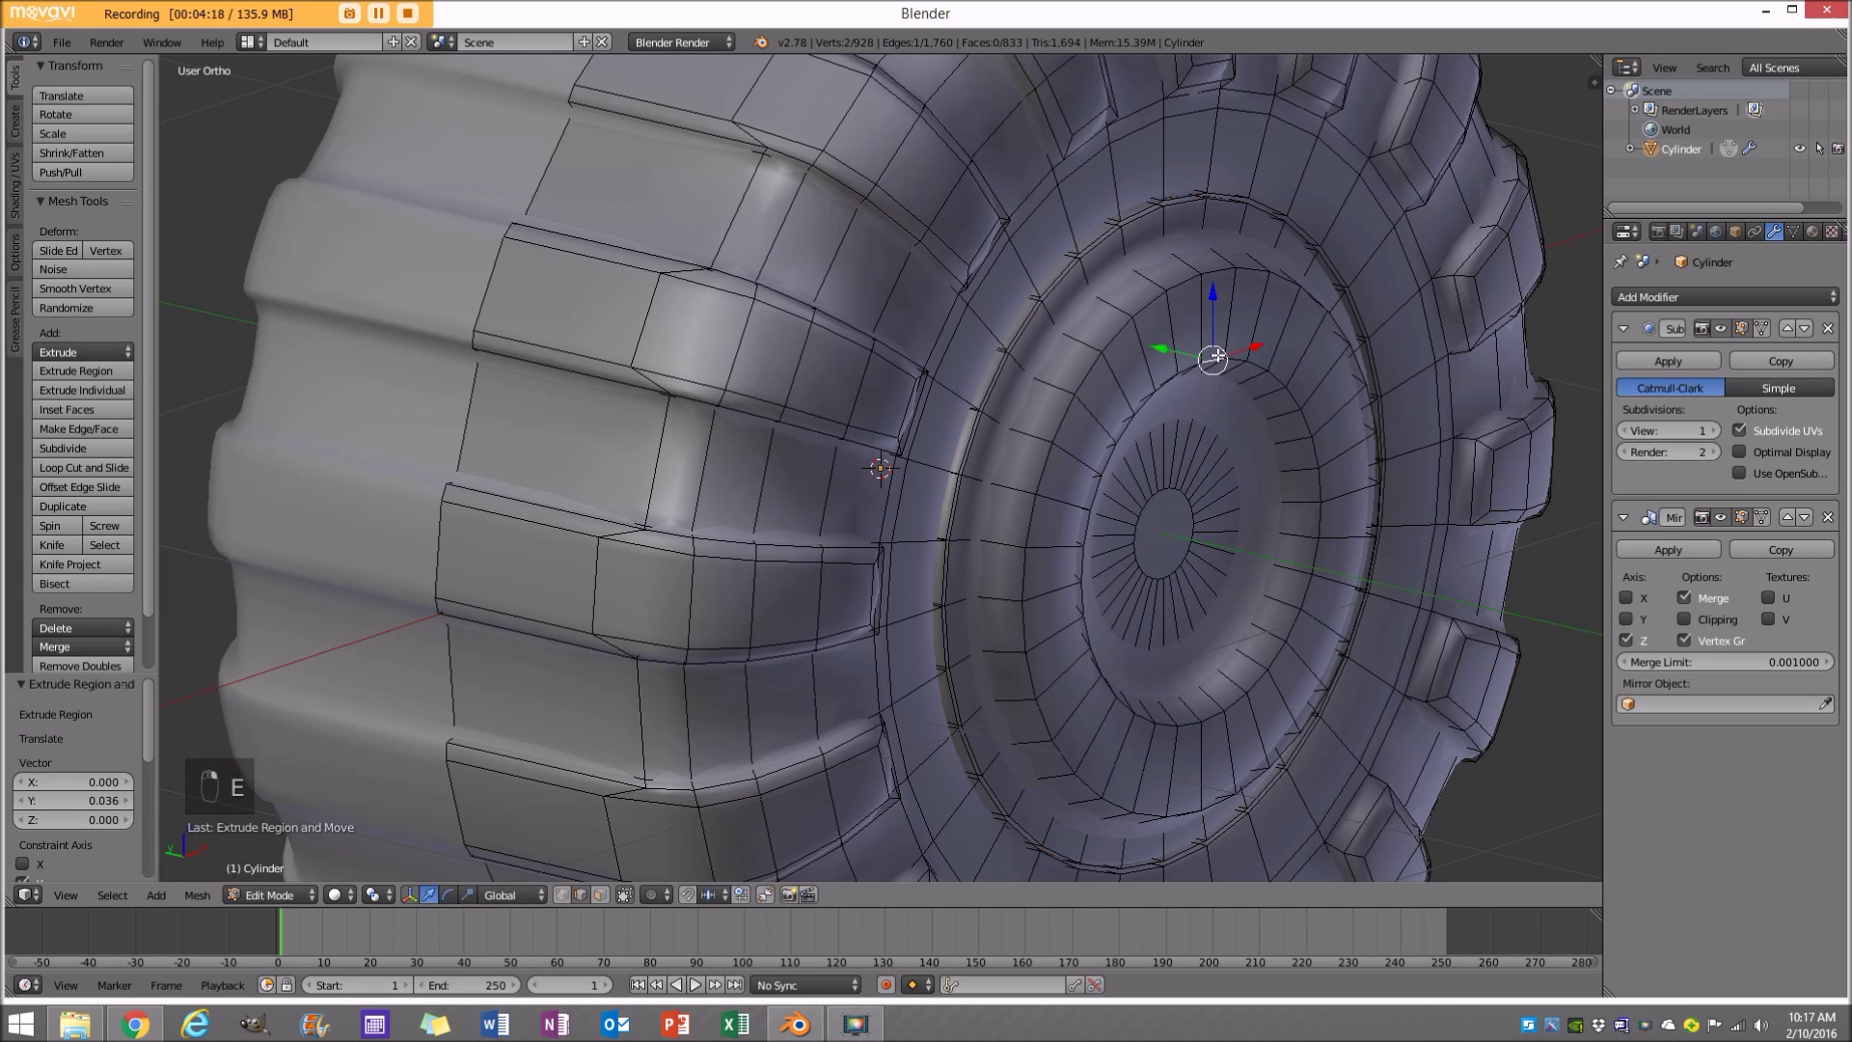
key("ctrl+l")
scroll(1237, 450, "down", 5)
middle_click_drag(1237, 450, 872, 469)
left_click_drag(790, 468, 646, 470)
middle_click_drag(646, 470, 882, 505)
key("ctrl+z")
Return to Object Mode with the wheel selected and inspect the tire and hub together.
key("Tab")
scroll(1039, 419, "down", 3)
key("a")
key("a")
scroll(982, 488, "up", 2)
middle_click_drag(943, 399, 1034, 498)
right_click(1036, 400)
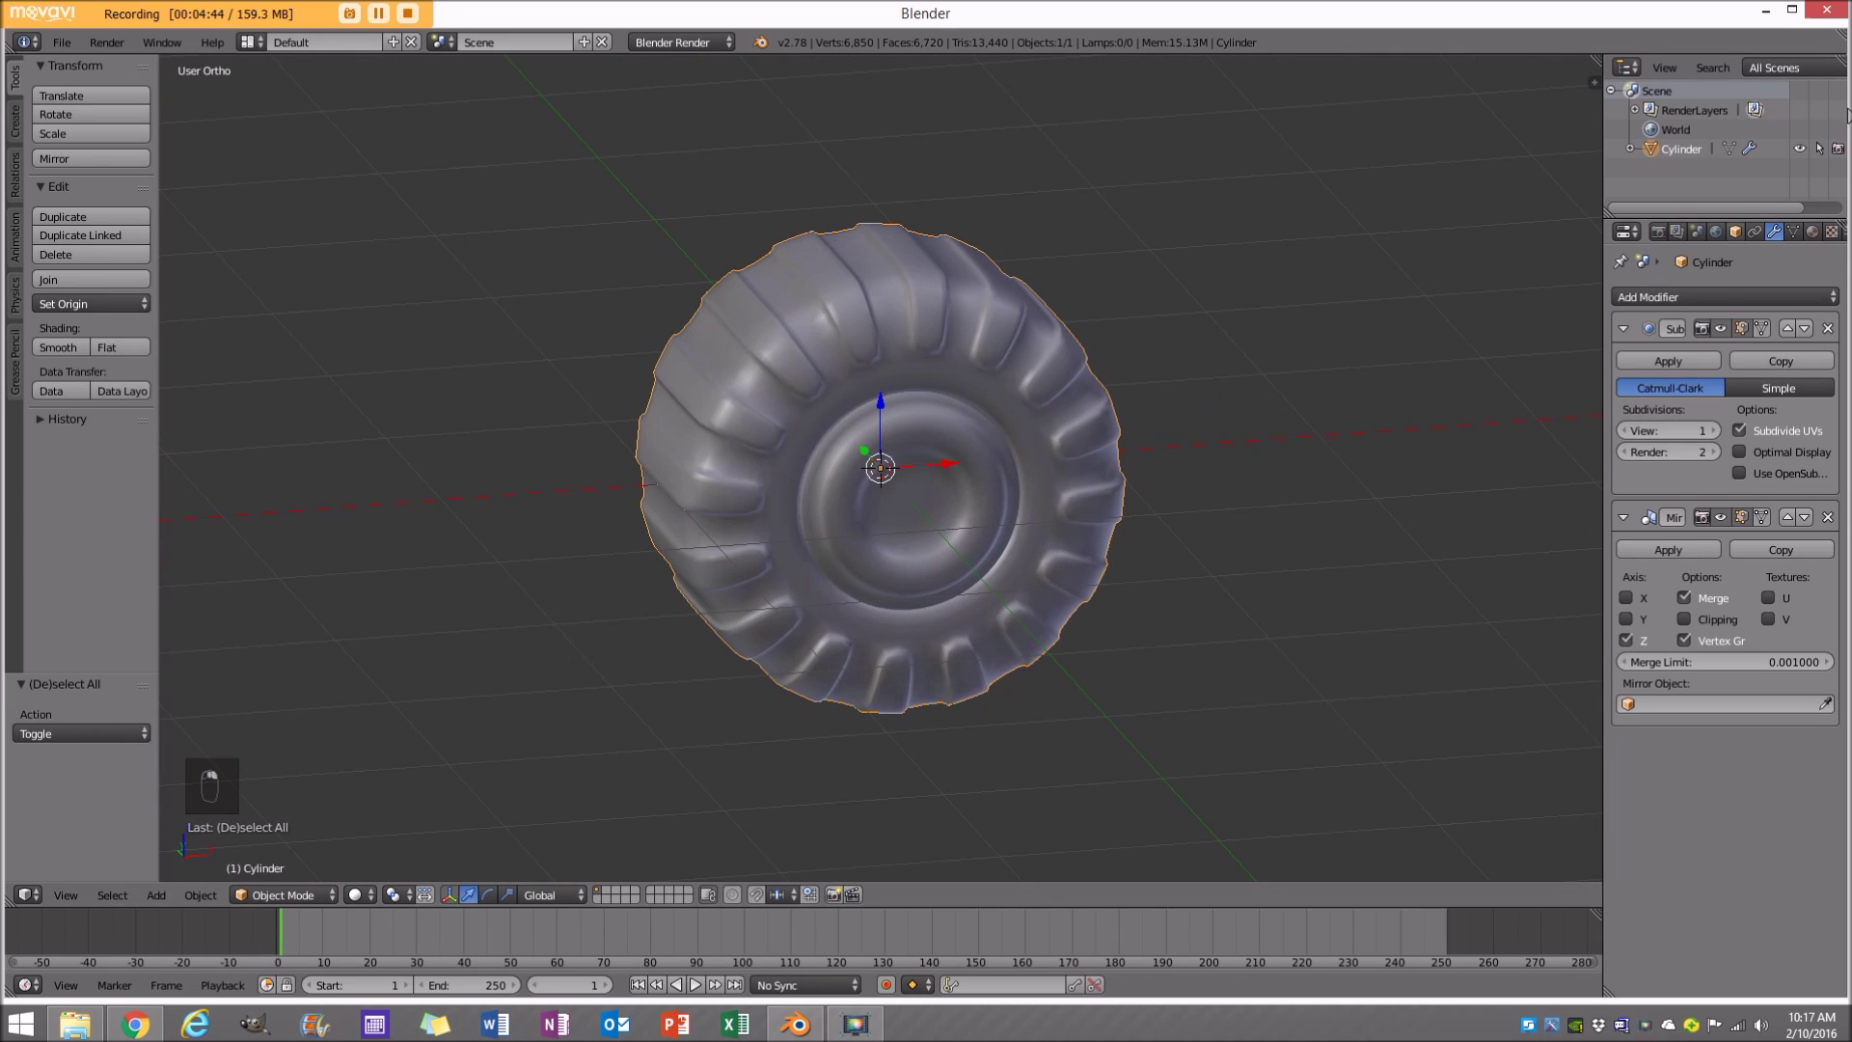
Switch the render engine to Cycles Render and give the wheel a new material named rubber.
left_click(716, 42)
left_click(719, 108)
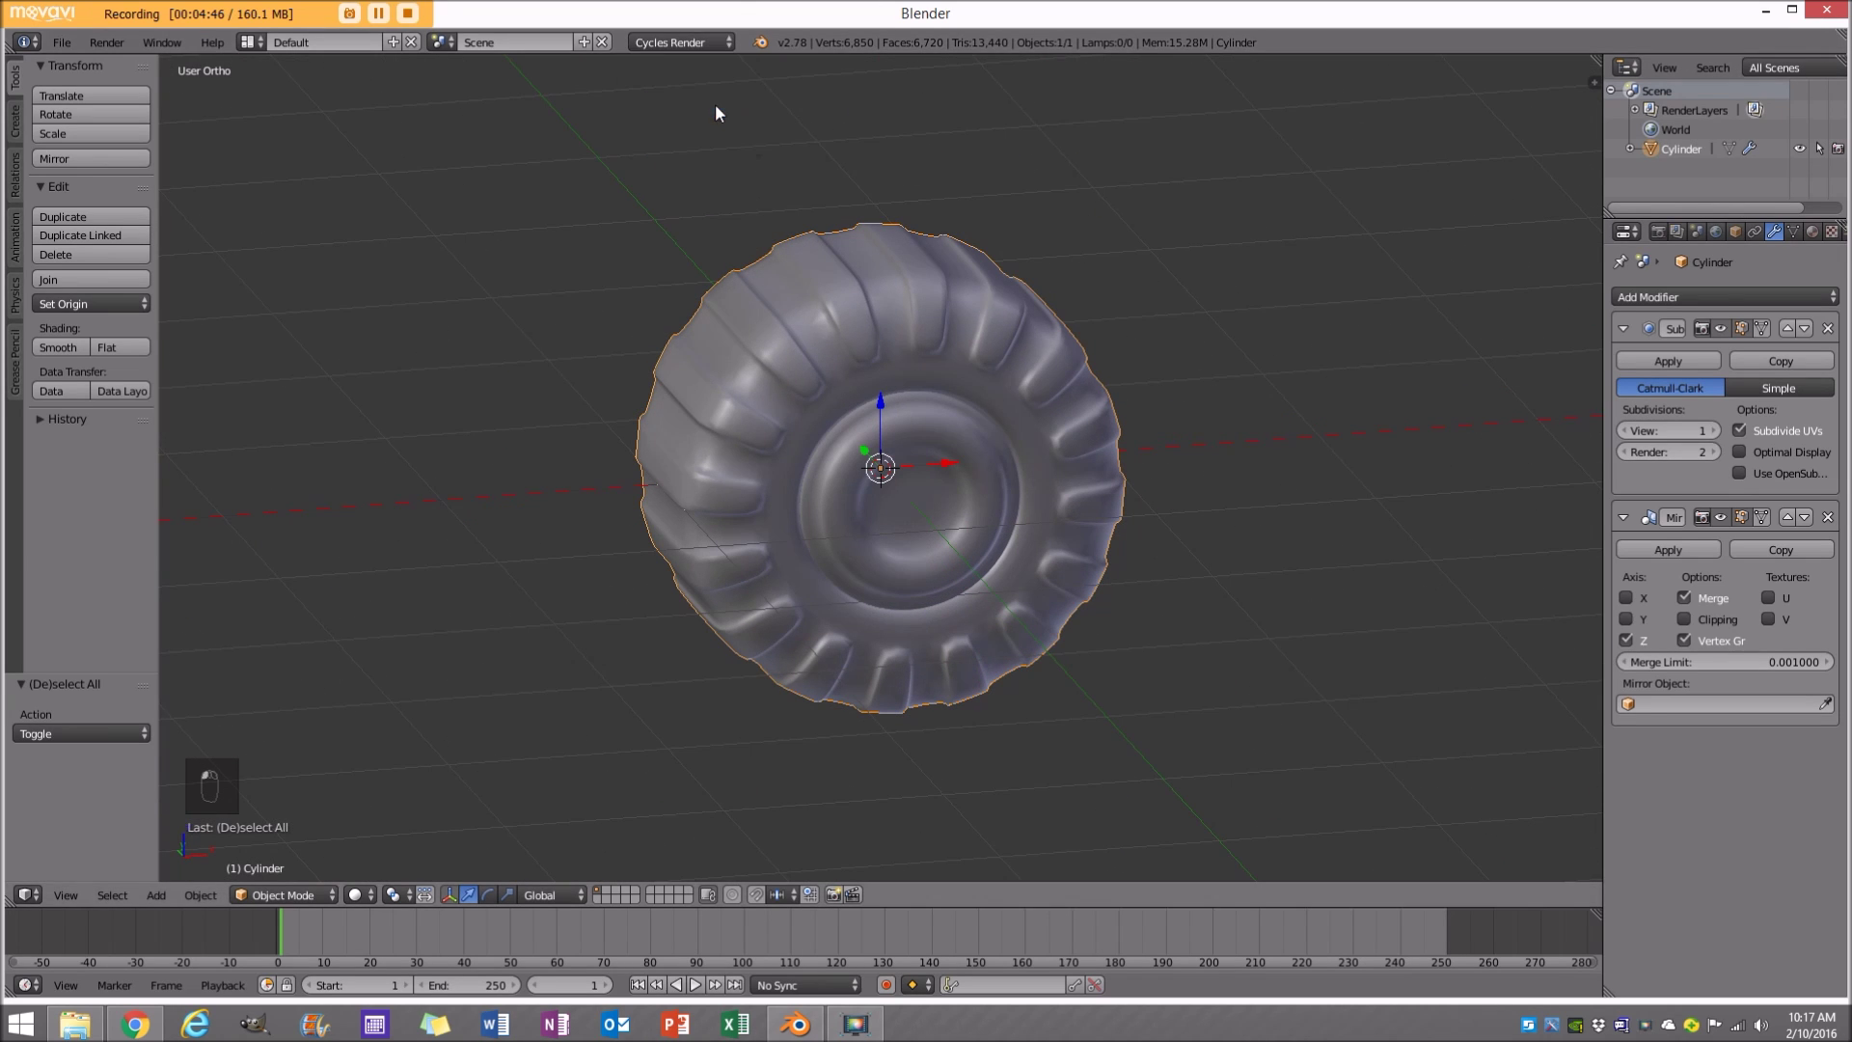
left_click(1808, 231)
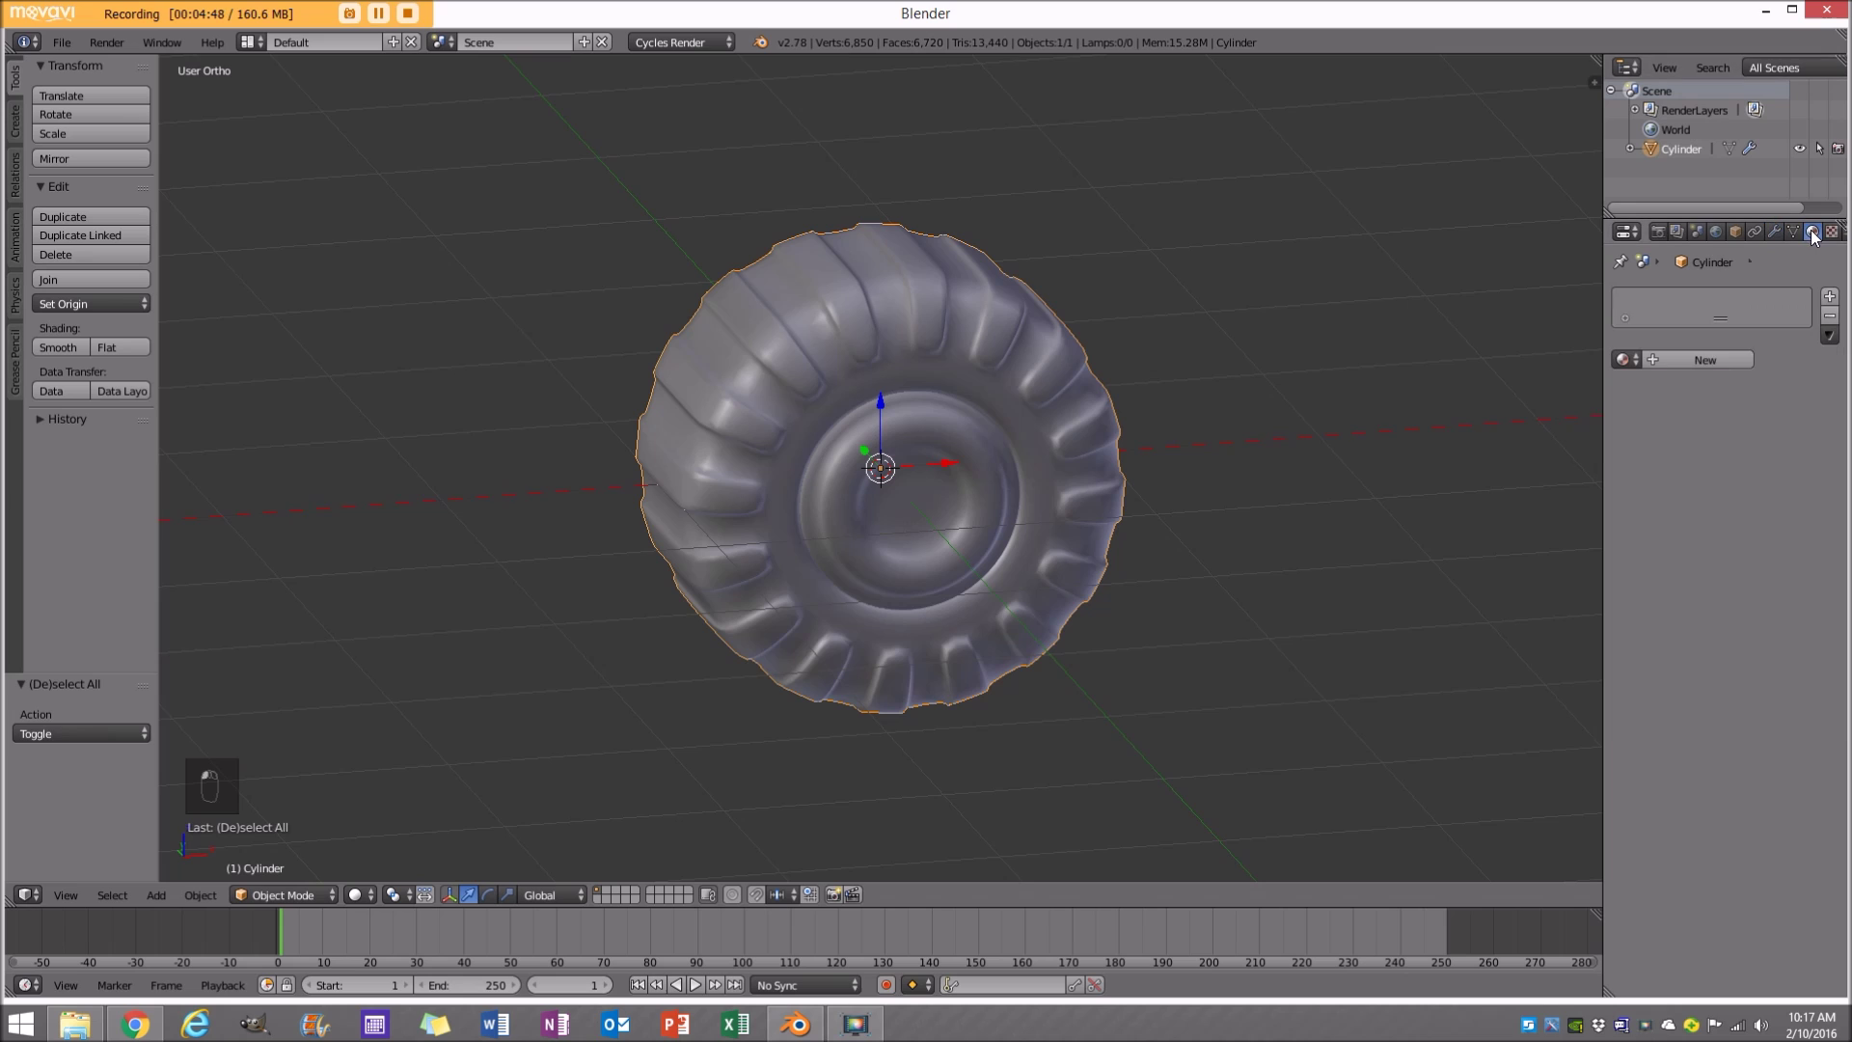
left_click(1706, 360)
type("rubber")
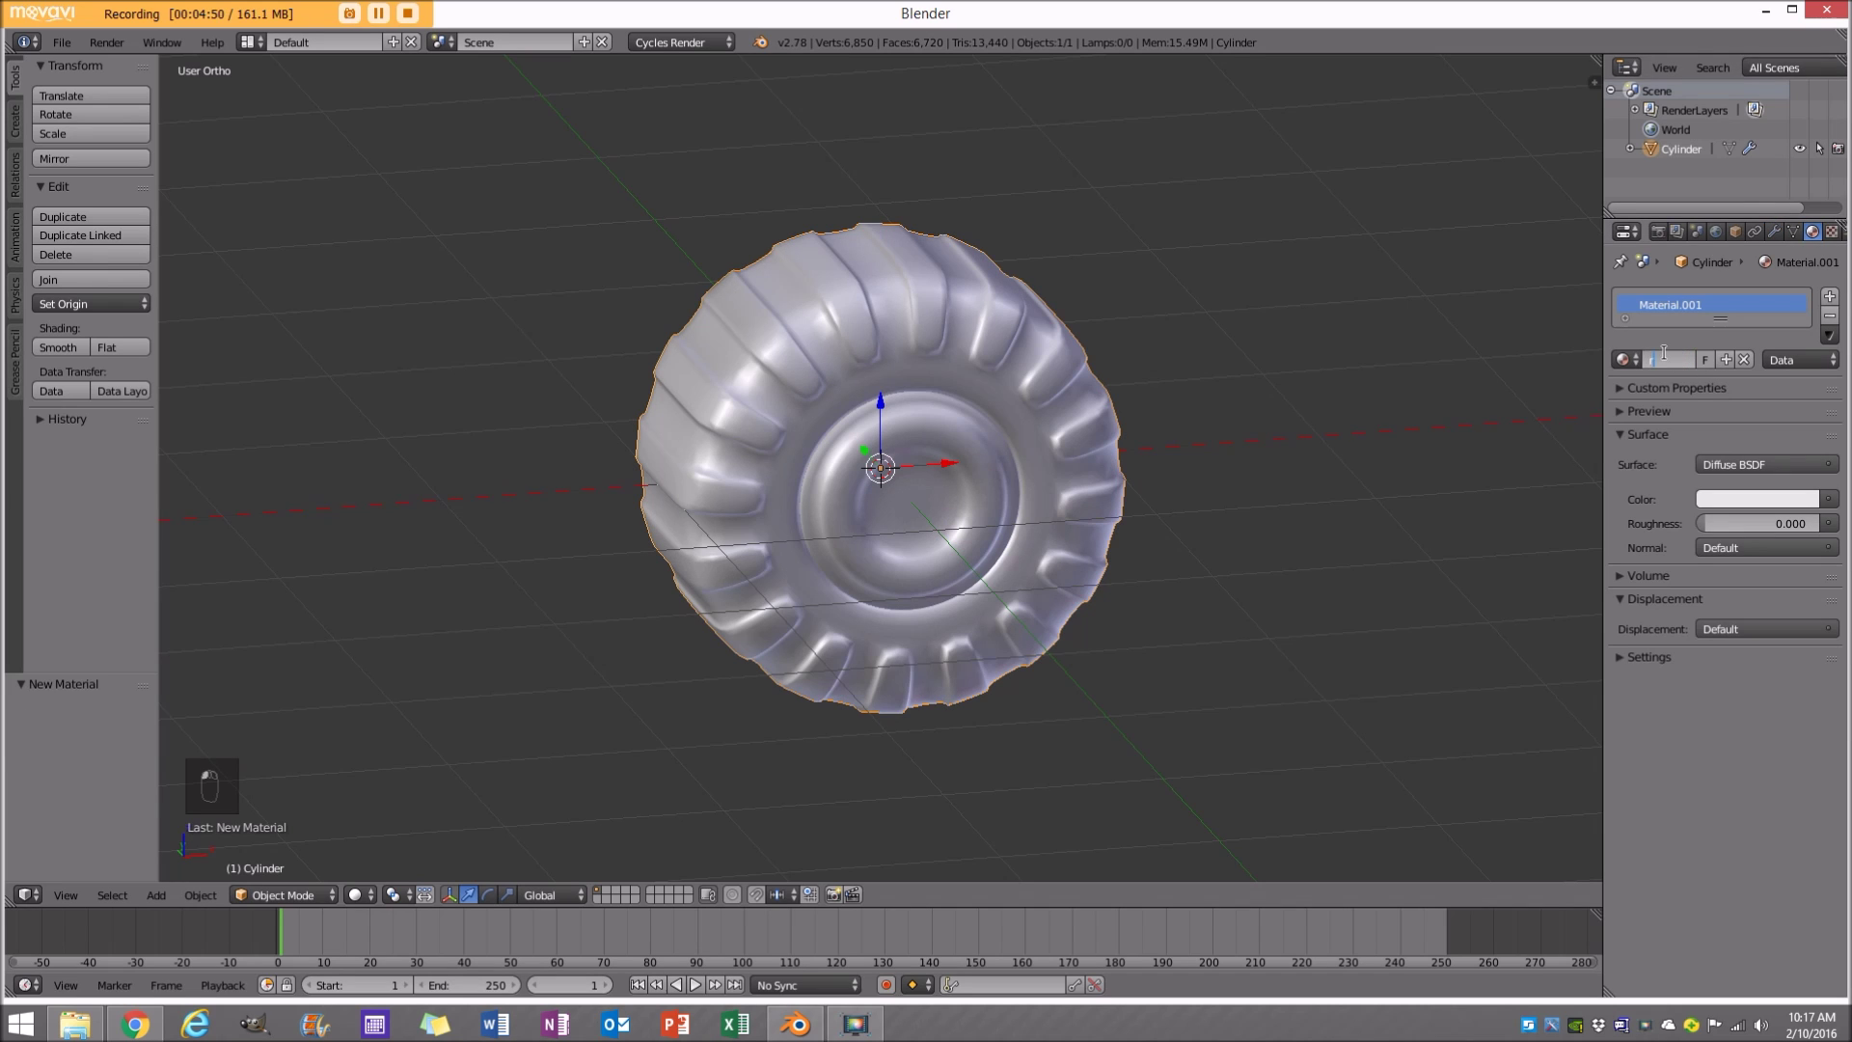
key("Return")
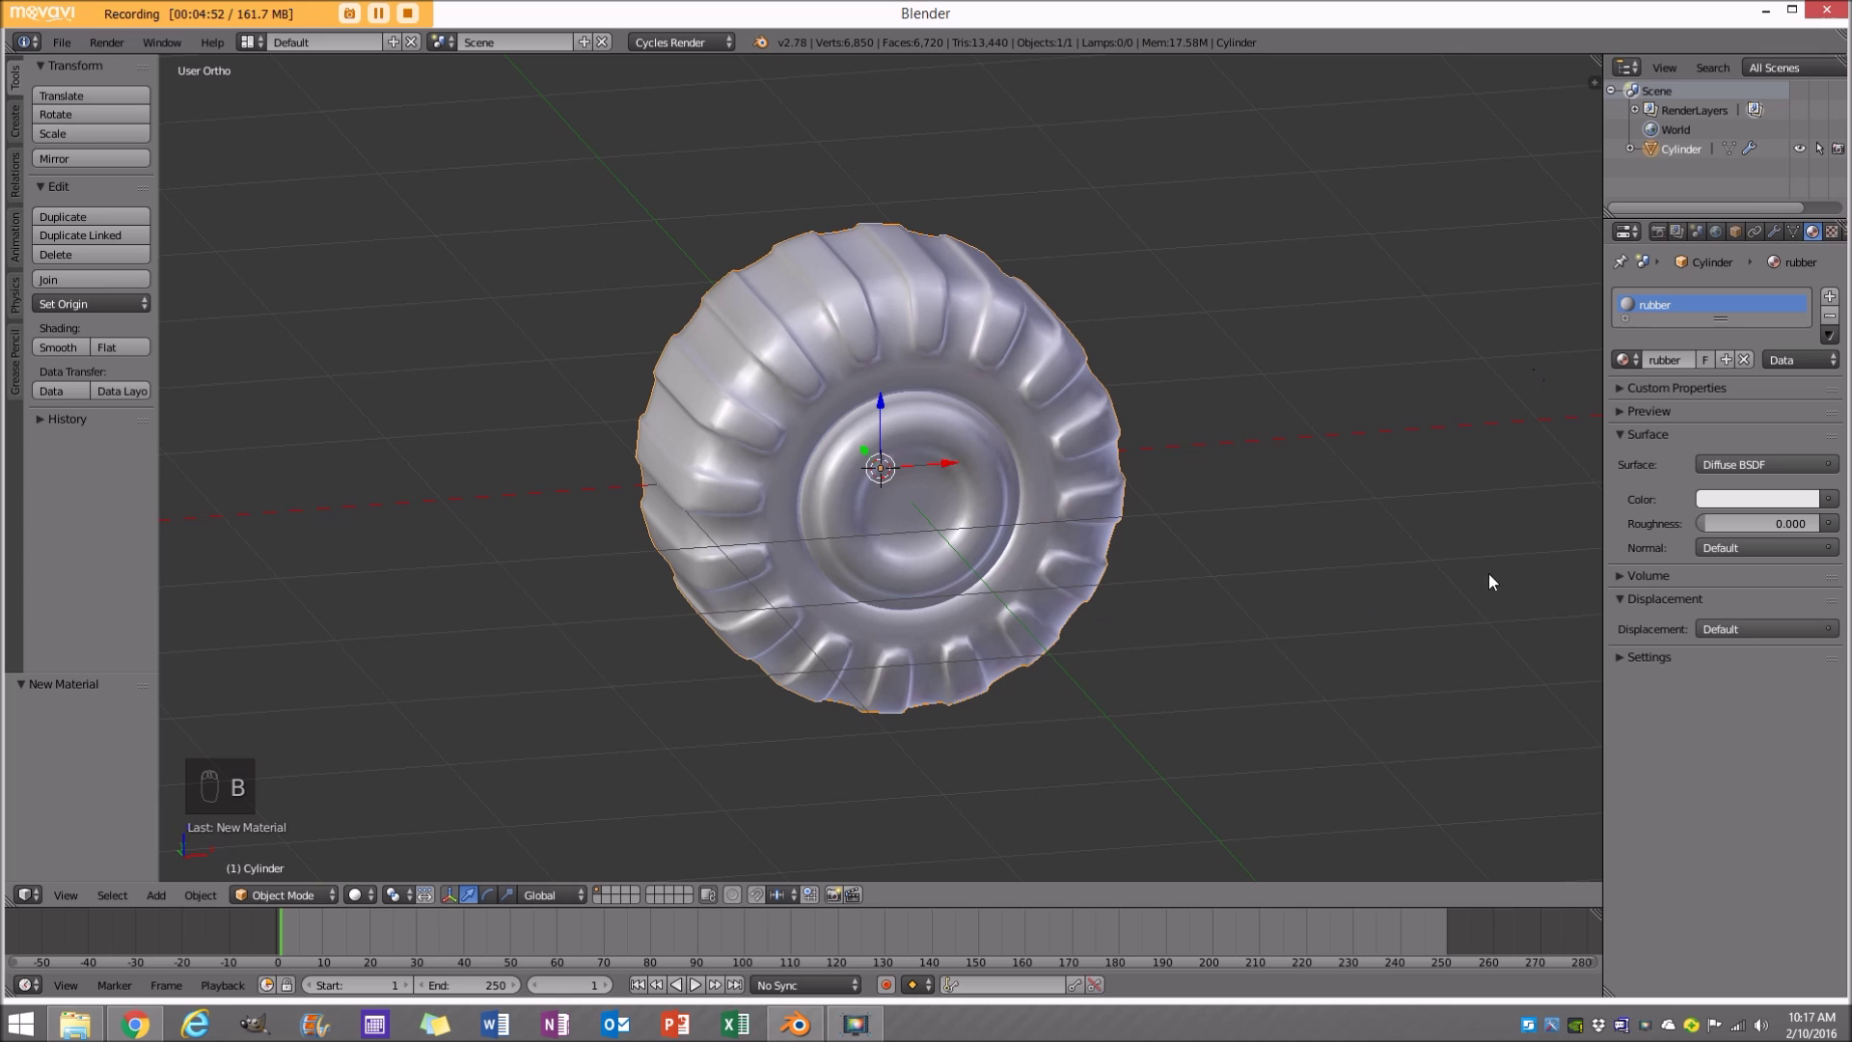
Darken the rubber material's viewport color to near black.
left_click(1640, 658)
left_click(1653, 805)
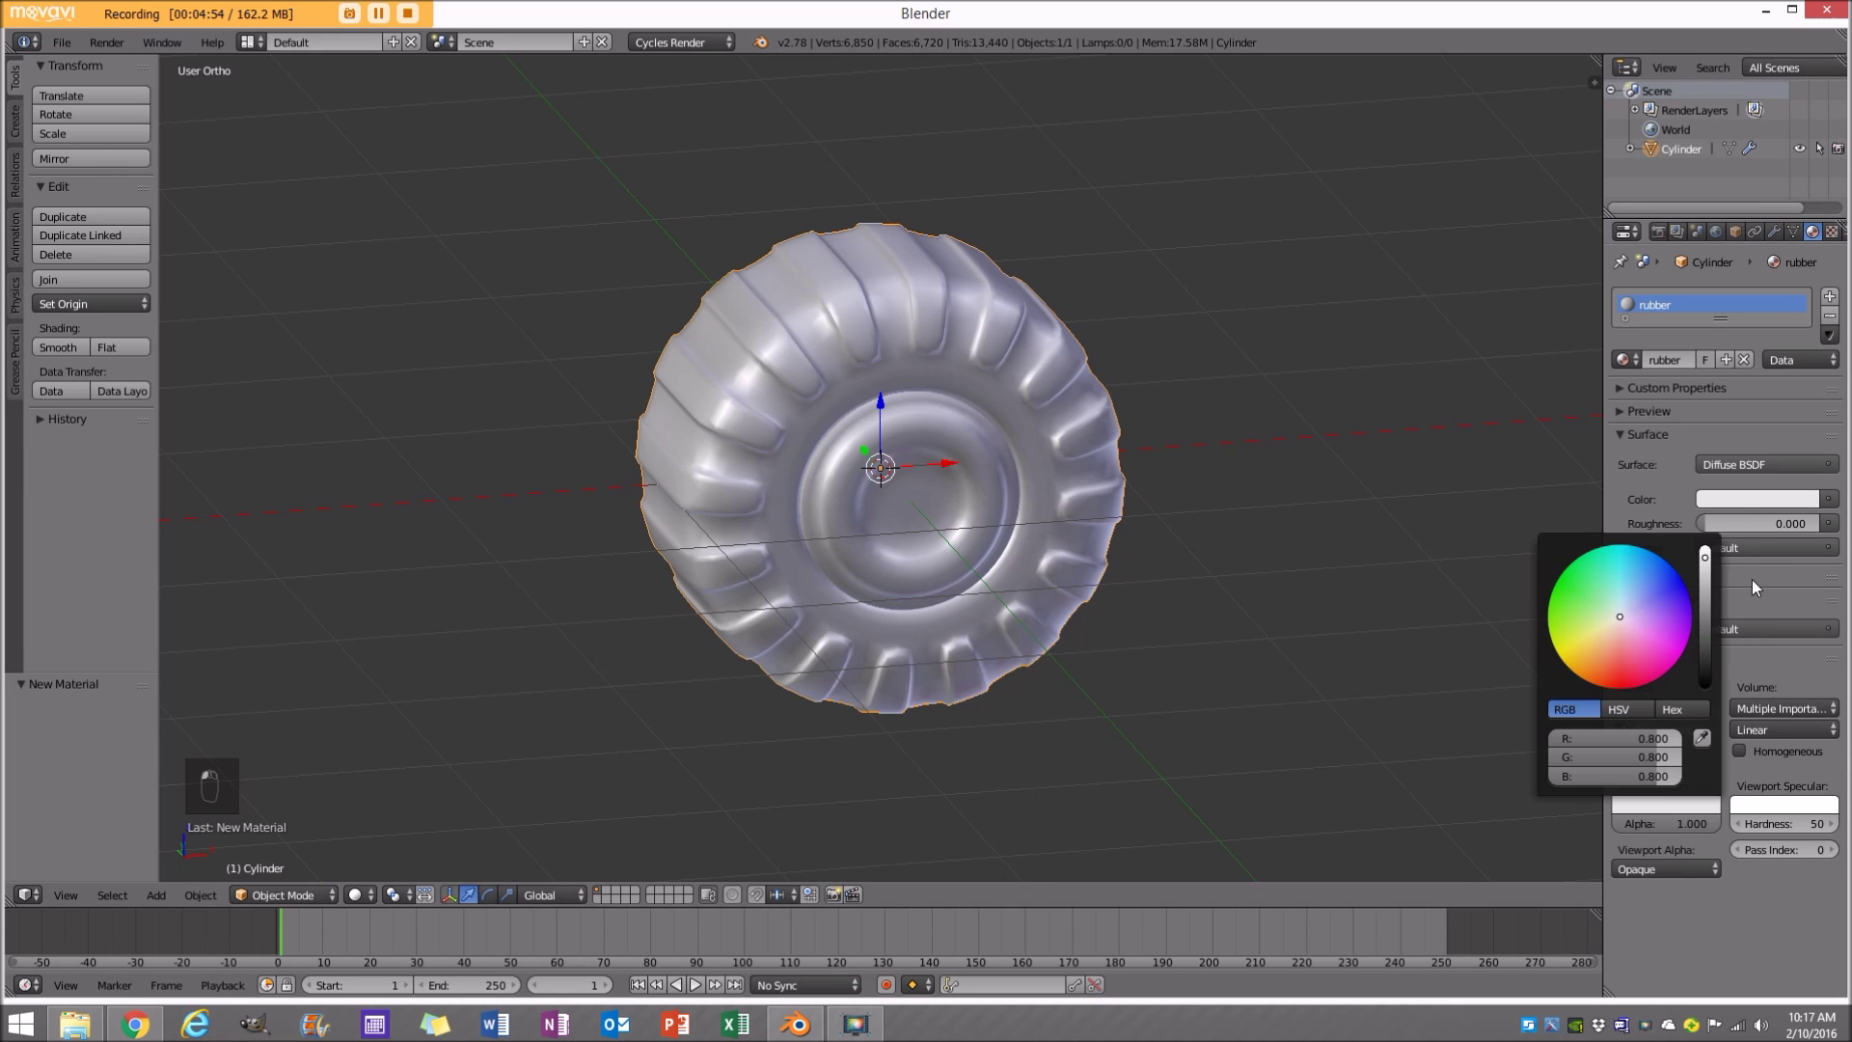
left_click_drag(1694, 652, 1710, 680)
middle_click_drag(1011, 529, 1323, 566)
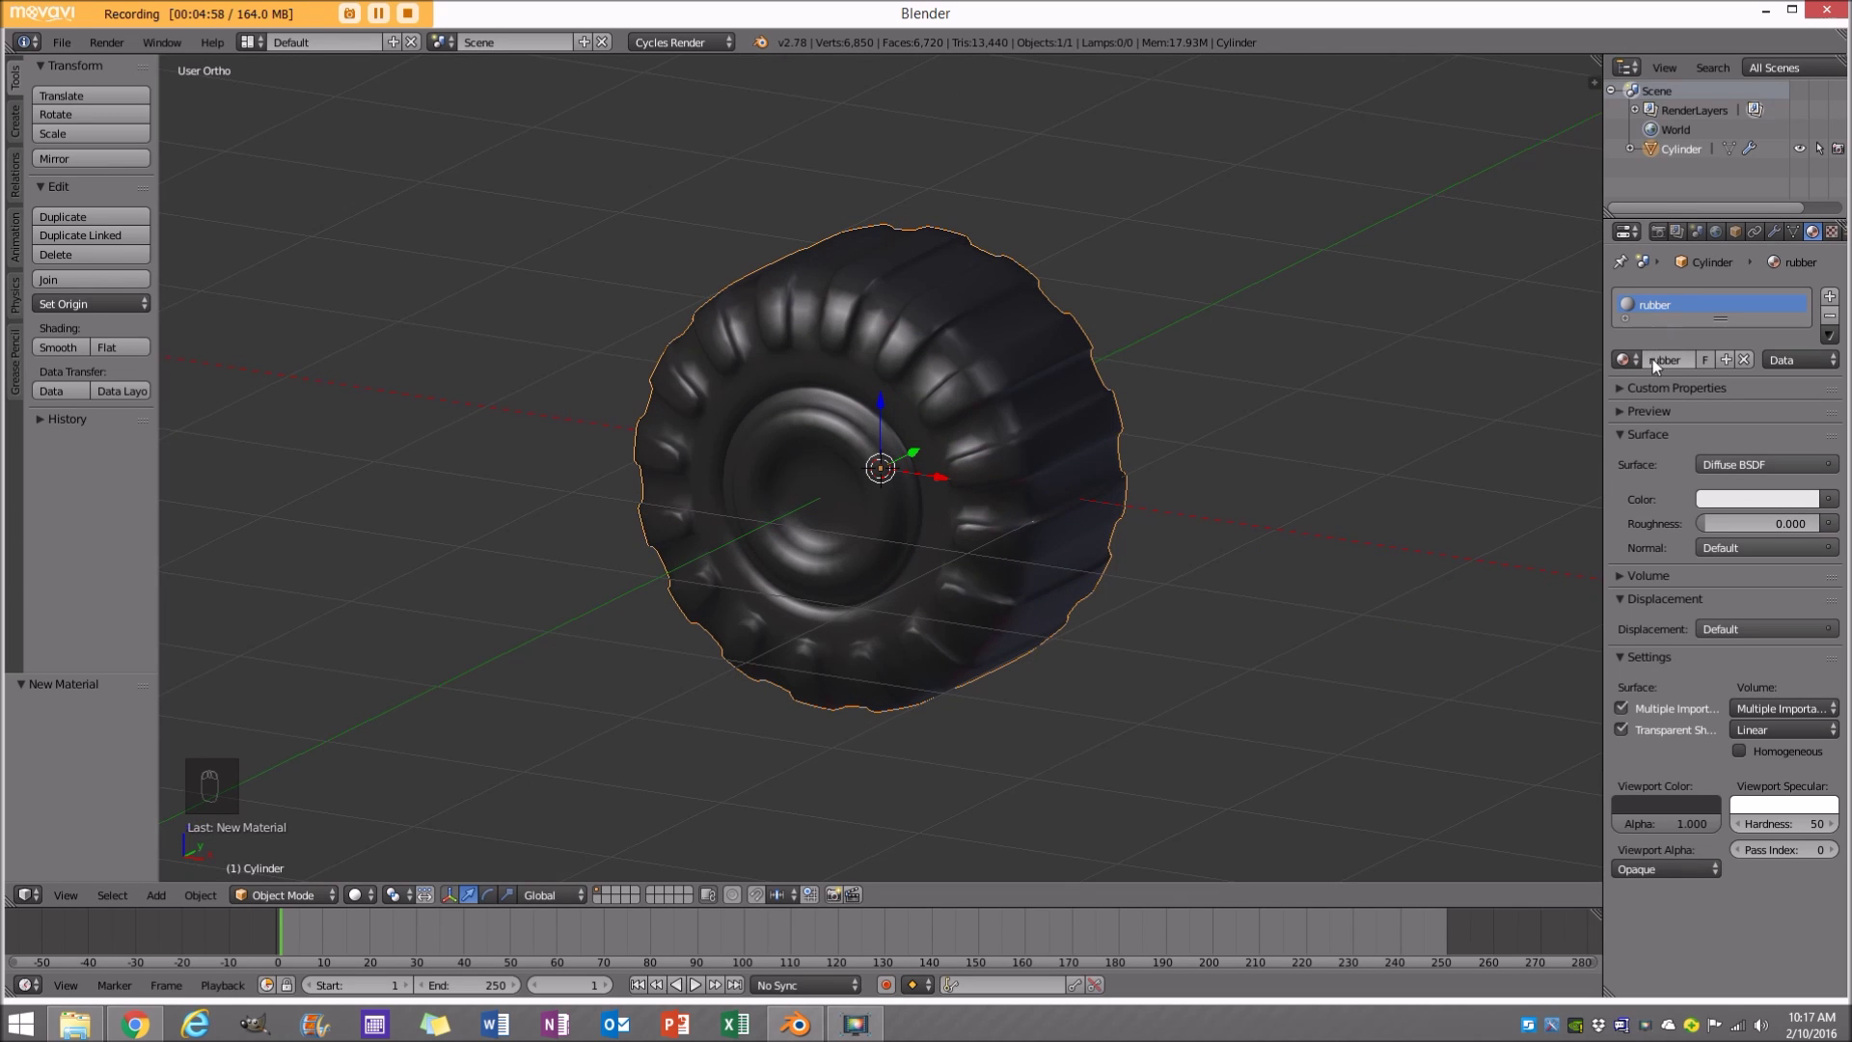
middle_click_drag(1061, 447, 917, 461)
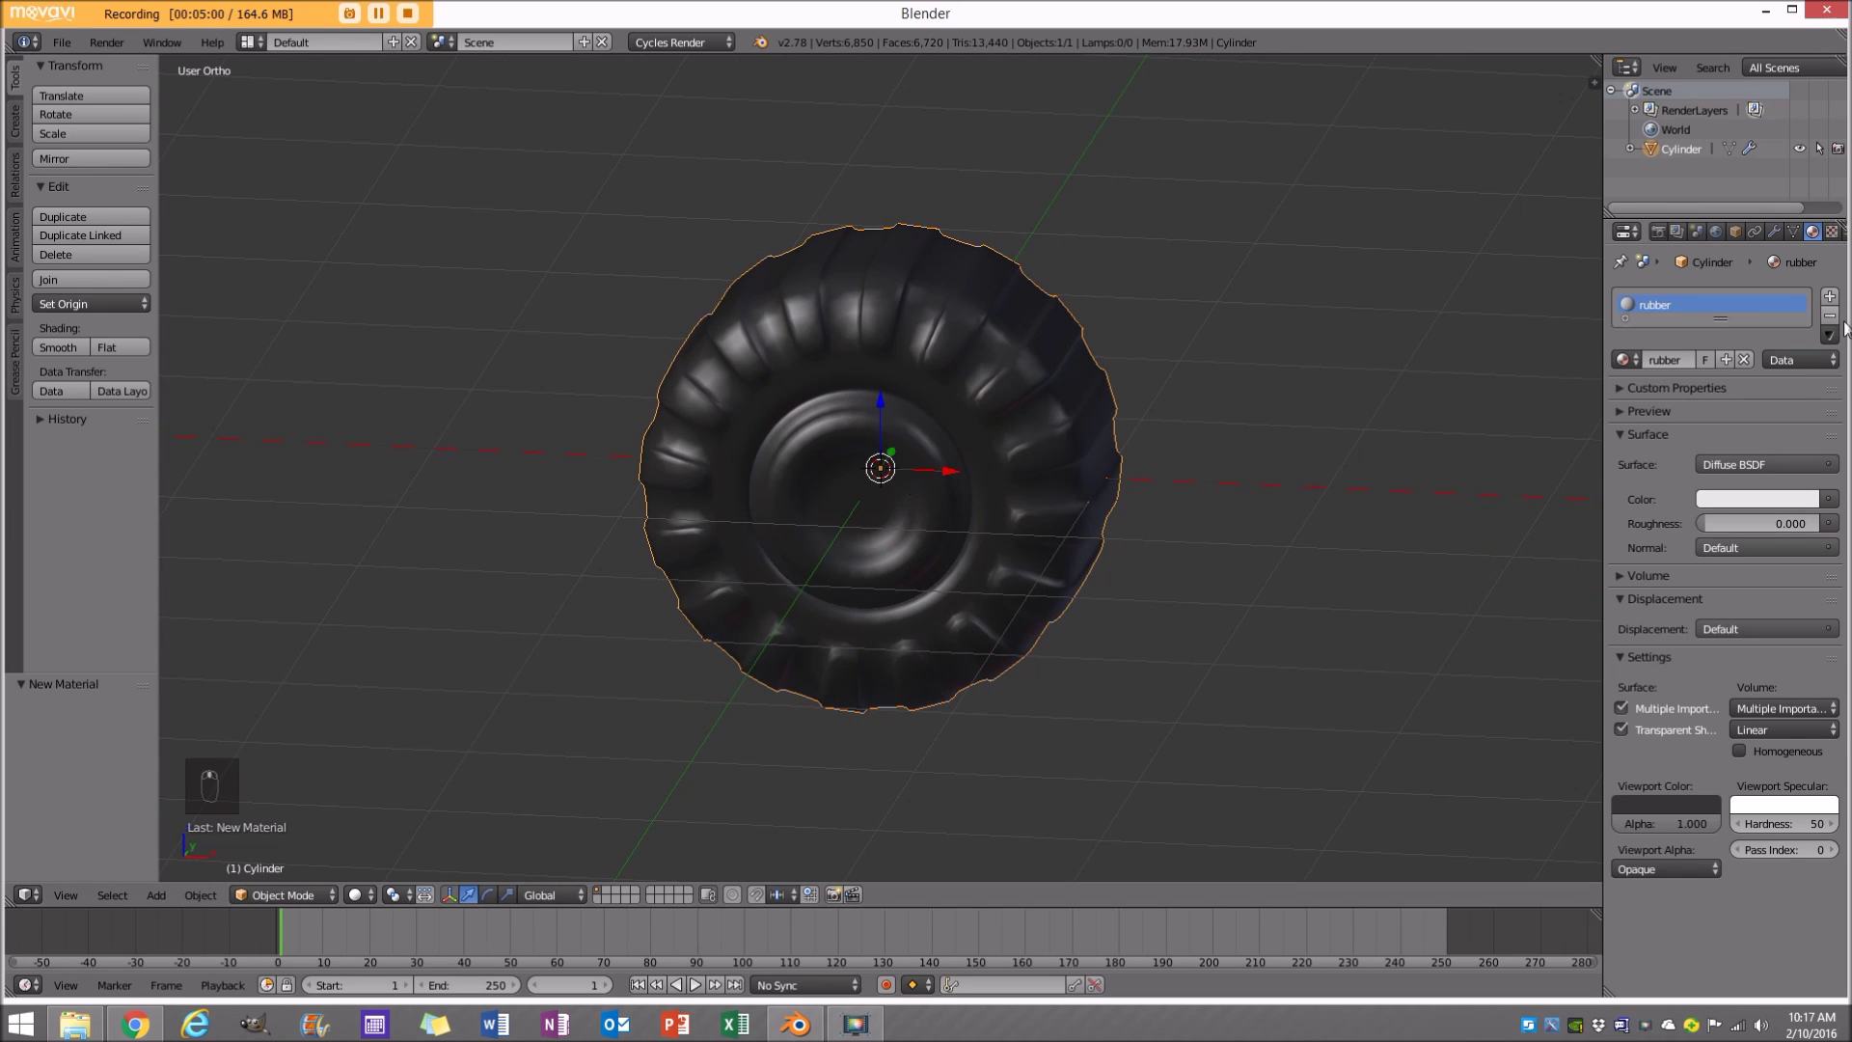
Add a second material slot to the wheel with a new material named shine.
left_click(1830, 296)
left_click(1676, 402)
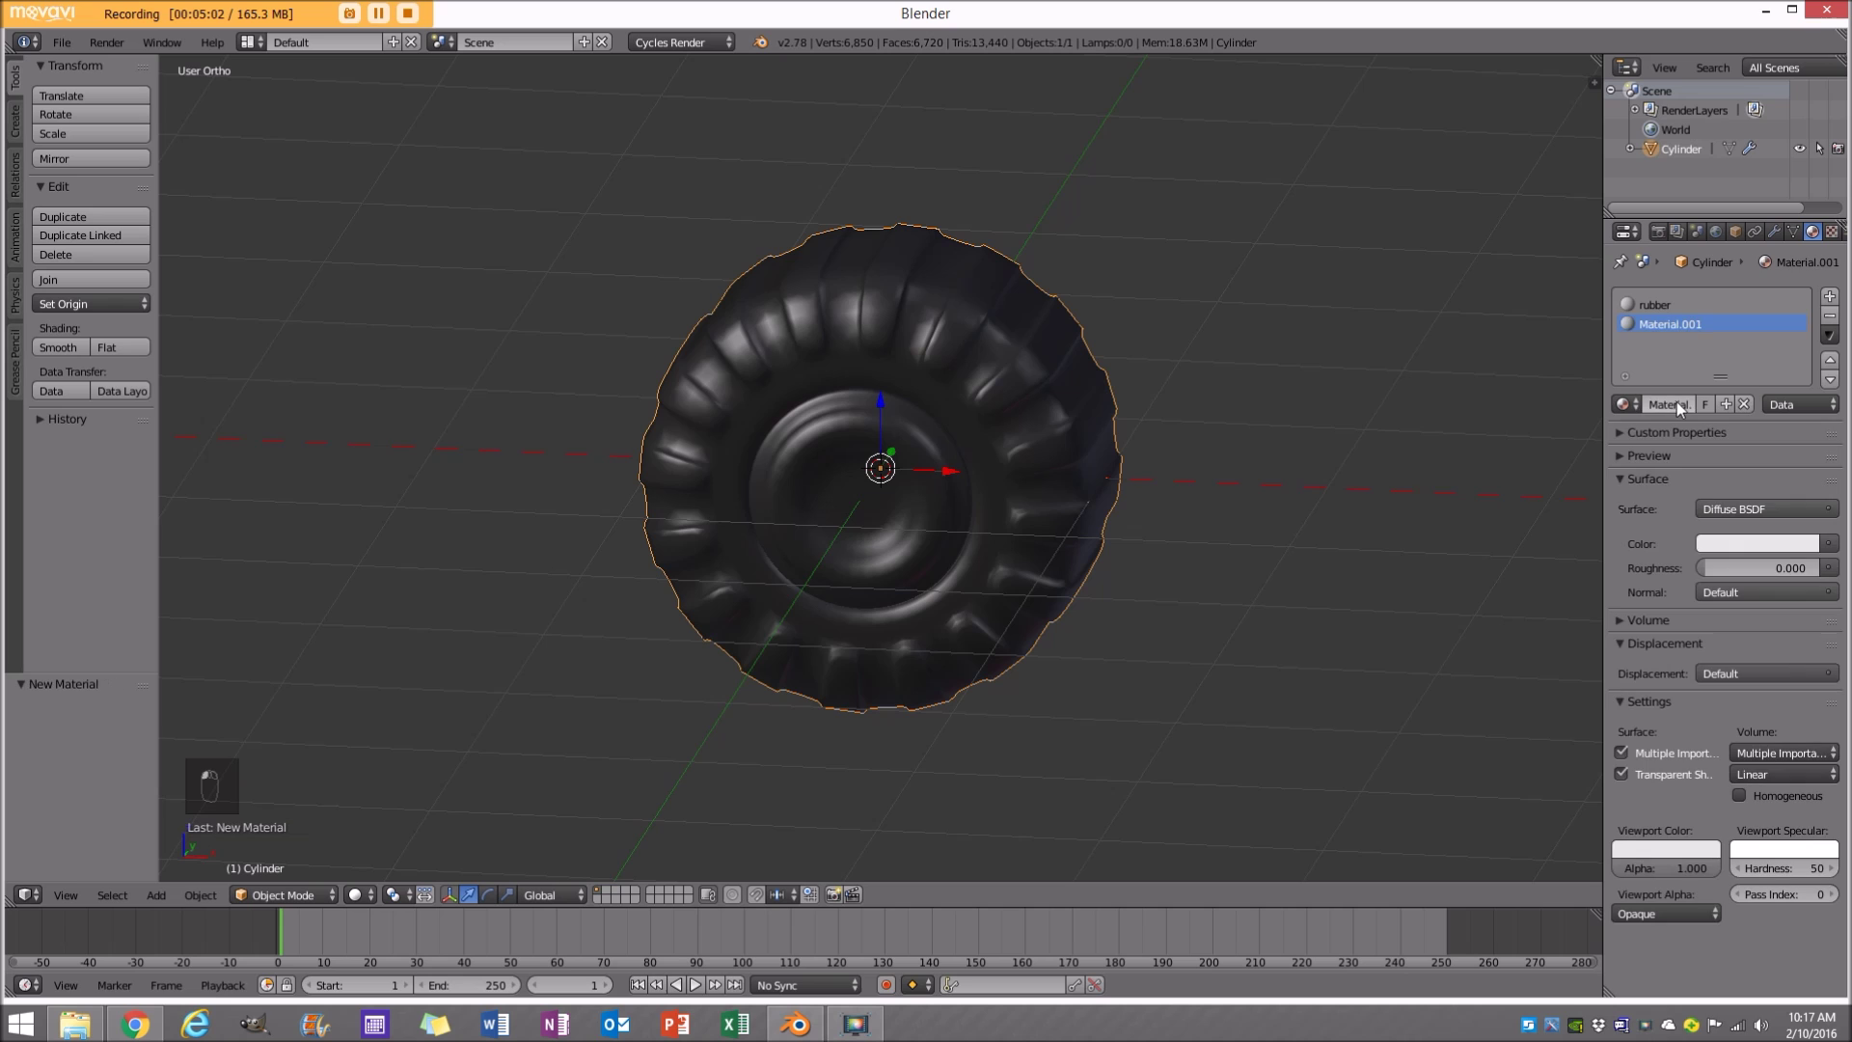
left_click(1674, 402)
type("shine")
key("Return")
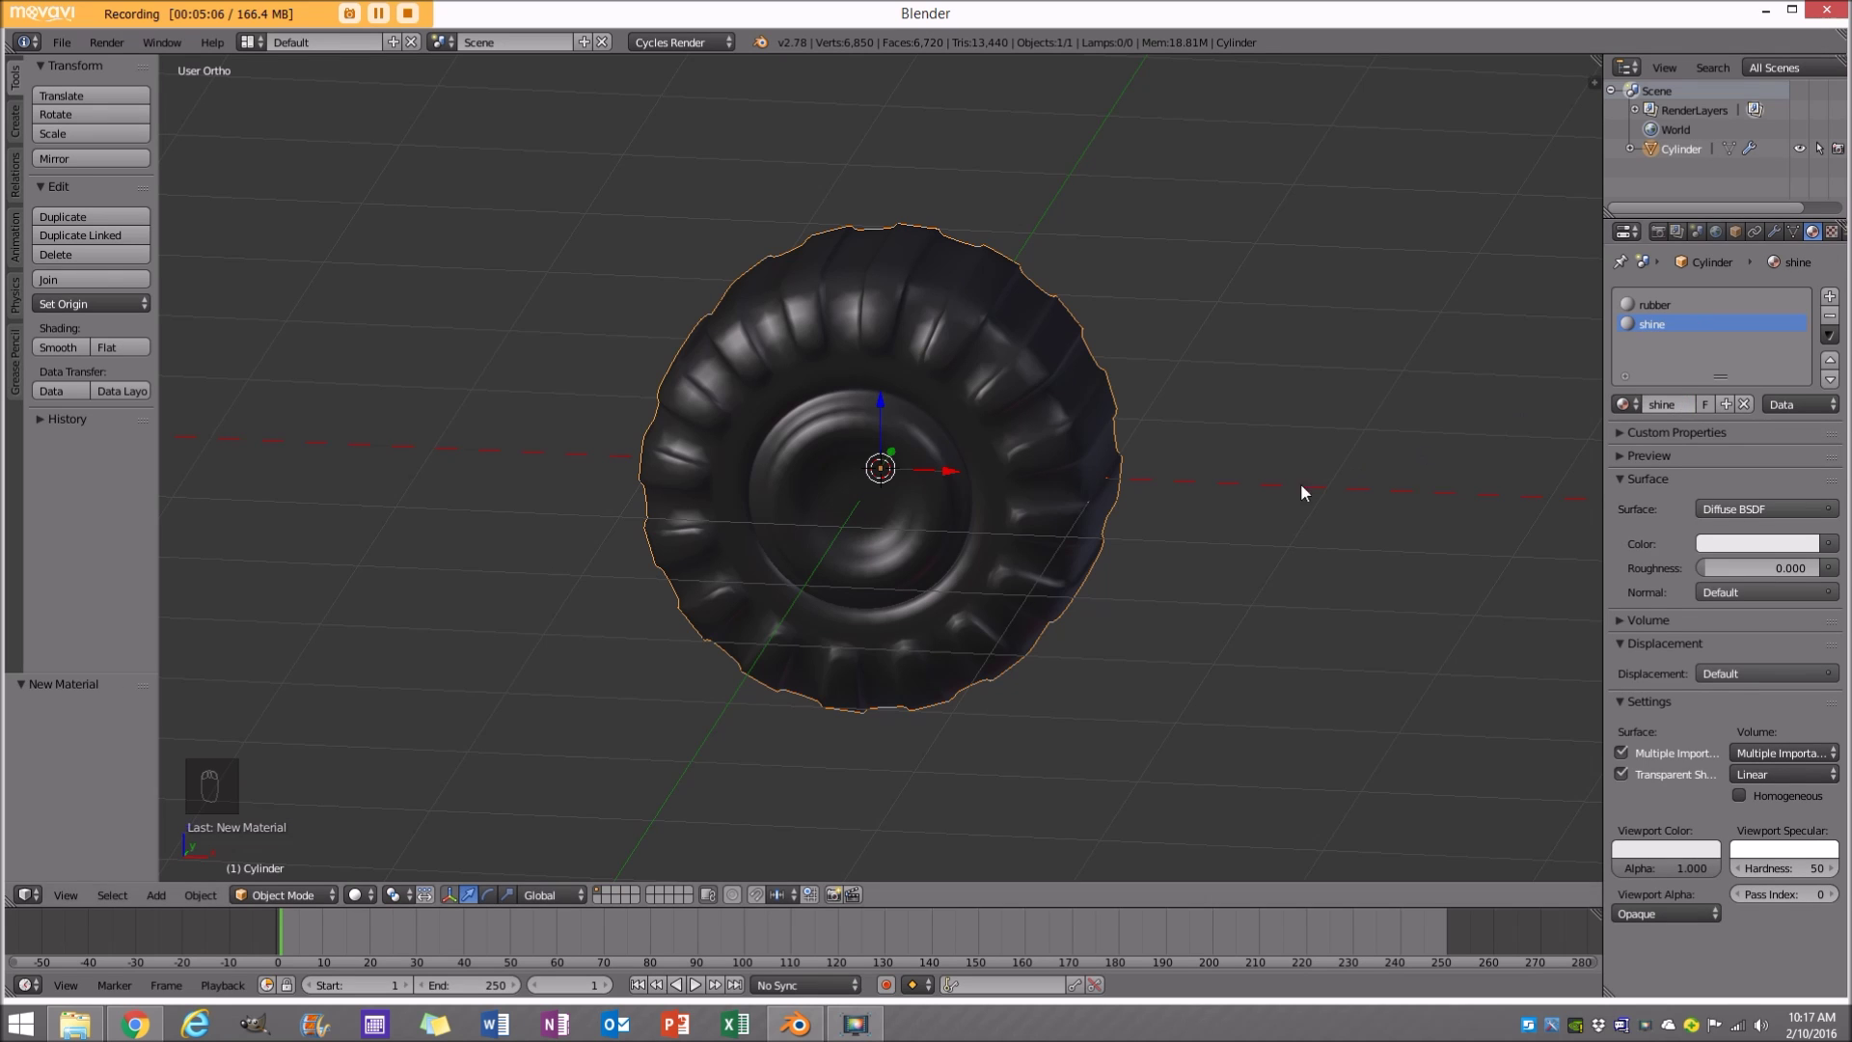
Assign the shine material to the selected hub geometry in Edit Mode.
key("Tab")
middle_click_drag(915, 464, 1187, 473)
left_click(1659, 409)
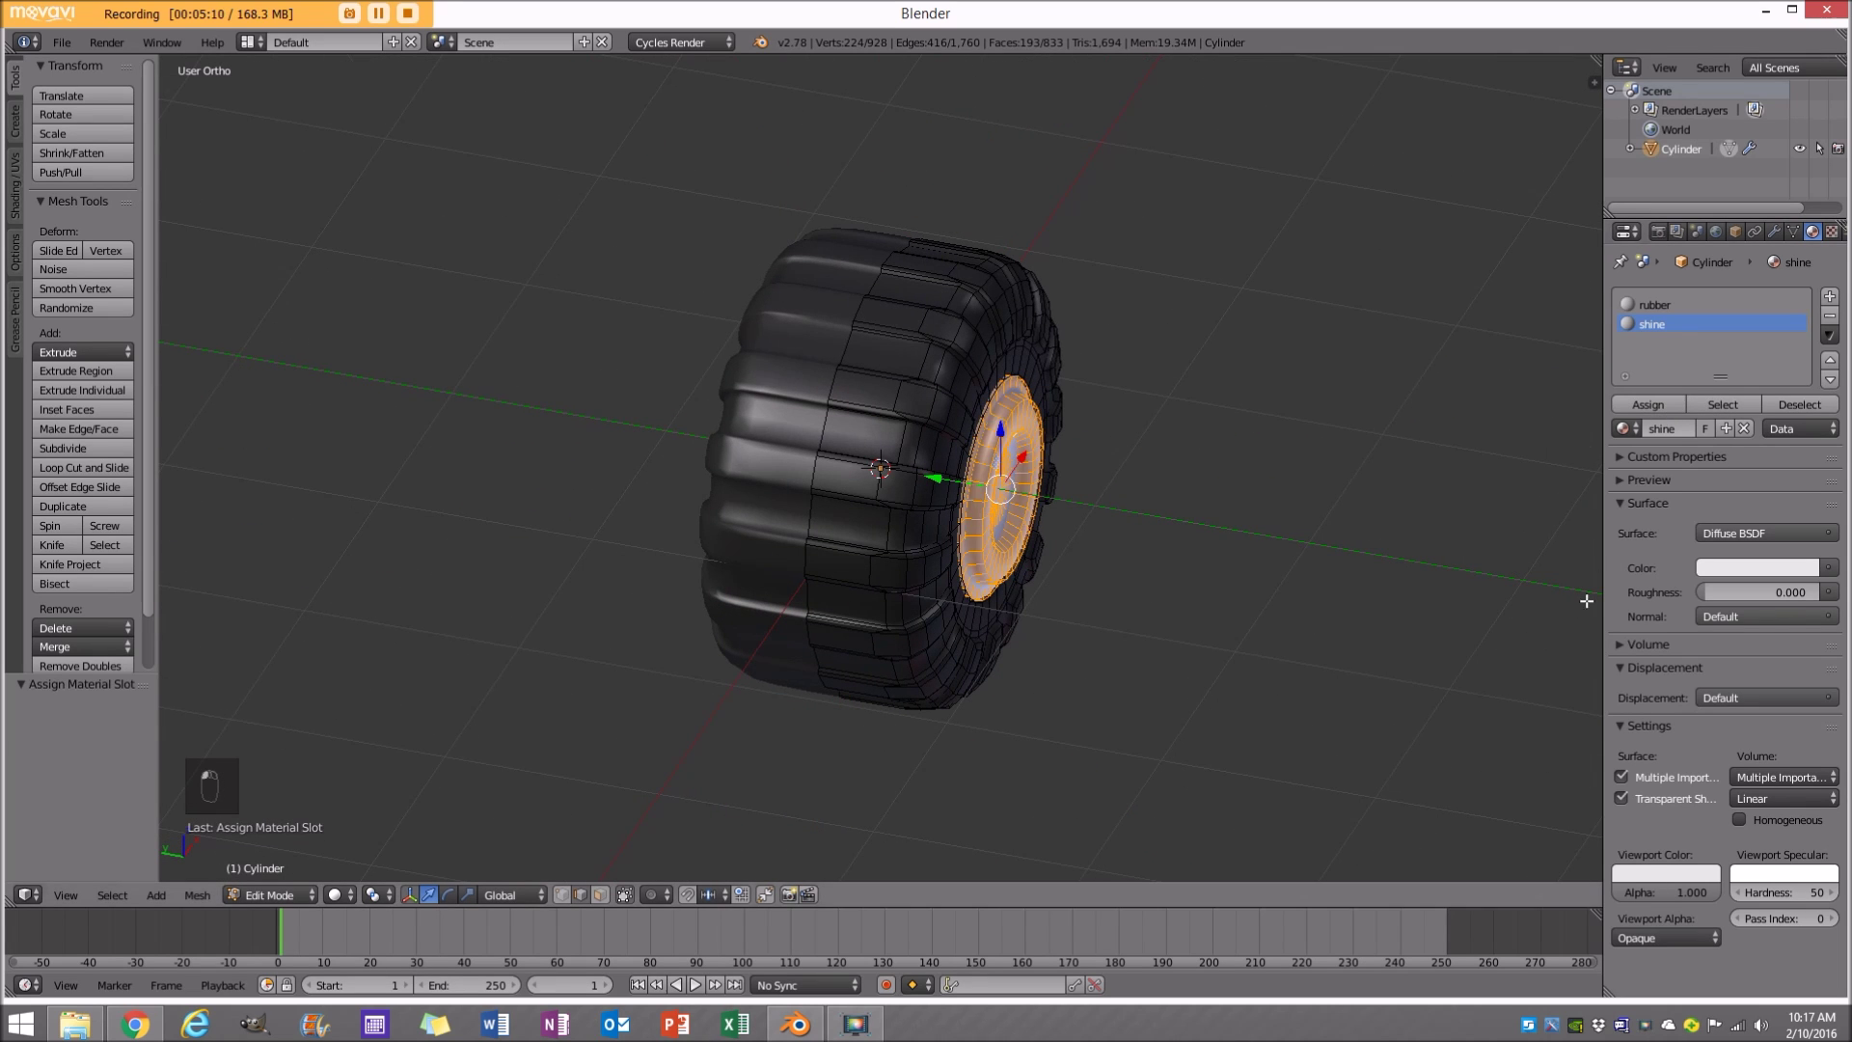
middle_click_drag(1592, 590, 1591, 590)
Set the shine material's viewport color to a medium grey and view the deselected wheel in Object Mode with perspective on.
left_click(1686, 875)
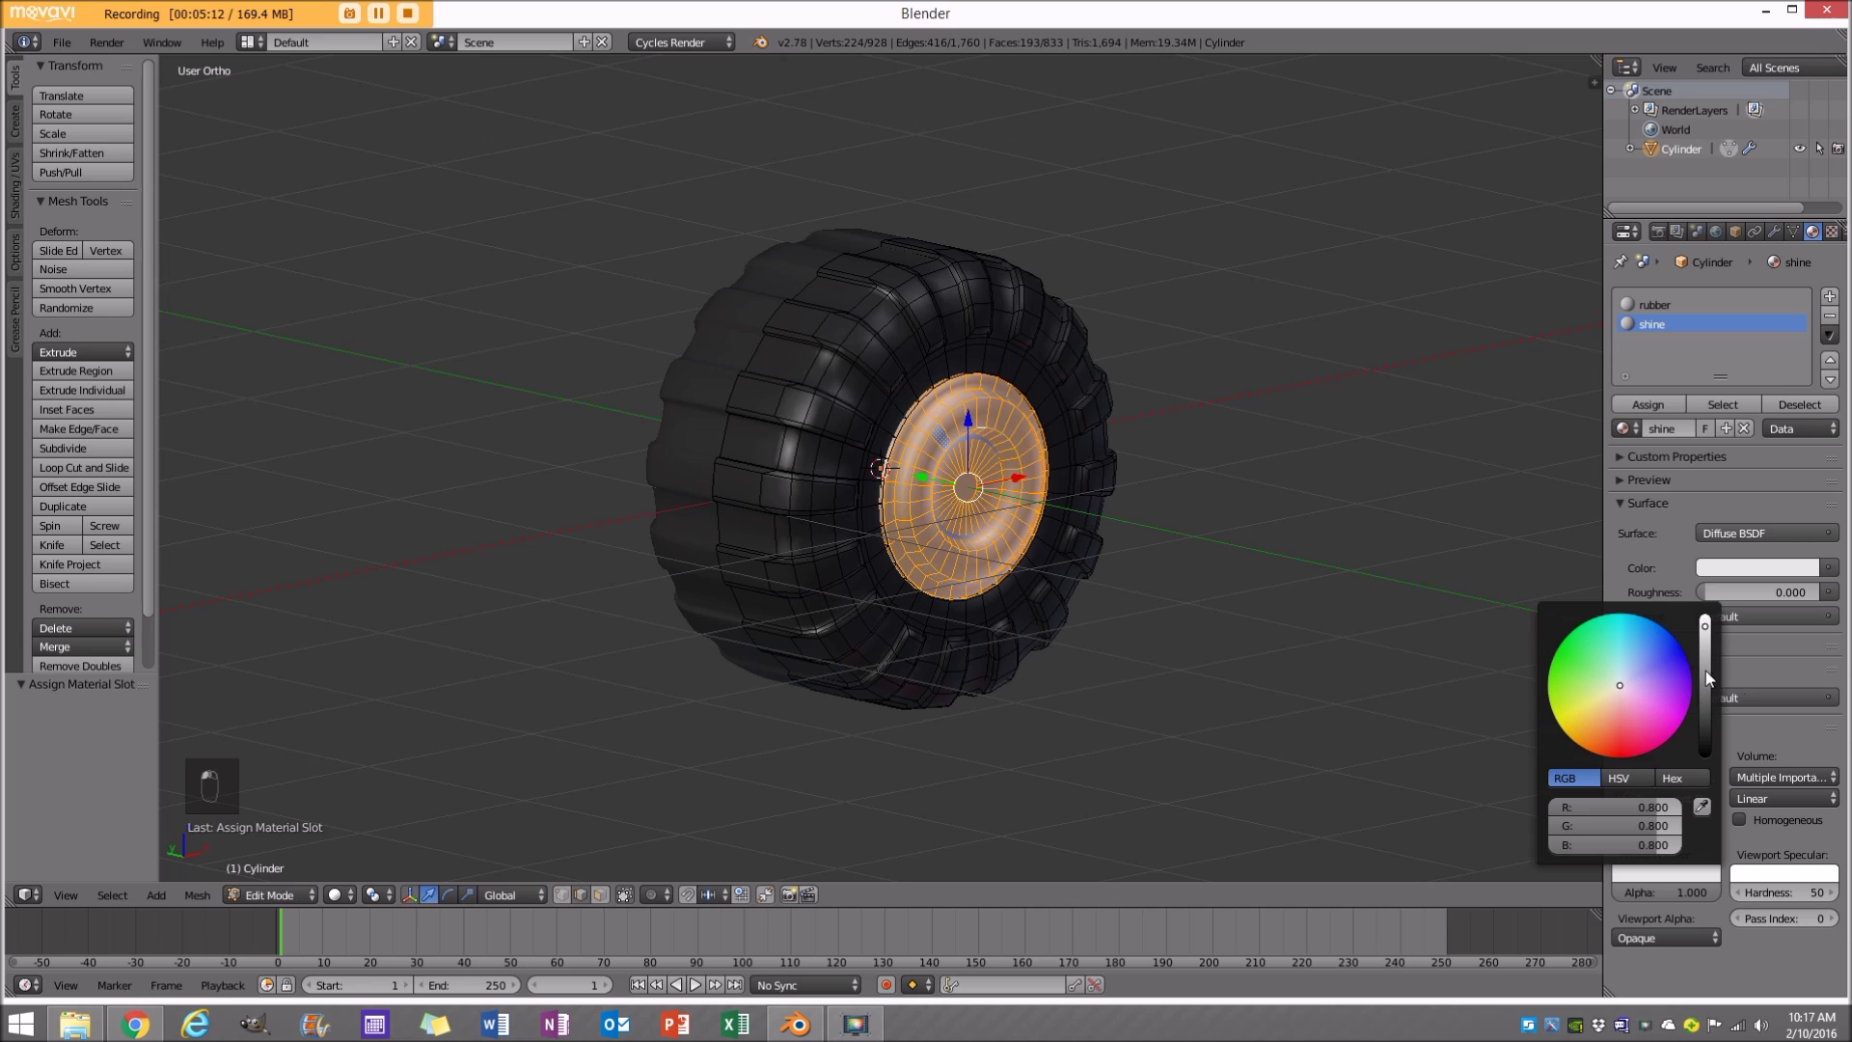
left_click(1706, 670)
key("Tab")
middle_click_drag(874, 521, 1111, 558)
key("a")
key("a")
scroll(975, 470, "down", 3)
key("KP_5")
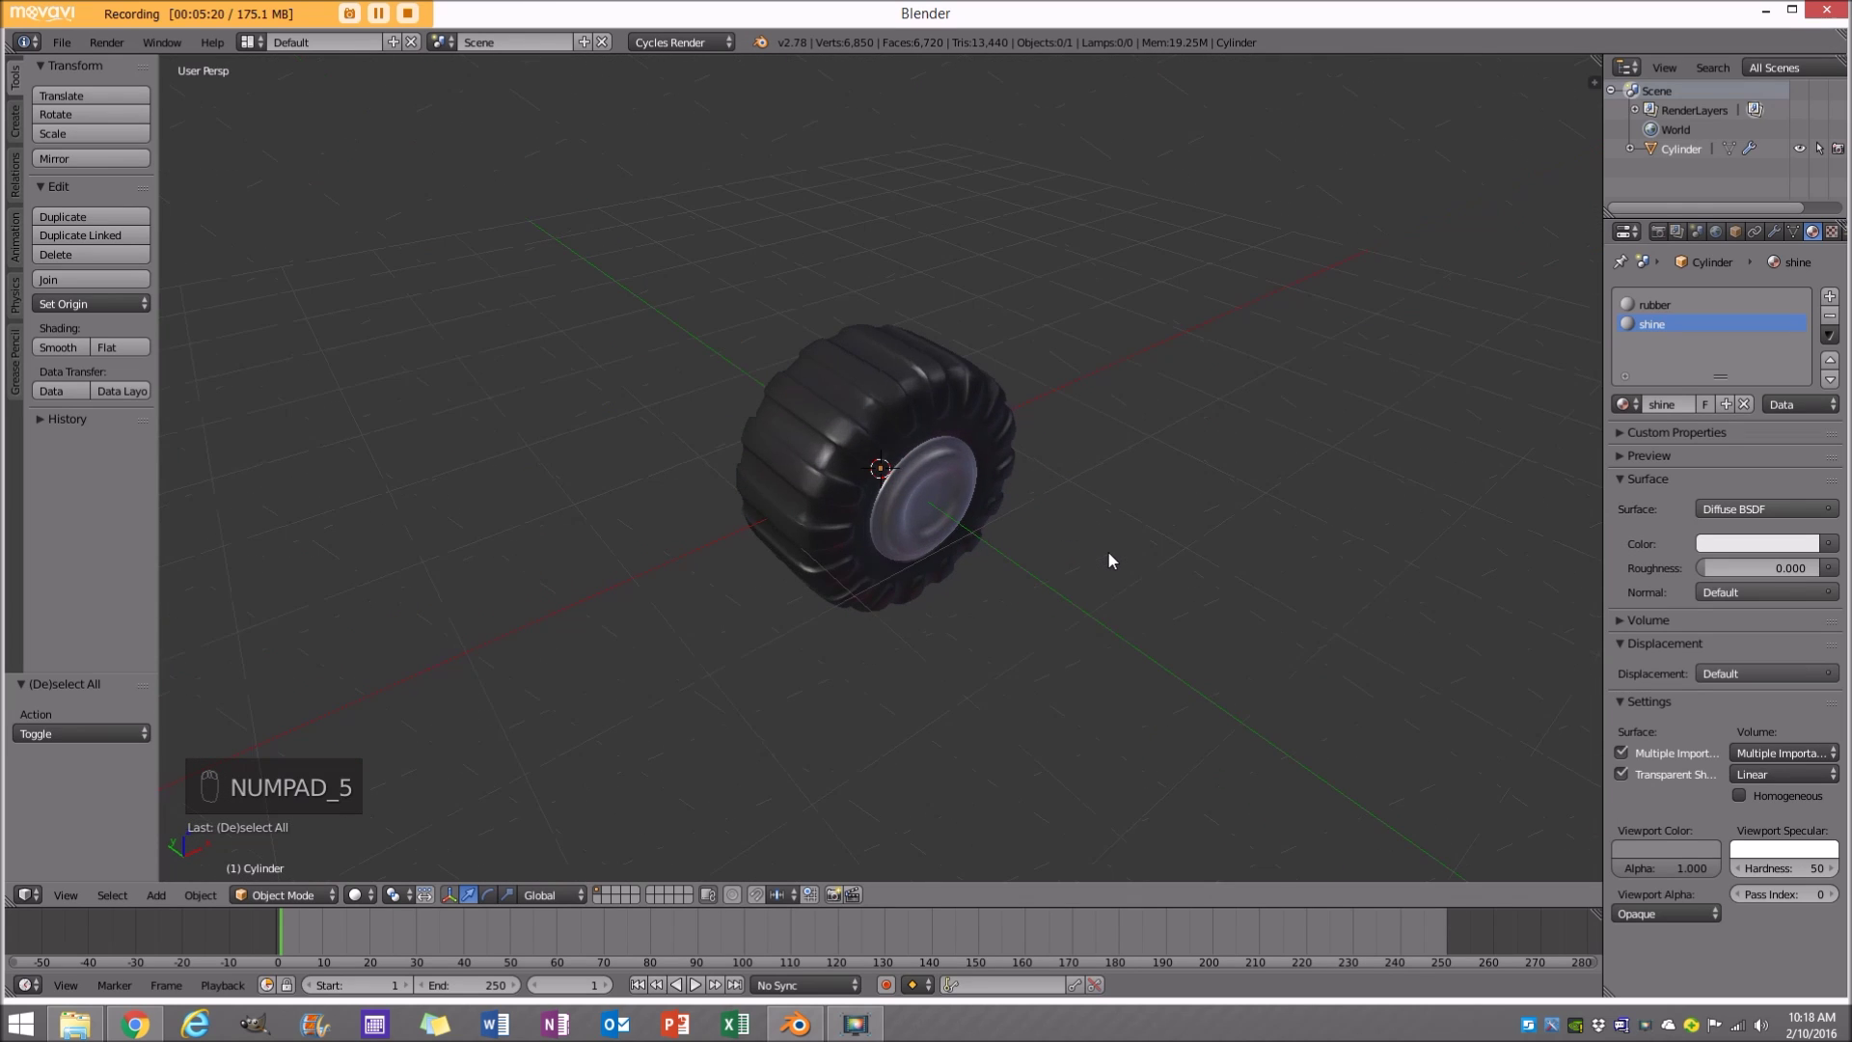
Show the wheel in front orthographic view and choose the pivot point for transformations.
key("KP_1")
key("KP_5")
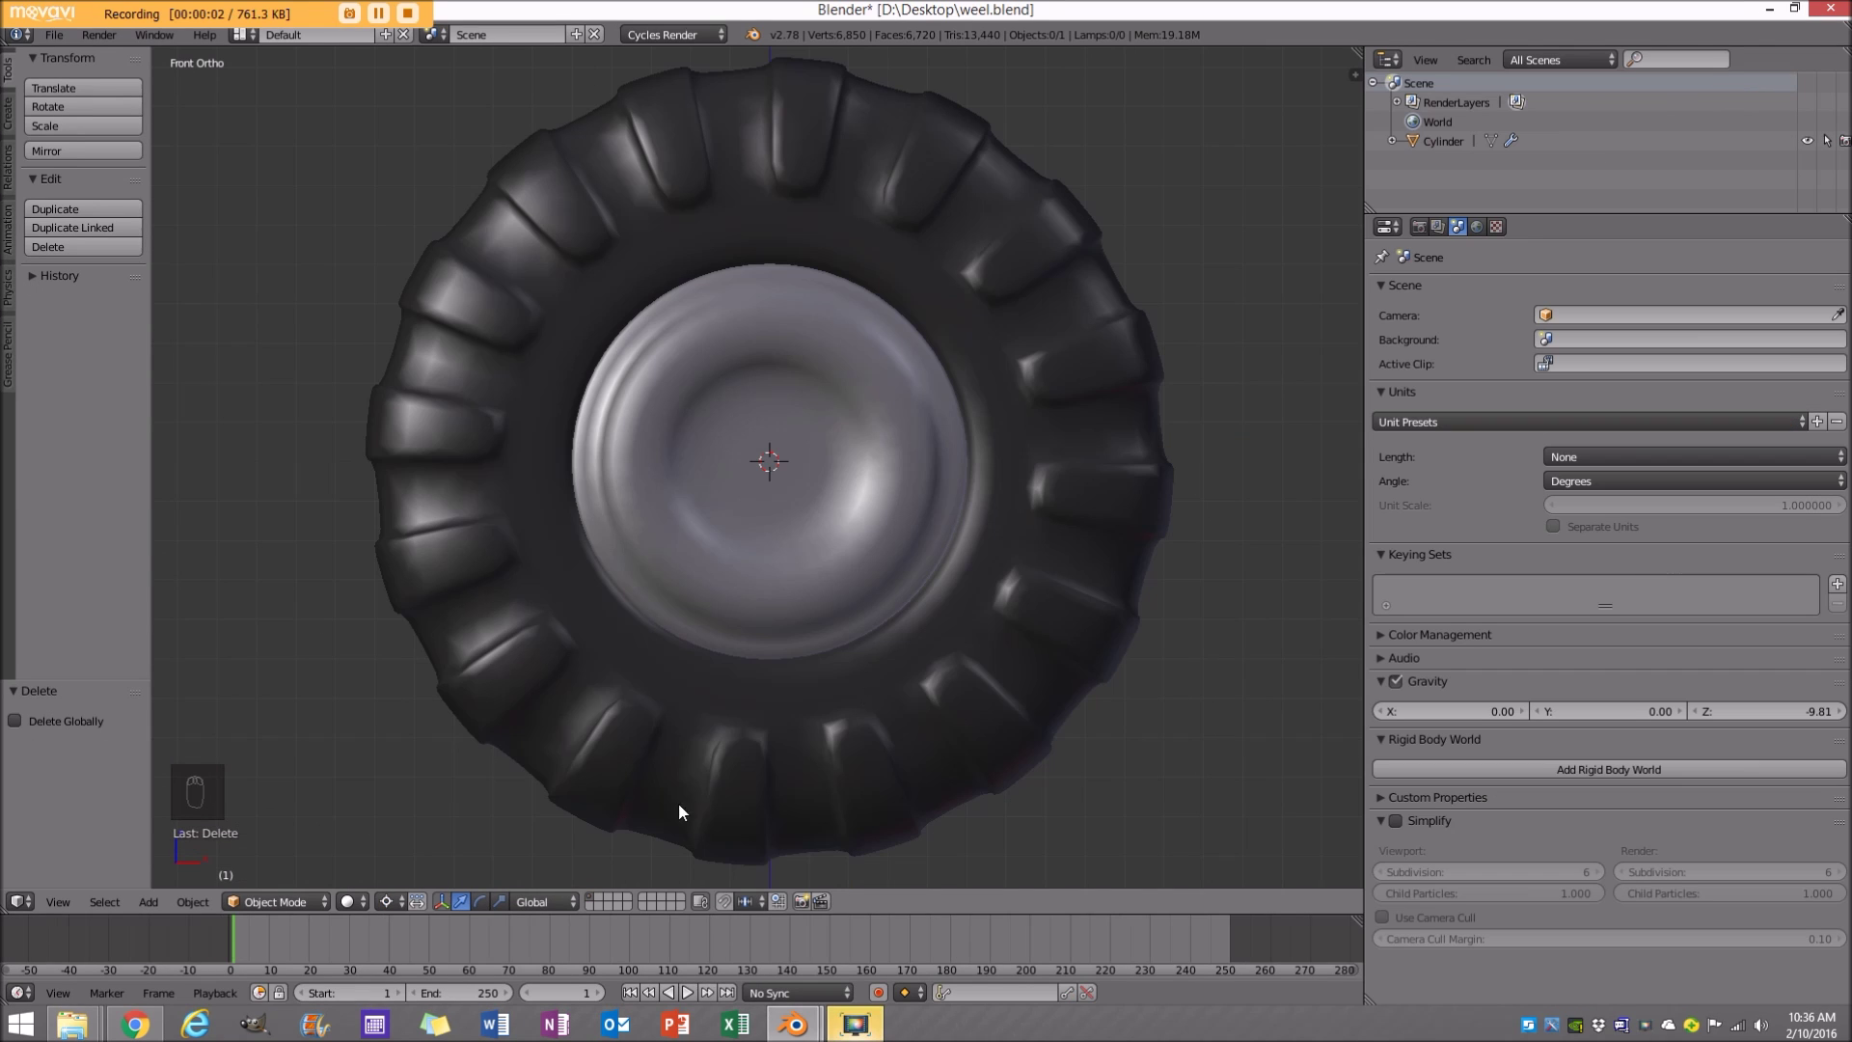
left_click(391, 901)
left_click(434, 857)
scroll(764, 513, "down", 2)
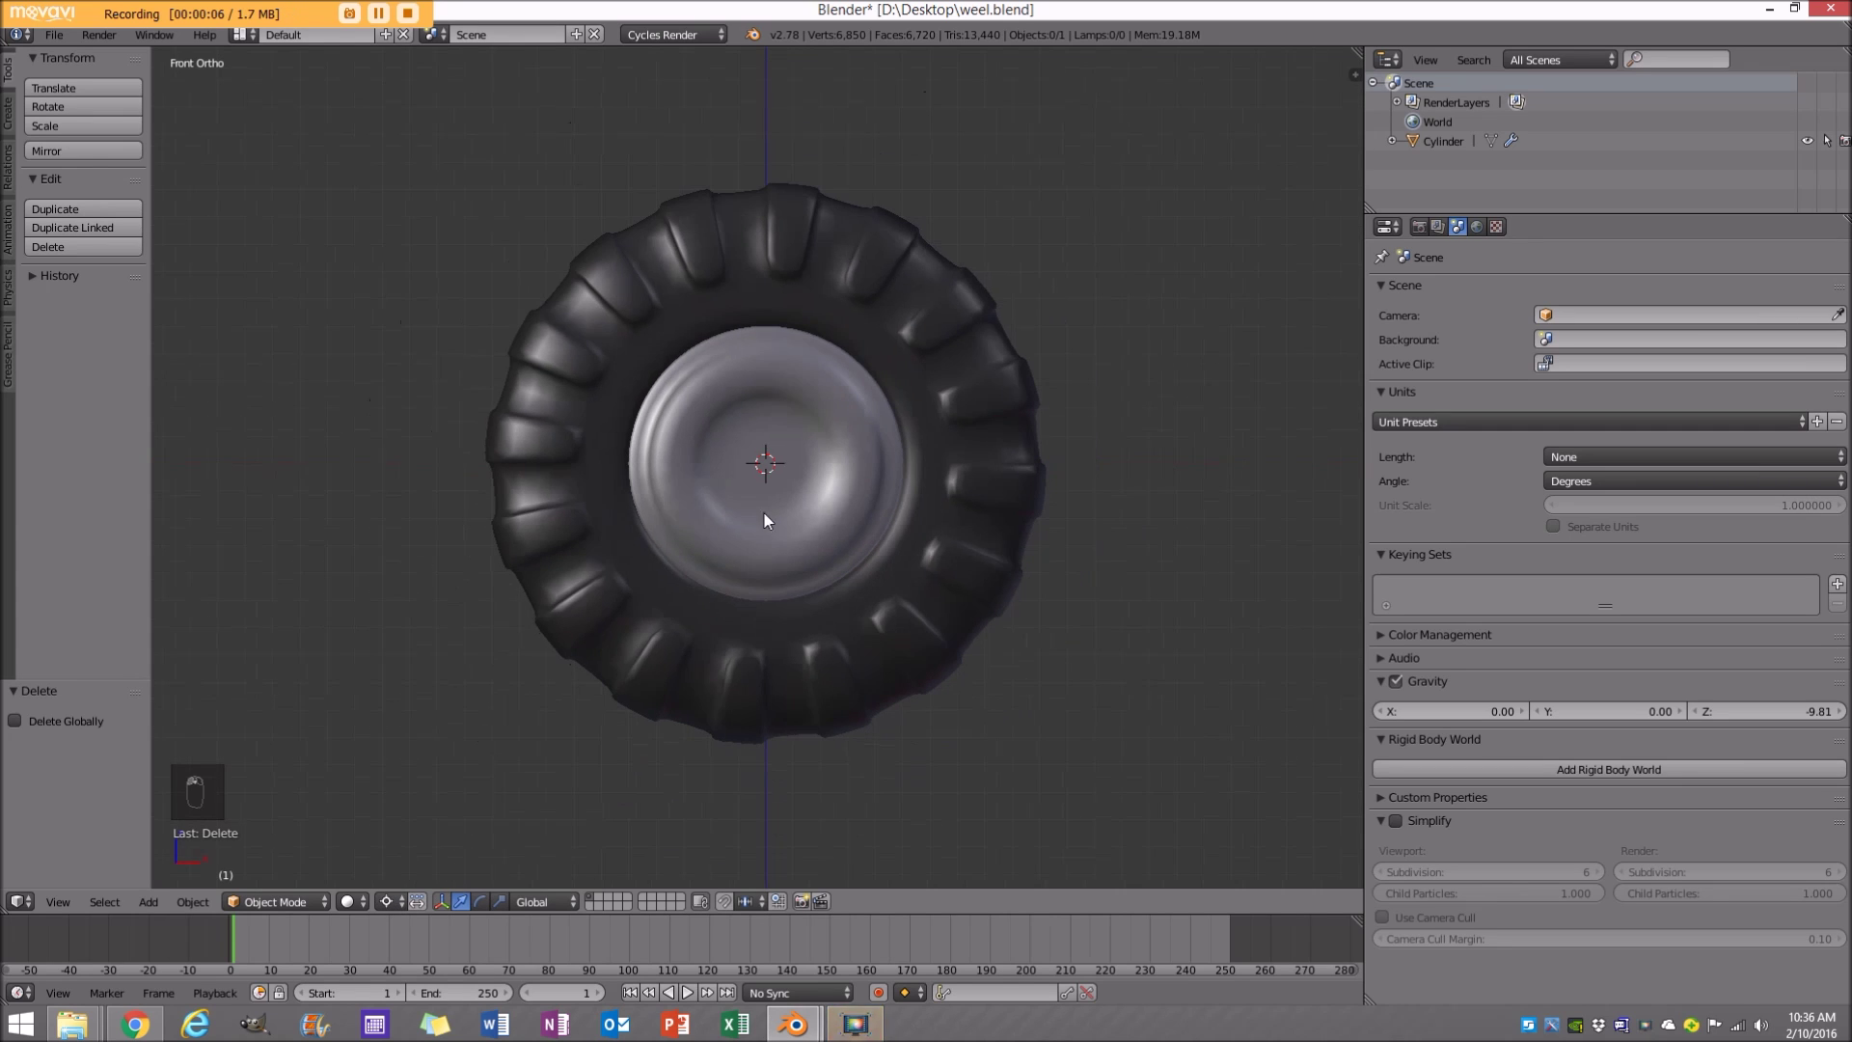
Snap the 3D cursor to the scene center and return to the front orthographic view.
key("shift+s")
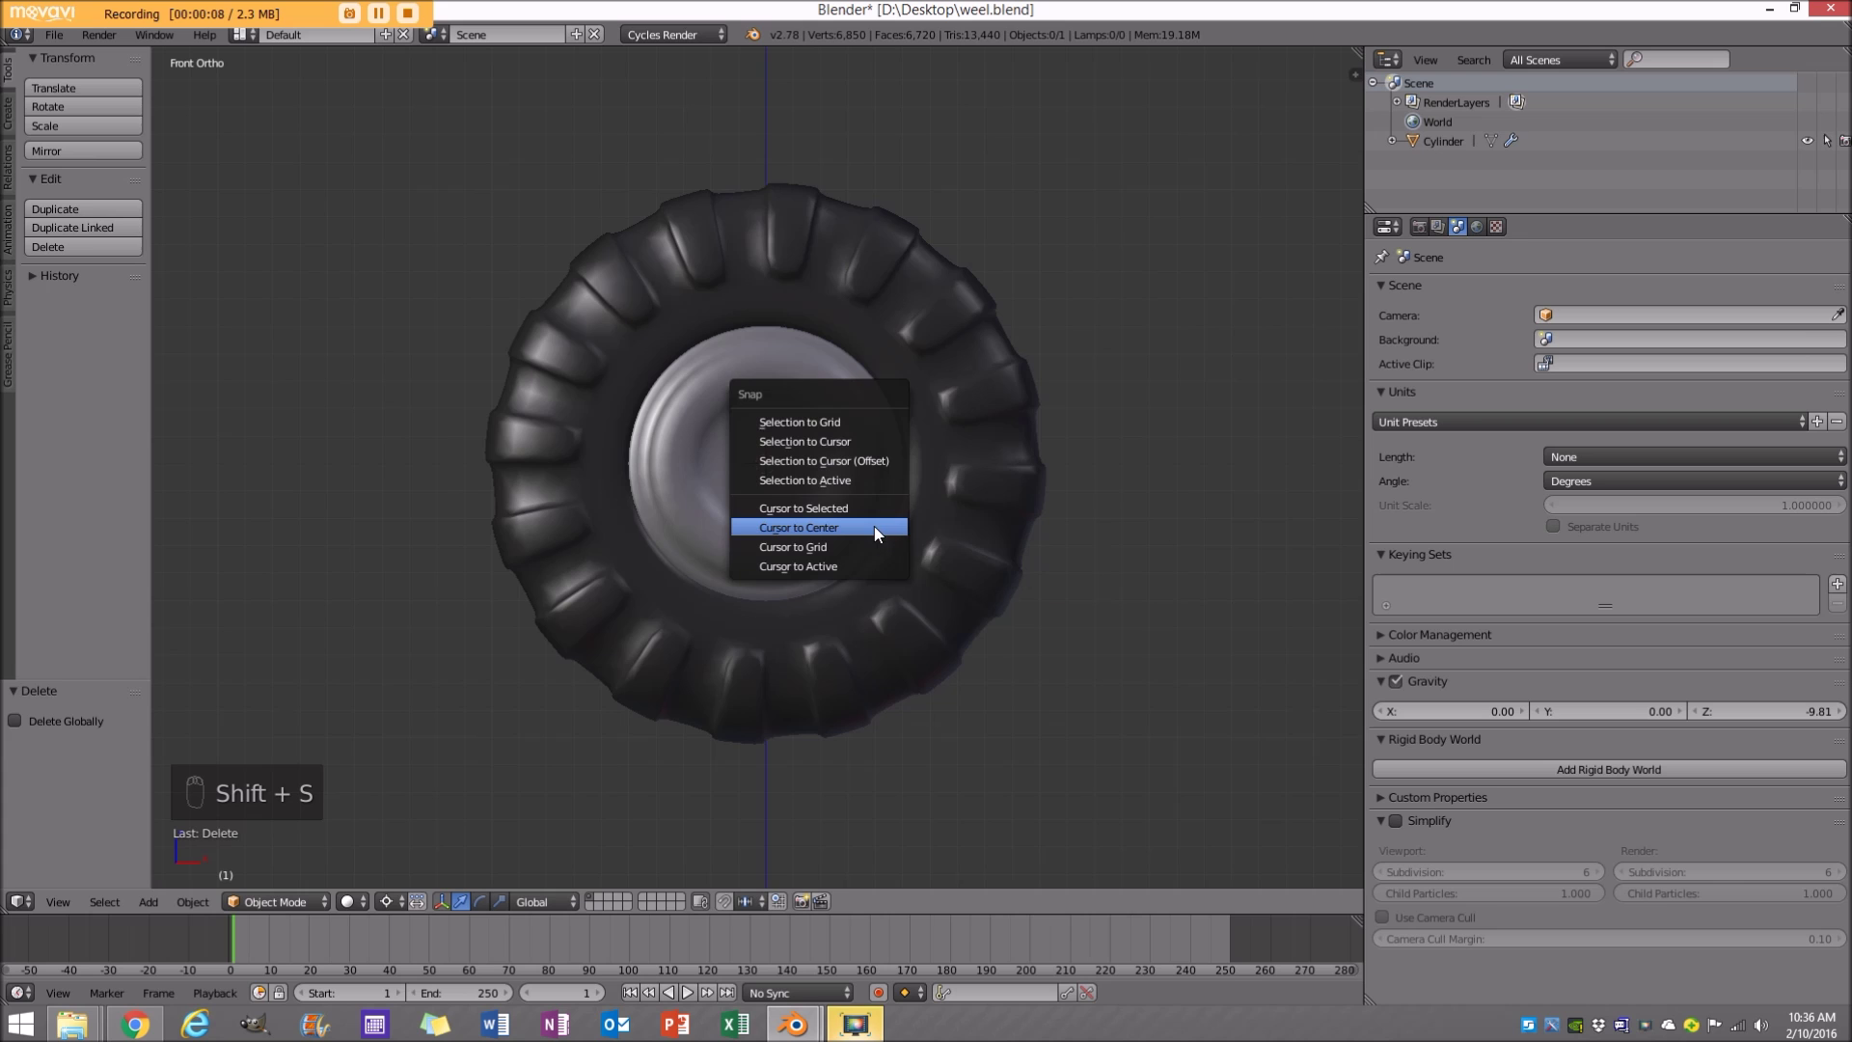
left_click(874, 525)
middle_click_drag(820, 487, 916, 496)
key("KP_1")
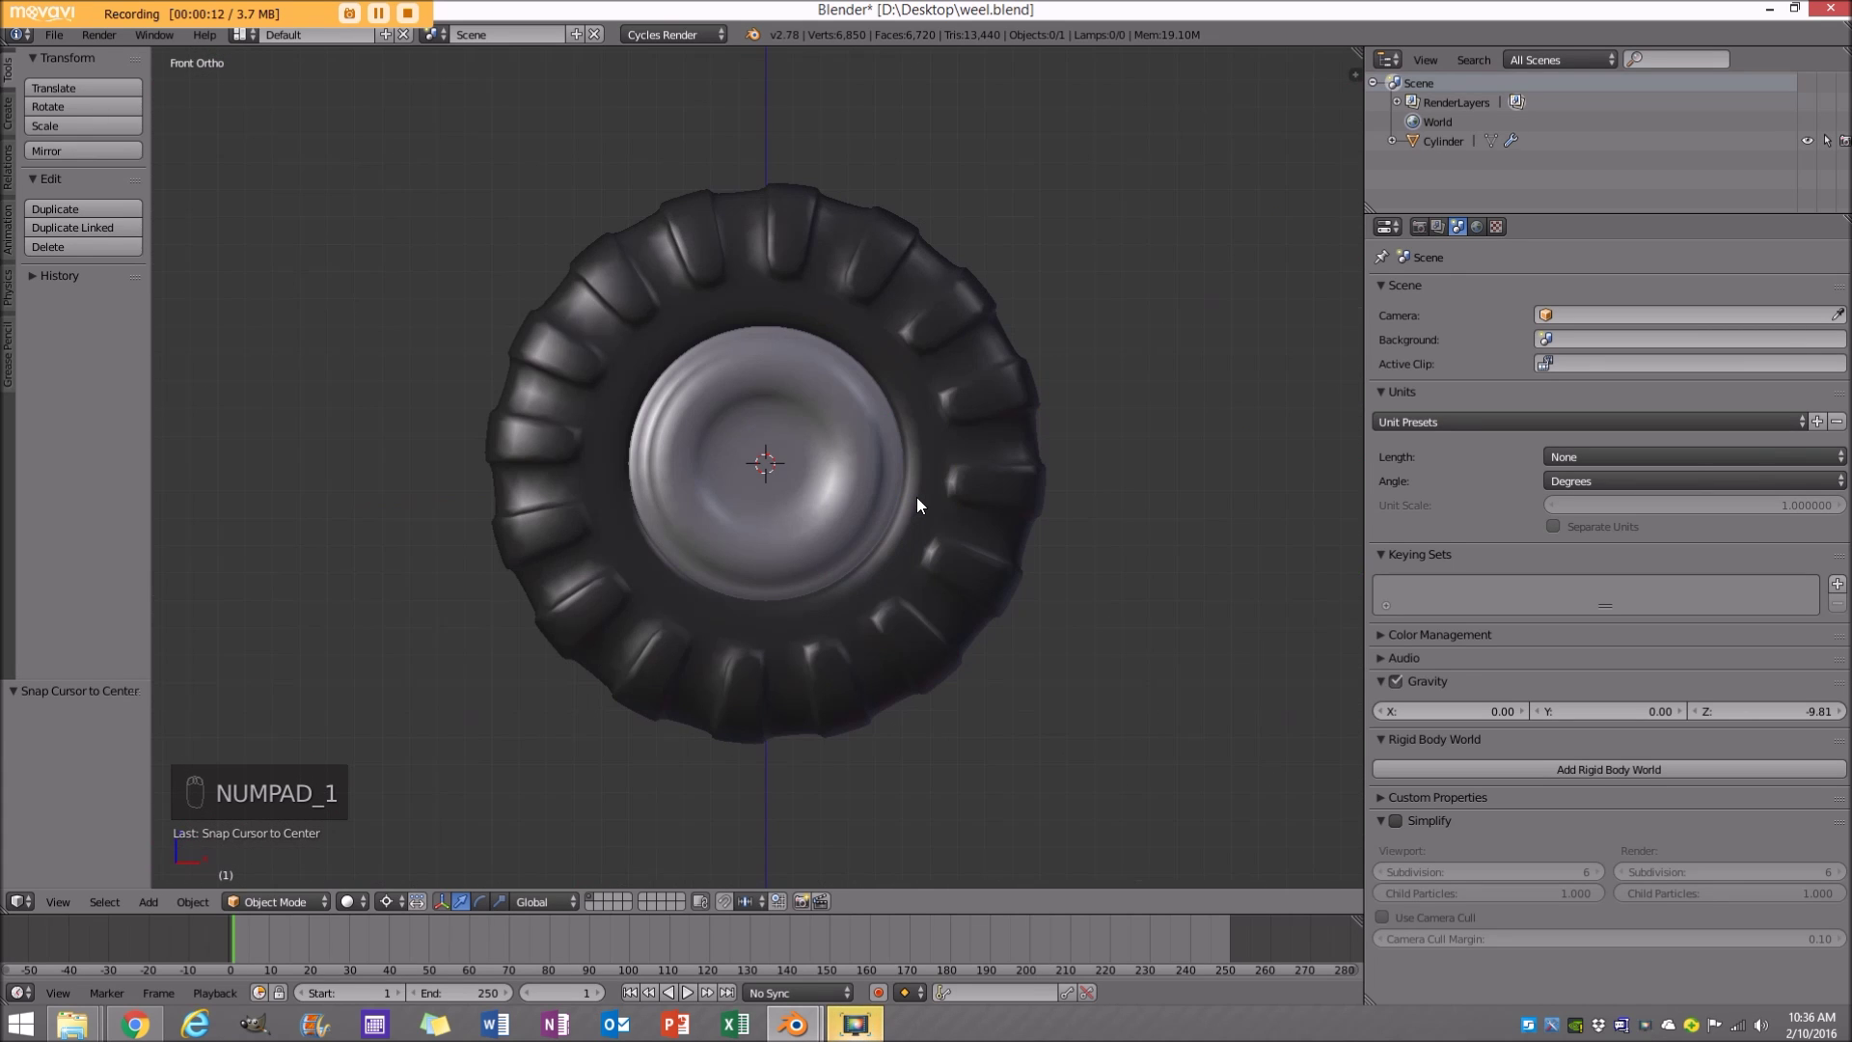
Add a single-bone armature at the wheel's center and enable its Names, Axes and X-Ray display.
left_click(145, 901)
mouse_move(168, 772)
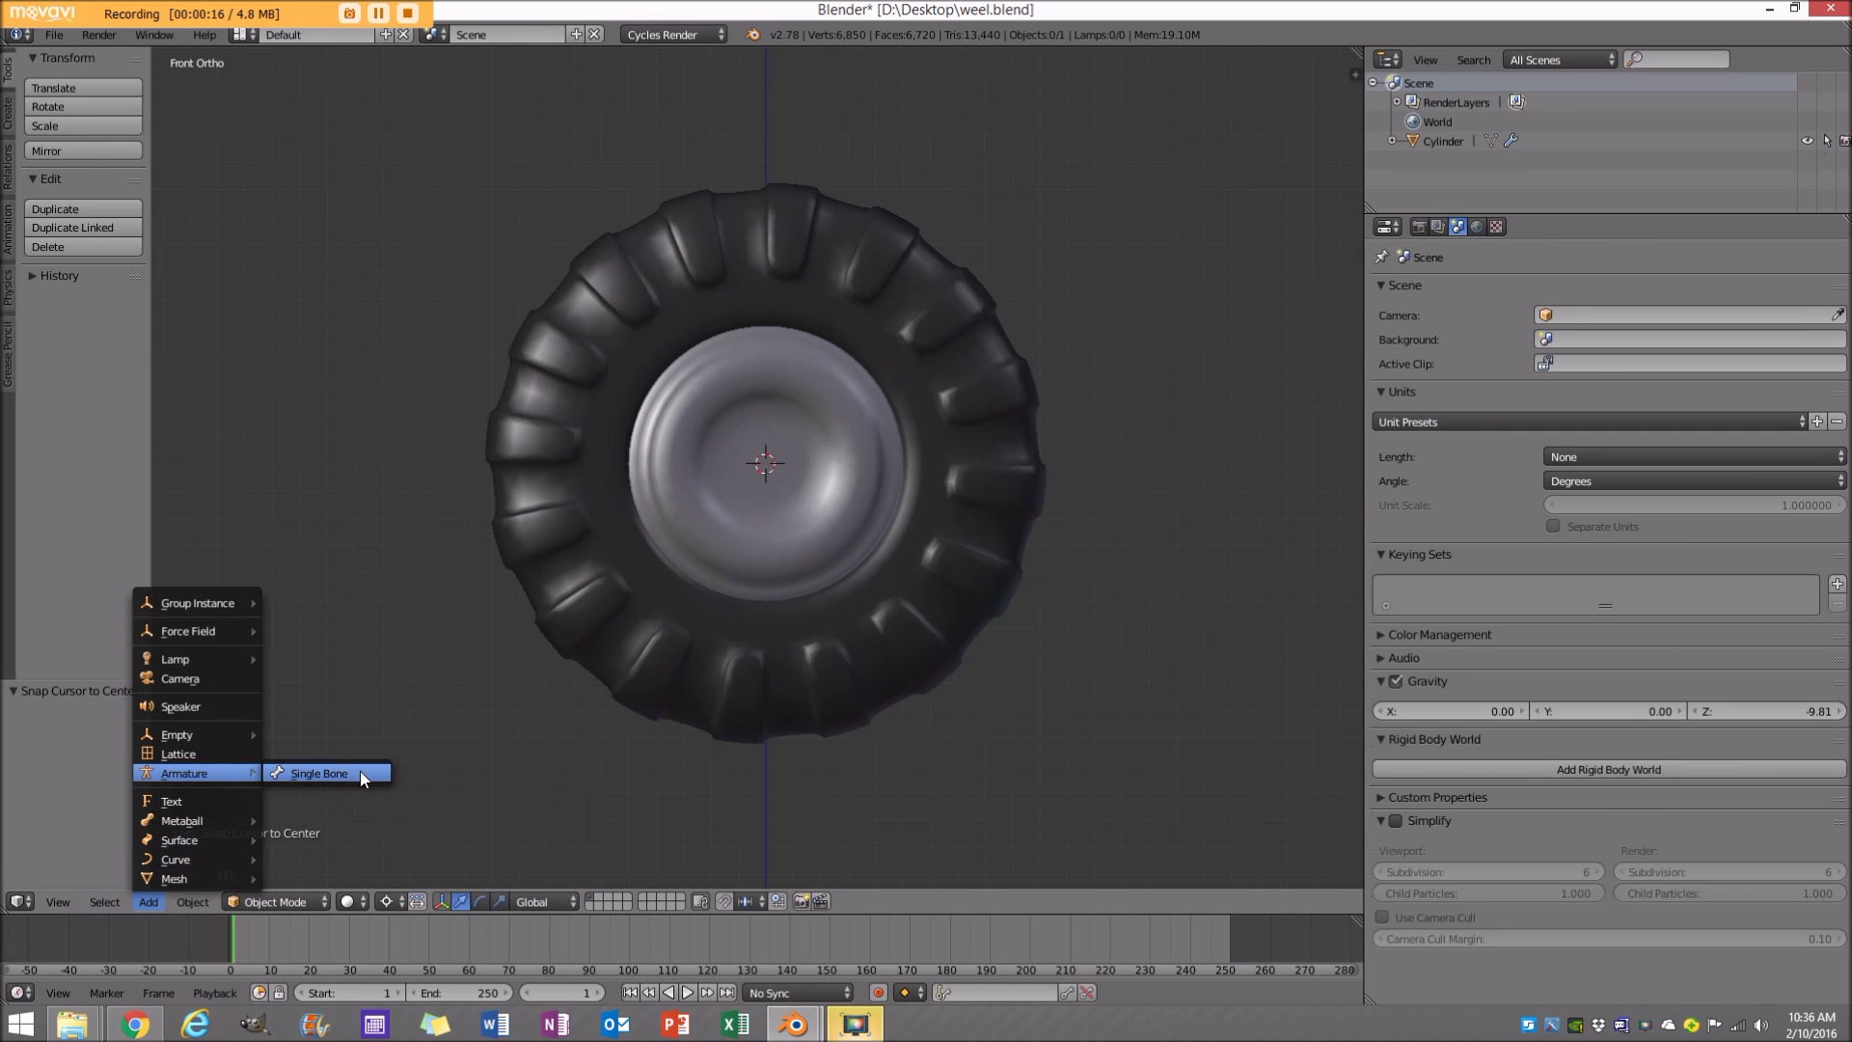
left_click(361, 772)
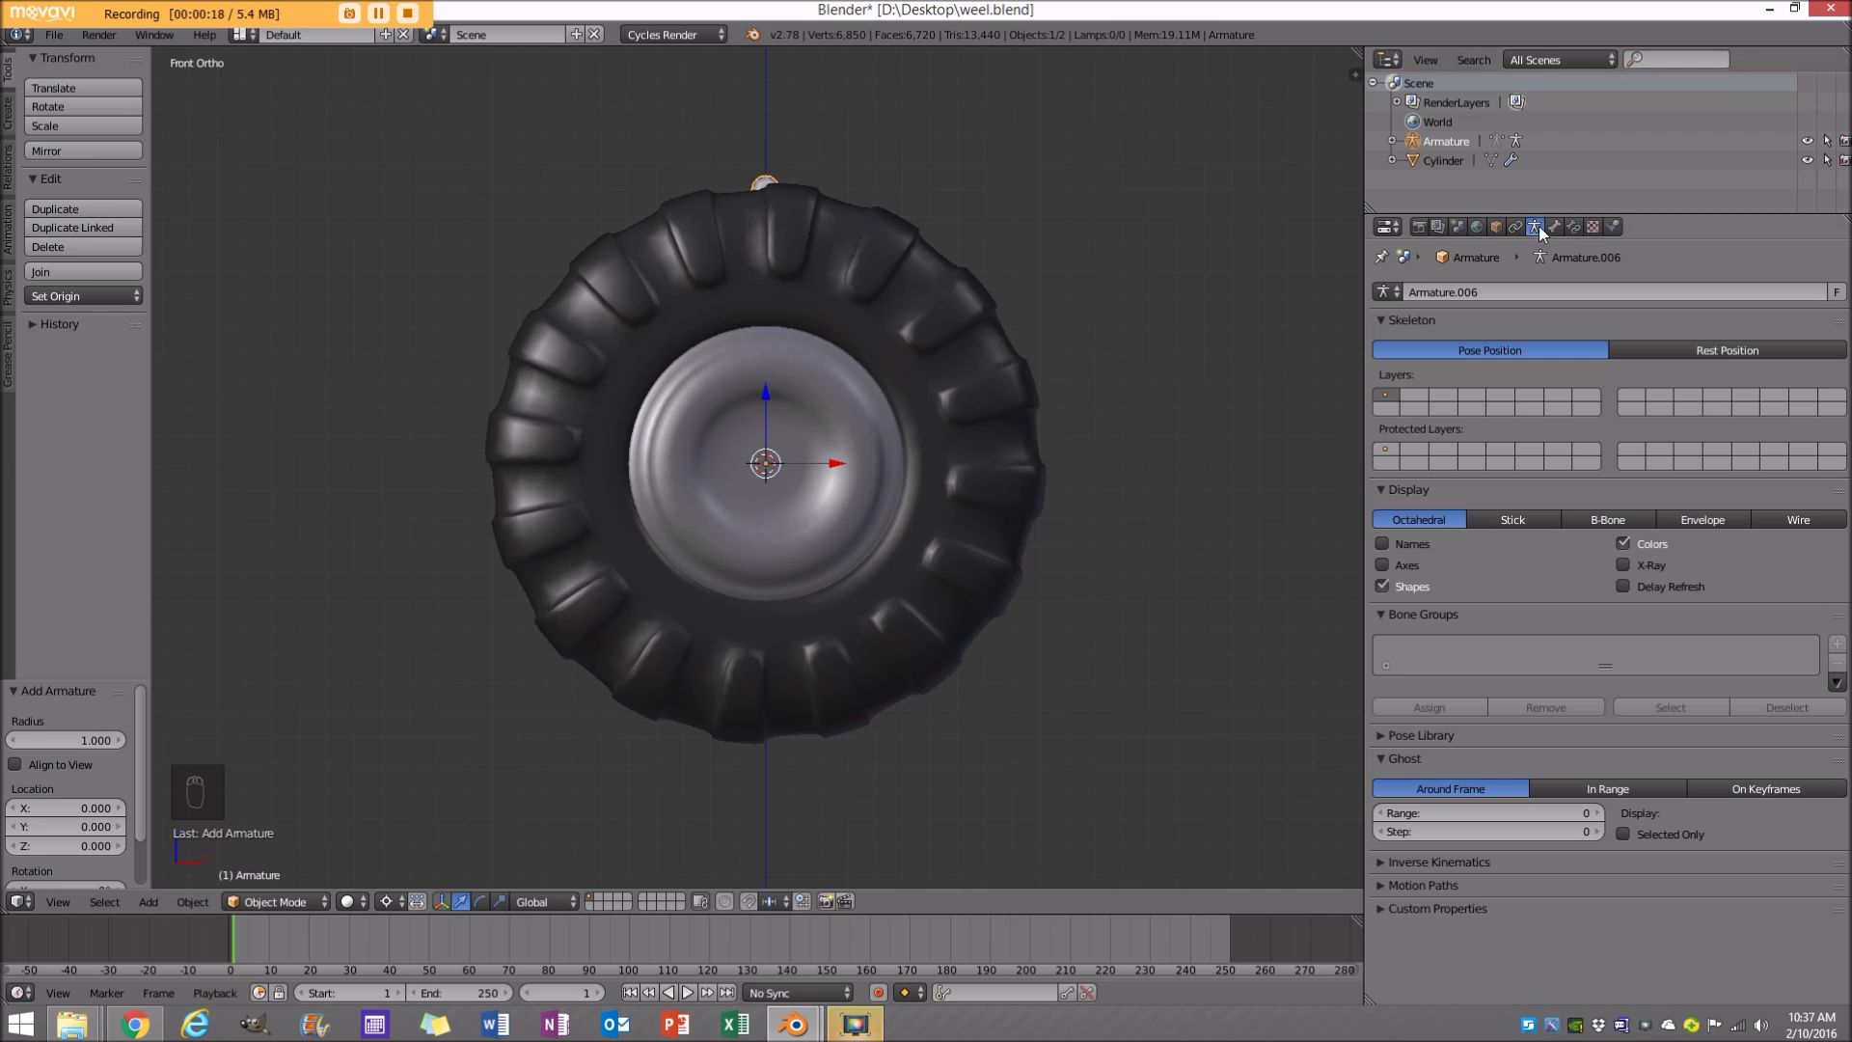
left_click(1617, 563)
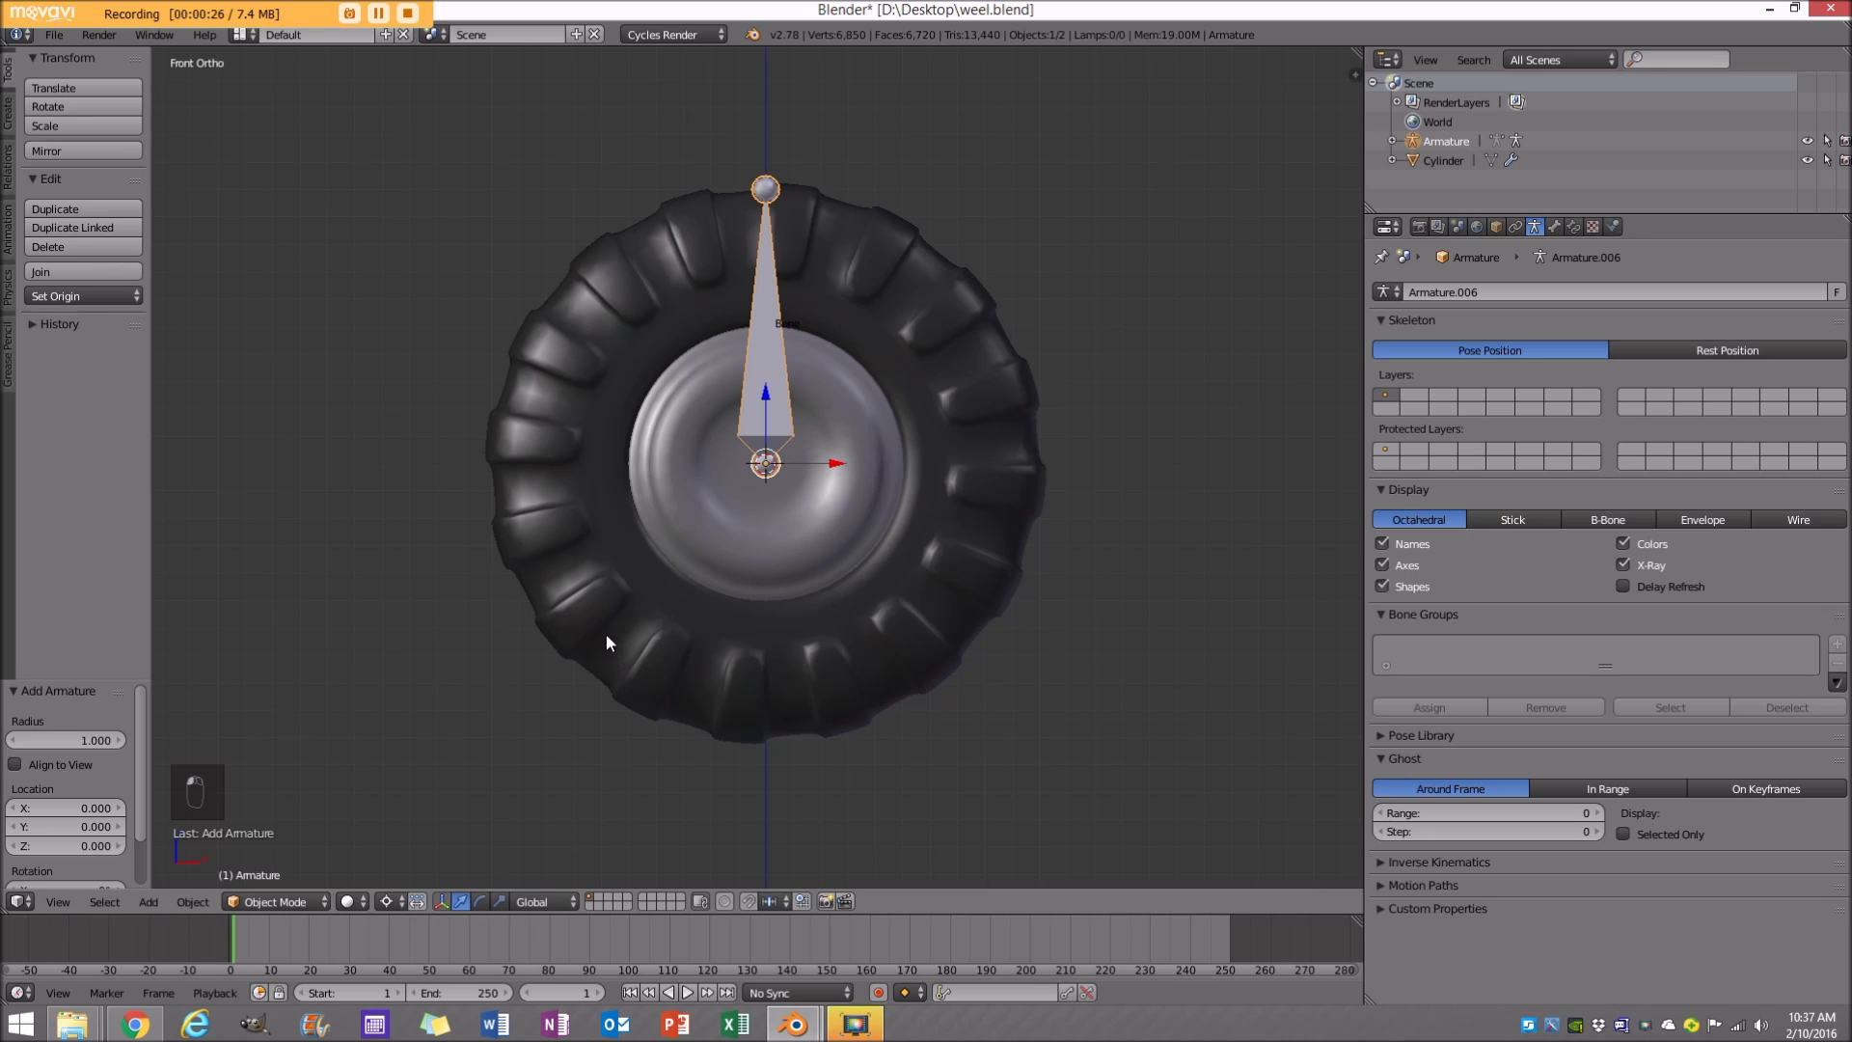
Switch the armature to Edit Mode and deselect its bone.
left_click(307, 907)
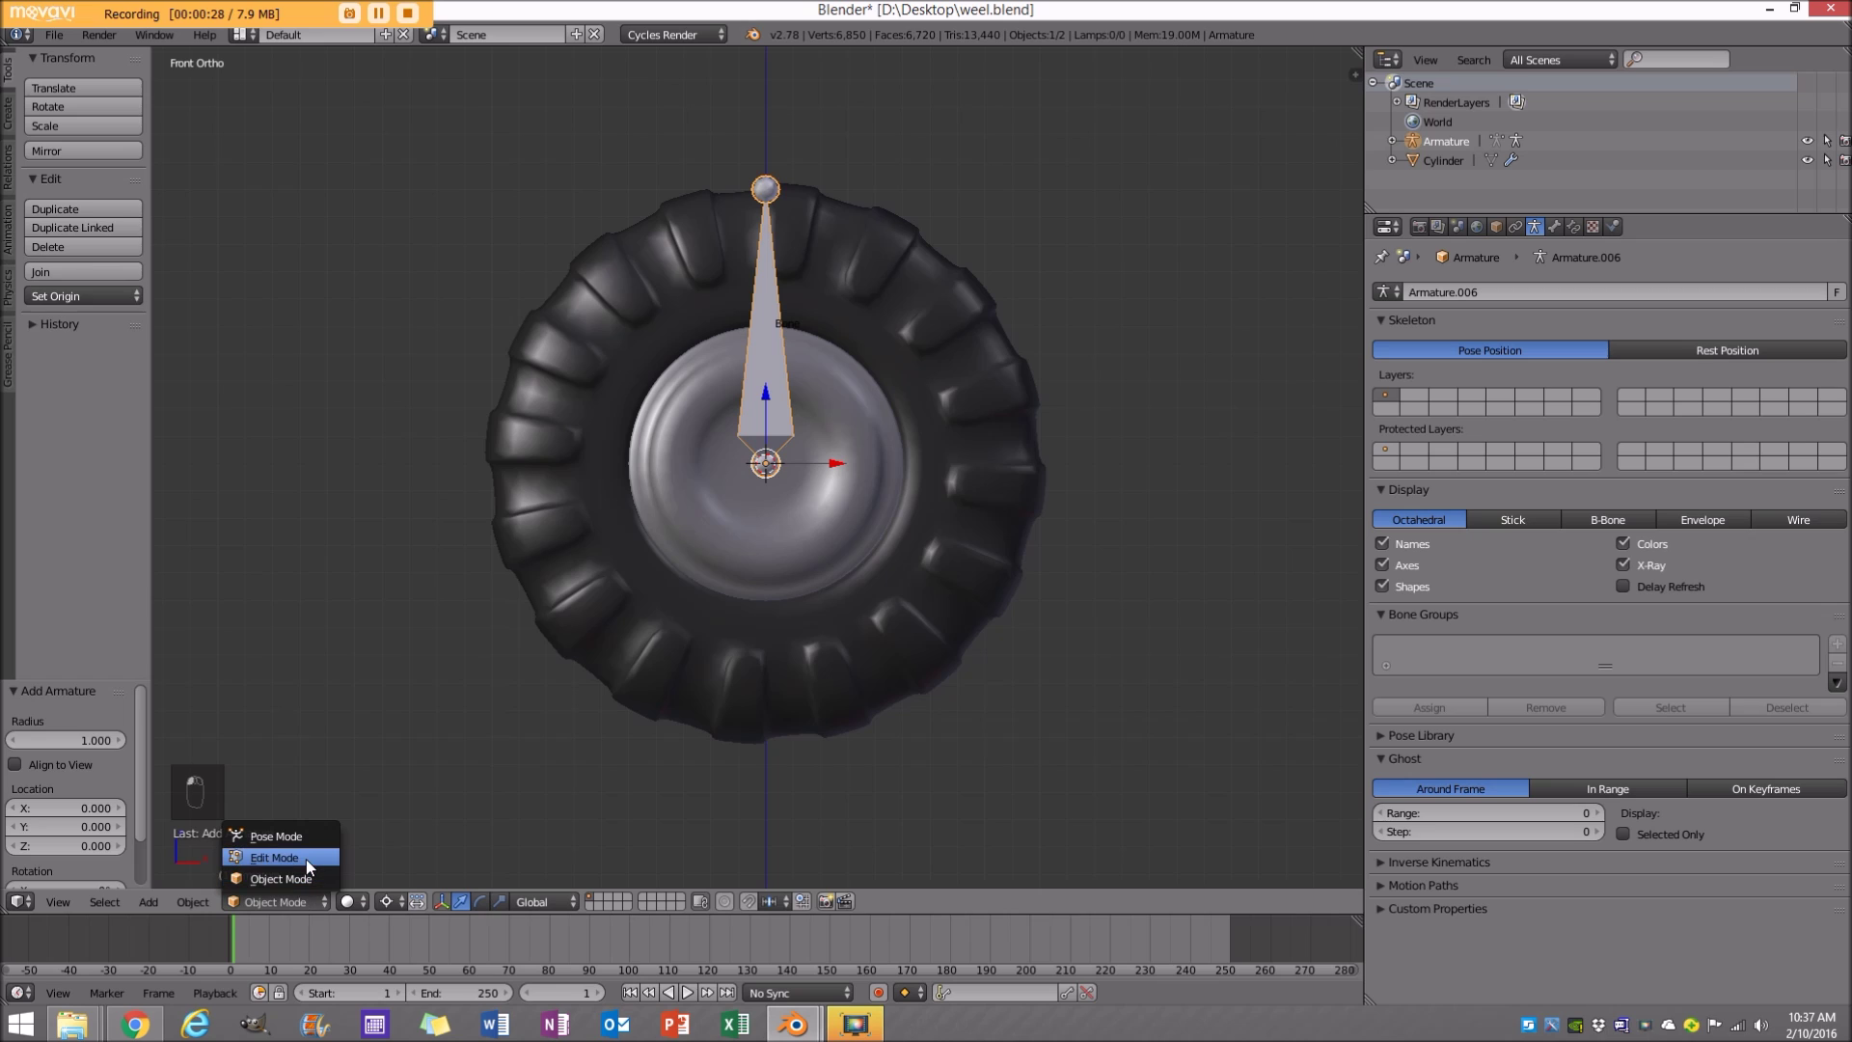
left_click(305, 859)
right_click(777, 334)
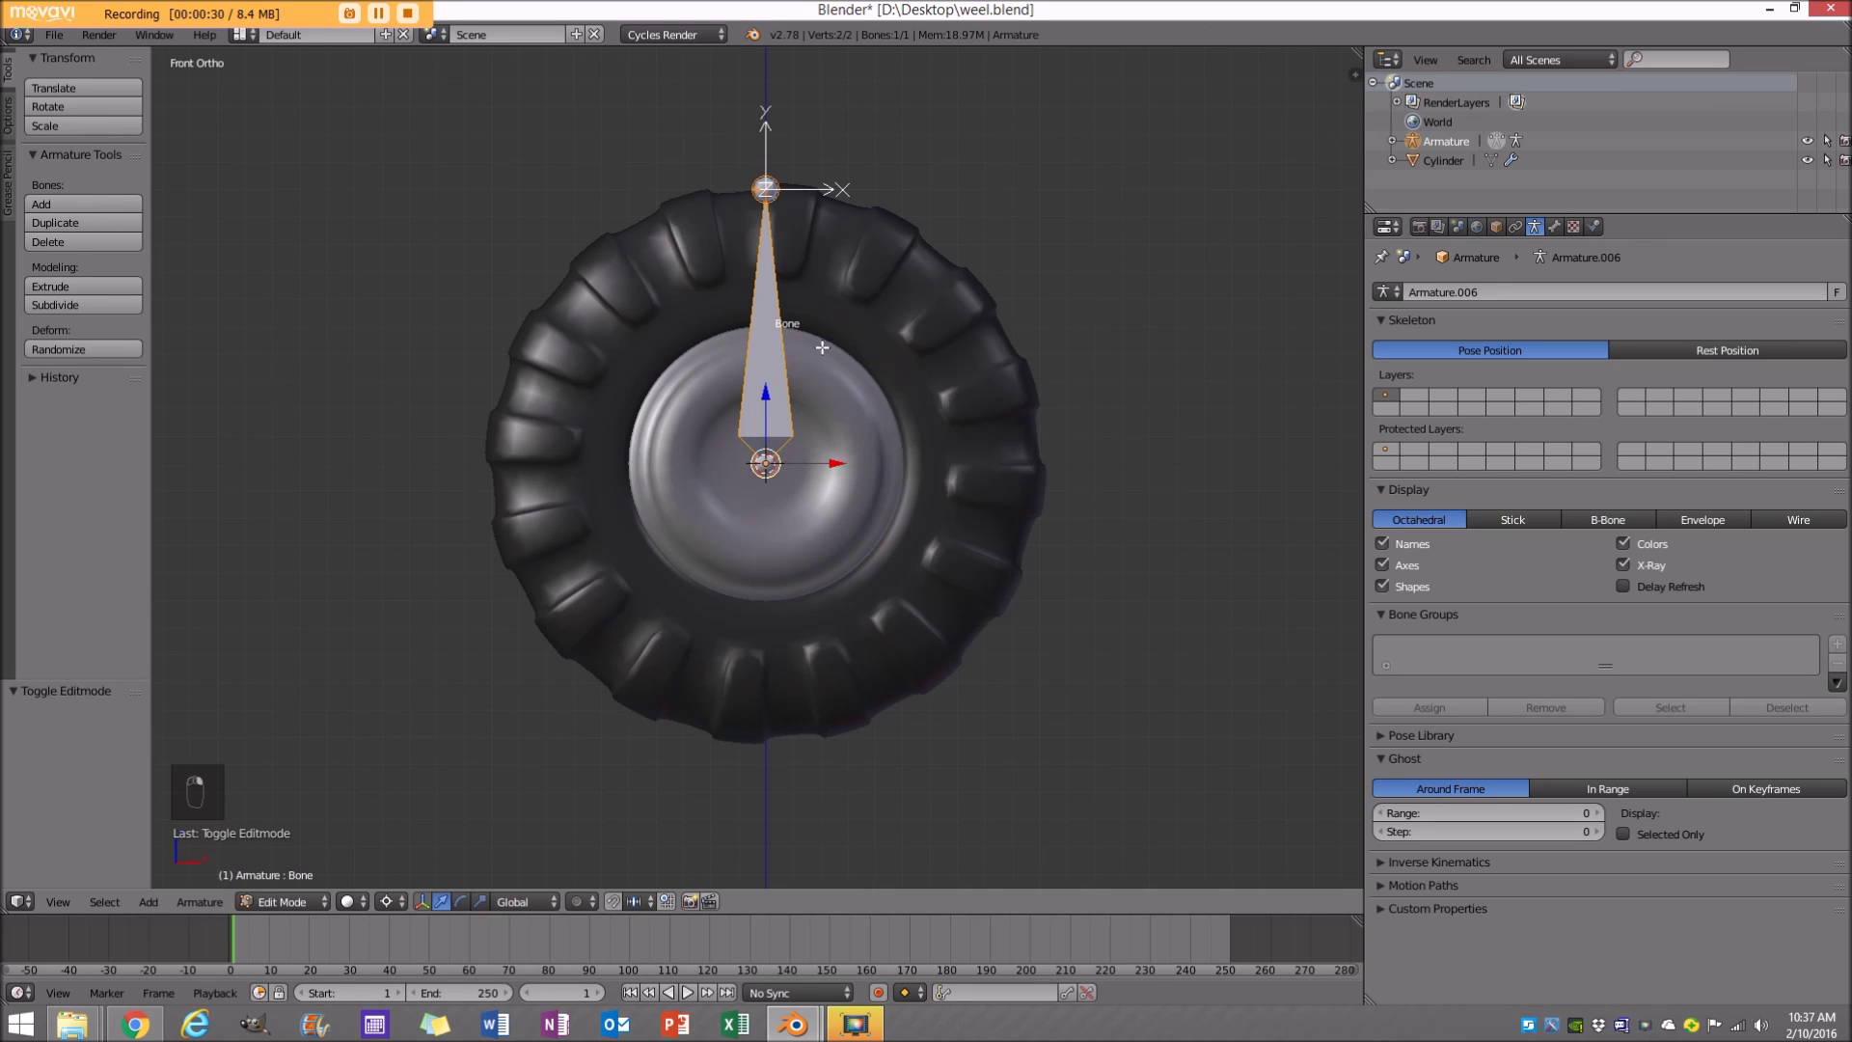
key("a")
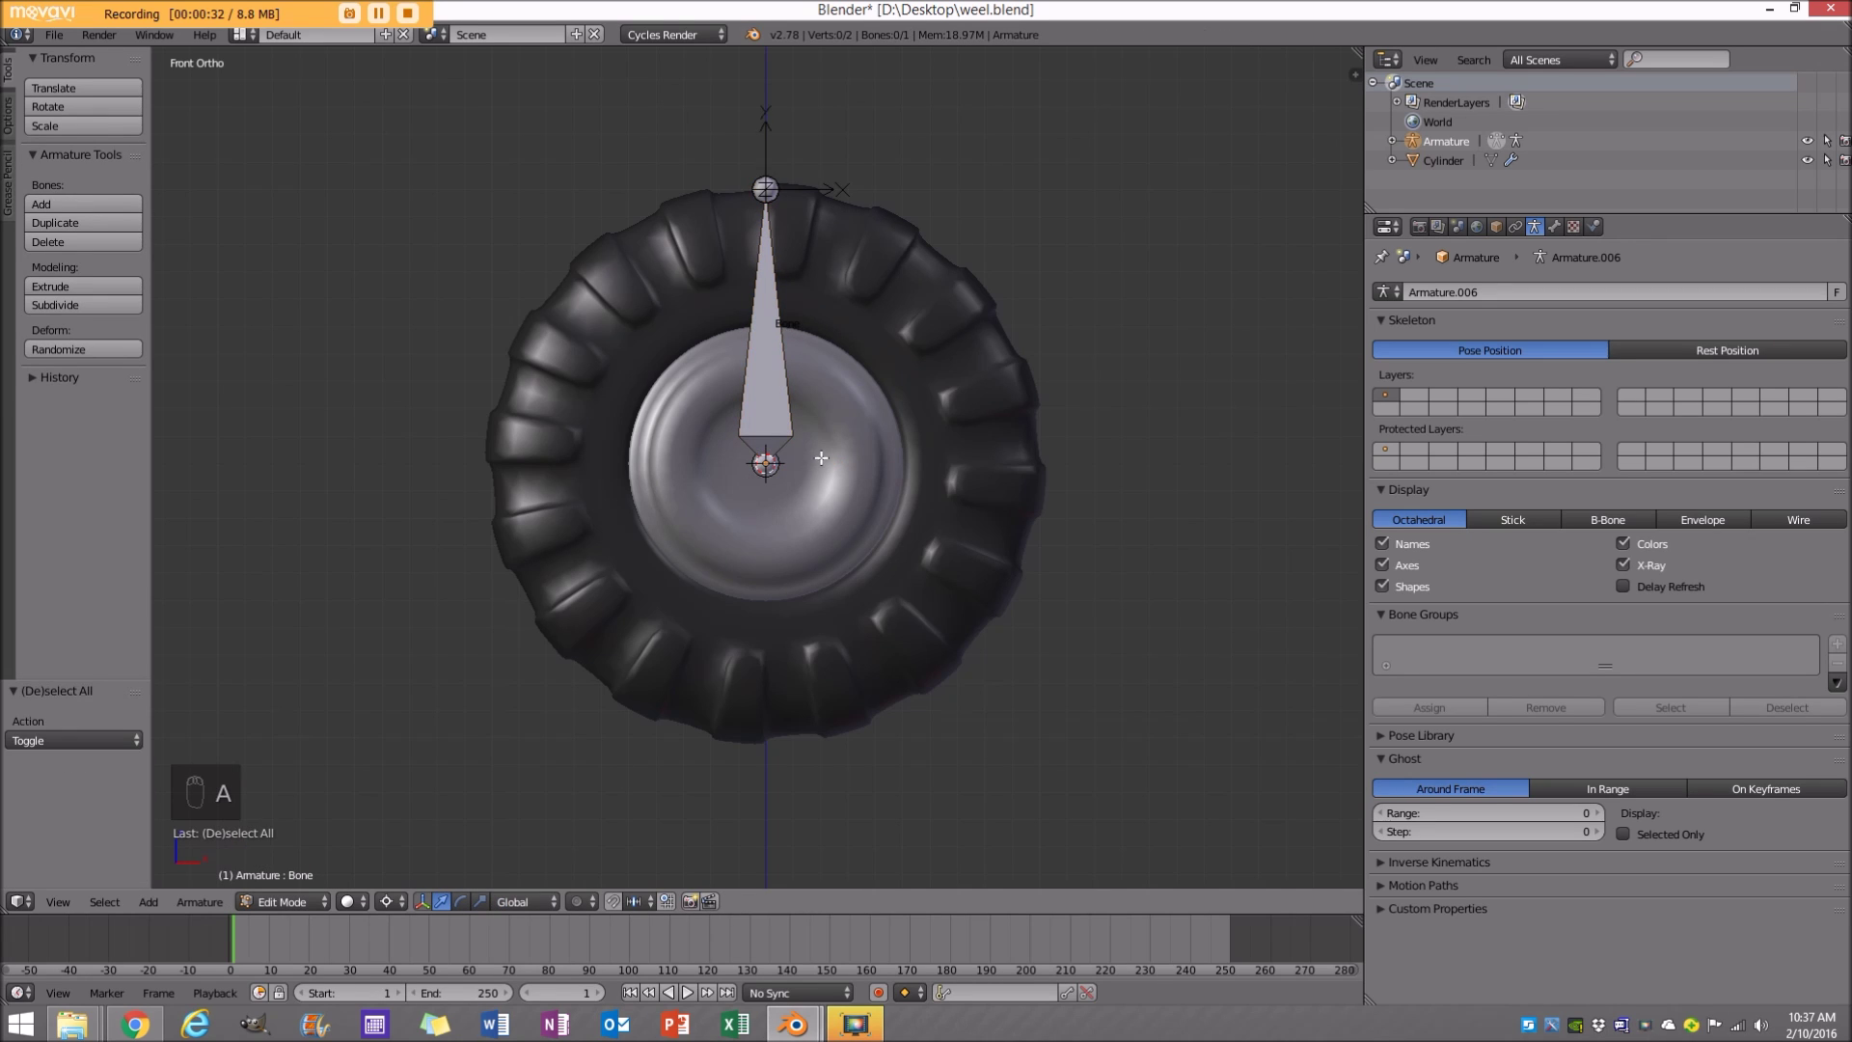
Duplicate the upright bone in place and rotate the copy 90° about the X axis so it lies along the axle.
right_click(765, 331)
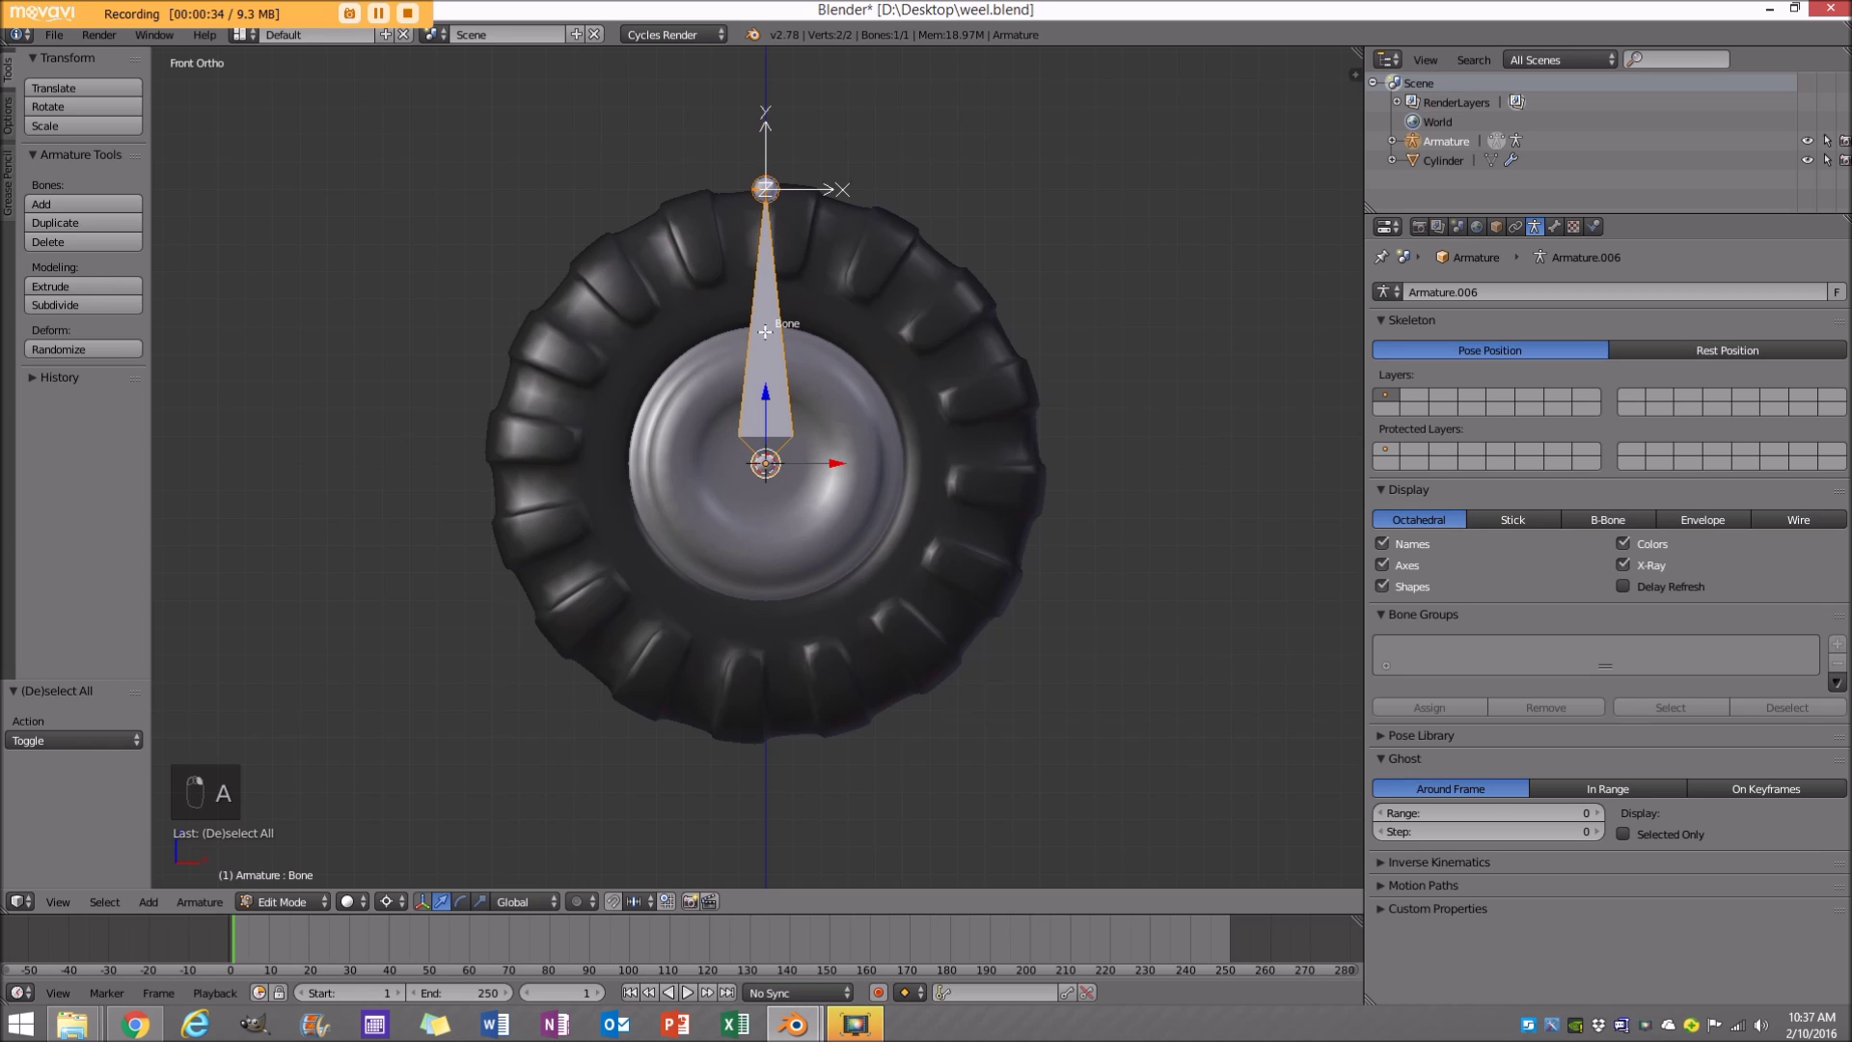
key("shift+d")
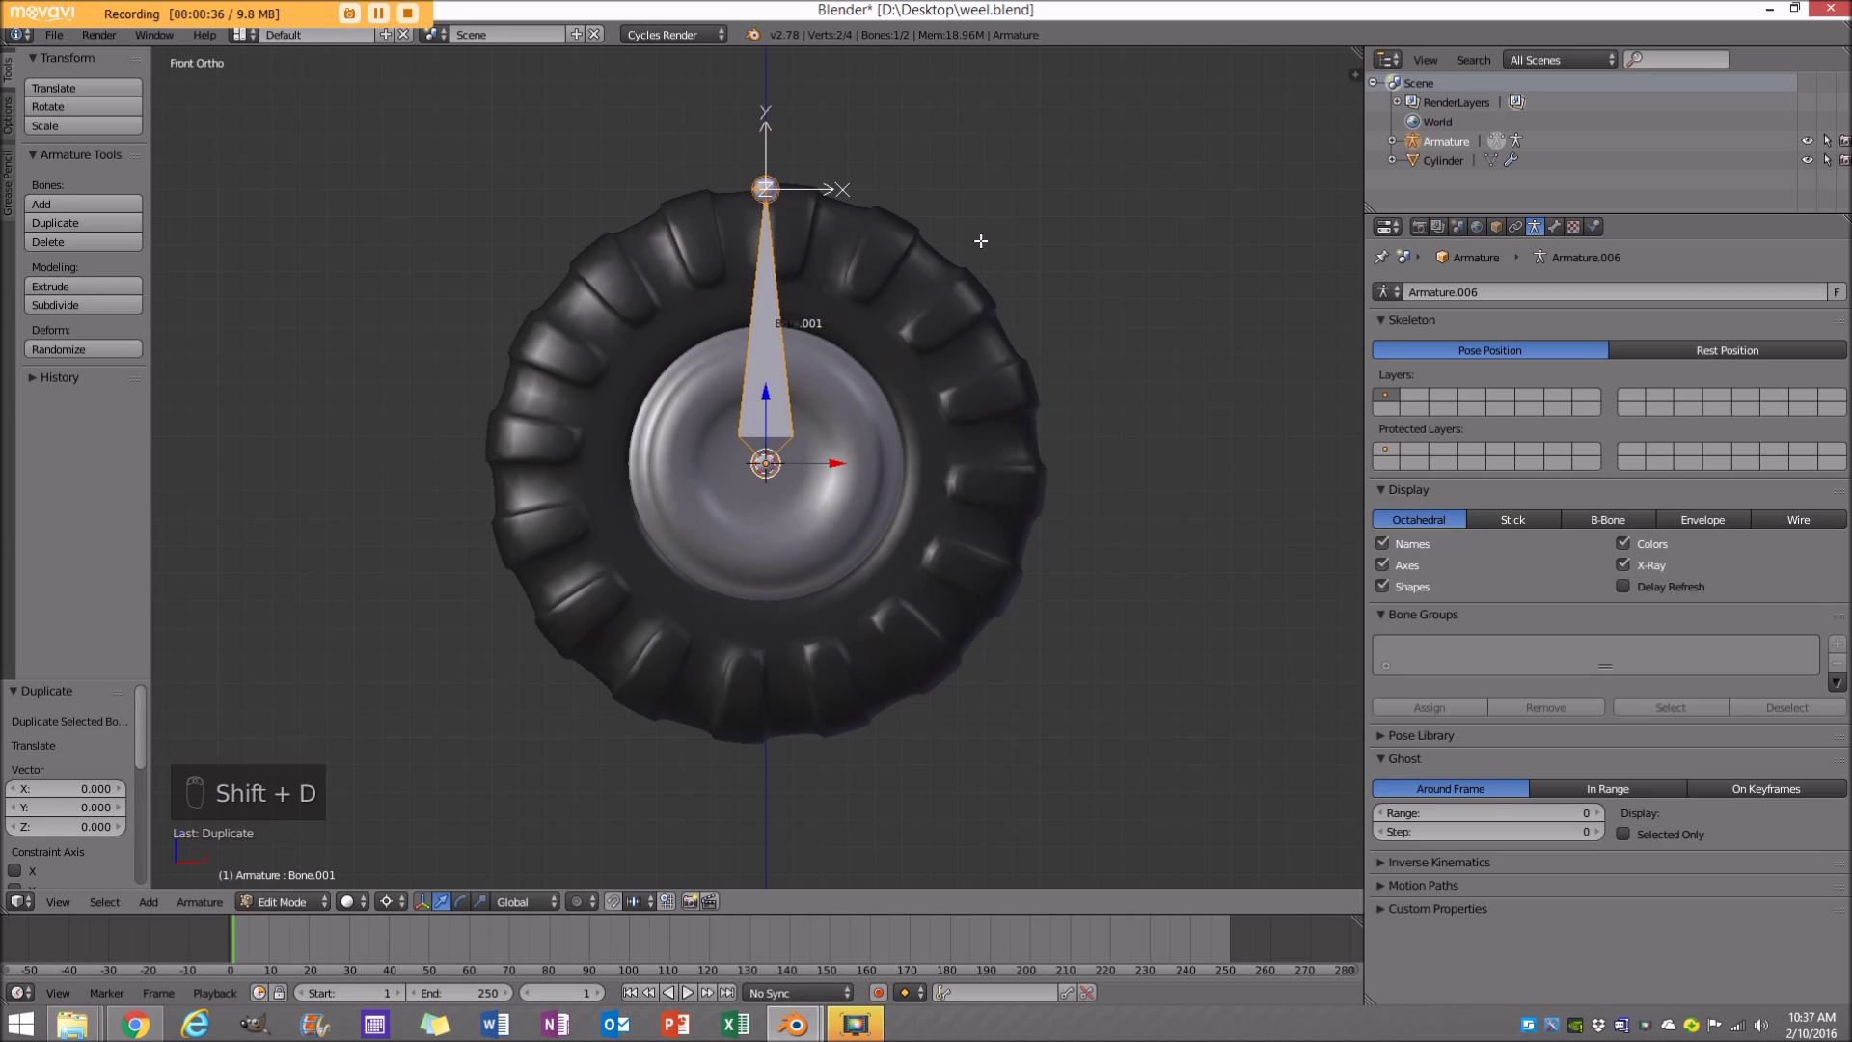
type("rx90")
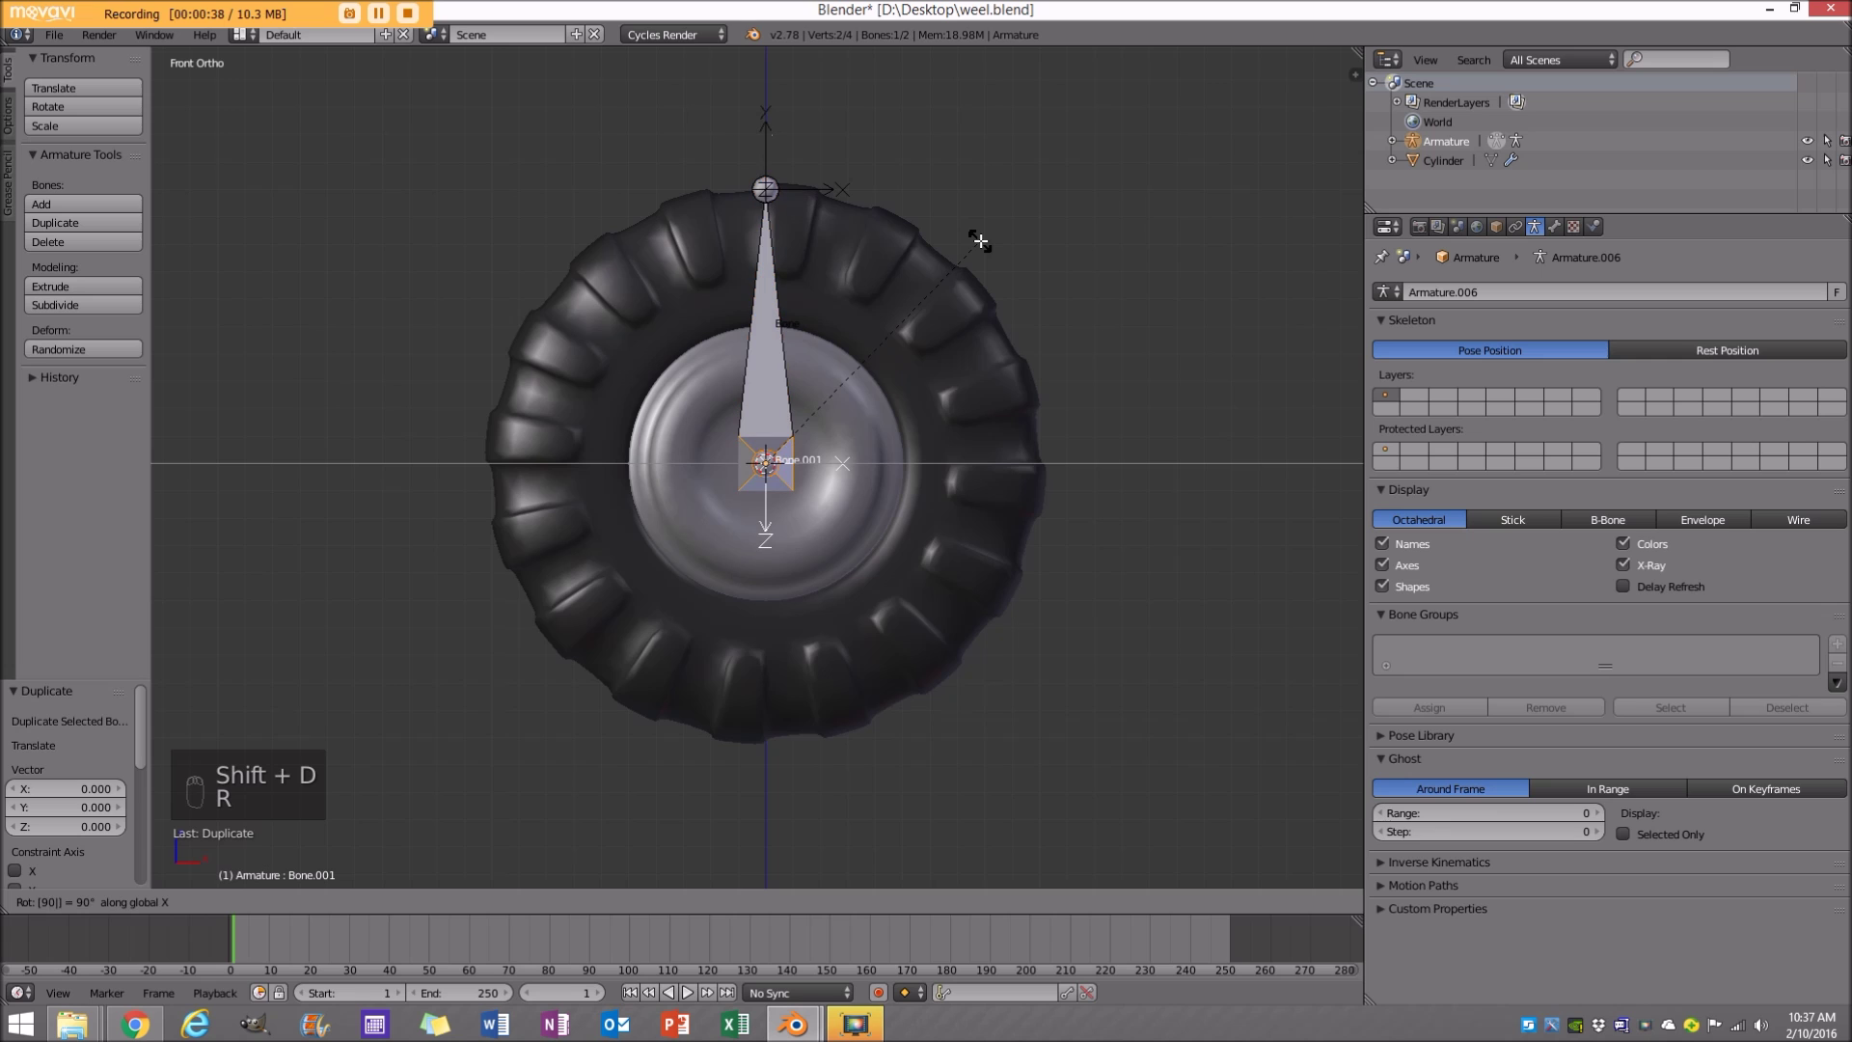
left_click(981, 241)
middle_click_drag(647, 364, 759, 473)
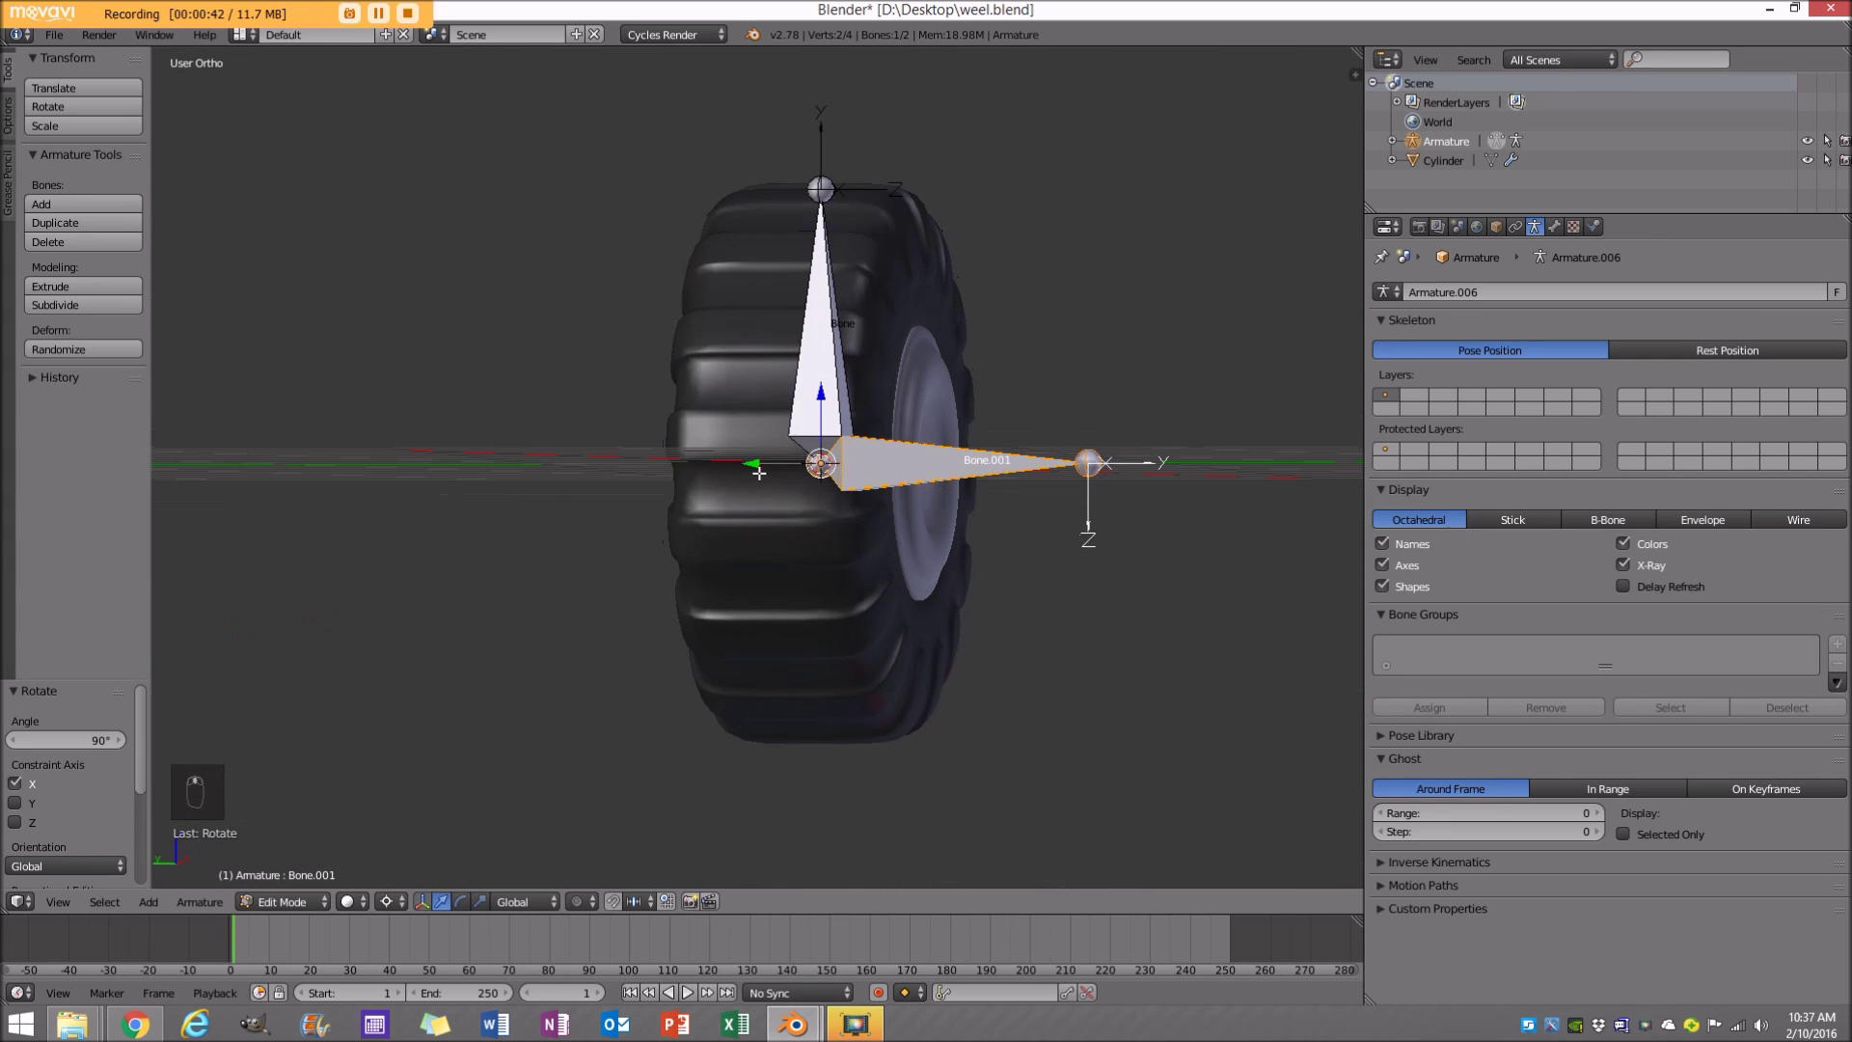
middle_click_drag(910, 424, 802, 453)
middle_click_drag(1254, 535, 1080, 461)
middle_click_drag(777, 319, 753, 484)
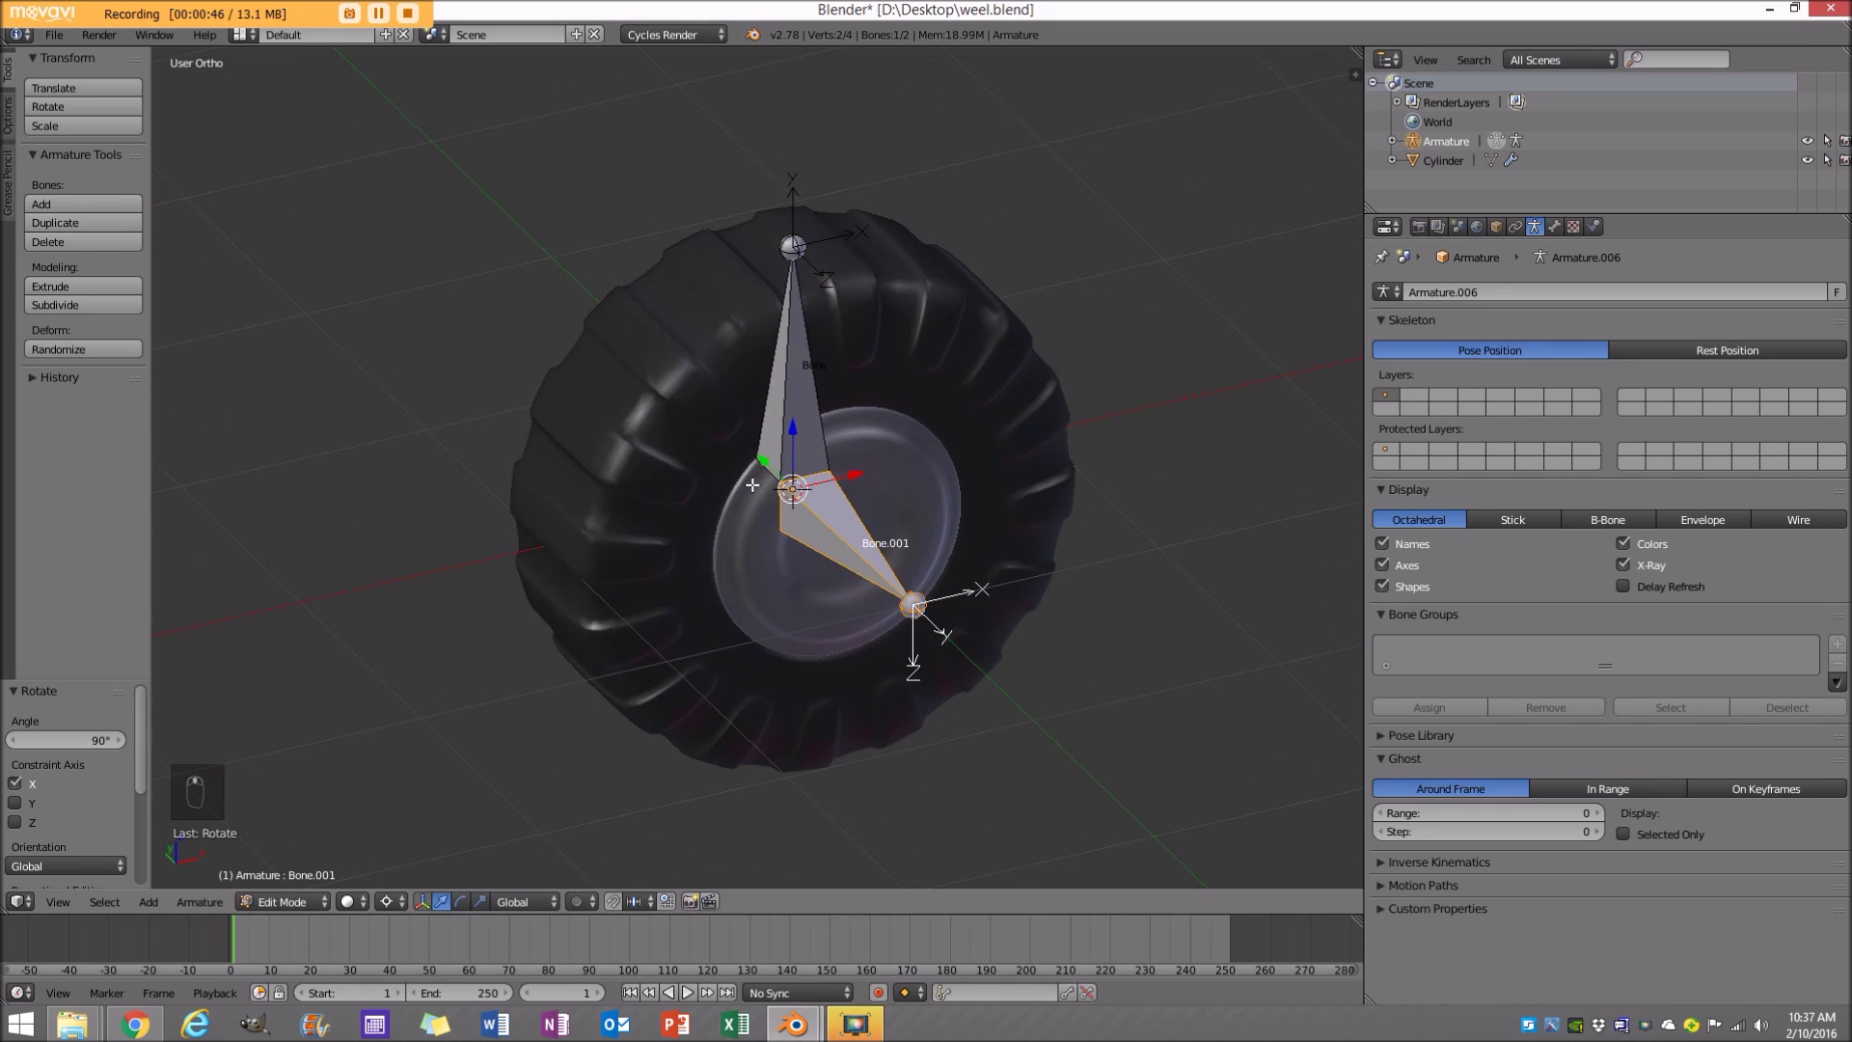
key("KP_1")
Clear the bone selection and add a third bone at the 3D cursor in the wheel's center.
key("a")
key("a")
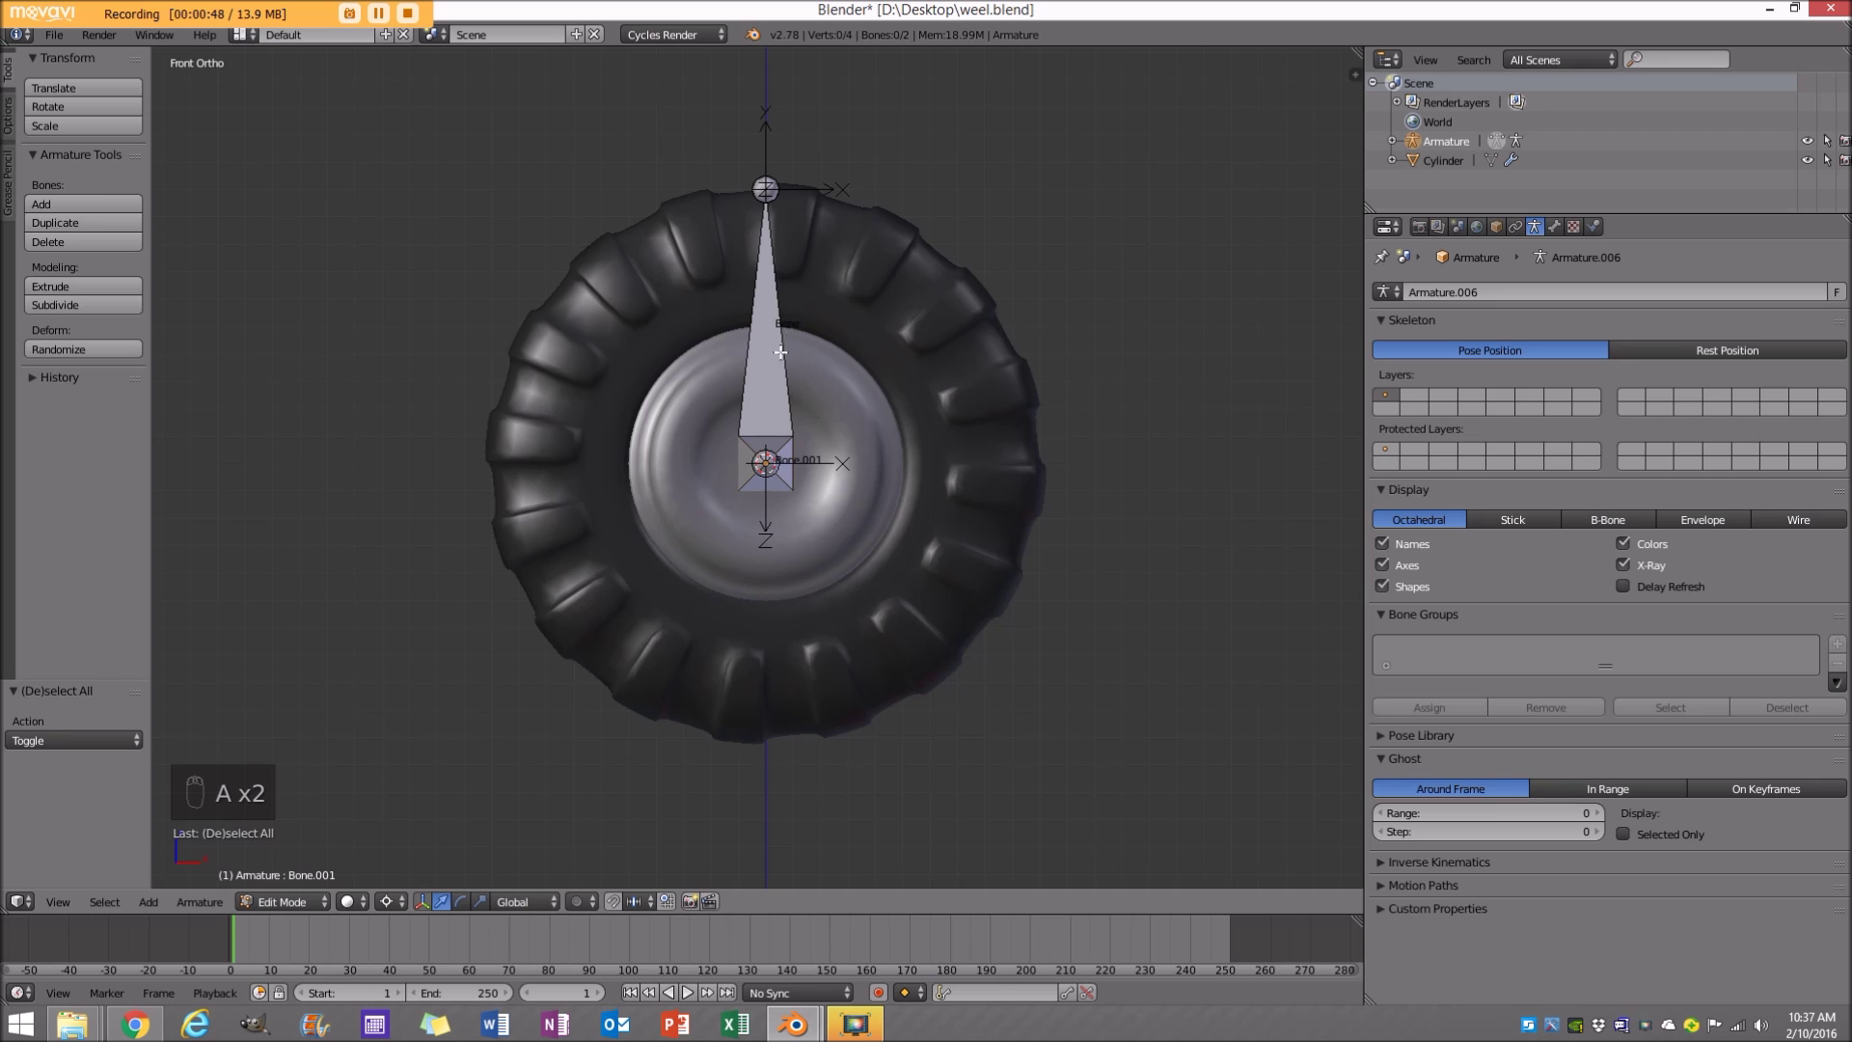
scroll(771, 477, "down", 1)
scroll(820, 488, "up", 2)
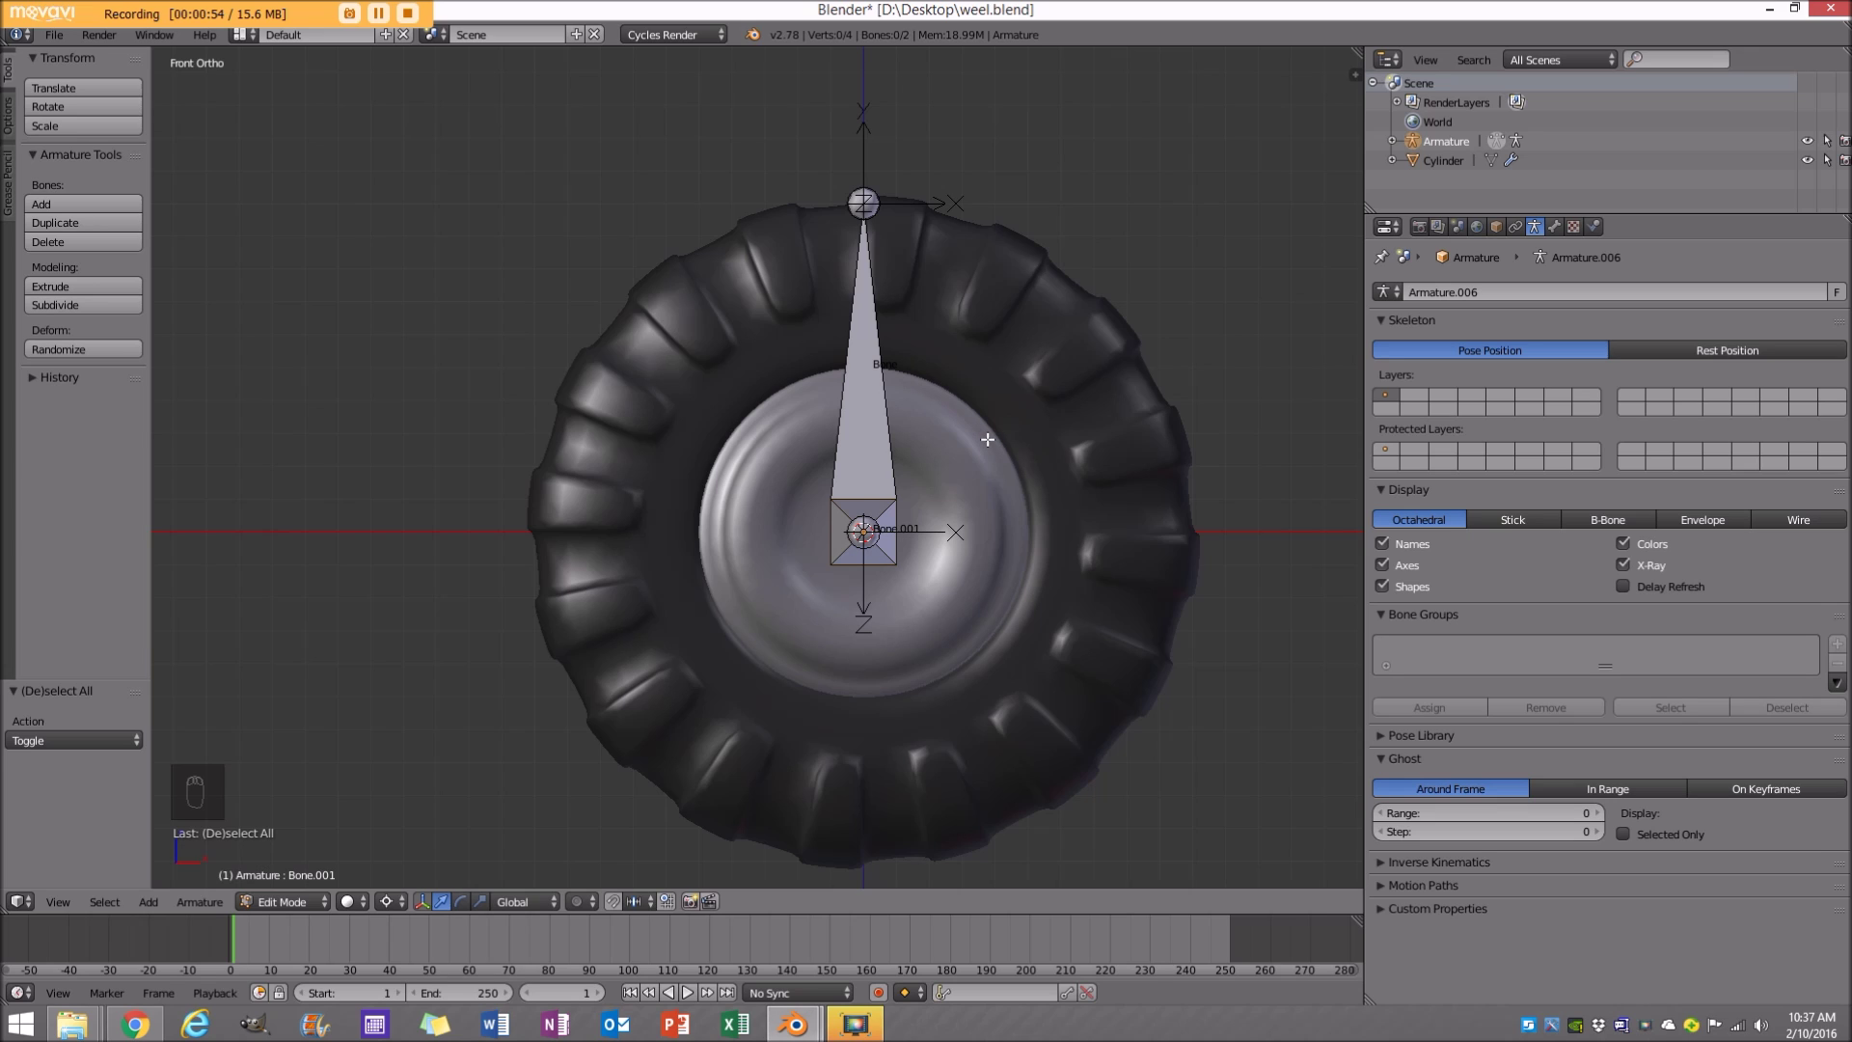
key("shift+a")
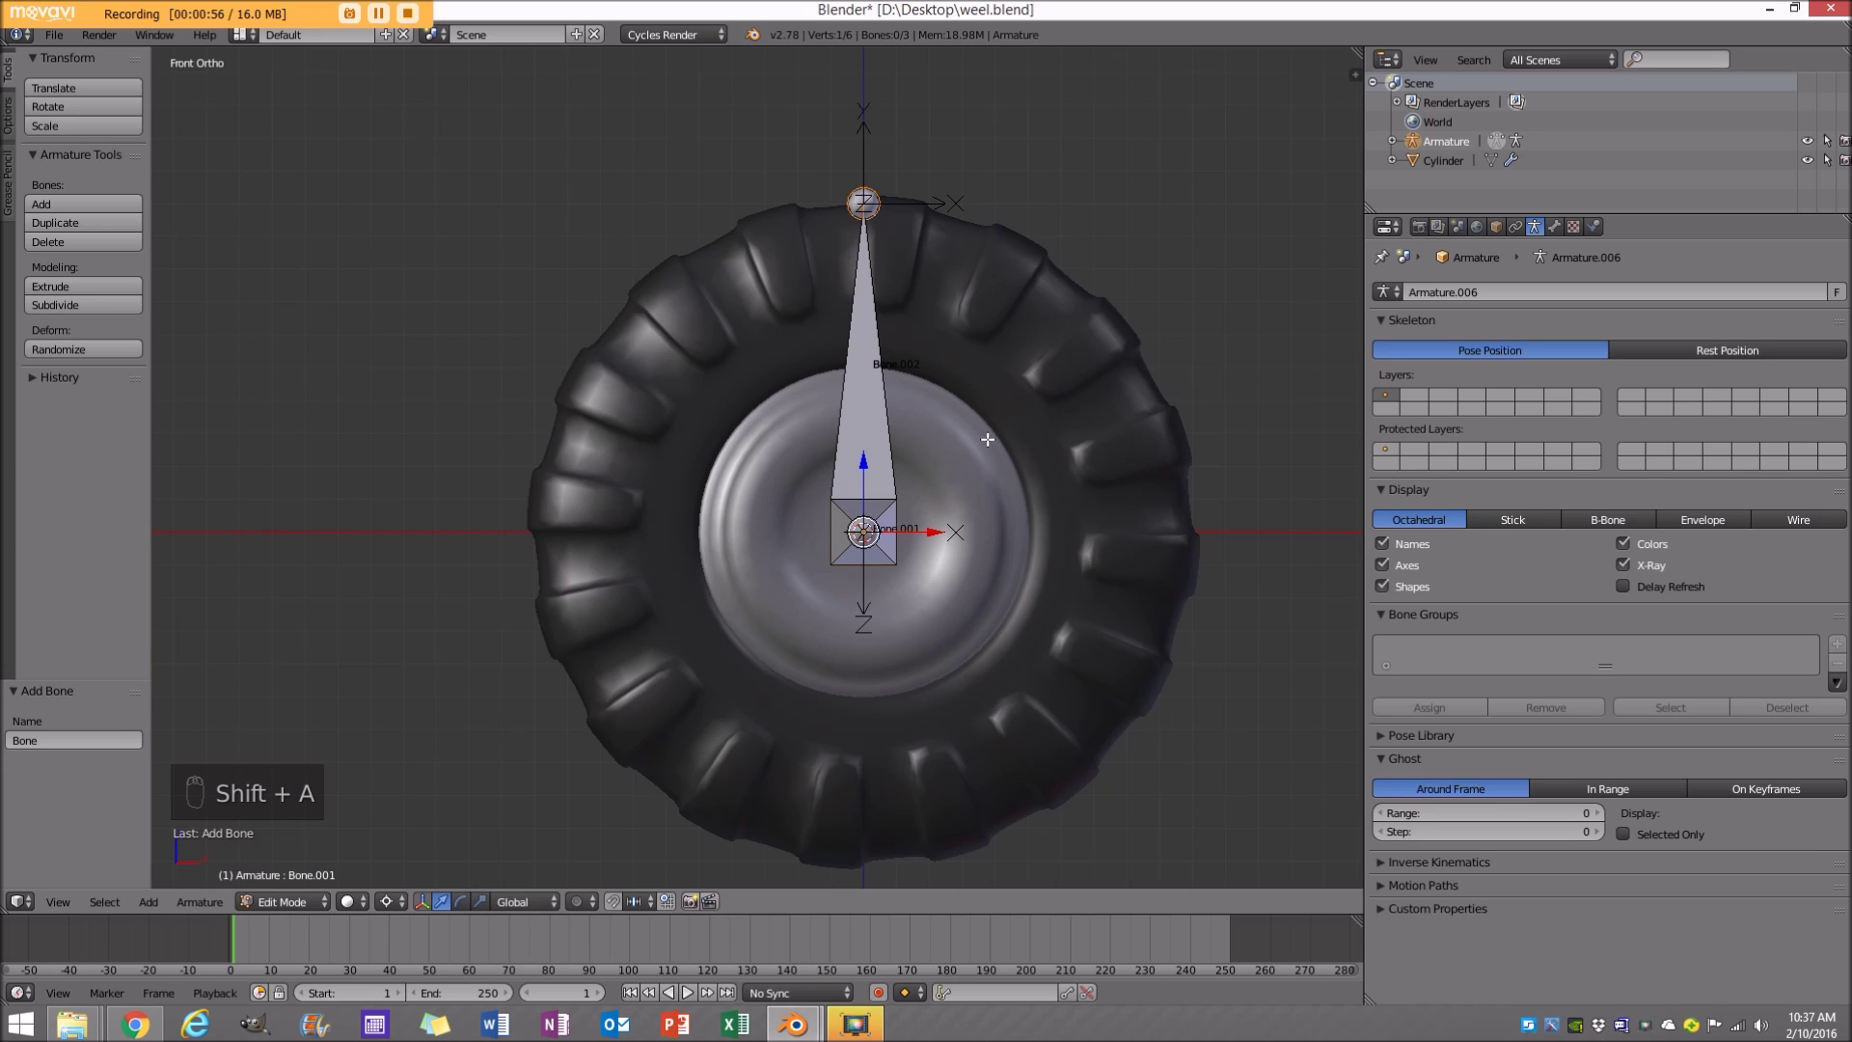
Try rotating the new bone 90° in the front view and undo the rotation.
key("r")
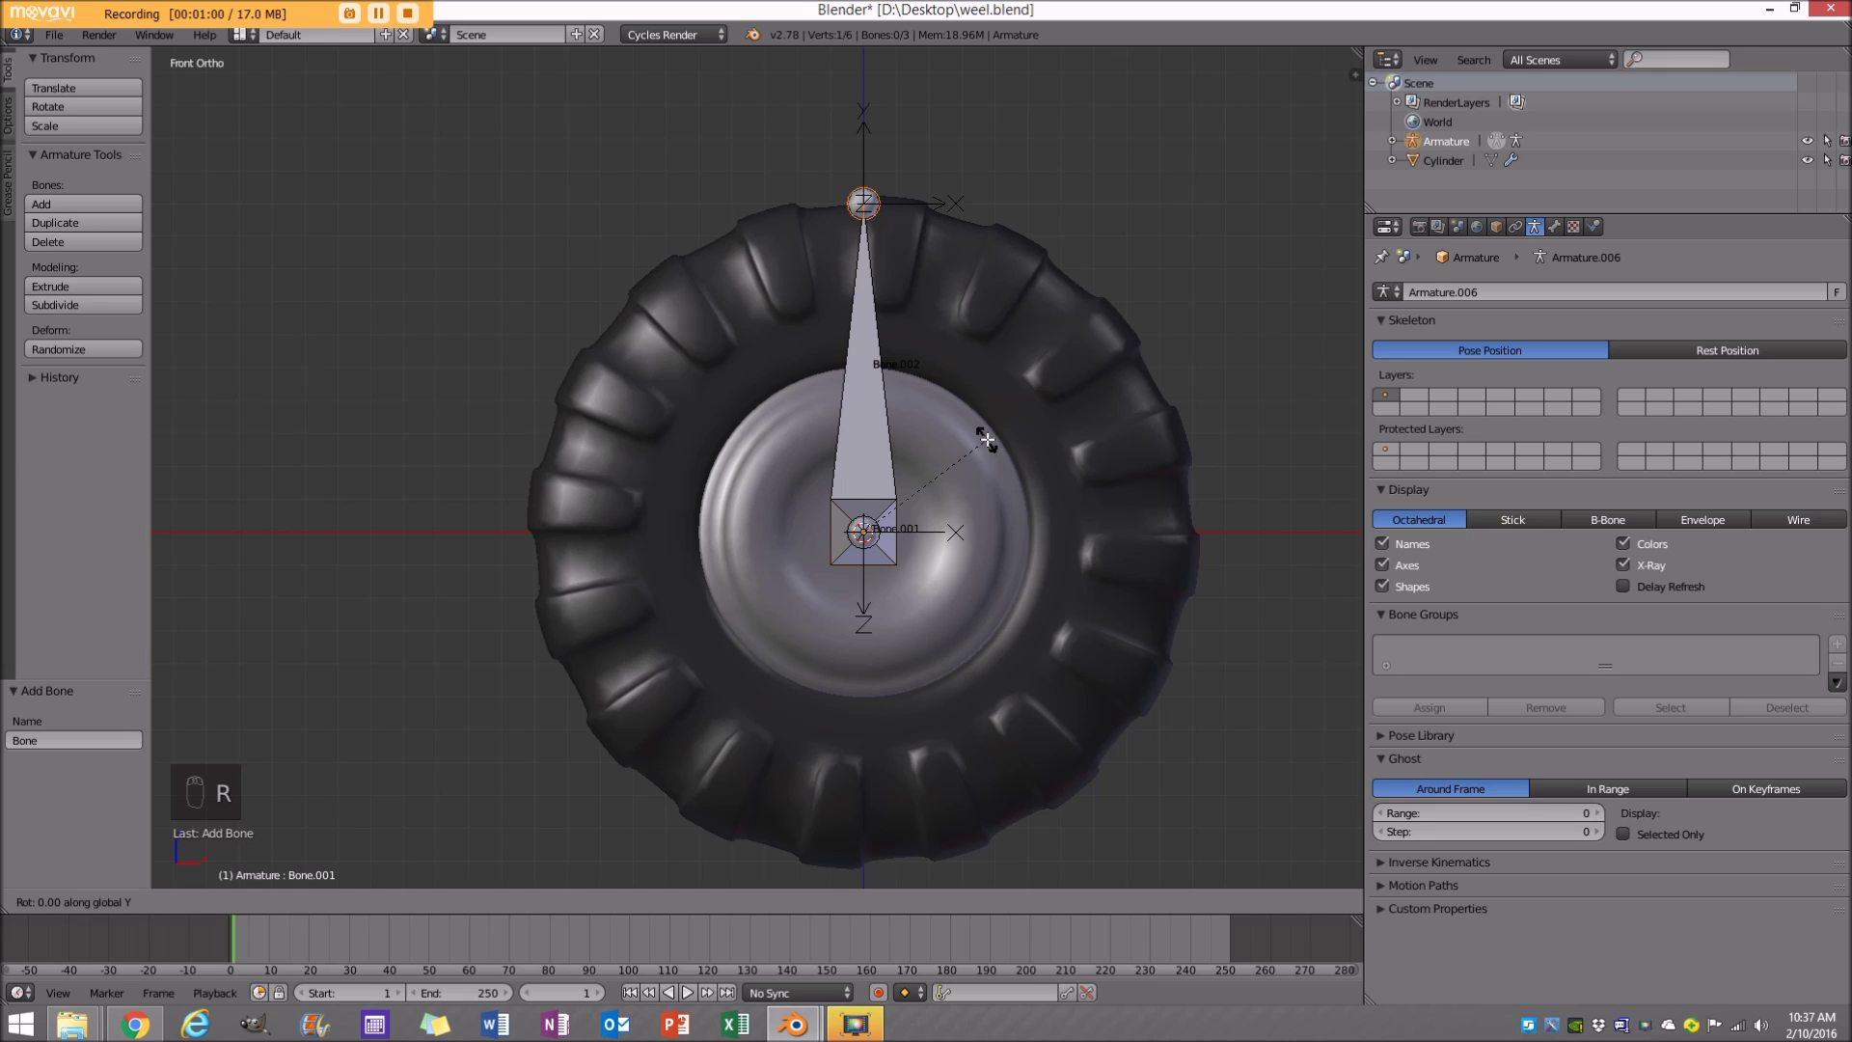
type("90")
key("Return")
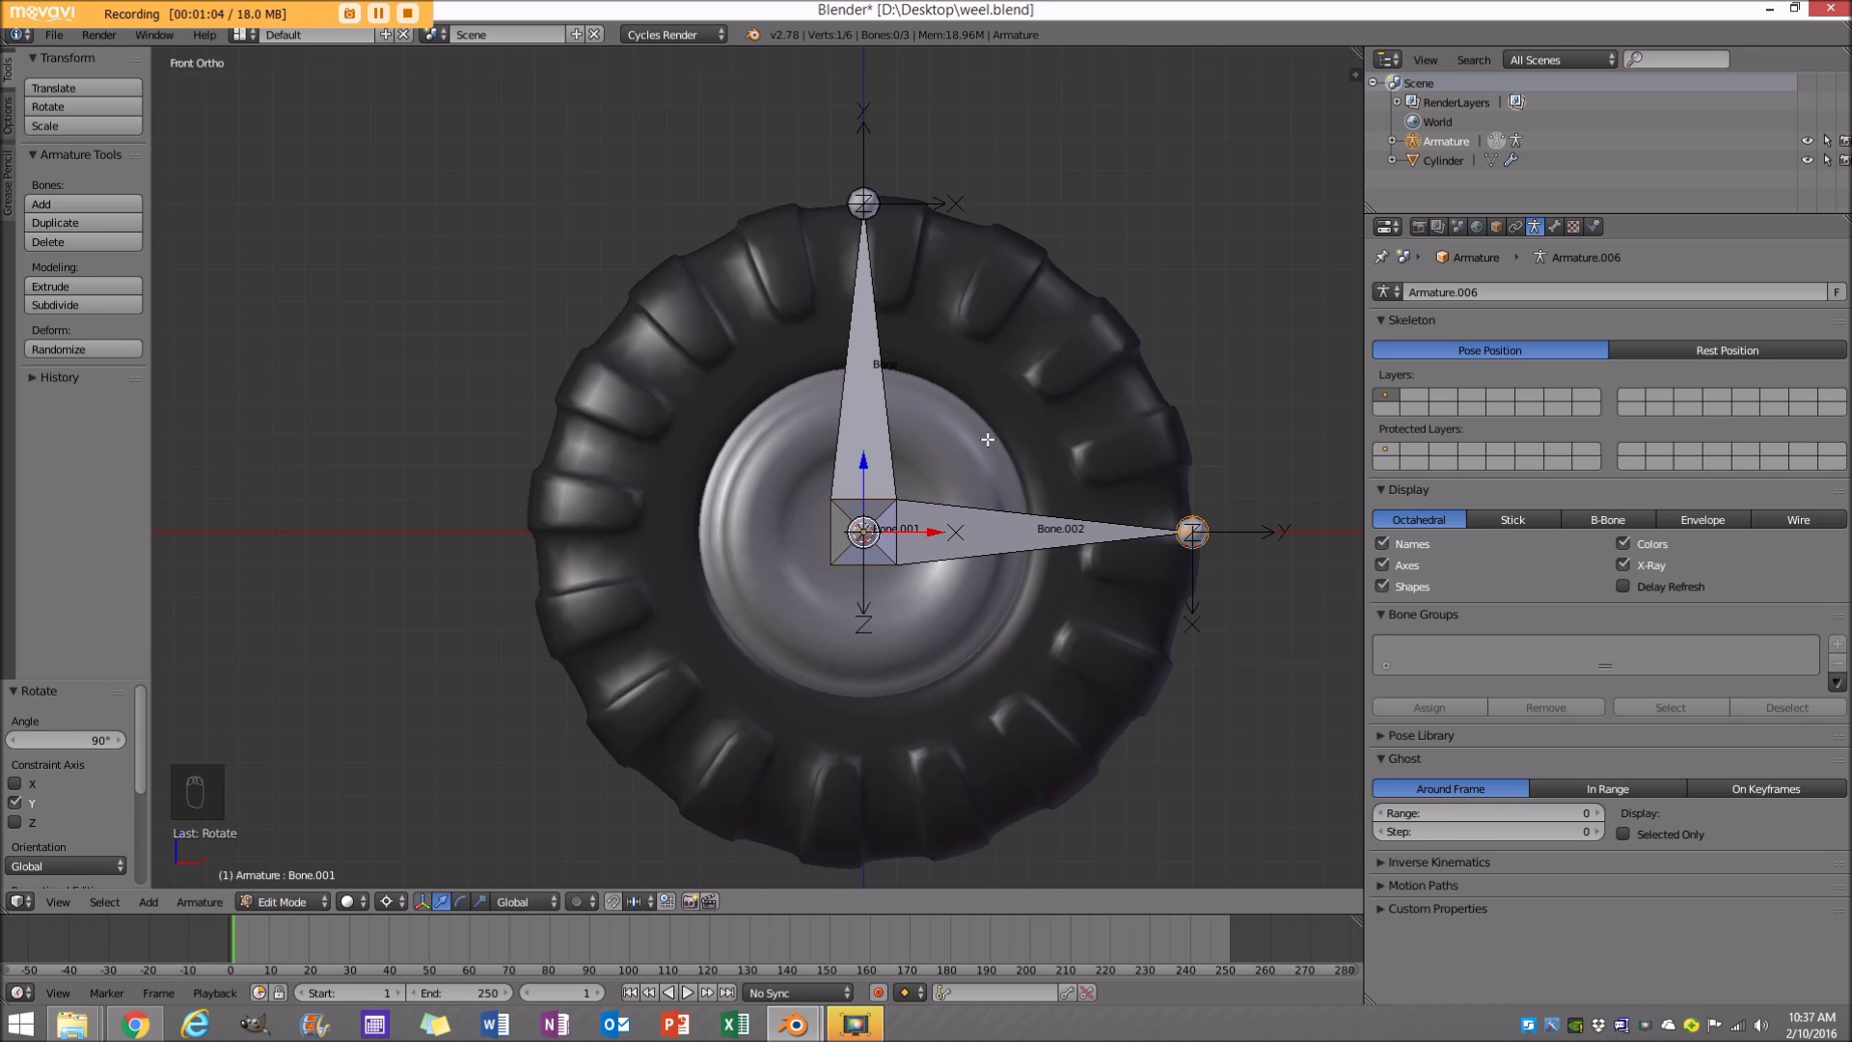
key("ctrl+z")
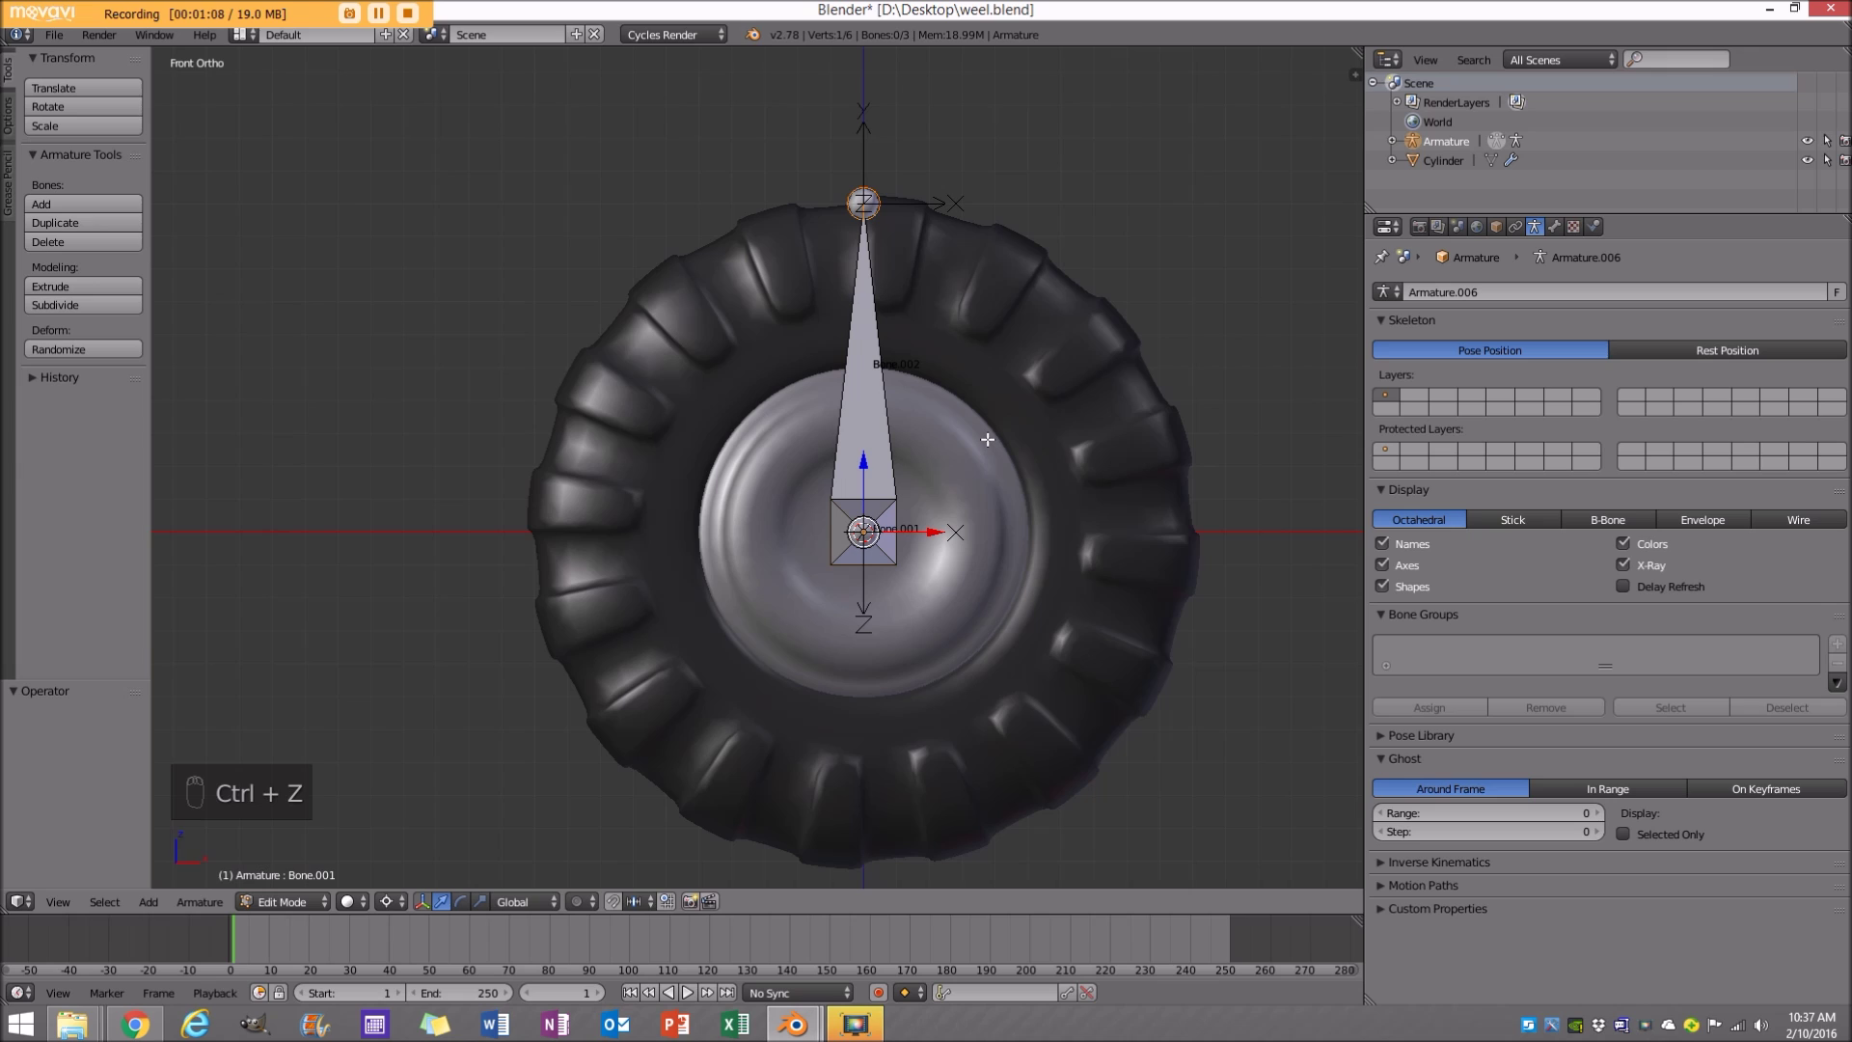
Rotate the new bone -90° in the front view and move it about -1.27 units along X, outside the wheel.
key("r")
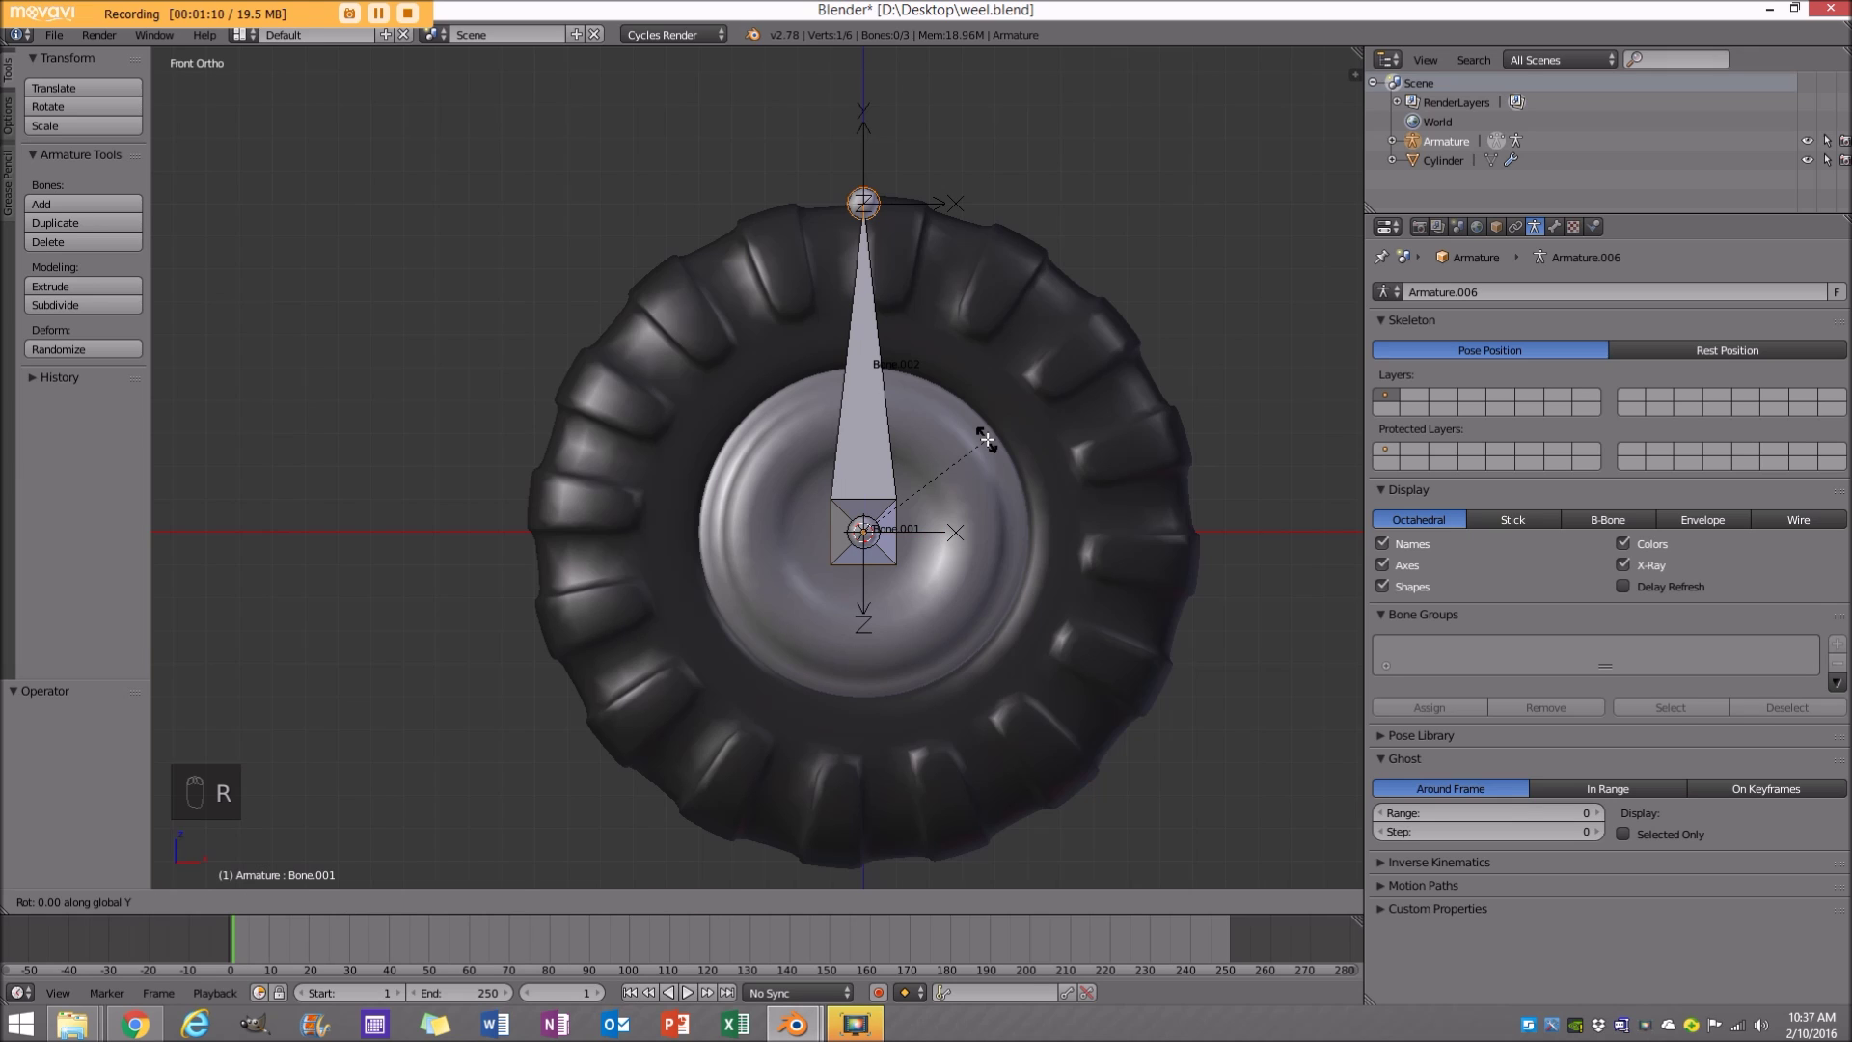
type("-90")
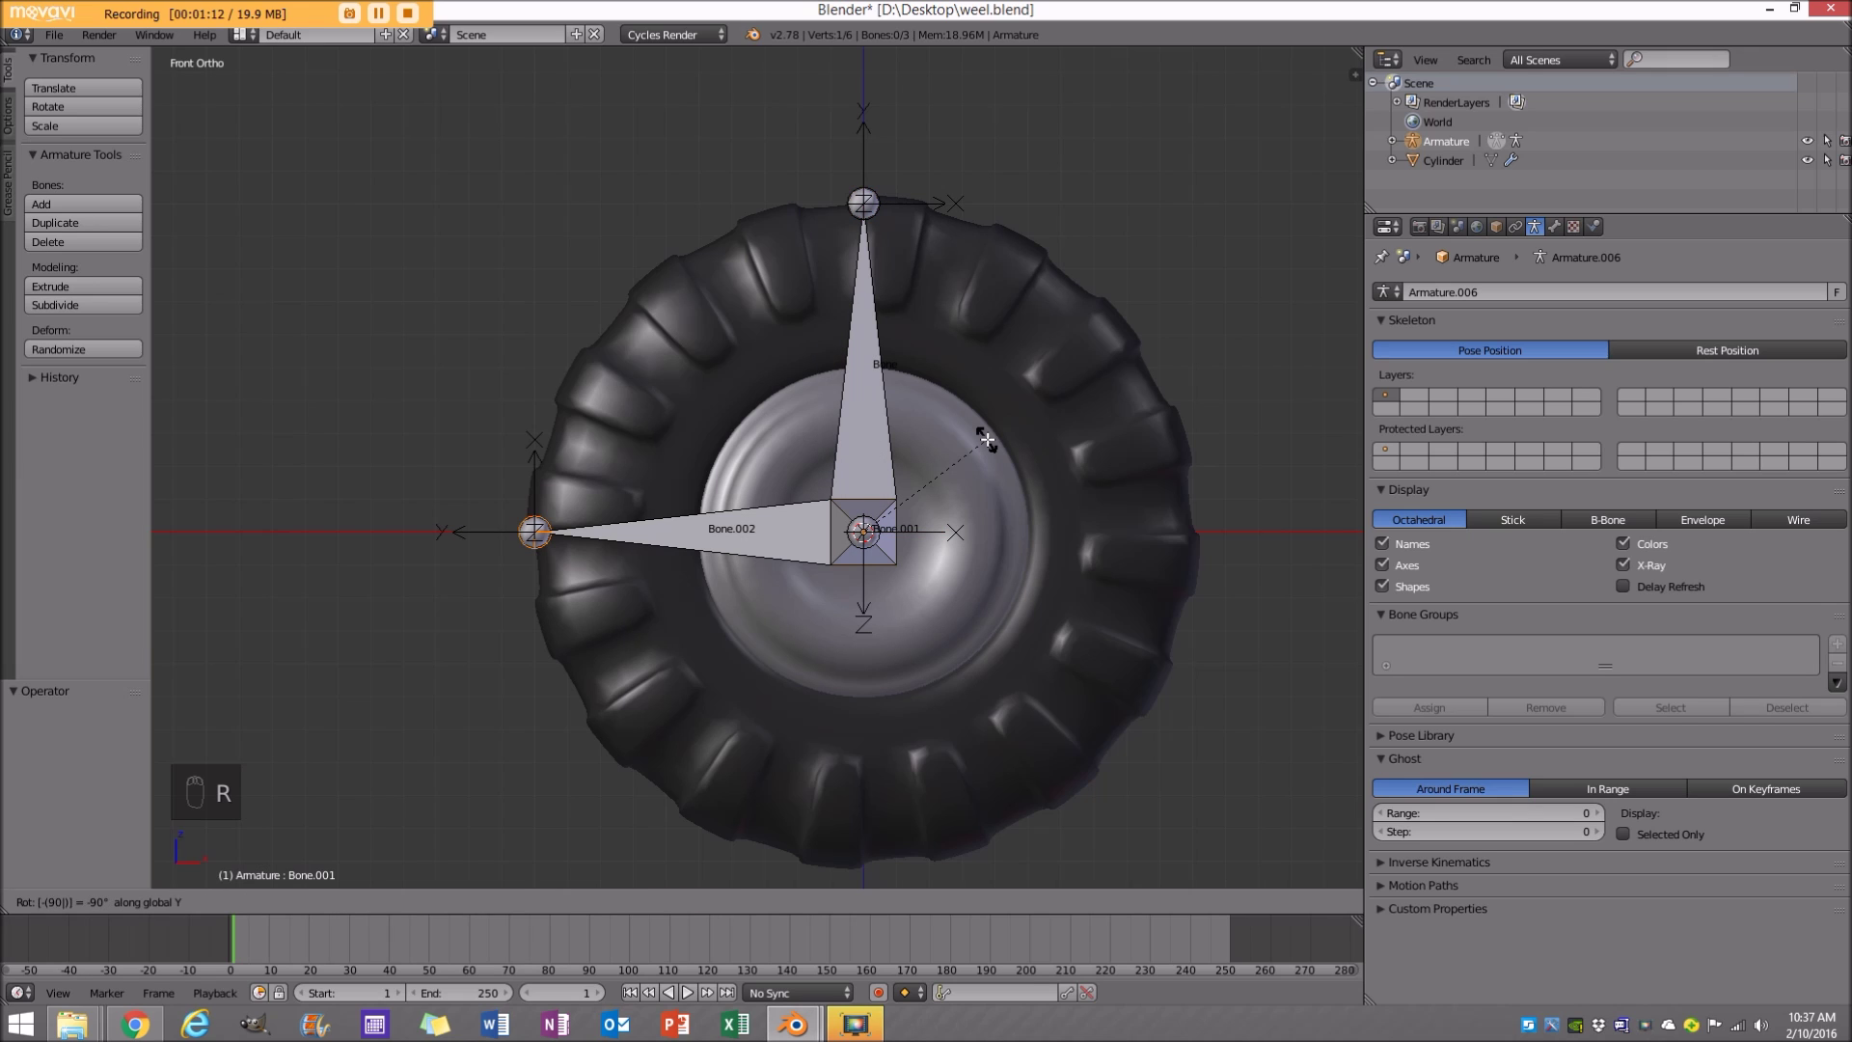
key("Return")
right_click(766, 509)
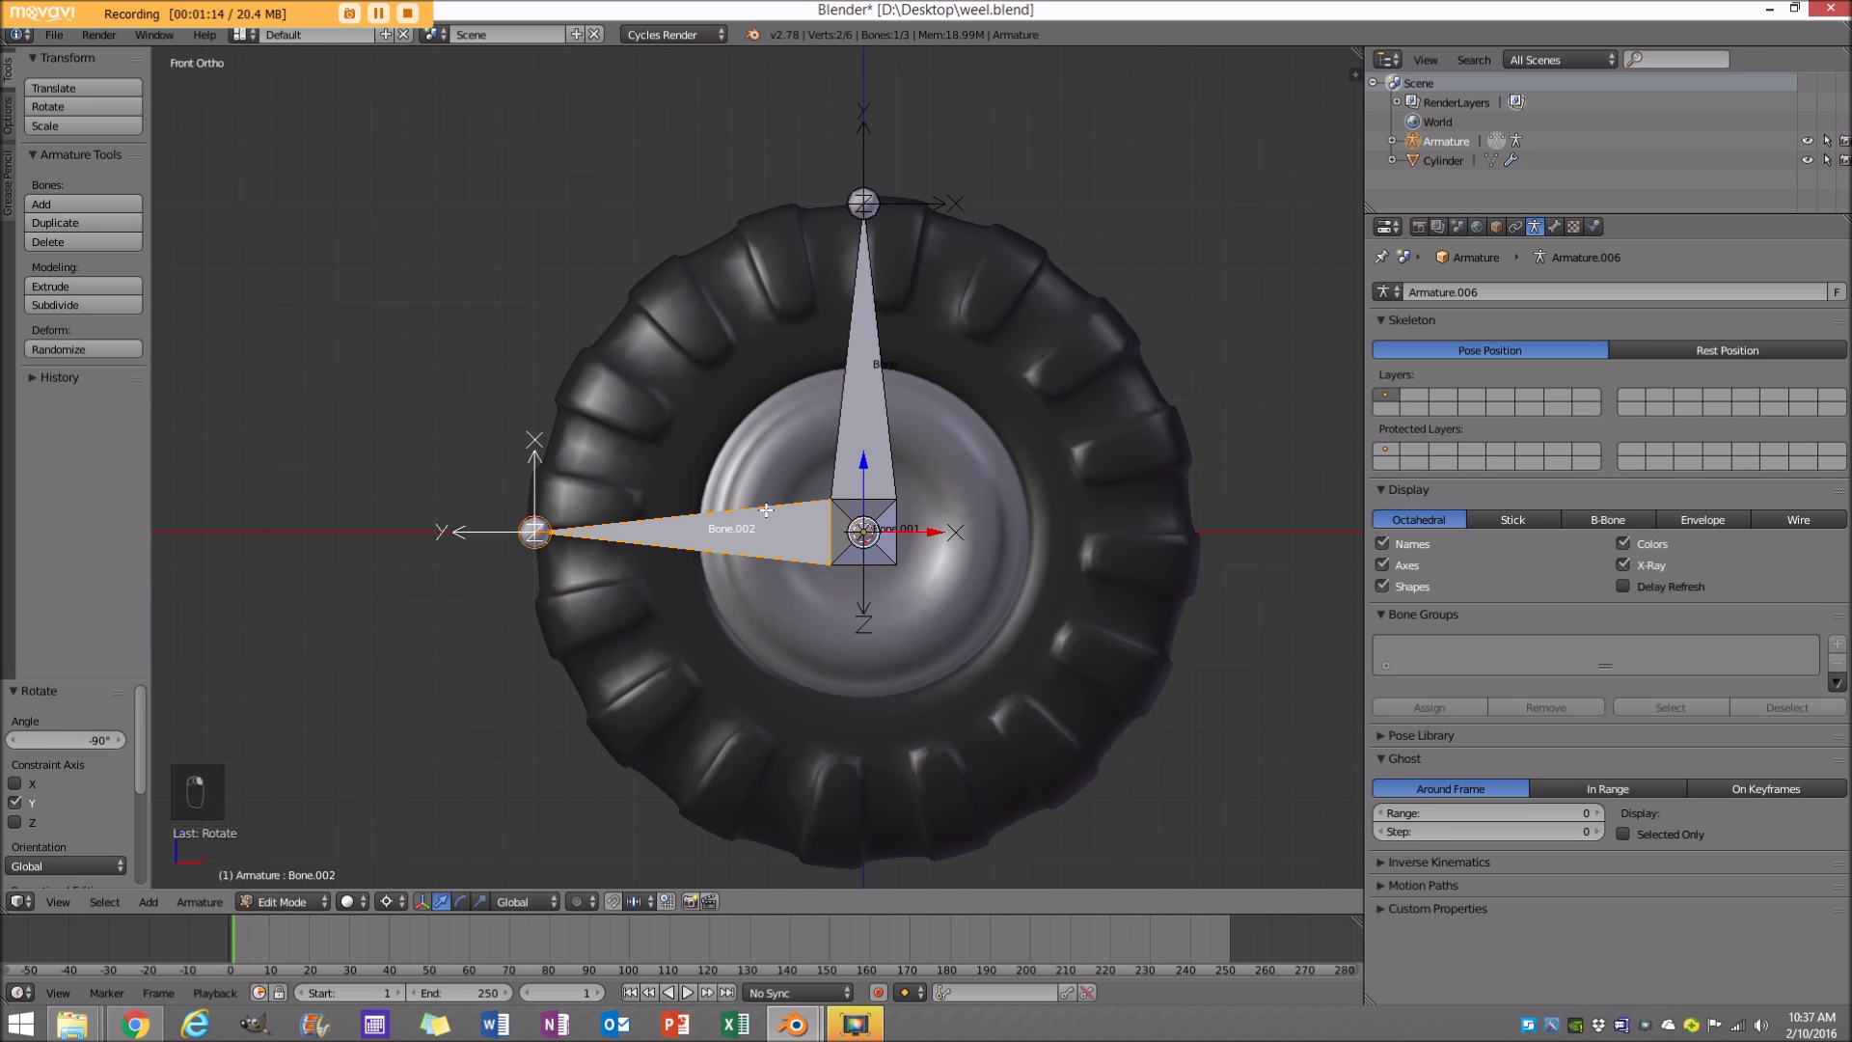
key("g")
key("x")
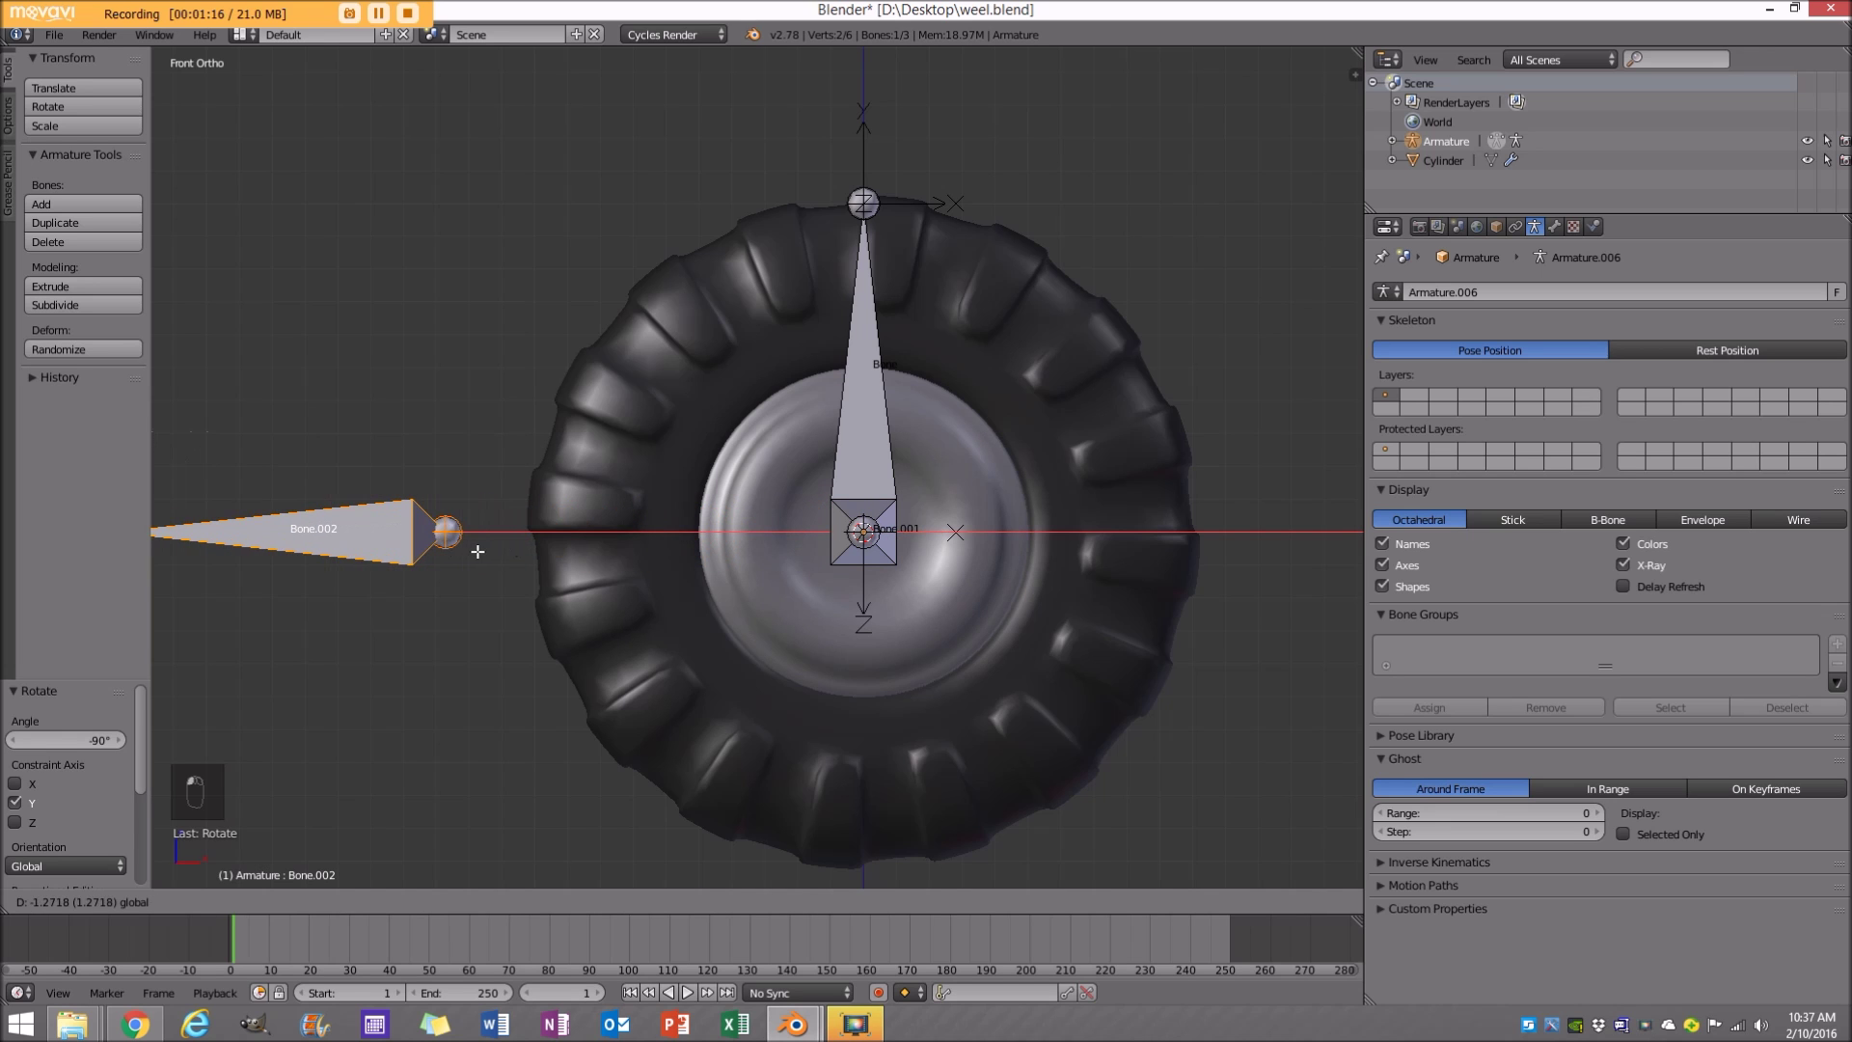
left_click(479, 551)
Examine the arrangement of the three bones around the wheel from several angles.
scroll(479, 552, "down", 4)
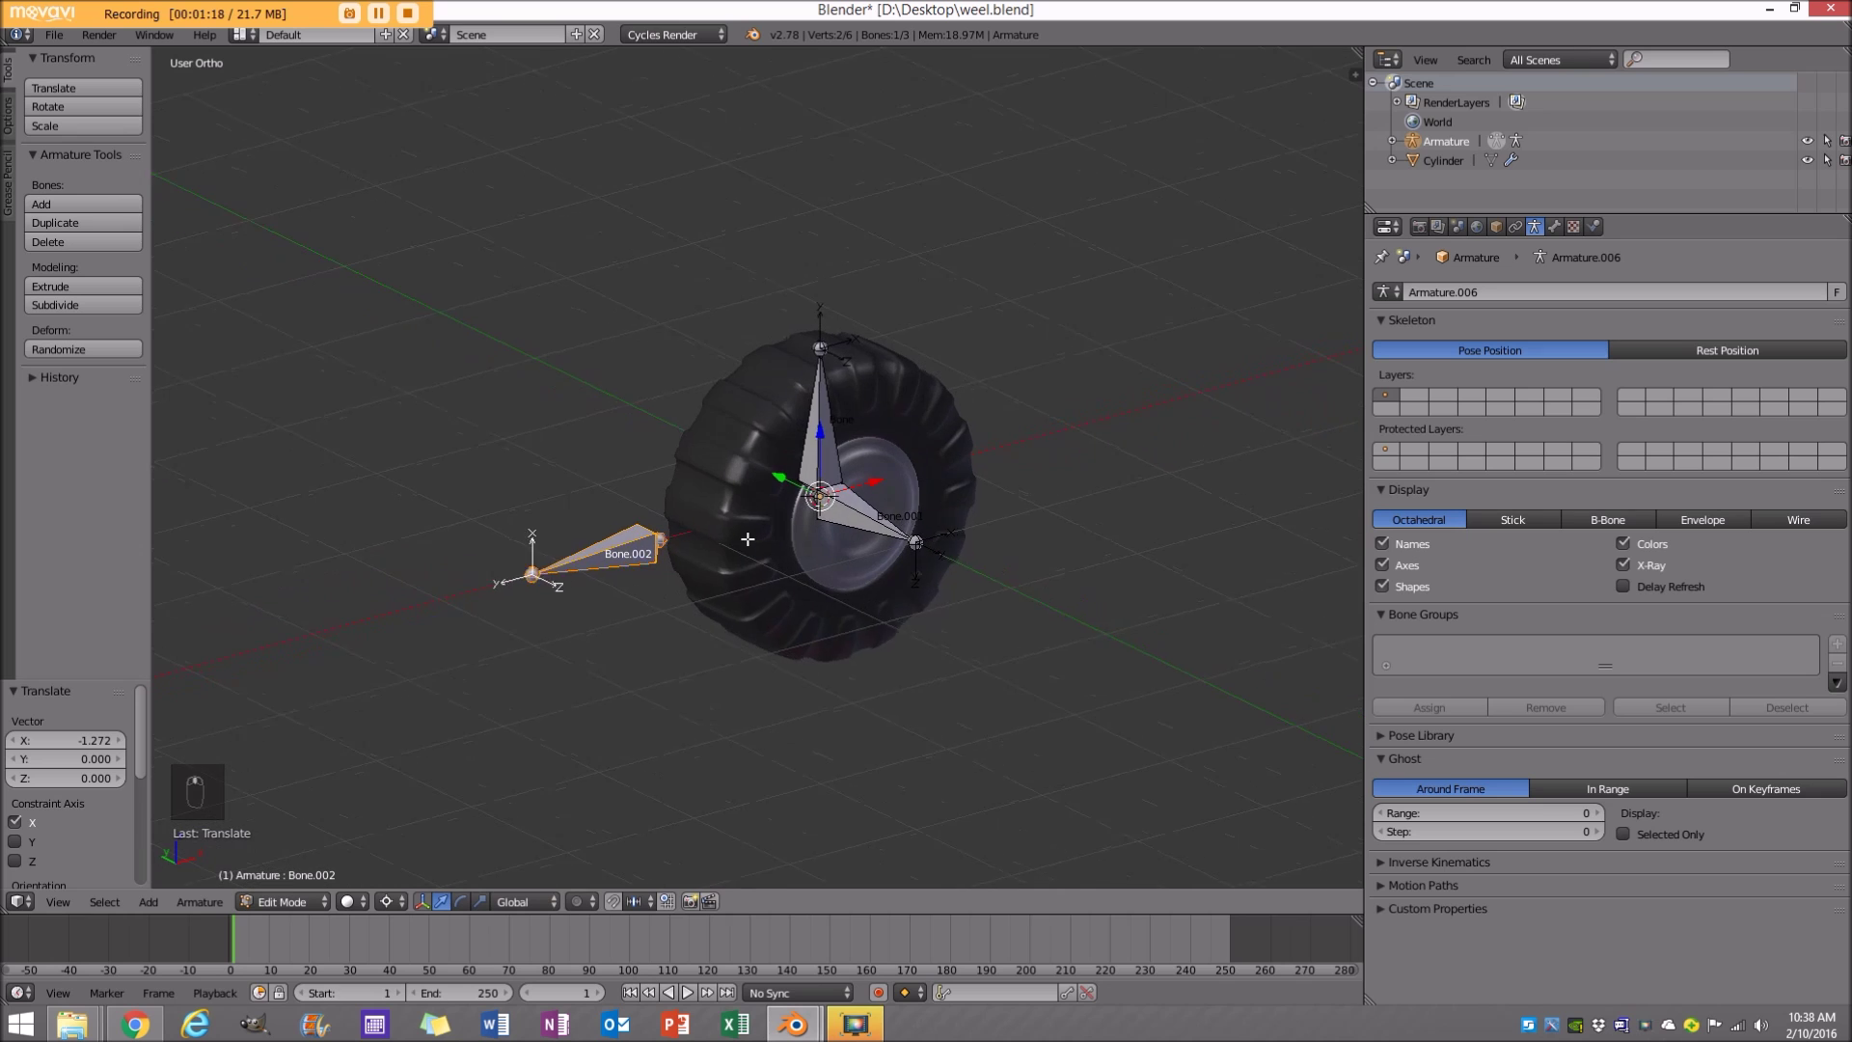
scroll(1027, 406, "up", 3)
middle_click_drag(956, 499, 918, 441)
scroll(912, 434, "up", 2)
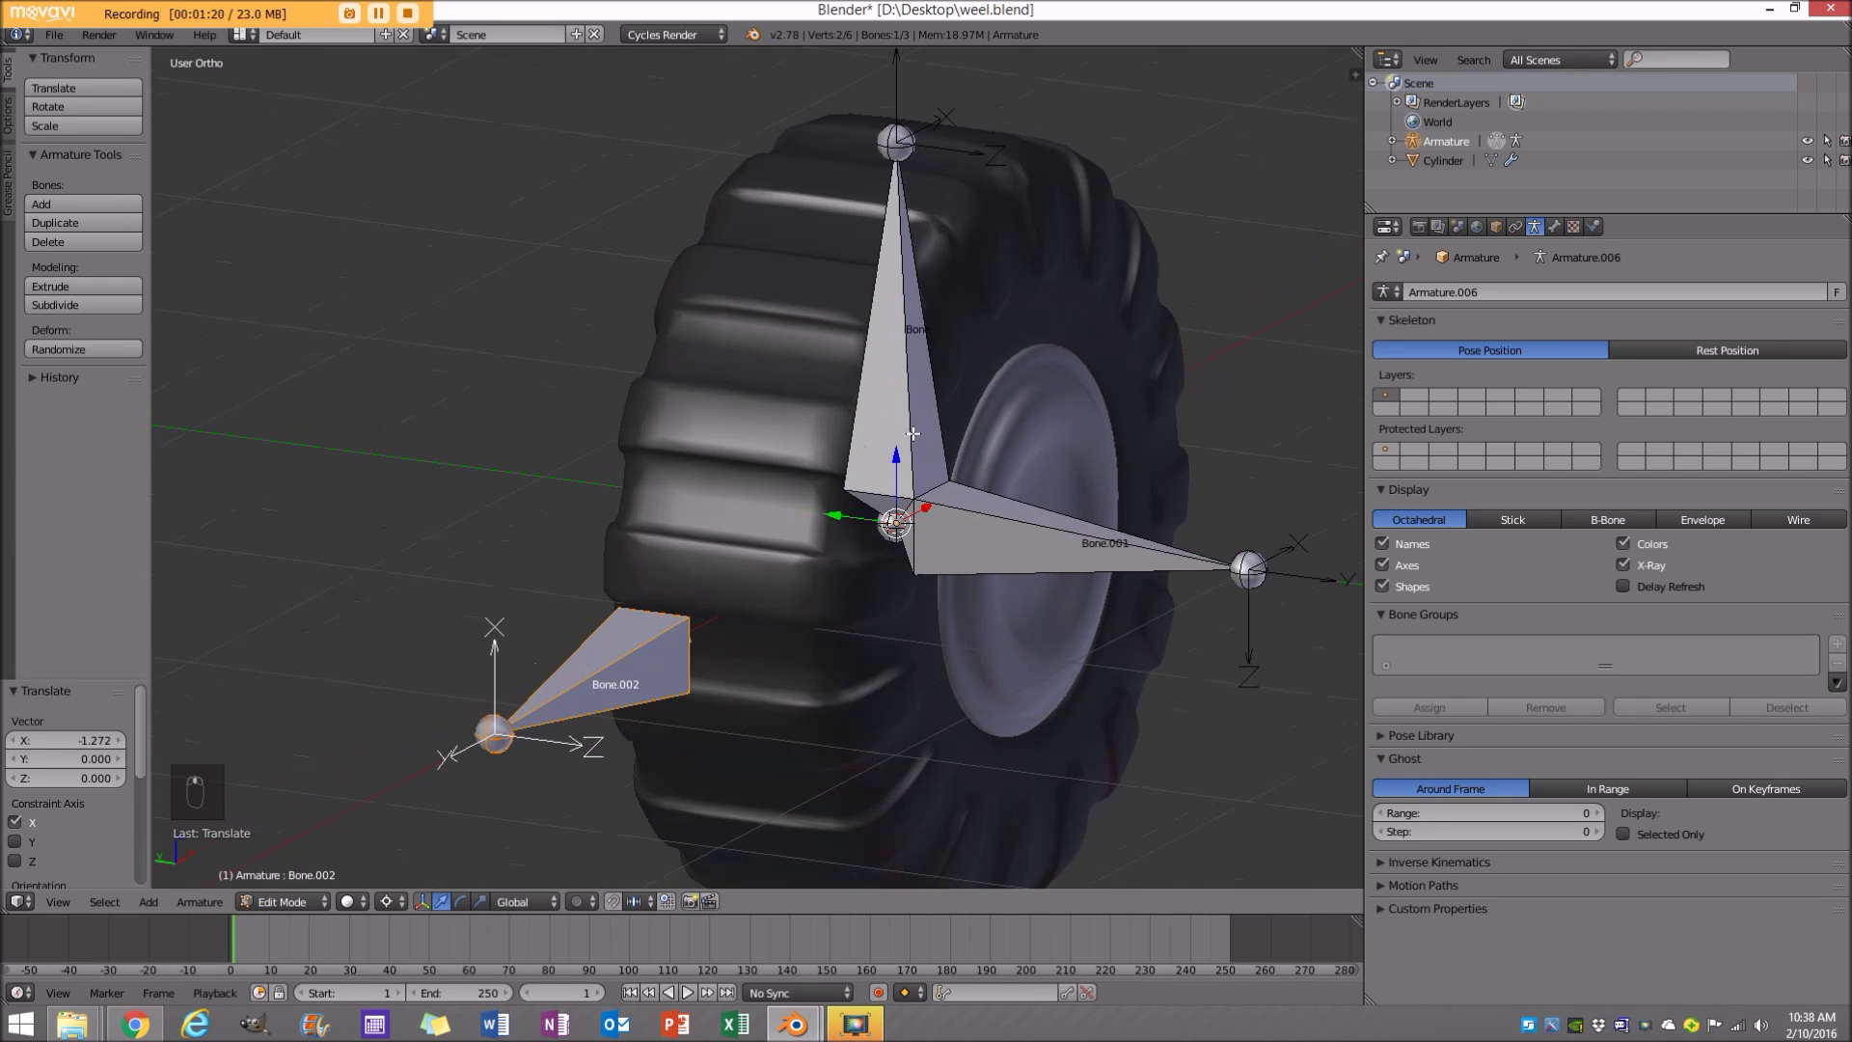
middle_click_drag(1181, 572, 897, 507)
scroll(897, 508, "down", 2)
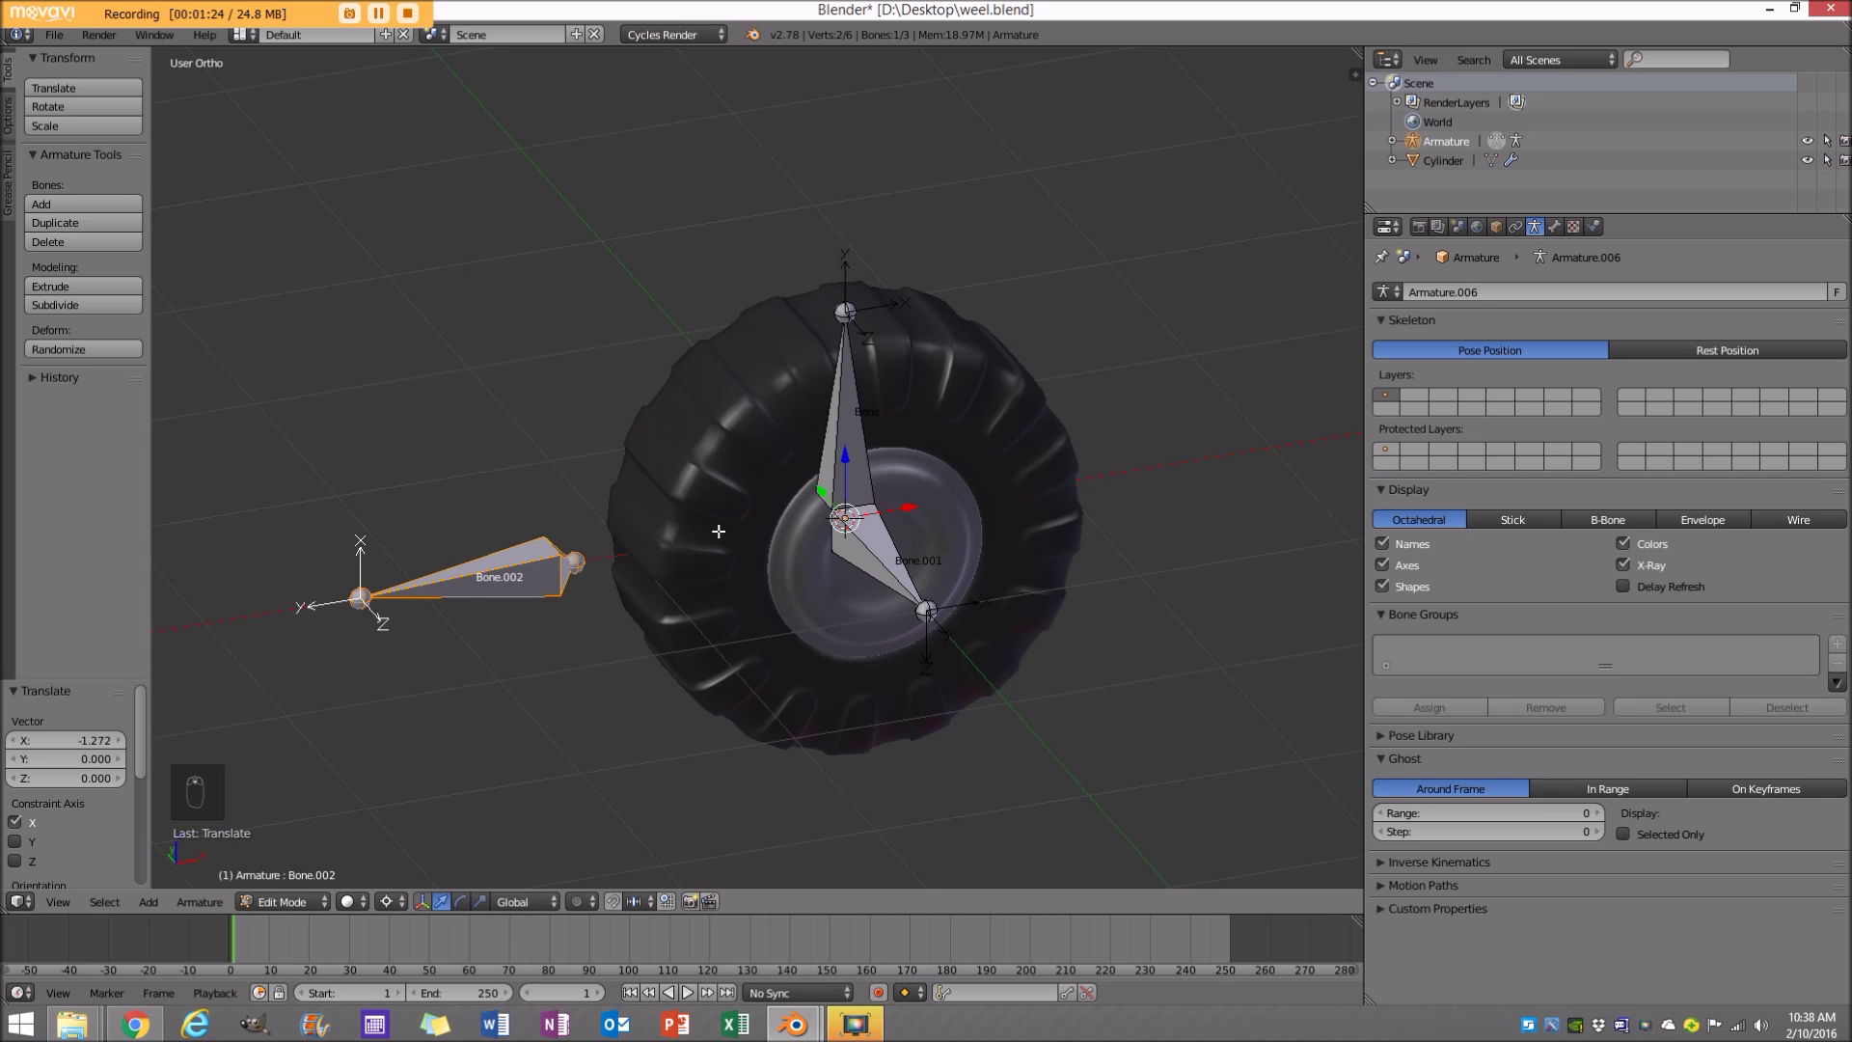
middle_click_drag(548, 565, 670, 646)
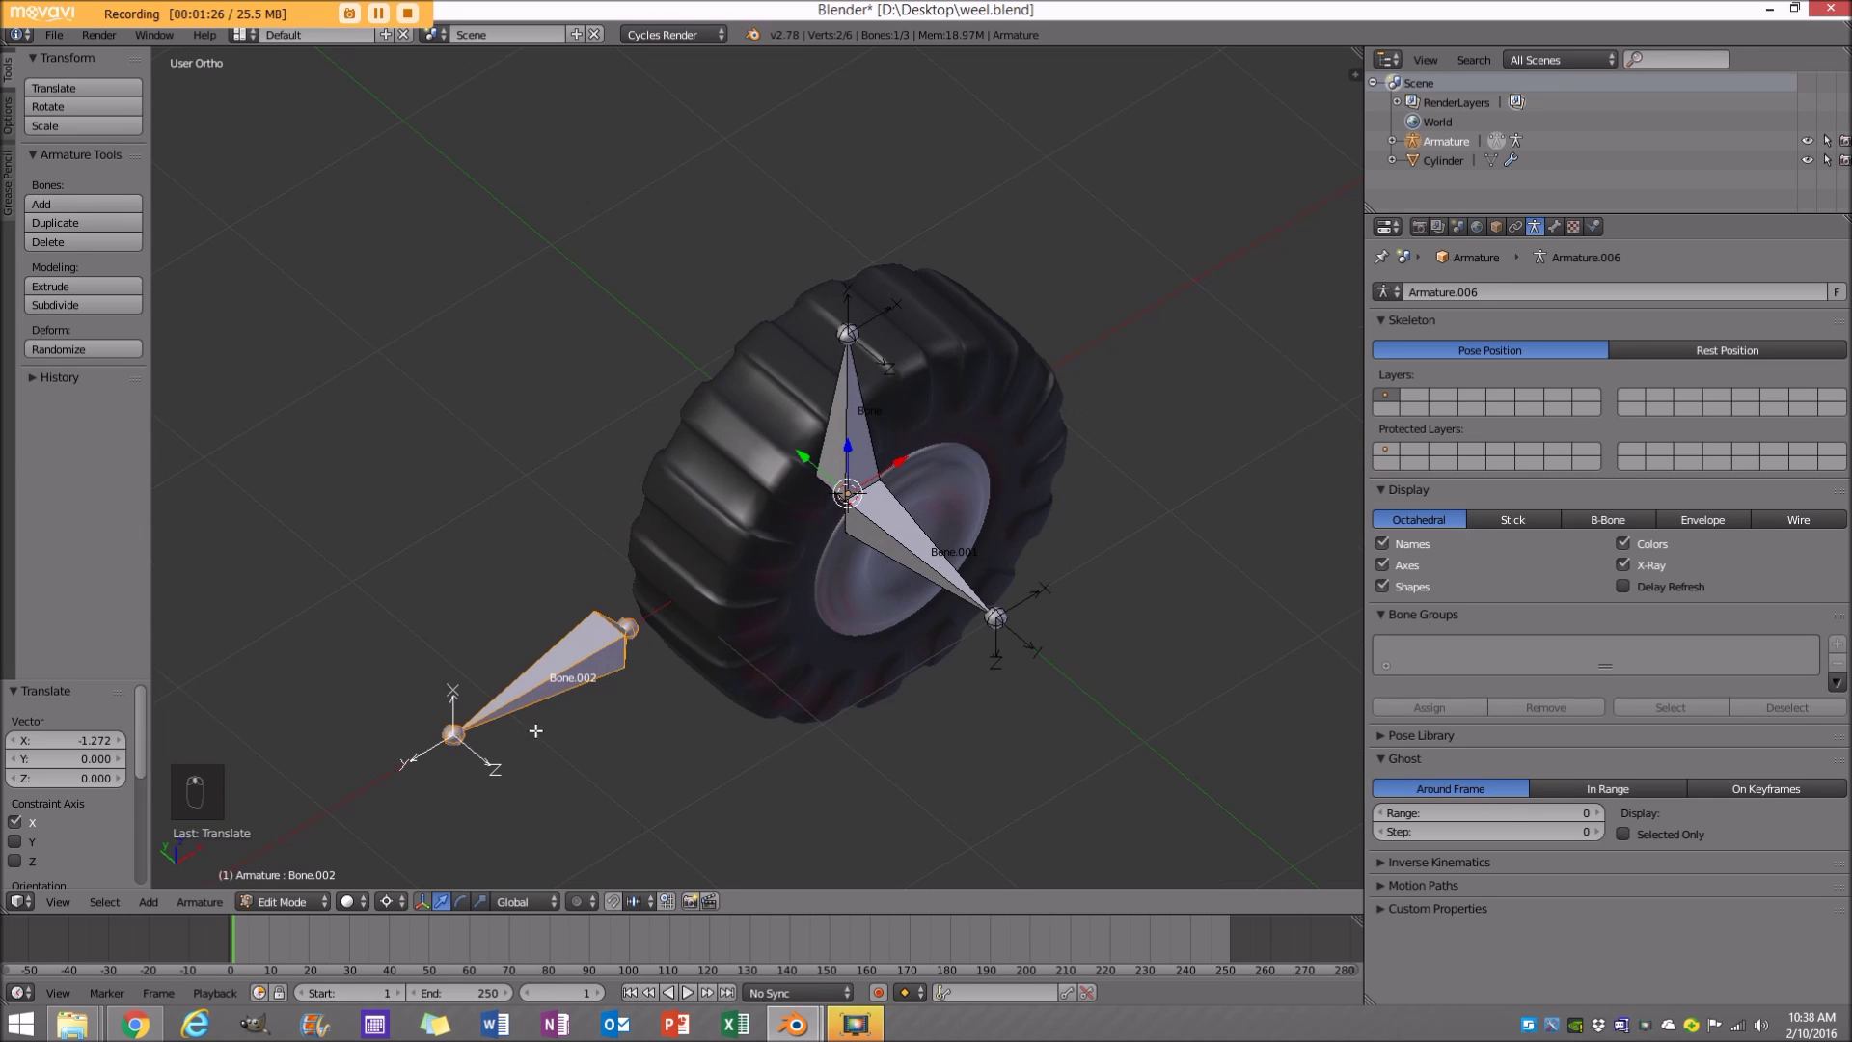
Duplicate the upright bone in the front view and move the copy about 1.24 units up along Z.
key("KP_1")
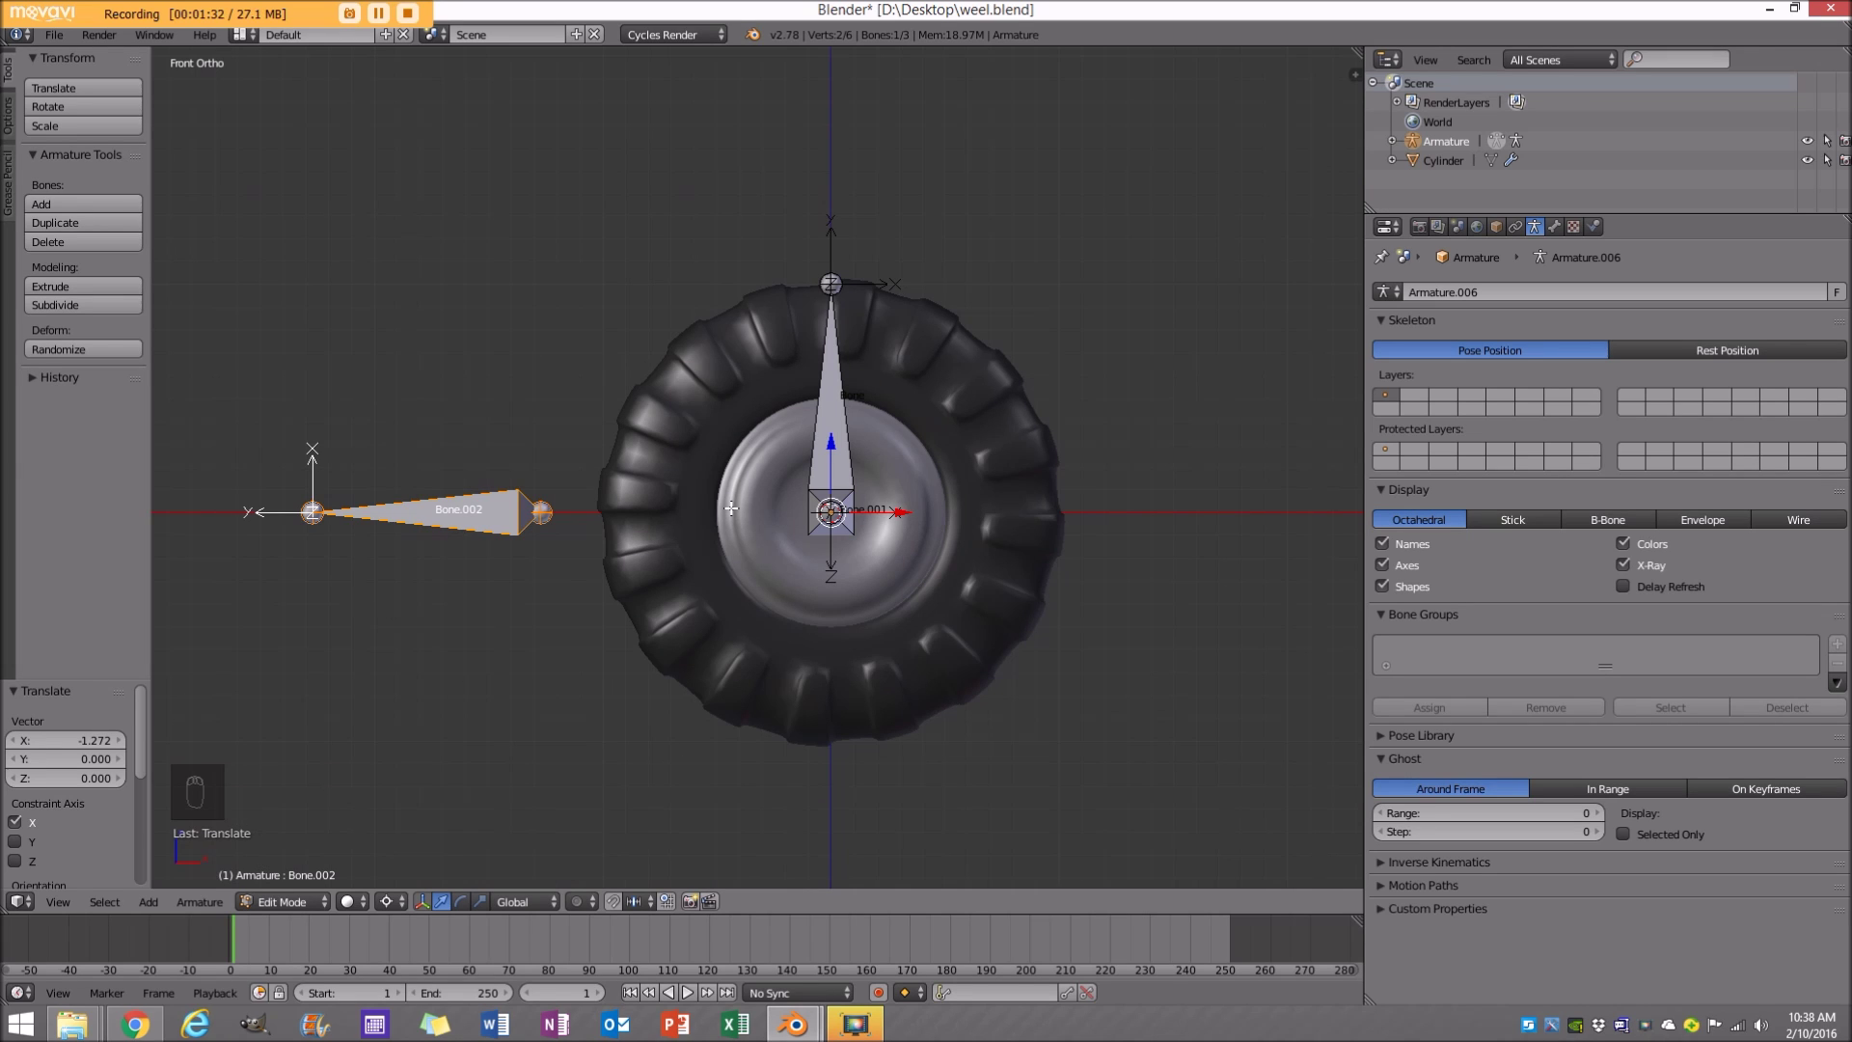
right_click(809, 392)
key("shift+d")
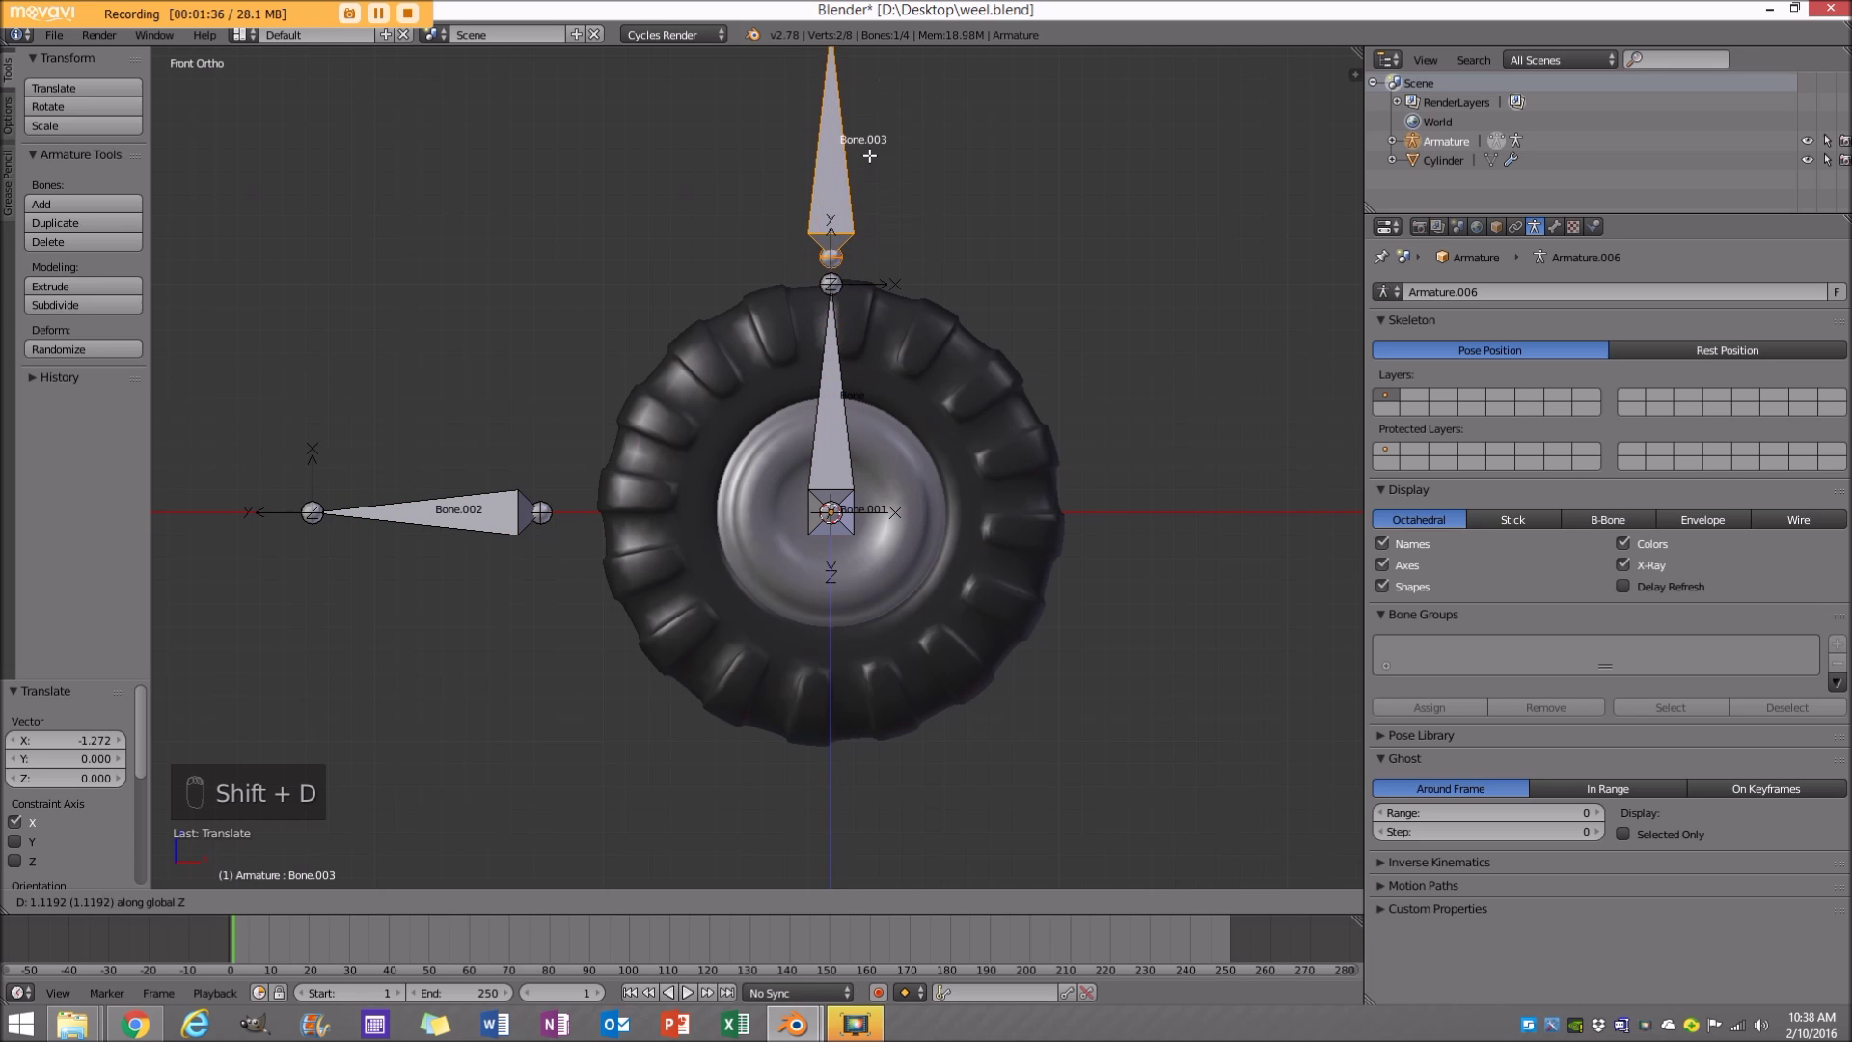
left_click(868, 140)
scroll(924, 254, "down", 3)
scroll(907, 418, "up", 2)
Snap the 3D cursor to the base joint of the duplicated bone above the wheel.
right_click(907, 419)
key("shift+s")
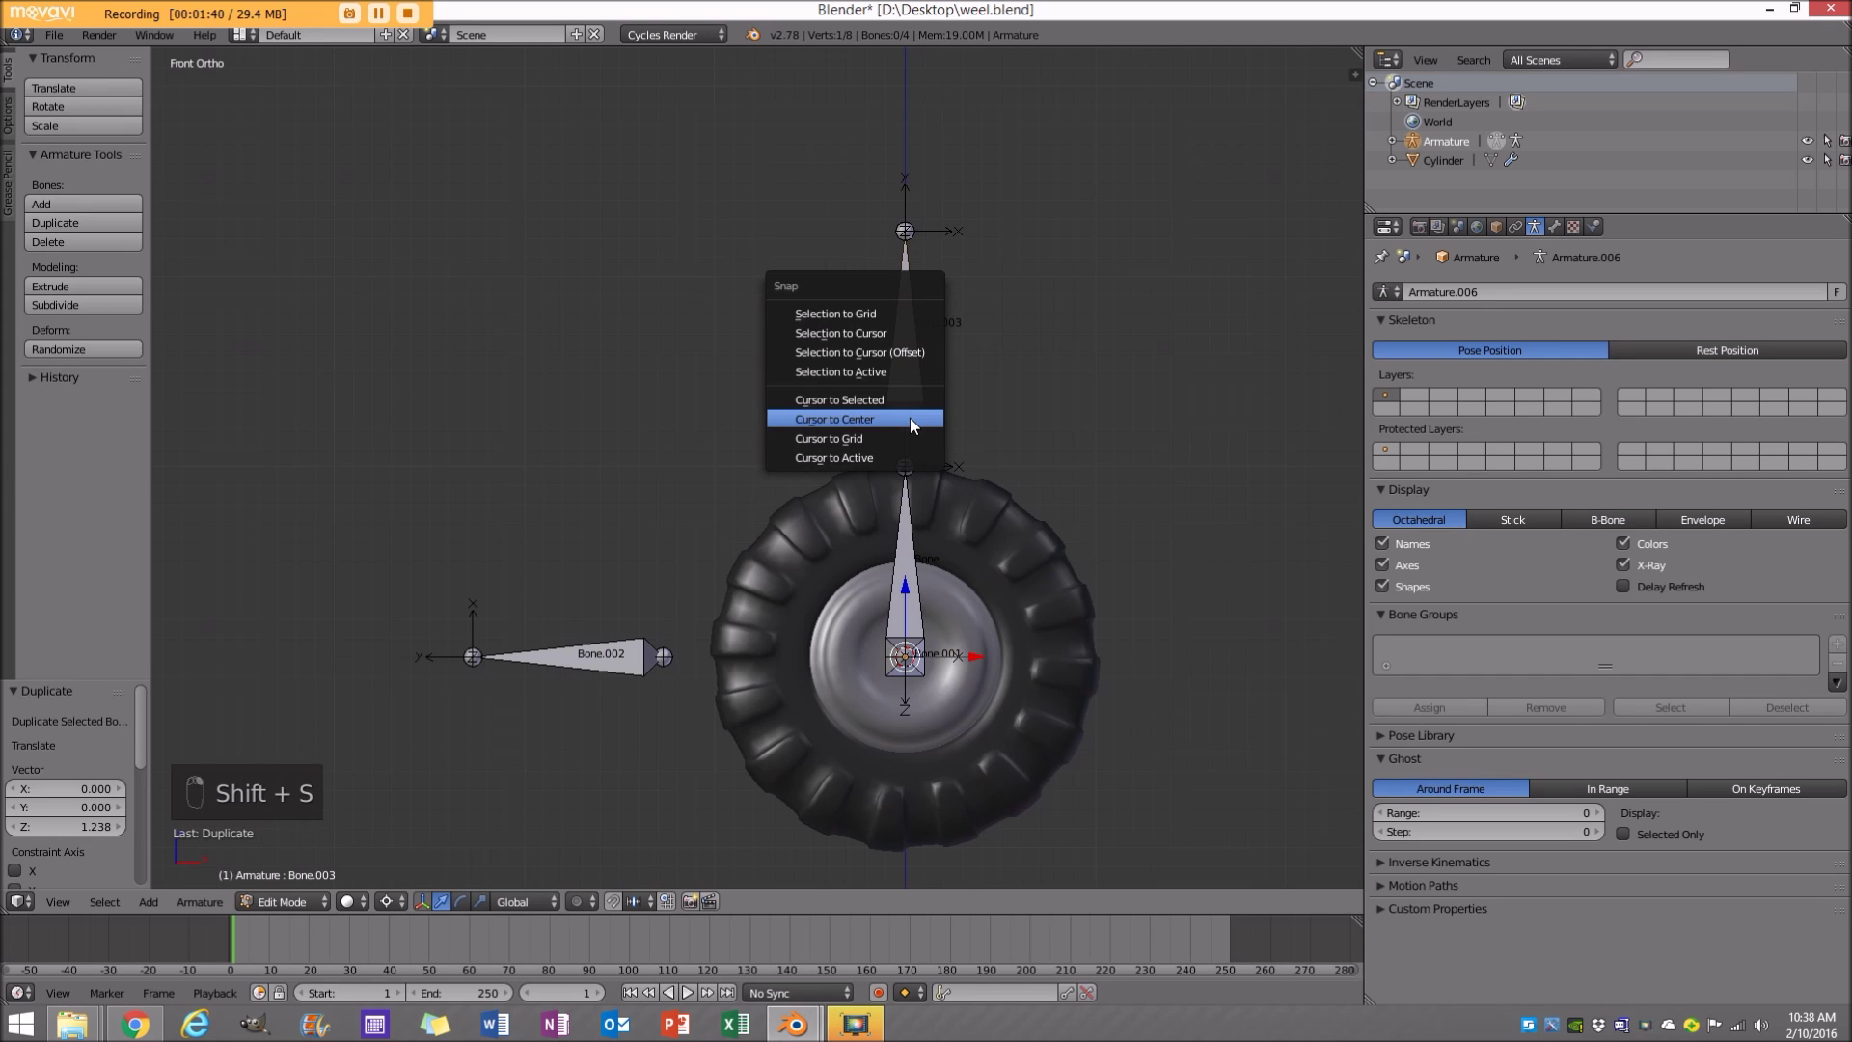
left_click(911, 414)
Rotate the bone above the wheel -90° about the Y axis so it lies horizontally.
right_click(913, 312)
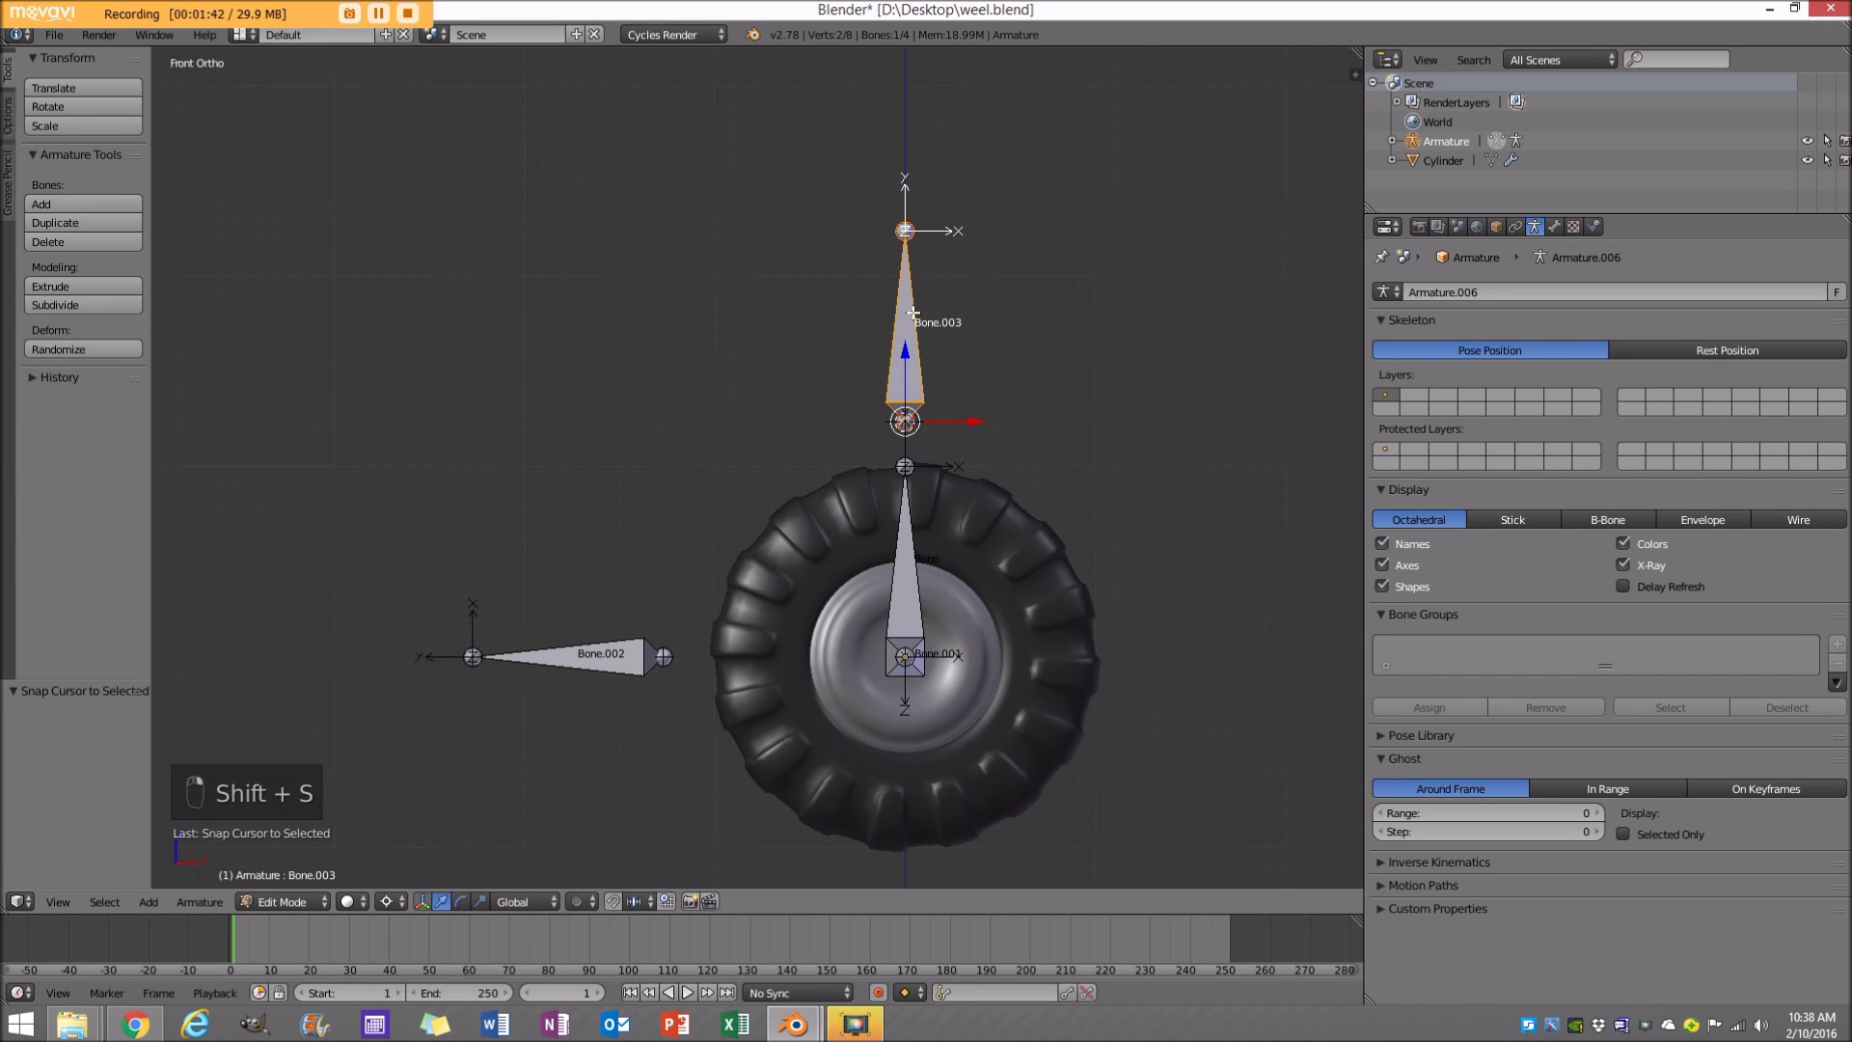
key("r")
key("y")
key("minus")
key("9")
key("0")
key("Return")
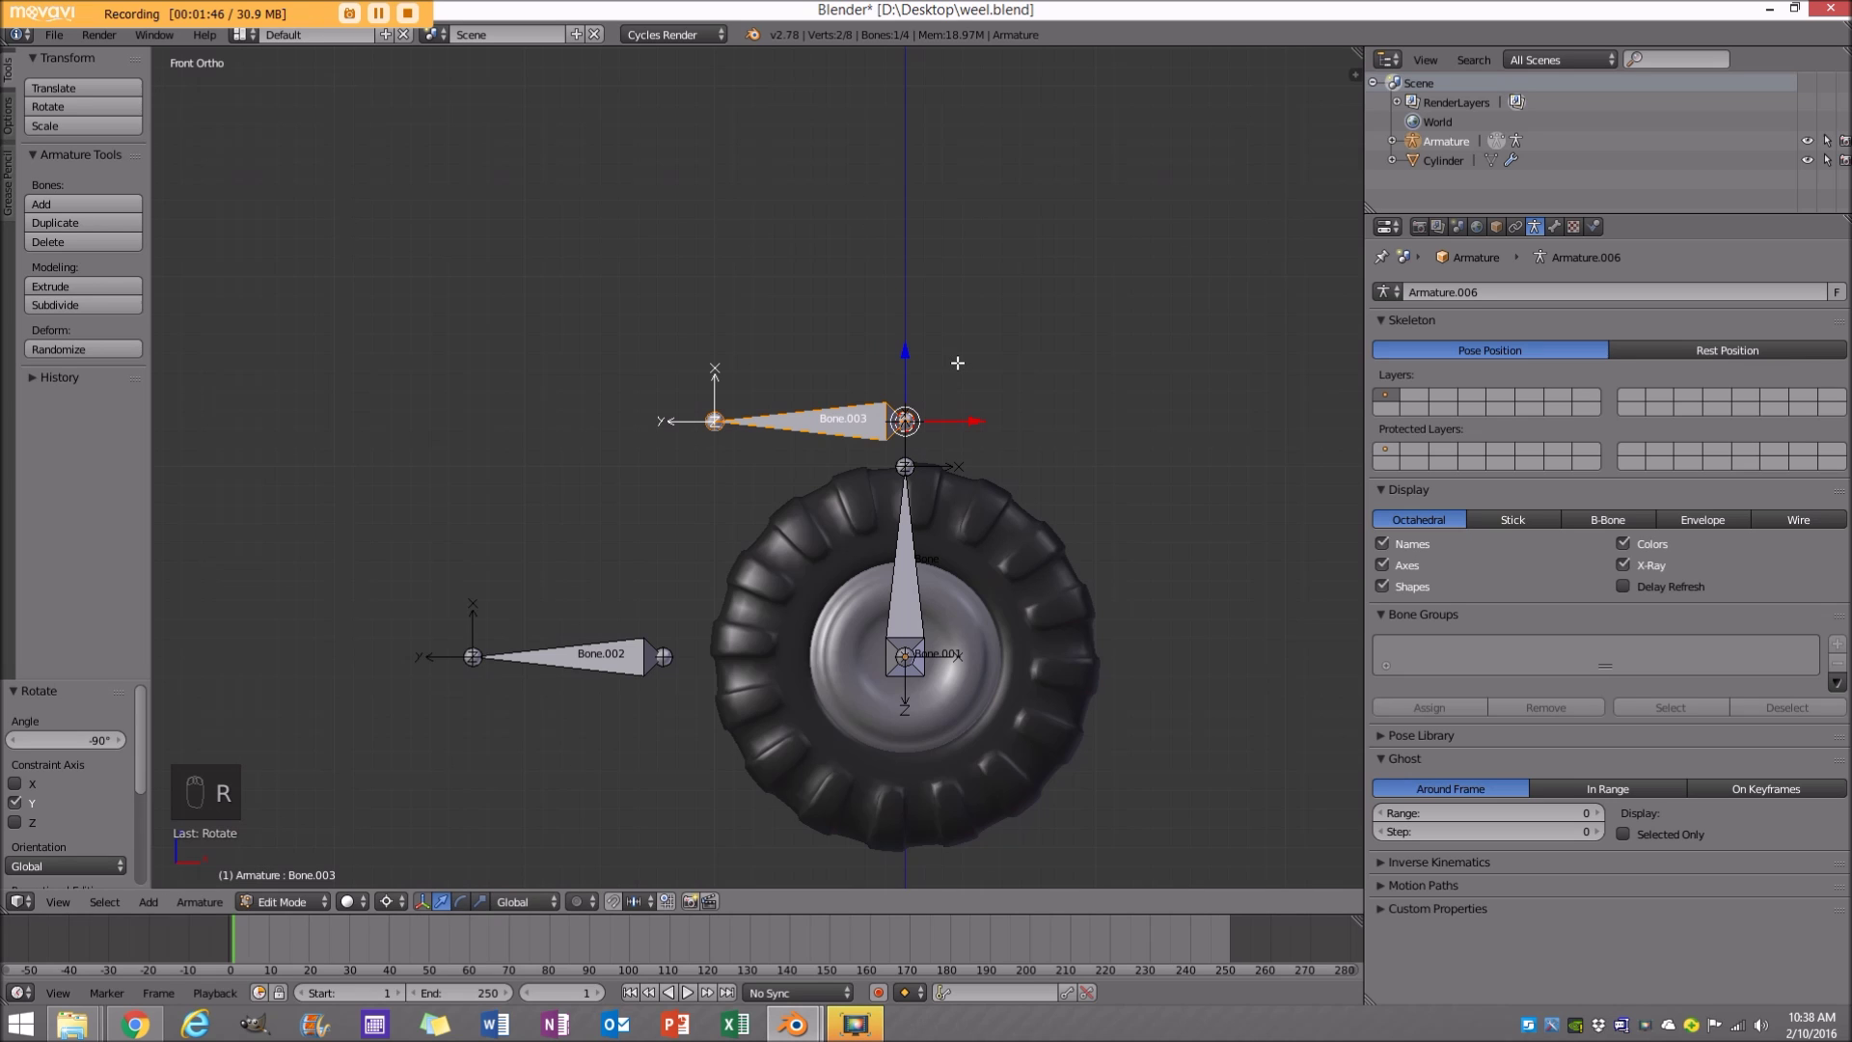
Scale the horizontal upper bone by about 1.68 and raise it along Z above the 3D cursor.
key("s")
left_click(1065, 222)
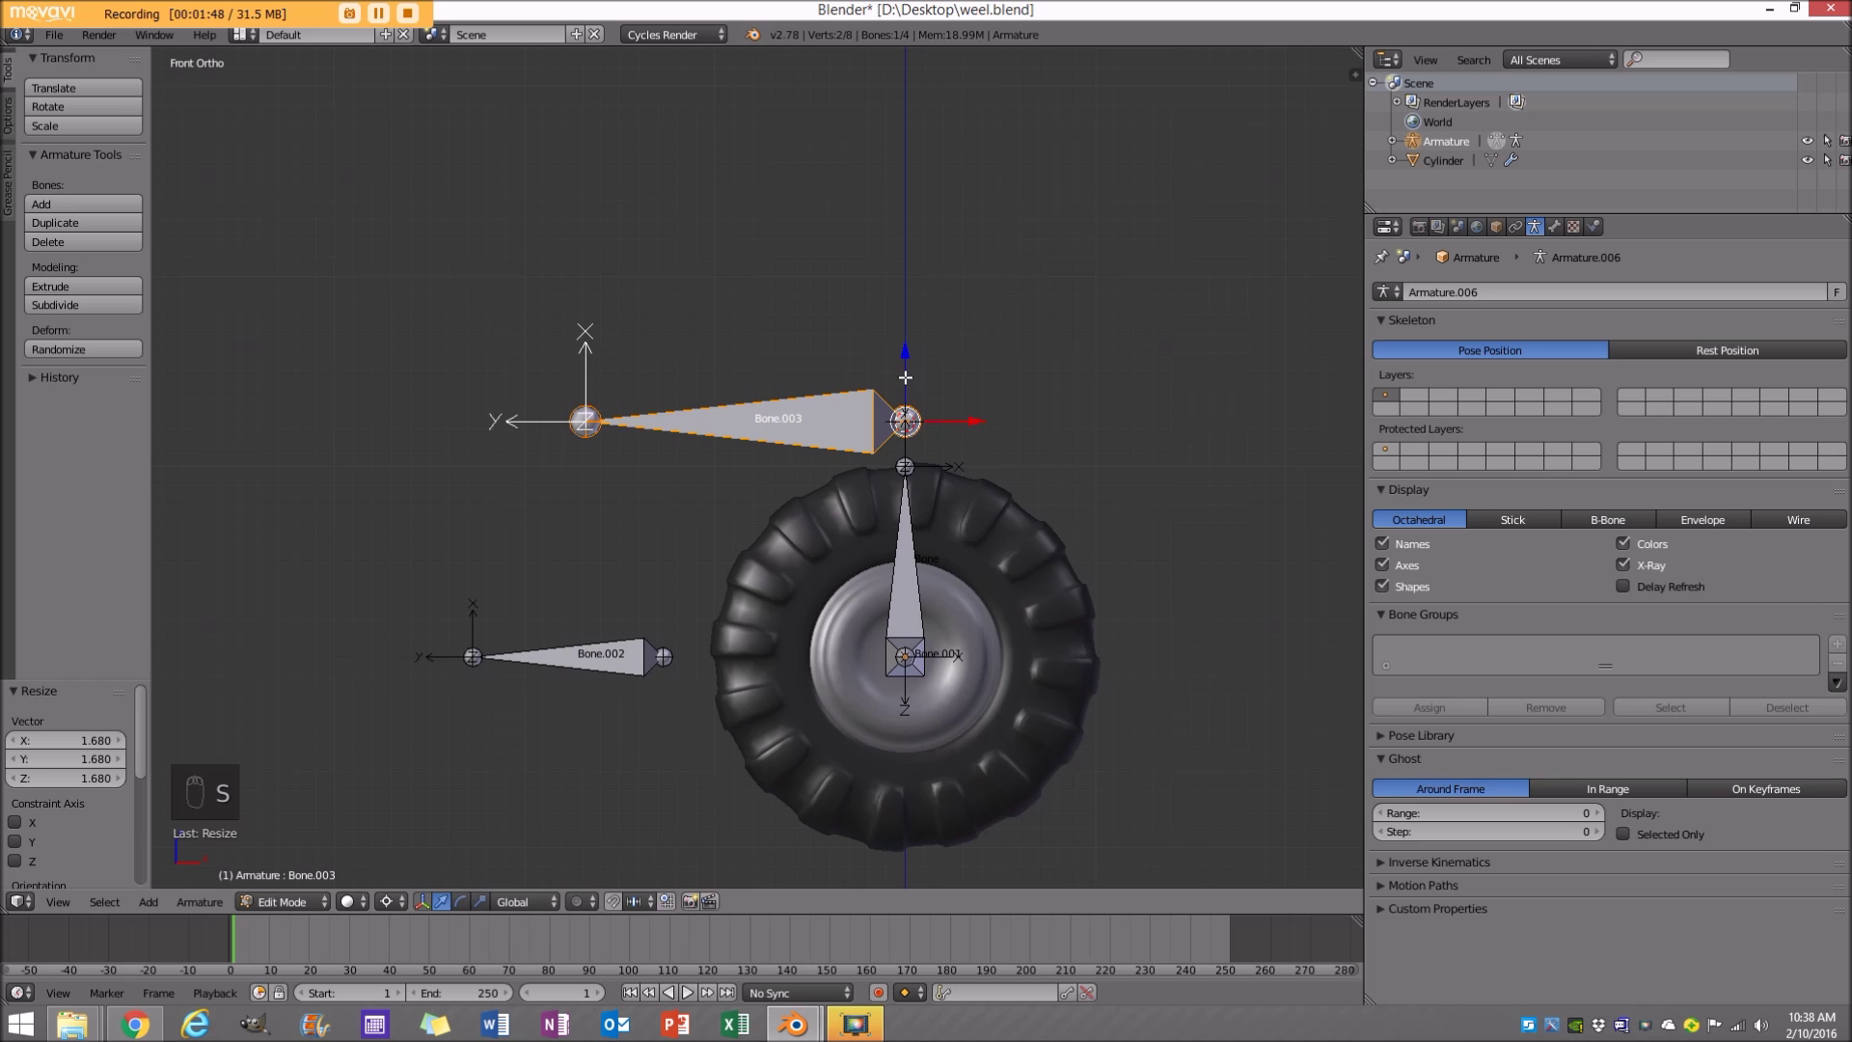
key("s")
right_click(916, 262)
middle_click_drag(916, 262, 765, 443)
Clear the current selection, check the rig at an angle and select all four bones.
key("a")
middle_click_drag(1025, 501, 1062, 559)
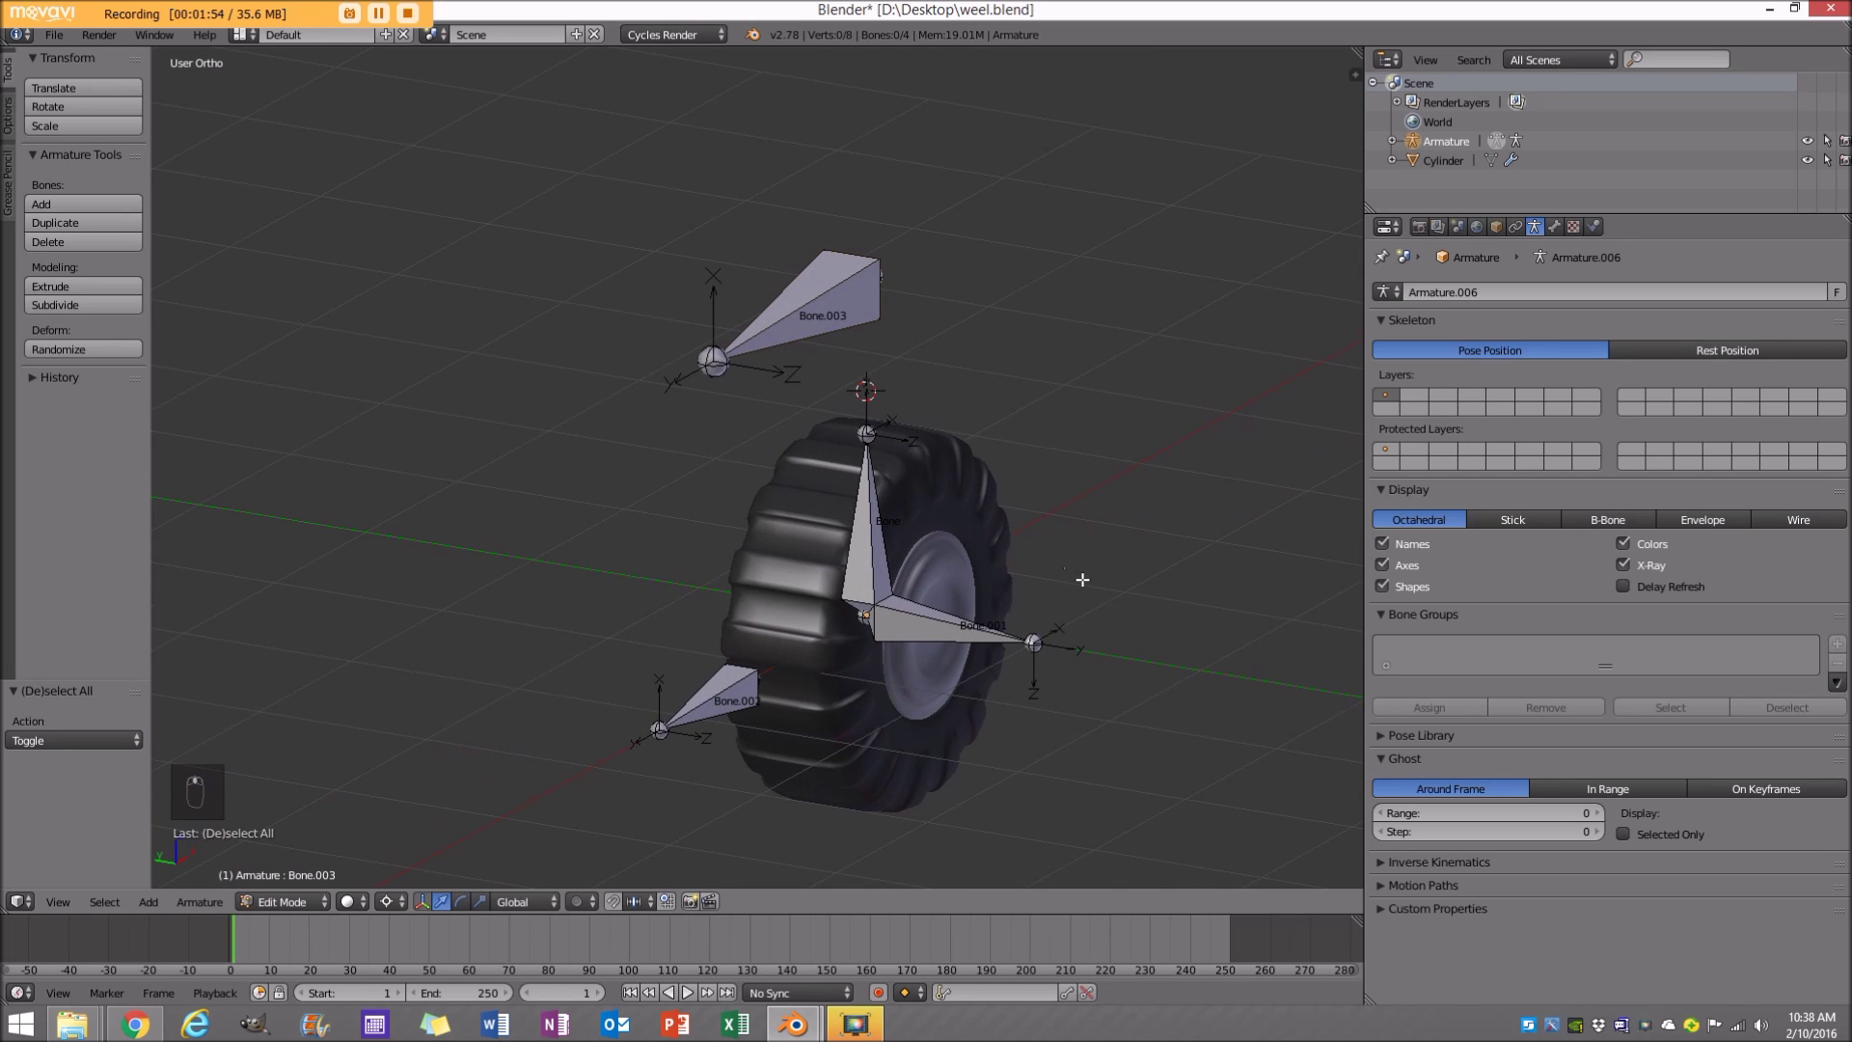
key("a")
middle_click_drag(1110, 625, 1052, 623)
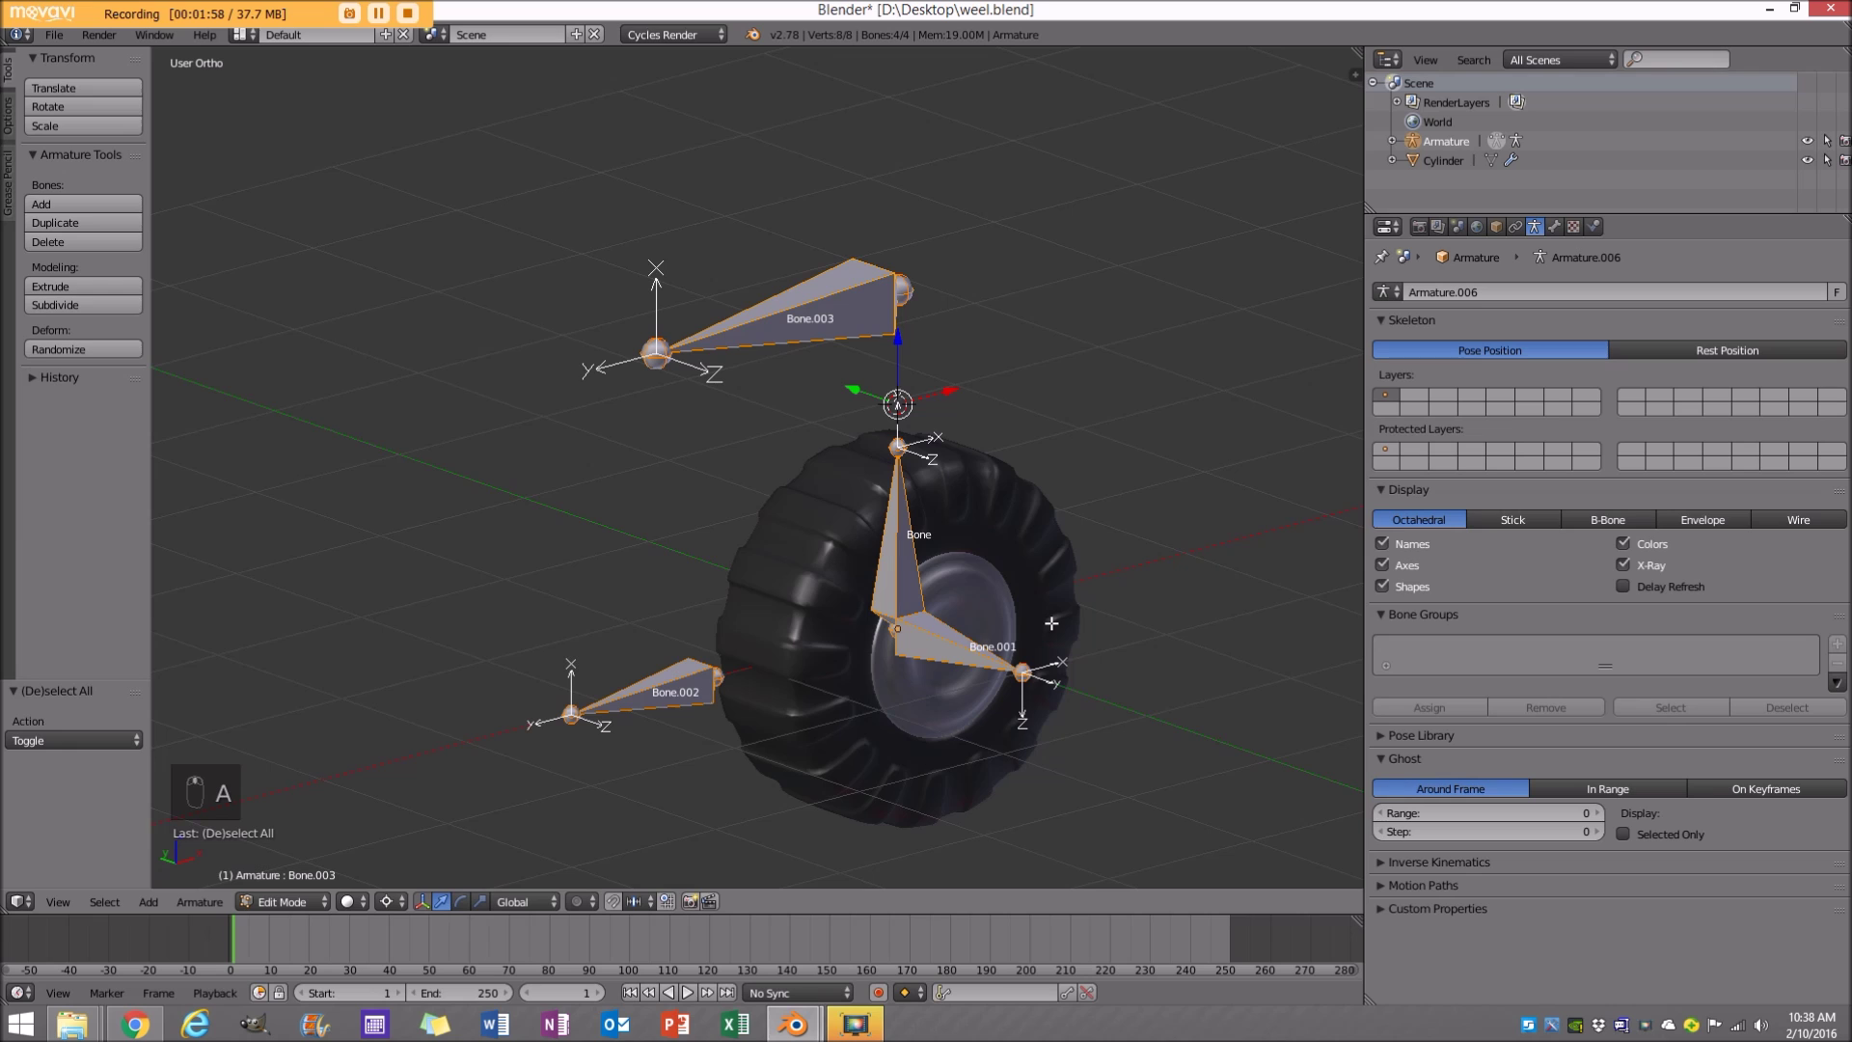
Recalculate the roll of all four bones to the Global +Z Axis and check their axes from several angles.
key("ctrl+n")
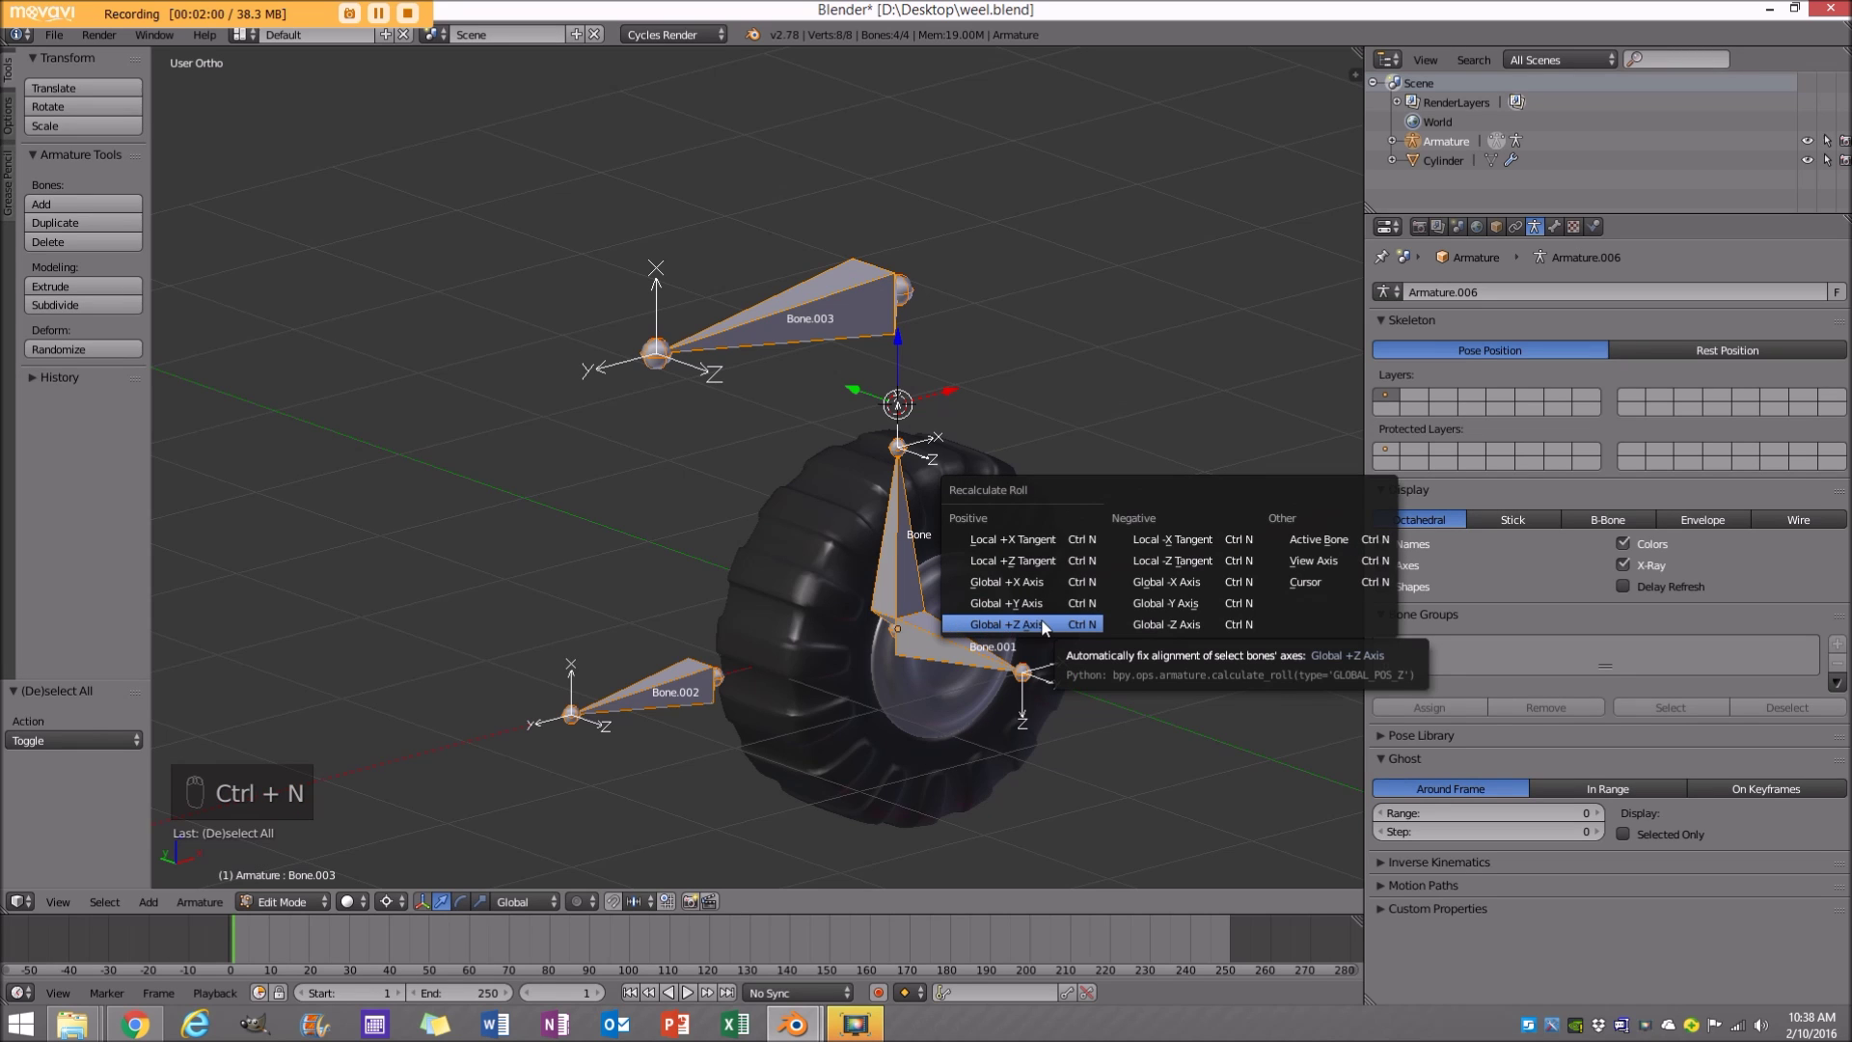
left_click(1023, 624)
middle_click_drag(1015, 627, 884, 459)
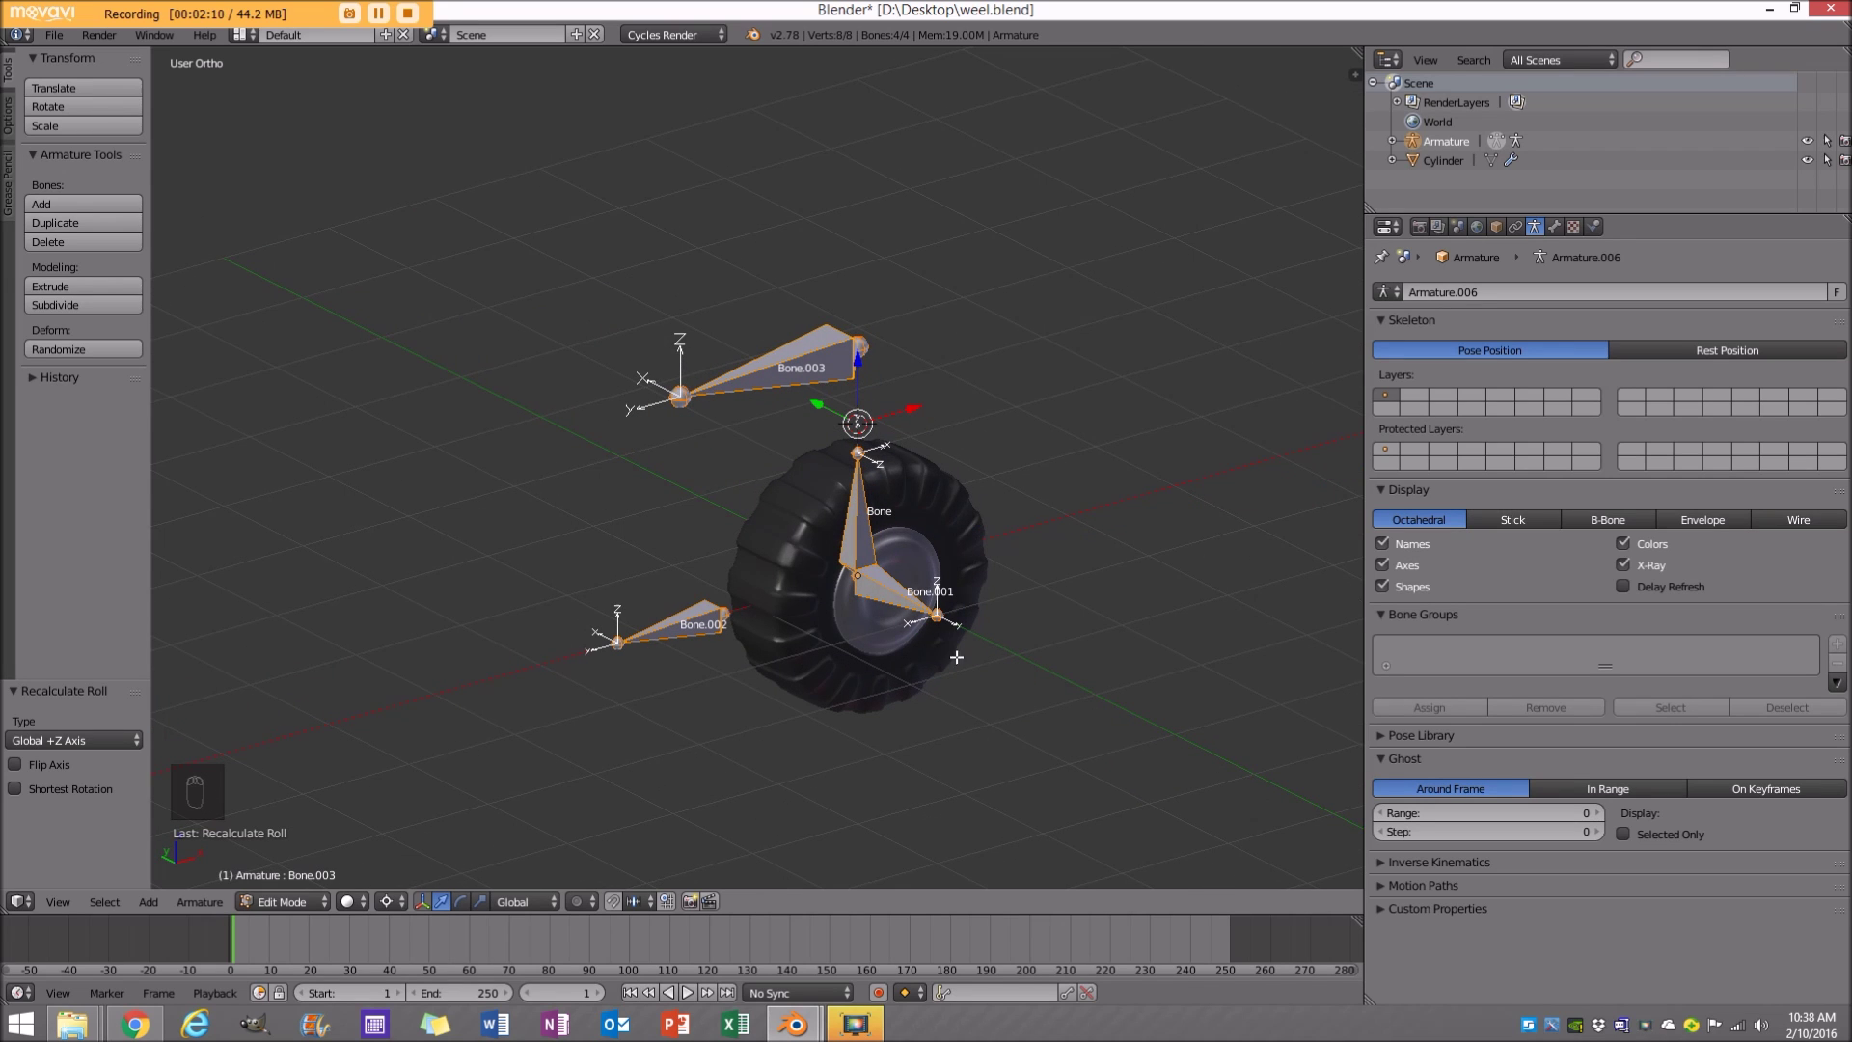
middle_click_drag(1098, 662, 1191, 598)
middle_click_drag(645, 472, 730, 511)
scroll(830, 661, "up", 1)
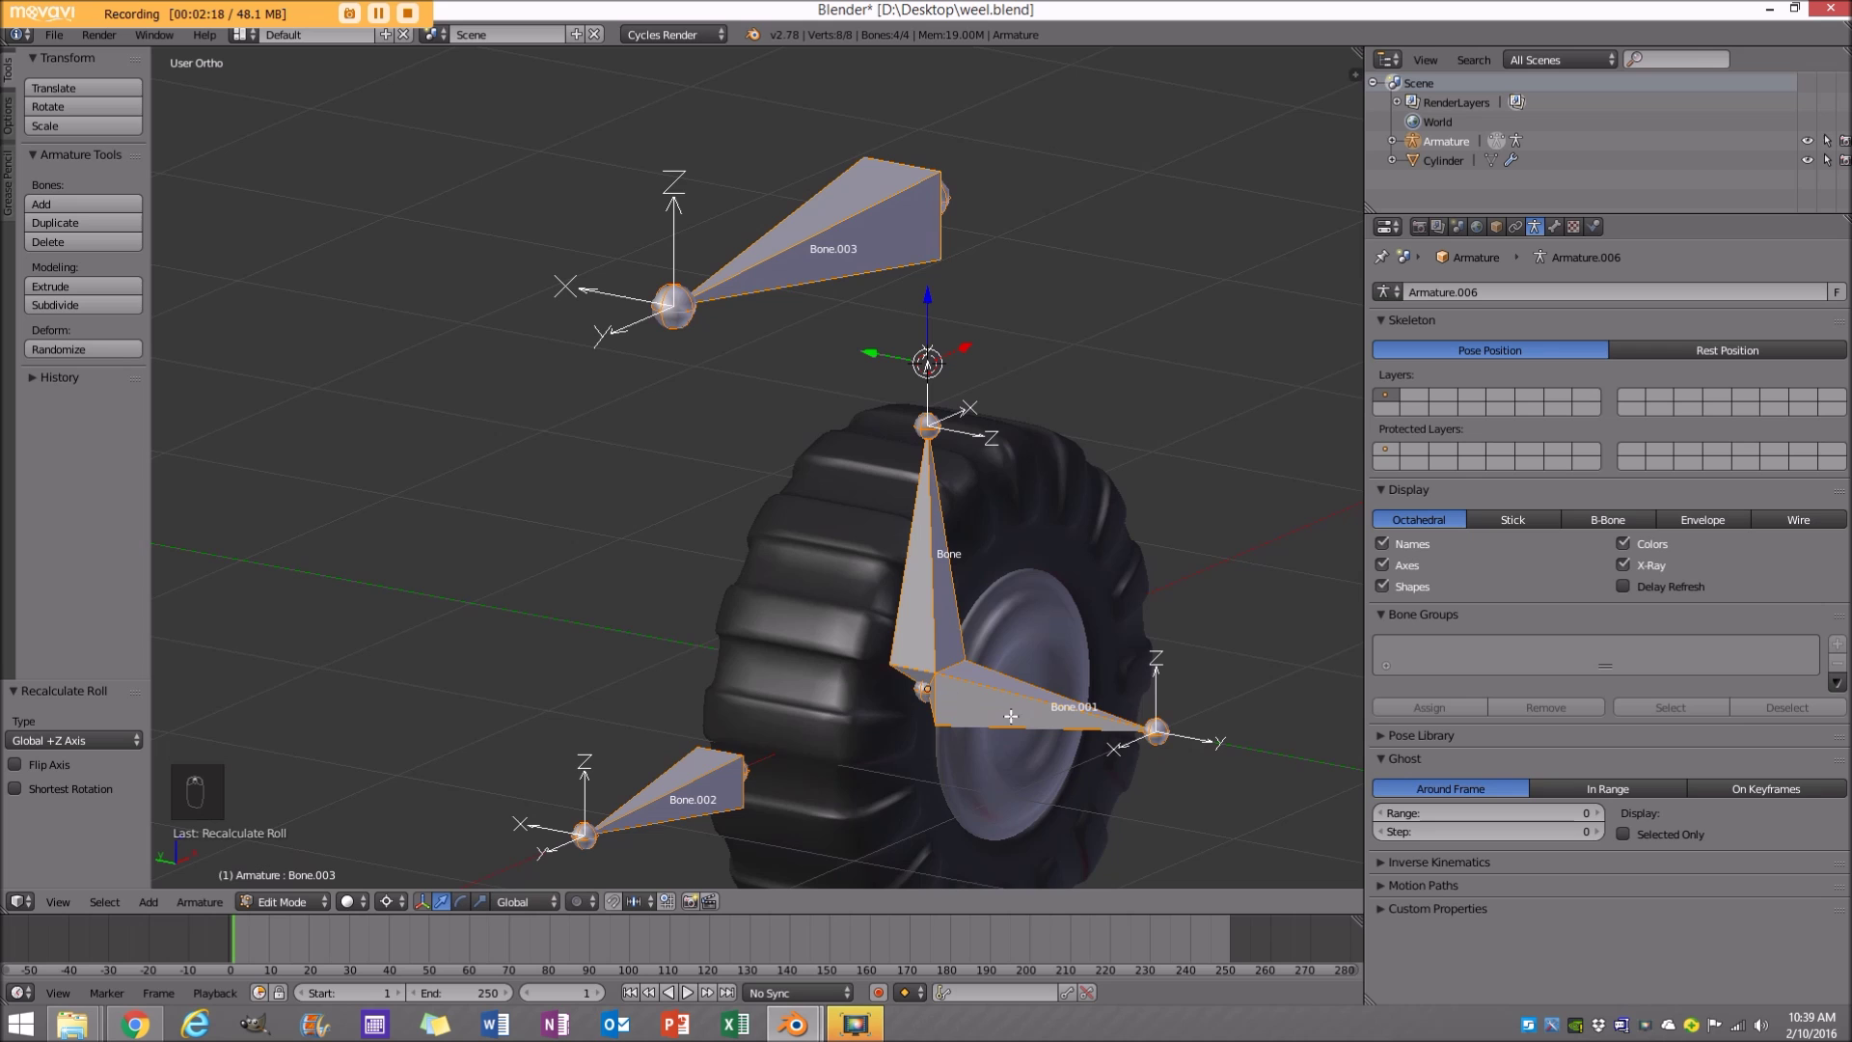
scroll(768, 627, "up", 3)
Parent Bone.001 at the wheel hub to the vertical Bone with Keep Offset.
key("a")
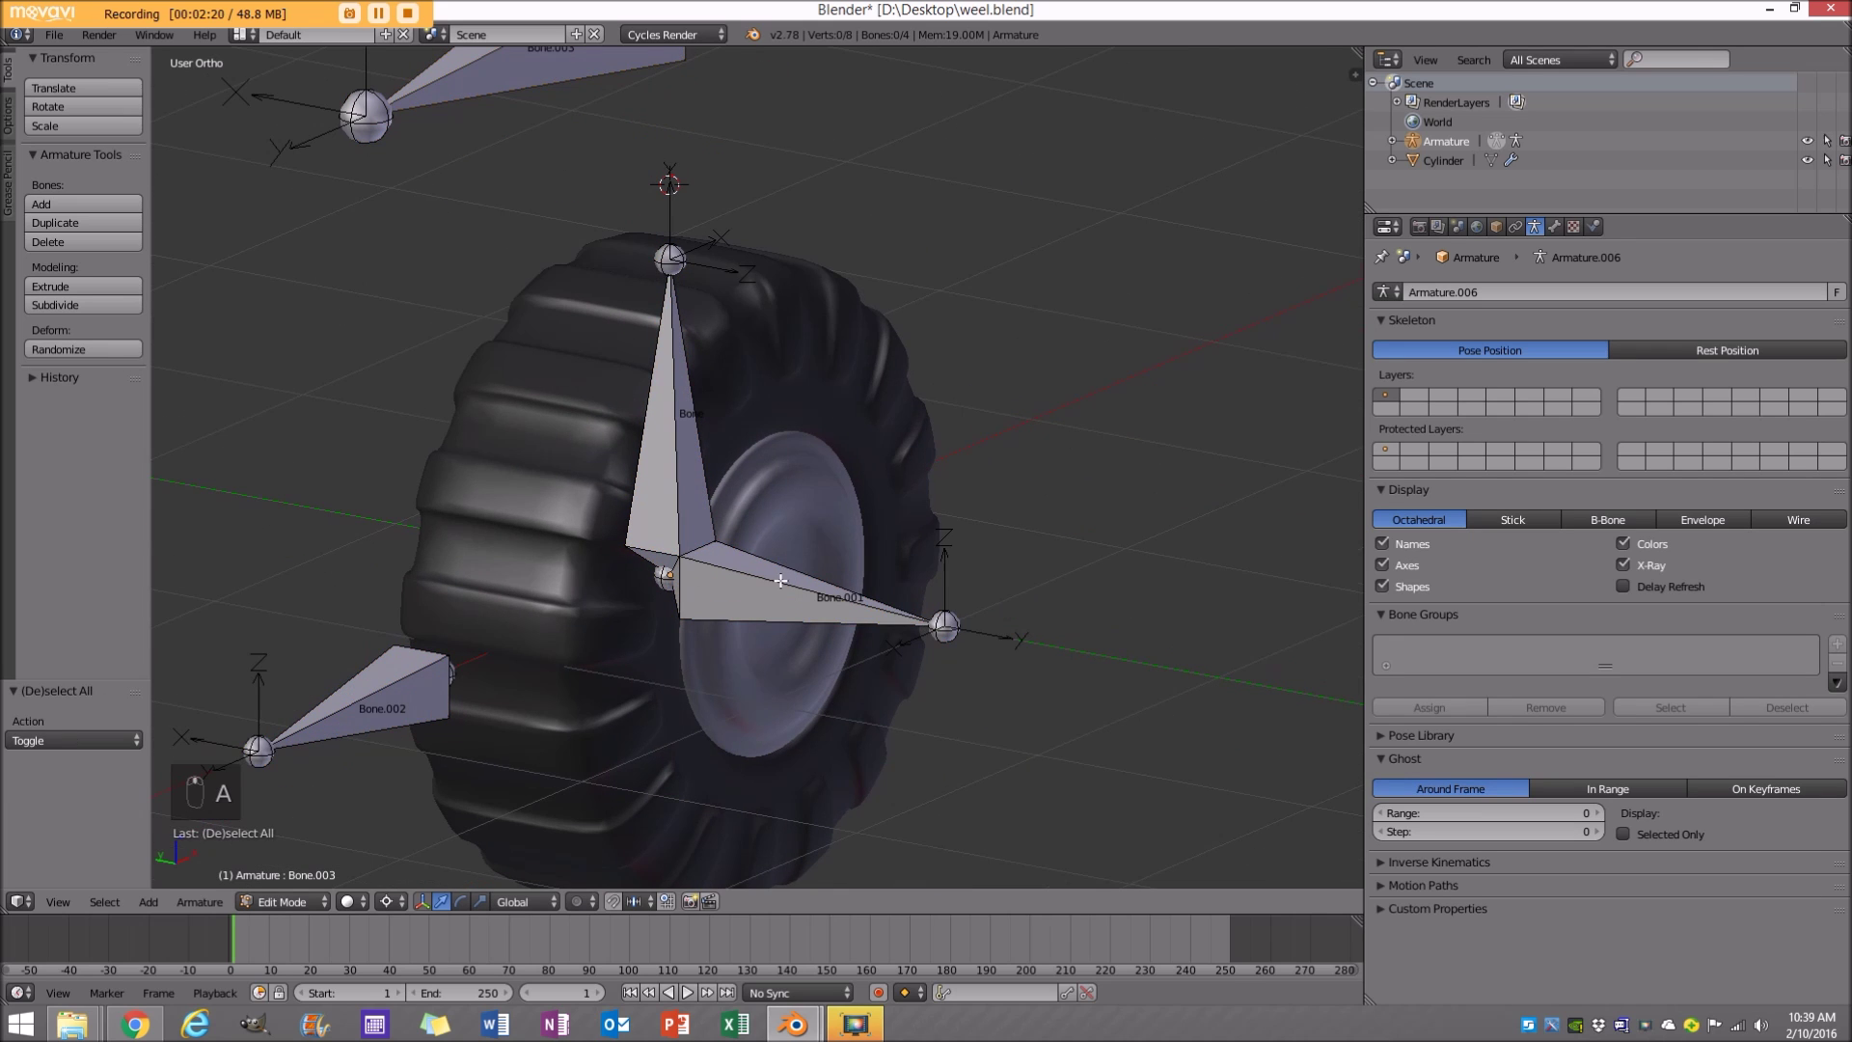
right_click(780, 581)
middle_click_drag(686, 594, 833, 613, "shift")
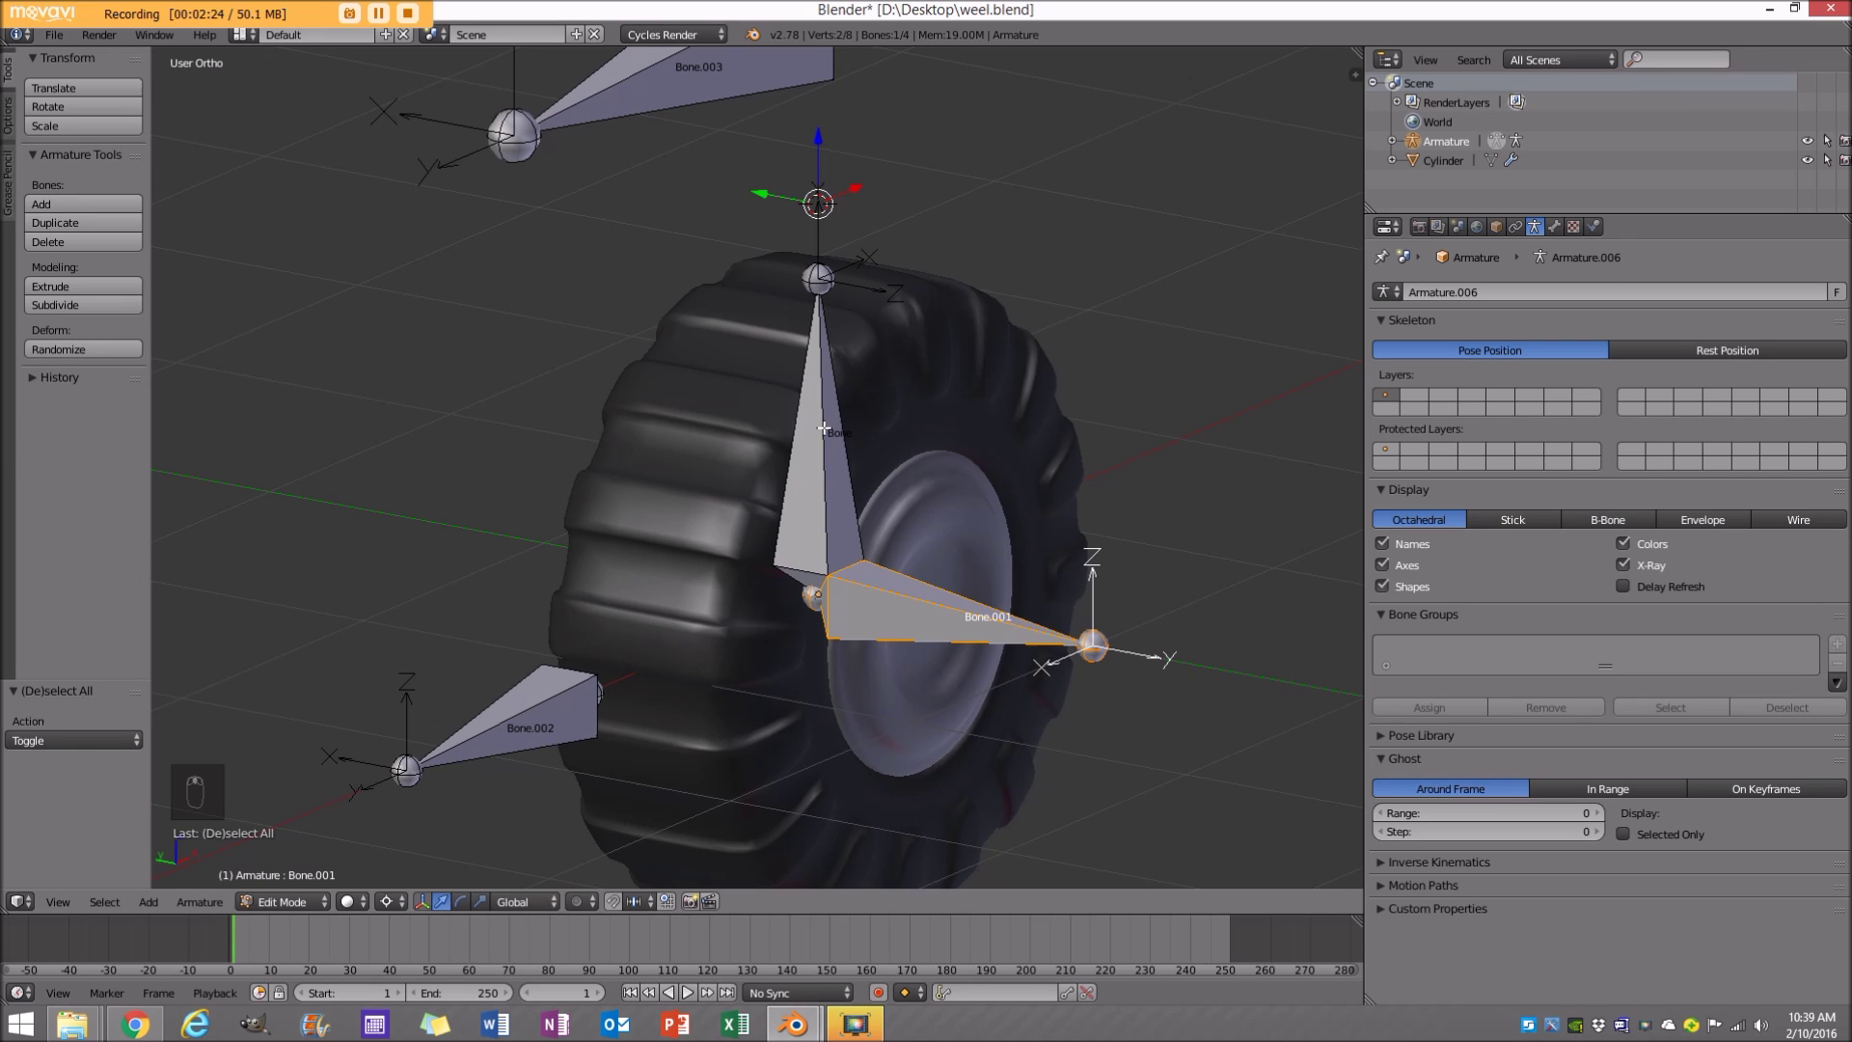
right_click(824, 429, "shift")
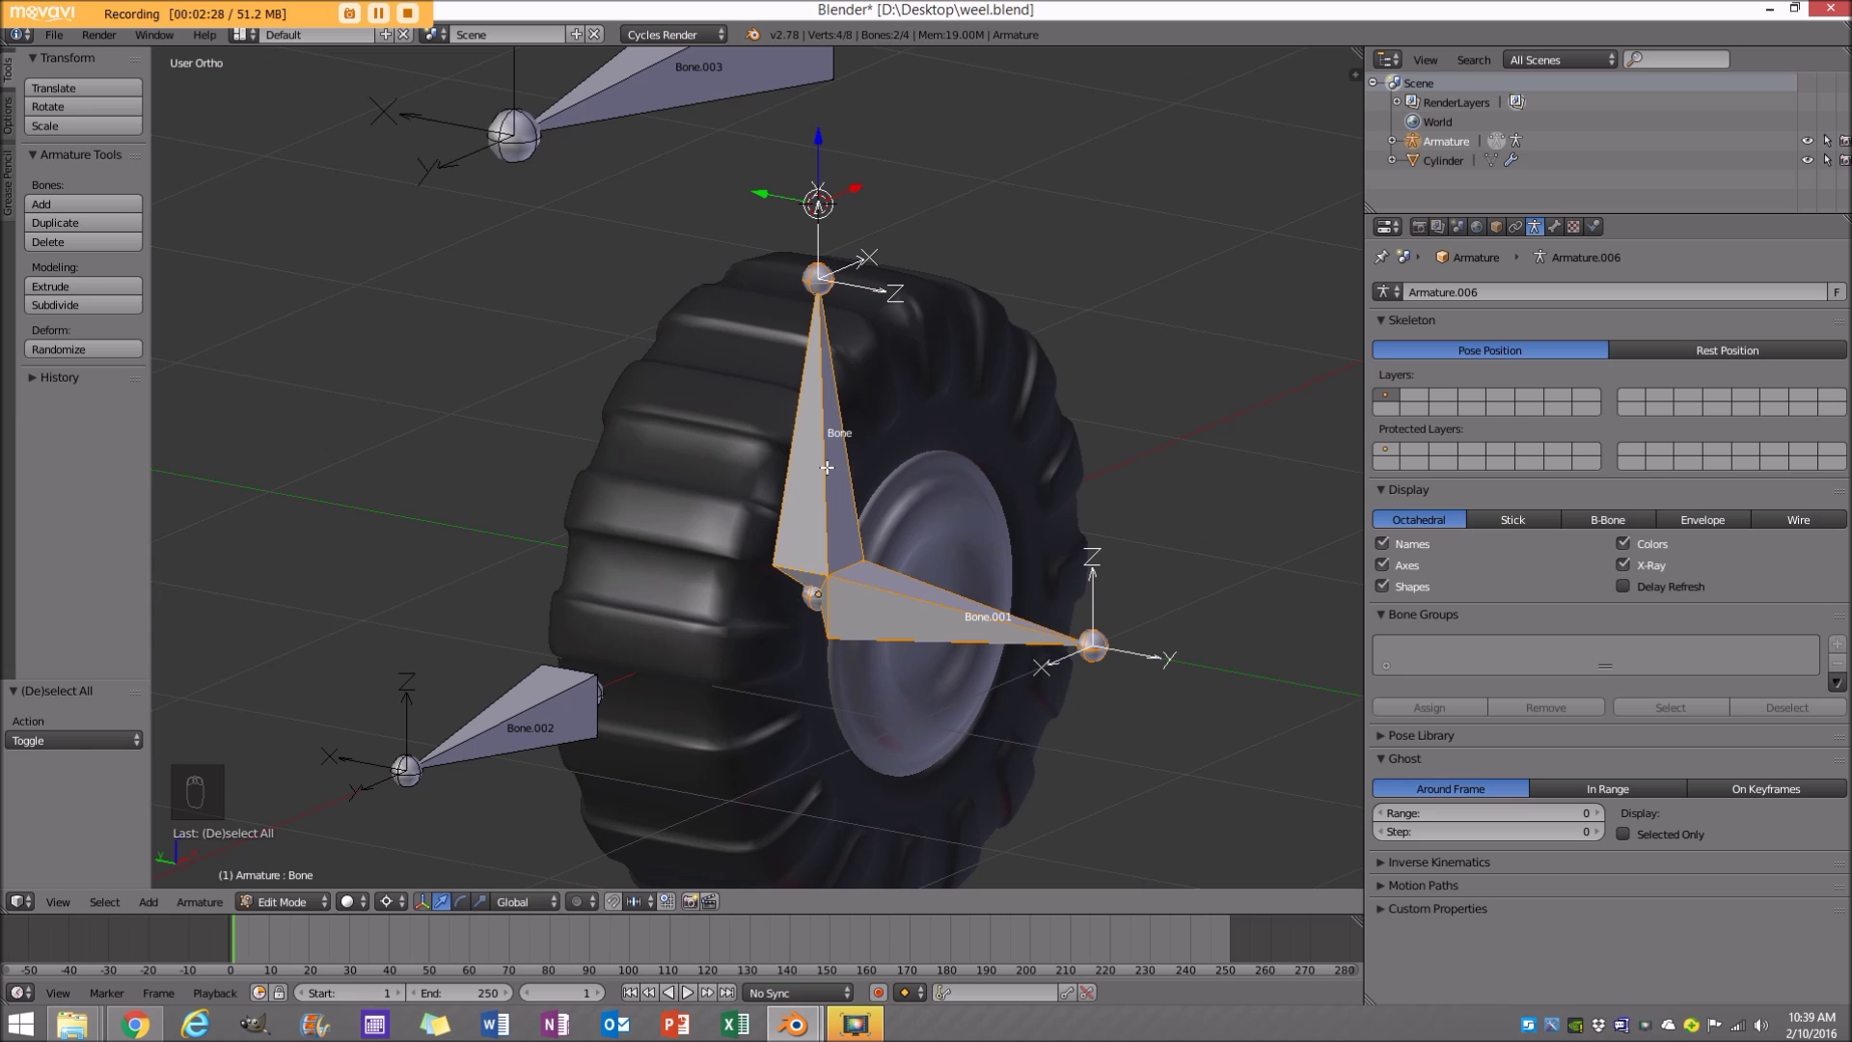
key("ctrl+p")
left_click(826, 467)
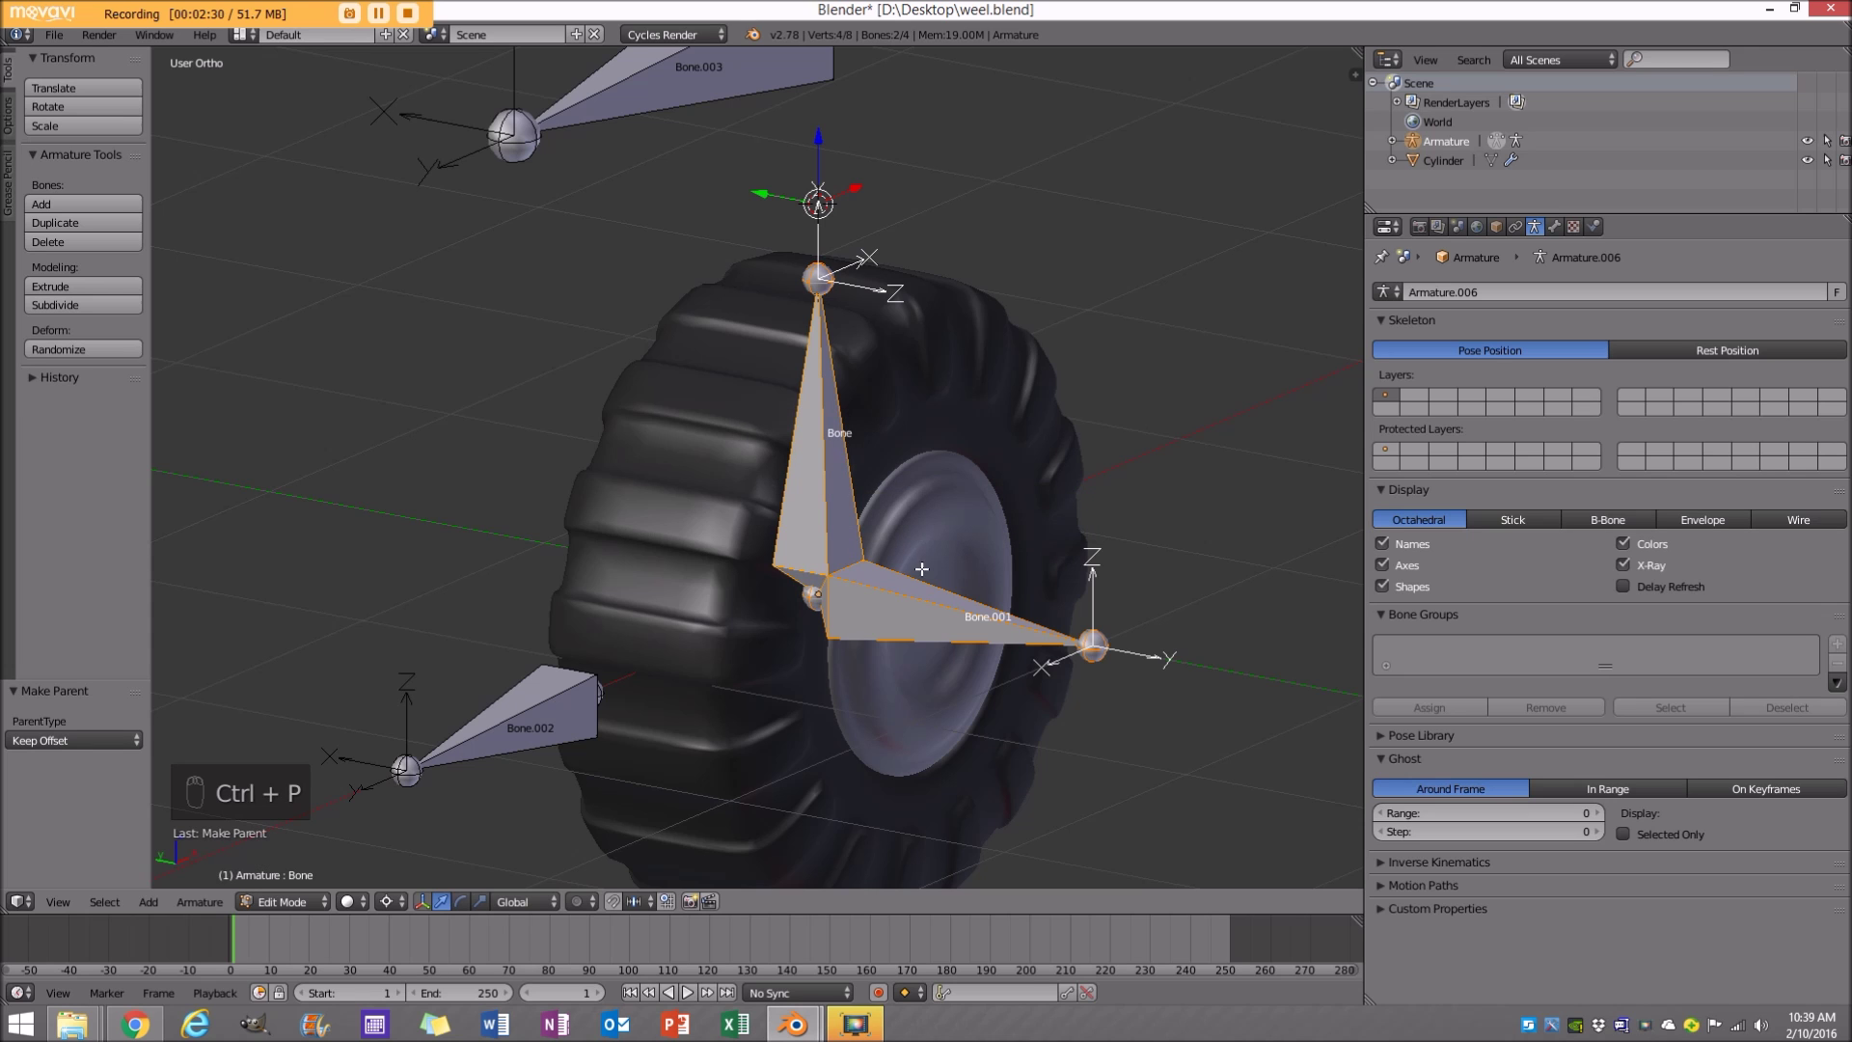
scroll(915, 541, "down", 3)
middle_click_drag(915, 541, 766, 479)
Parent Bone.002 and the vertical Bone to the upper Bone.003 with Keep Offset.
key("a")
right_click(539, 602)
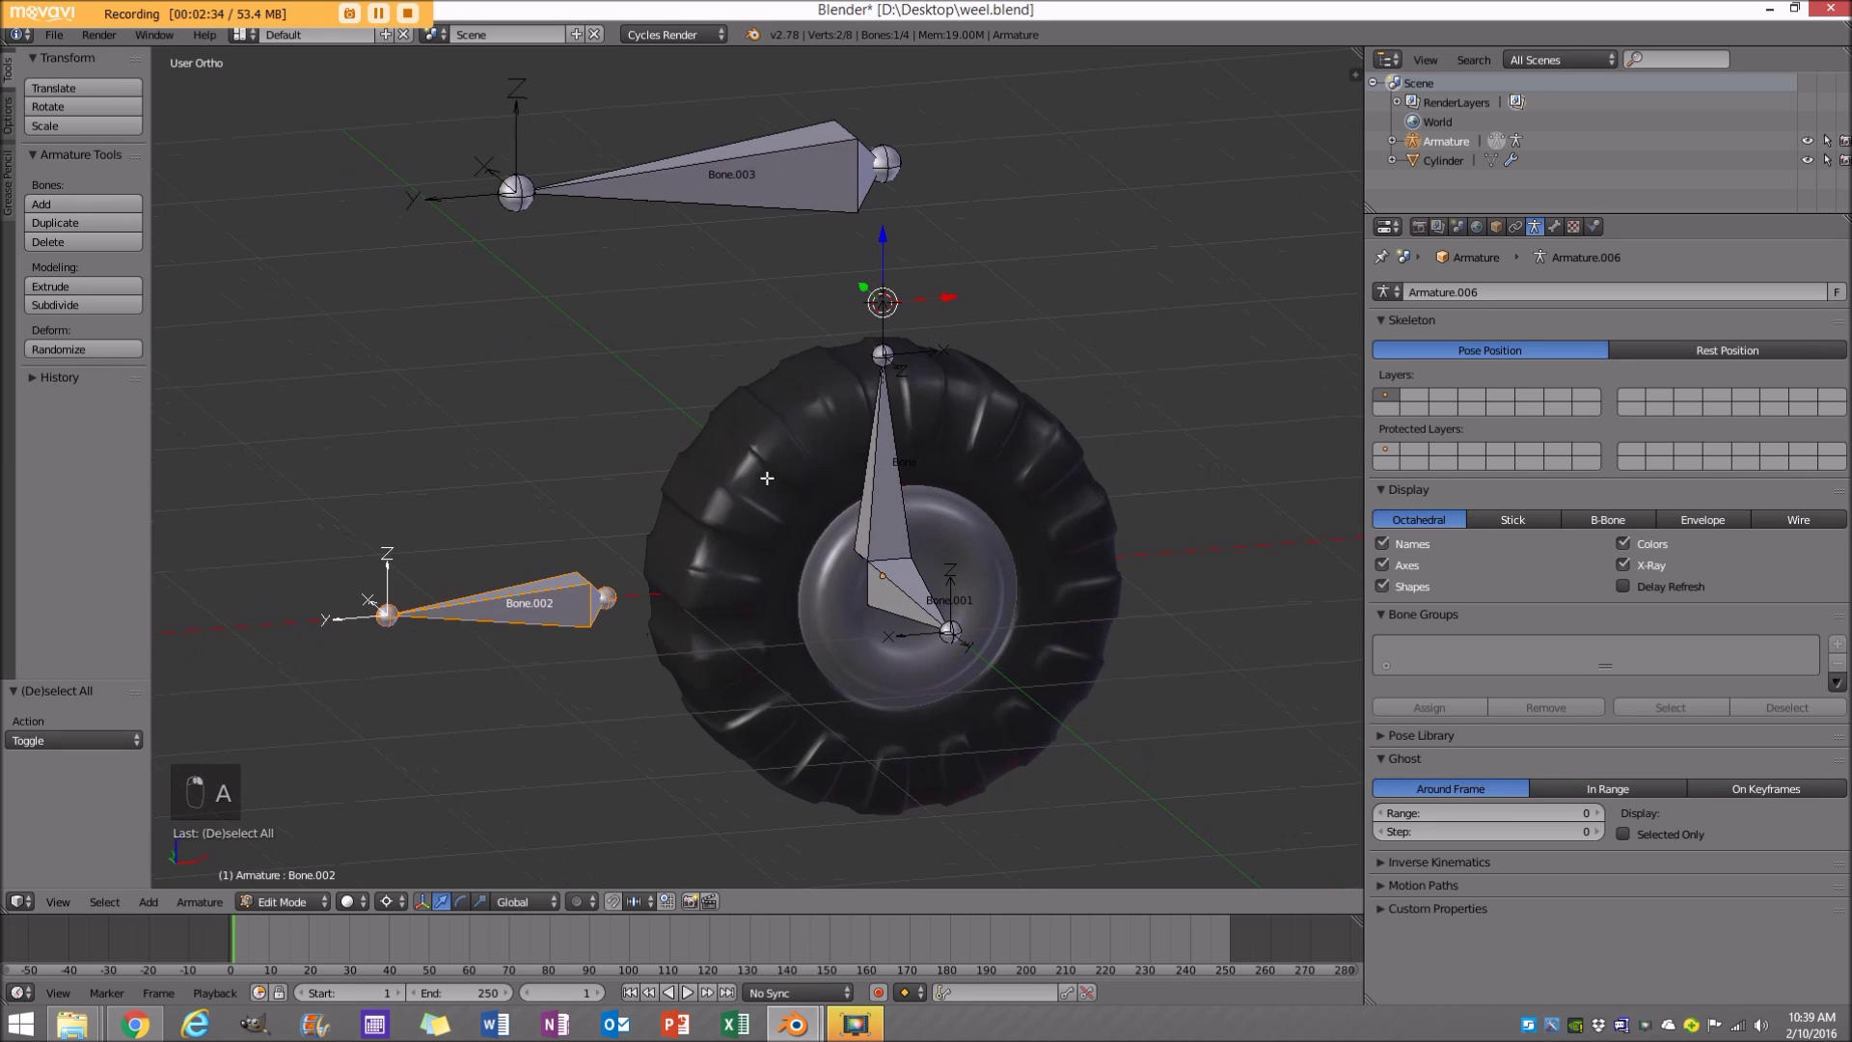
right_click(875, 466, "shift")
middle_click_drag(938, 444, 978, 504)
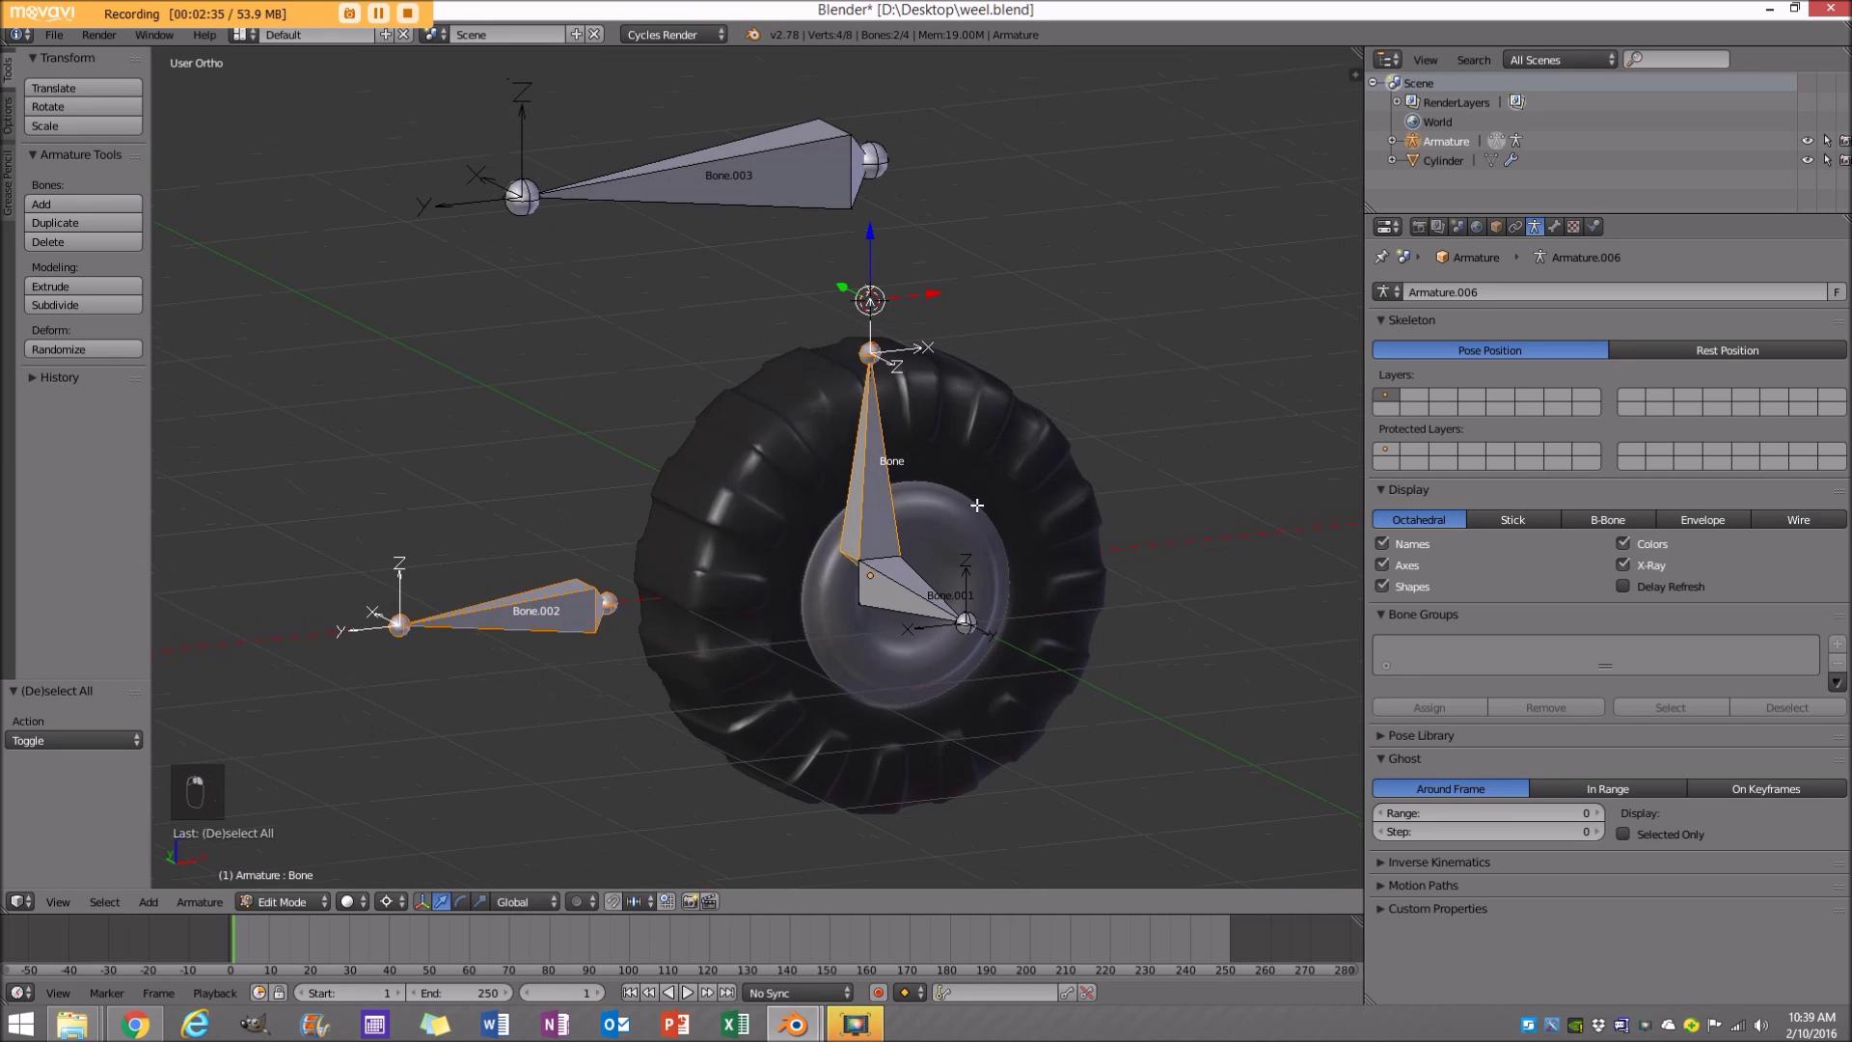
right_click(726, 138, "shift")
middle_click_drag(675, 175, 645, 195)
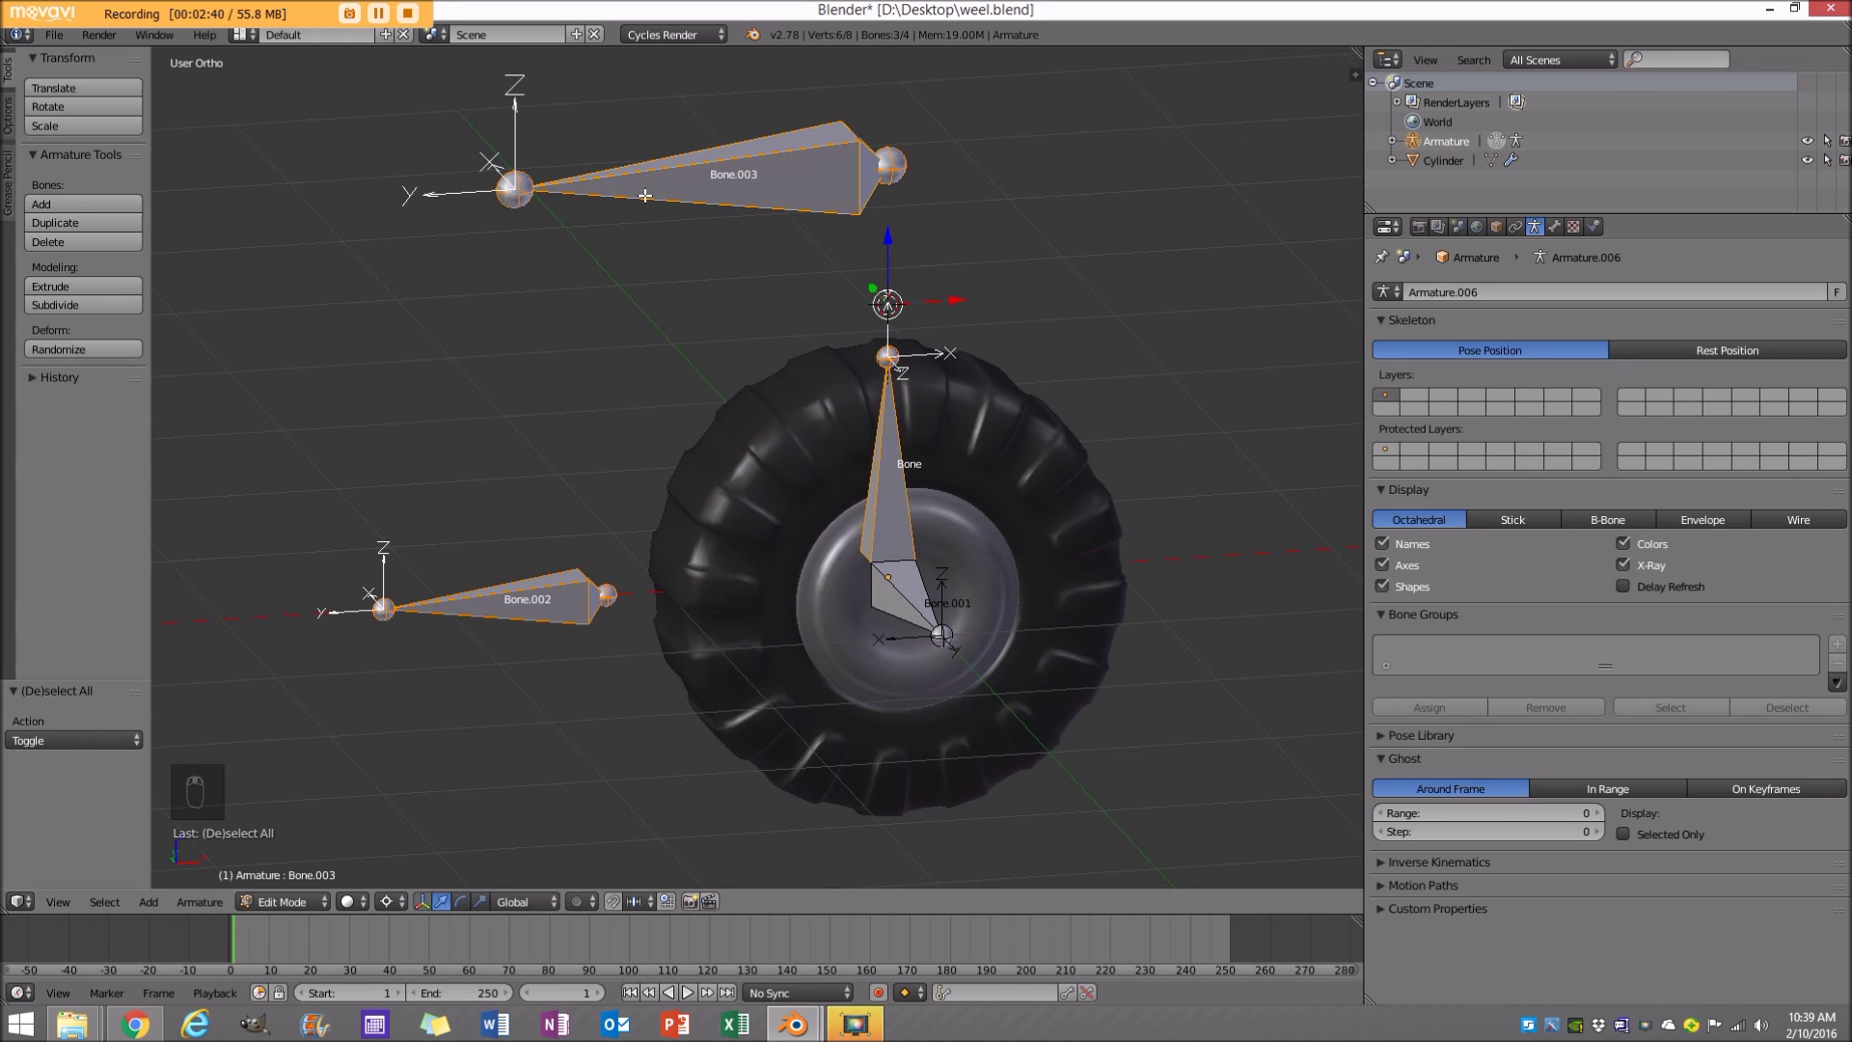
key("ctrl+p")
left_click(645, 195)
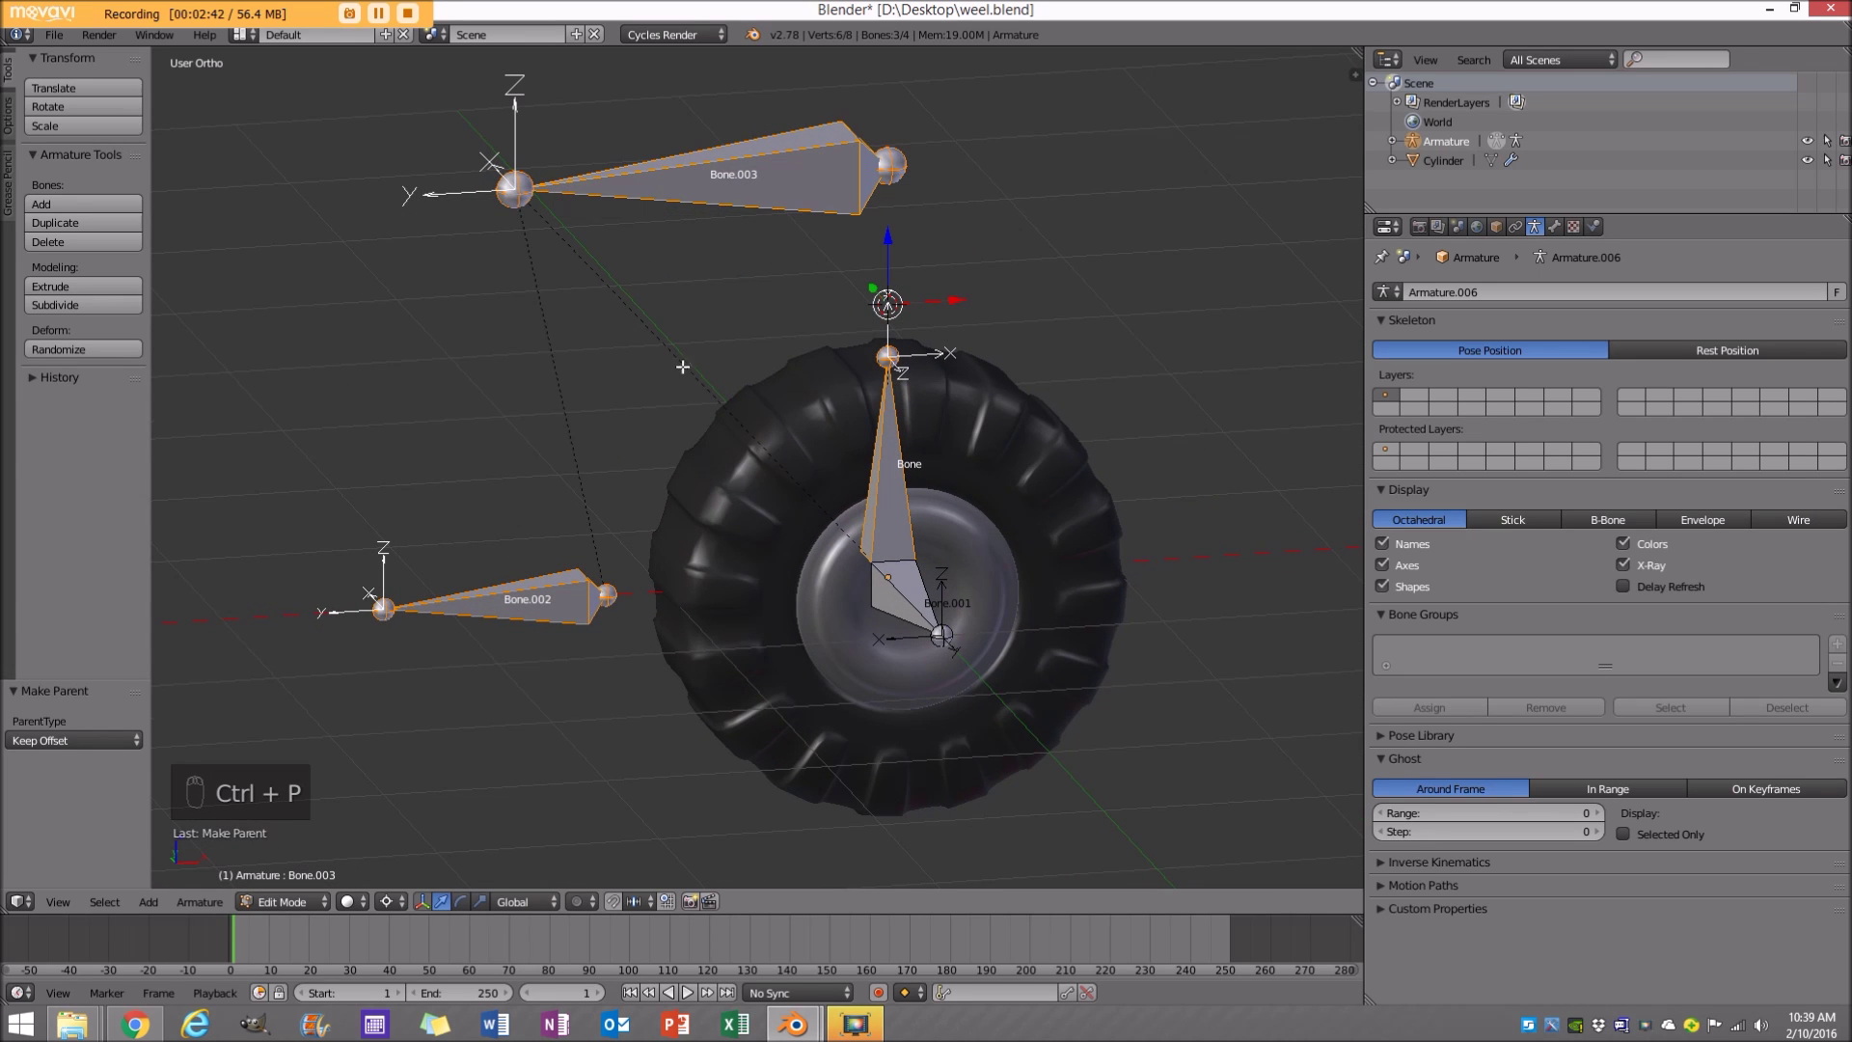
Switch the armature to Pose Mode and clear the bone selection.
middle_click_drag(762, 481, 692, 761)
left_click(326, 900)
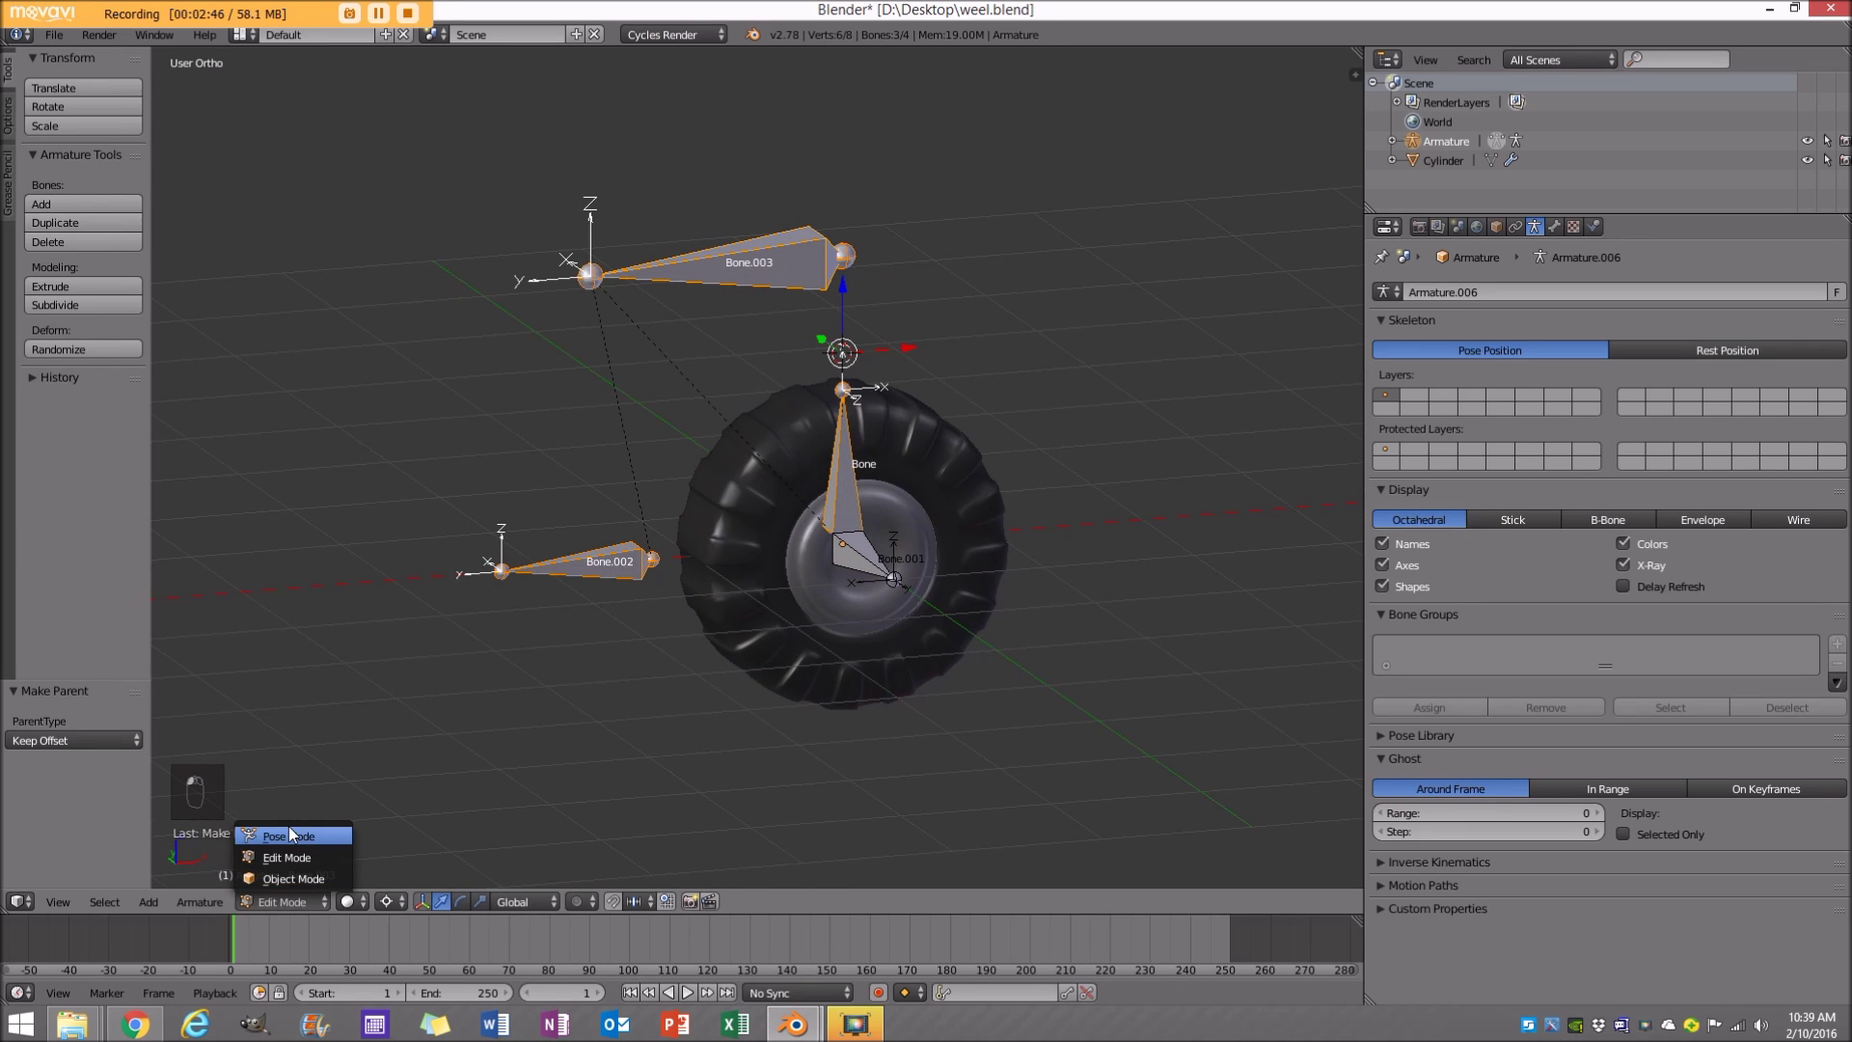
left_click(288, 826)
key("a")
Examine how Bone.002 and the vertical Bone are parented to Bone.003 by selecting them in turn.
middle_click_drag(674, 390, 778, 153)
right_click(764, 290)
middle_click_drag(764, 295, 608, 500)
middle_click_drag(685, 292, 805, 488)
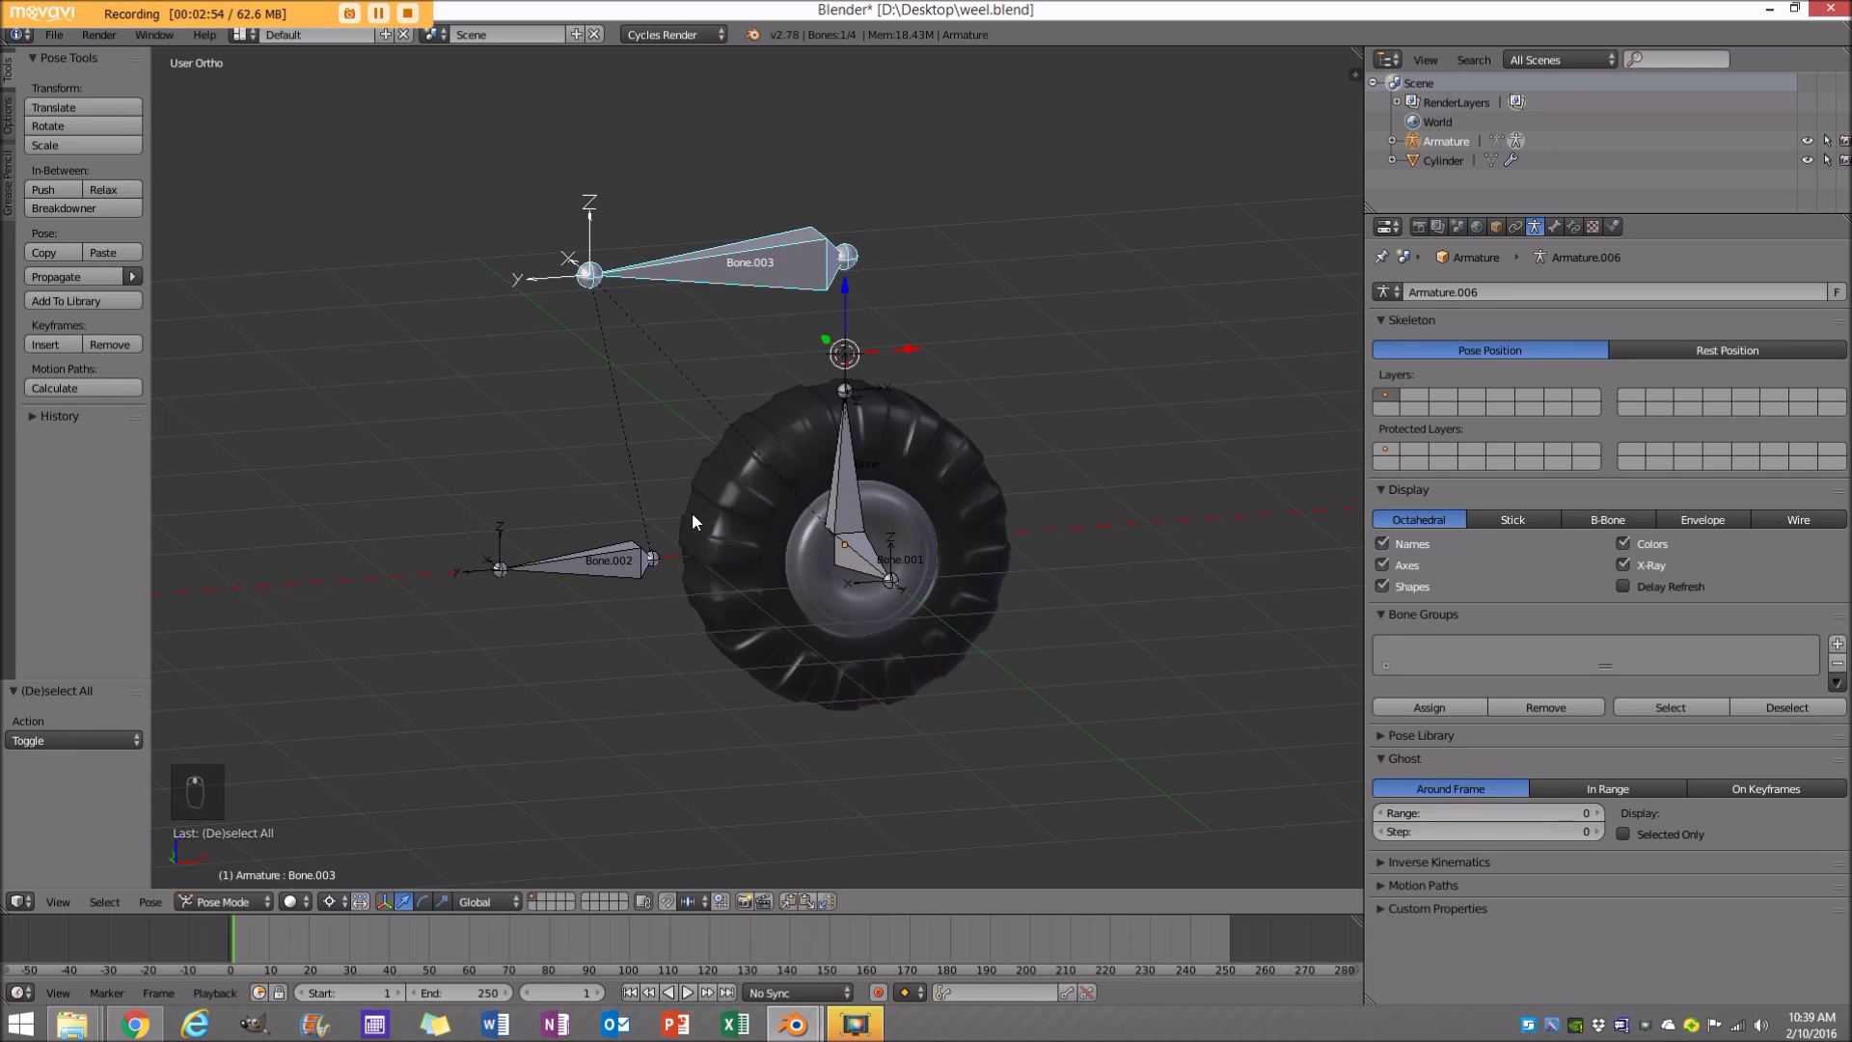
right_click(639, 540)
right_click(853, 454, "shift")
right_click(786, 280, "shift")
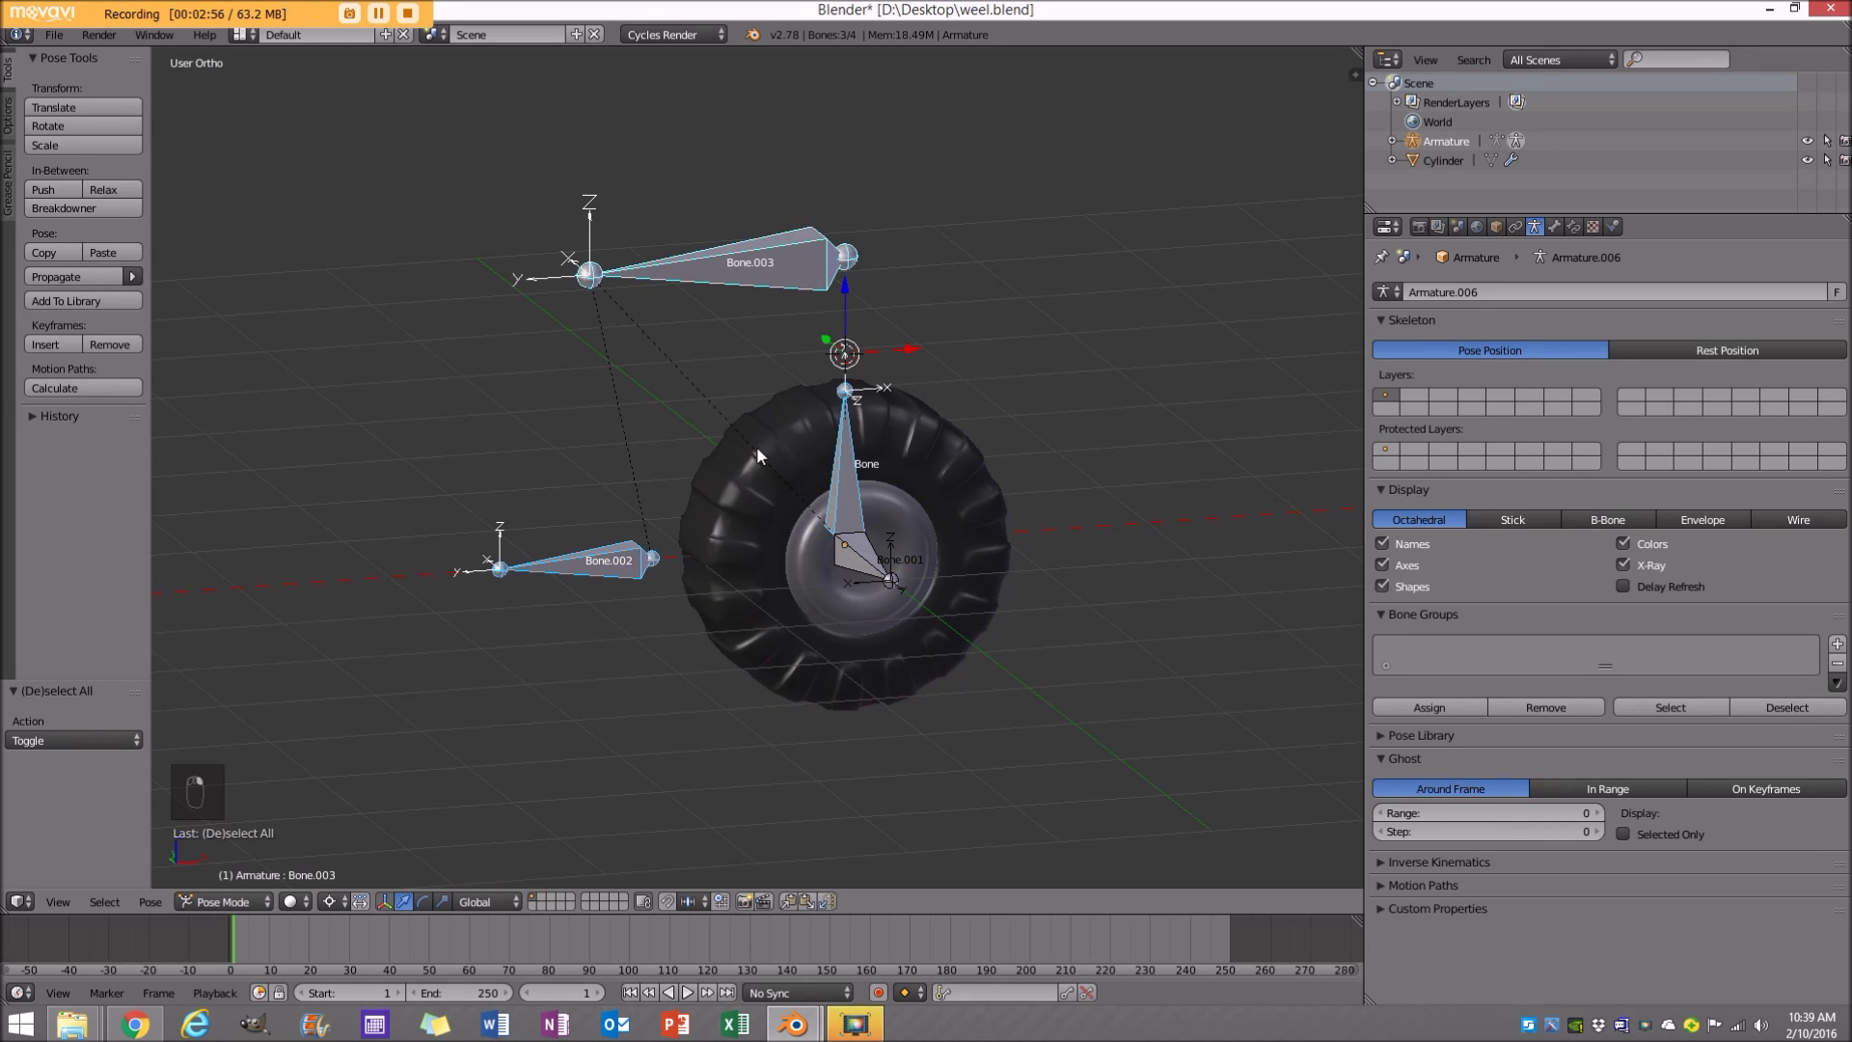
right_click(741, 259)
middle_click_drag(859, 548, 865, 558)
Try to move Bone.001 at the wheel hub in Pose Mode.
right_click(865, 558)
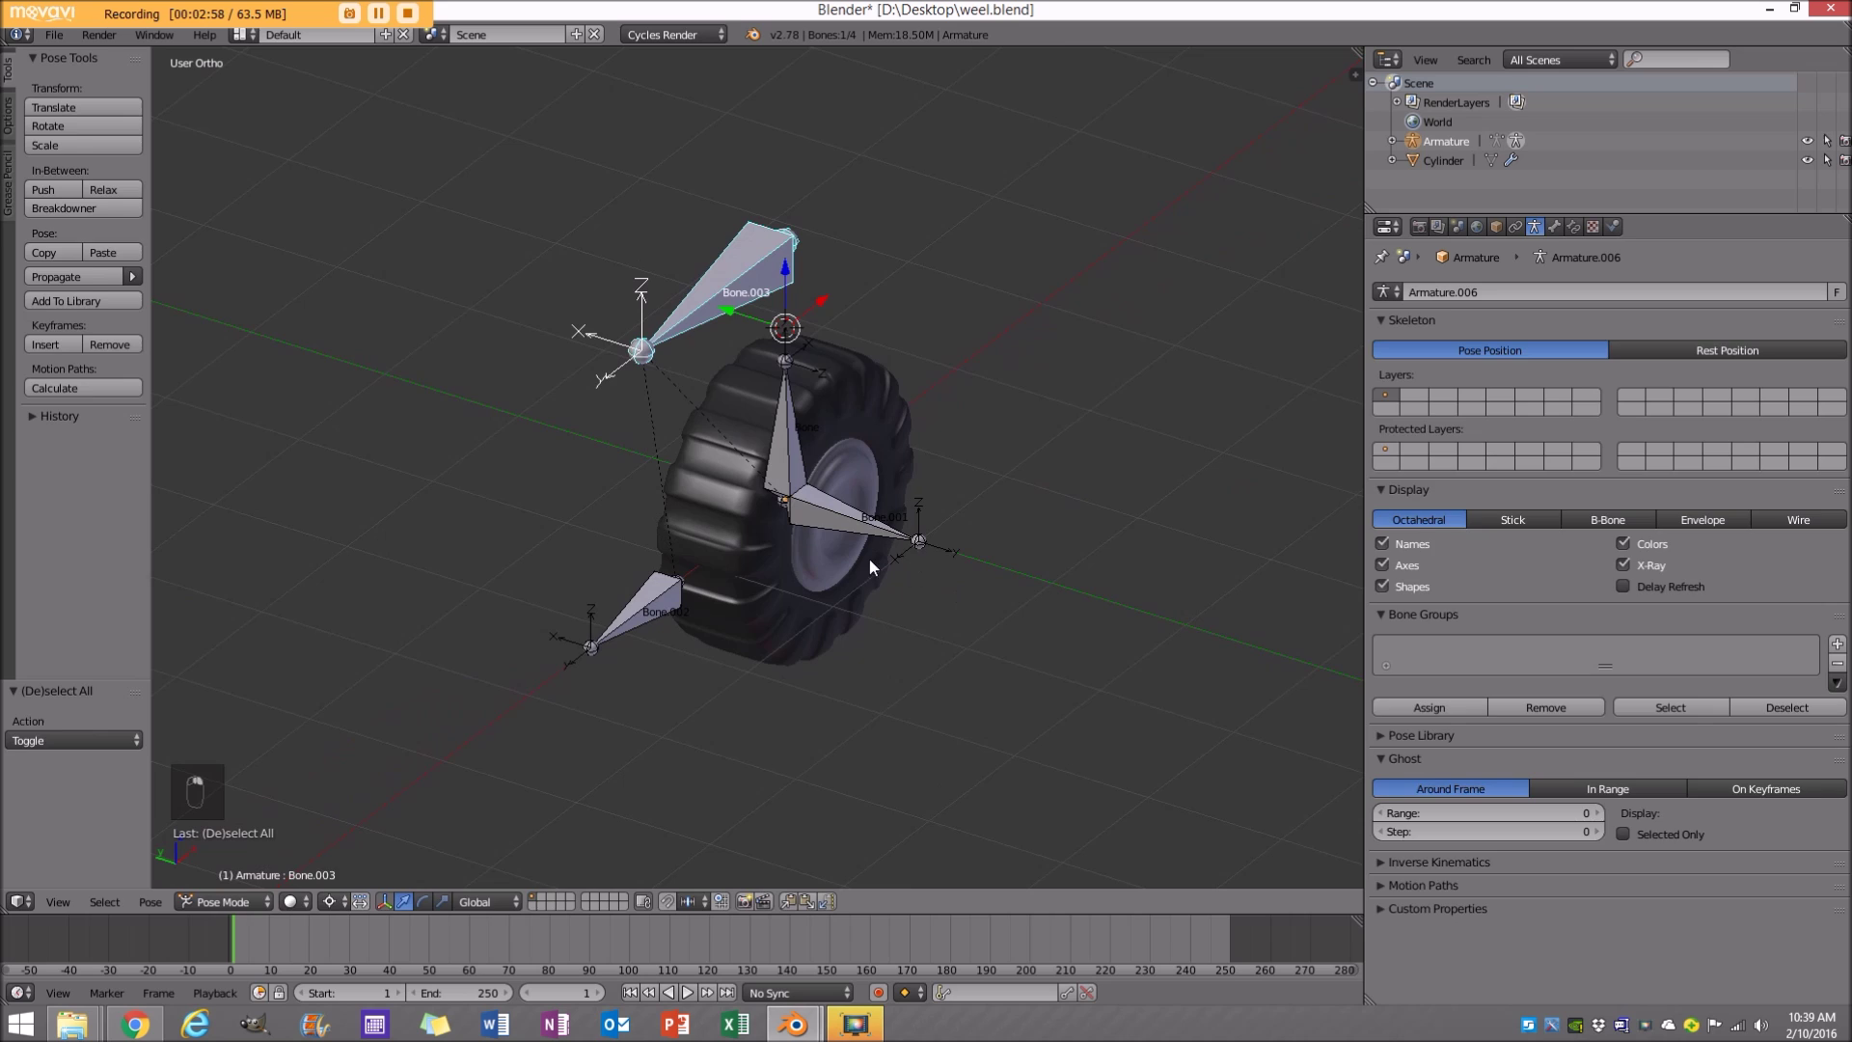
key("g")
right_click(1054, 529)
key("g")
right_click(1052, 511)
Test-move the vertical Bone with its child and cancel each move.
right_click(802, 431)
key("g")
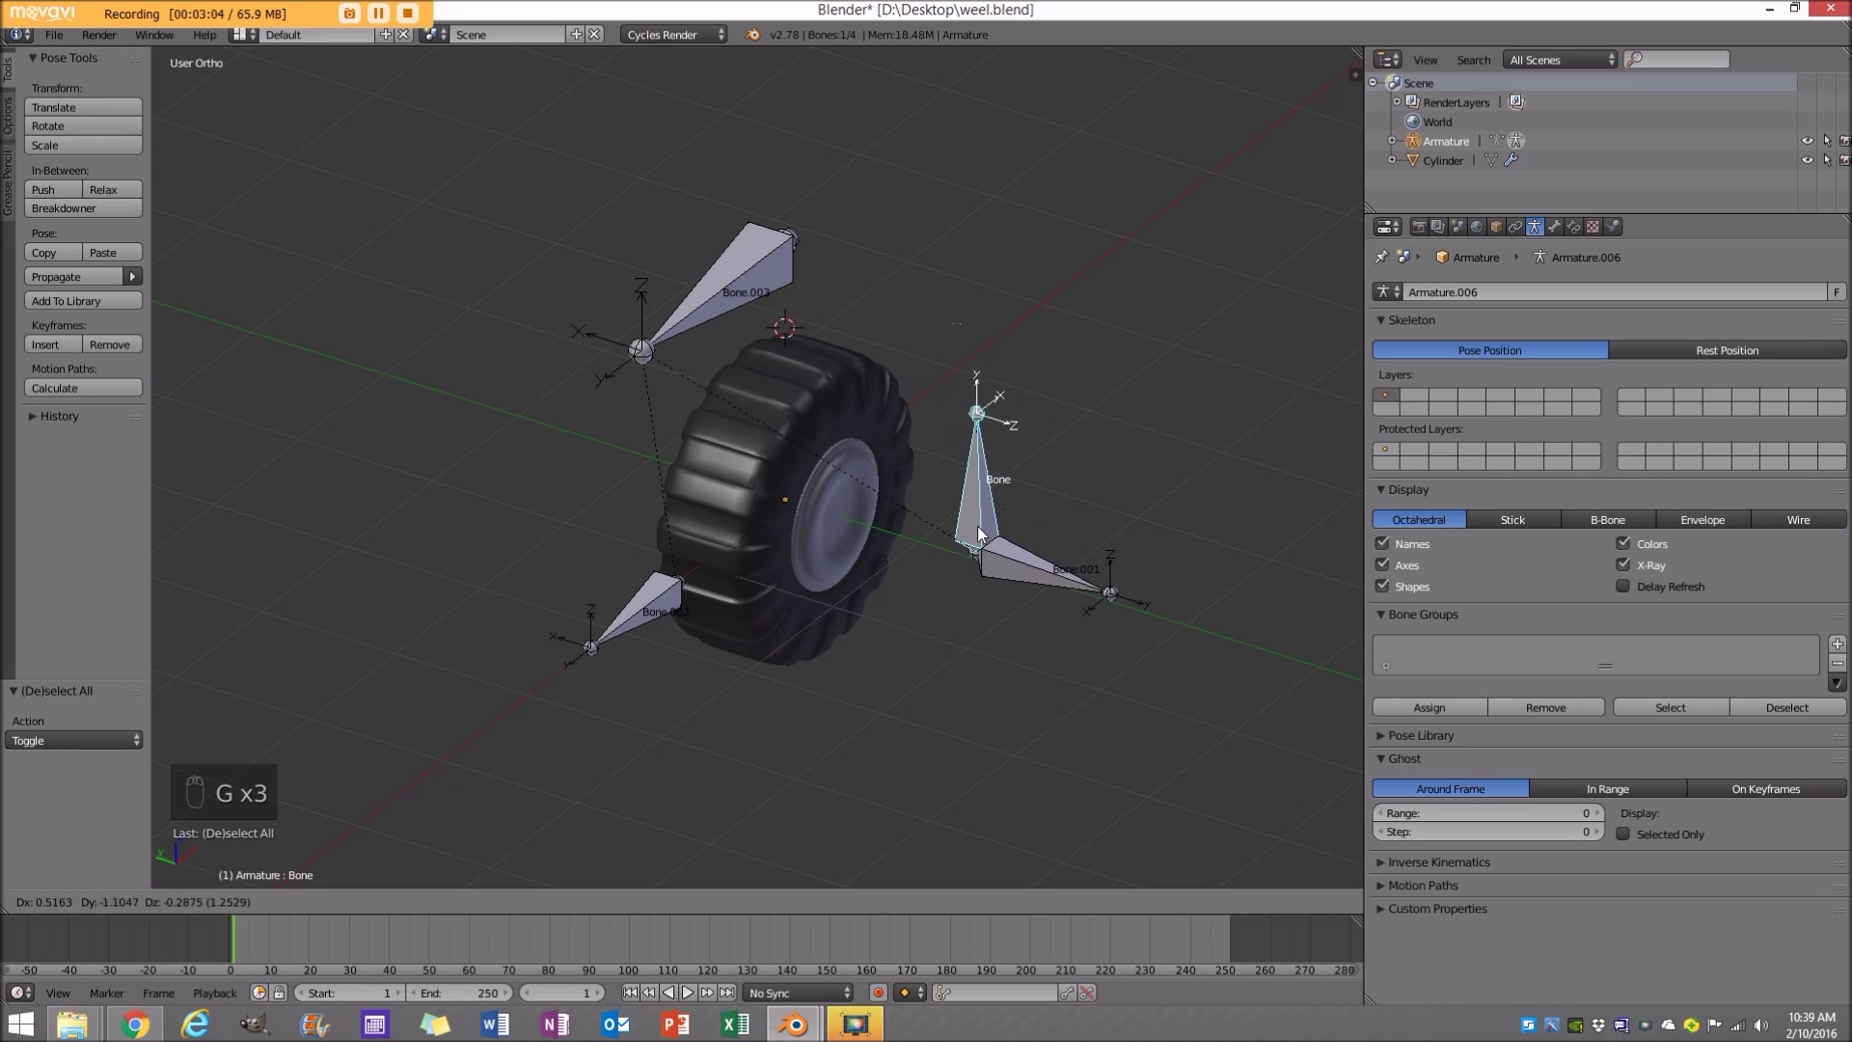
right_click(872, 473)
middle_click_drag(872, 473, 959, 415)
key("g")
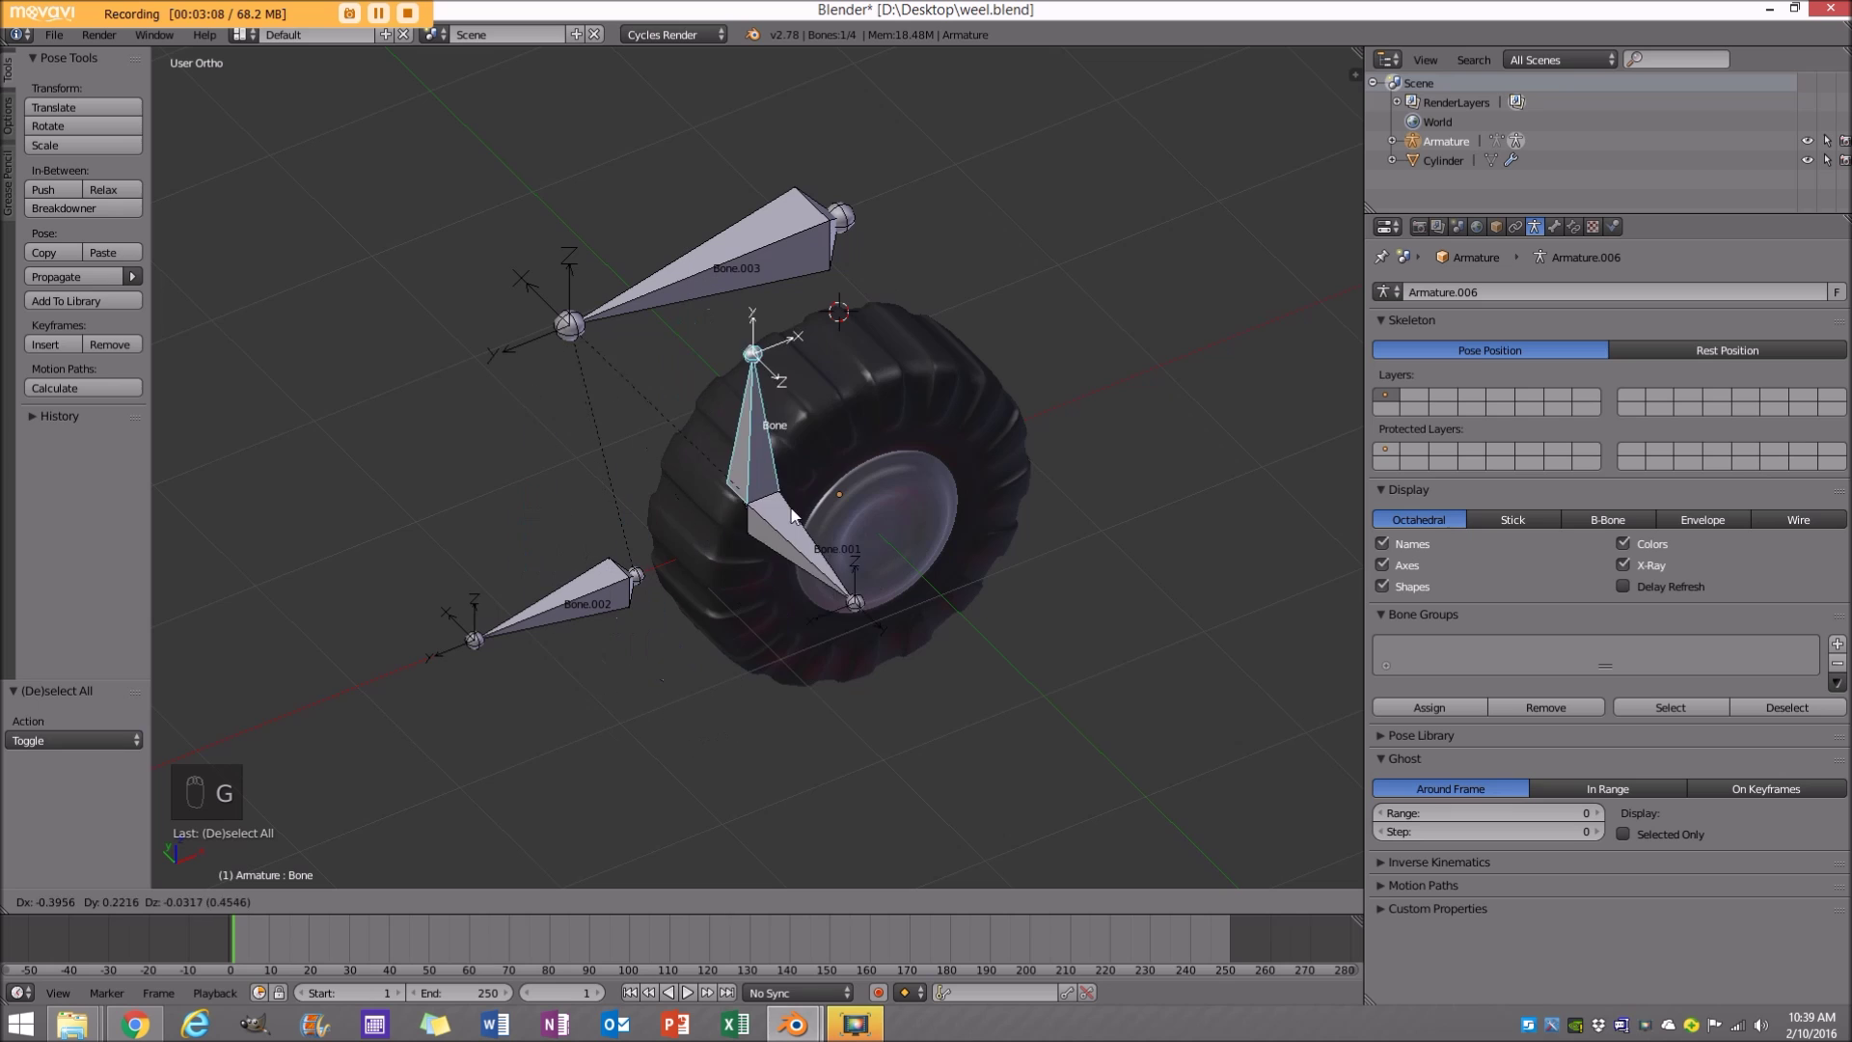
right_click(836, 528)
mouse_move(891, 560)
middle_mouse_down()
mouse_move(749, 564)
mouse_move(892, 560)
middle_mouse_up()
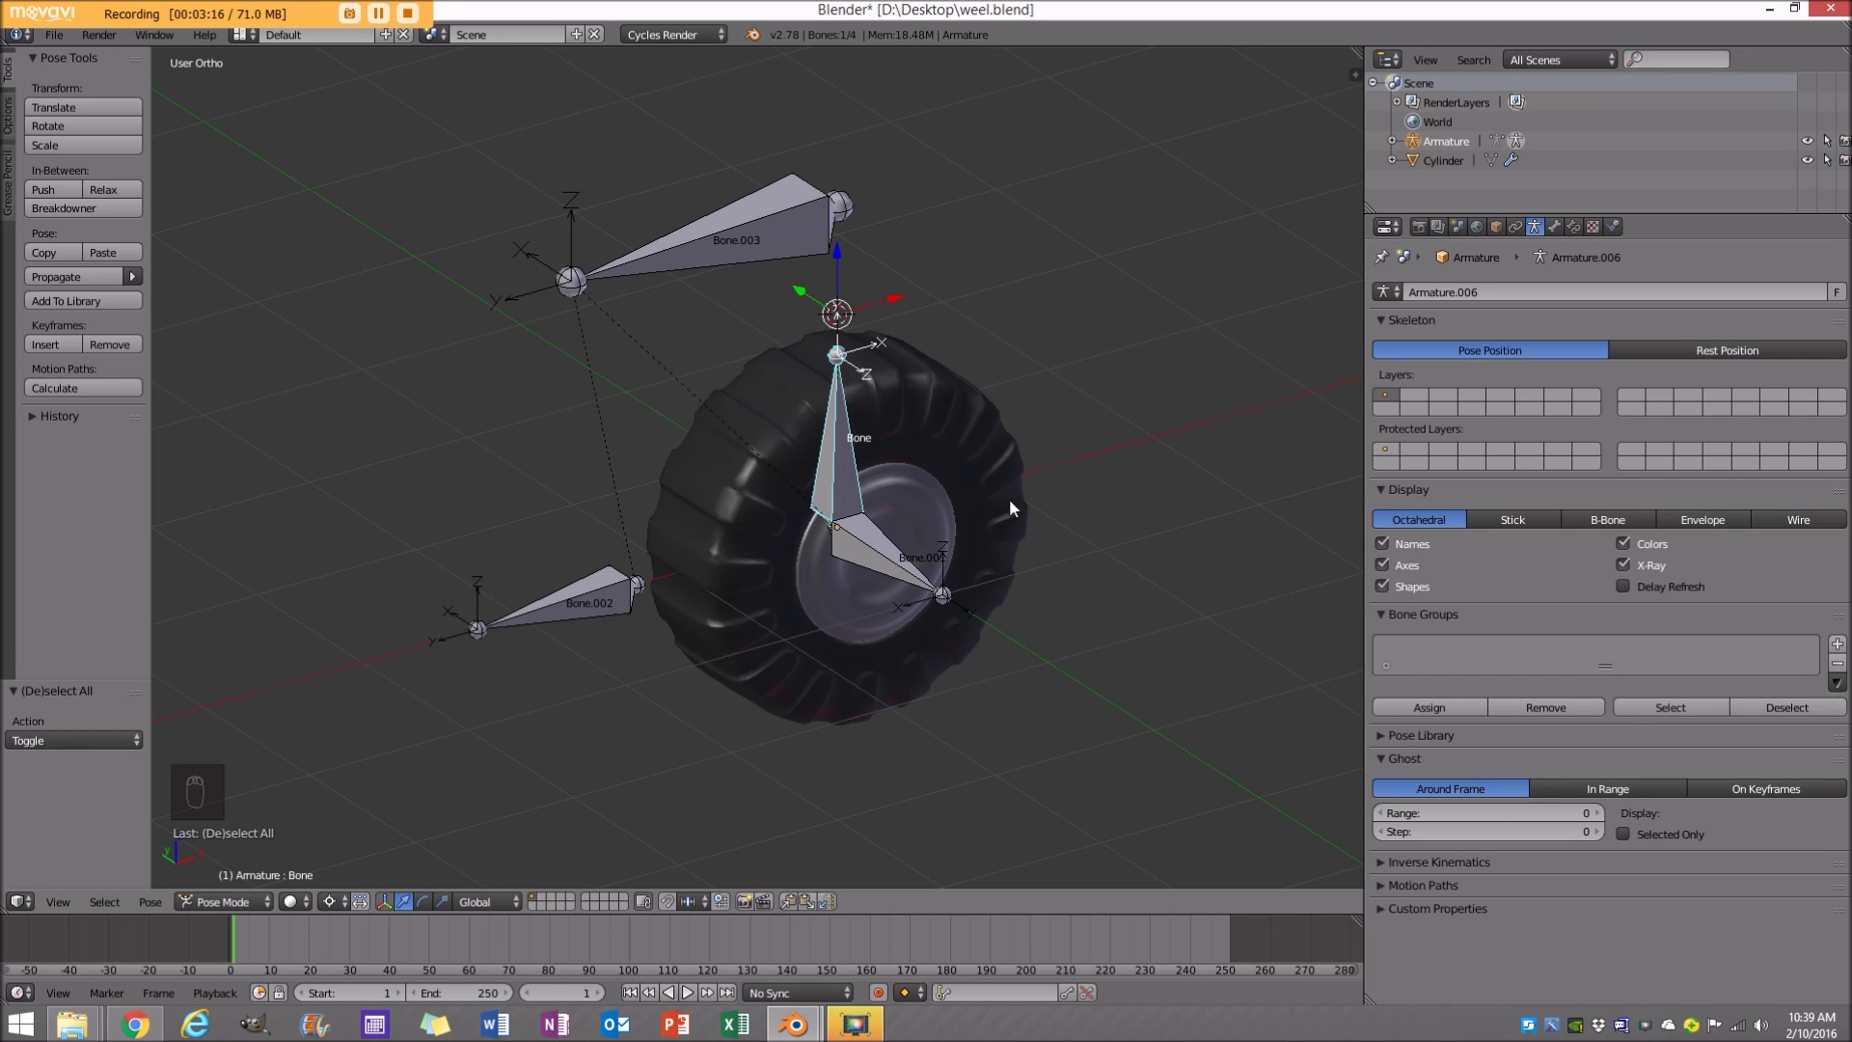
Select Bone.002 followed by Bone.001 and add a Transformation constraint to Bone.001.
middle_click_drag(905, 681, 930, 675)
scroll(882, 568, "up", 2)
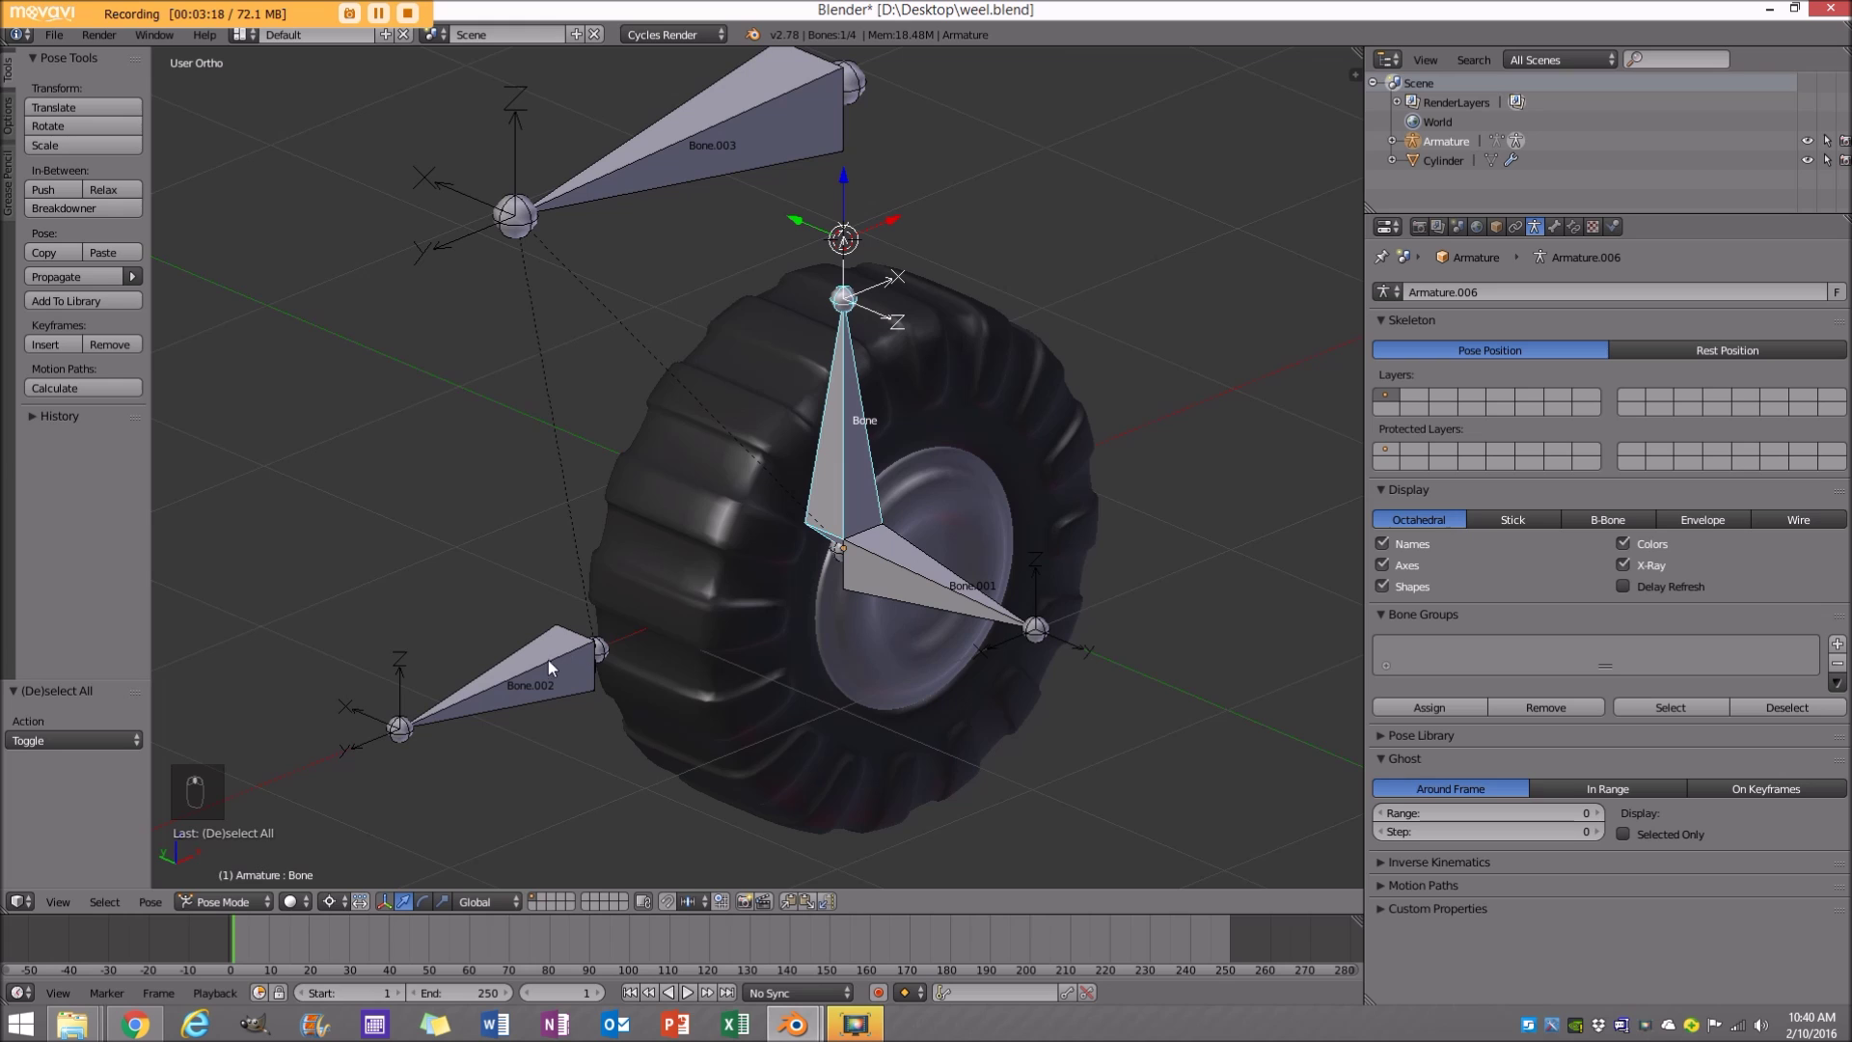
right_click(502, 672)
middle_click_drag(473, 640, 517, 656)
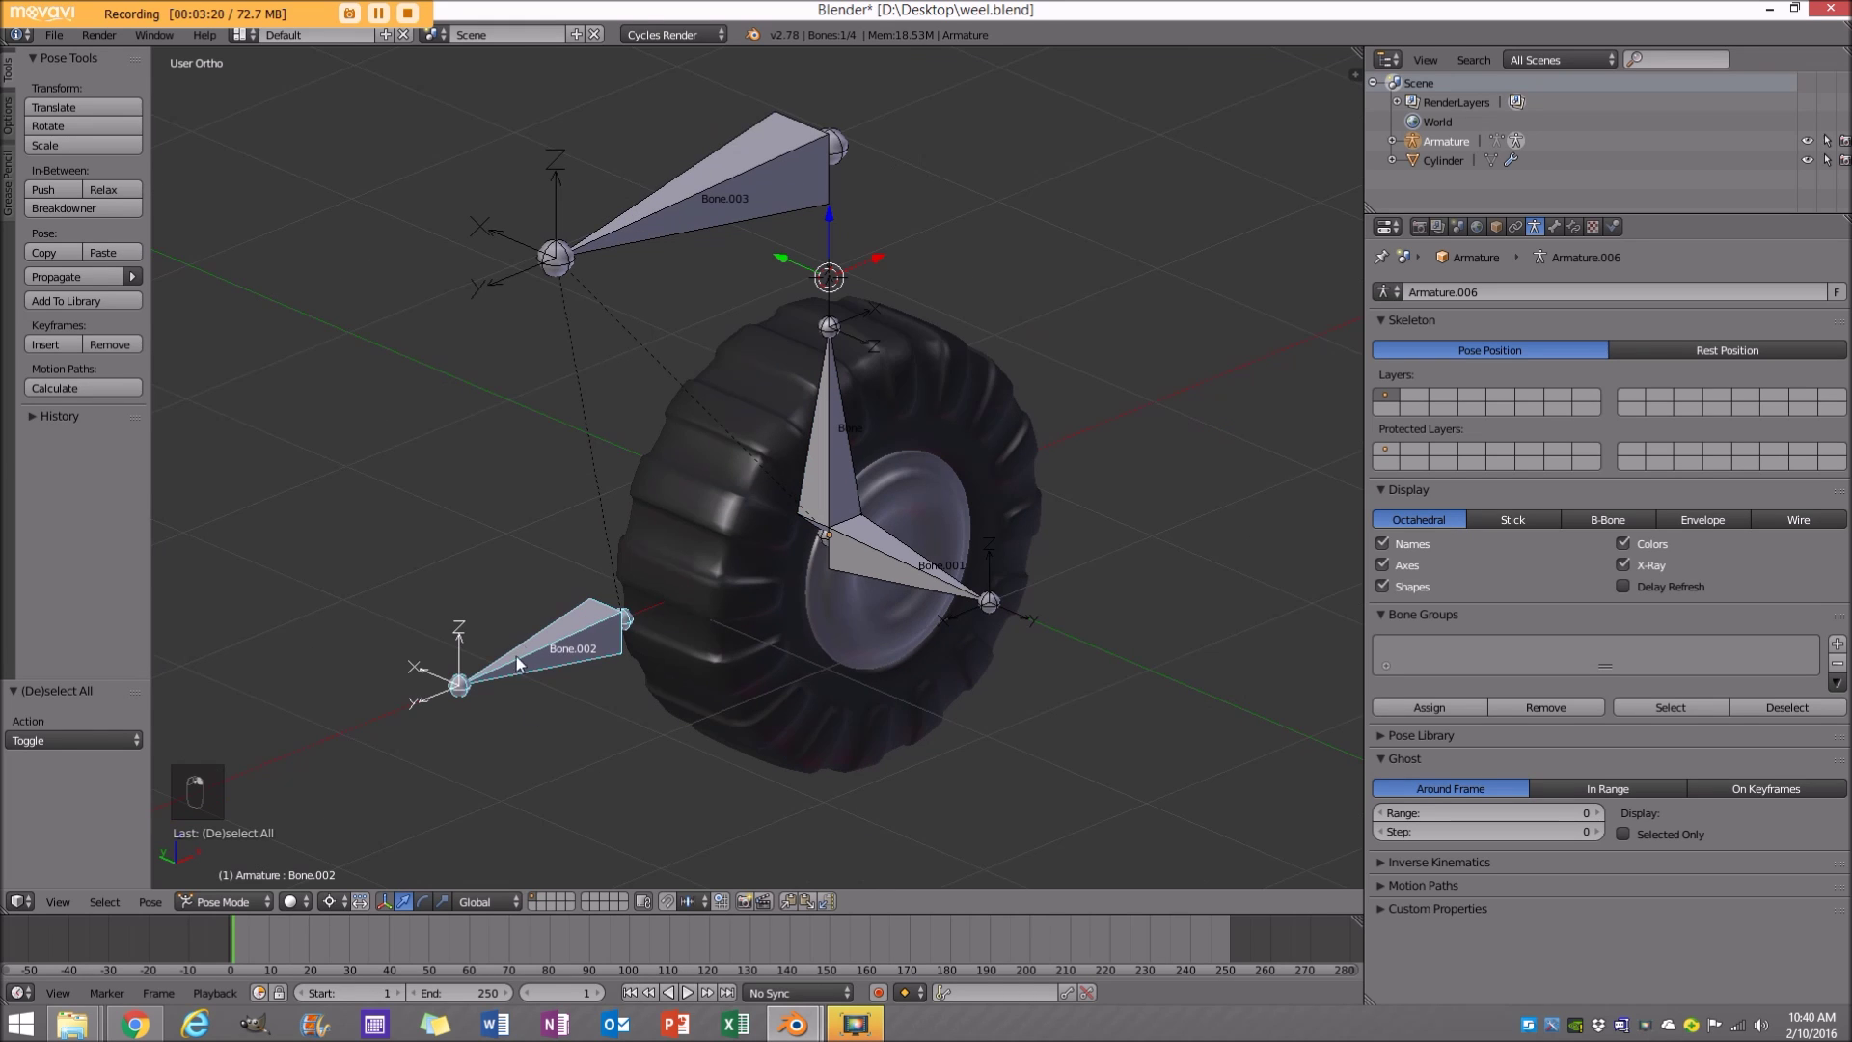
right_click(887, 550, "shift")
mouse_move(887, 550)
middle_mouse_down()
mouse_move(953, 569)
mouse_move(894, 575)
middle_mouse_up()
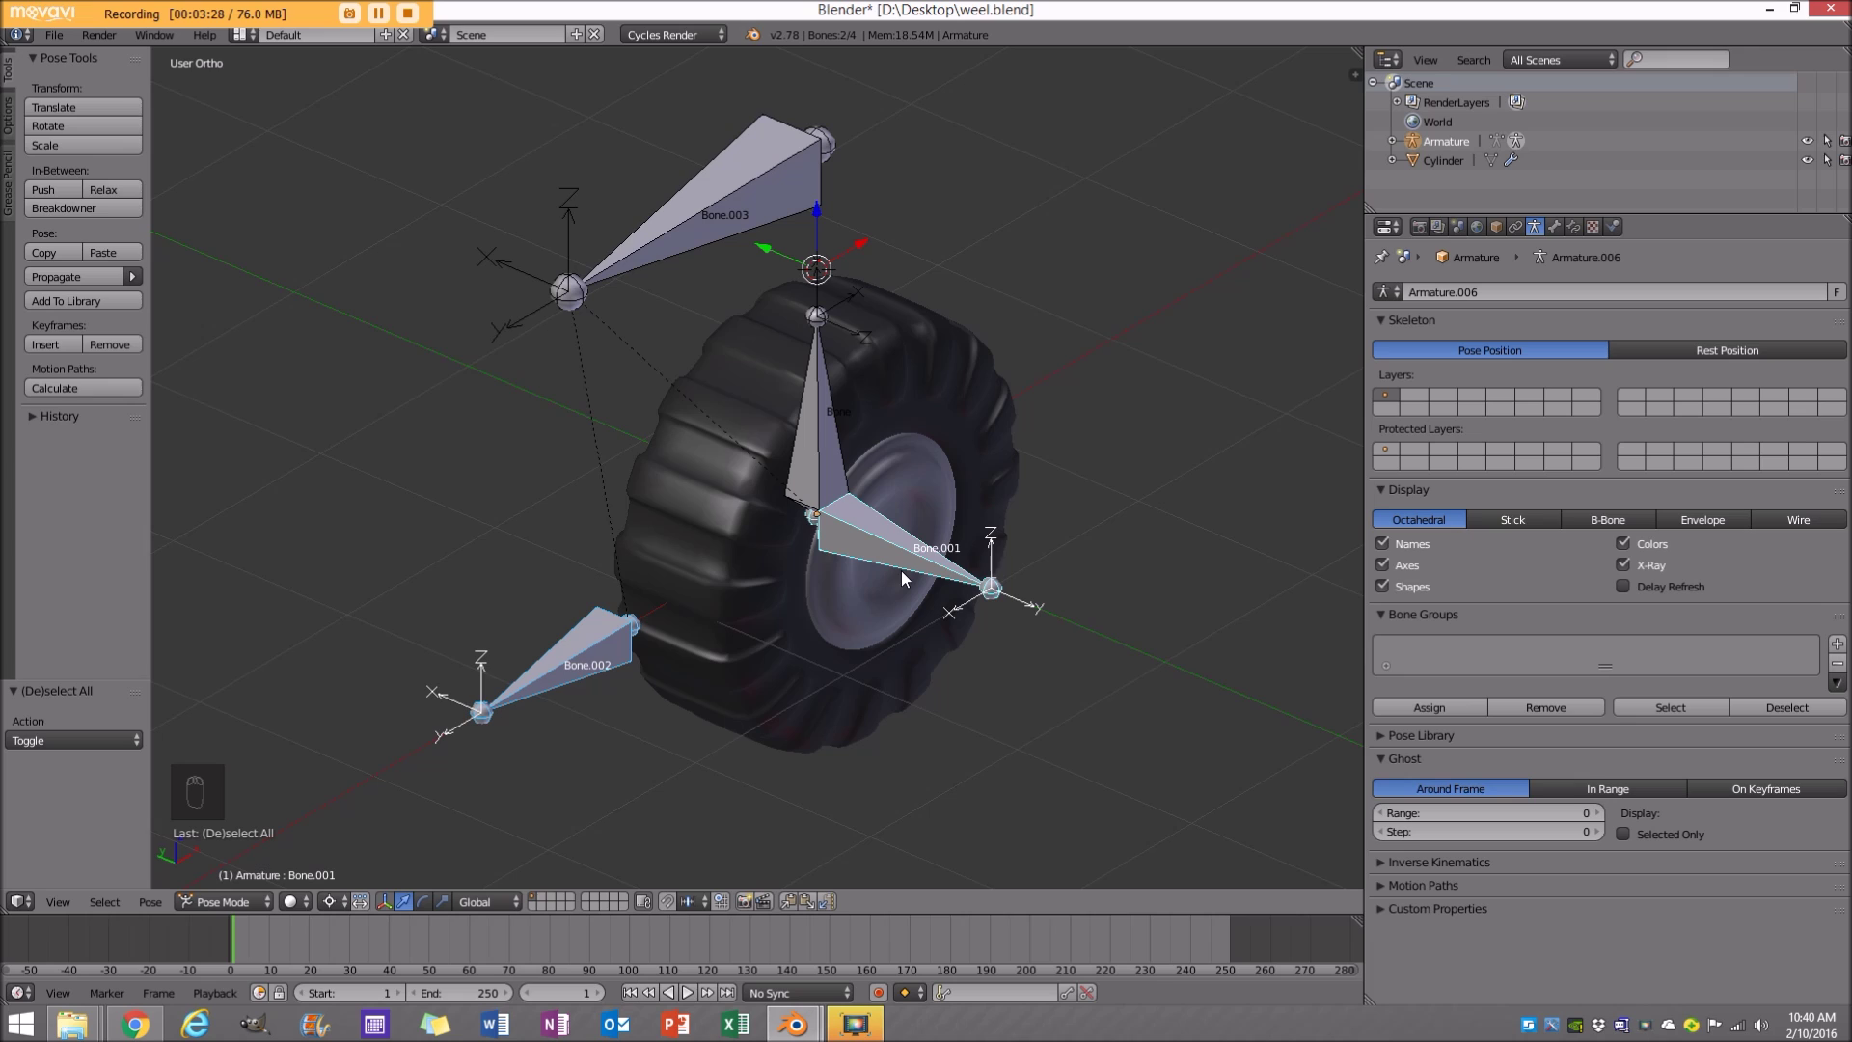
left_click(1575, 228)
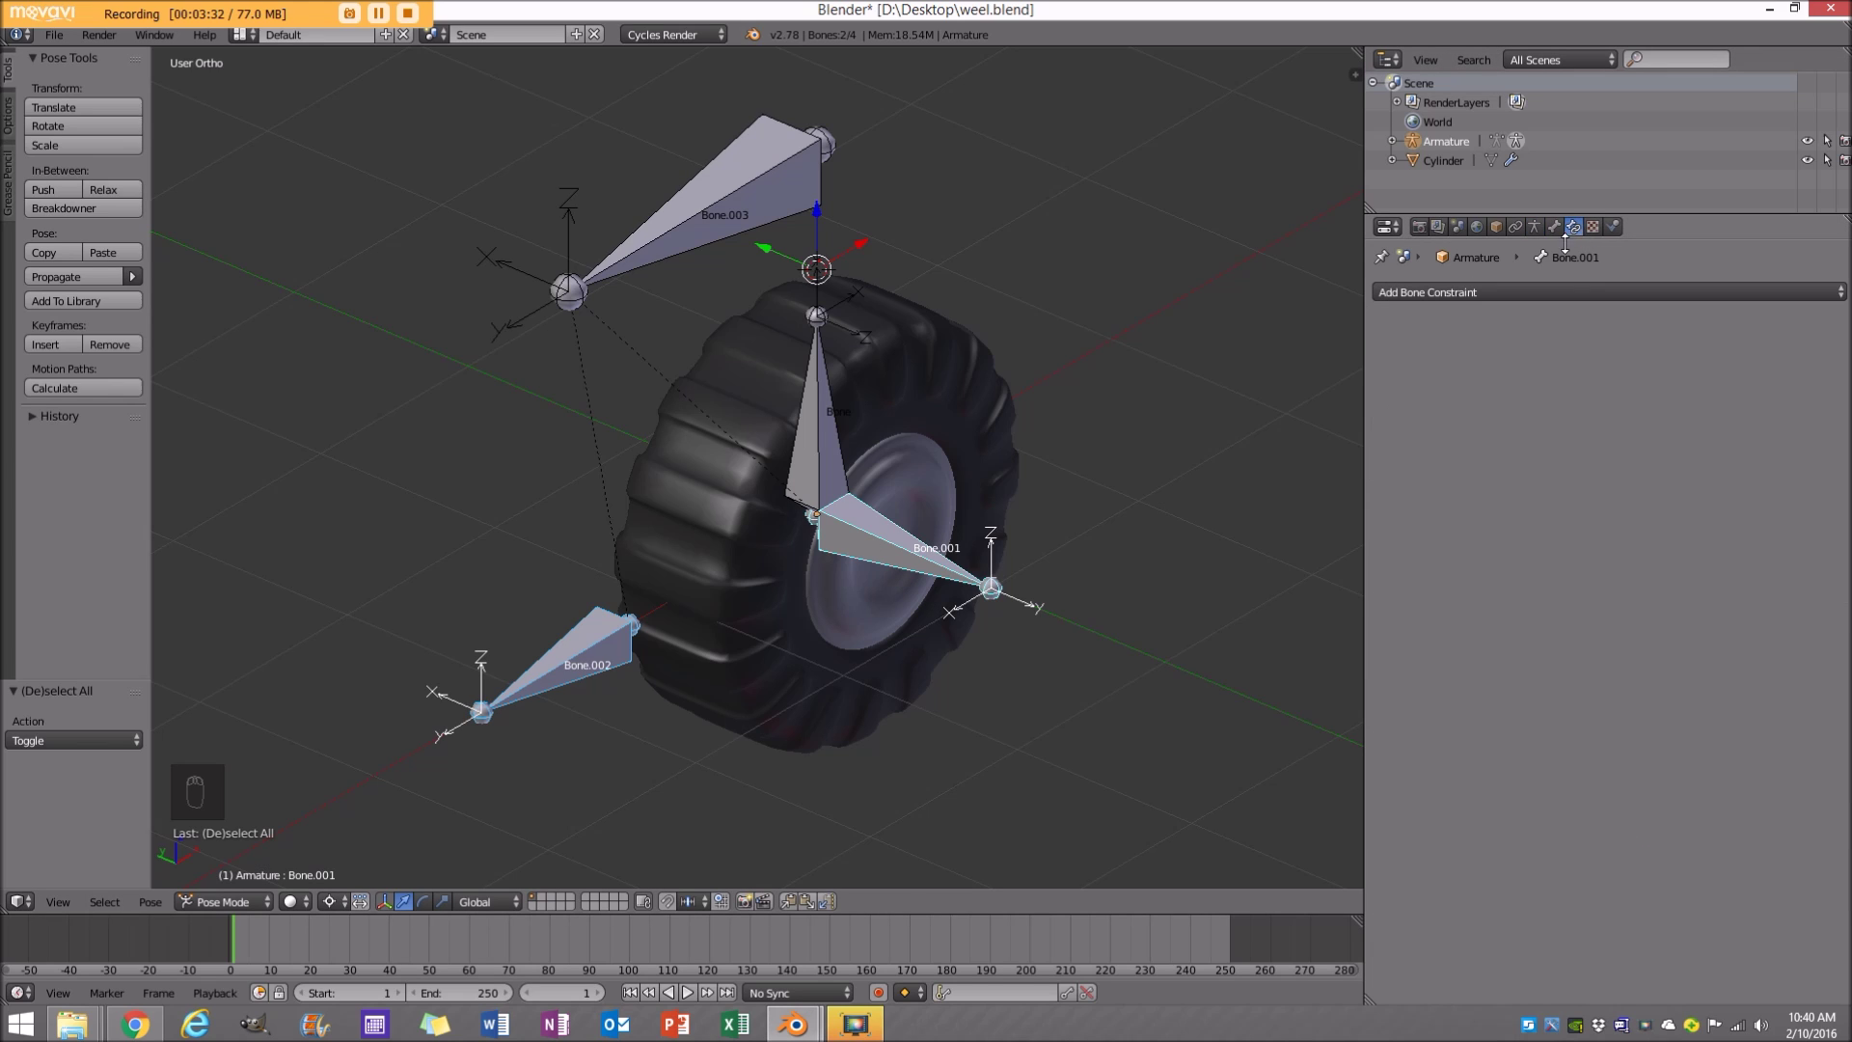
left_click(1457, 293)
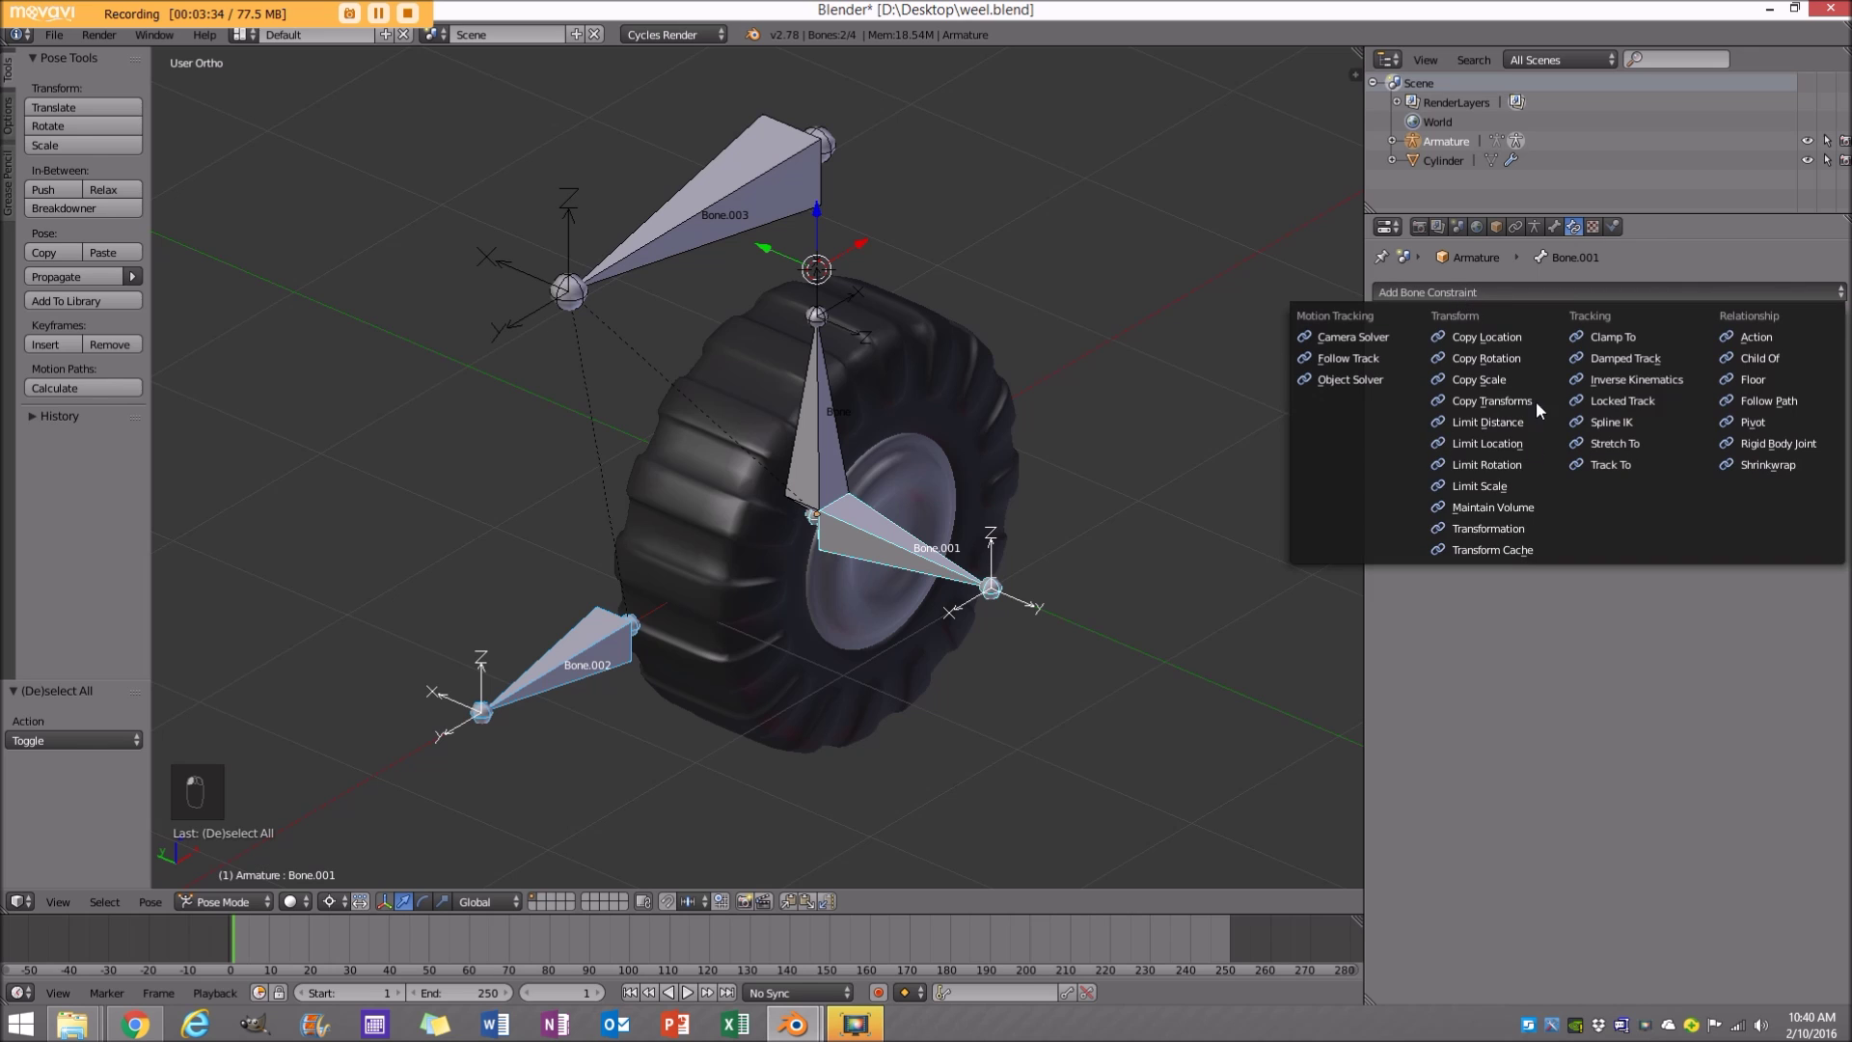
left_click(1491, 532)
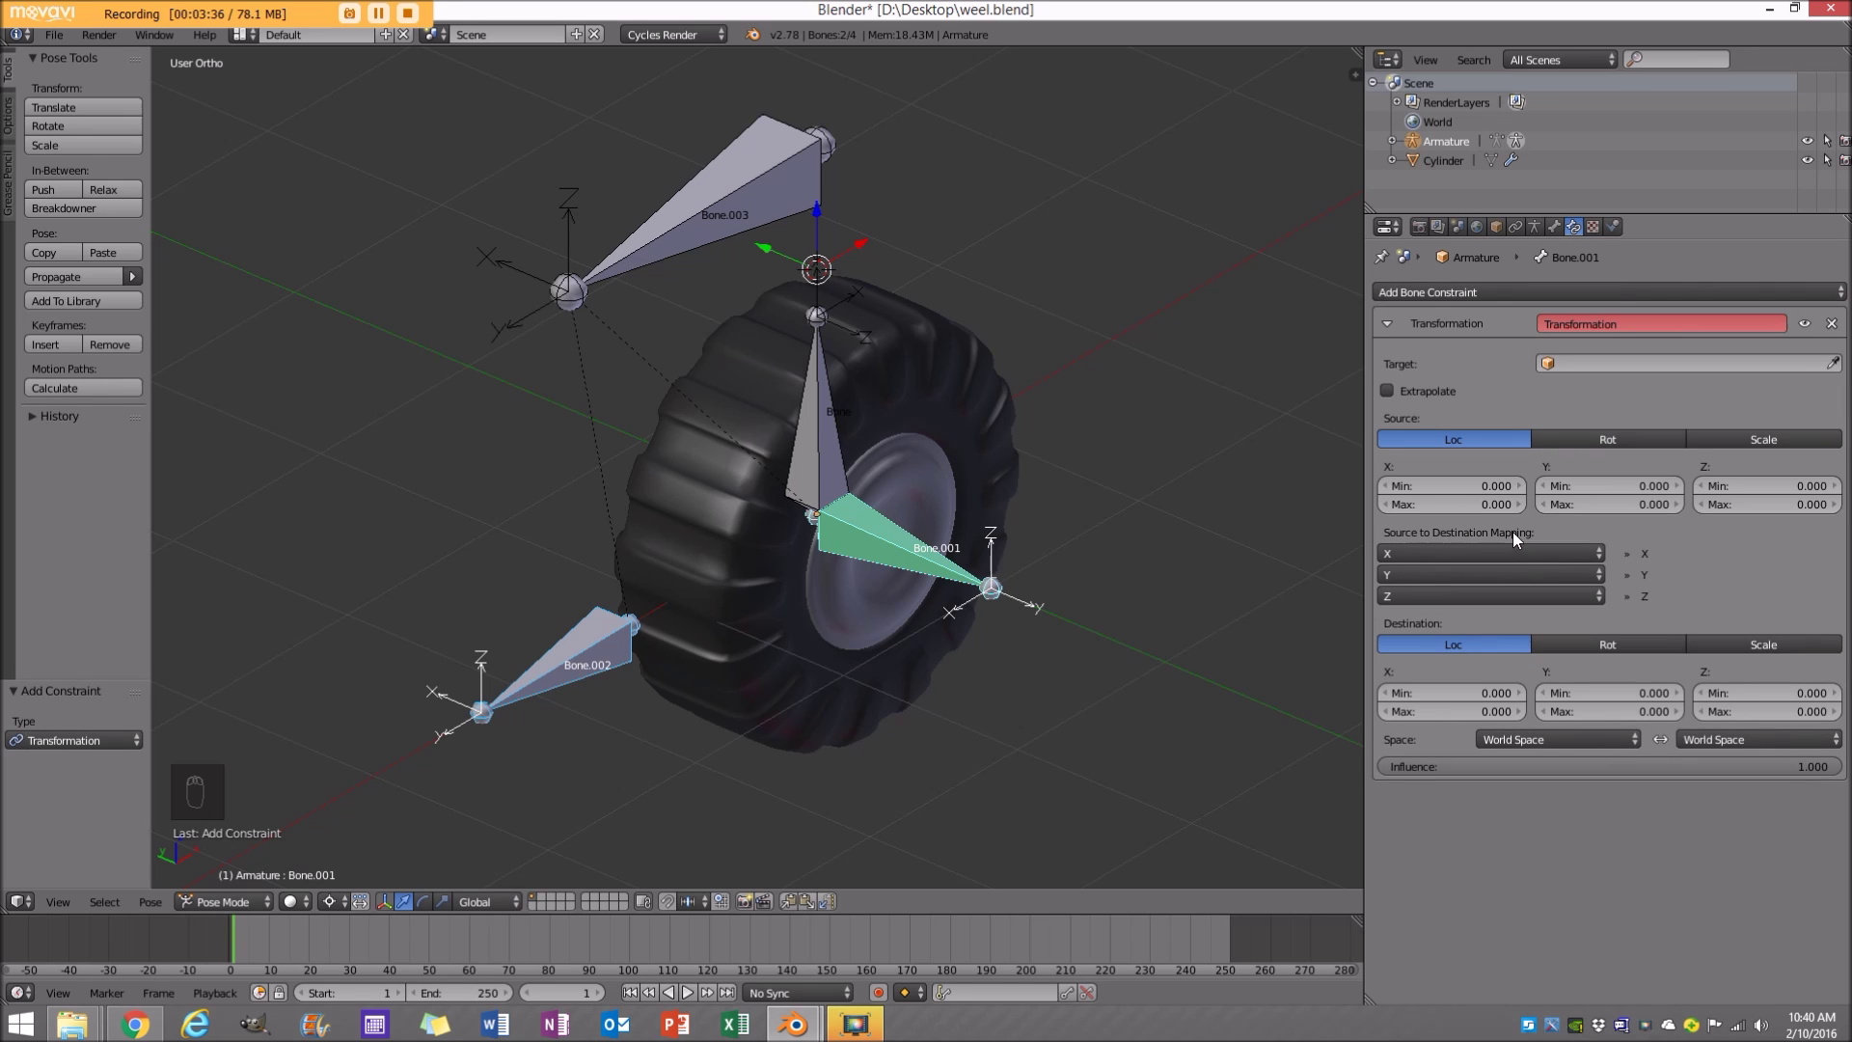
Target the Transformation constraint of Bone.001 at Bone.002 of the Armature and enable Extrapolate.
middle_click_drag(544, 609, 681, 586)
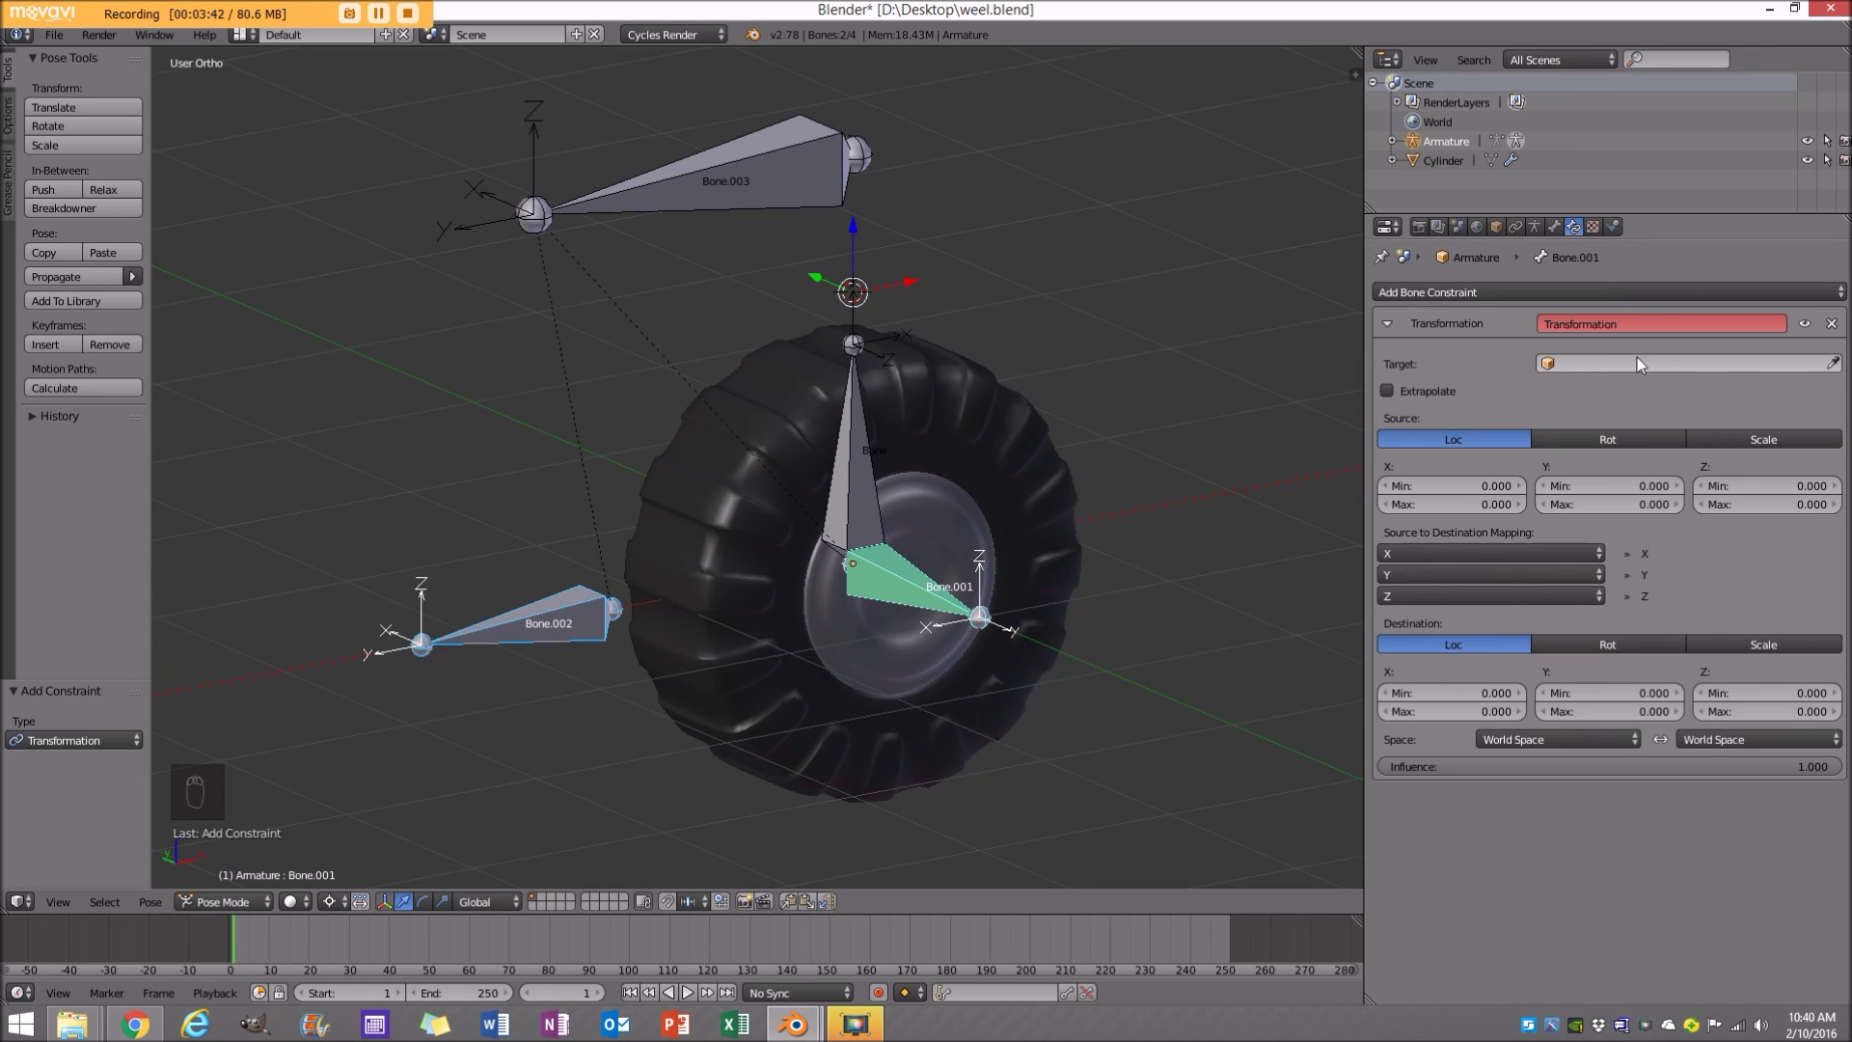
left_click(1751, 361)
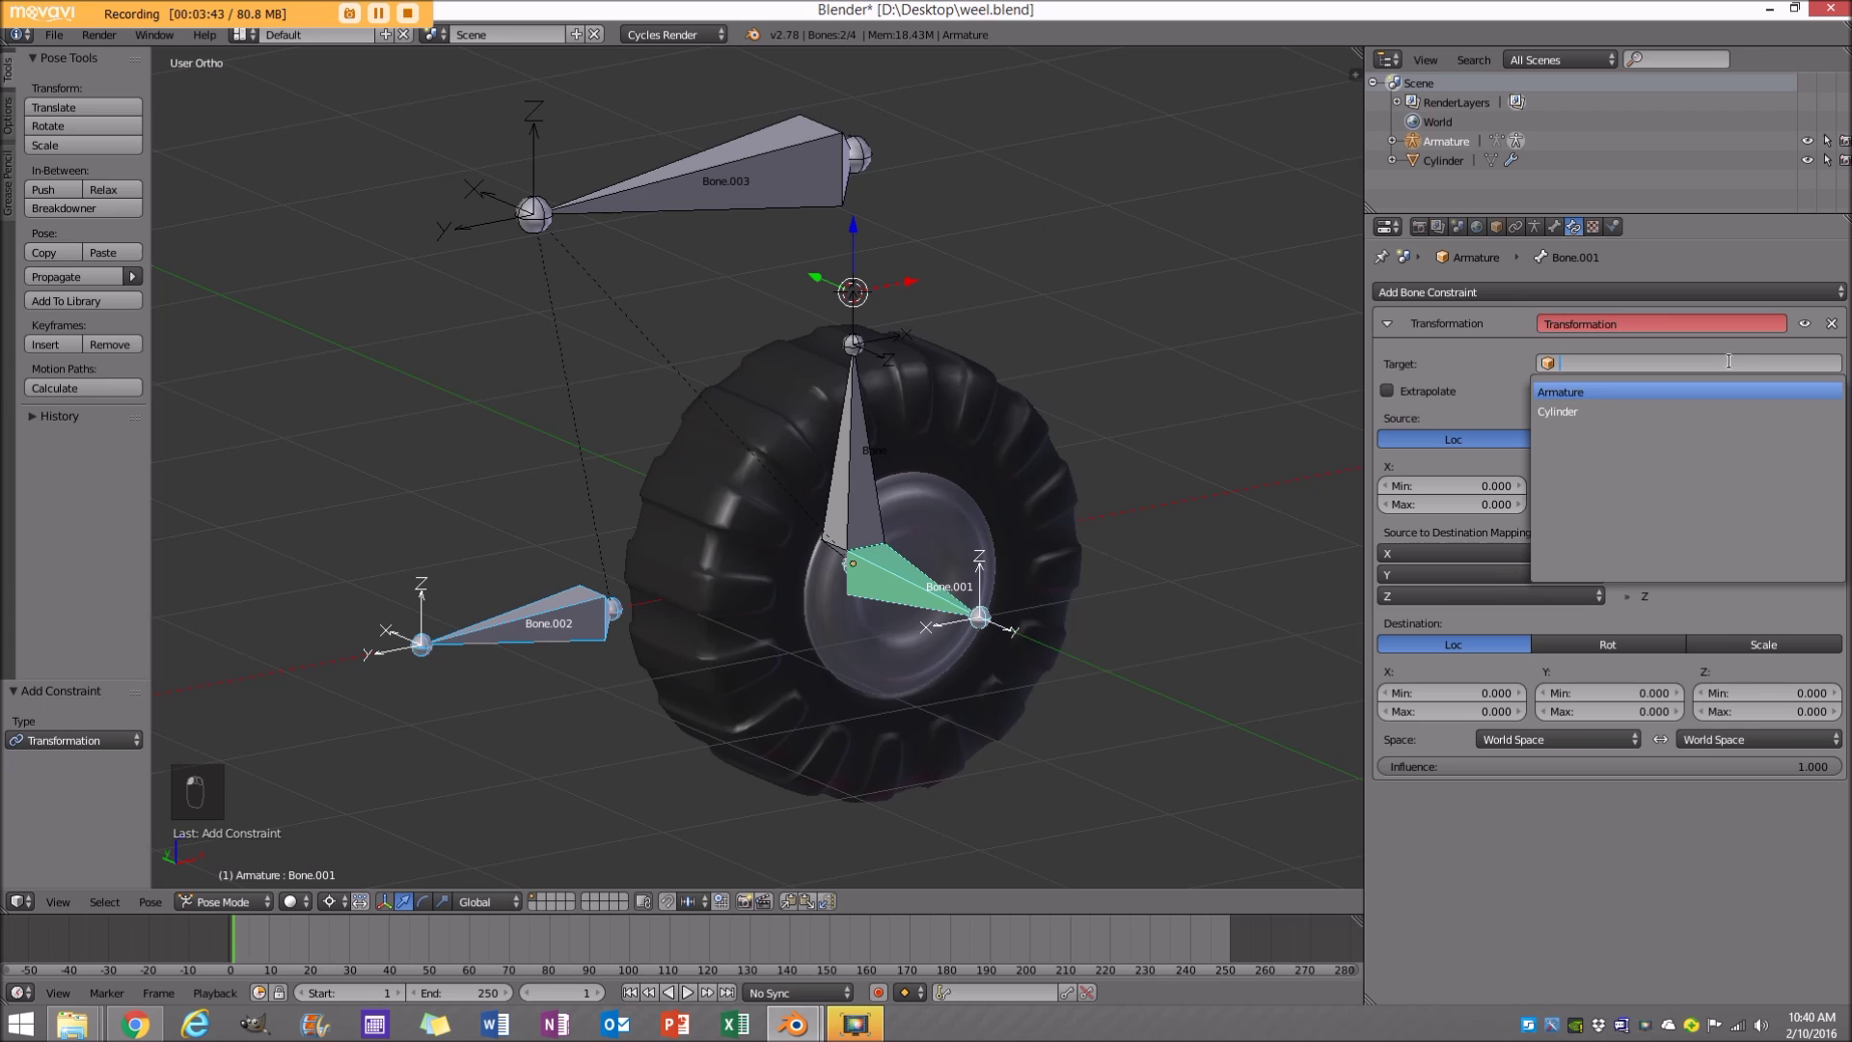
left_click(1595, 390)
left_click(1611, 390)
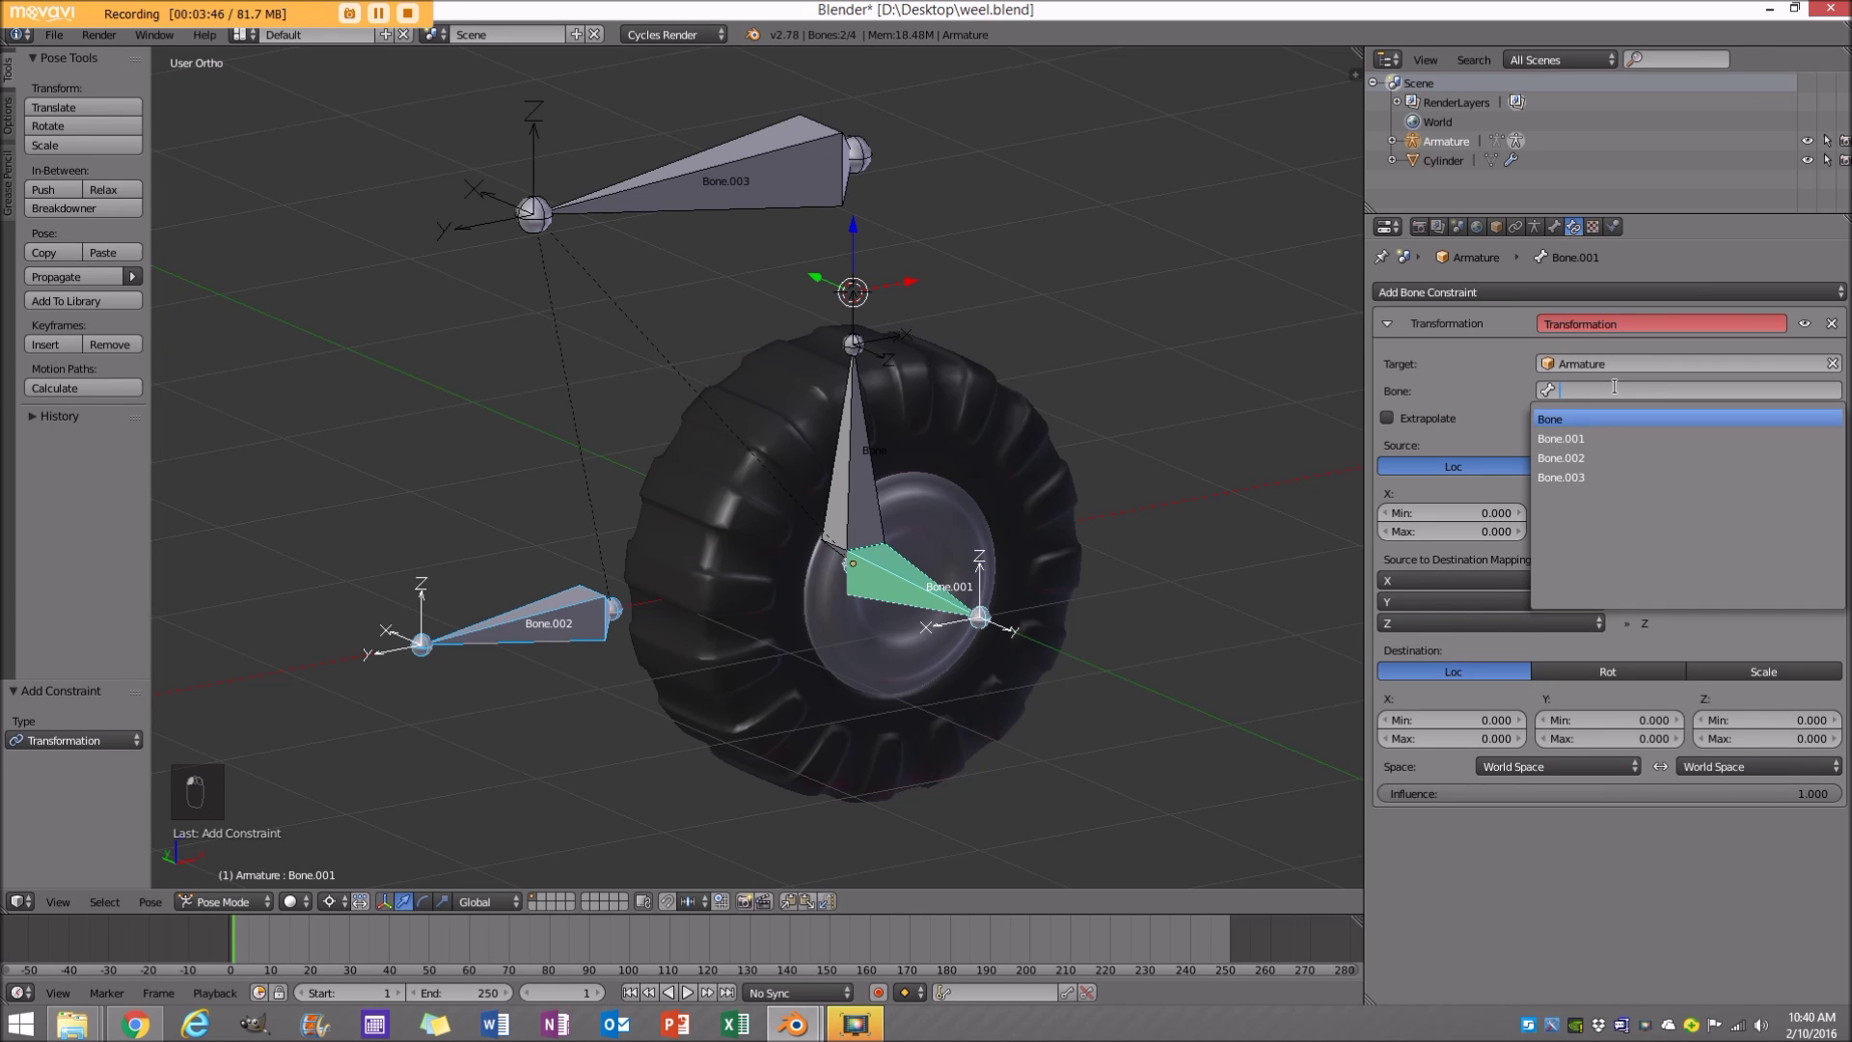
left_click(1592, 457)
right_click(500, 618)
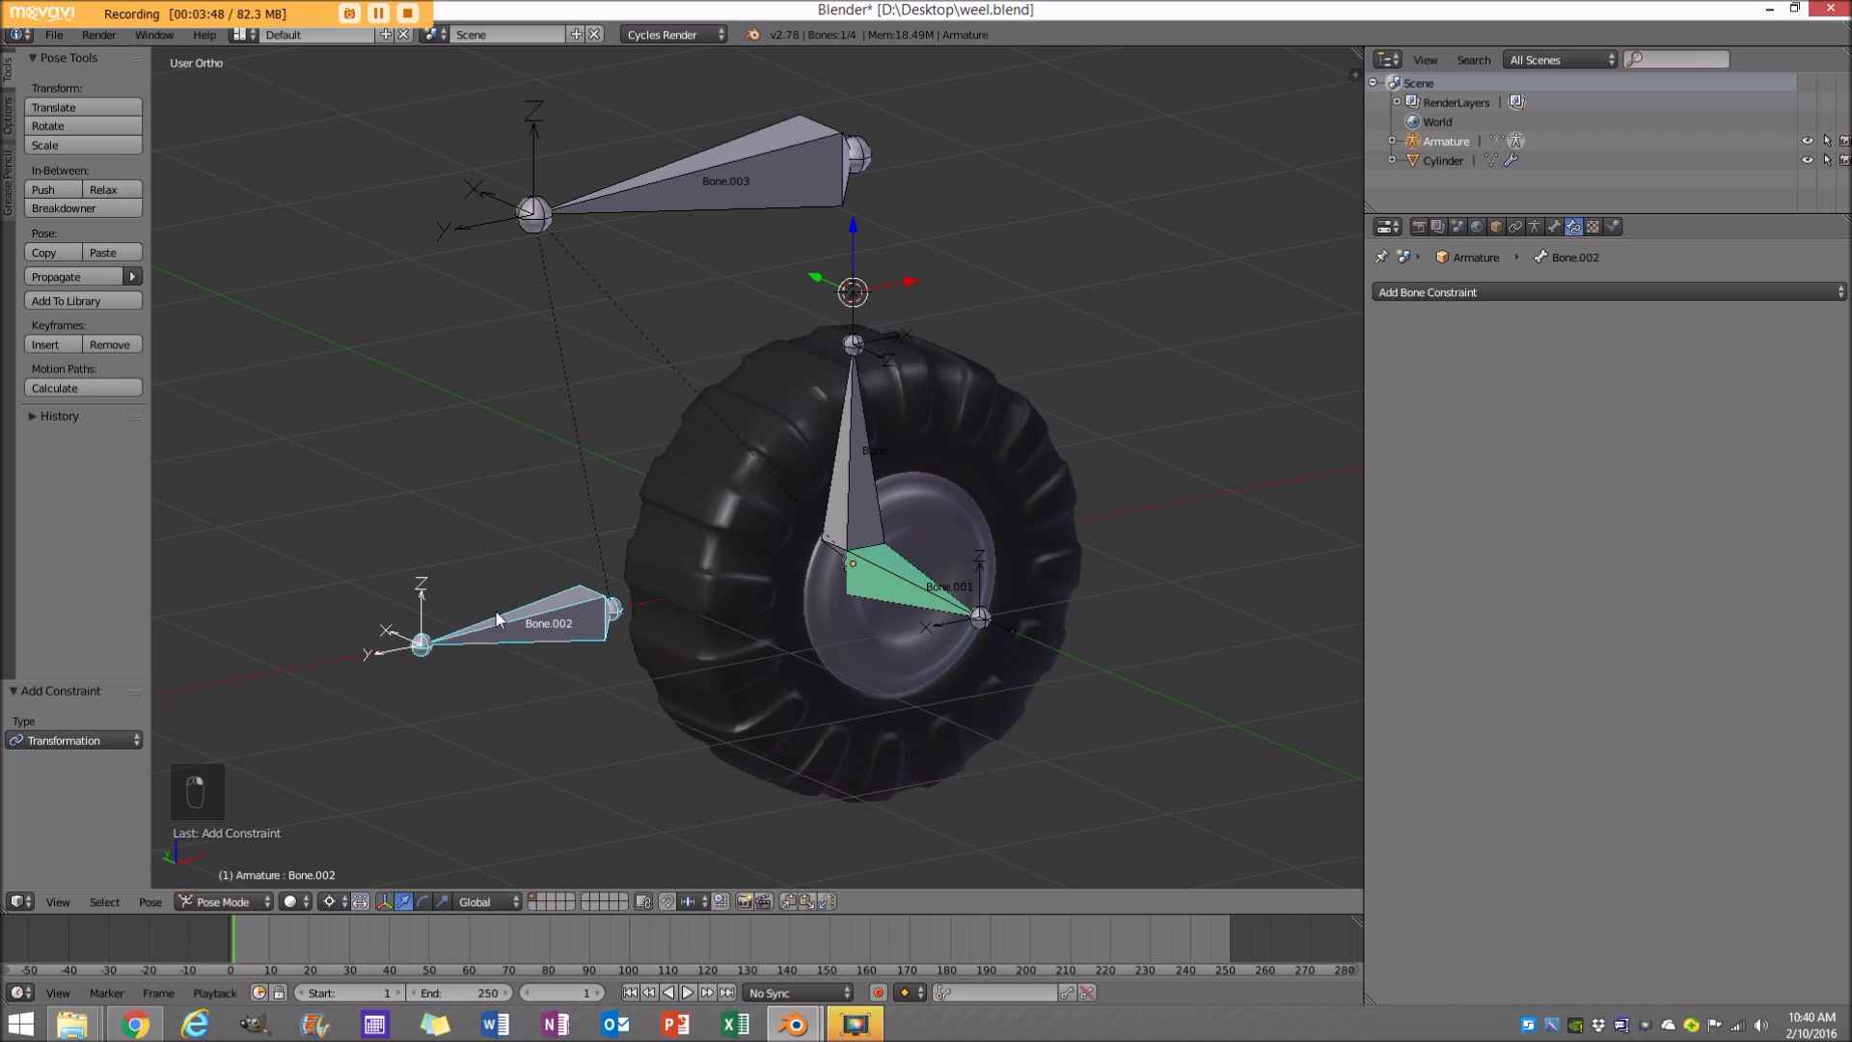
right_click(916, 596)
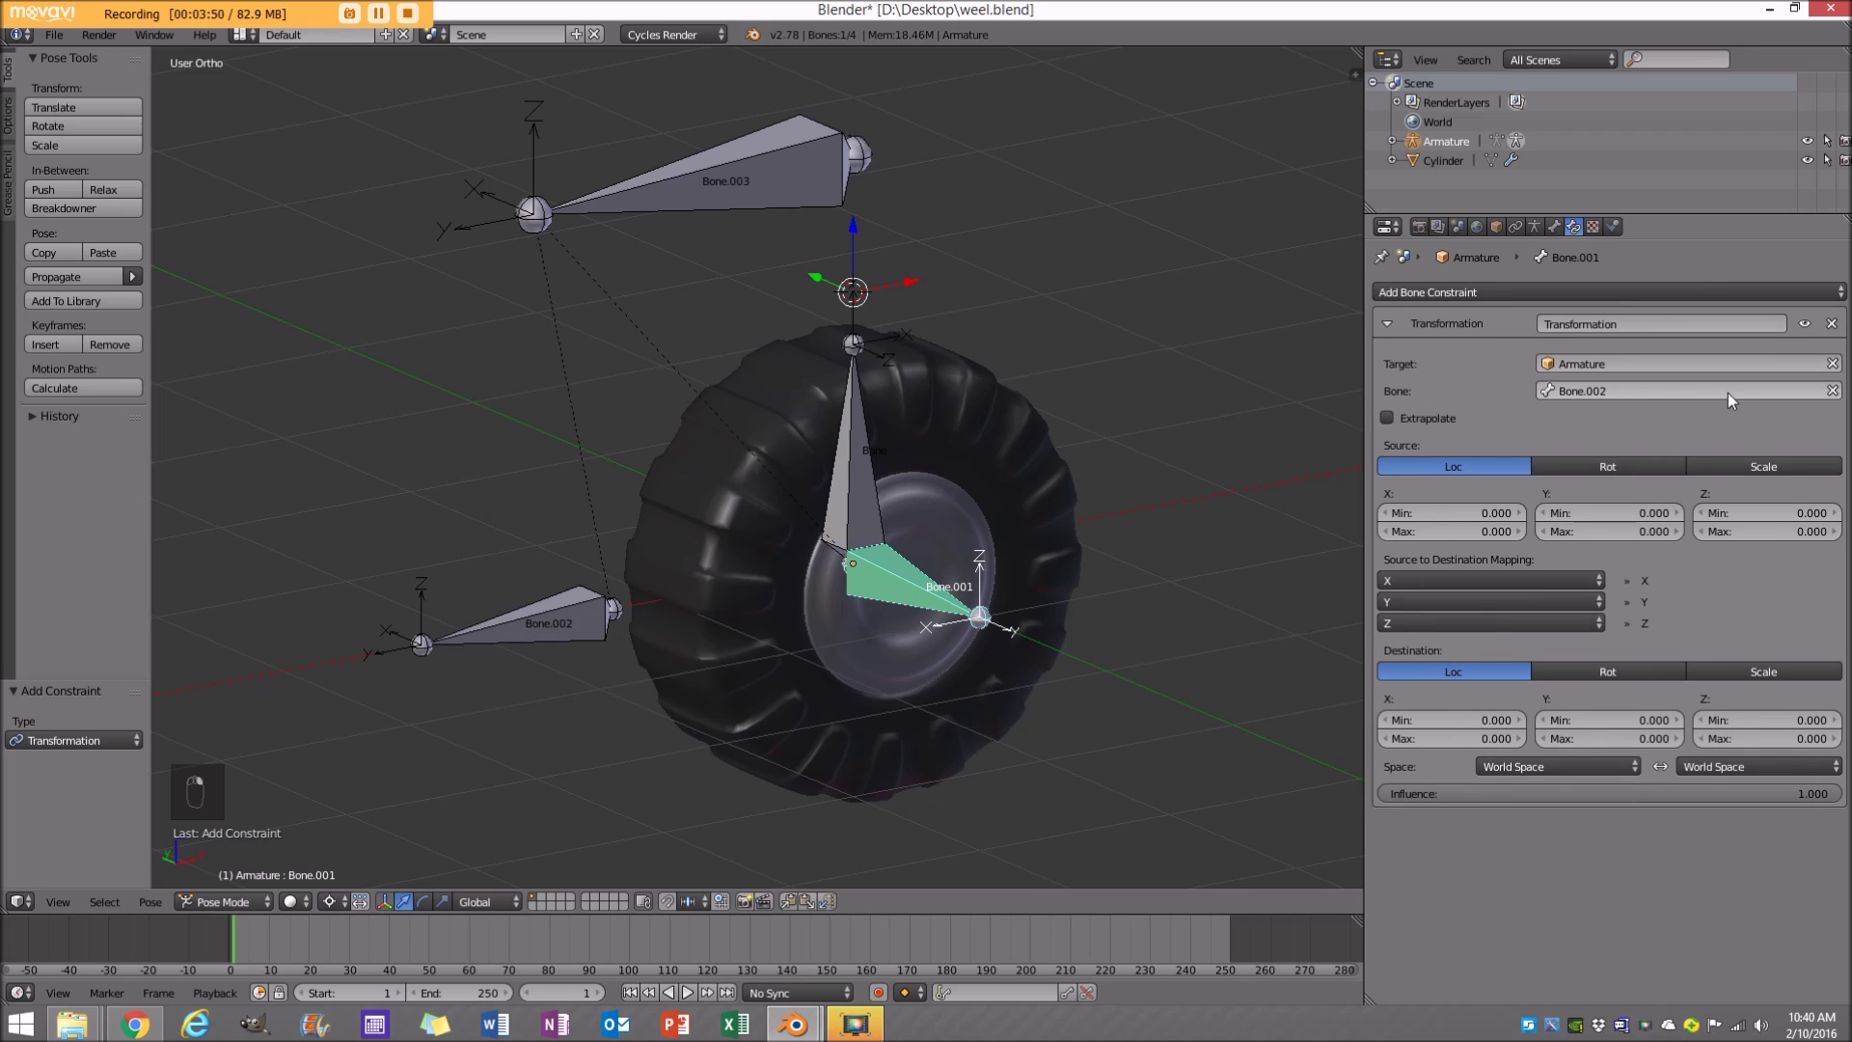
left_click(1388, 418)
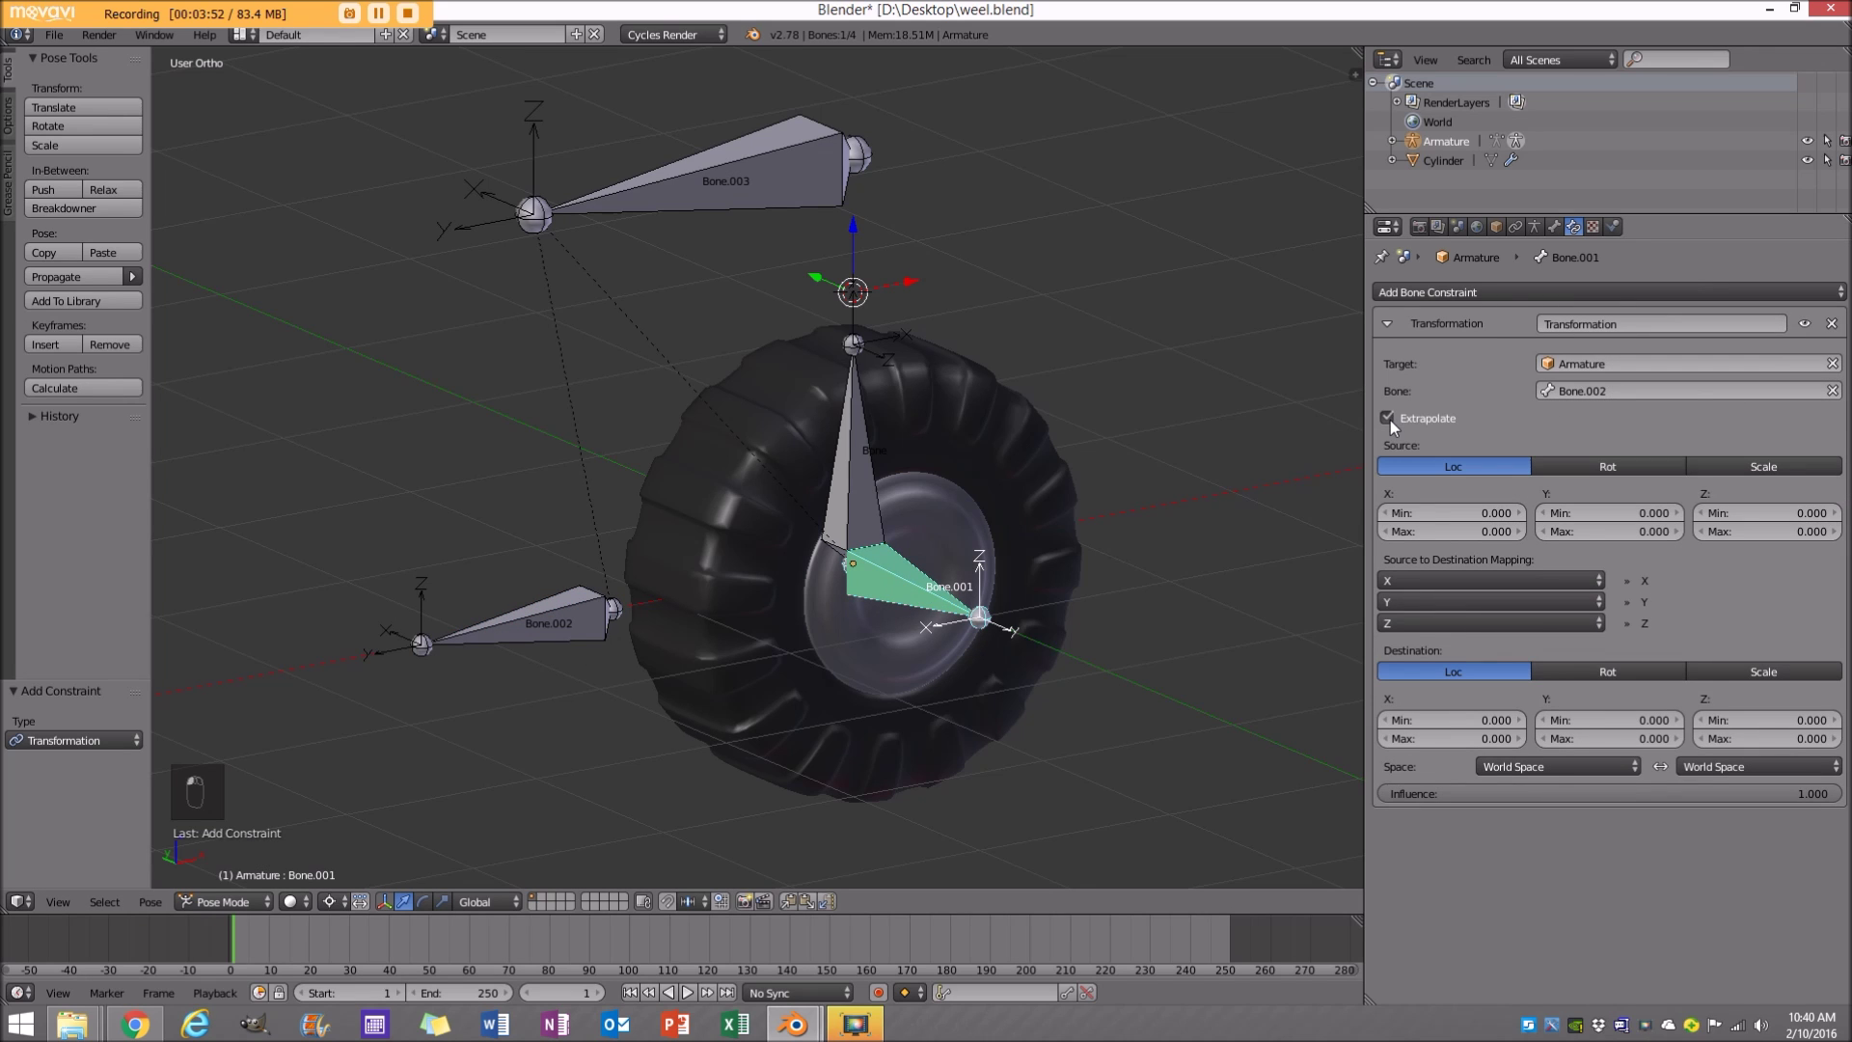
Set the constraint's source to rotation with Y Min 6° and Y Max -6°, and its destination to rotation.
left_click(1590, 467)
left_click(1622, 511)
type("6")
key("Return")
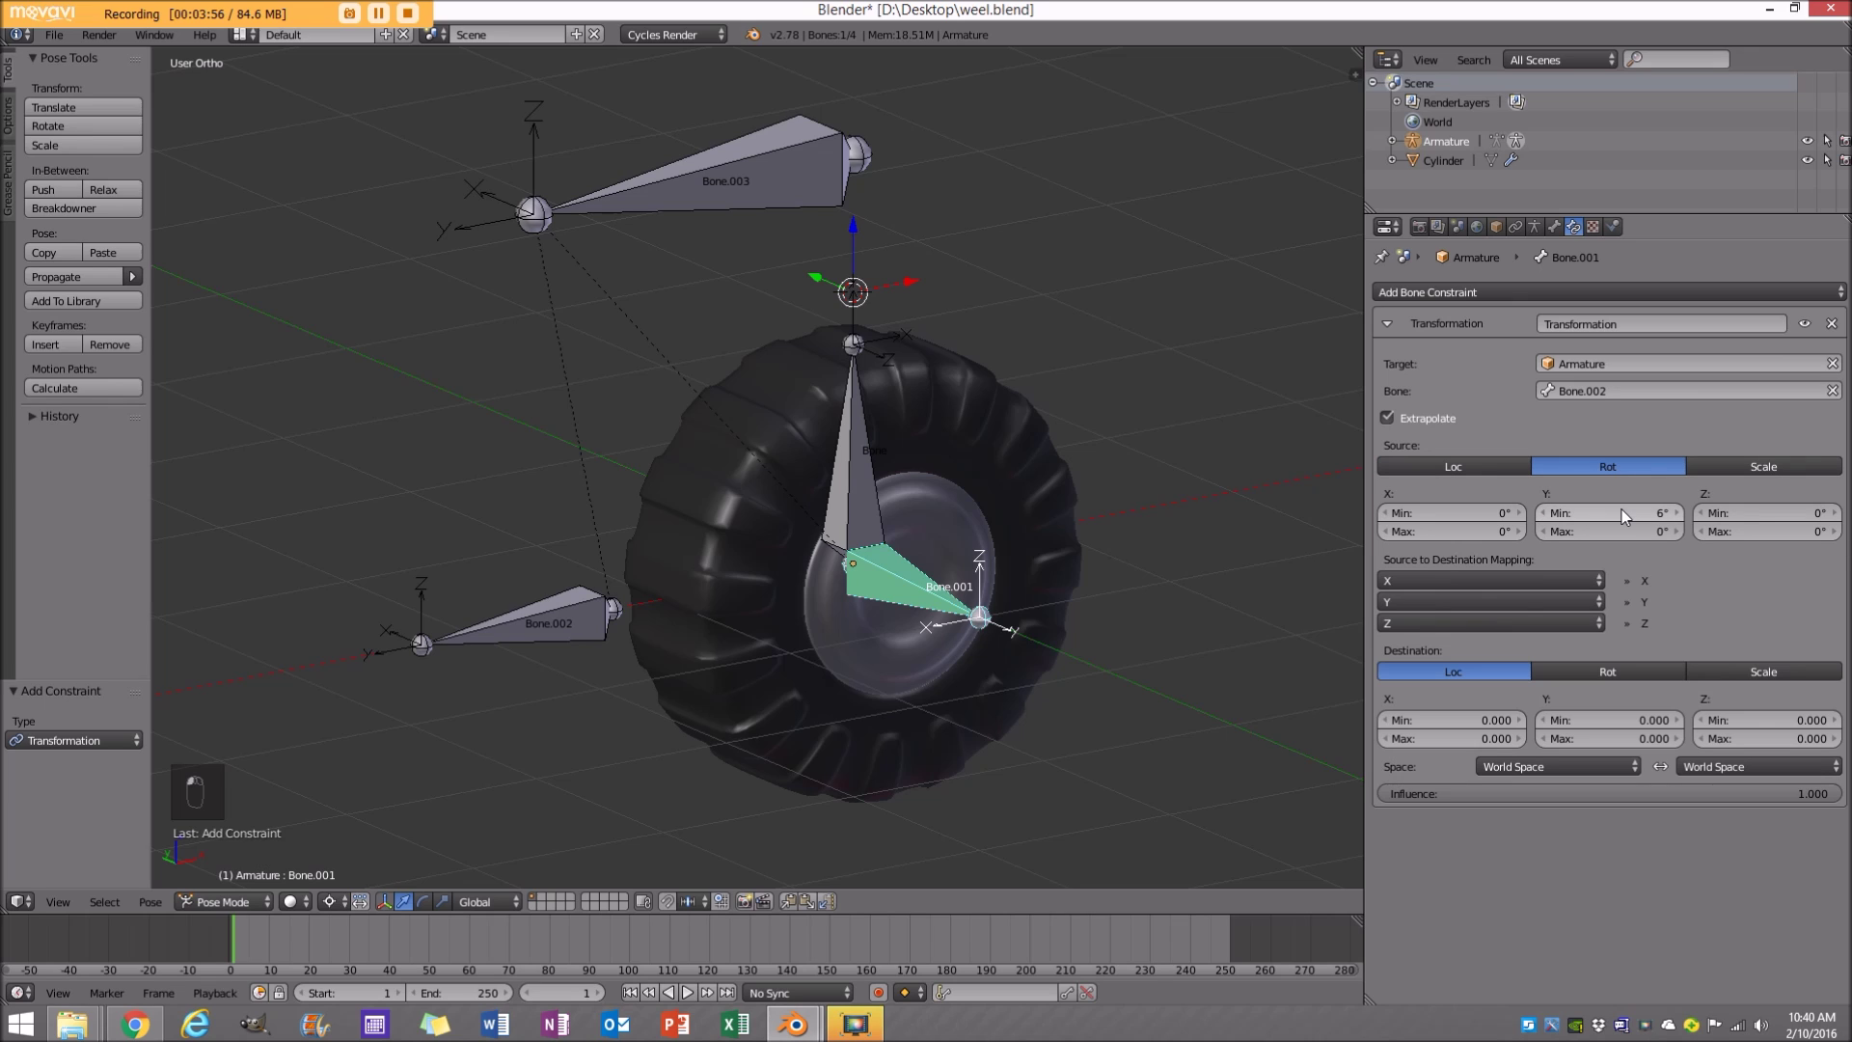
left_click(1620, 531)
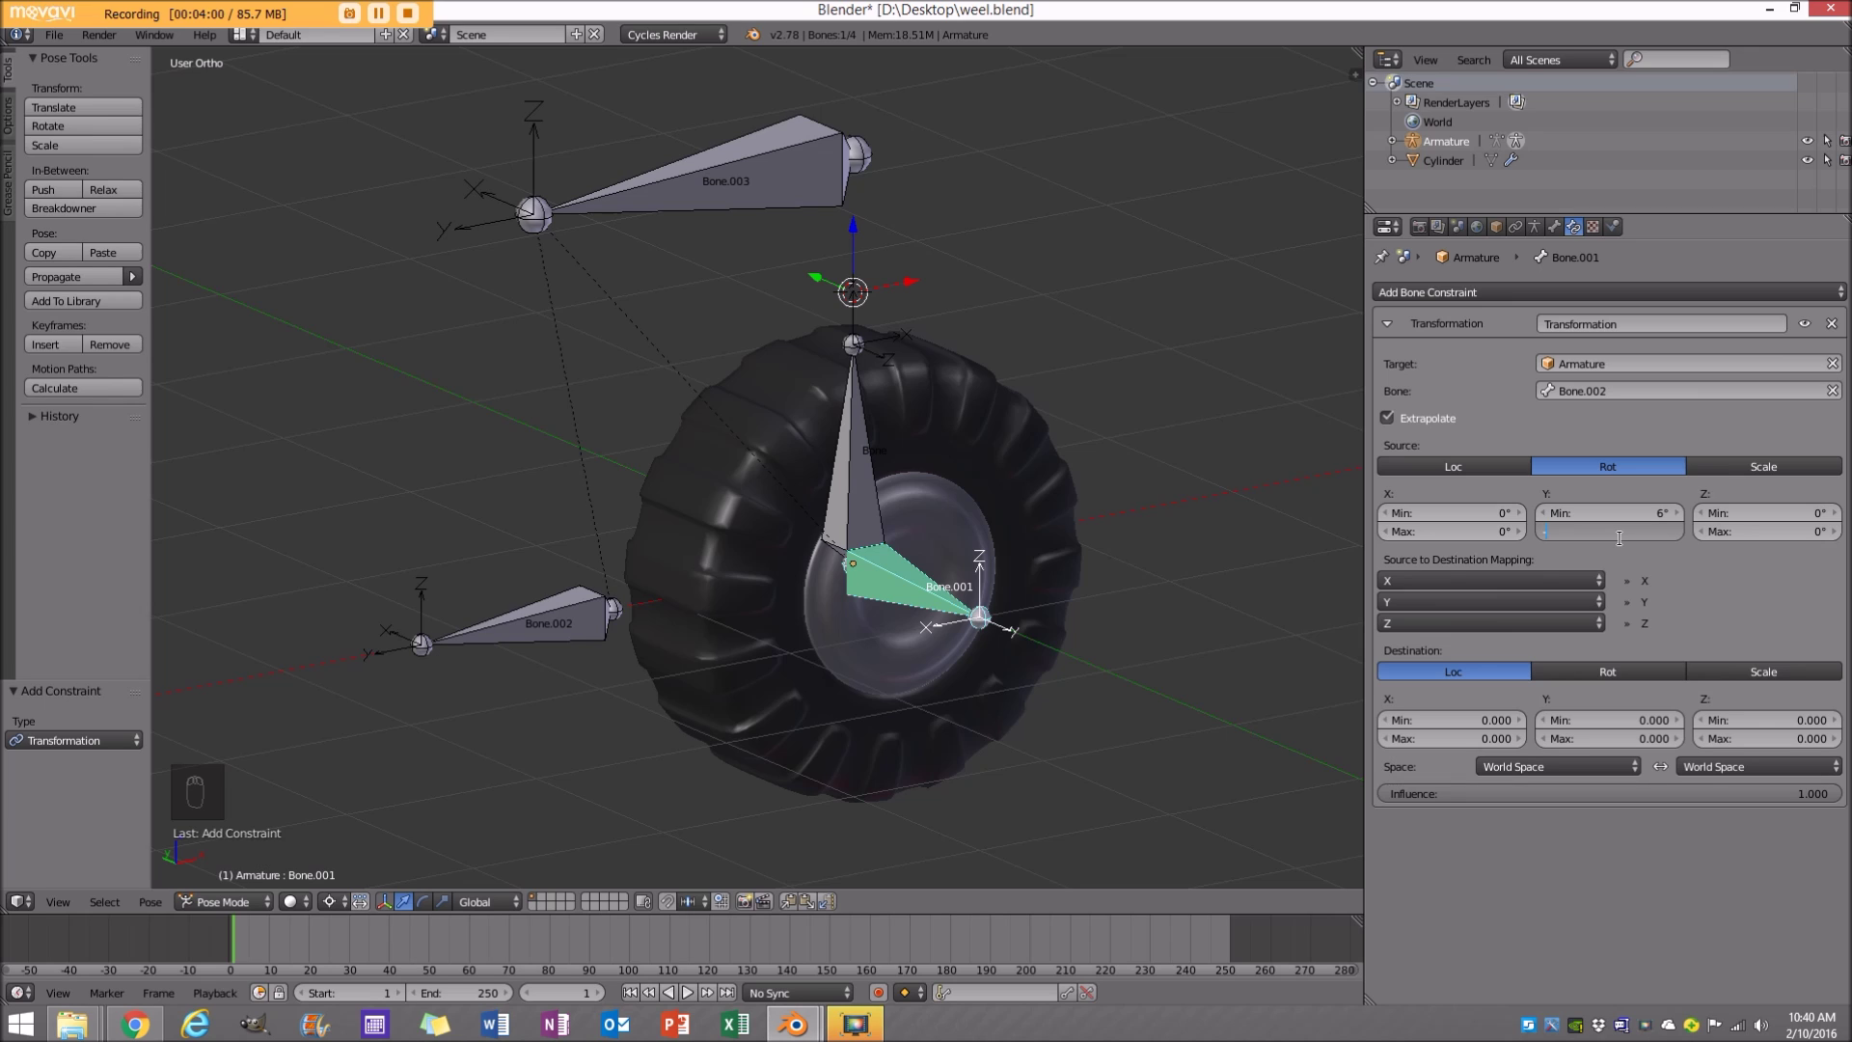
key("Return")
left_click(1609, 673)
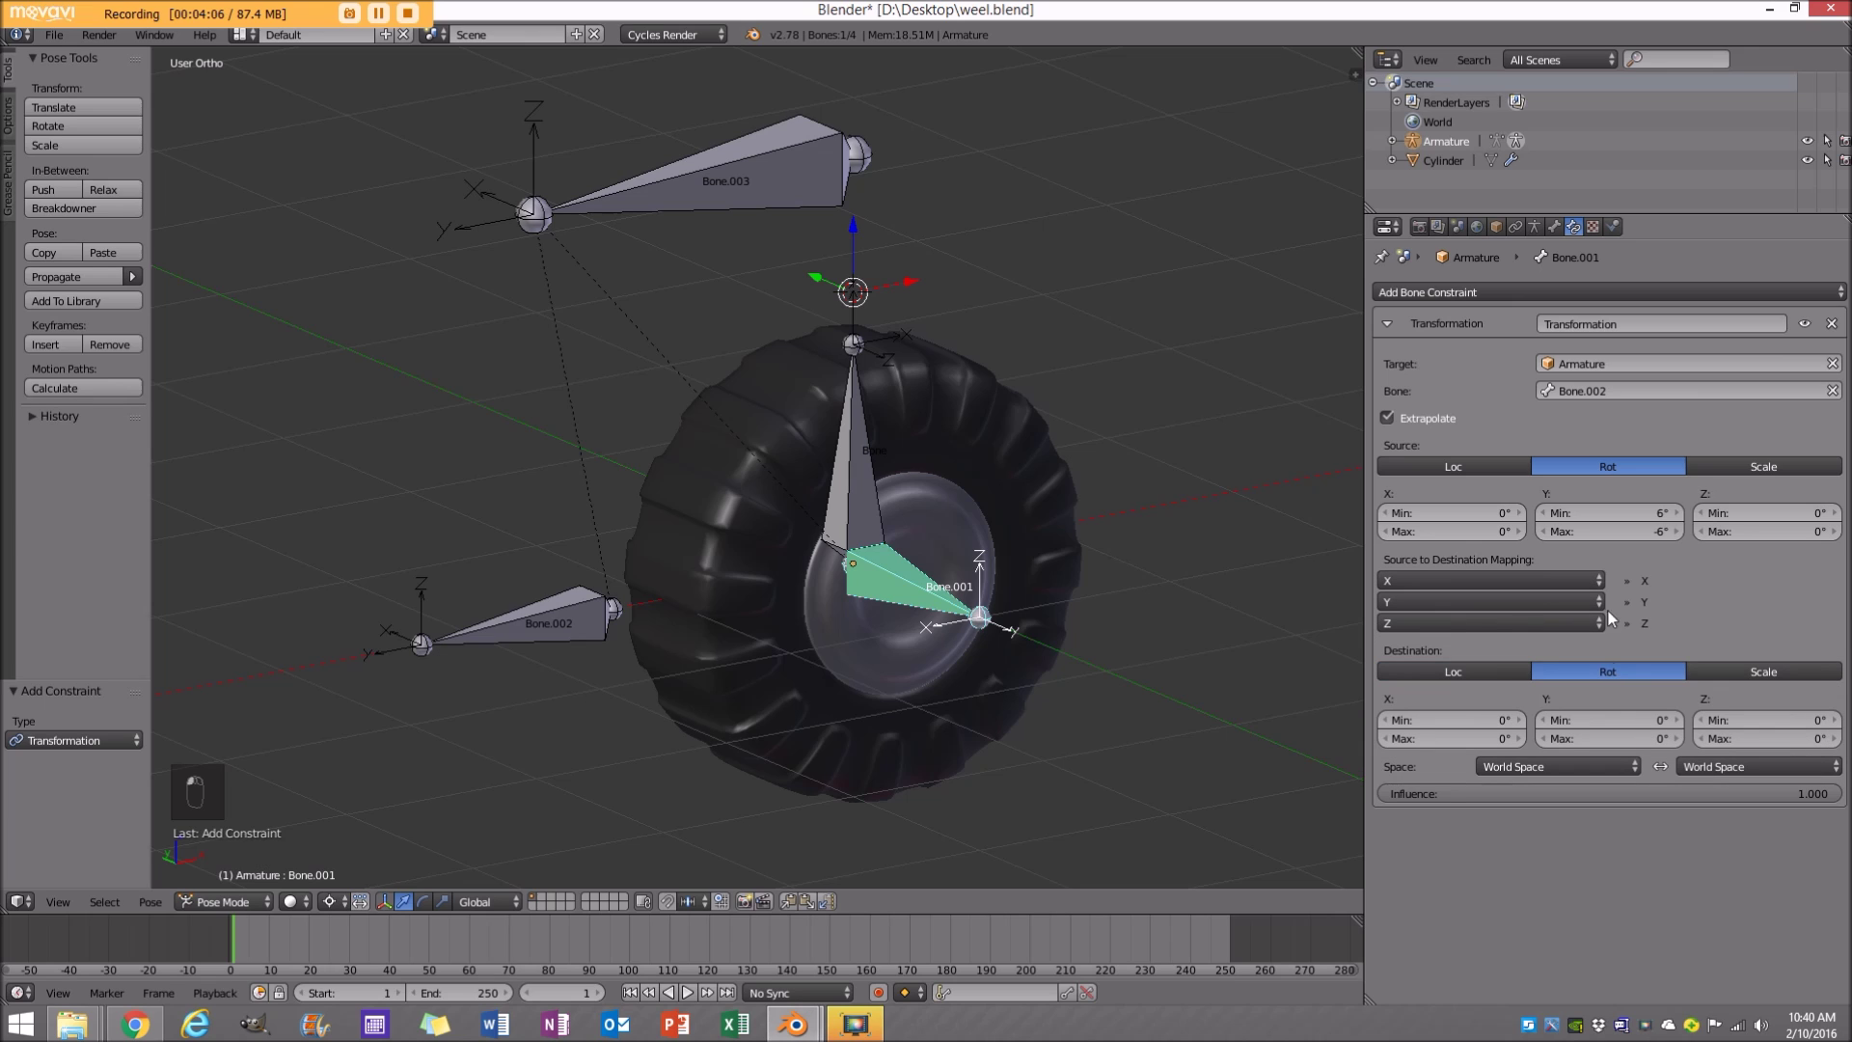
left_click(1438, 469)
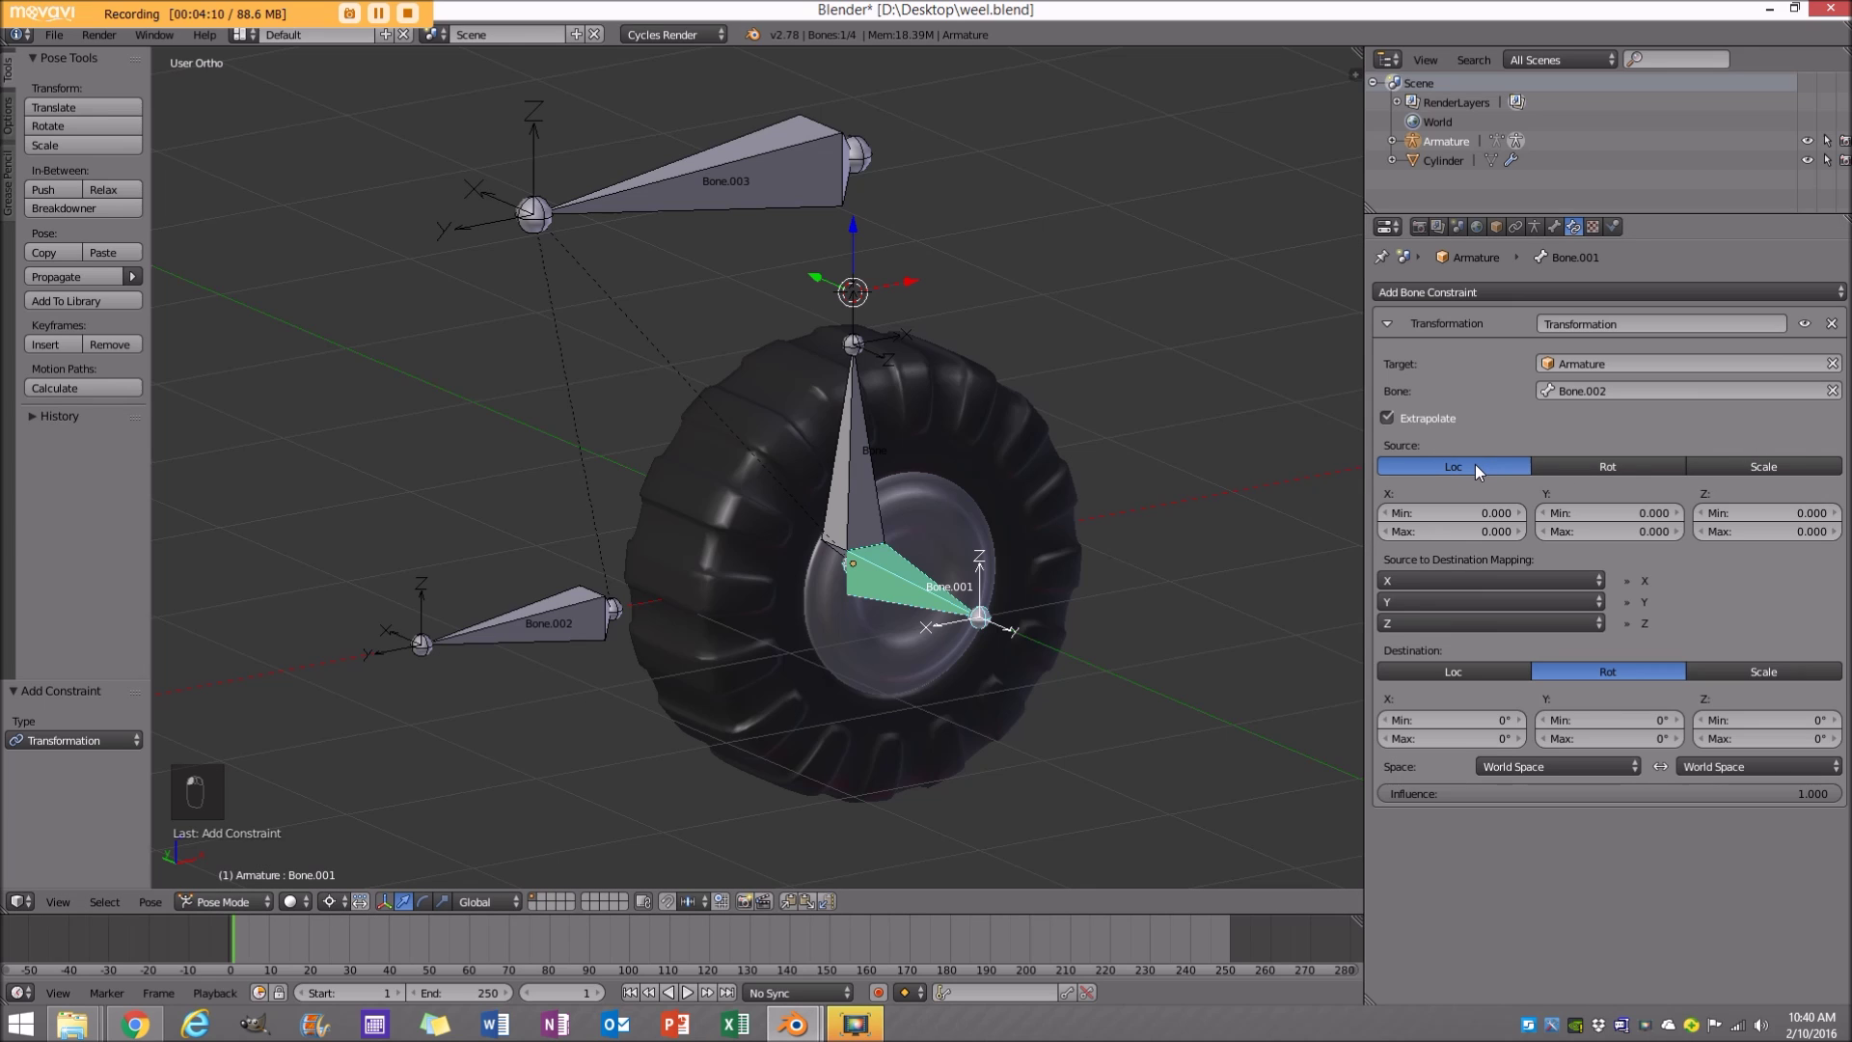
left_click(1604, 512)
key("Return")
left_click(1597, 463)
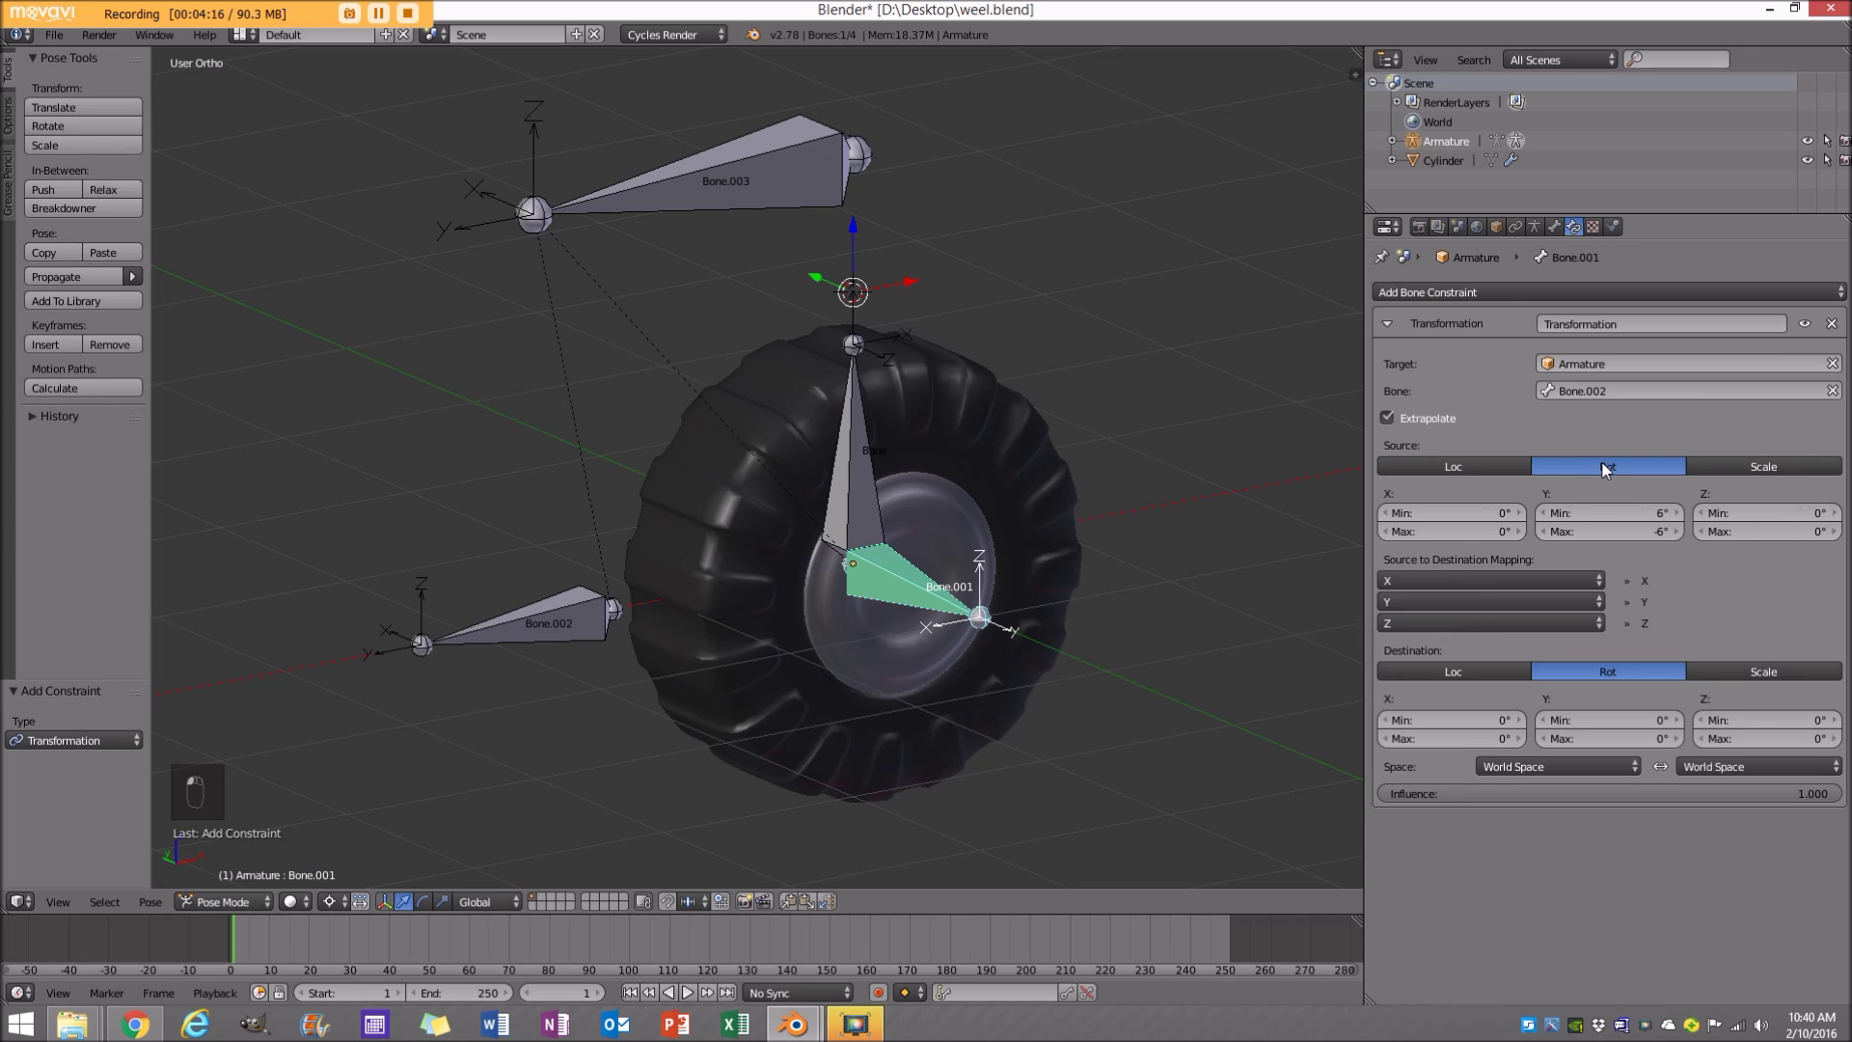
Reset the Transformation constraint's source rotation Y Min and Y Max to 0°.
left_click(1619, 509)
type("0")
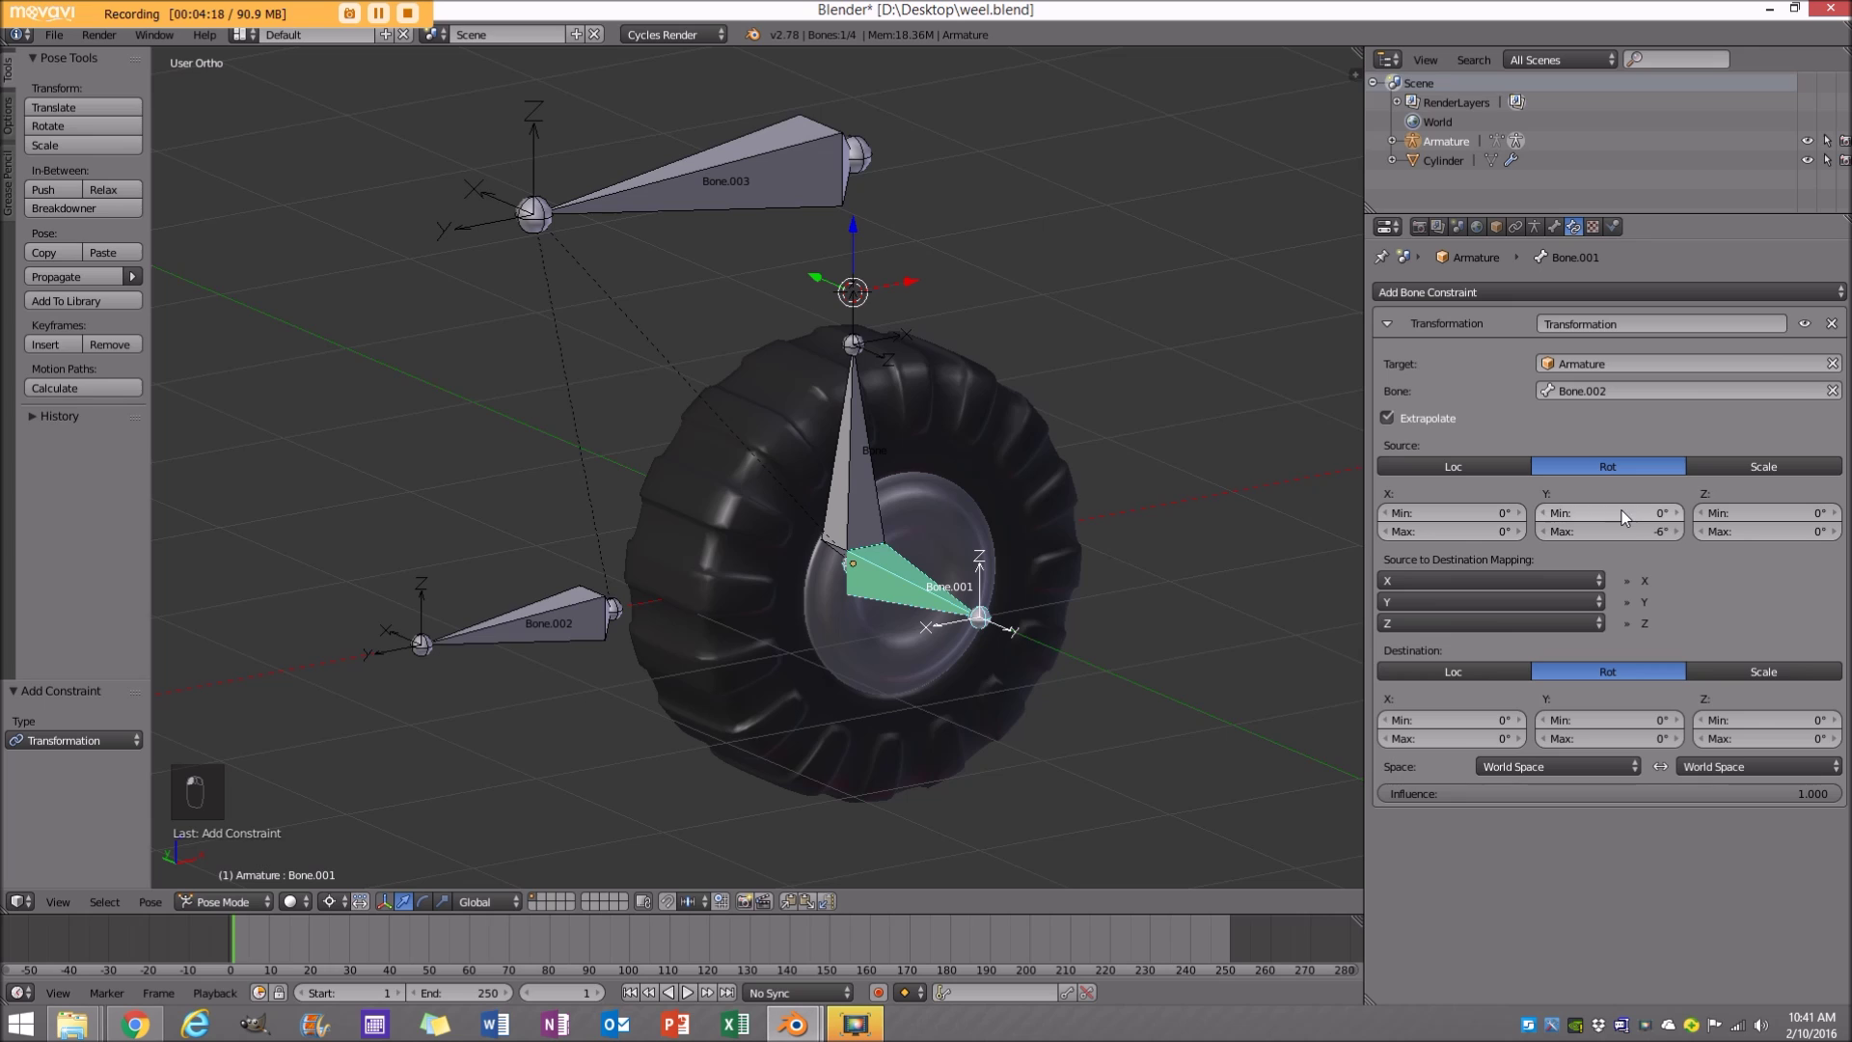
left_click(1636, 531)
type("0")
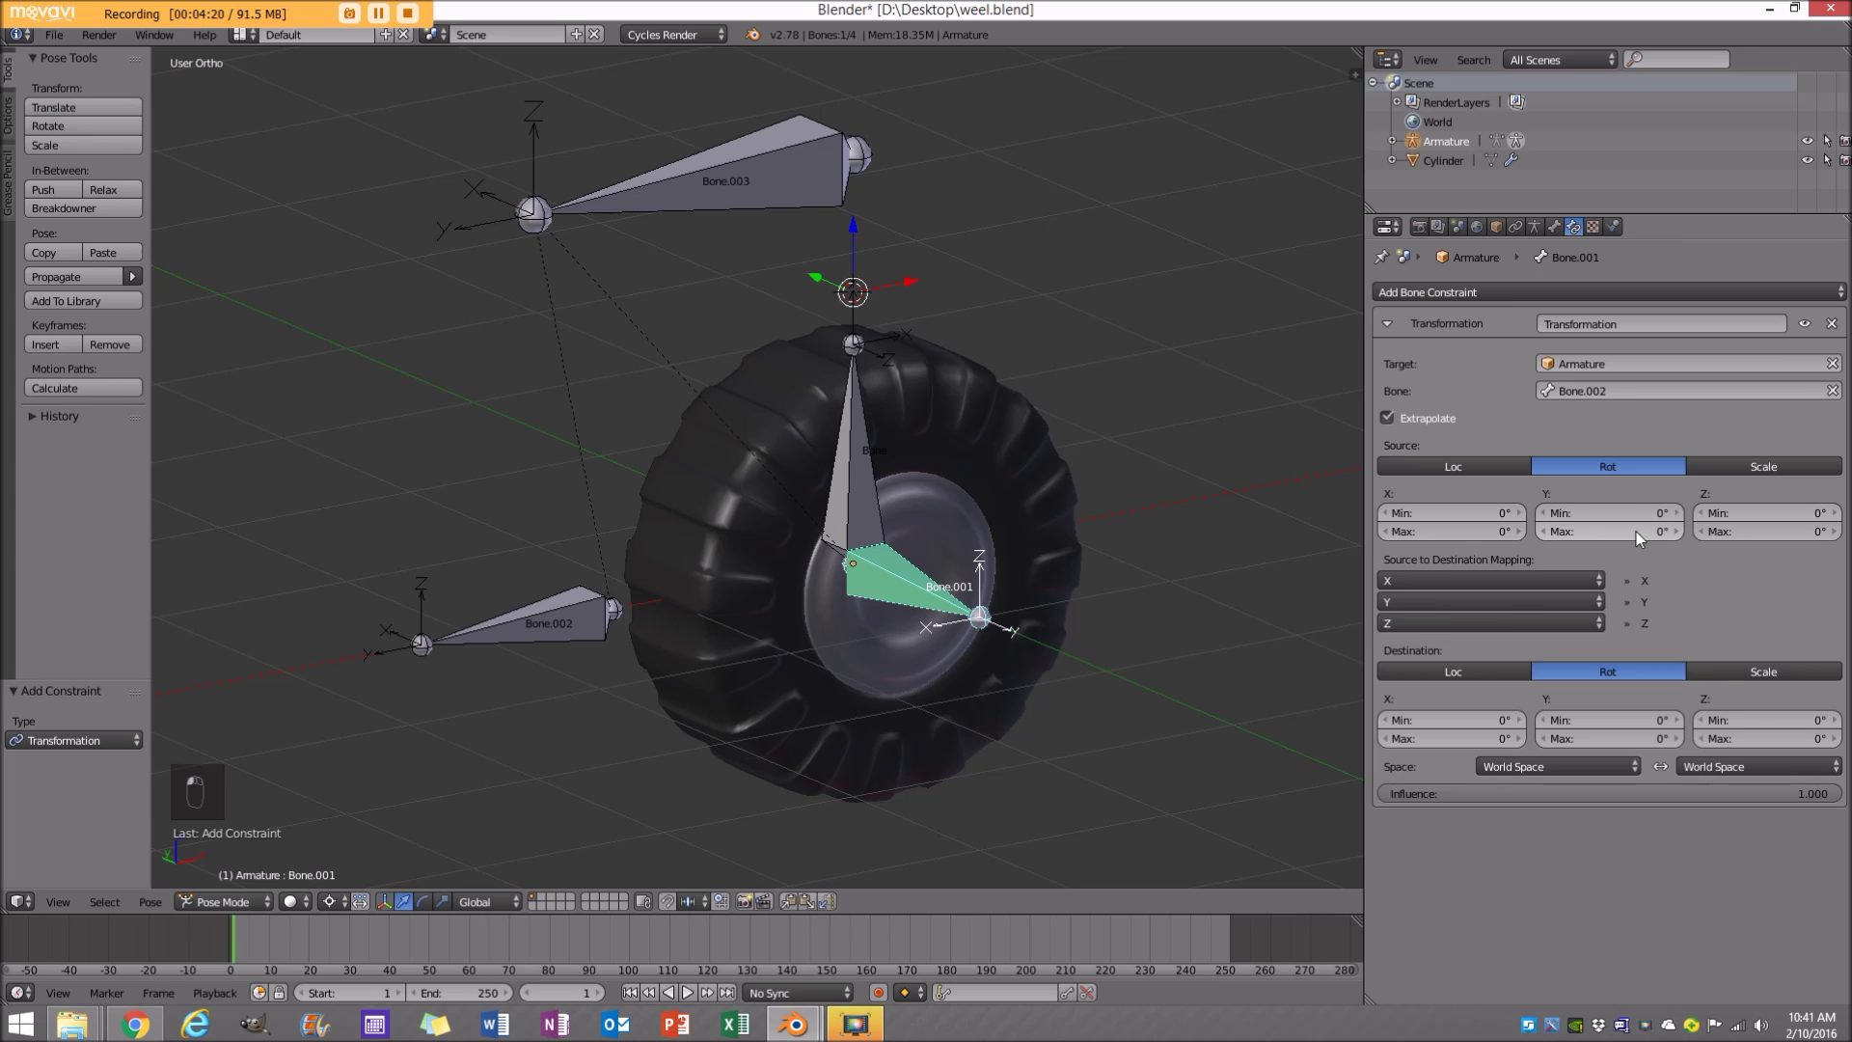
key("Return")
Switch the constraint's source to location and set its Y Min to 6 and Y Max to -6.
left_click(1472, 467)
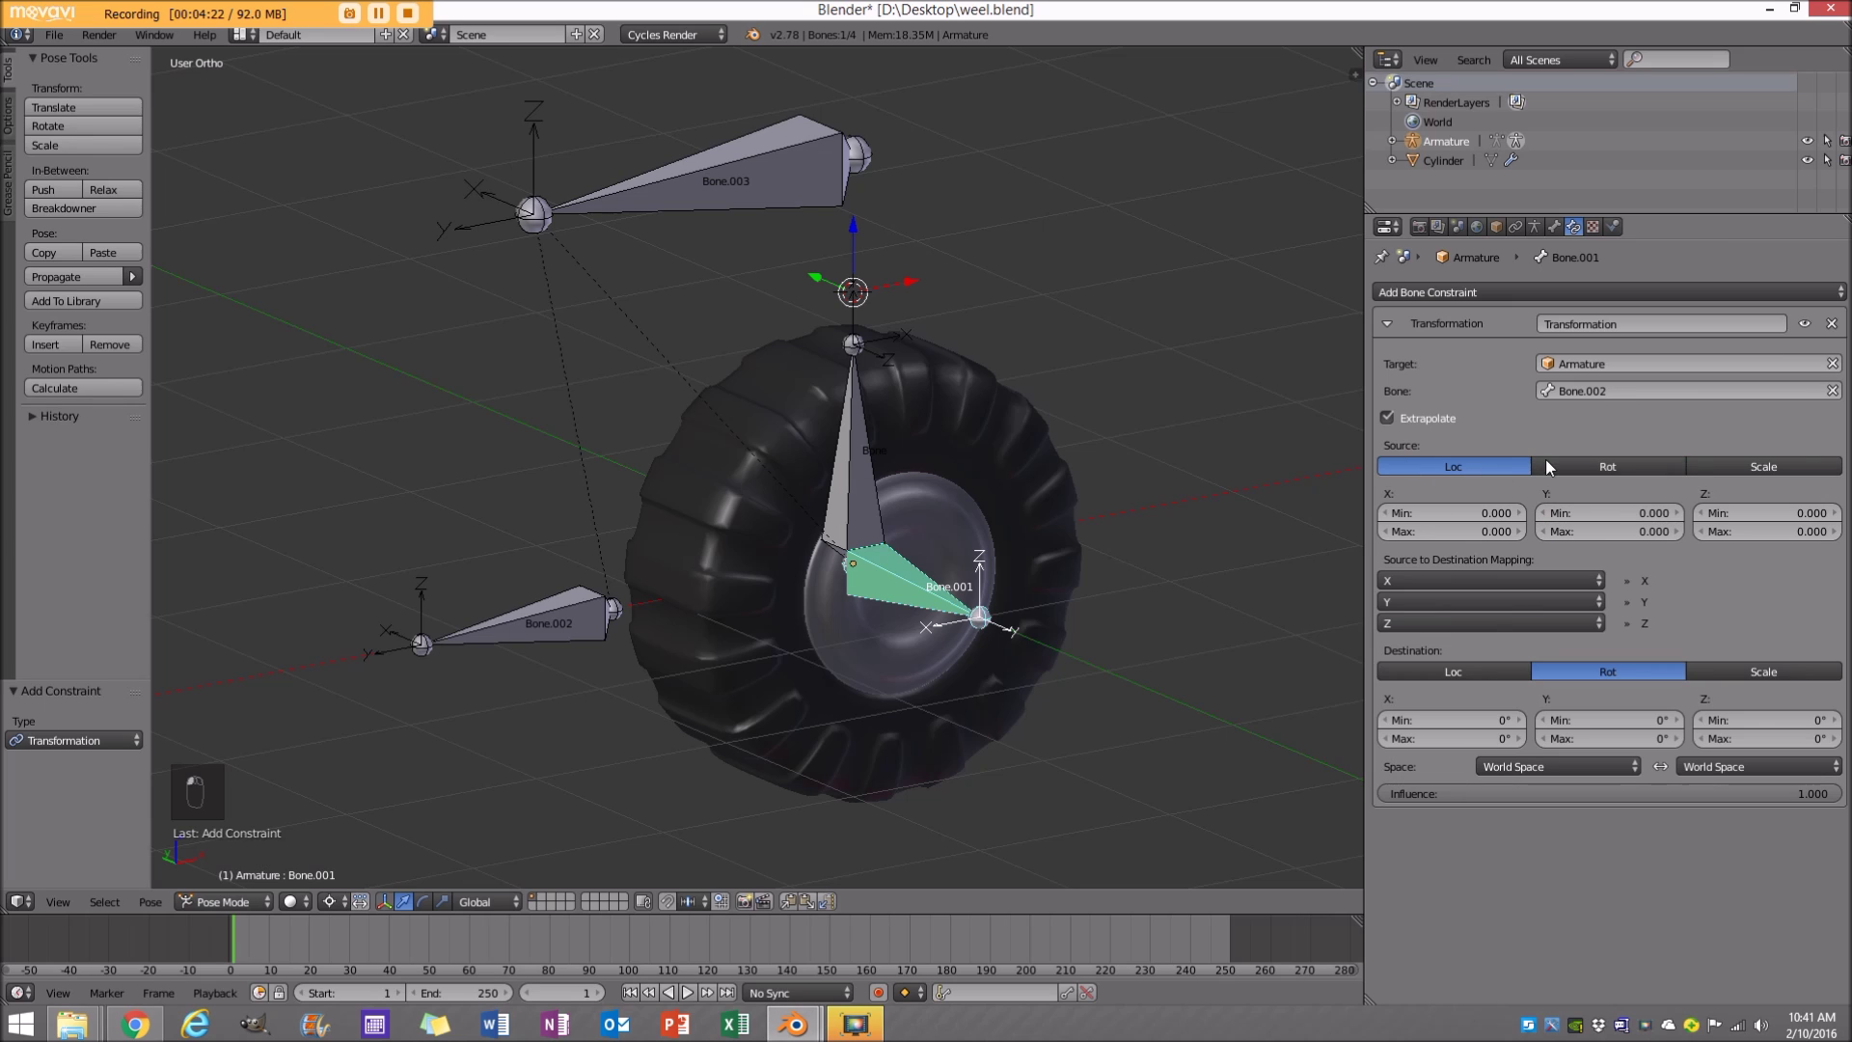
left_click(1623, 513)
type("6")
key("Return")
left_click(1600, 528)
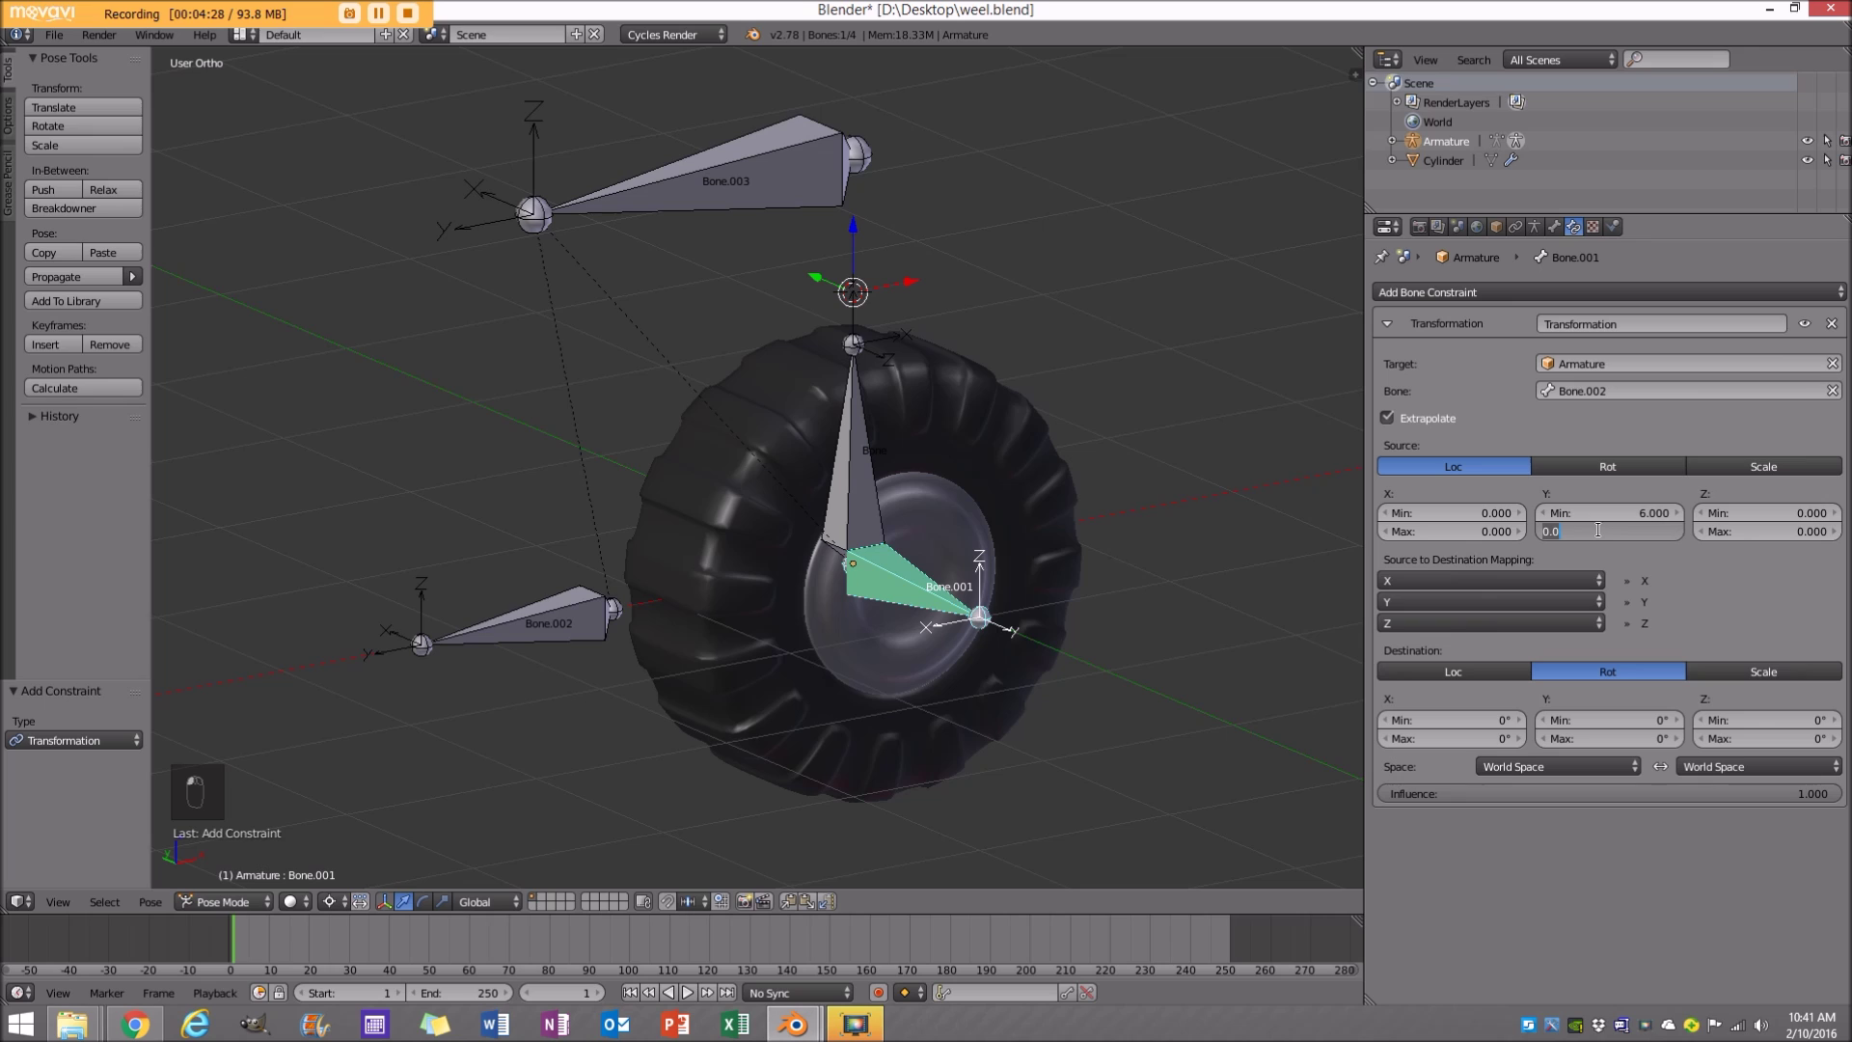
key("BackSpace")
type("-6")
key("Return")
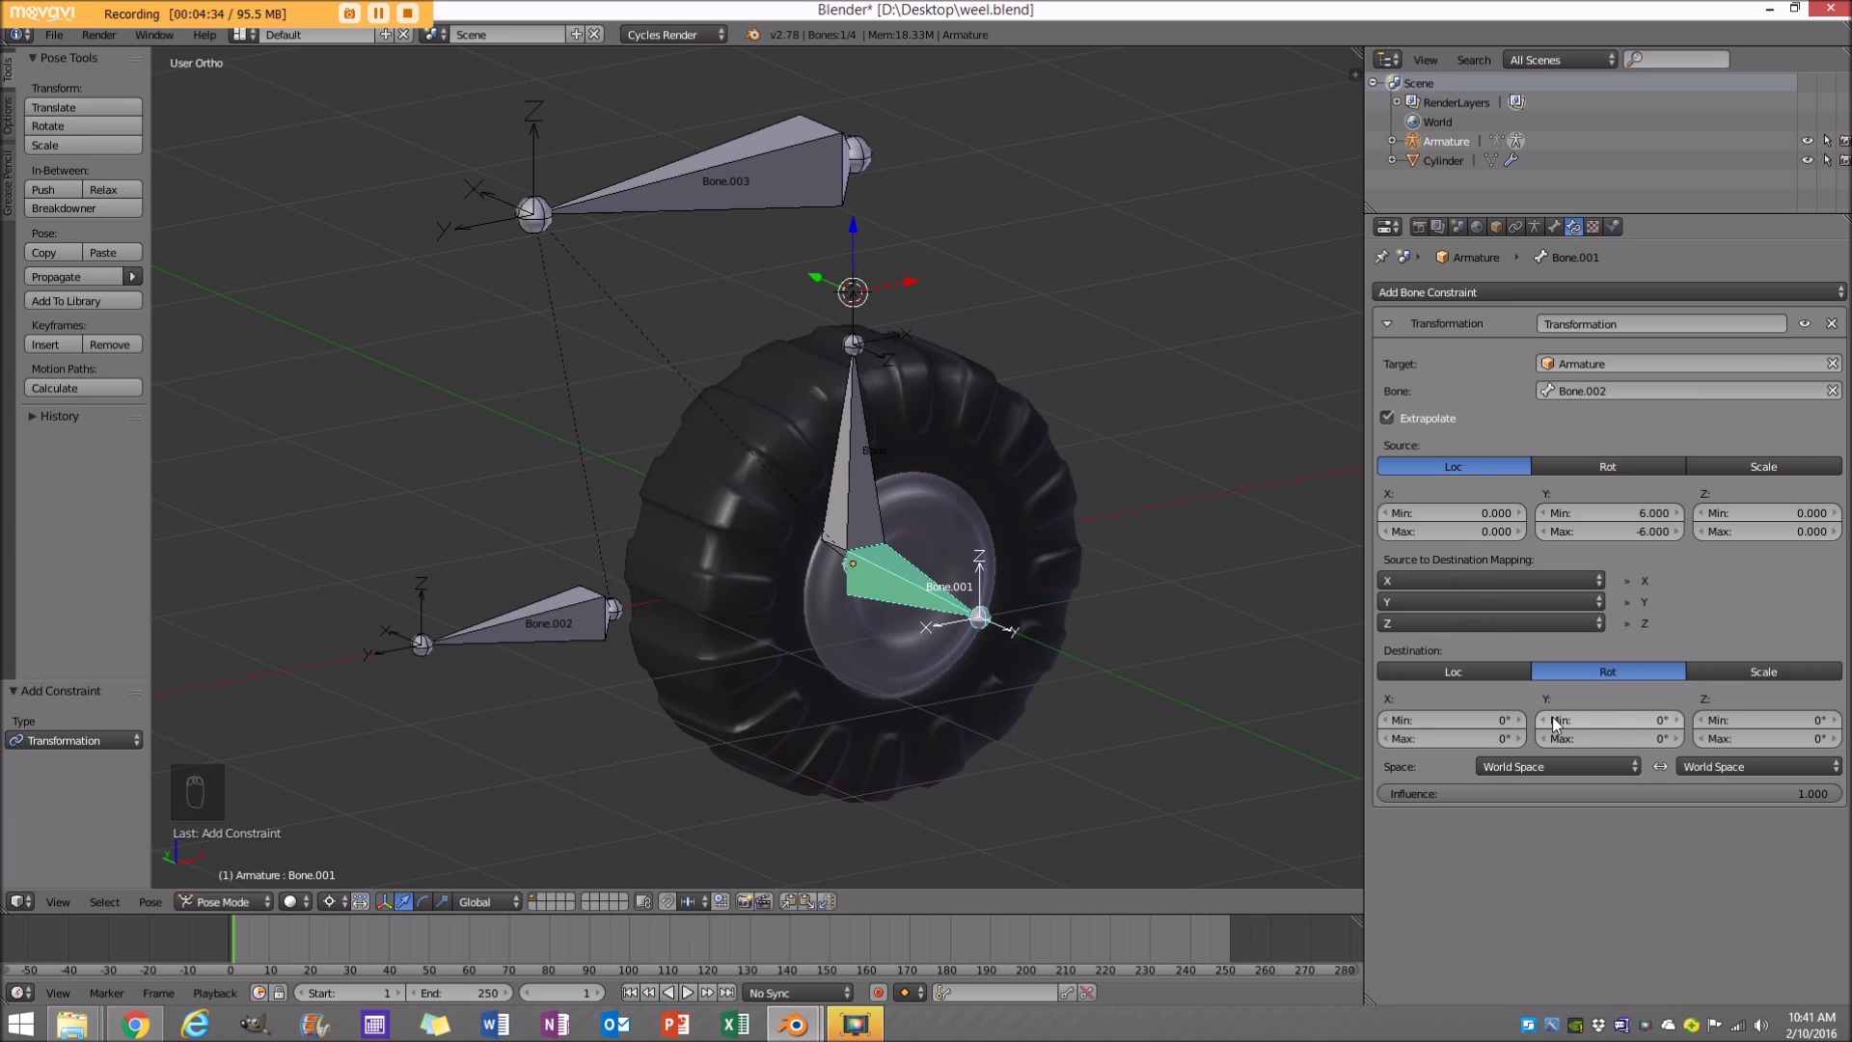
Set the constraint's destination rotation to Y Min 360° and Y Max -360°.
left_click(1582, 721)
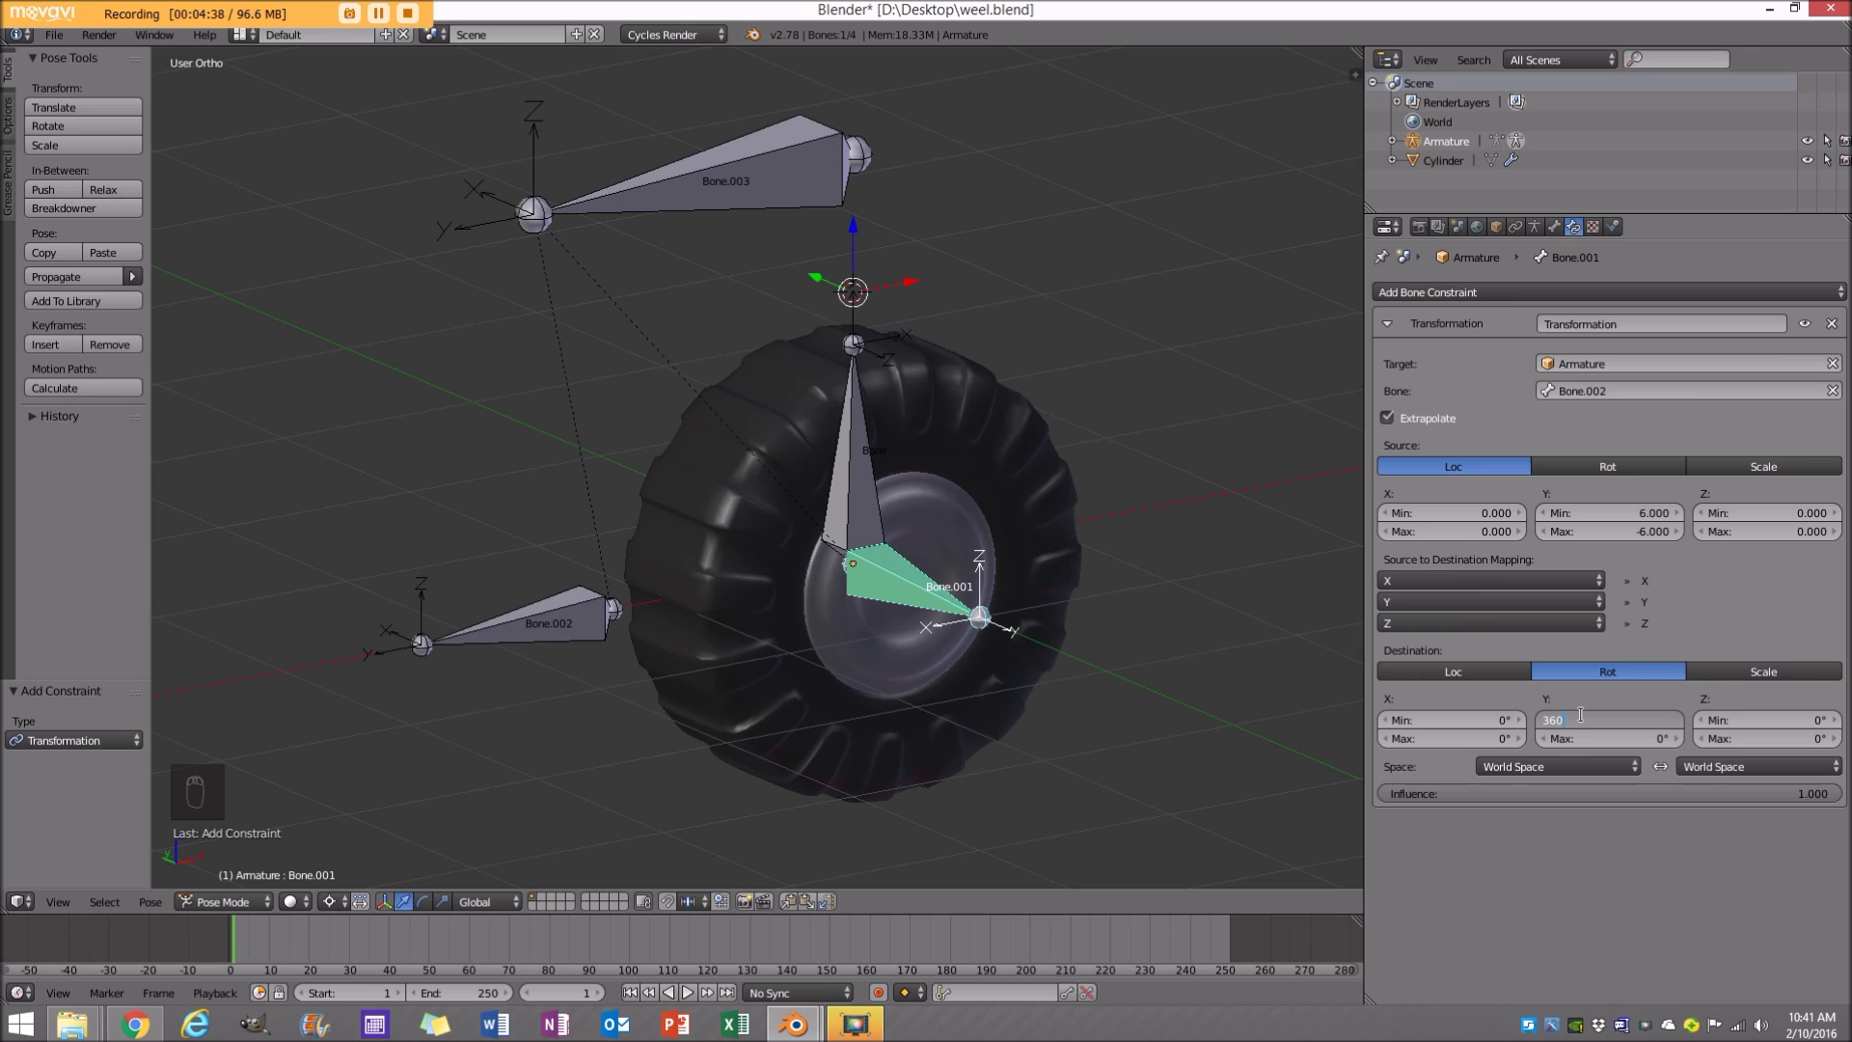
key("Return")
left_click(1578, 745)
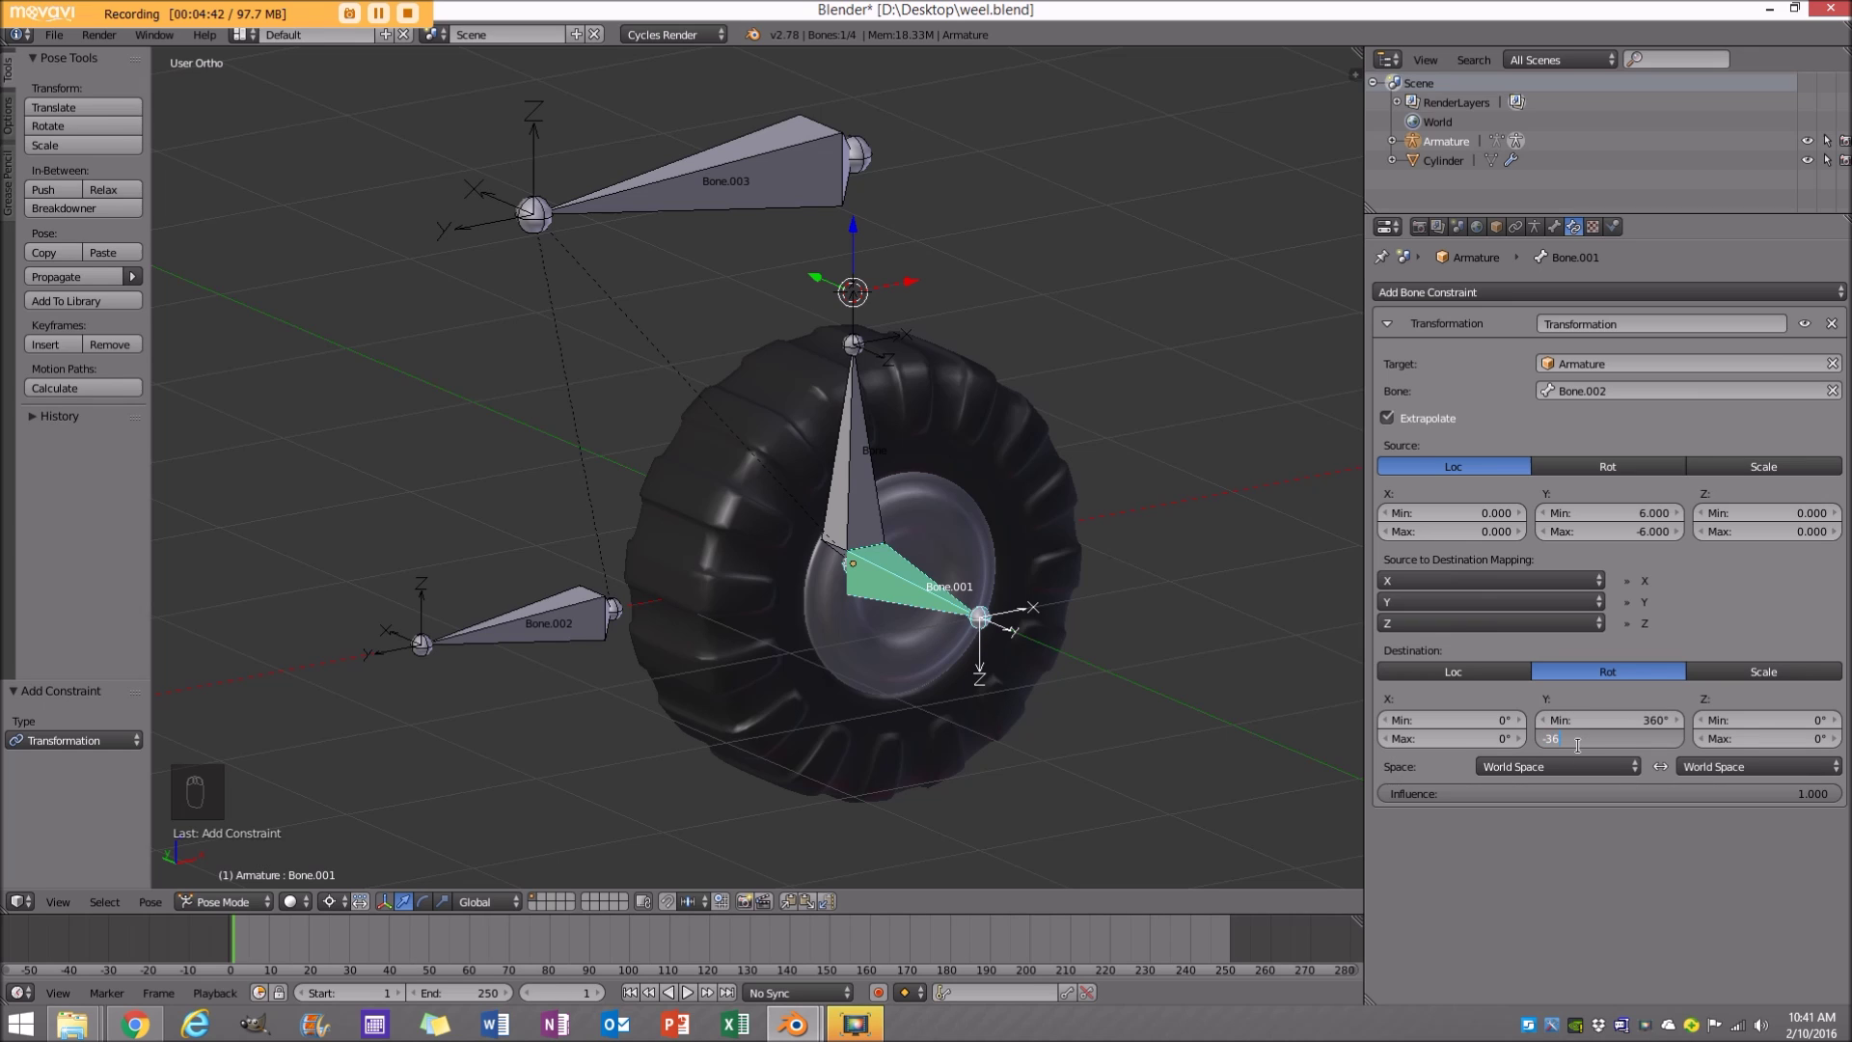
key("Return")
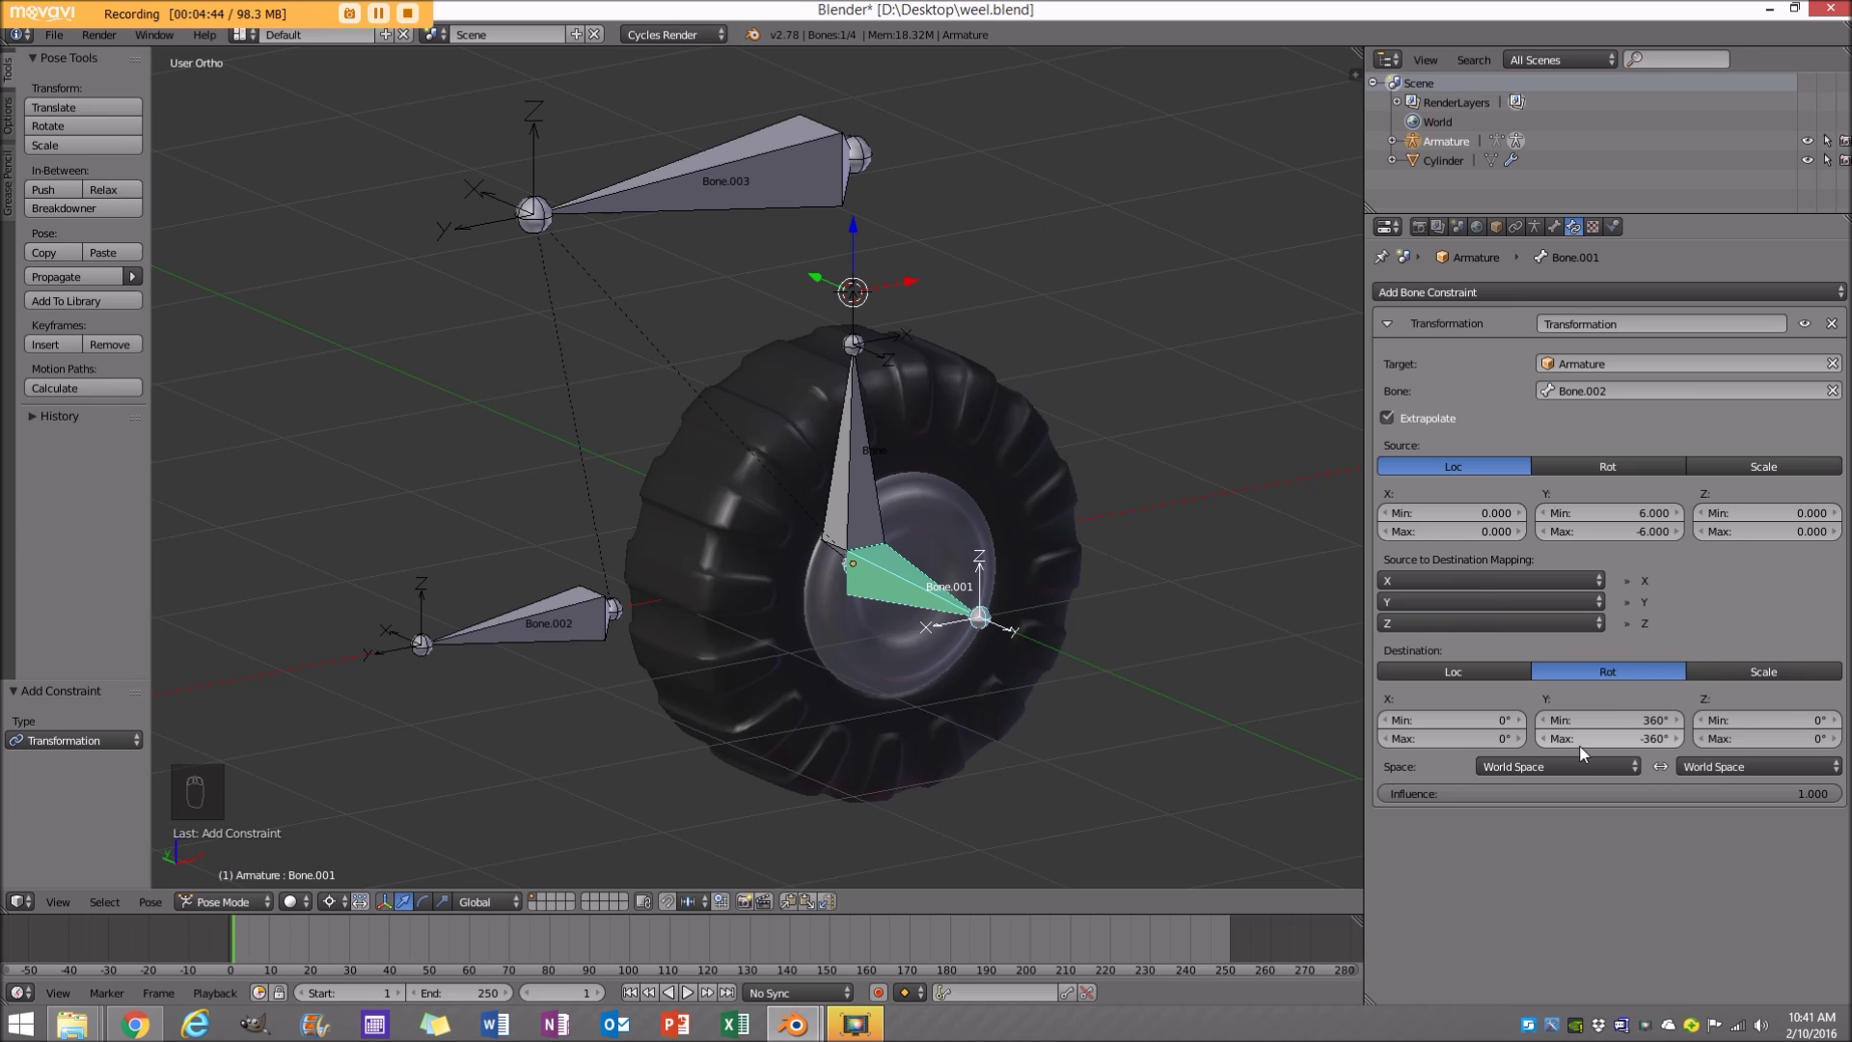
Set the constraint's target space to Local With Parent and its owner space to Local Space.
left_click(1553, 763)
left_click(1567, 702)
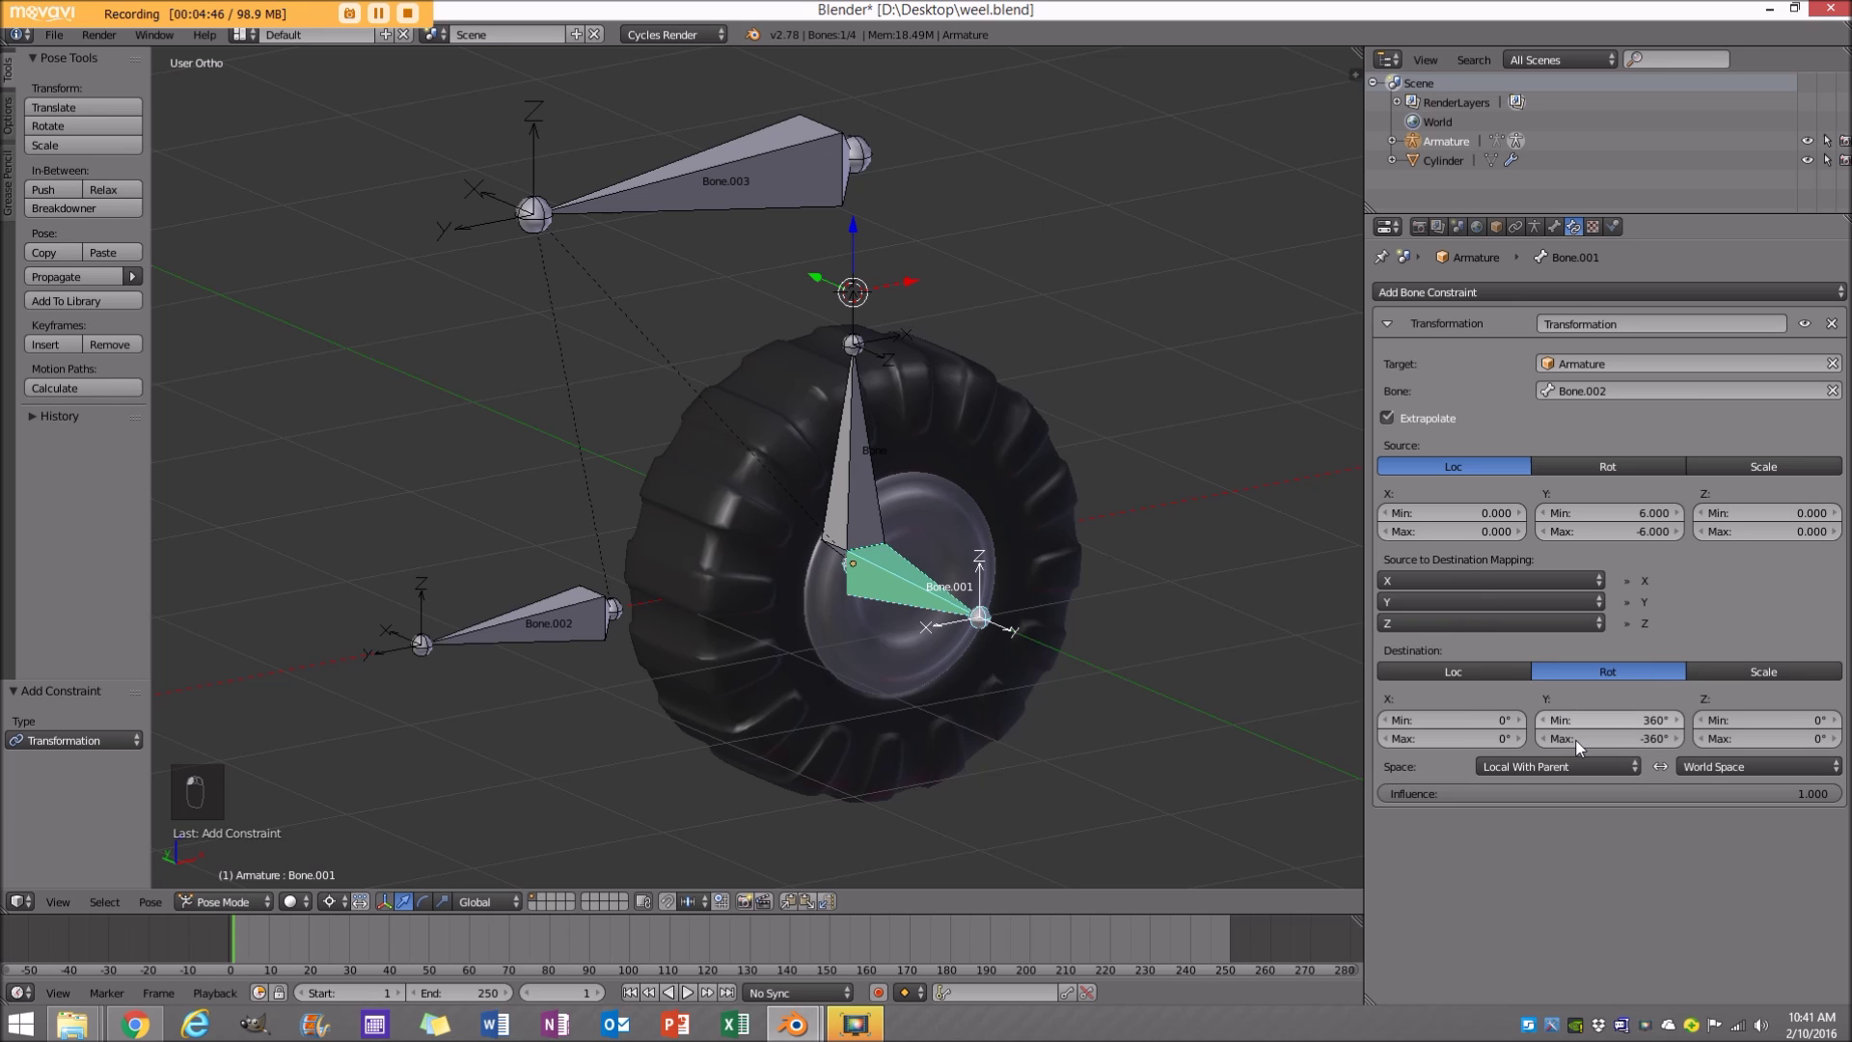
left_click(1746, 762)
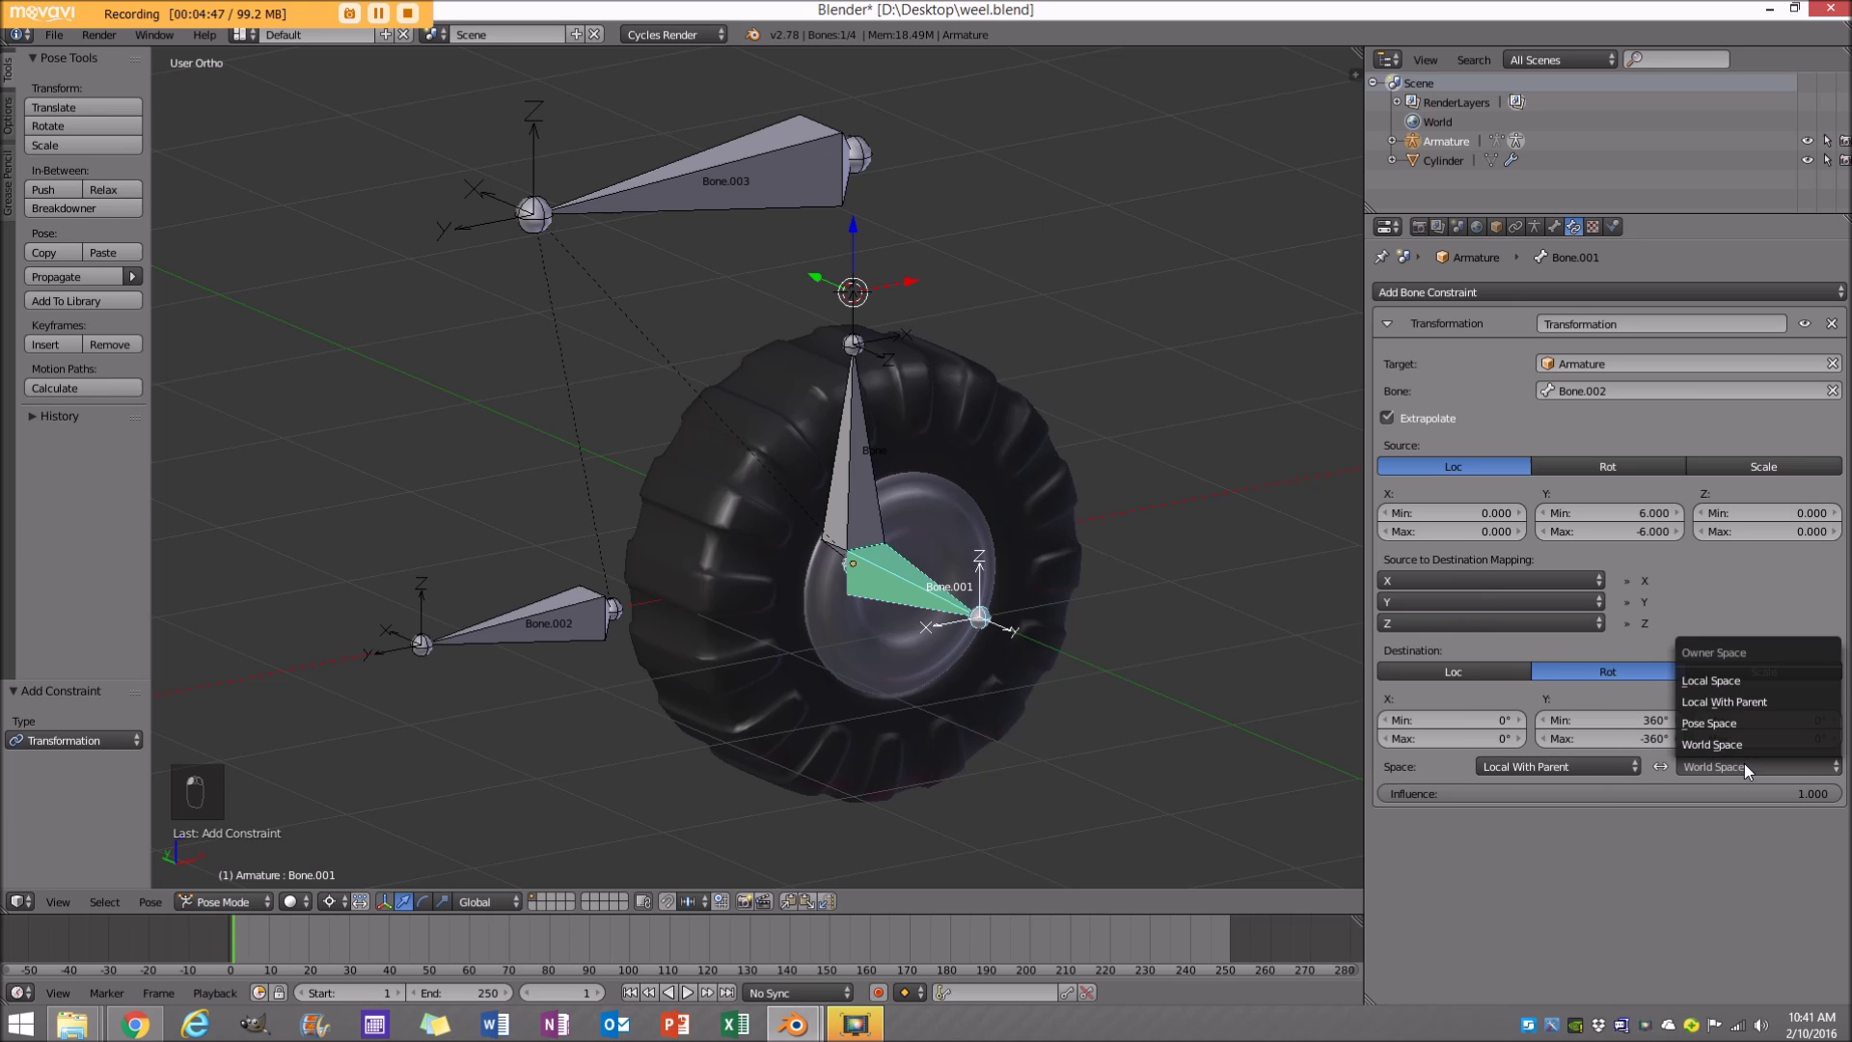
left_click(1727, 670)
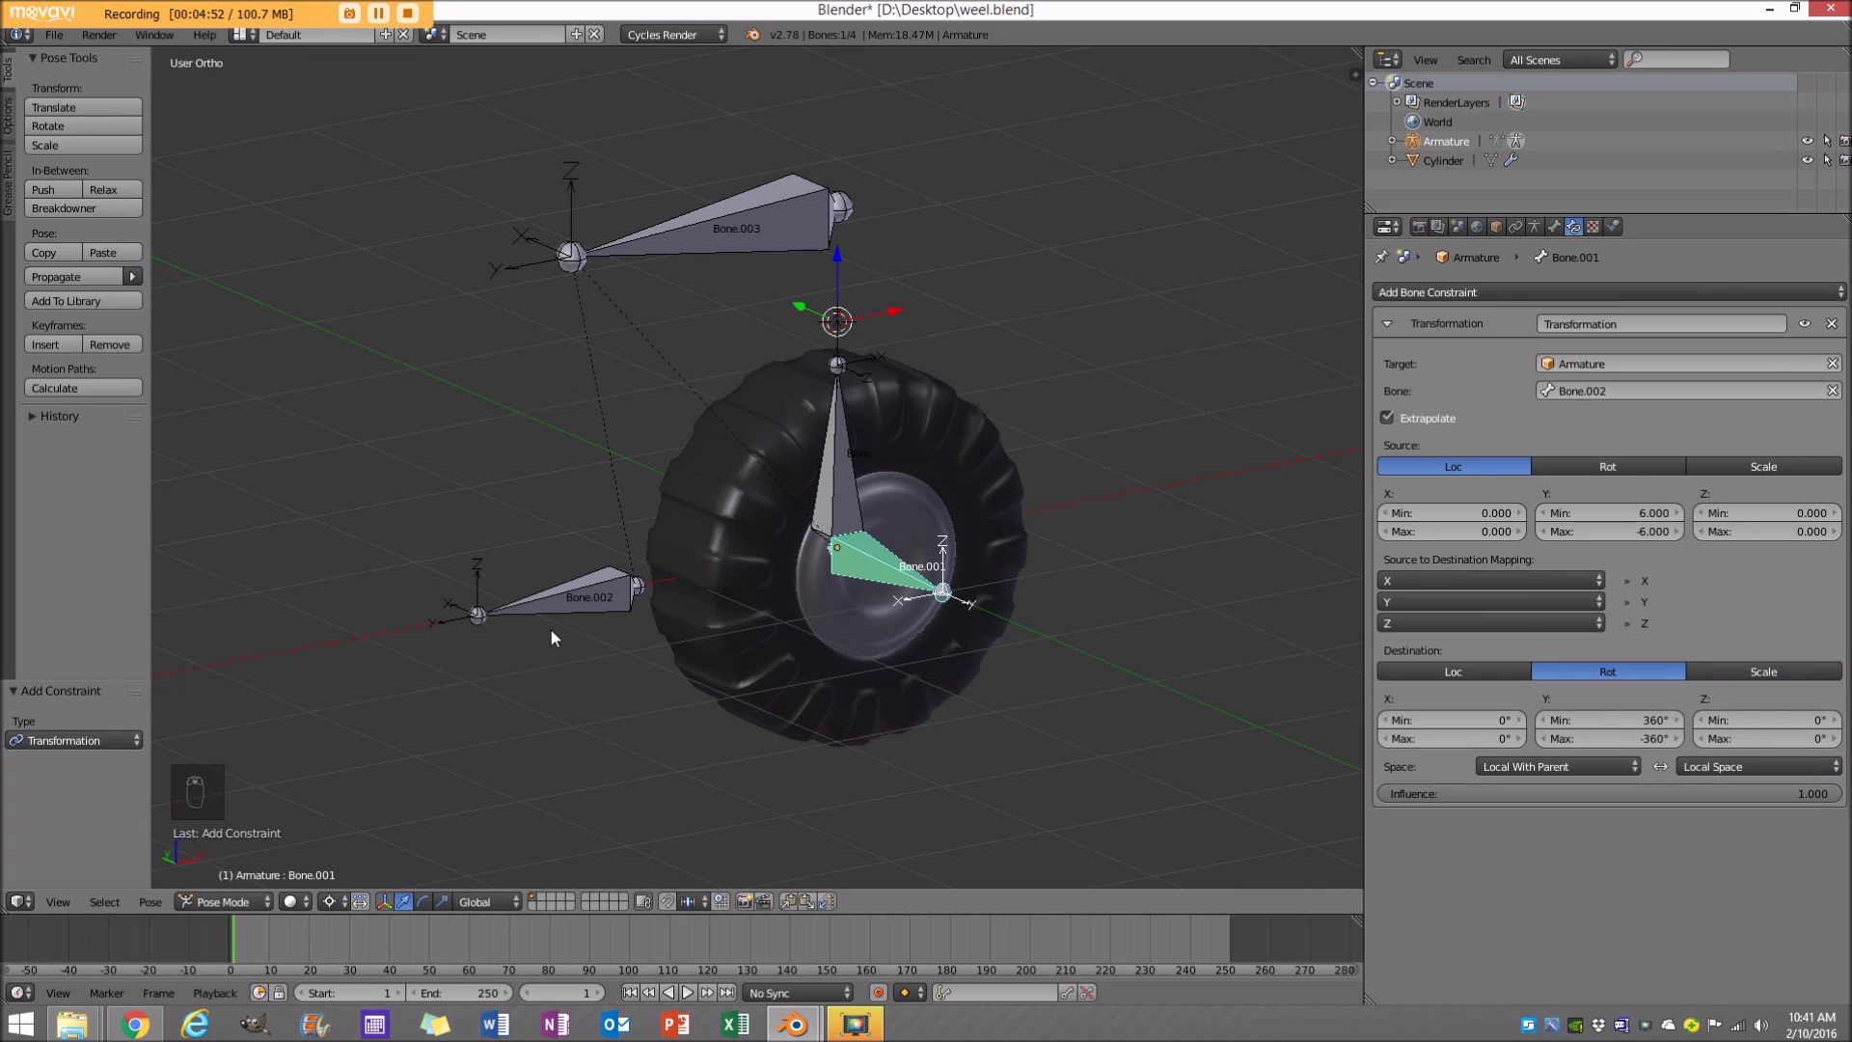
Select Bone.002 and change the pivot point from the 3D cursor so the manipulator sits on the bone.
right_click(637, 596)
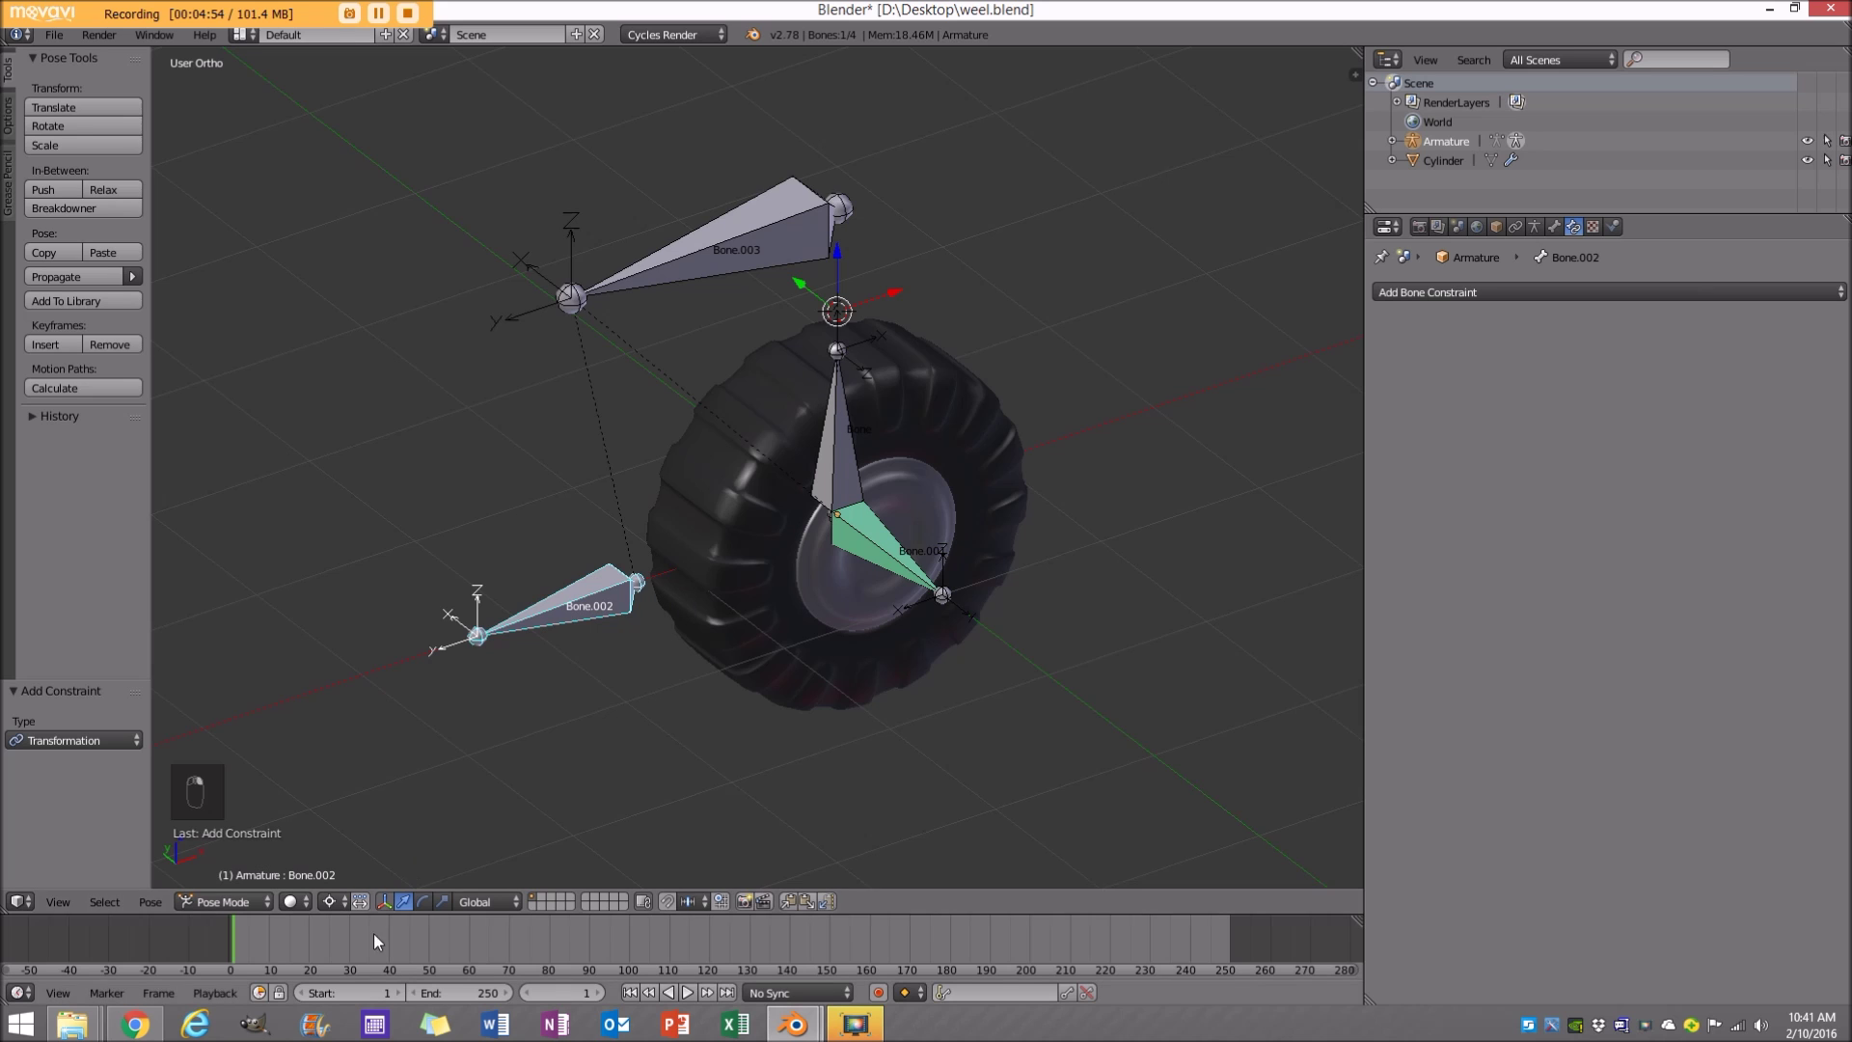
left_click(344, 899)
left_click(362, 813)
Test-move Bone.002 a short distance along the X axis toward the wheel and undo each move.
mouse_move(668, 577)
left_mouse_down()
mouse_move(484, 618)
mouse_move(924, 500)
mouse_move(693, 575)
left_mouse_up()
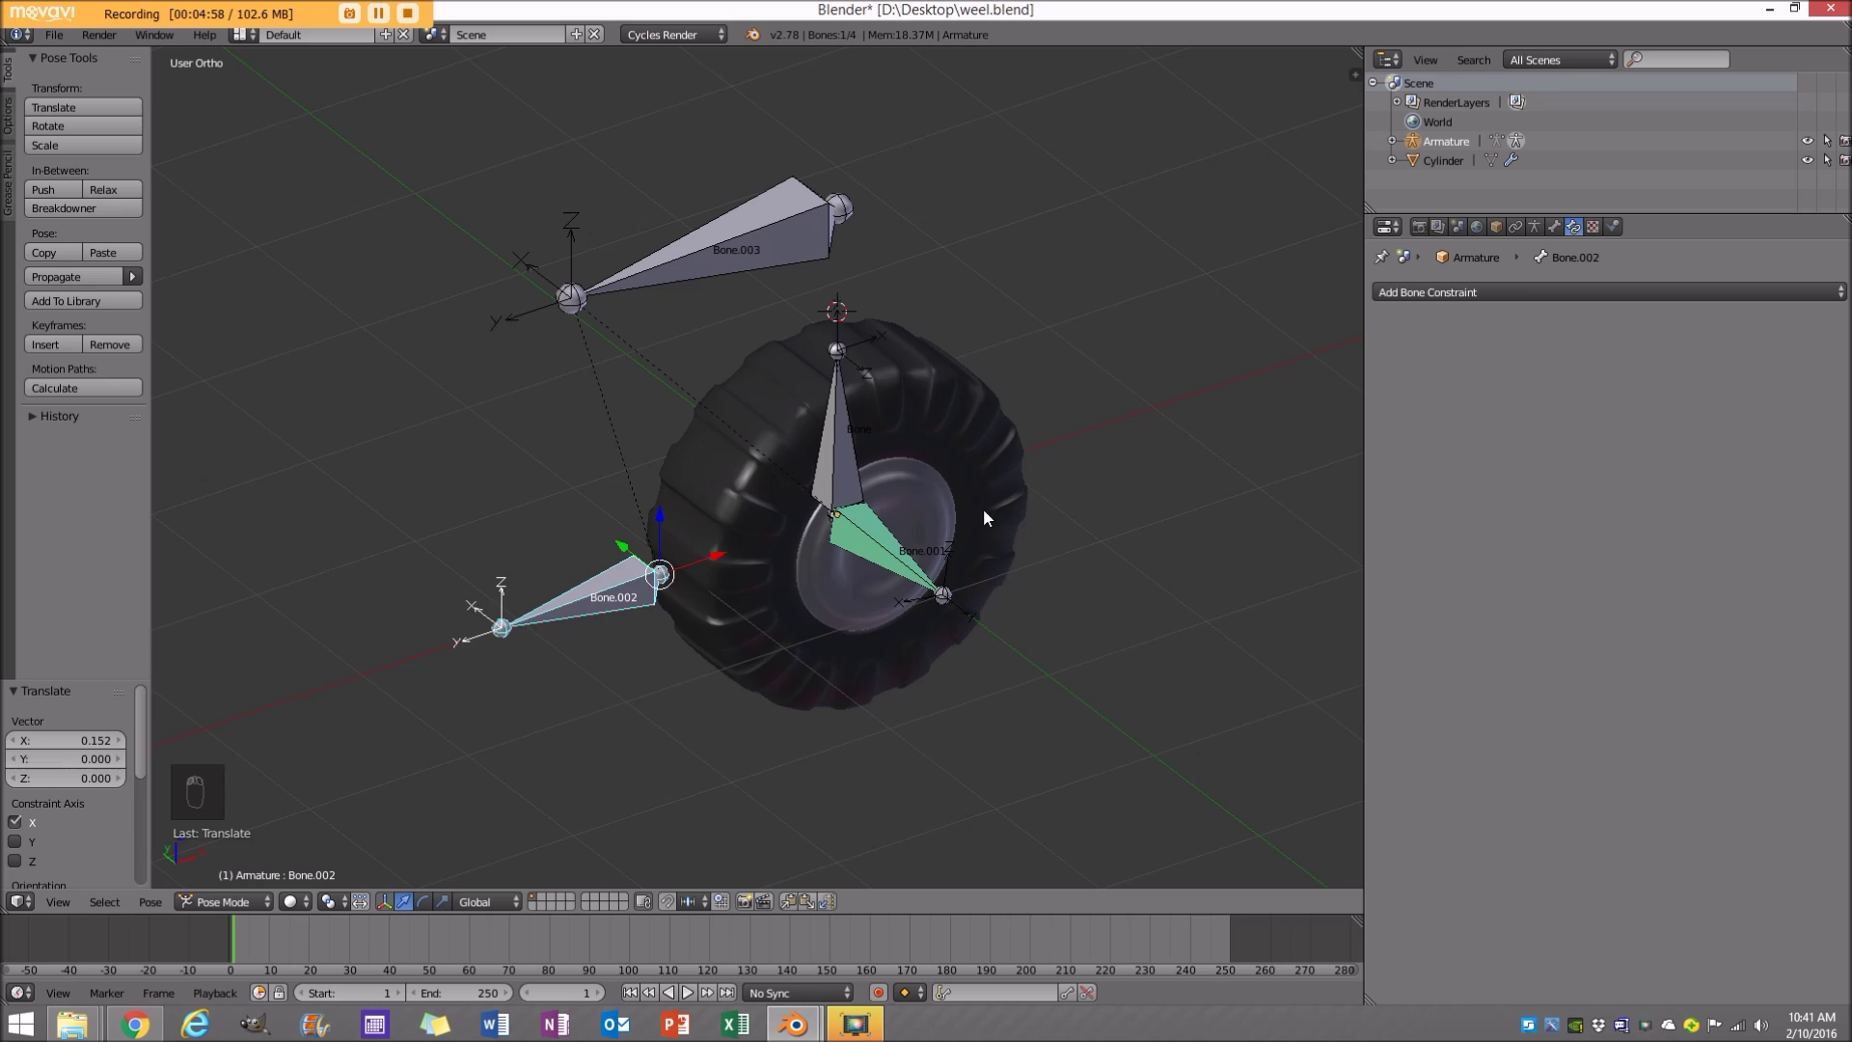
key("ctrl+z")
scroll(668, 573, "down", 2)
mouse_move(715, 542)
left_mouse_down()
mouse_move(541, 569)
mouse_move(737, 554)
left_mouse_up()
key("ctrl+z")
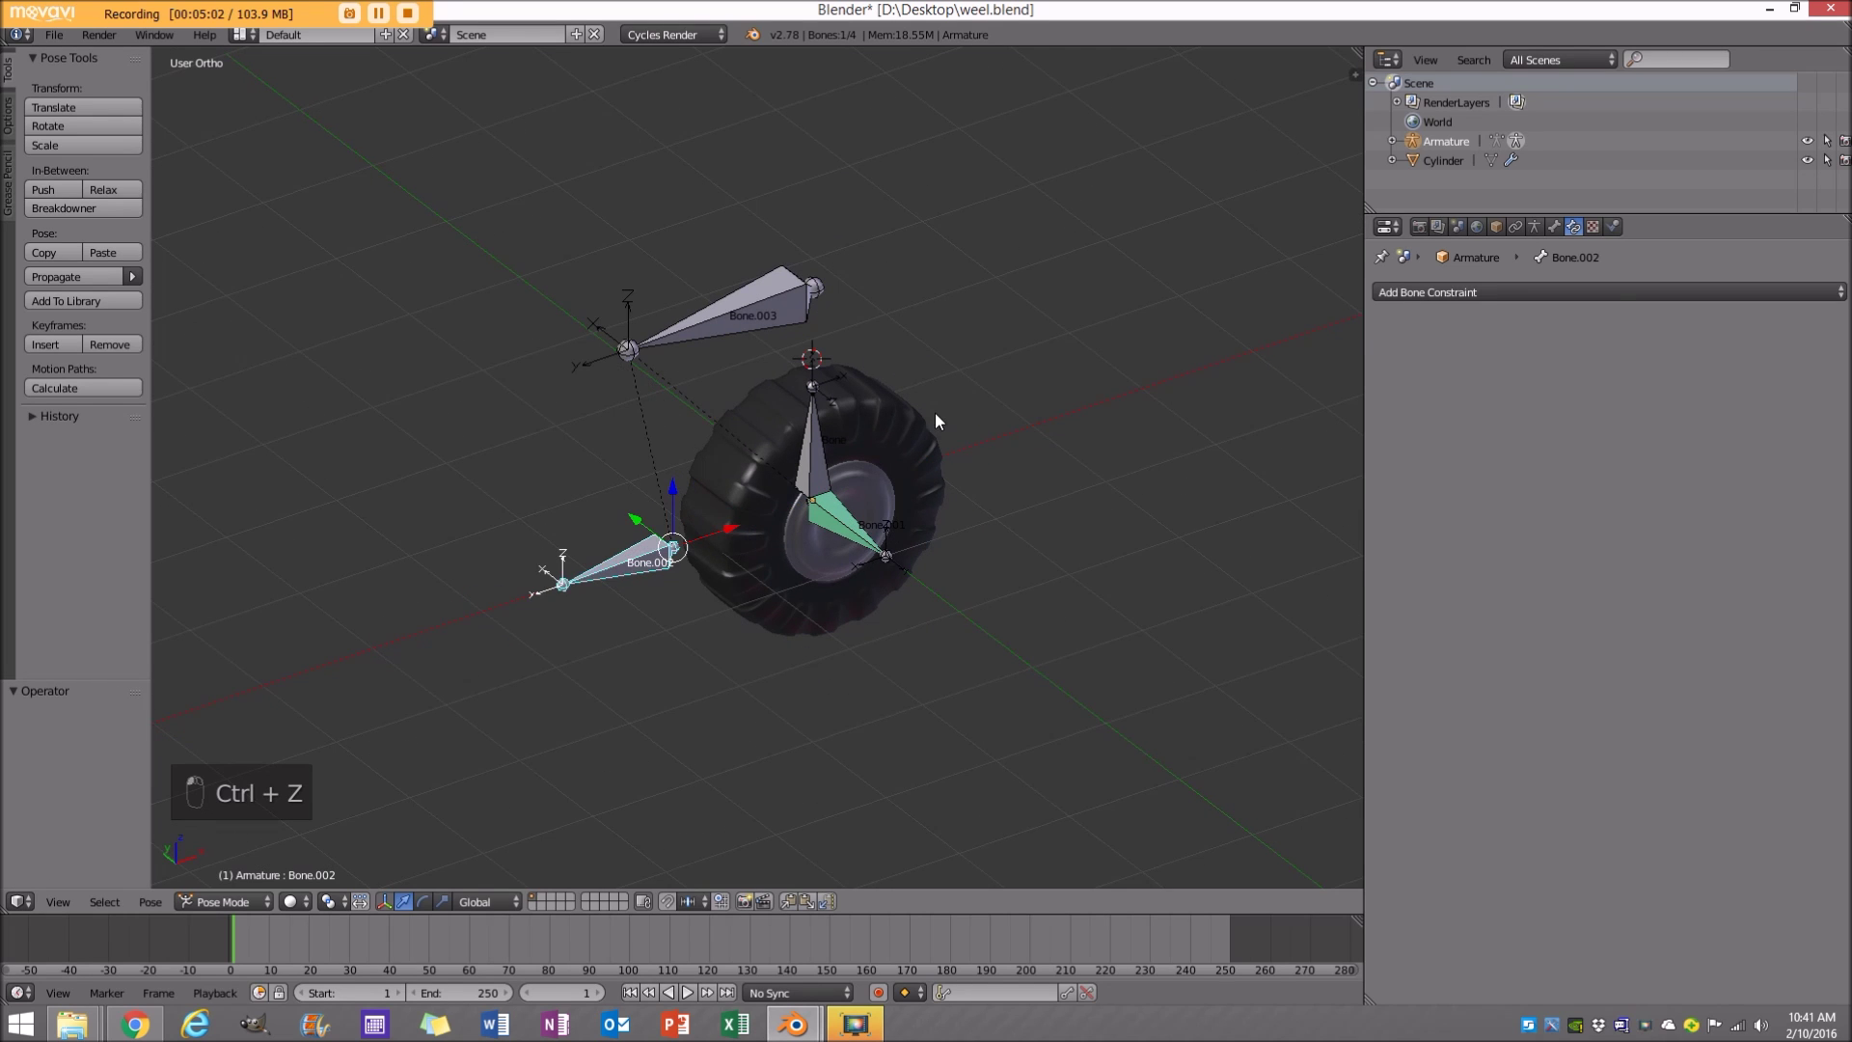
scroll(772, 559, "up", 3)
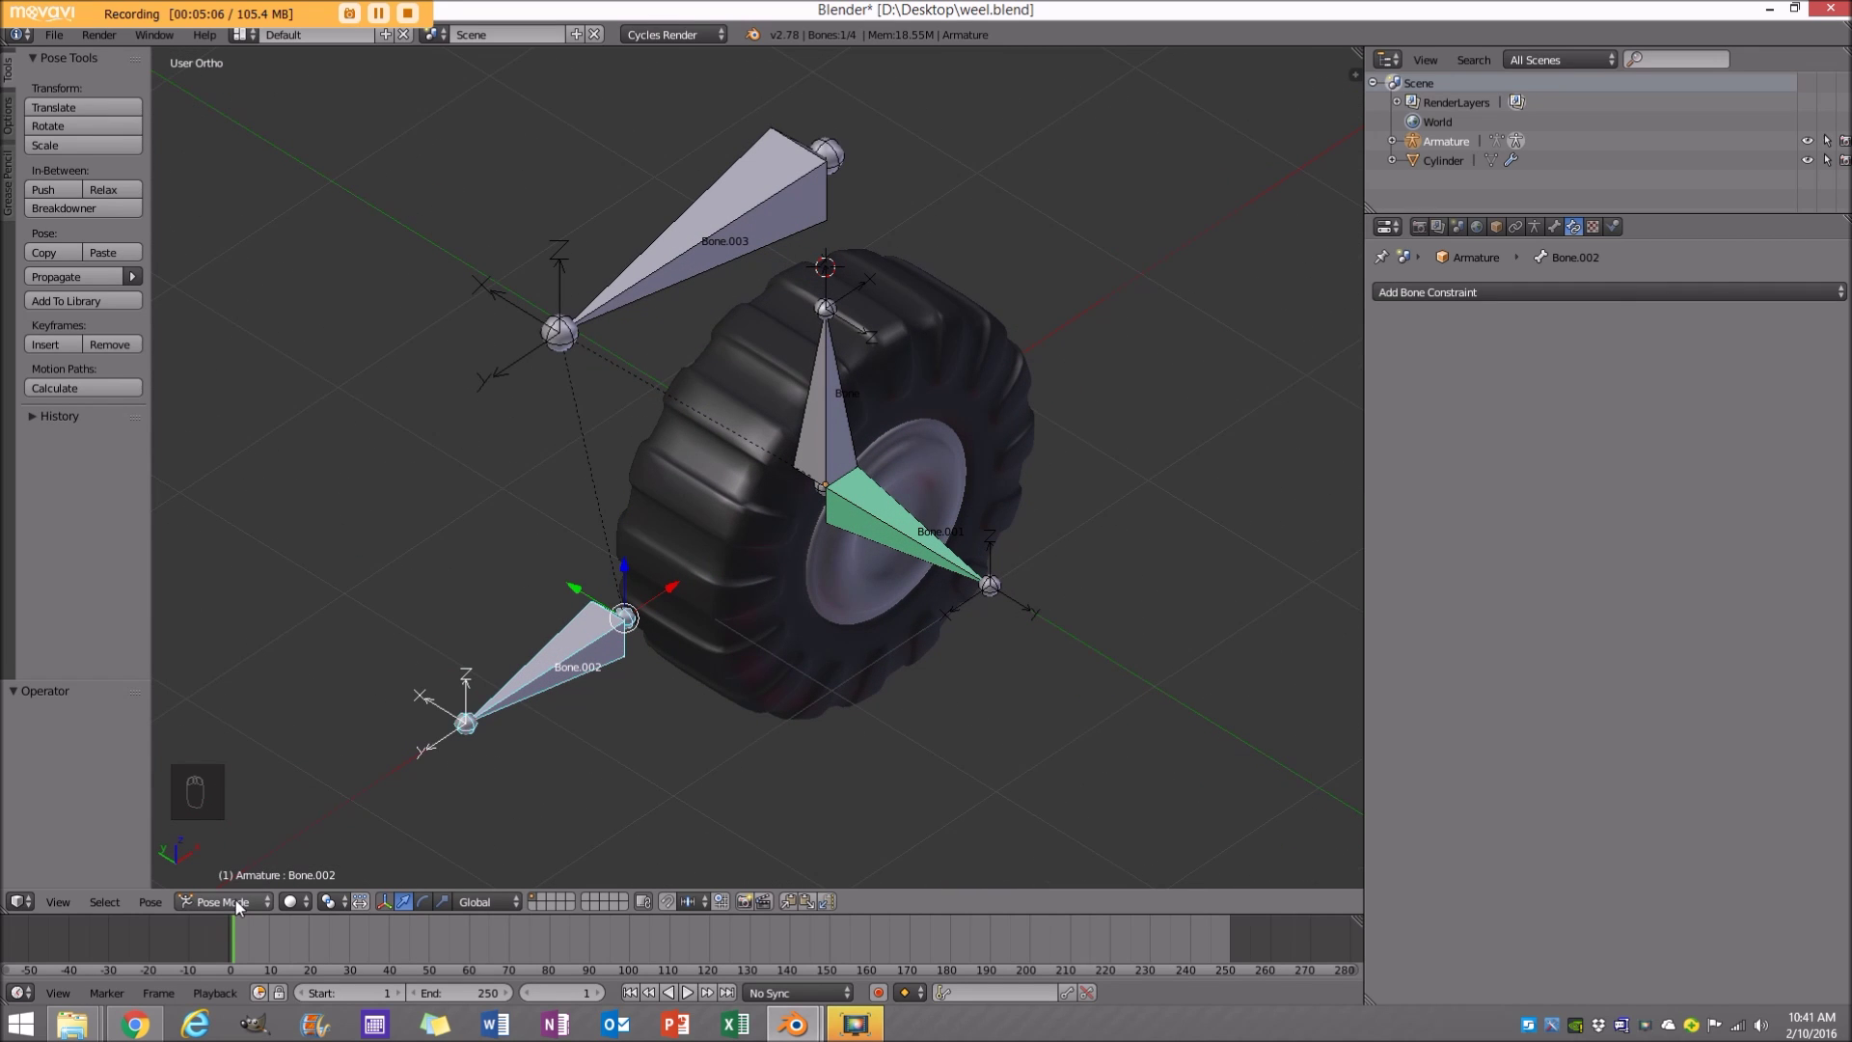
middle_click_drag(913, 490, 910, 510)
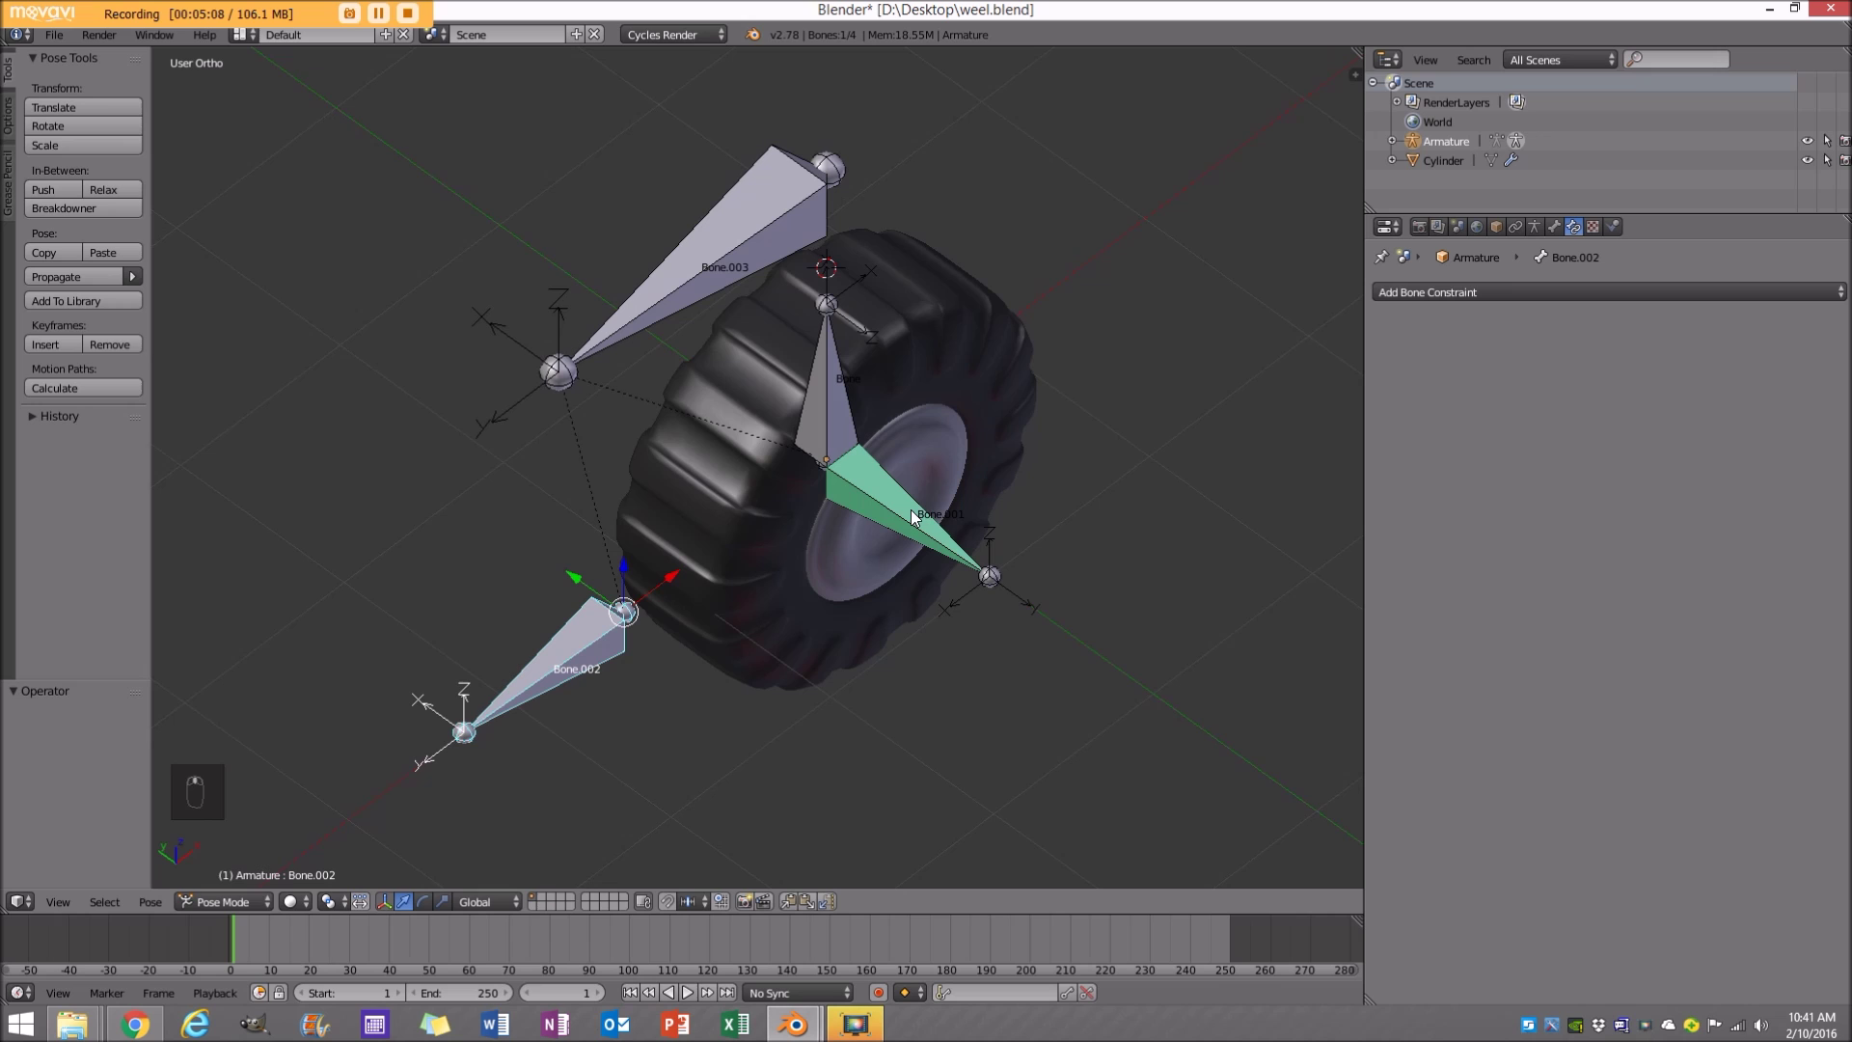
In Object Mode, raise the wheel and armature together about 1.03 units along Z so the tire rests on the ground line.
left_click(241, 901)
left_click(243, 882)
scroll(669, 635, "down", 3)
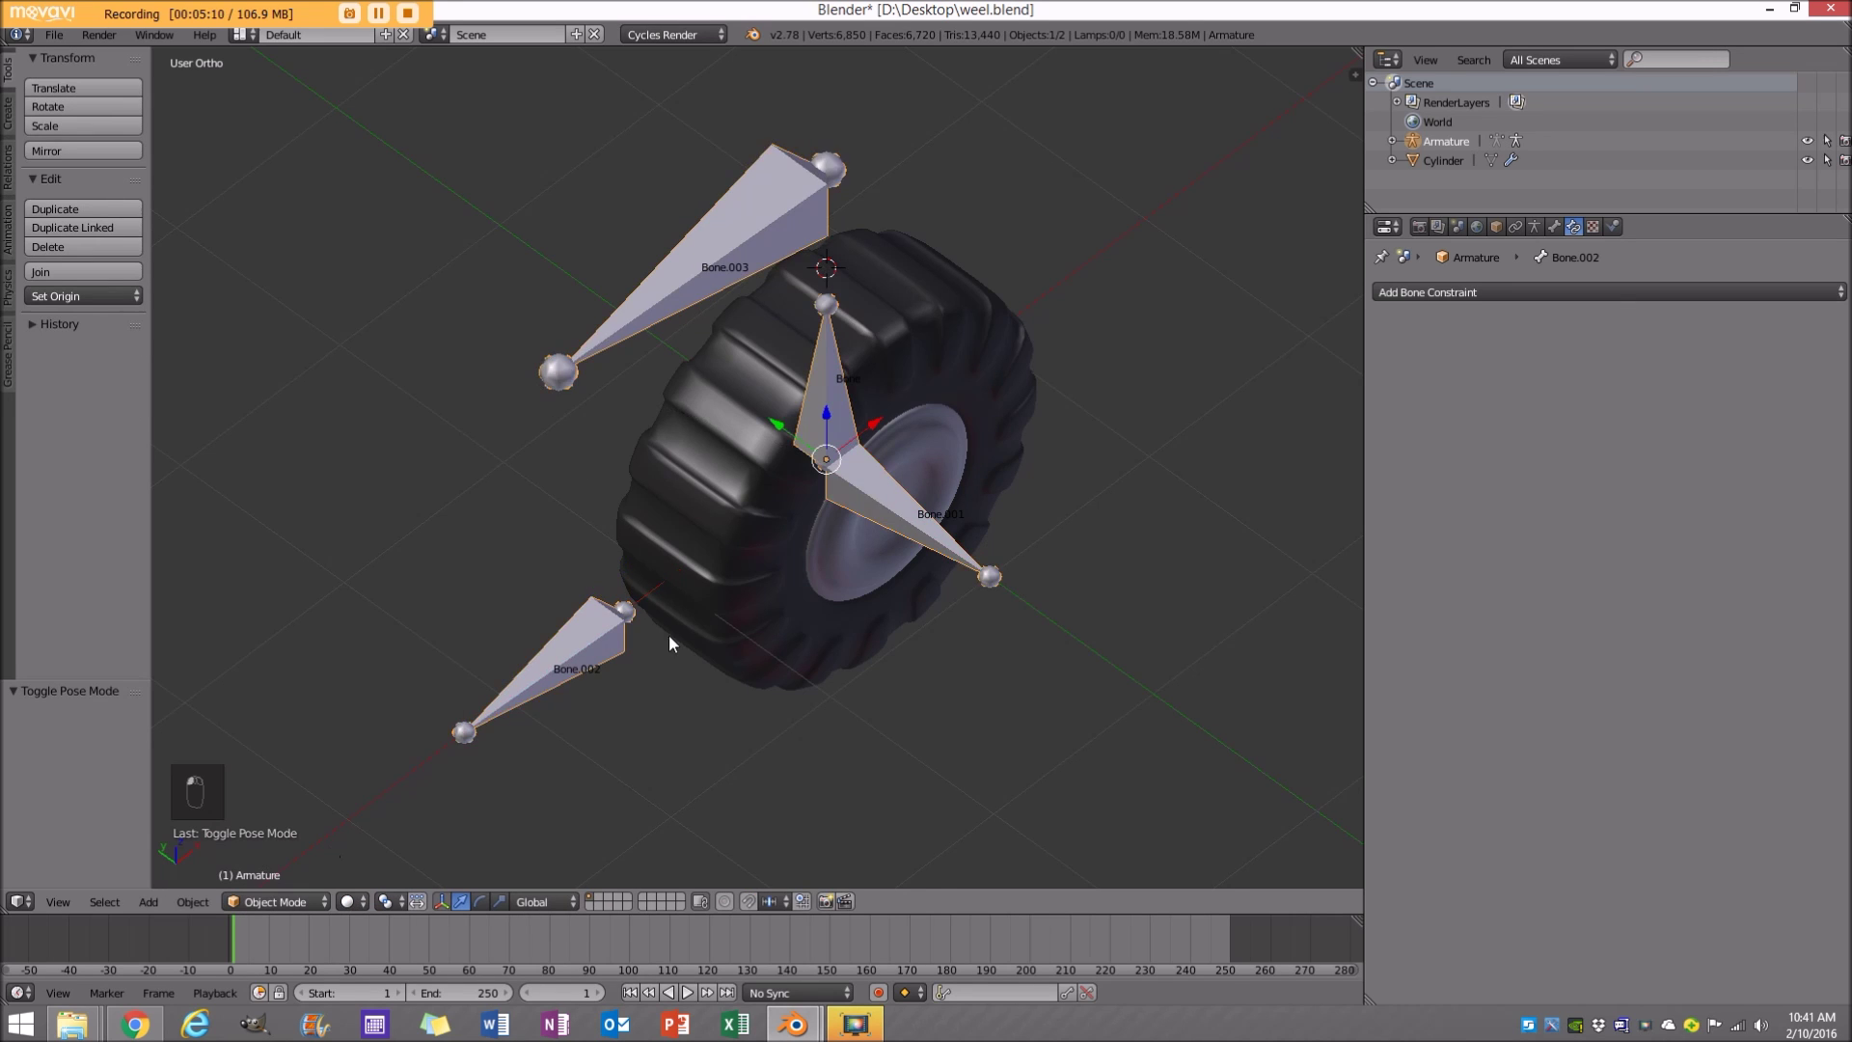
key("a")
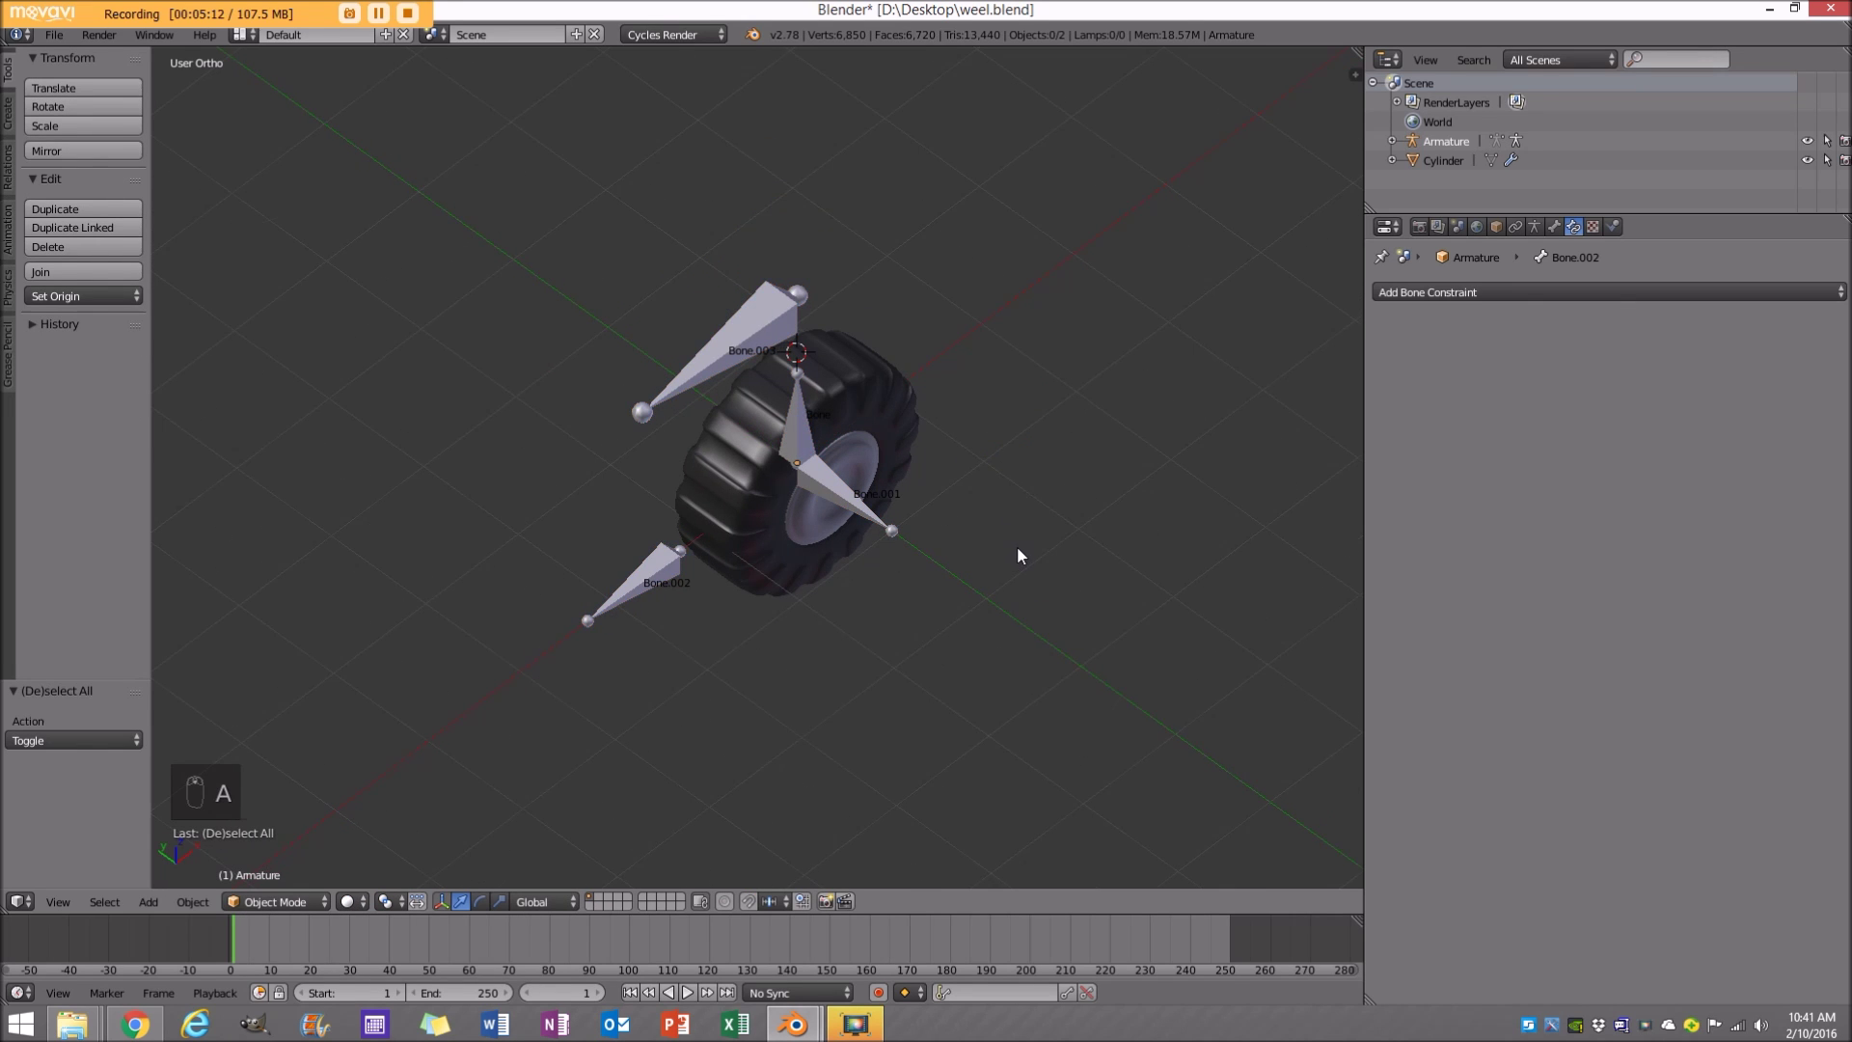
key("KP_5")
key("KP_5")
key("KP_1")
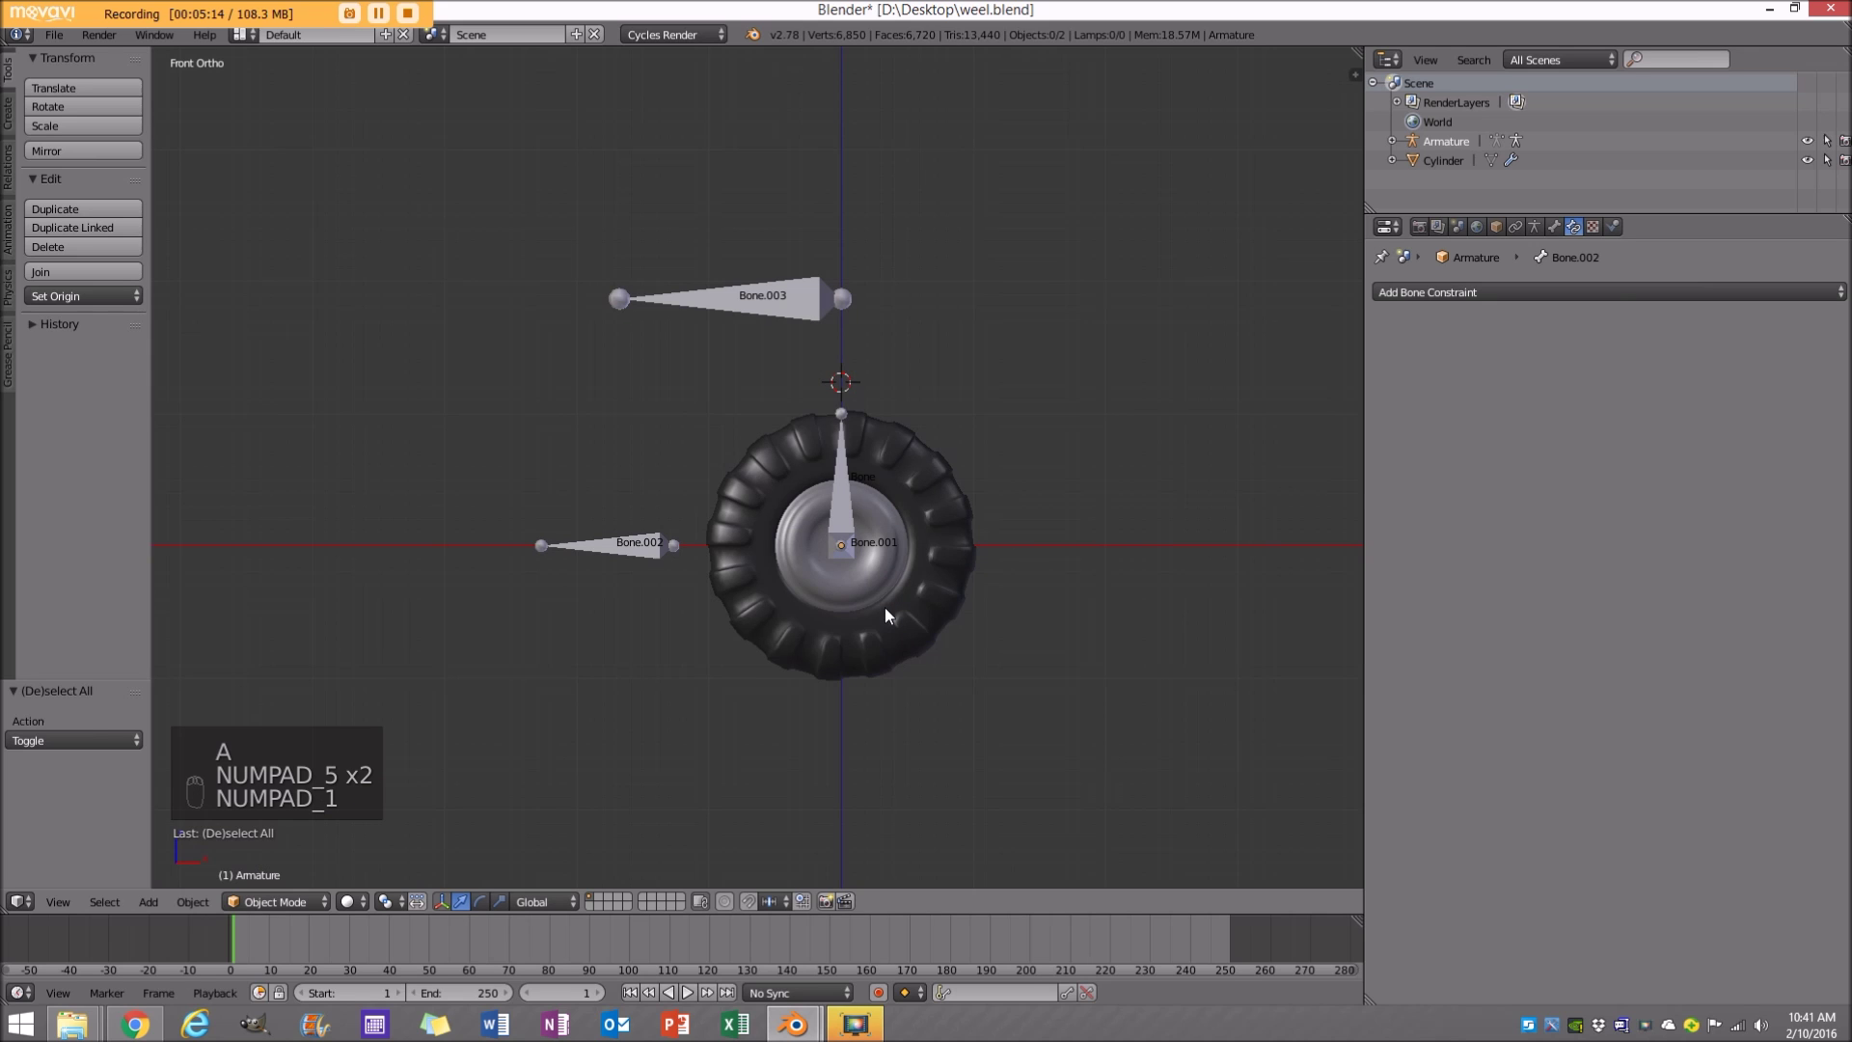
key("a")
scroll(870, 624, "up", 2)
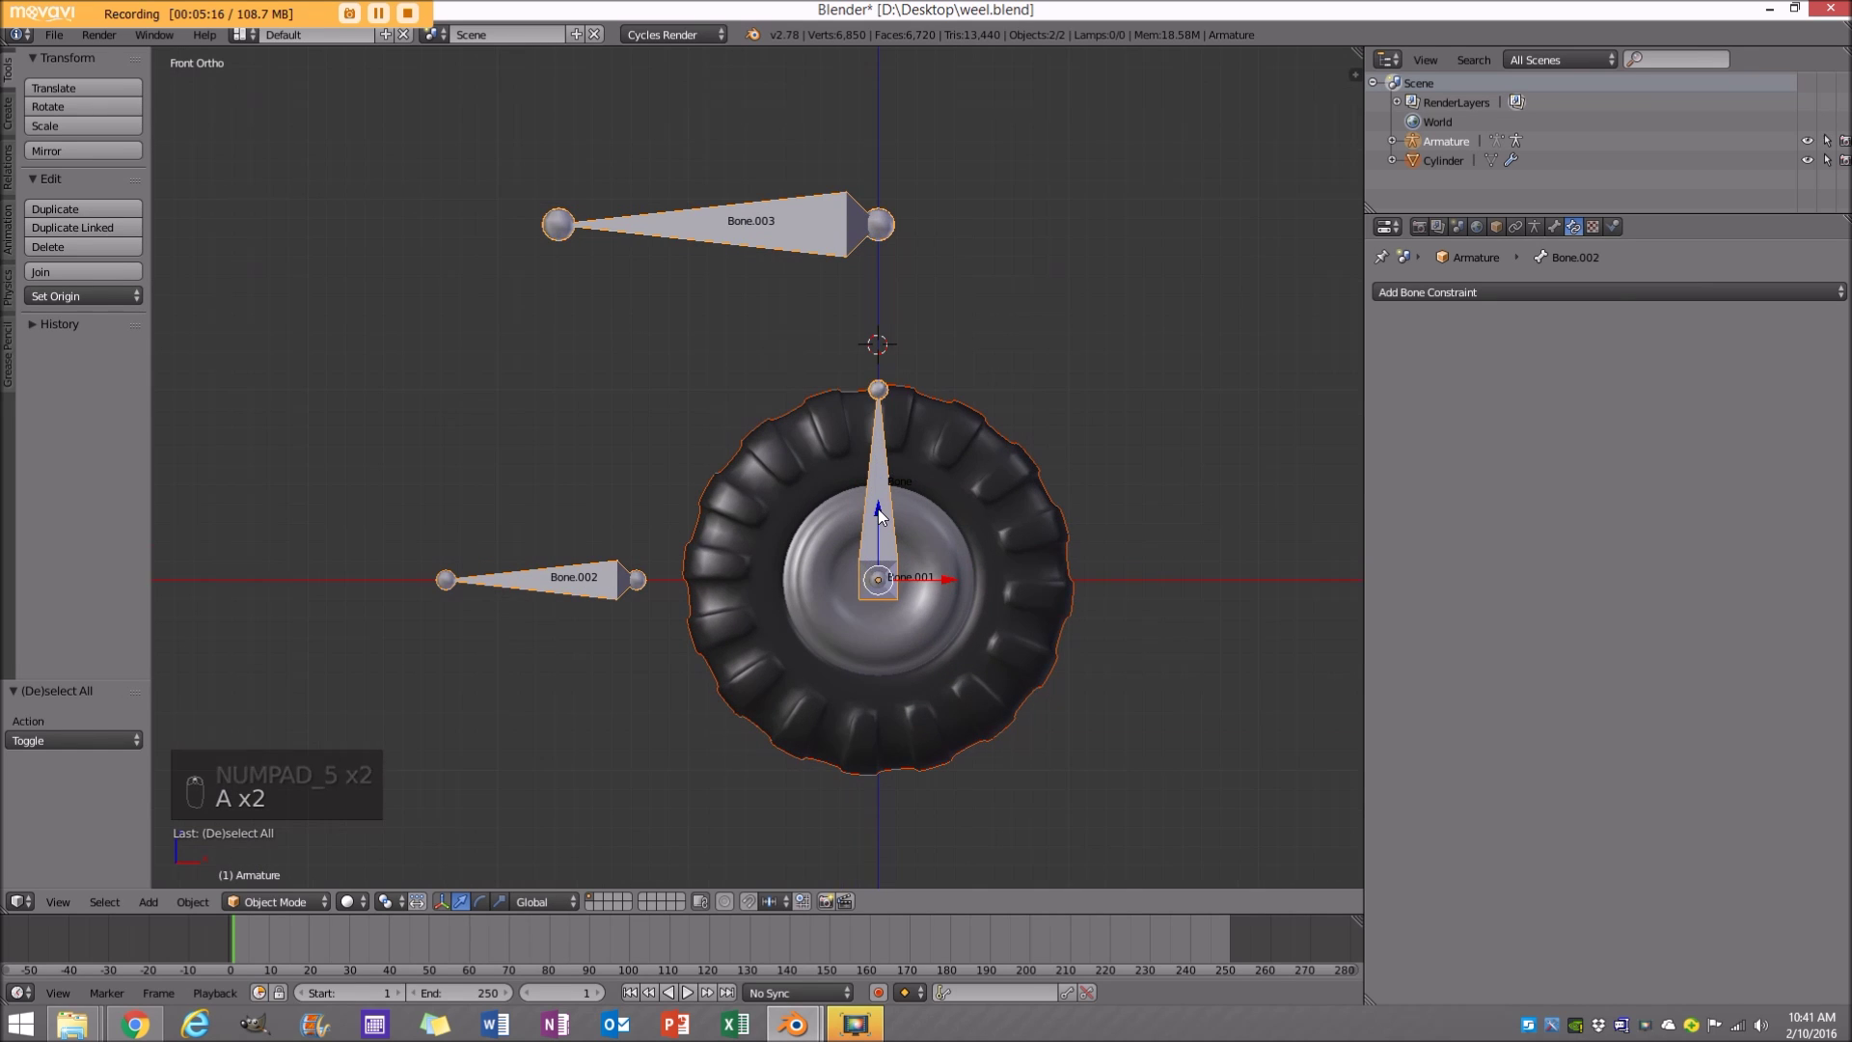
key("g")
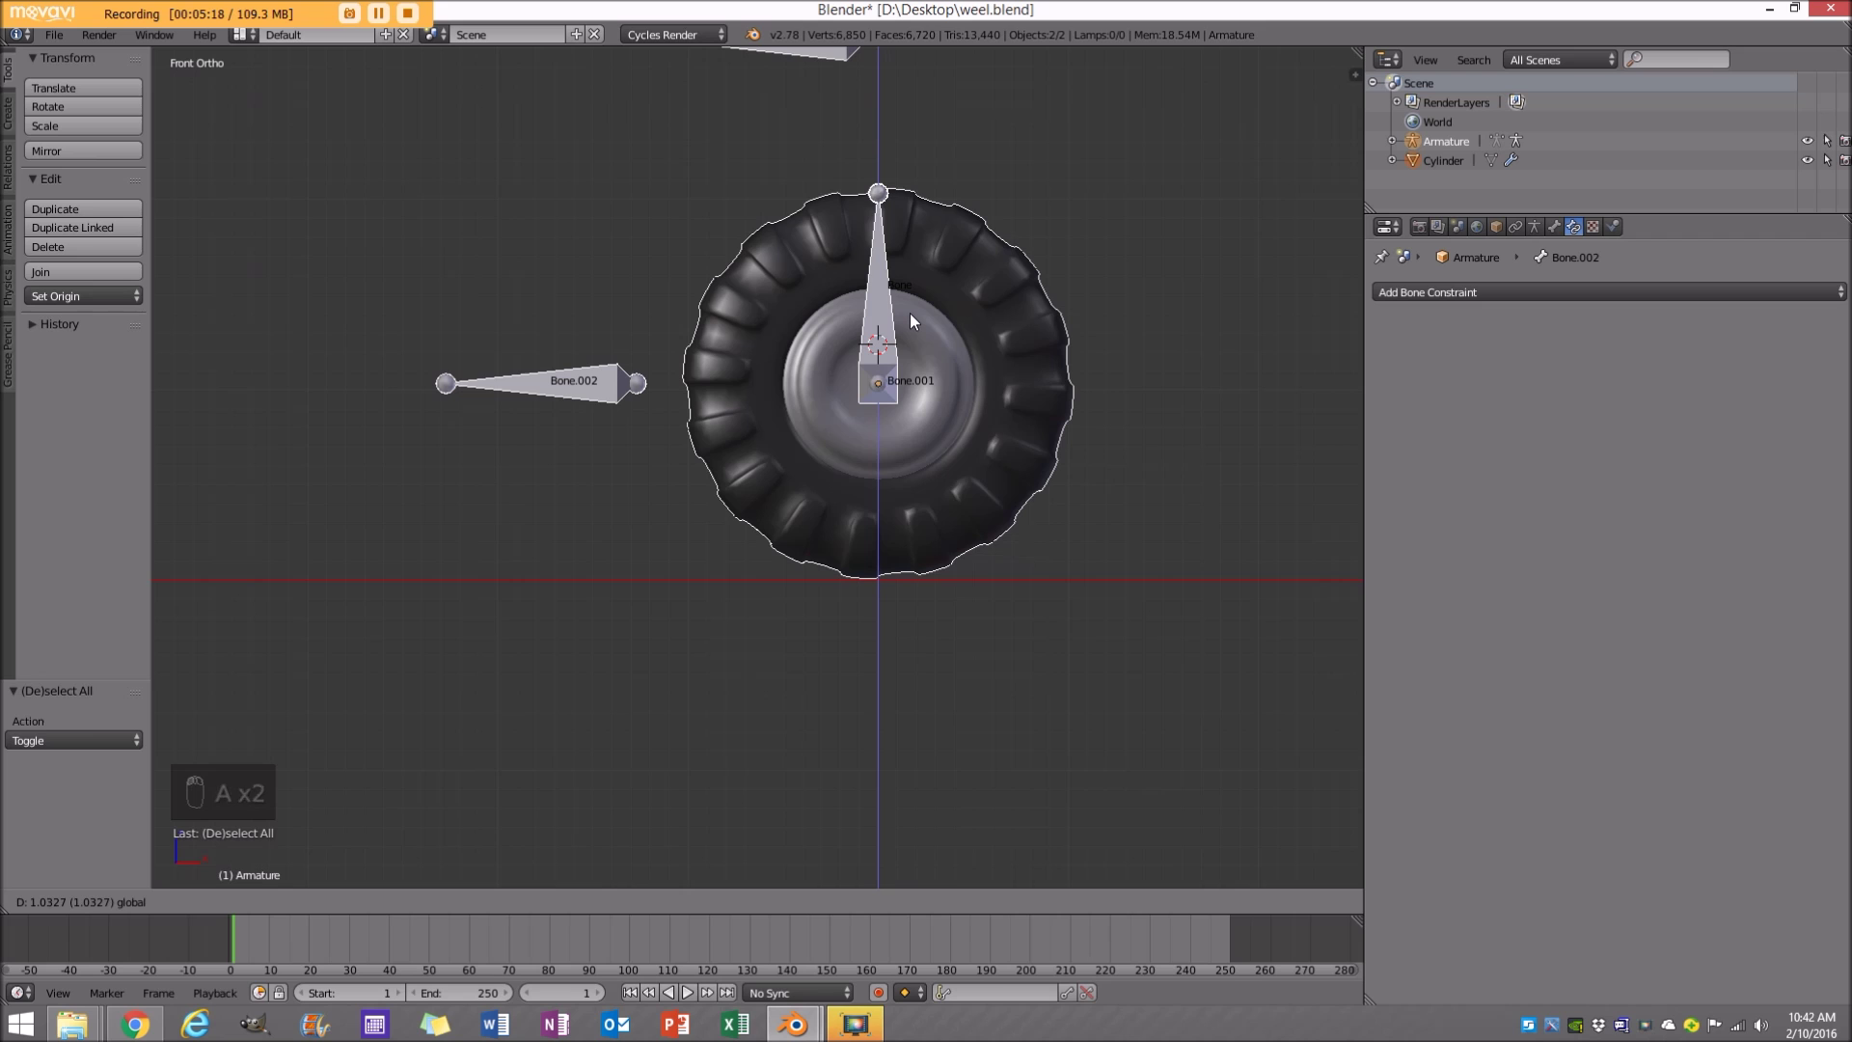
left_click(911, 313)
Deselect everything, snap the 3D cursor to the world center and add a mesh plane there as the ground.
middle_click_drag(910, 314, 863, 481)
scroll(1052, 418, "down", 5)
key("a")
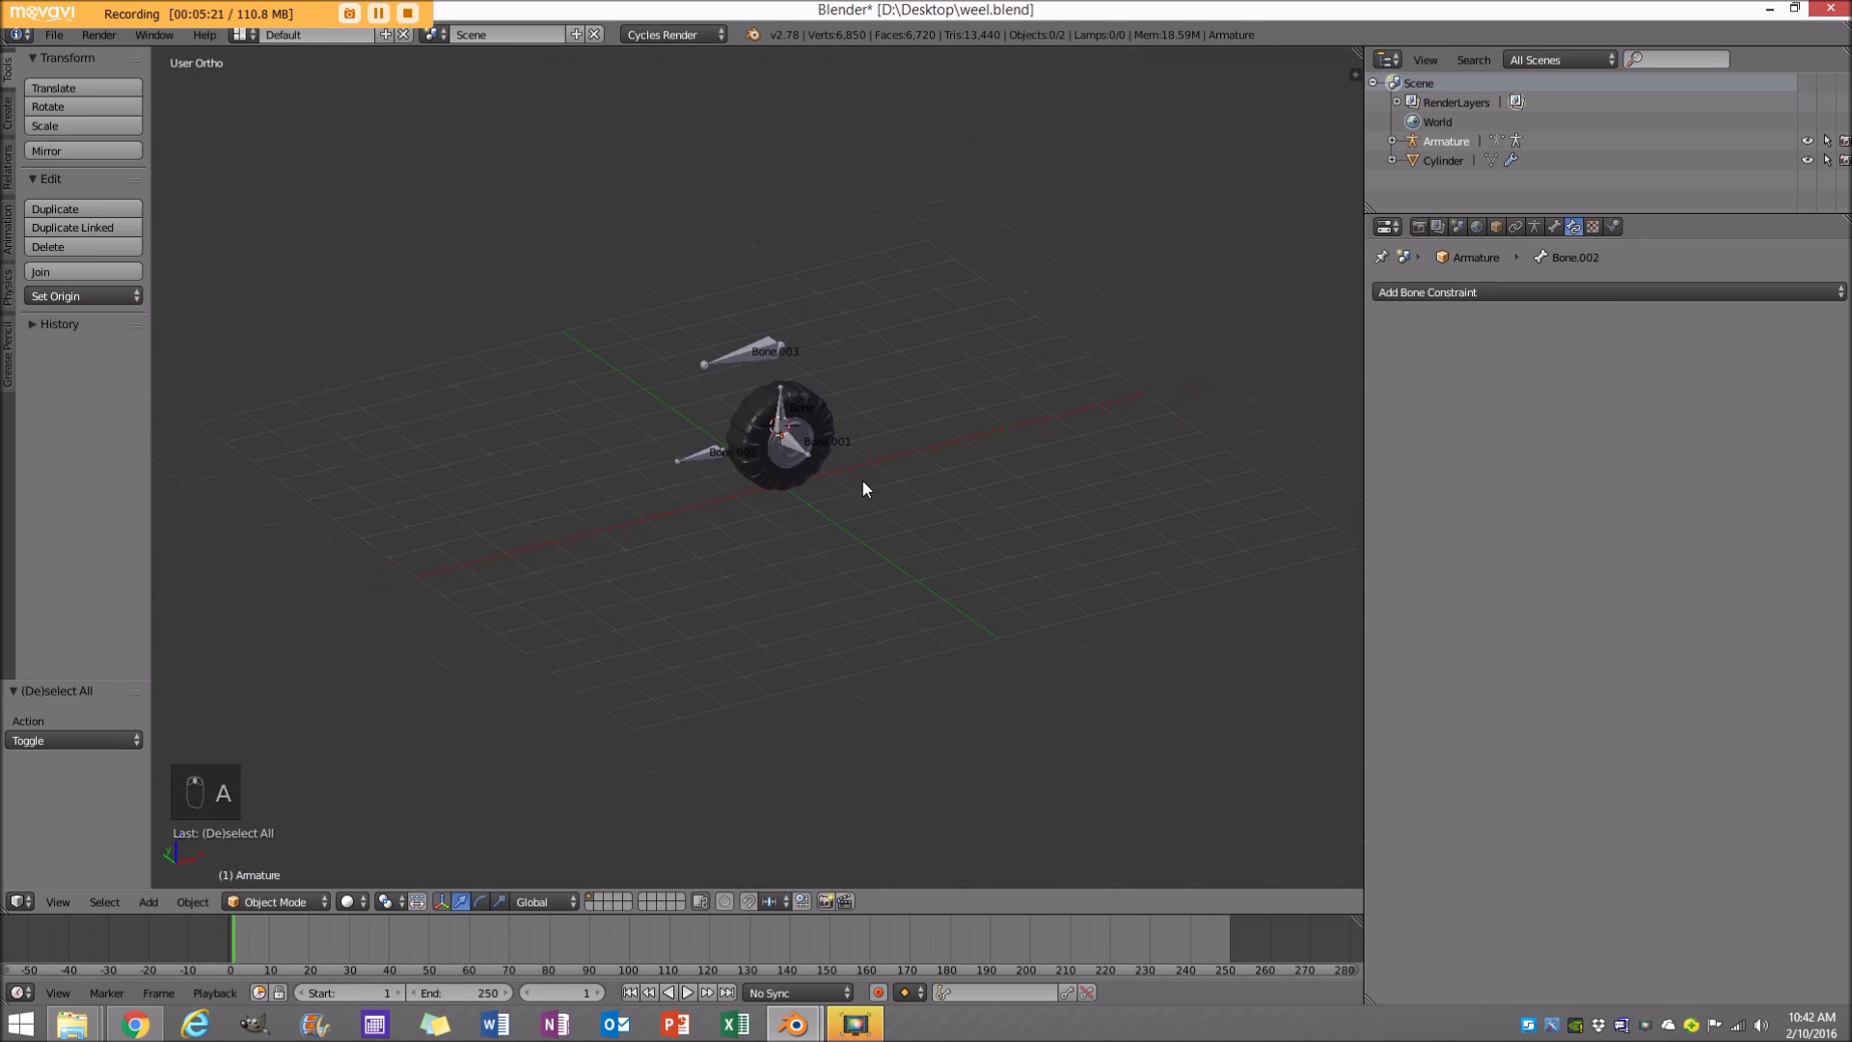
left_click(145, 903)
key("shift+s")
left_click(803, 650)
left_click(148, 901)
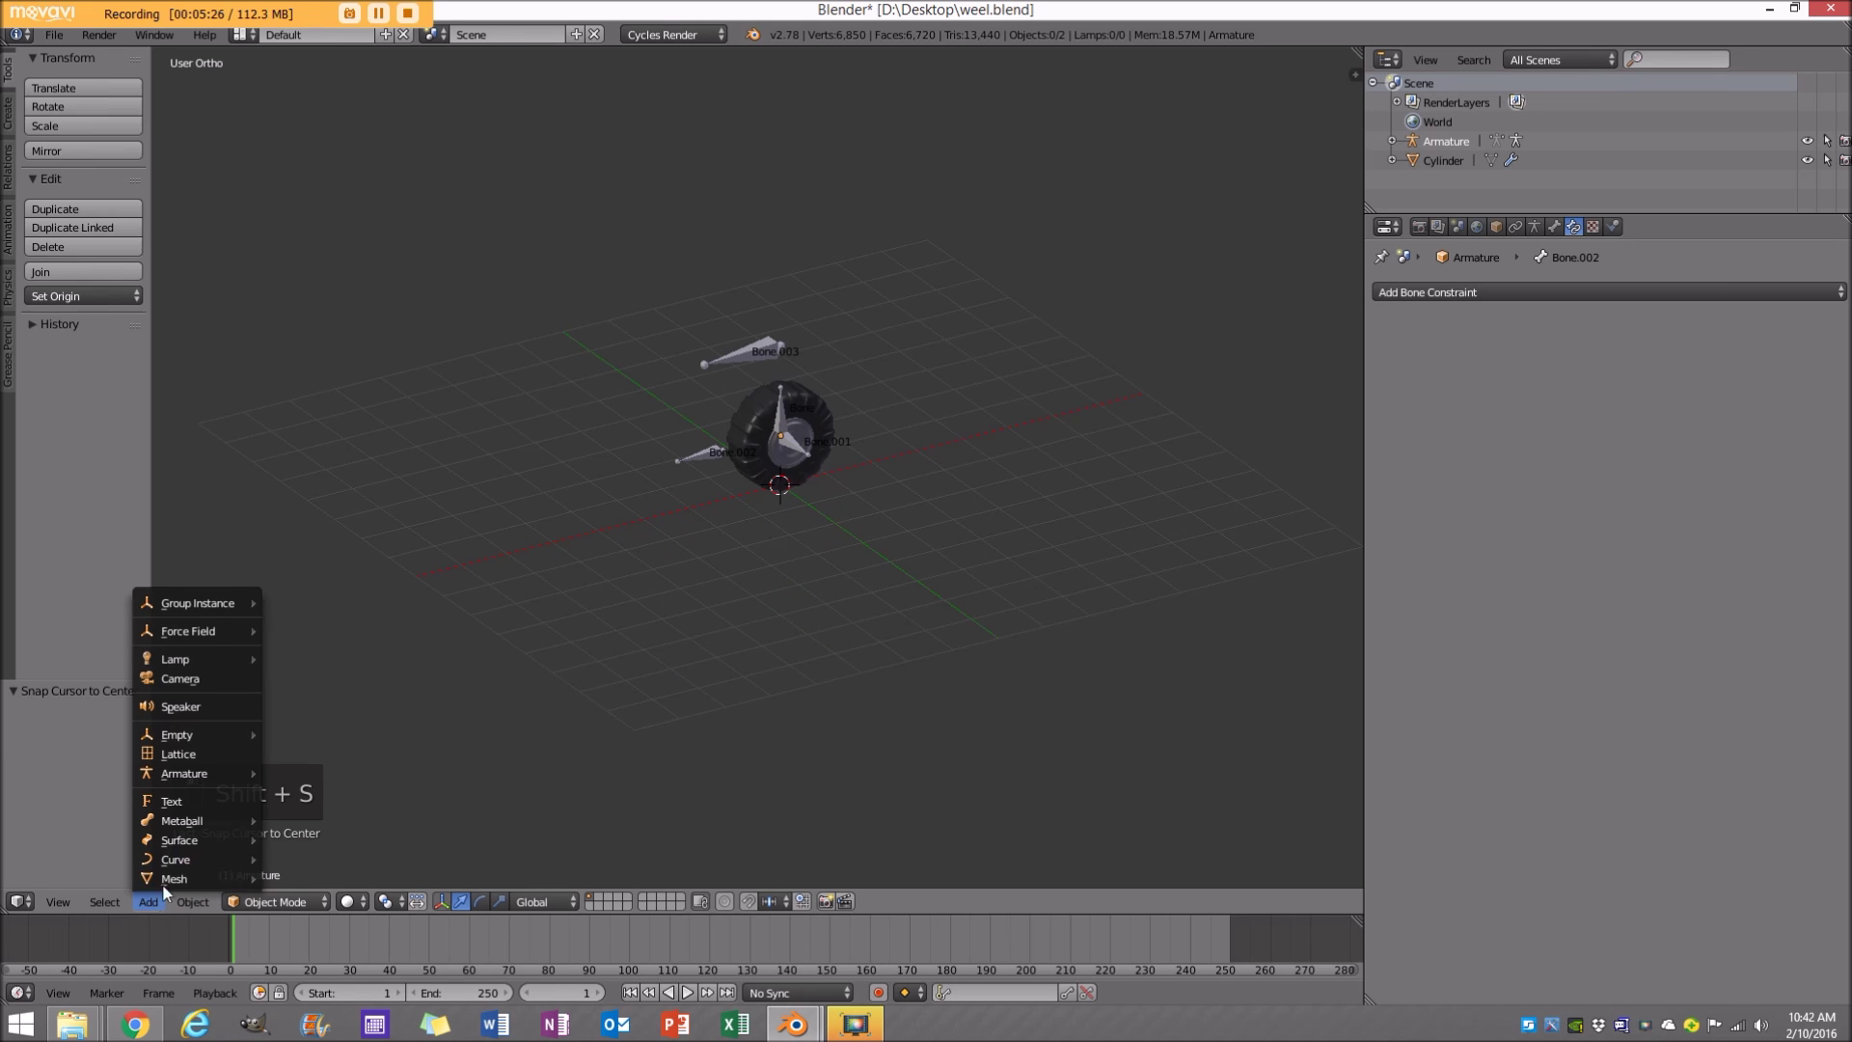
mouse_move(186, 872)
left_click(344, 700)
Stretch the ground plane along the X axis to a scale of about 8.
key("x")
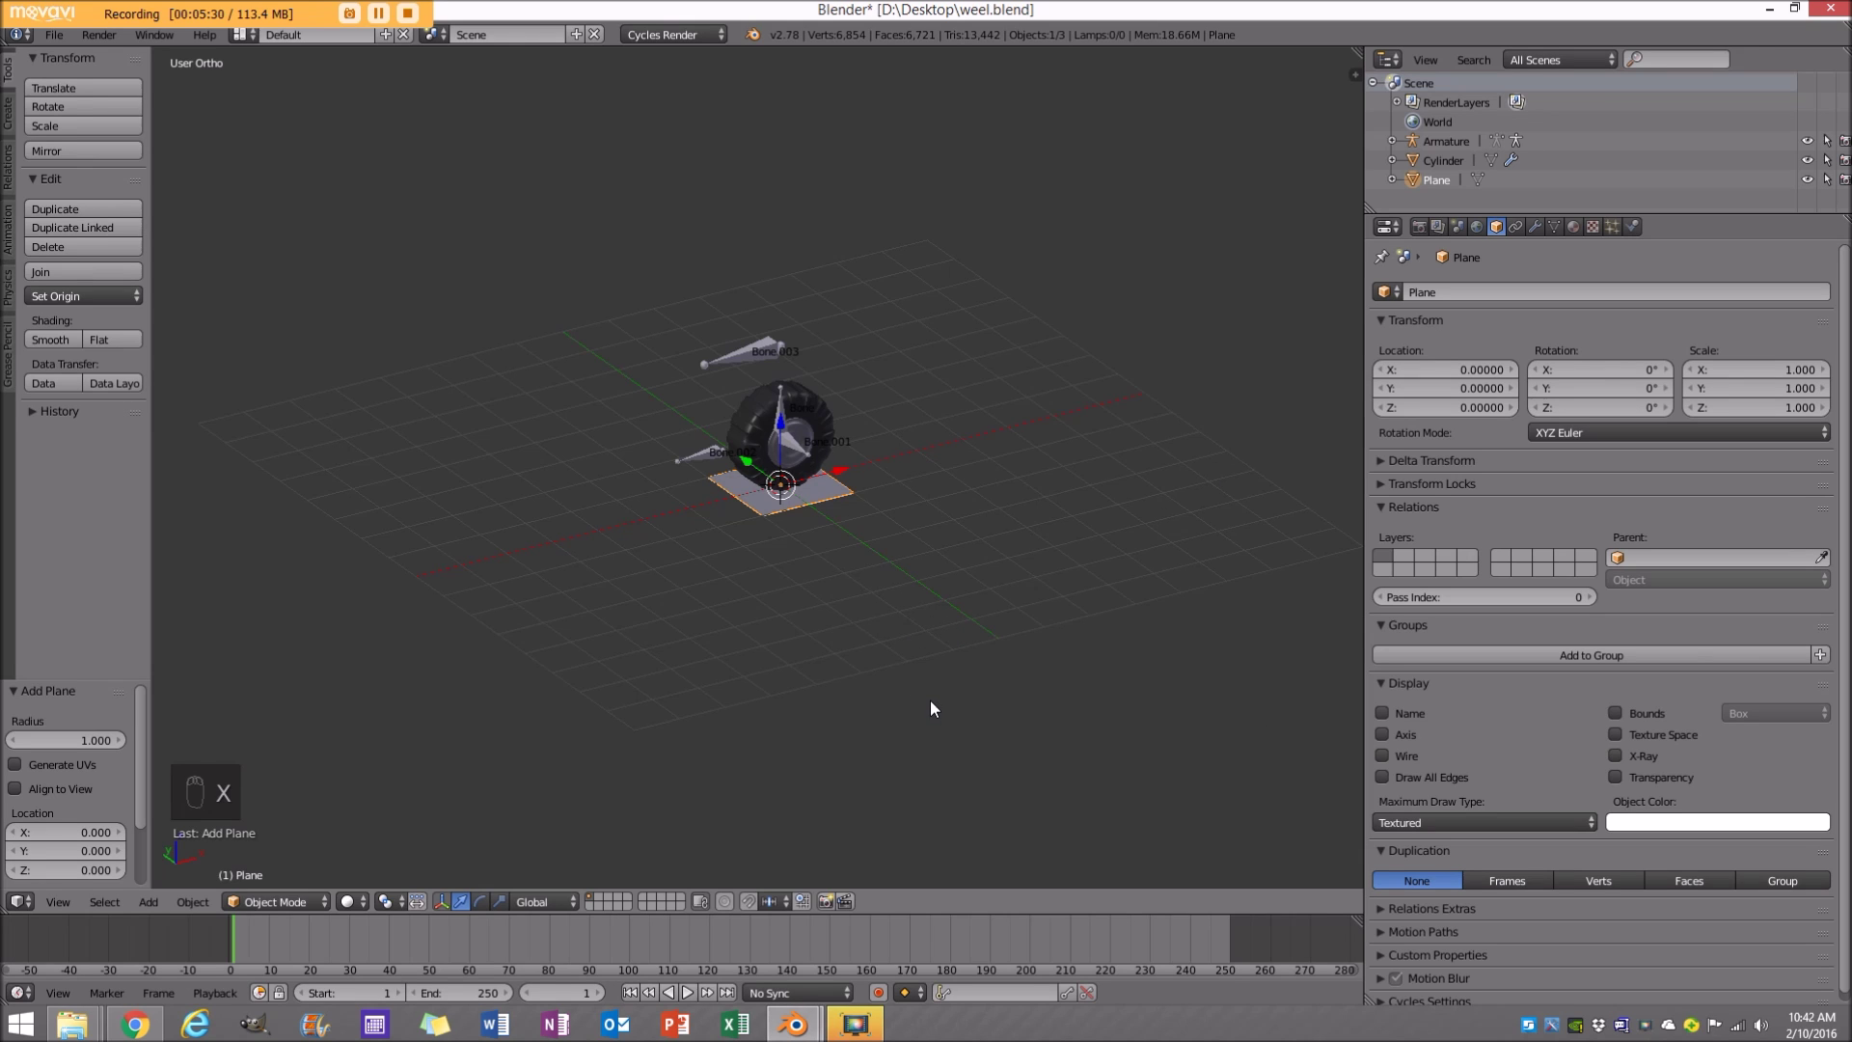
key("s")
key("x")
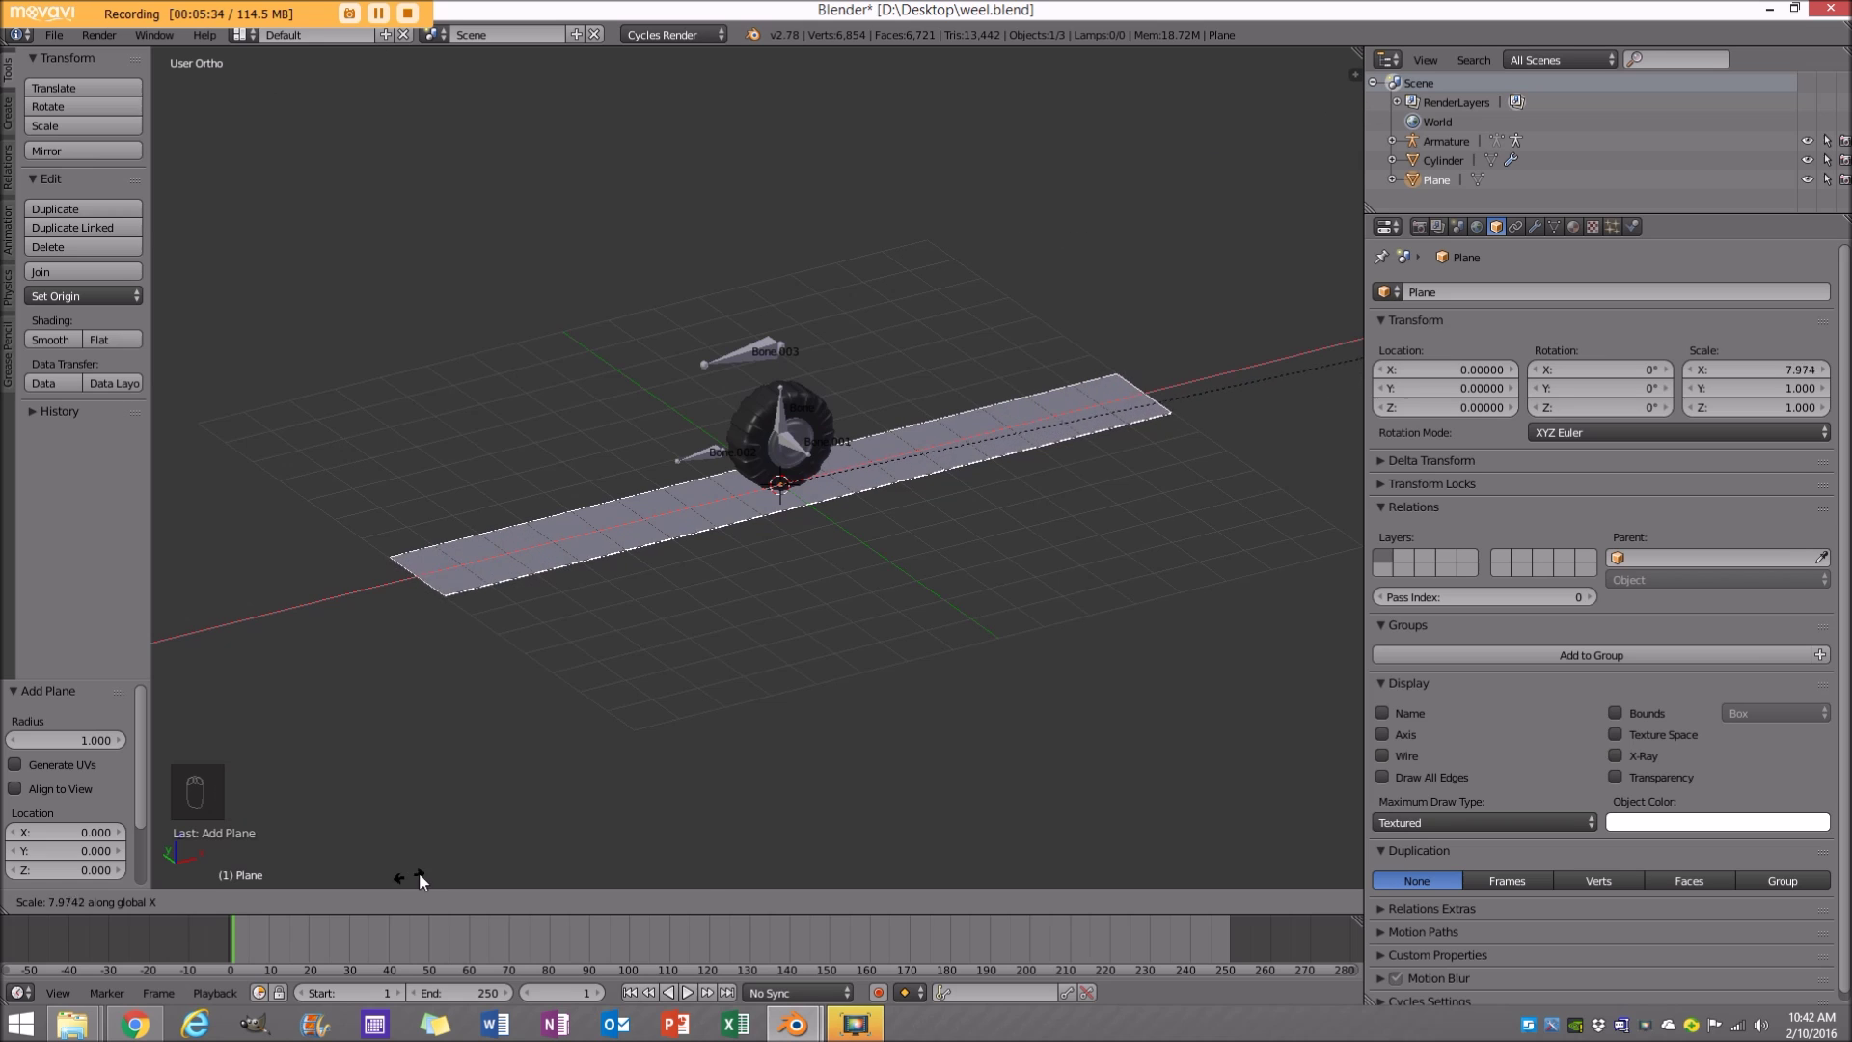
left_click(415, 872)
middle_click_drag(888, 868, 924, 270)
scroll(940, 396, "down", 3)
middle_click_drag(940, 395, 986, 372)
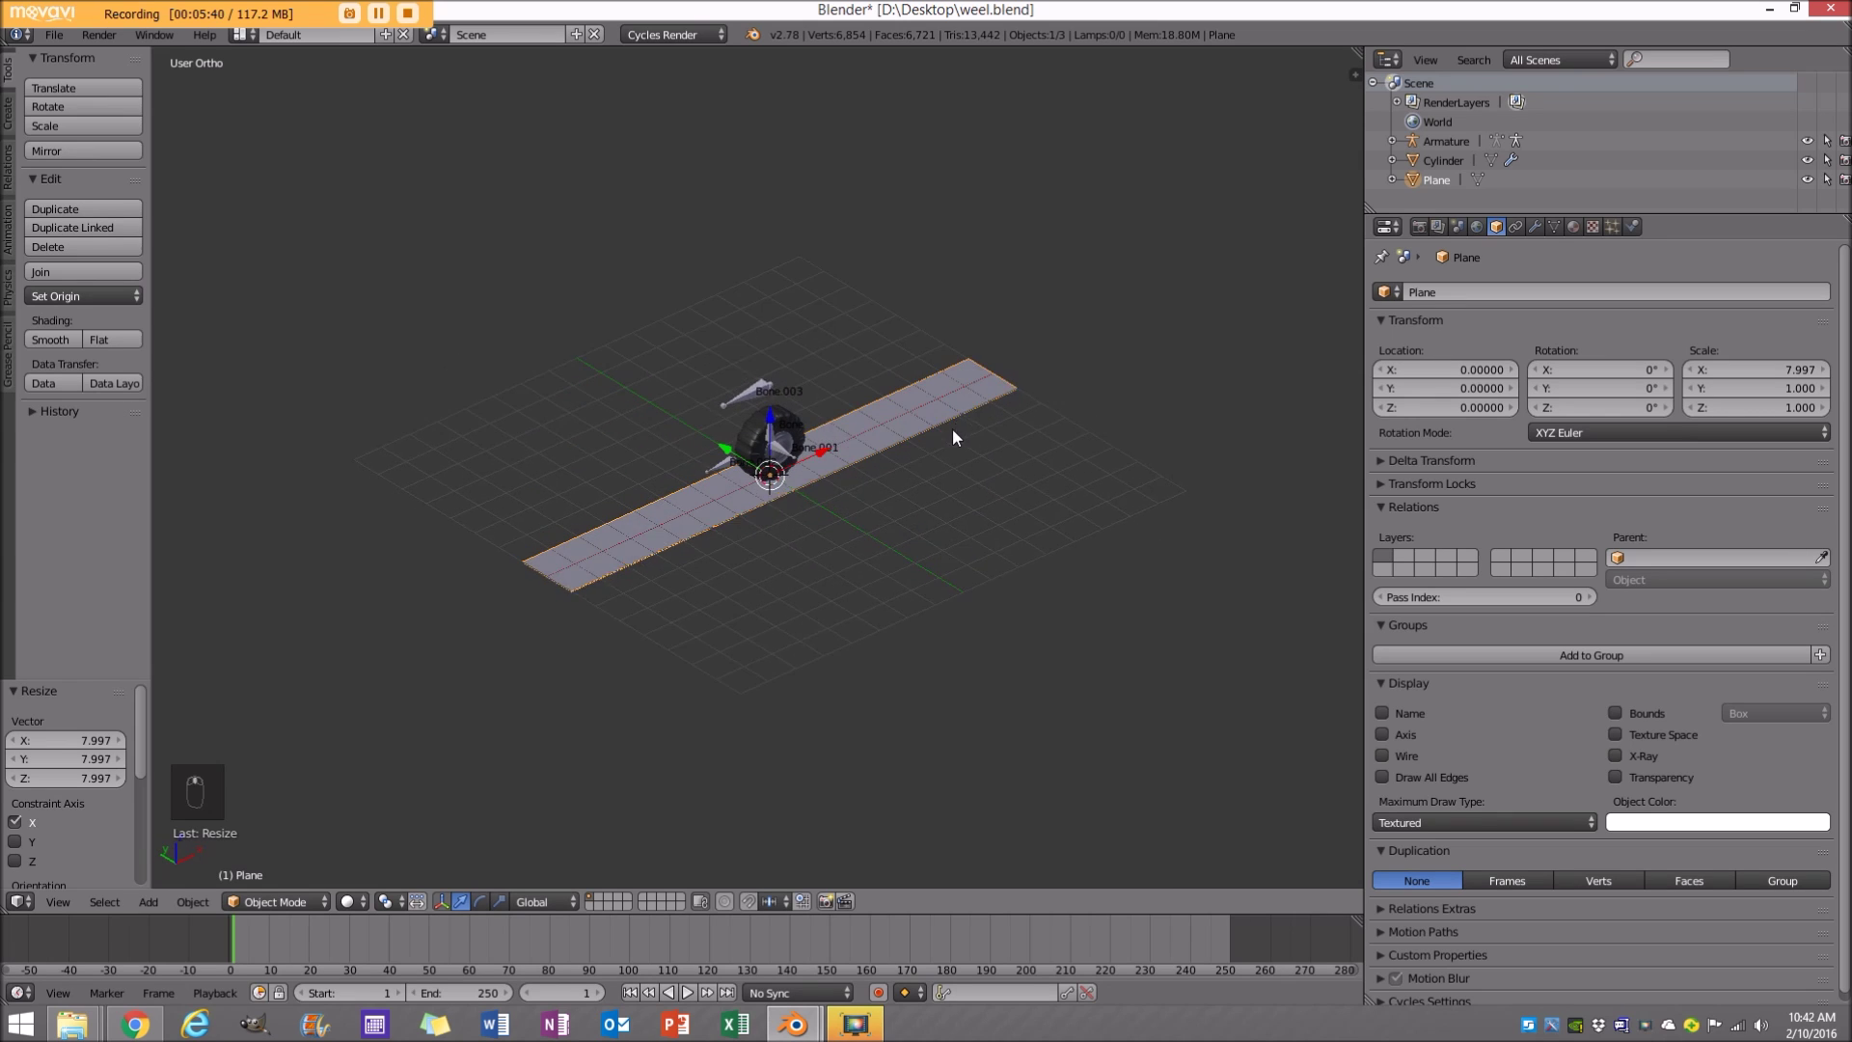
Select the wheel and armature and move them about 8.2 units along X to the far end of the ground plane.
scroll(952, 428, "up", 2)
key("a")
right_click(779, 413)
scroll(828, 411, "up", 2)
middle_click_drag(828, 411, 797, 386)
right_click(764, 307, "shift")
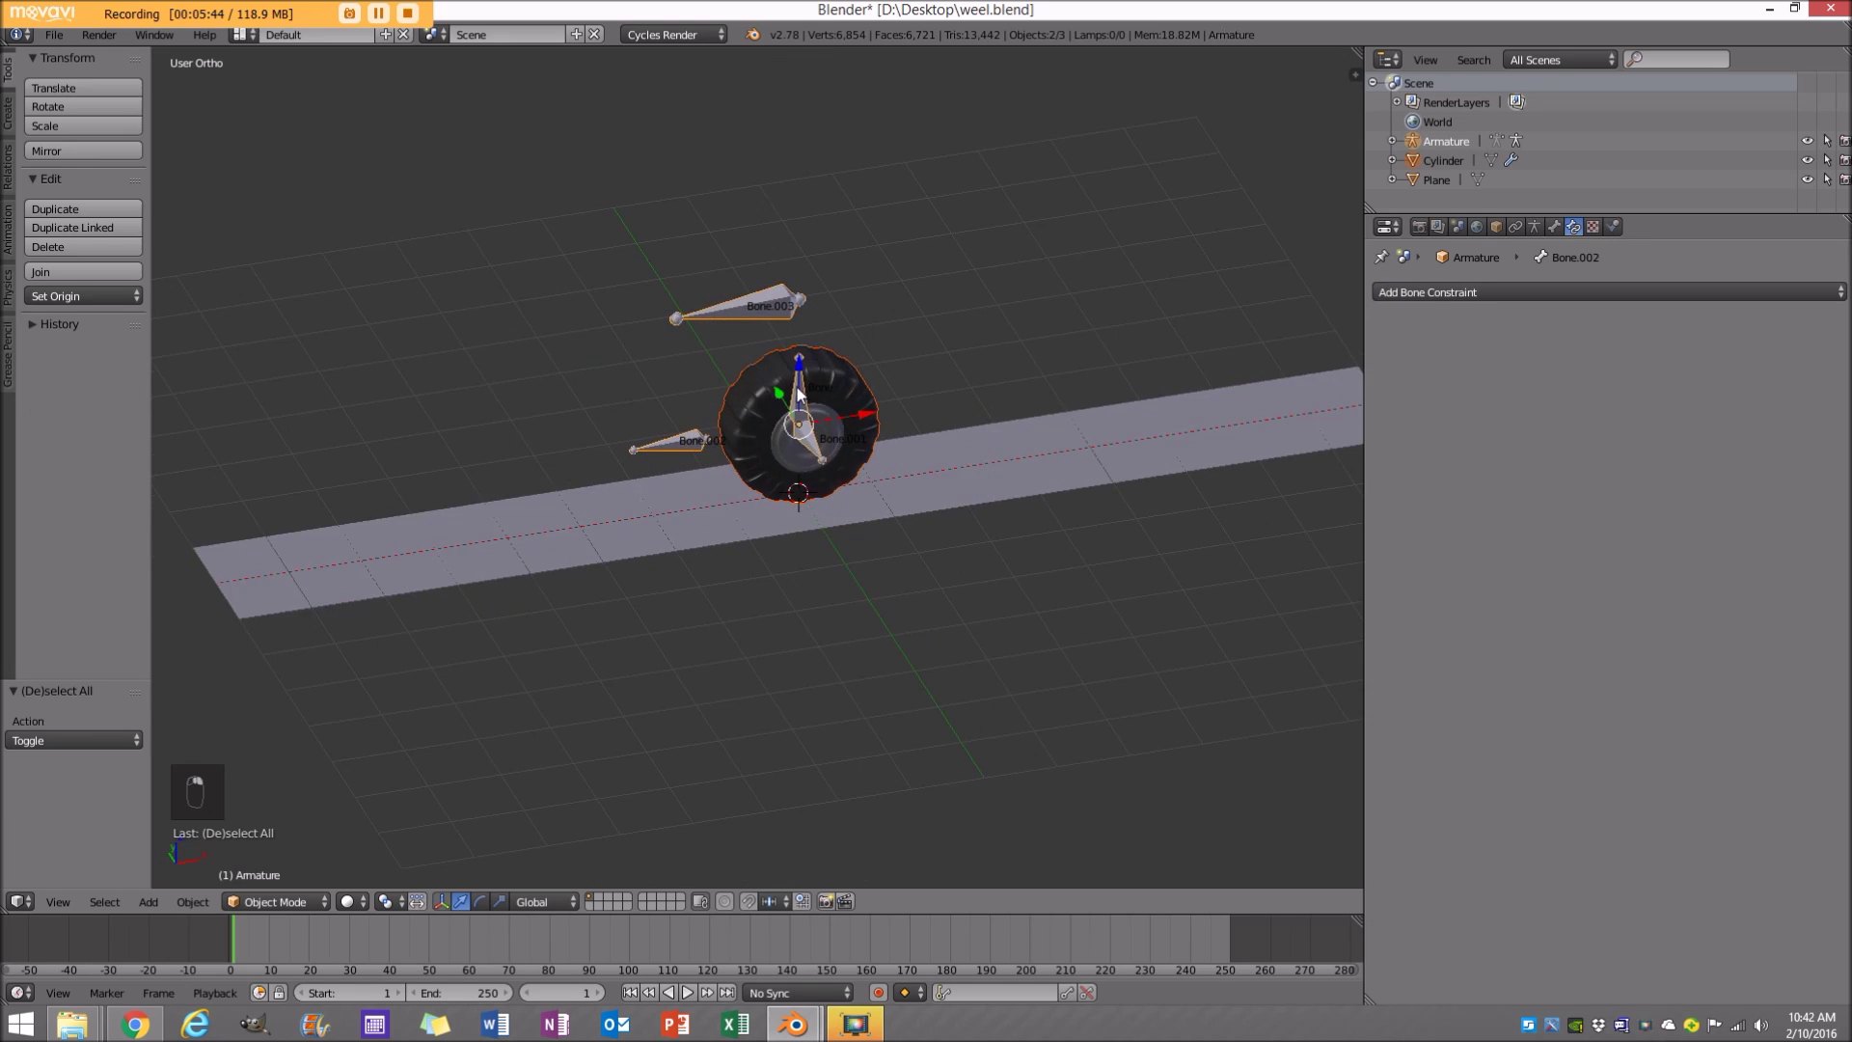
key("z")
key("KP_1")
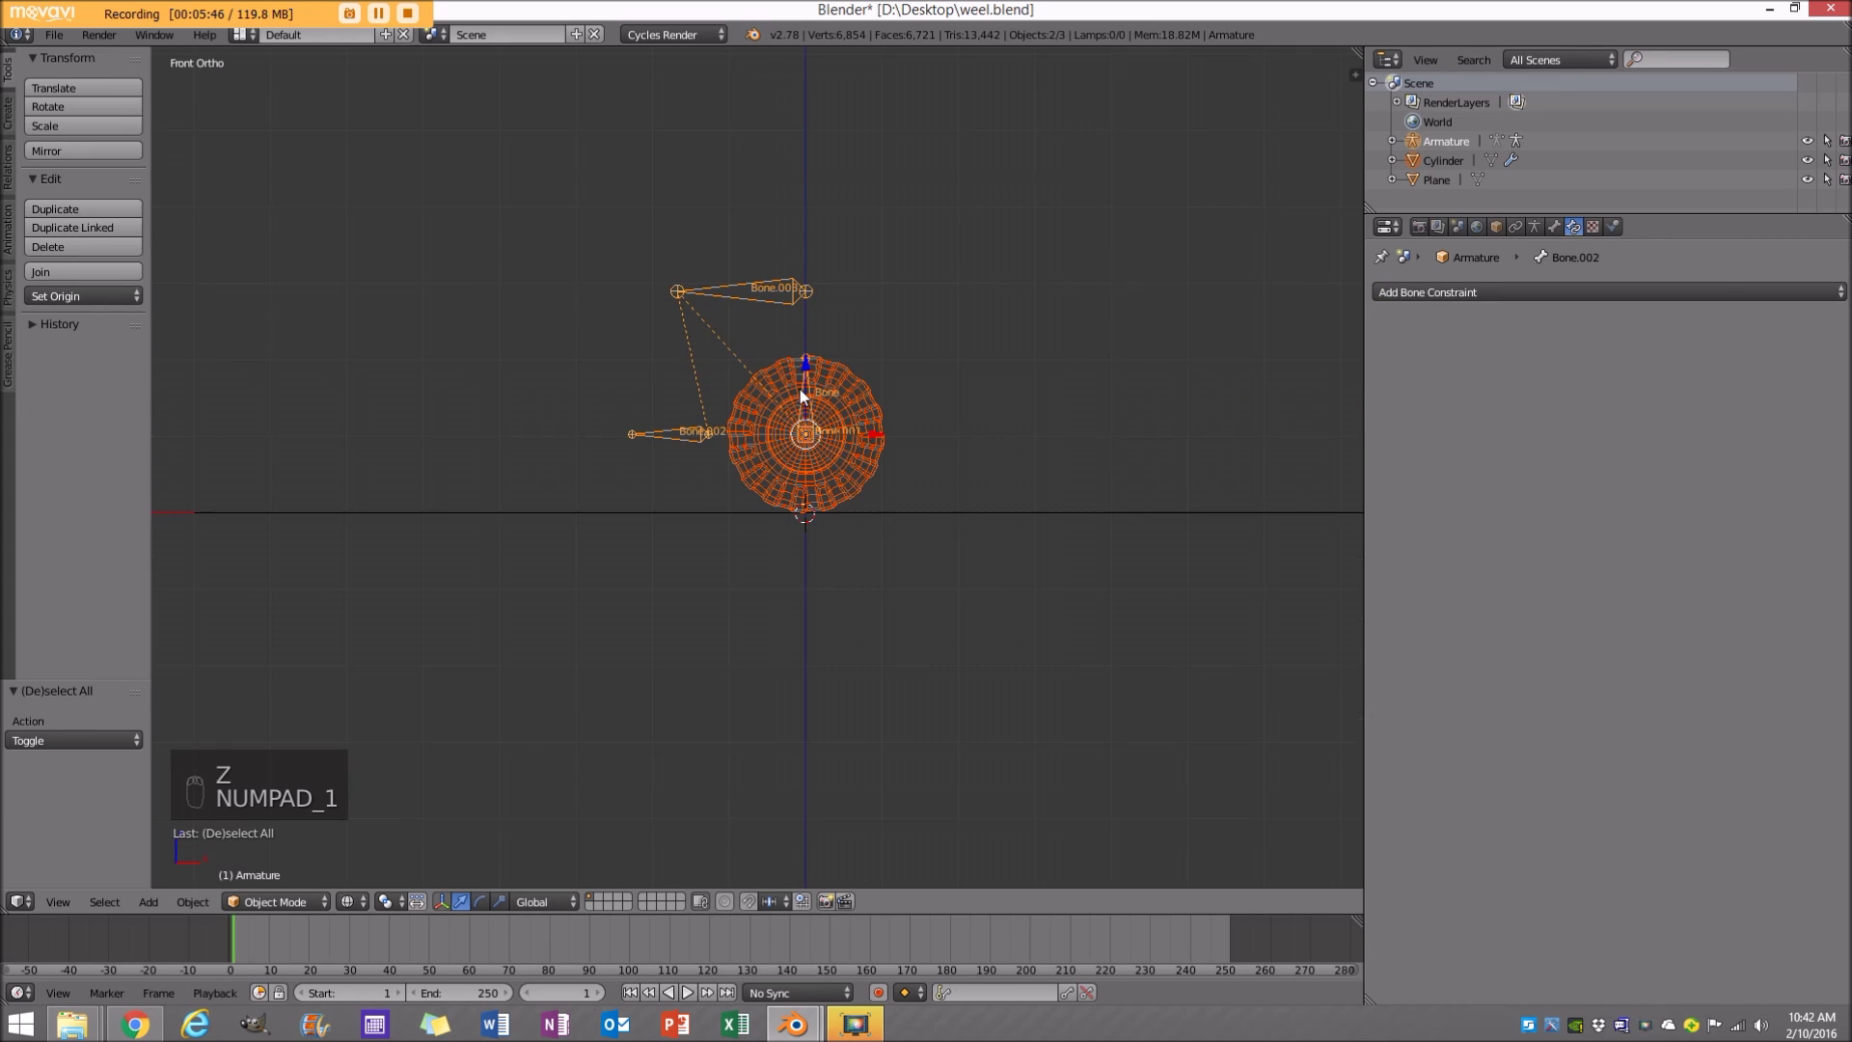
scroll(820, 424, "down", 2)
scroll(843, 454, "up", 1)
right_click_drag(843, 448, 1207, 461)
key("z")
Select only the ground plane and widen it along the Y axis.
mouse_move(1137, 479)
middle_mouse_down()
mouse_move(1207, 430)
mouse_move(946, 425)
mouse_move(1016, 410)
mouse_move(1004, 423)
middle_mouse_up()
scroll(1209, 436, "down", 2)
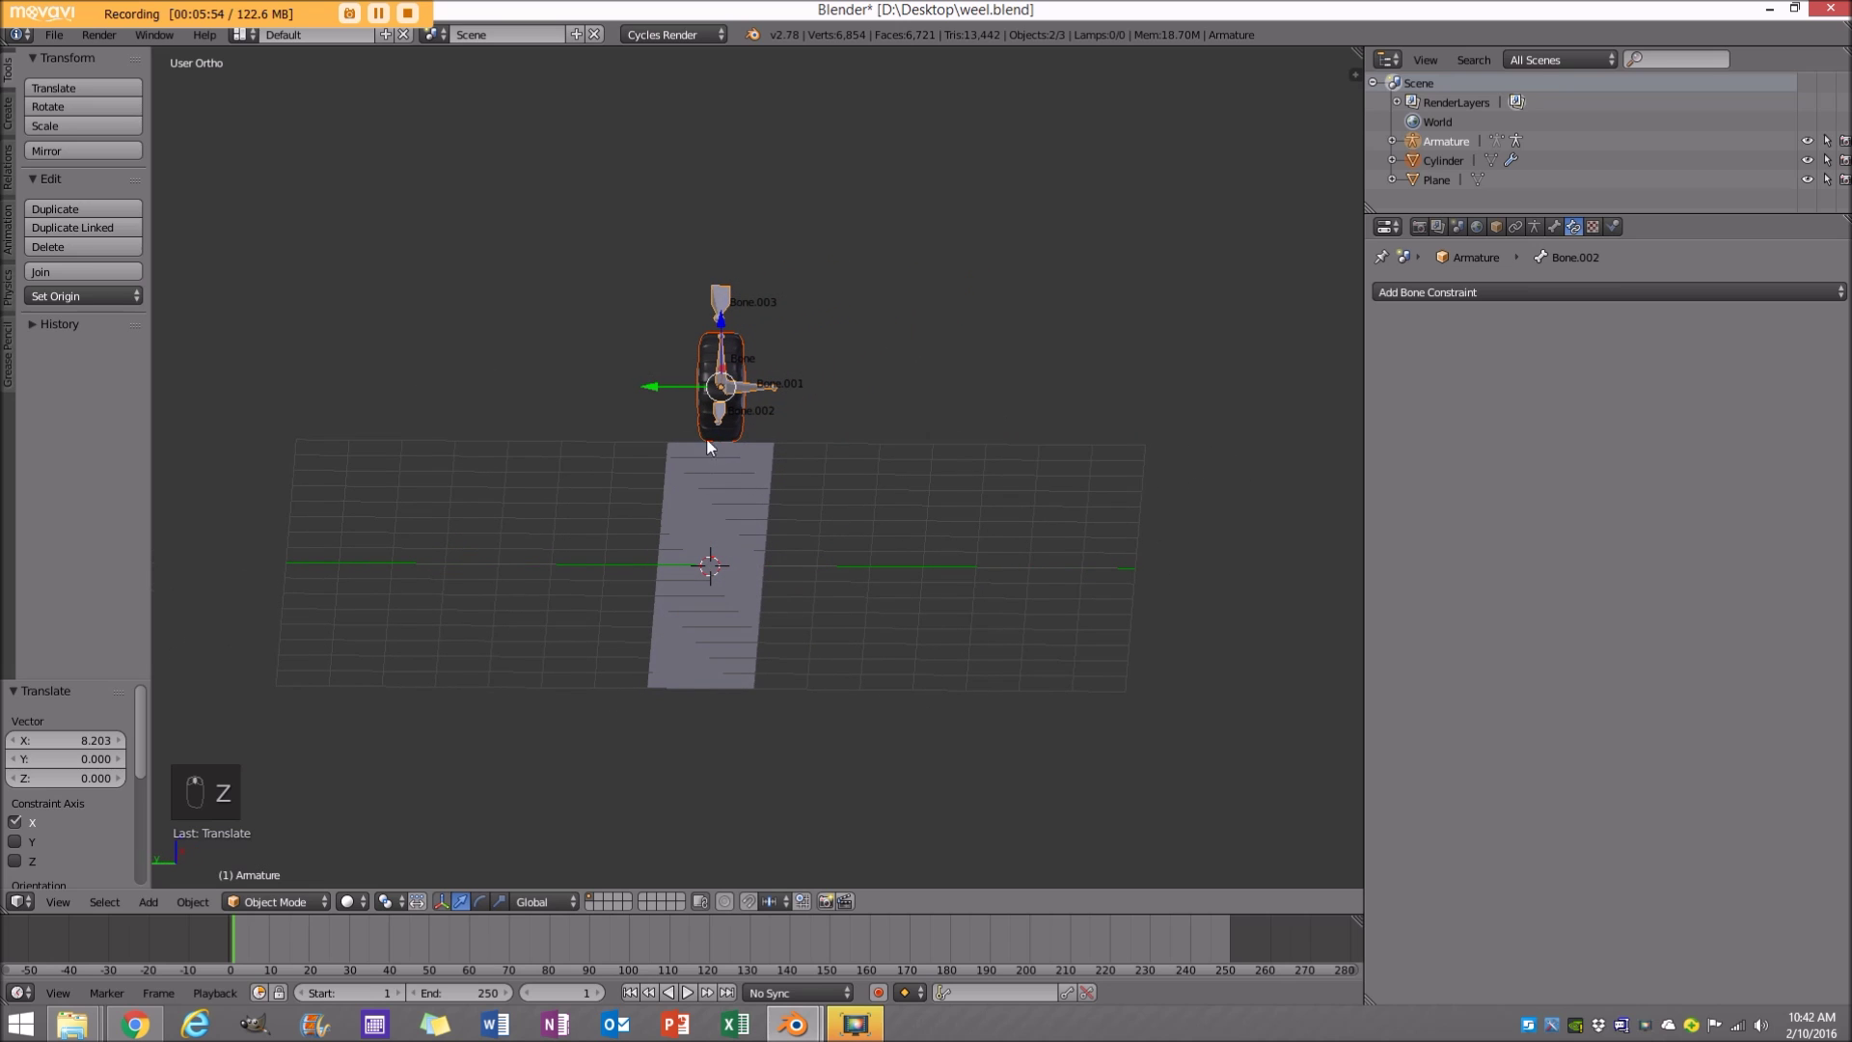
middle_click_drag(613, 697, 685, 496)
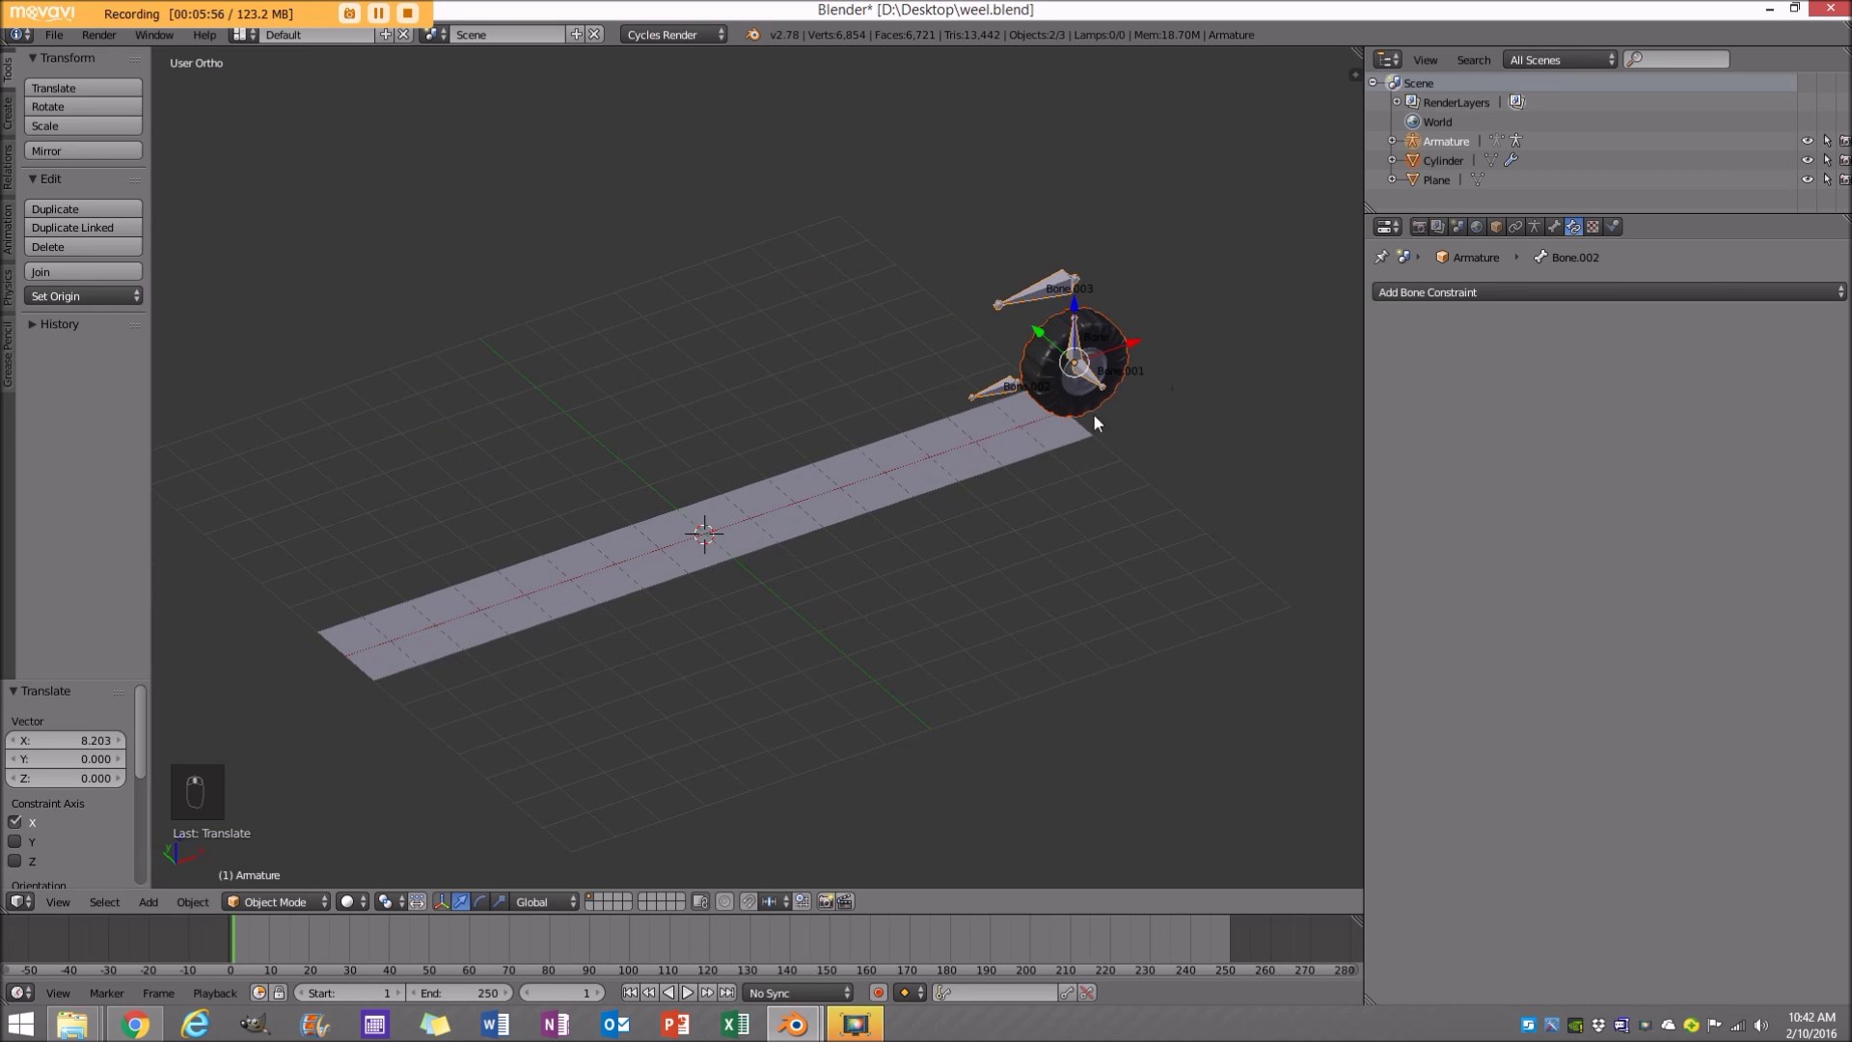
middle_click_drag(882, 491, 662, 533)
key("a")
middle_click_drag(837, 617, 731, 567)
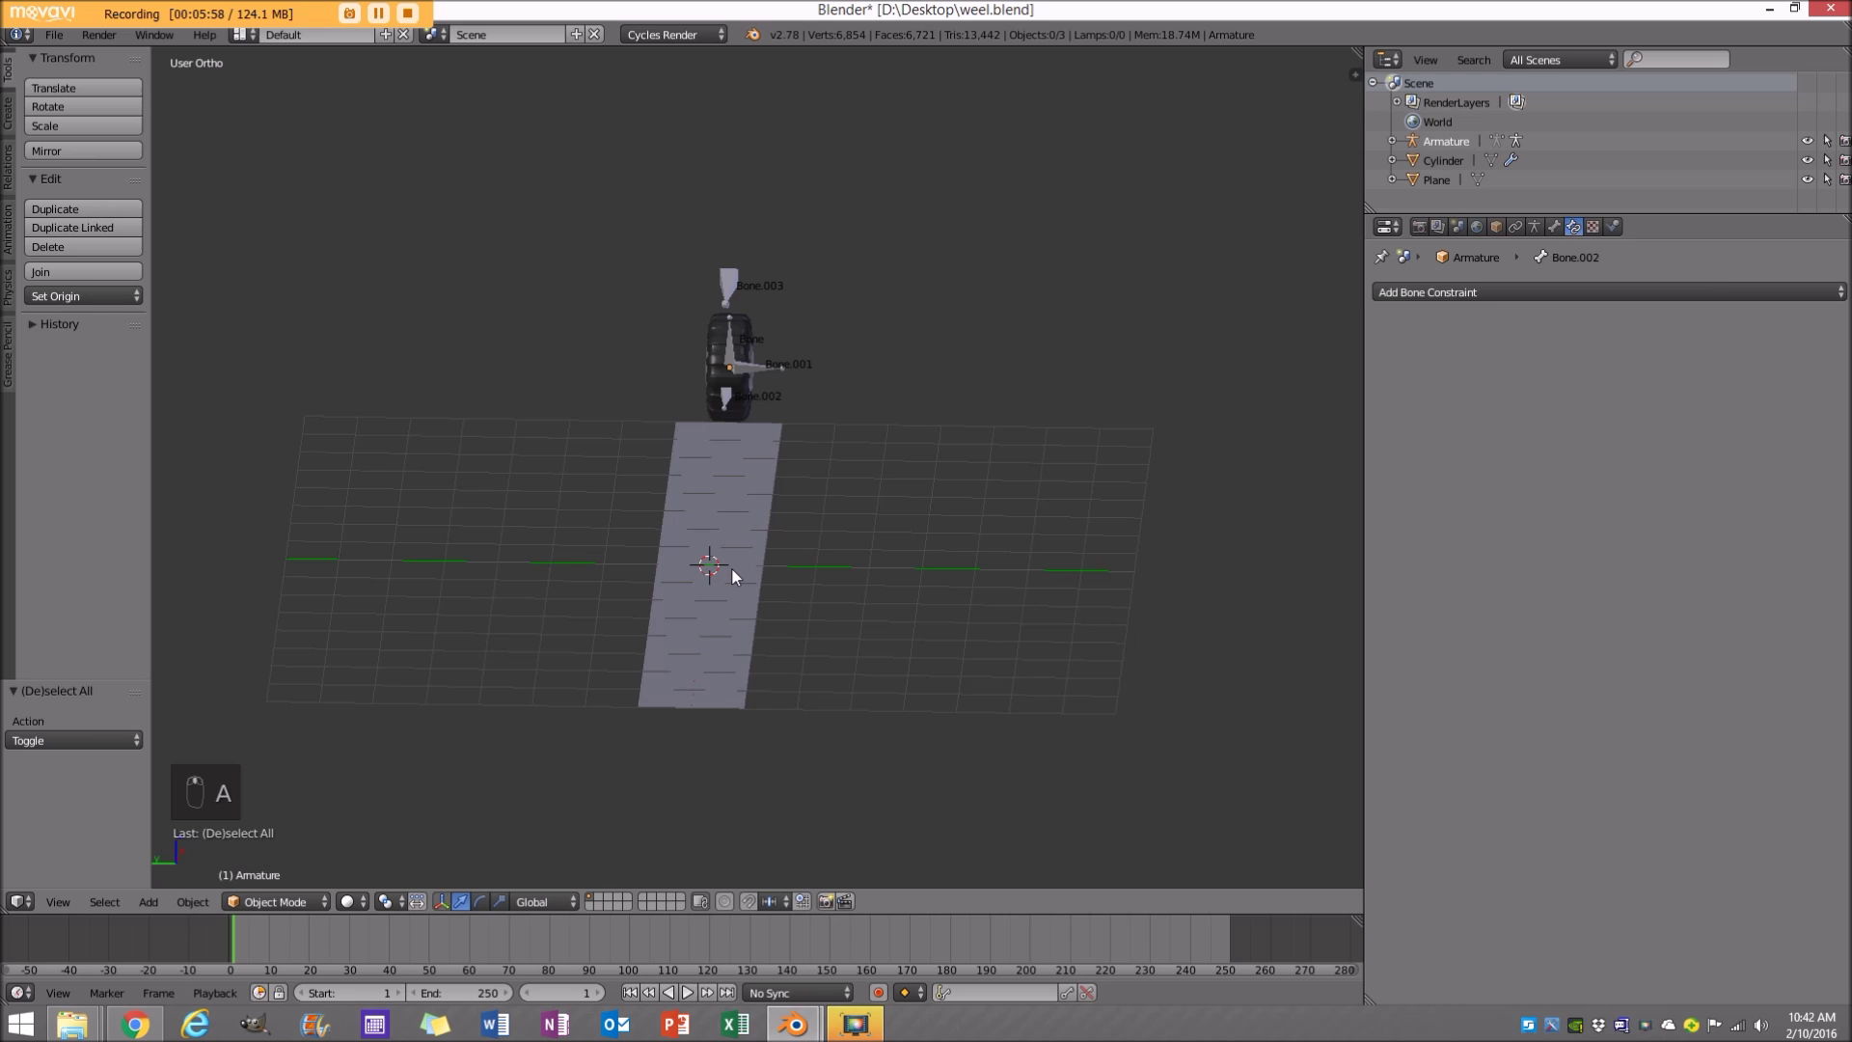
right_click(733, 571)
key("s")
key("y")
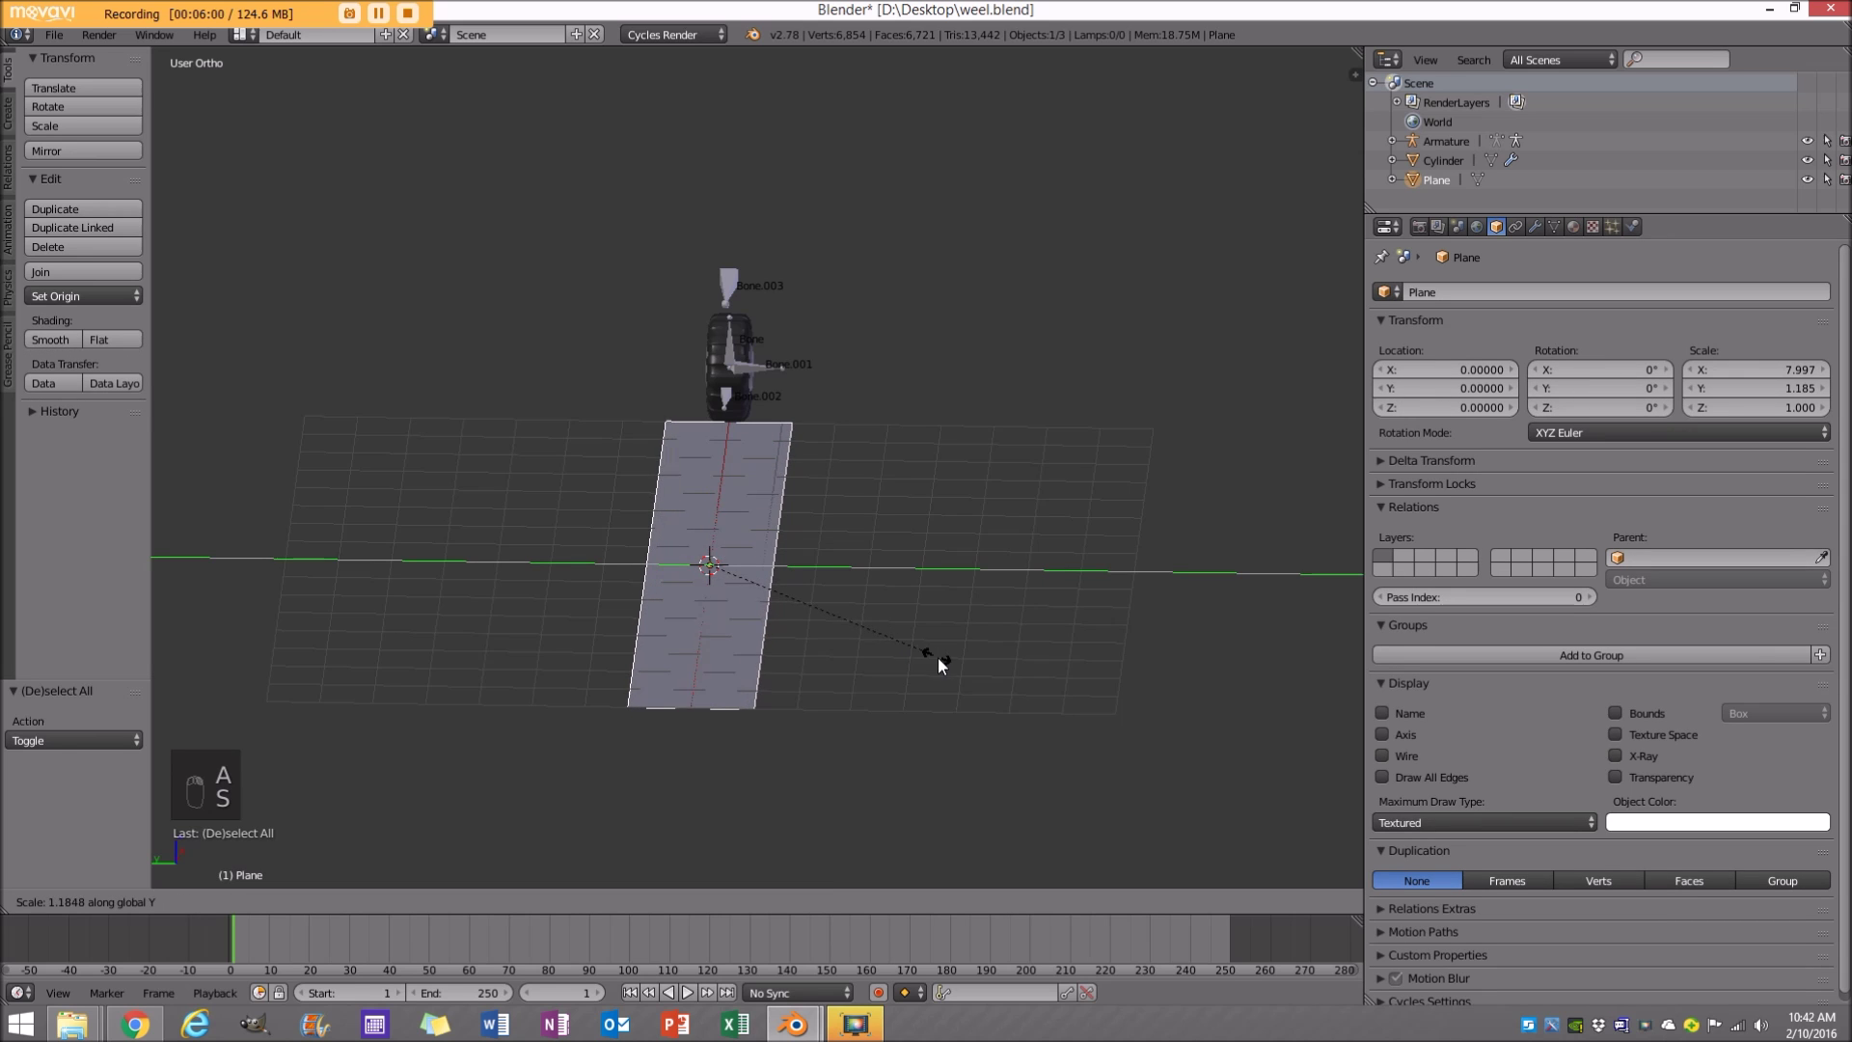
left_click(975, 686)
Select only the armature and switch it to Pose Mode, seen from the front.
middle_click_drag(844, 622, 1185, 262)
key("a")
right_click(1096, 326)
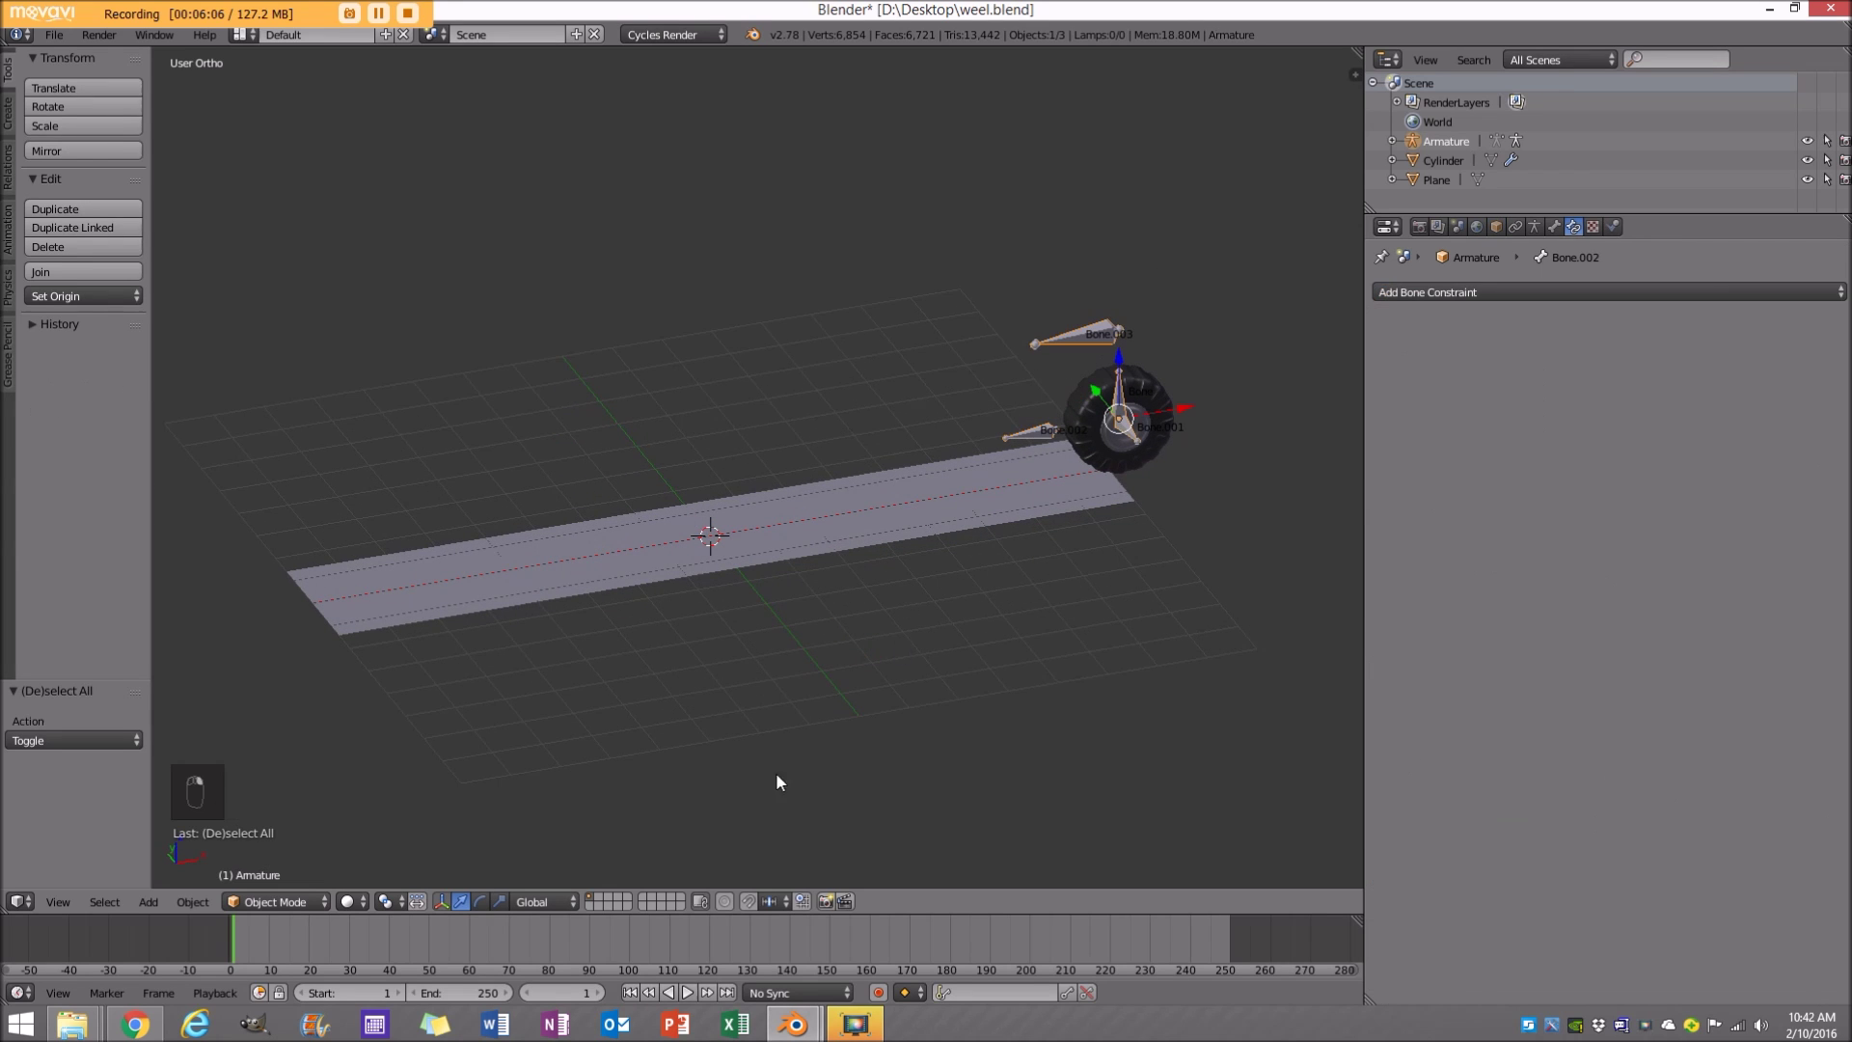
left_click(316, 901)
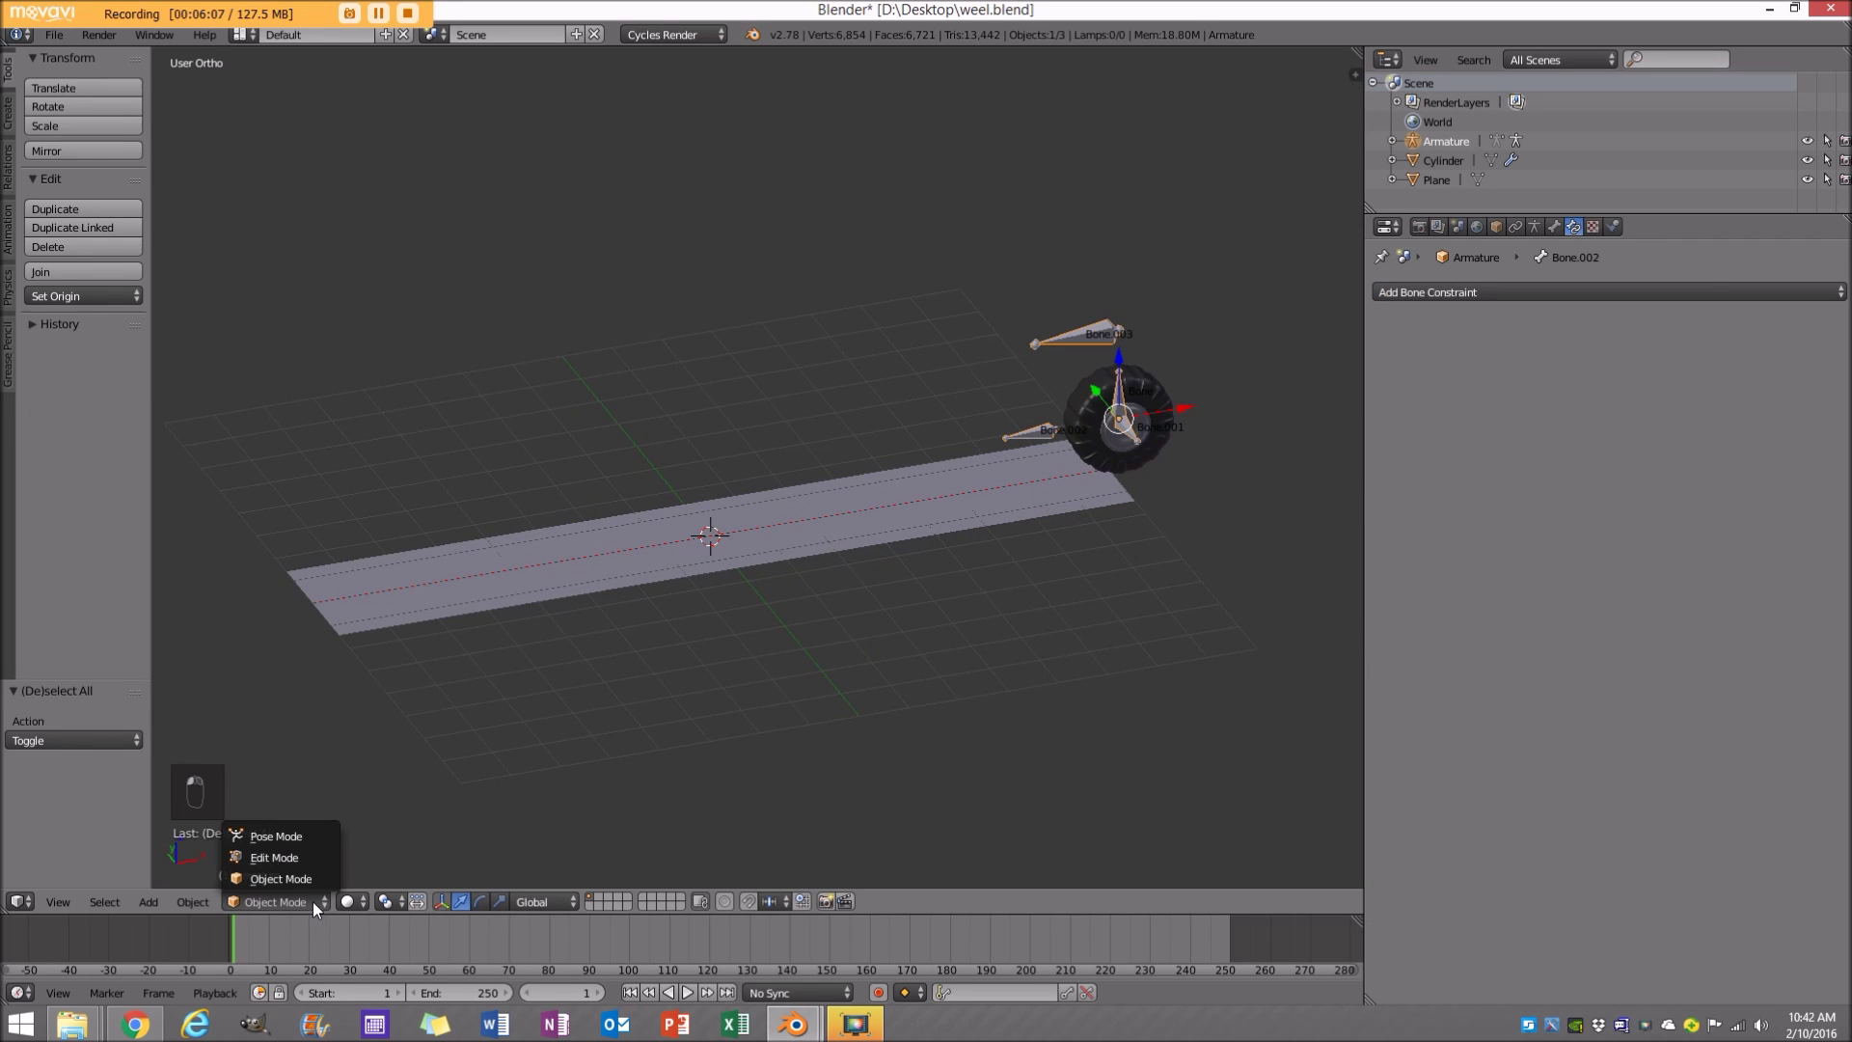
left_click(270, 838)
key("KP_1")
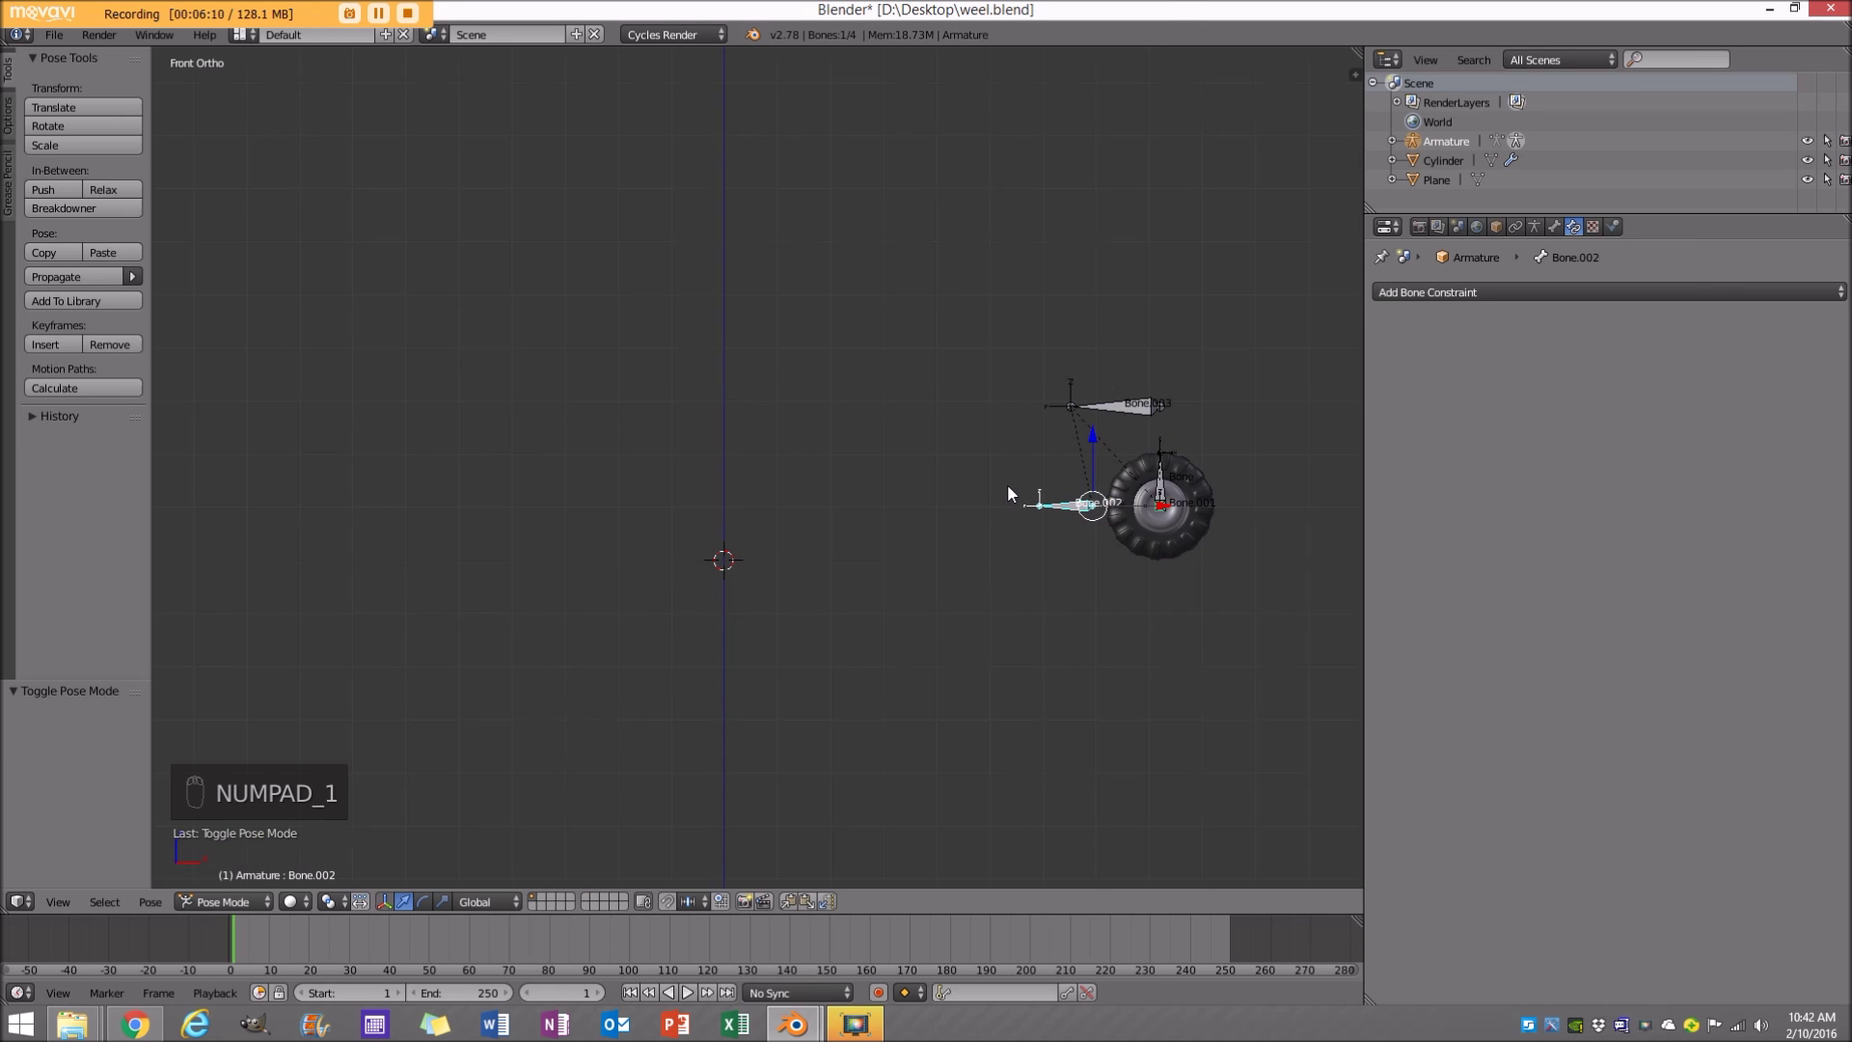
Try moving the upper control bone, Bone.003, along X, and undo that move.
right_click(1153, 405)
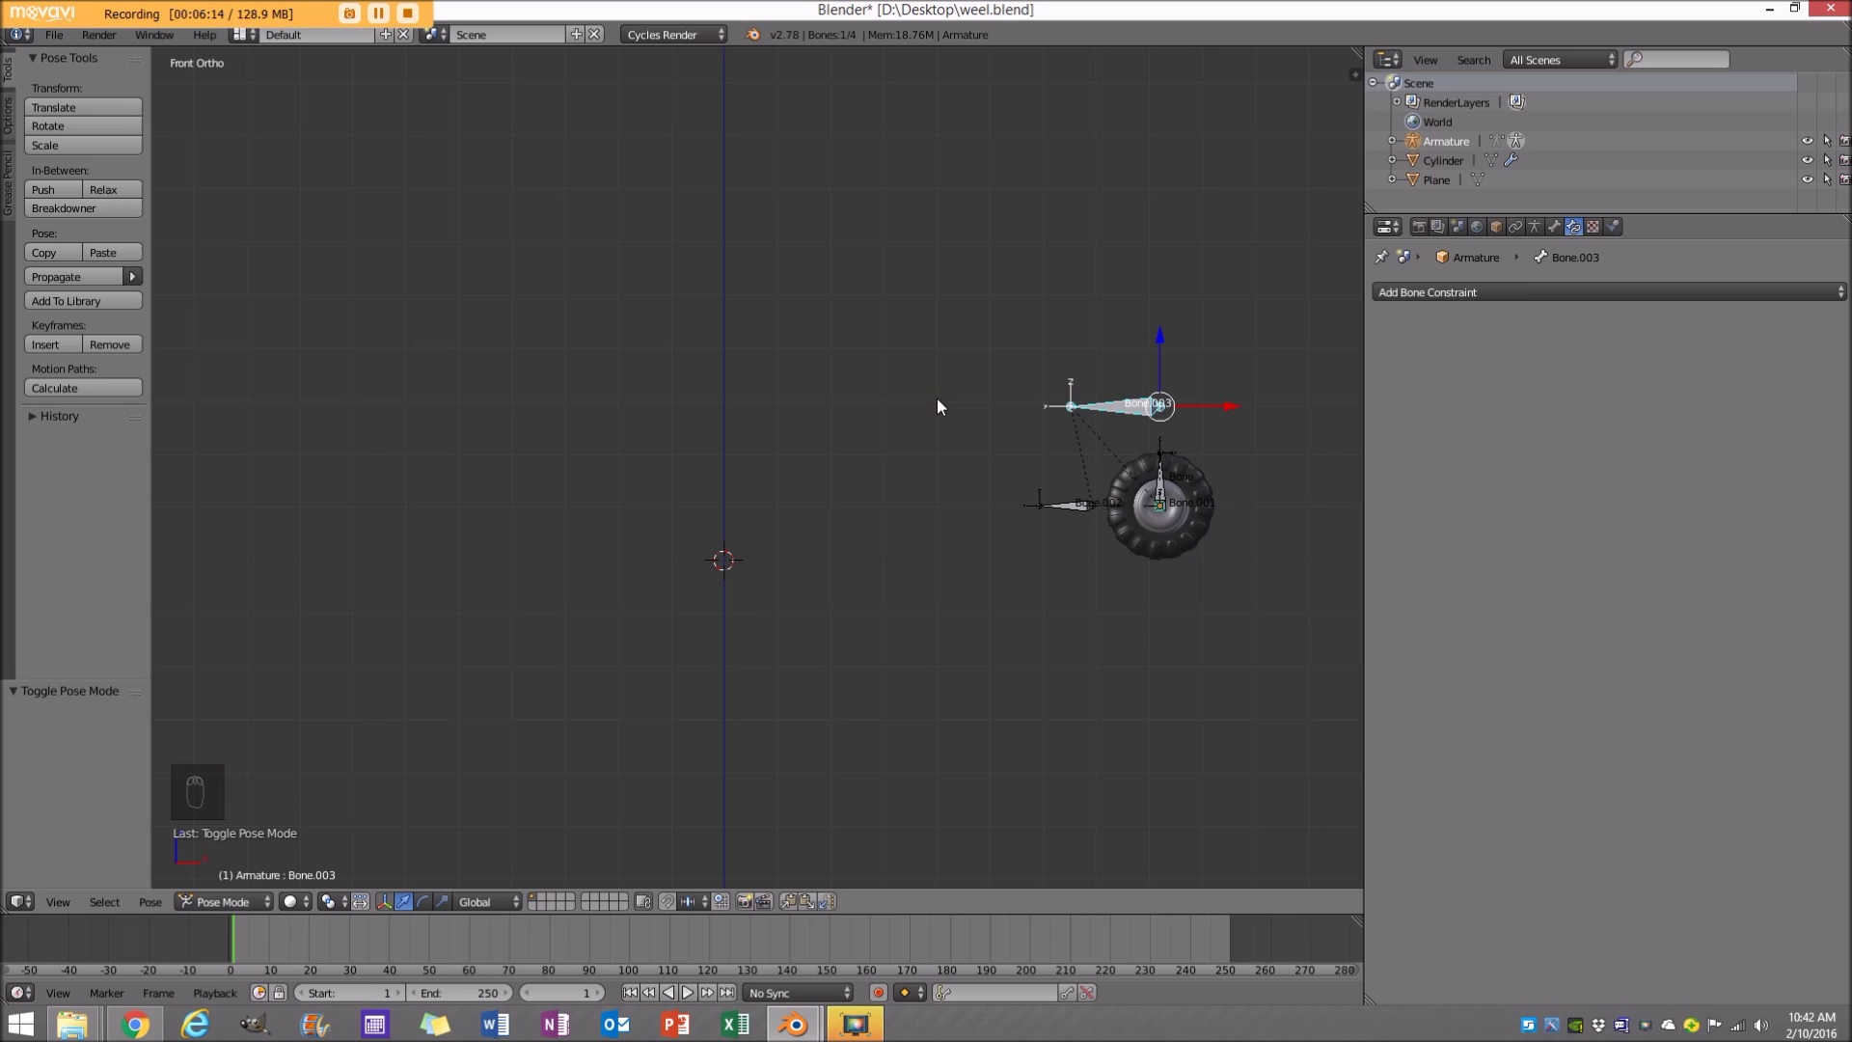
left_click_drag(1196, 411, 1140, 405)
scroll(1155, 484, "up", 3)
key("ctrl+z")
middle_click_drag(1192, 483, 619, 454, "shift")
scroll(620, 454, "up", 5)
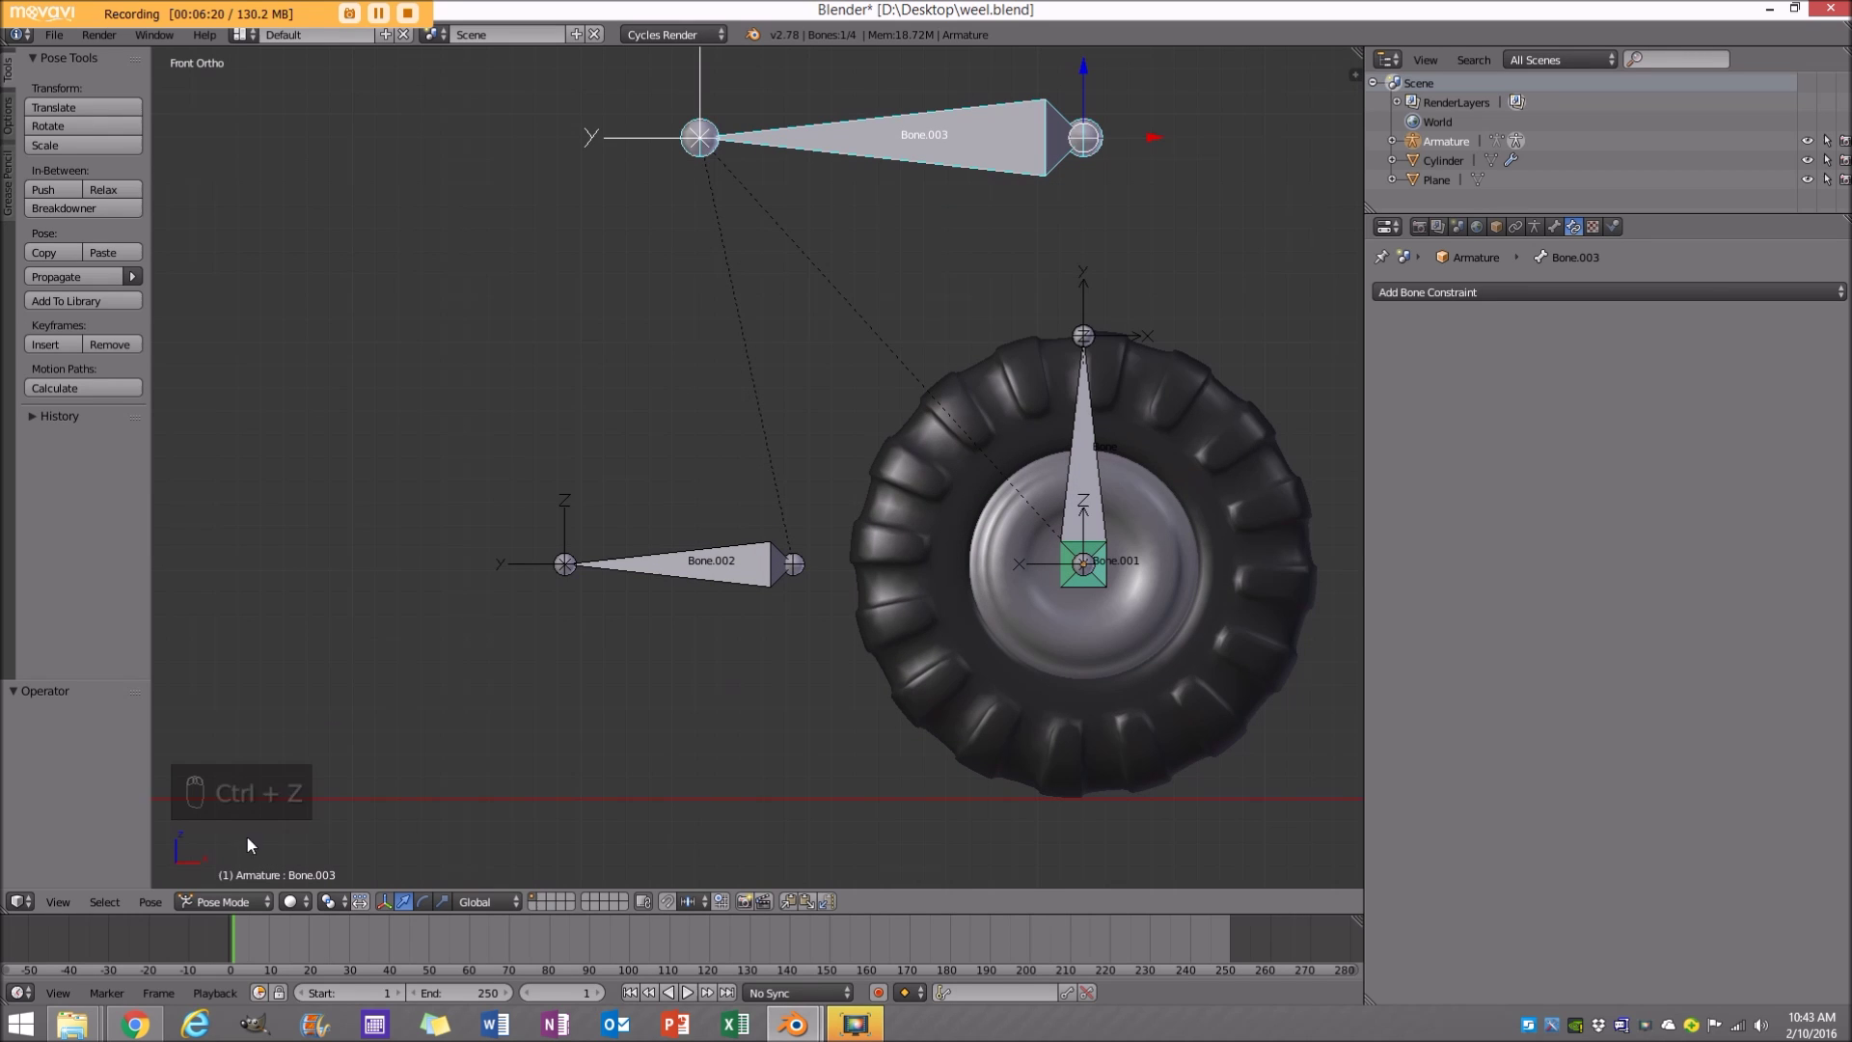
Parent the wheel mesh to Bone.001 of the armature using the Bone parenting option.
key("a")
right_click(888, 432)
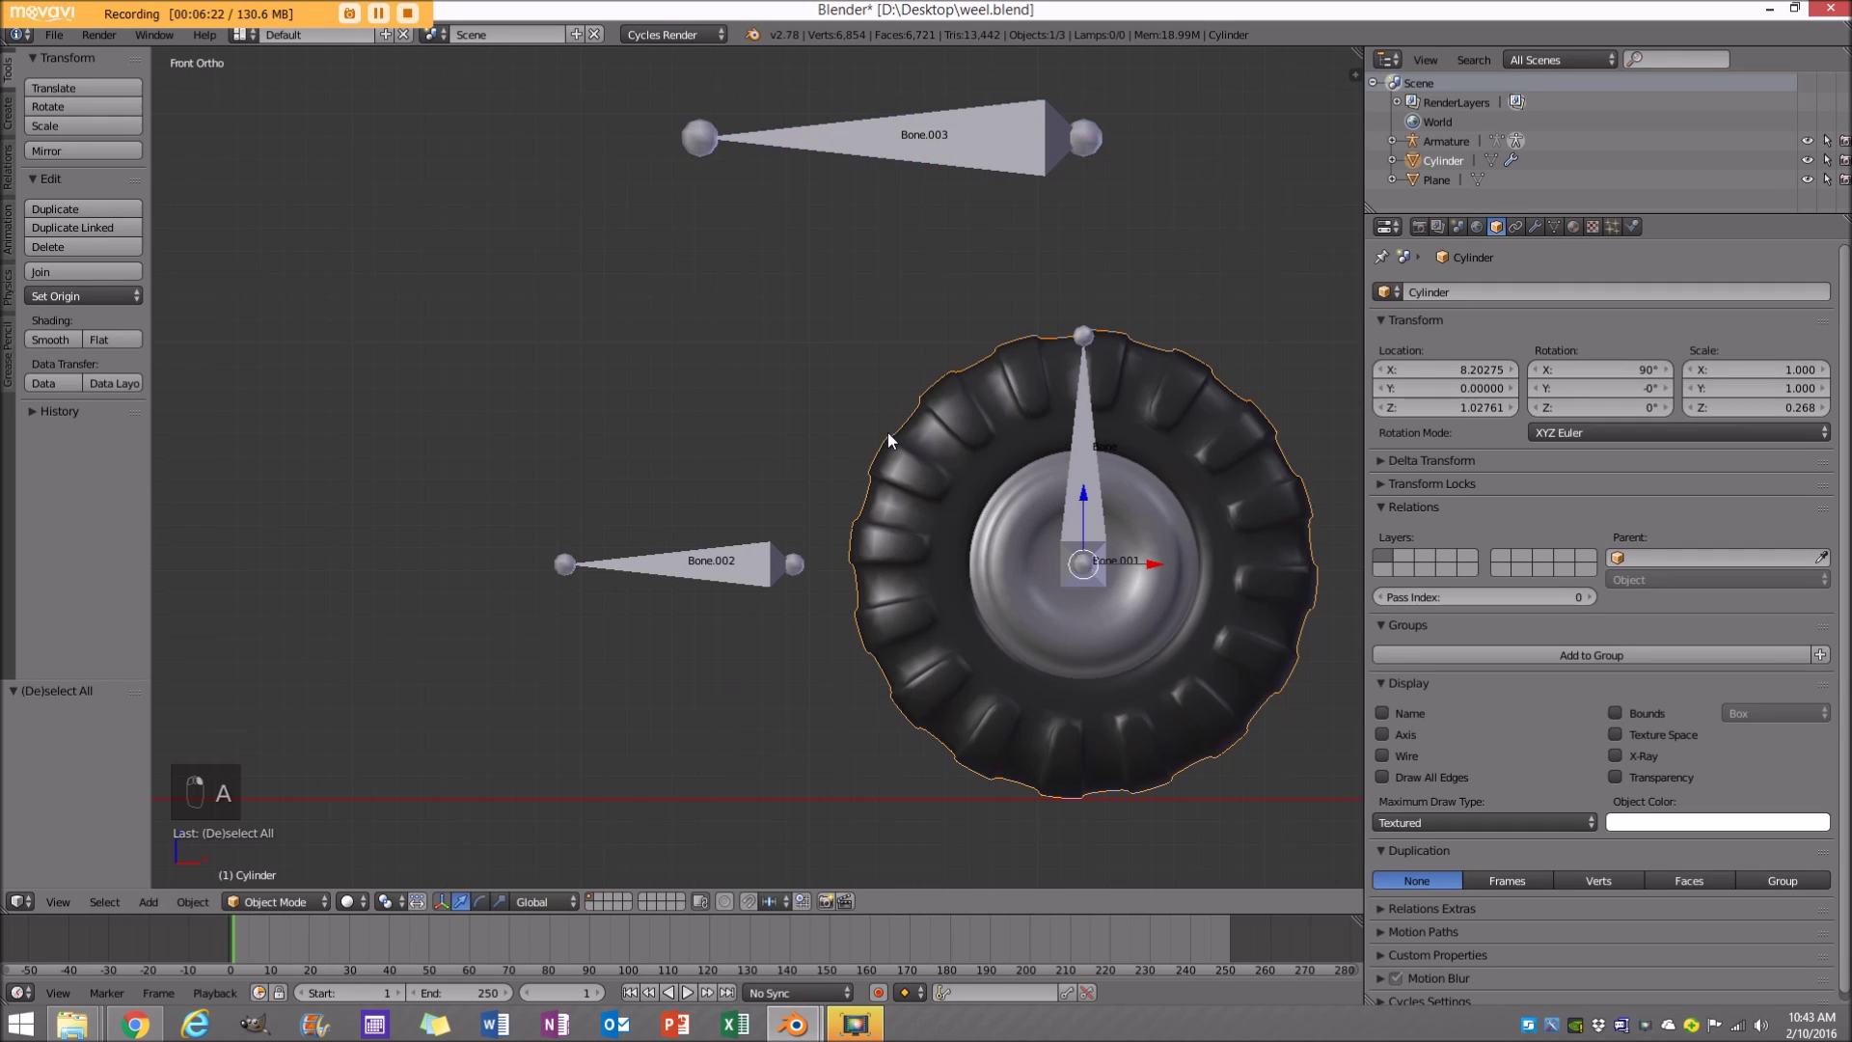
middle_click_drag(994, 548, 1057, 483)
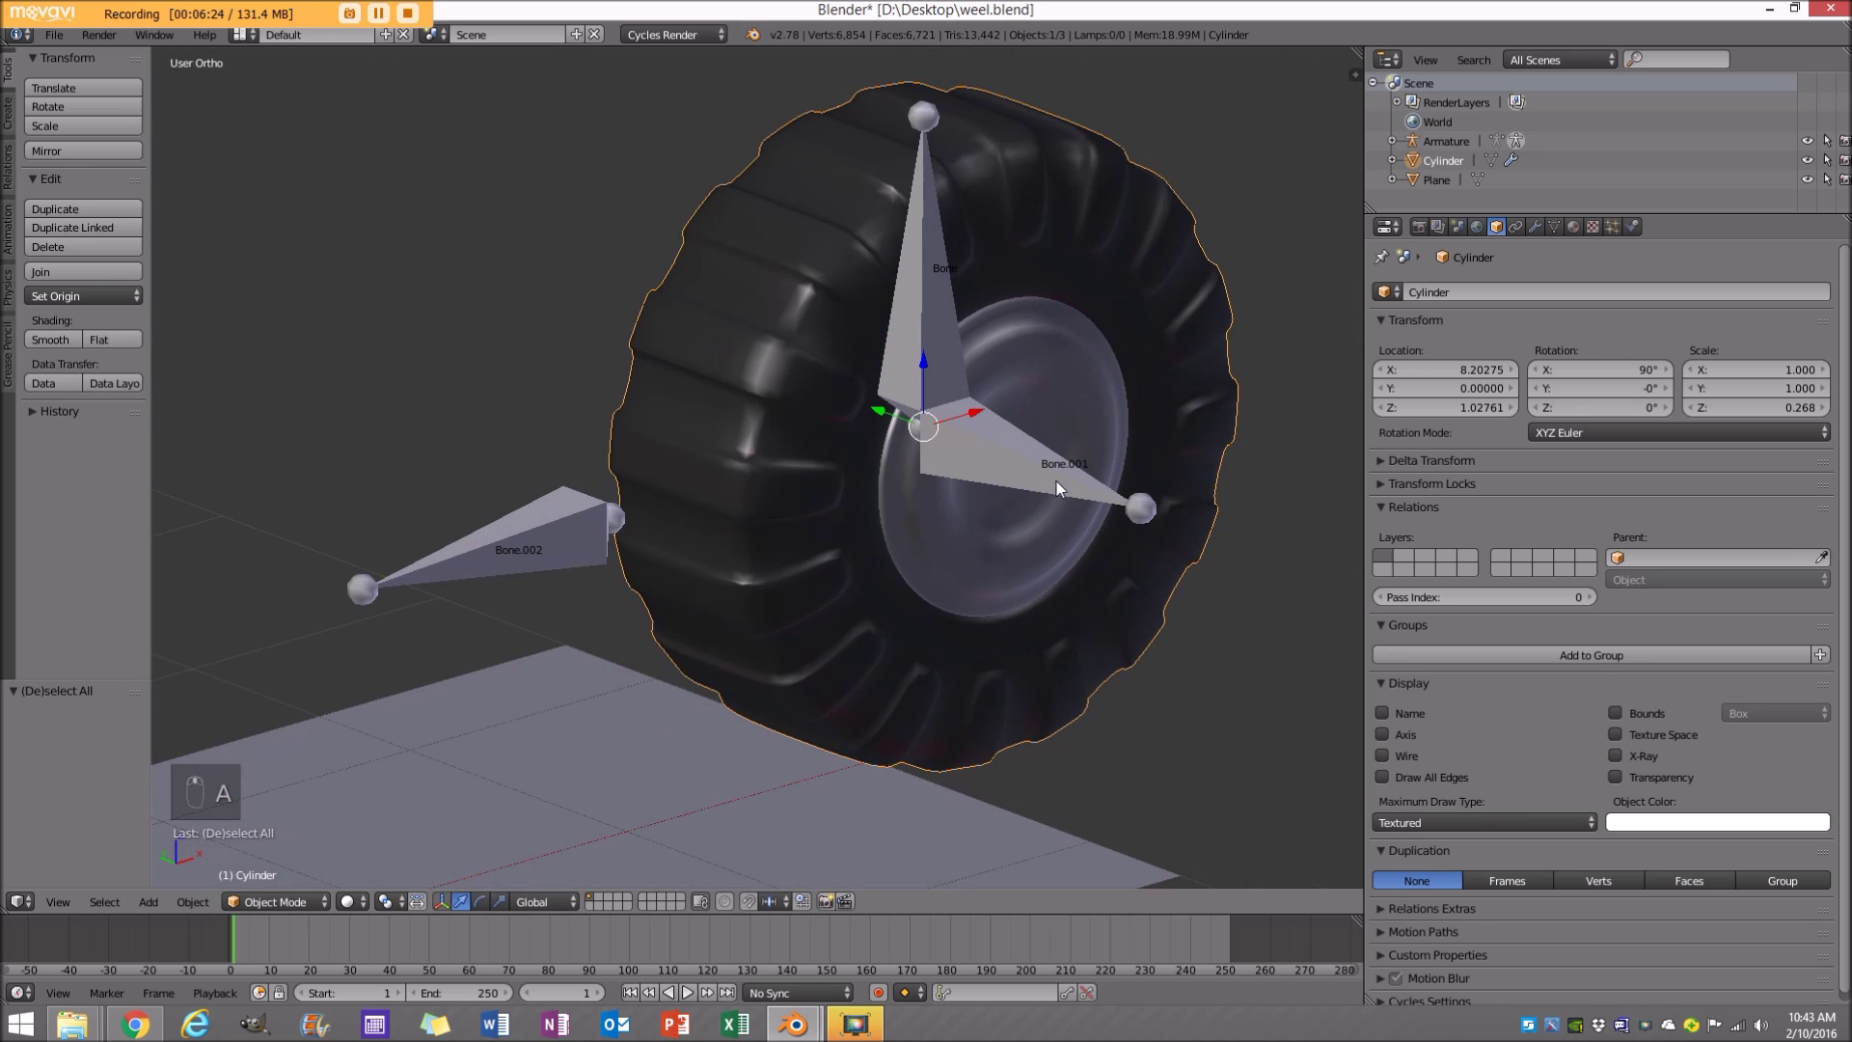
right_click(1034, 461)
scroll(933, 490, "down", 3)
middle_click_drag(934, 490, 936, 502)
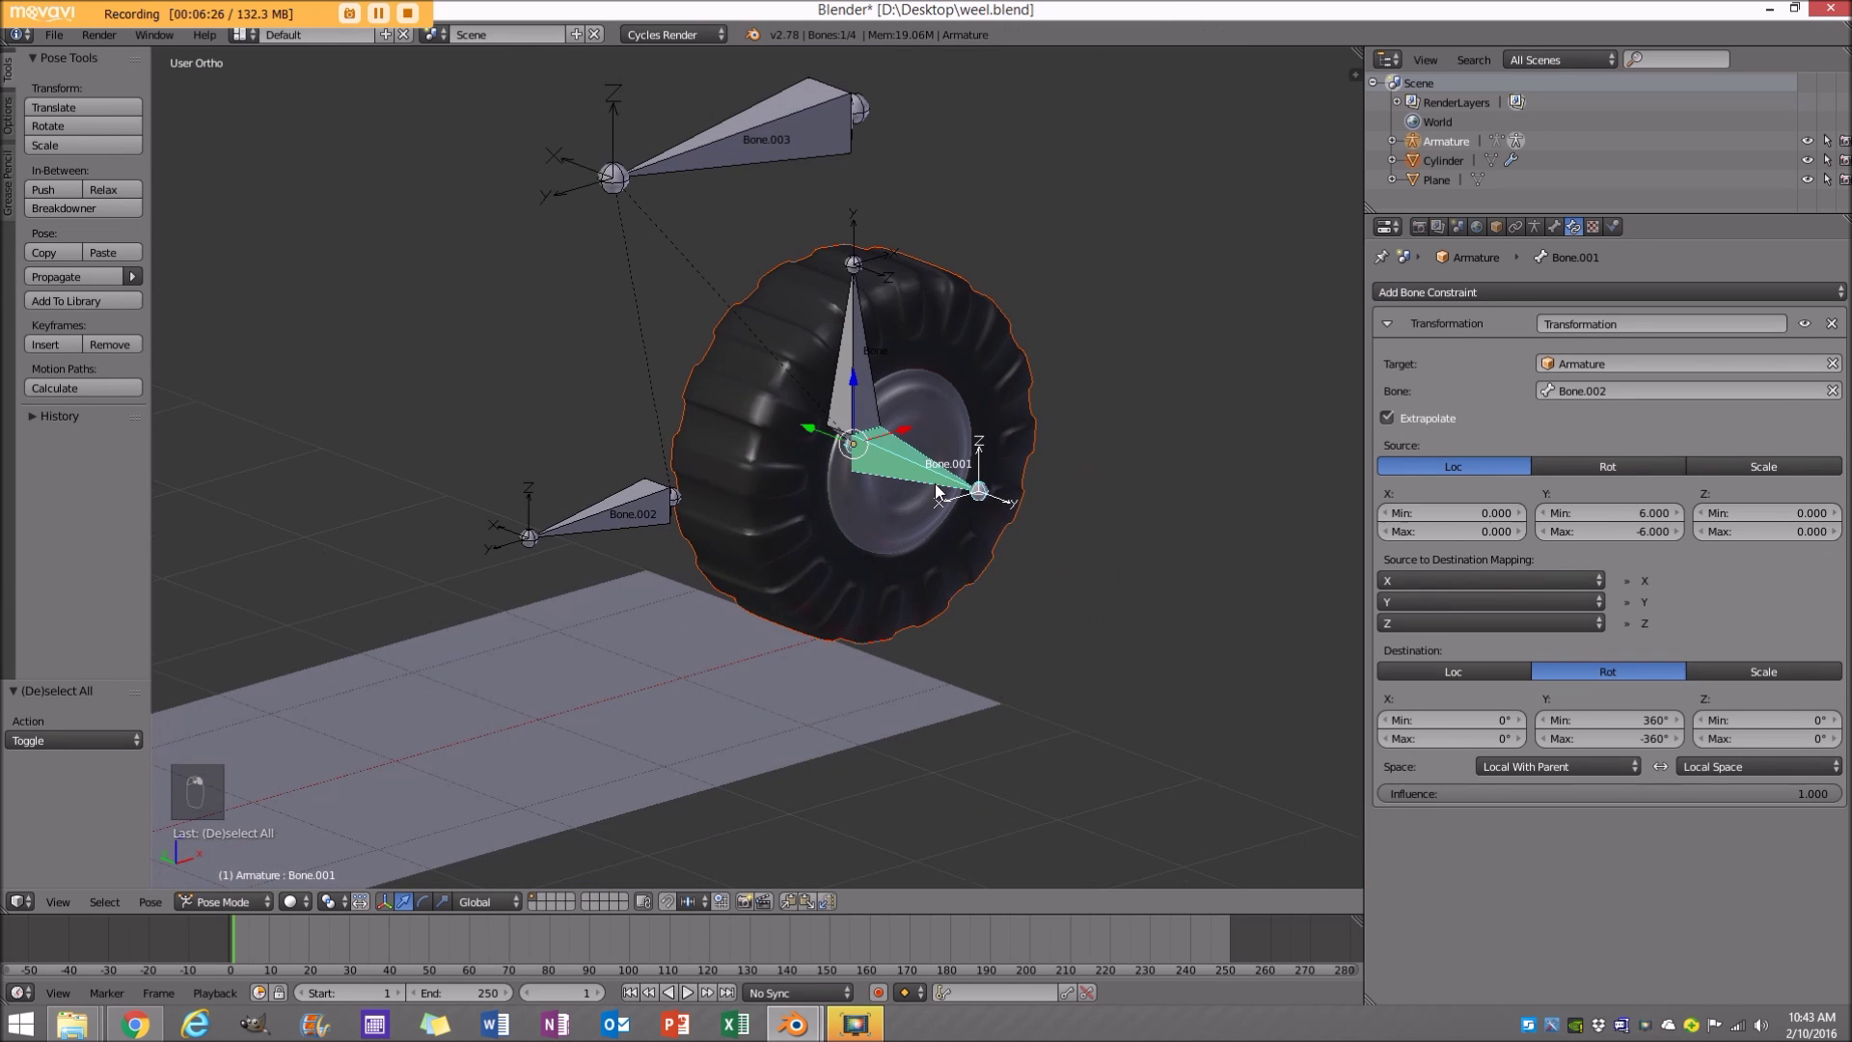
key("ctrl+p")
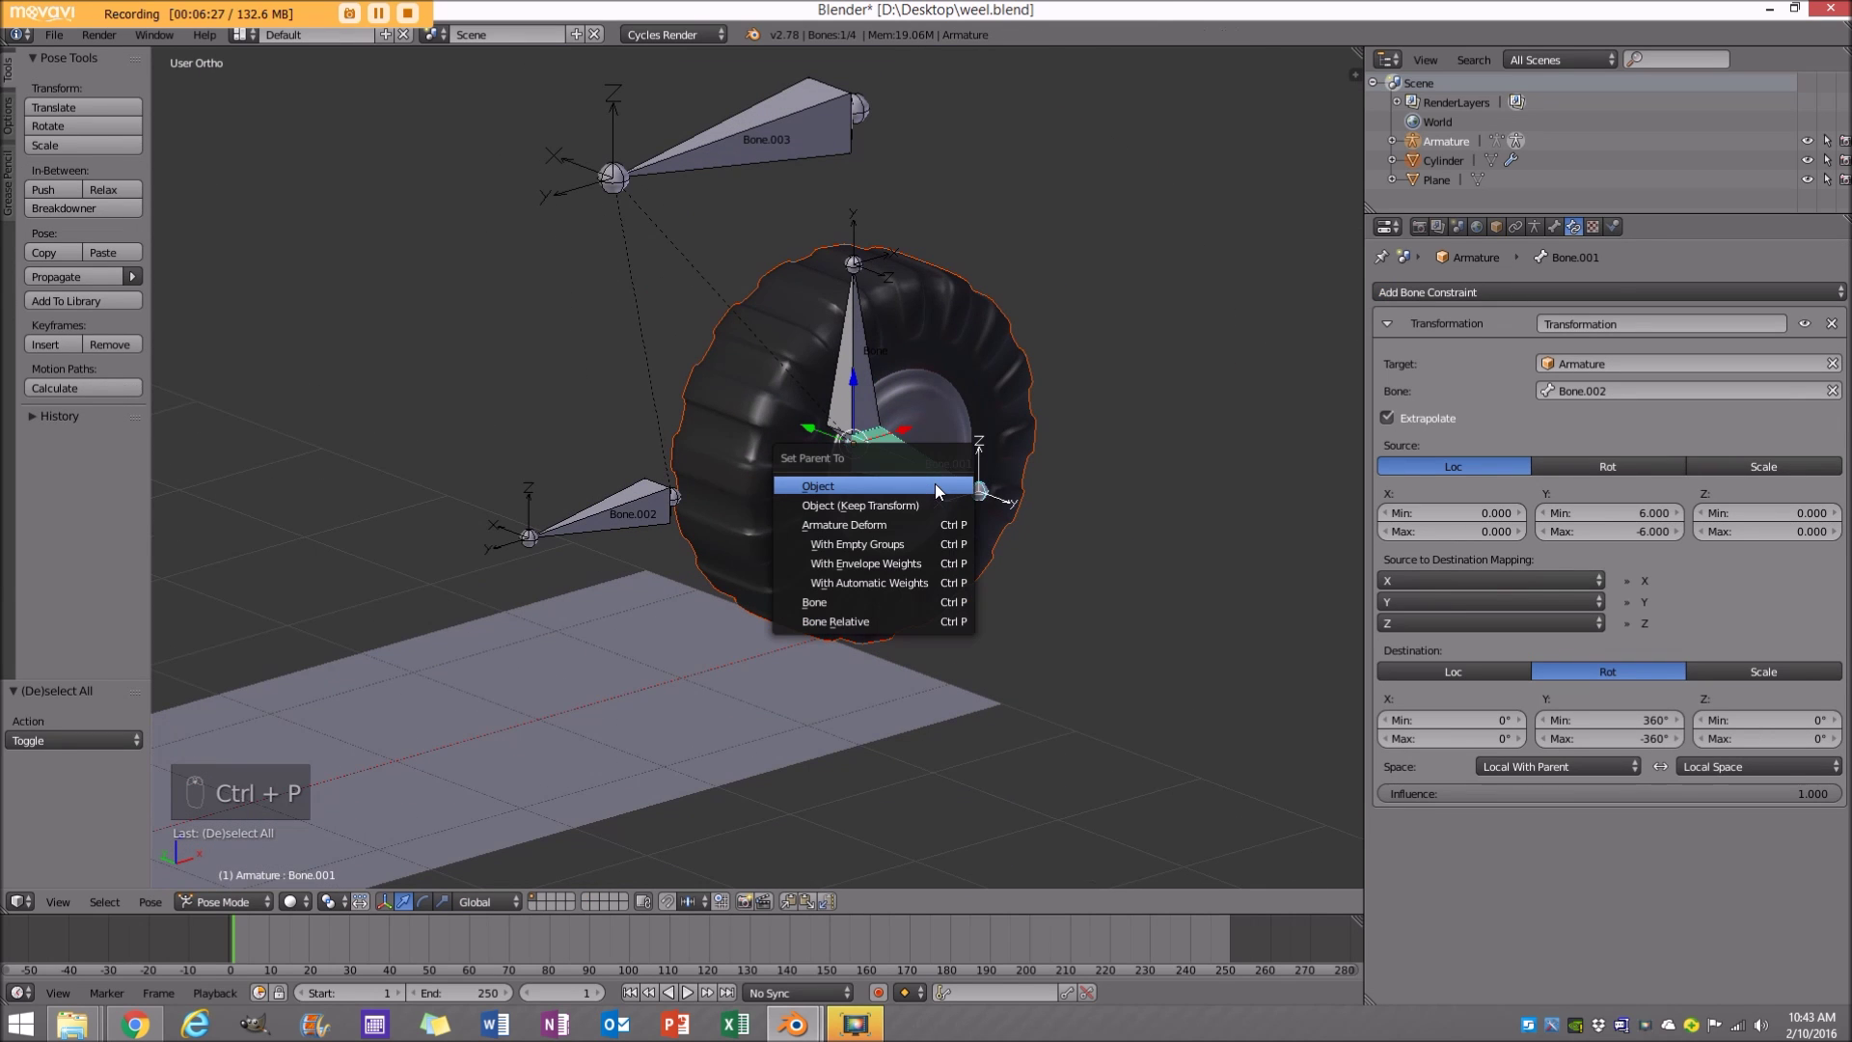
left_click(863, 602)
Test the rig by moving only Bone.003 about -0.9 units along X.
key("KP_1")
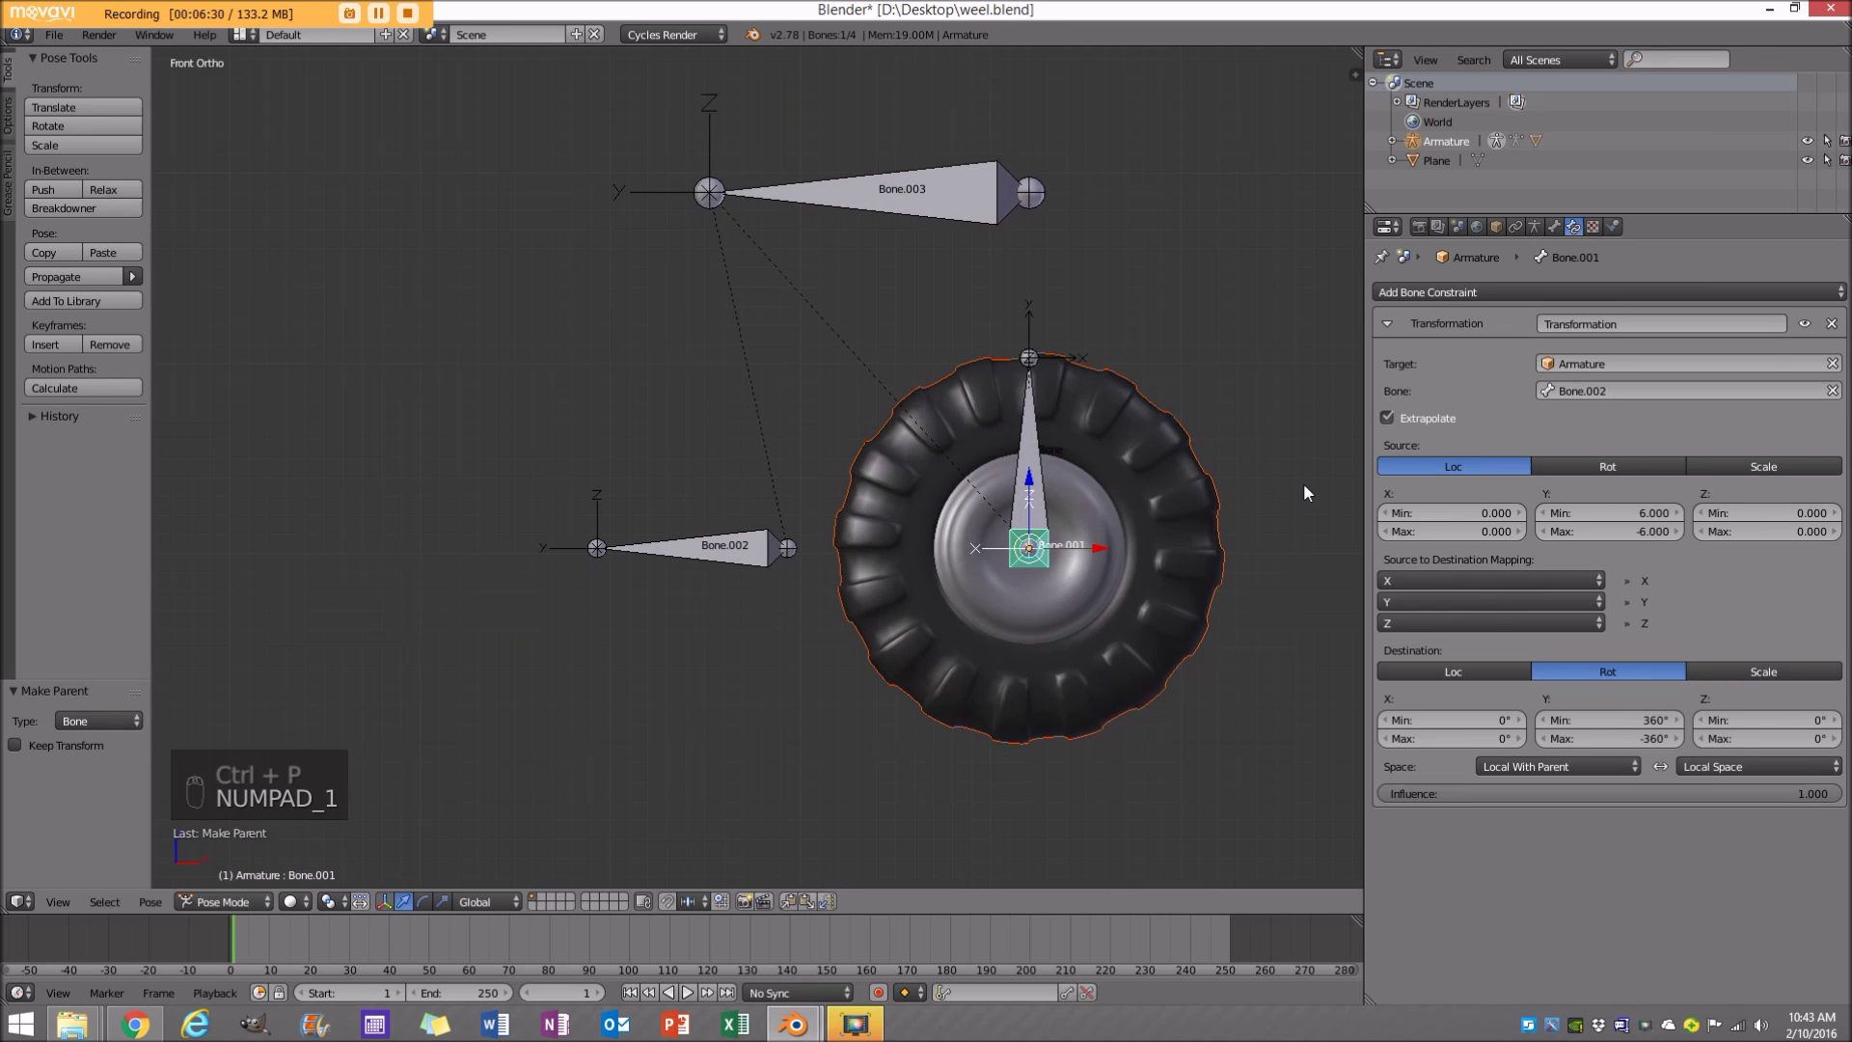
scroll(1305, 493, "down", 4)
key("a")
key("a")
right_click(839, 342)
middle_click_drag(842, 380, 977, 396, "shift")
key("g")
key("x")
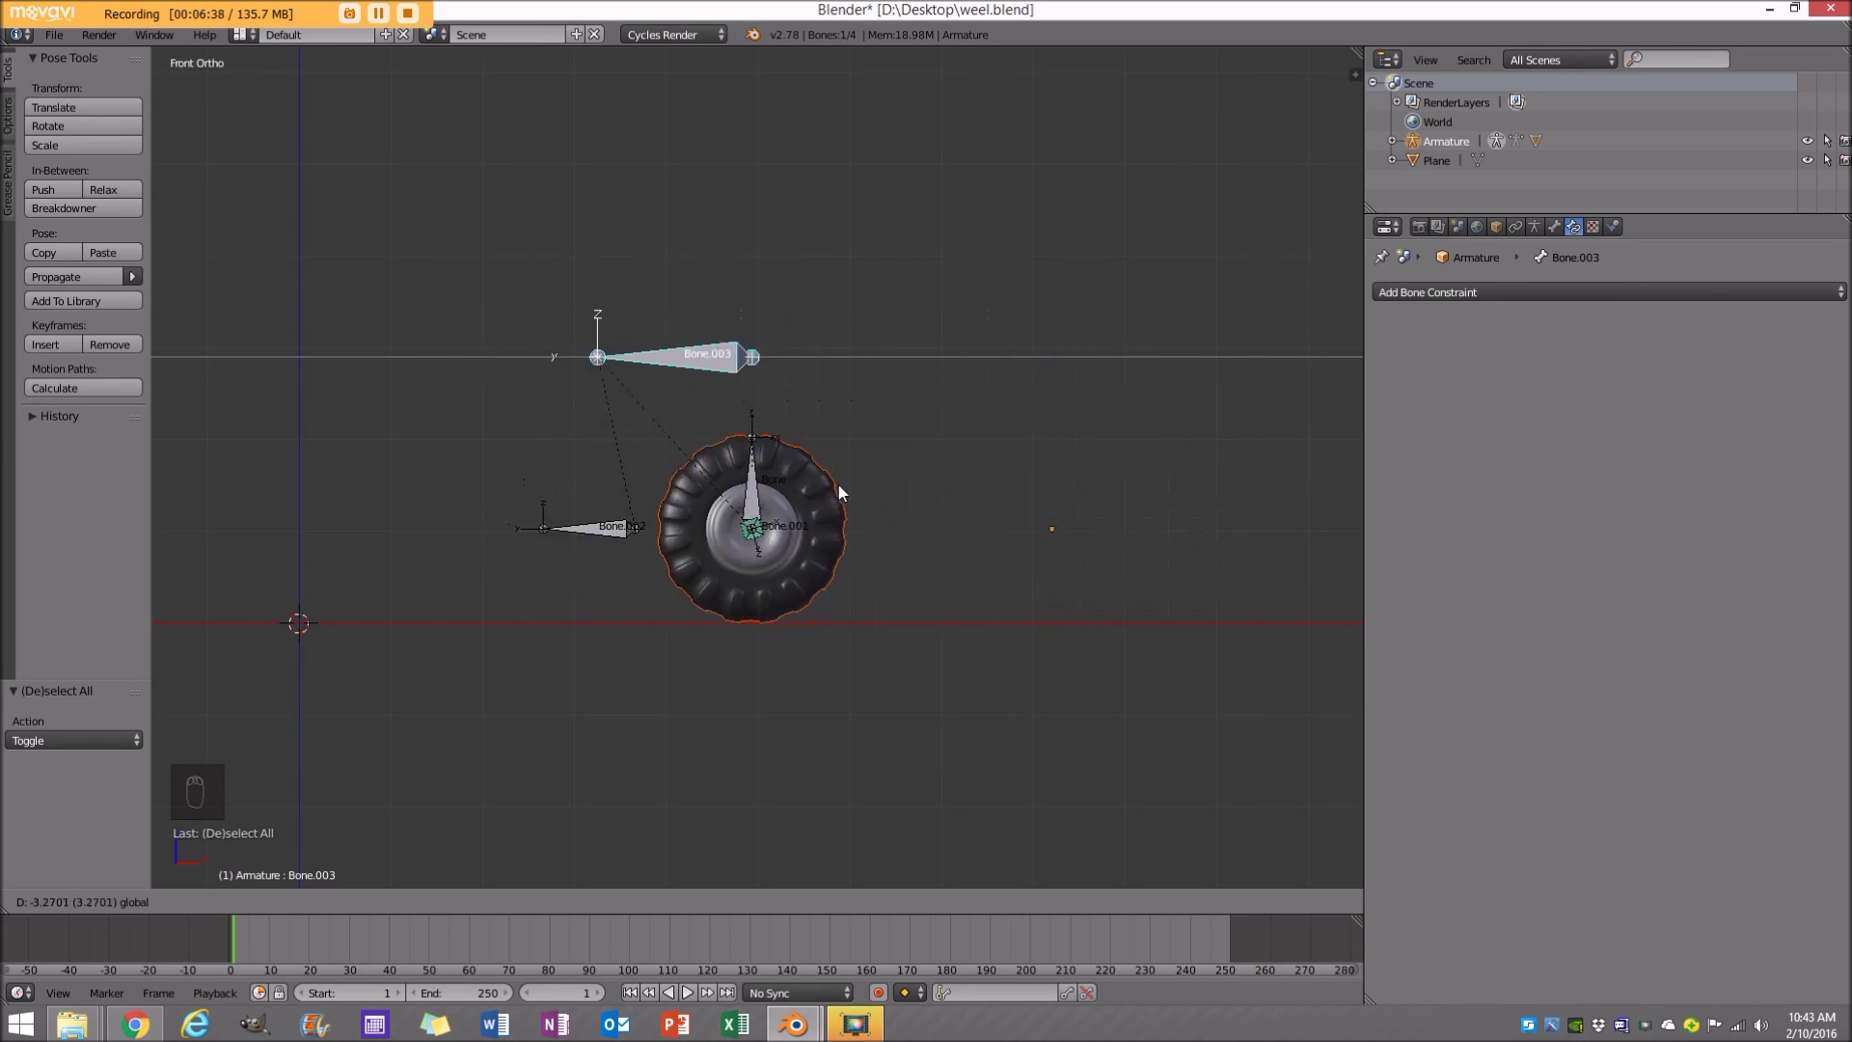
left_click(1034, 498)
Rotate Bone.003 about 31° around Z and move it about -2.3 units along X.
middle_click_drag(1034, 498, 1083, 646)
key("r")
key("z")
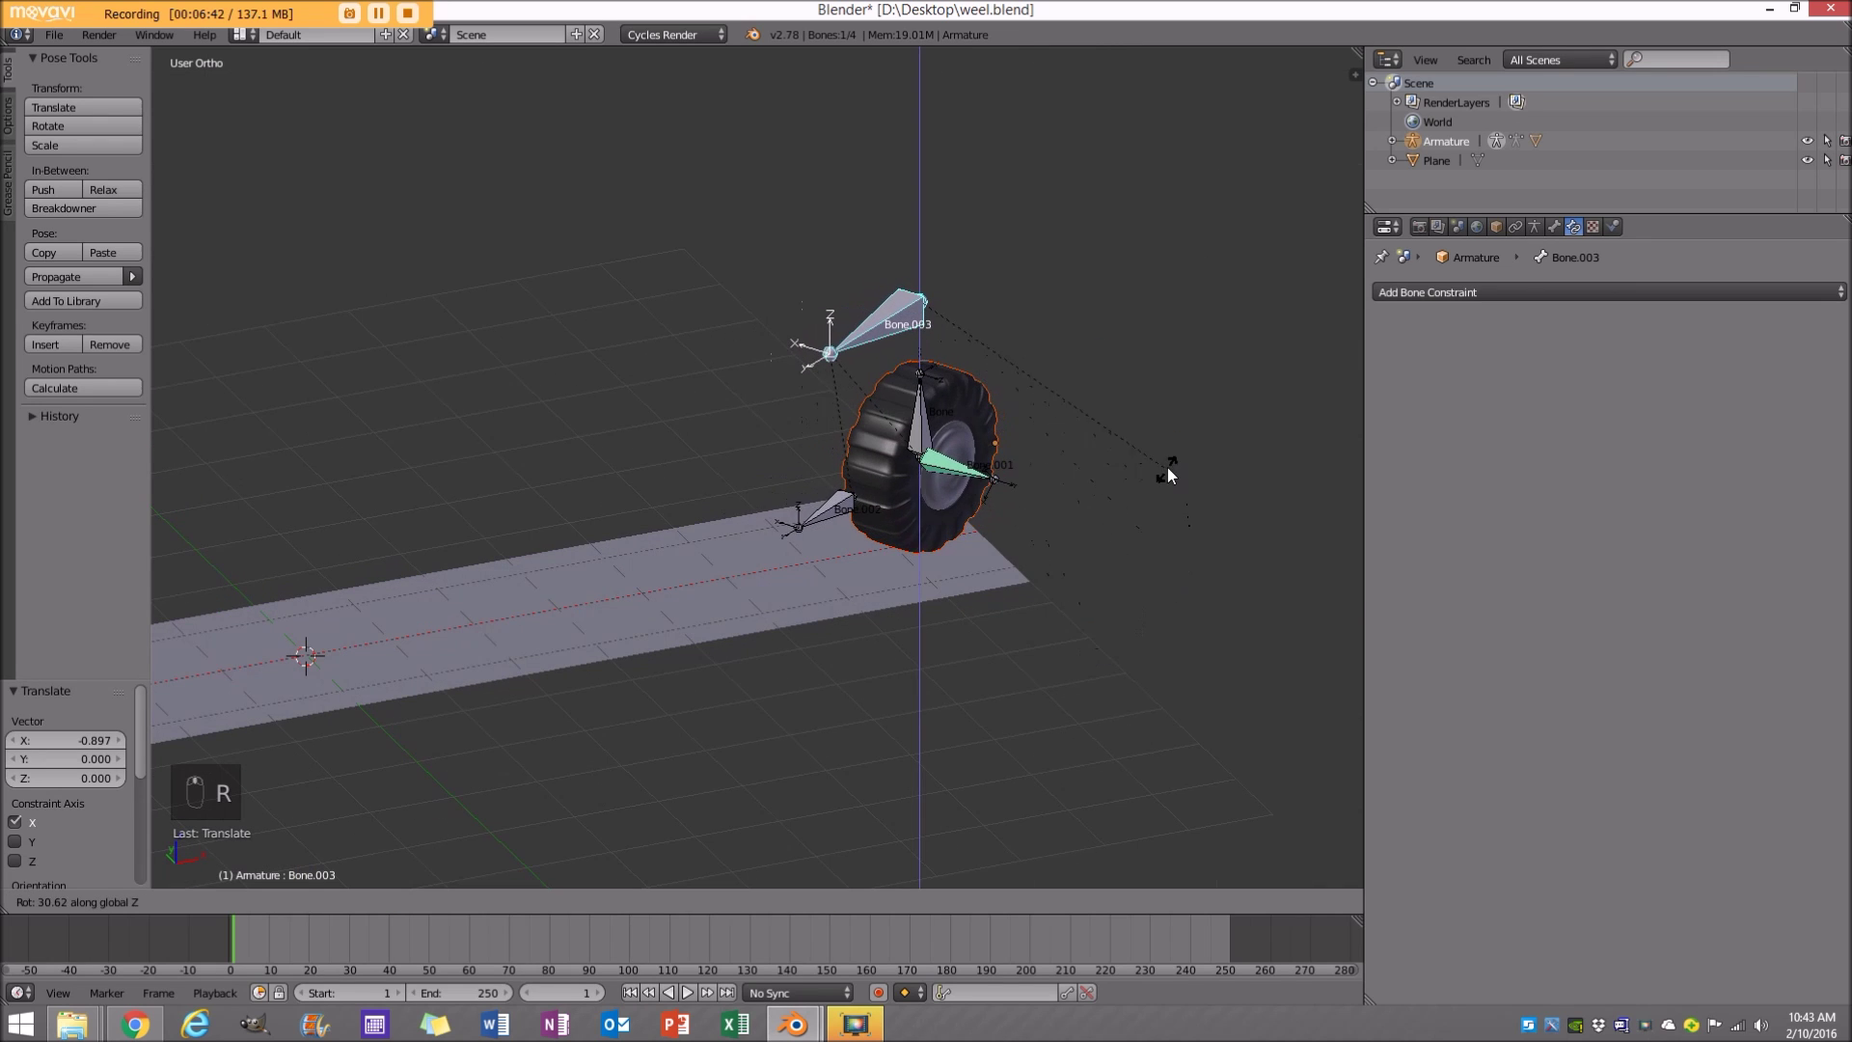
left_click(1168, 471)
key("g")
key("x")
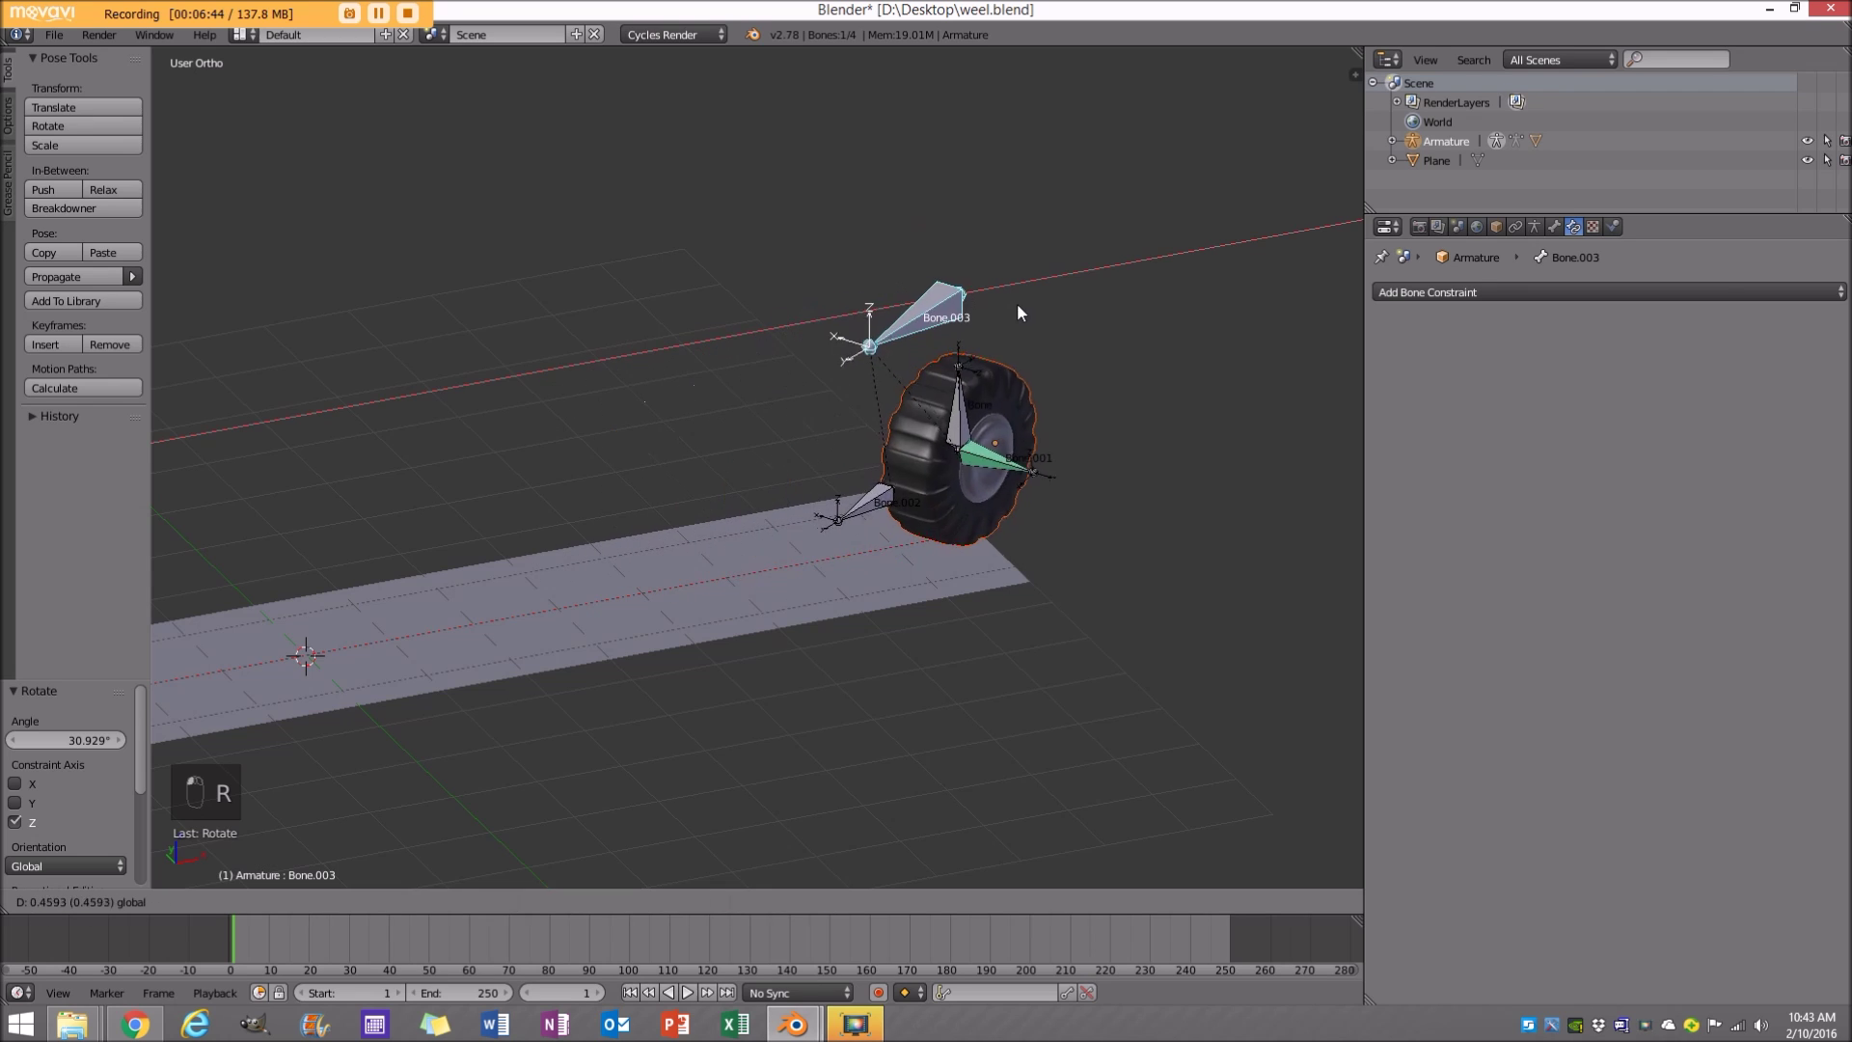
left_click(787, 373)
Clear the location and rotation of all the armature's bones and deselect them.
scroll(861, 488, "down", 2)
middle_click_drag(861, 488, 731, 489)
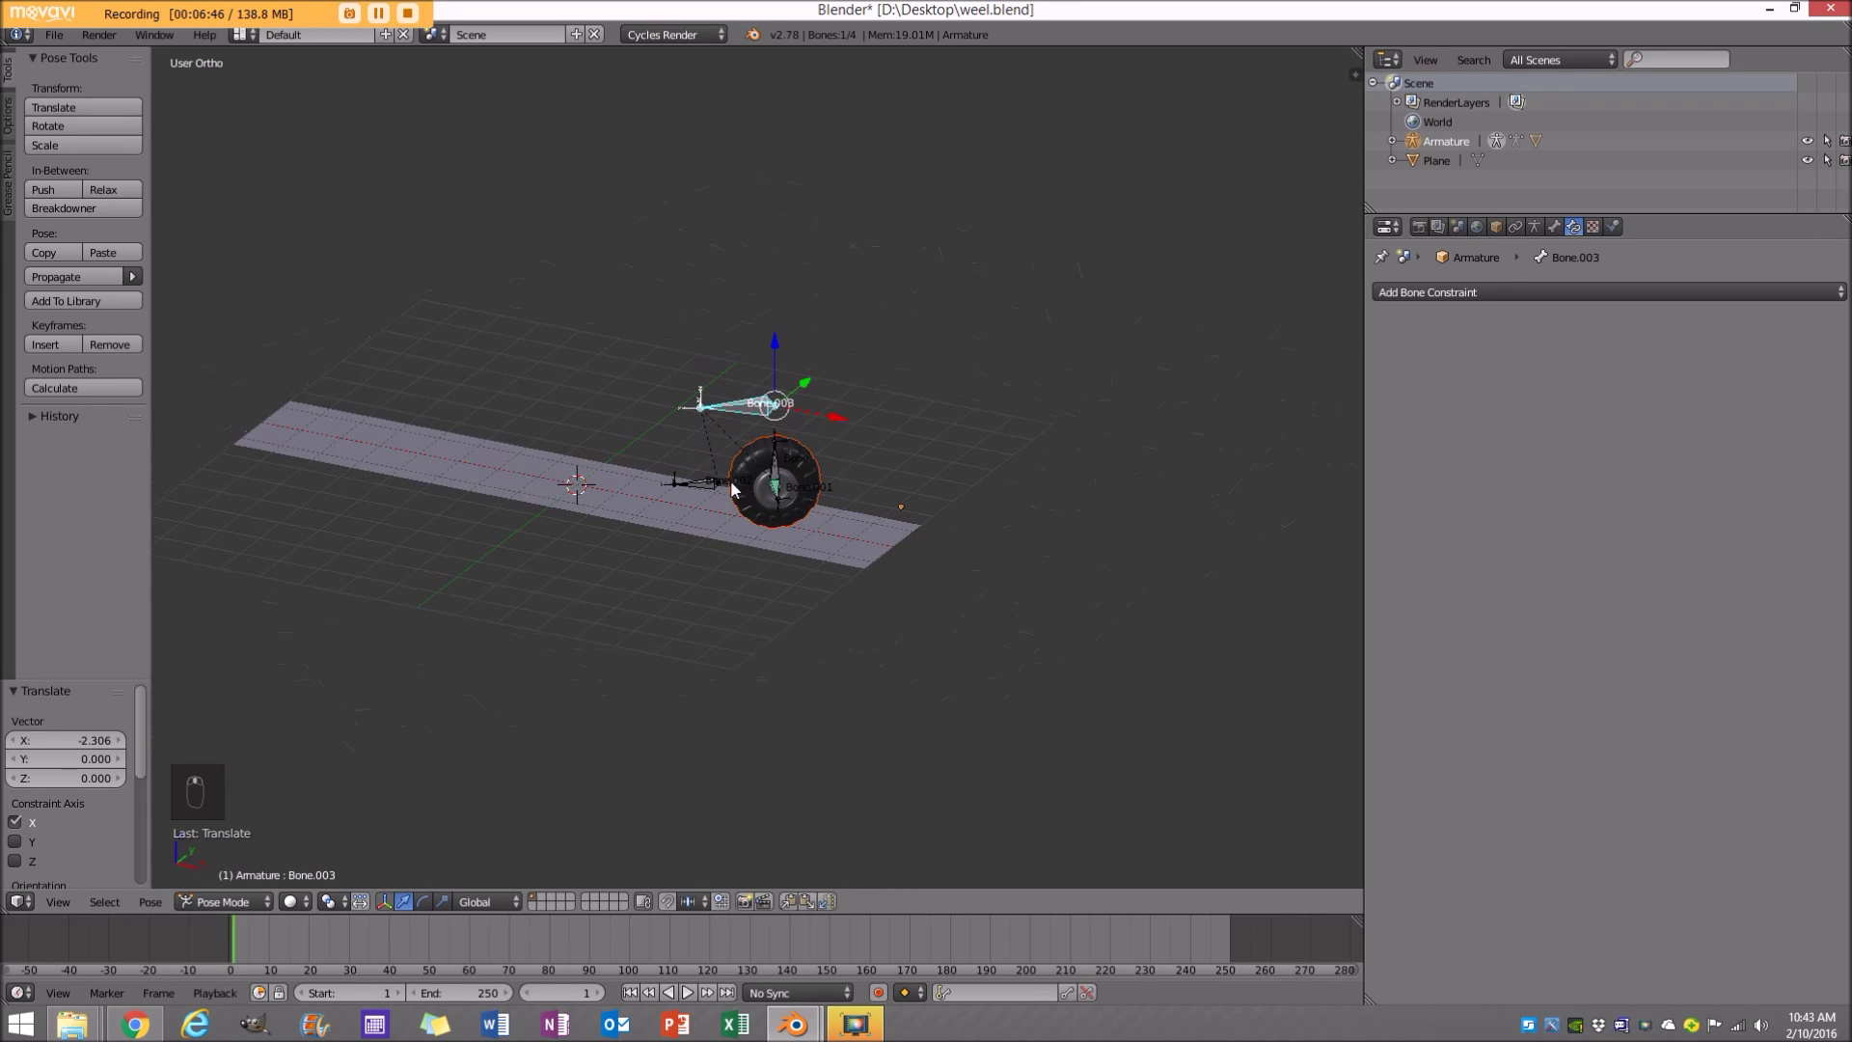
key("a")
key("a")
key("a")
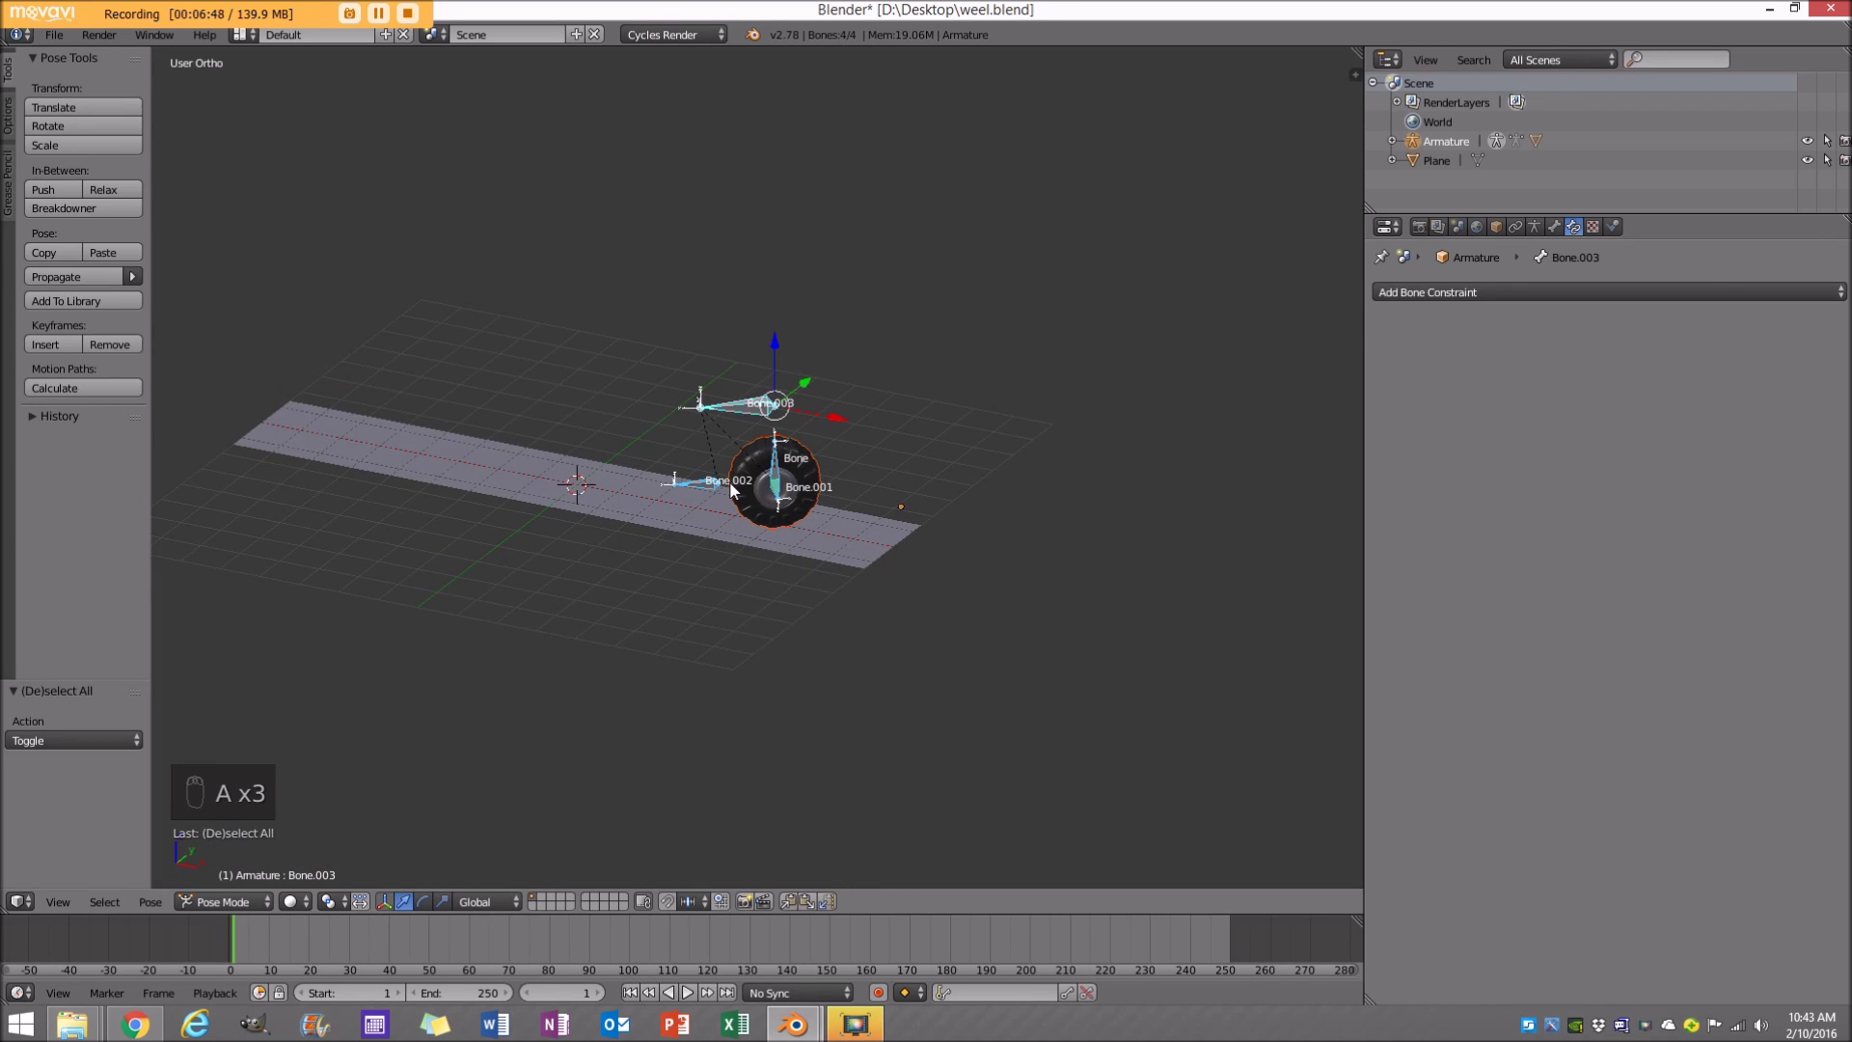
key("alt+g")
key("alt+r")
key("a")
Show the rig and ground plane in wireframe from the front, with no bones selected.
middle_click_drag(704, 495, 834, 547)
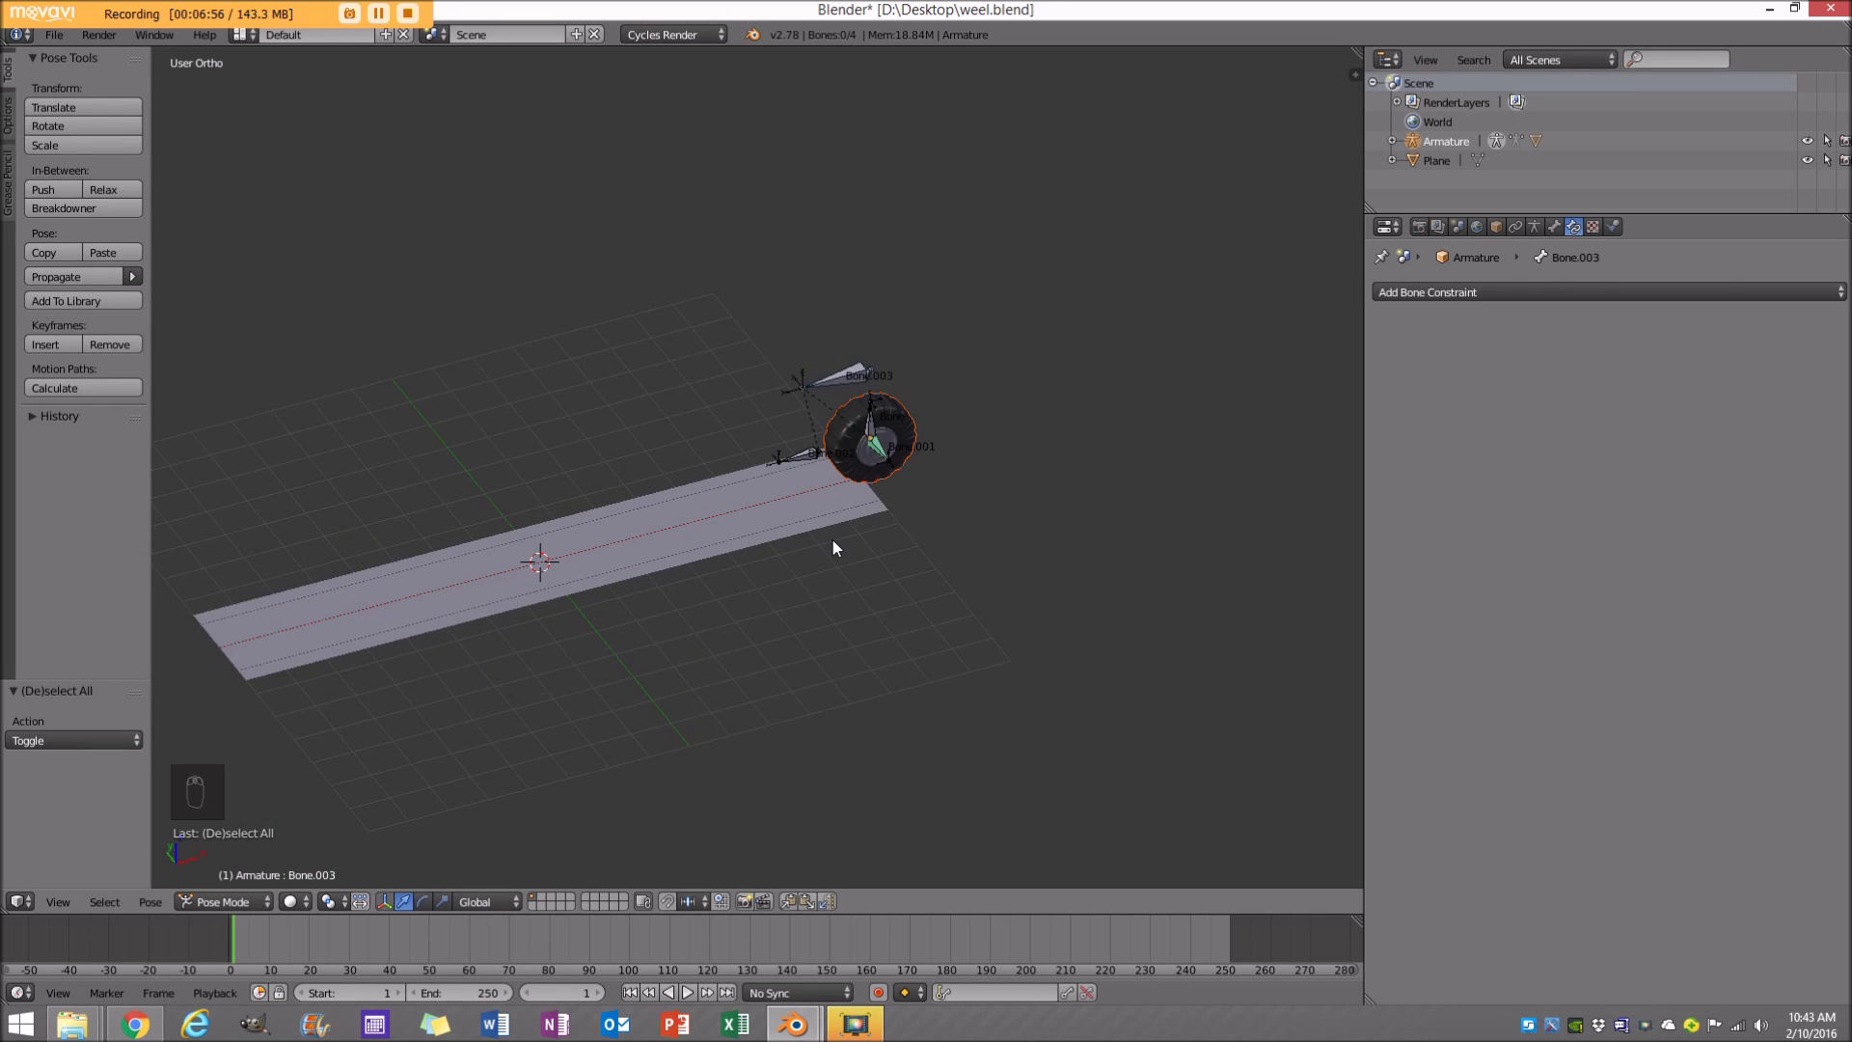
key("KP_5")
key("KP_5")
key("KP_1")
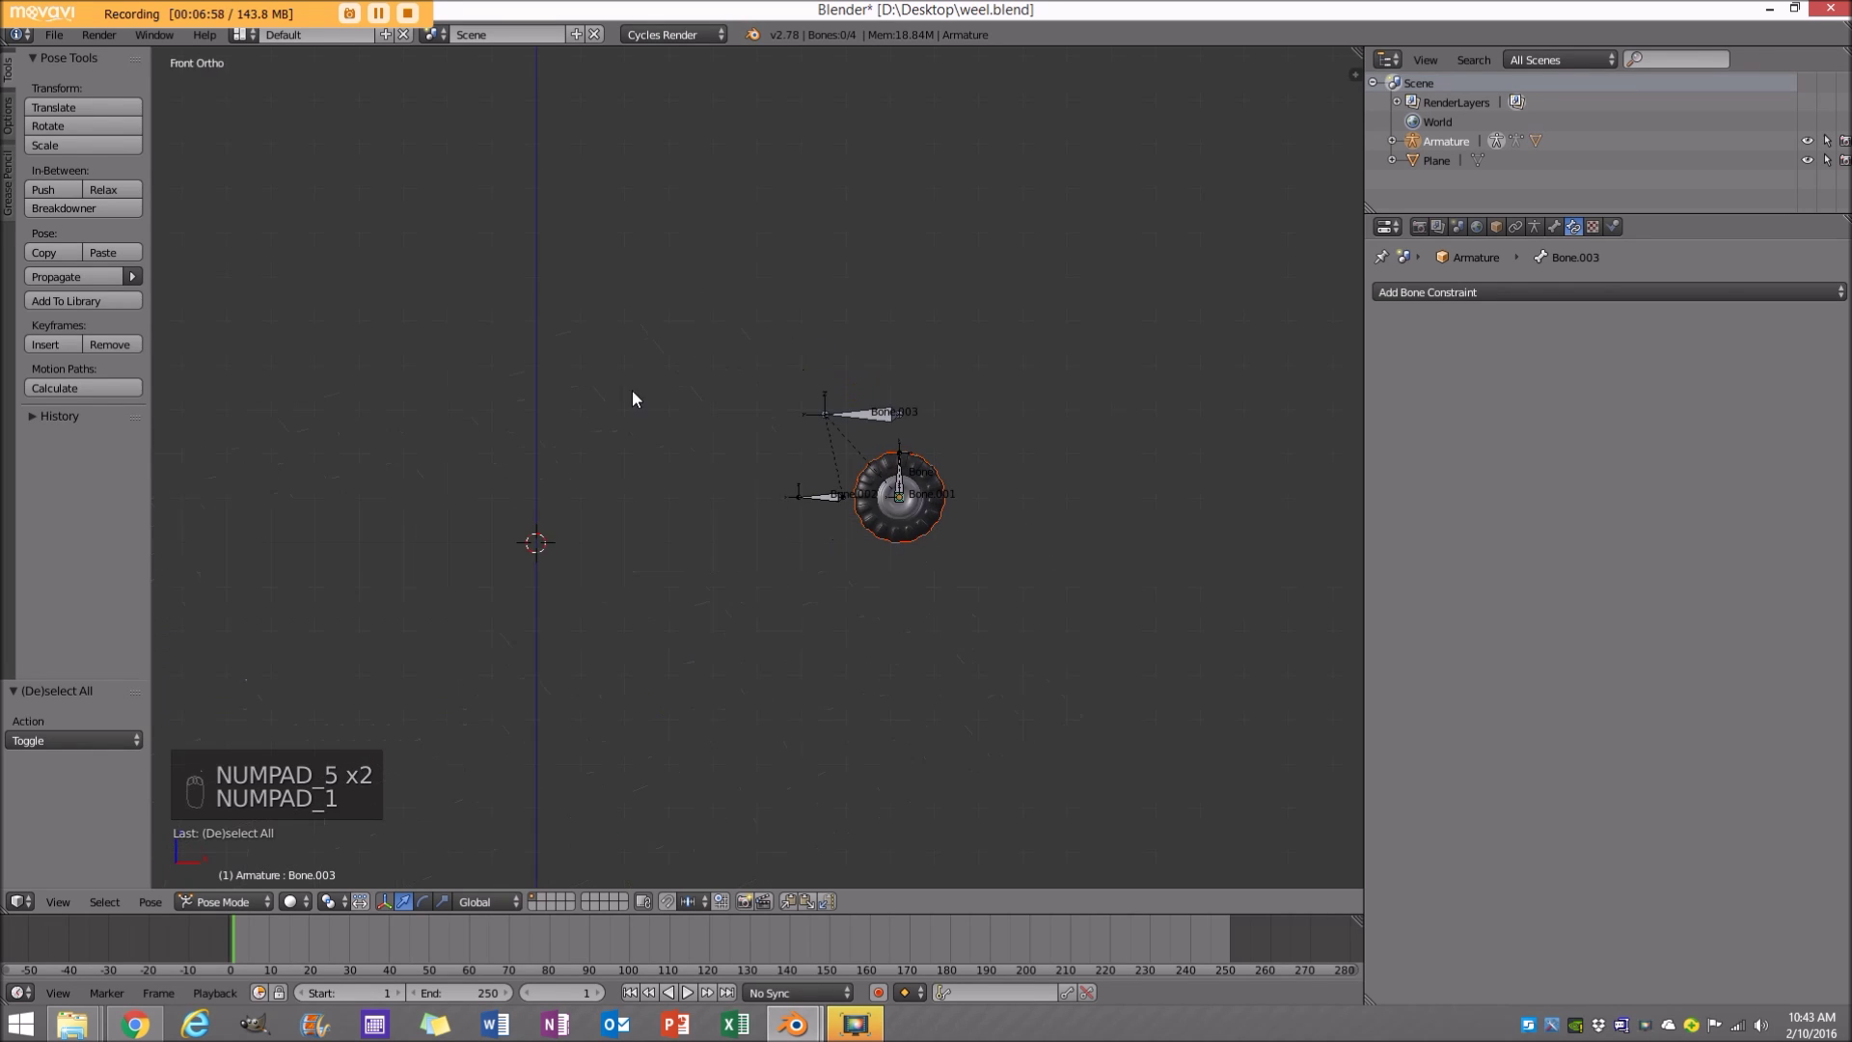
key("z")
middle_click_drag(748, 637, 819, 621, "shift")
key("a")
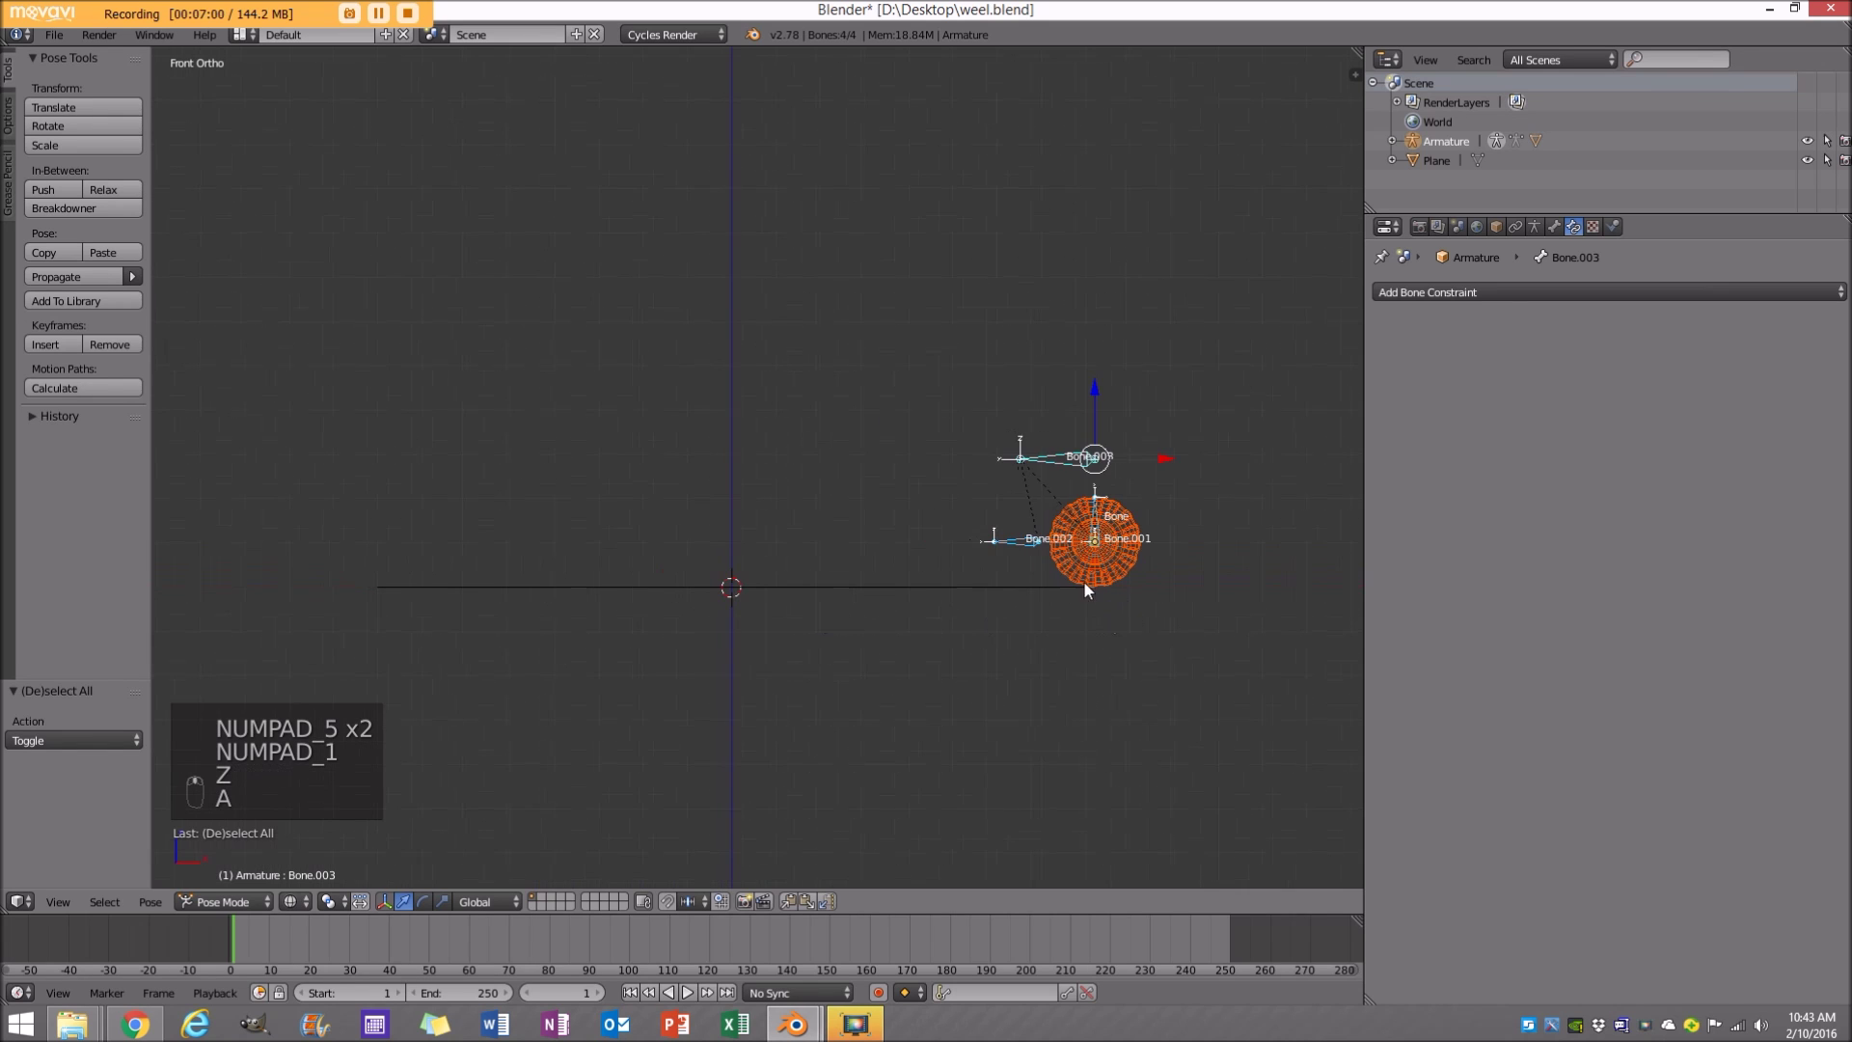
key("a")
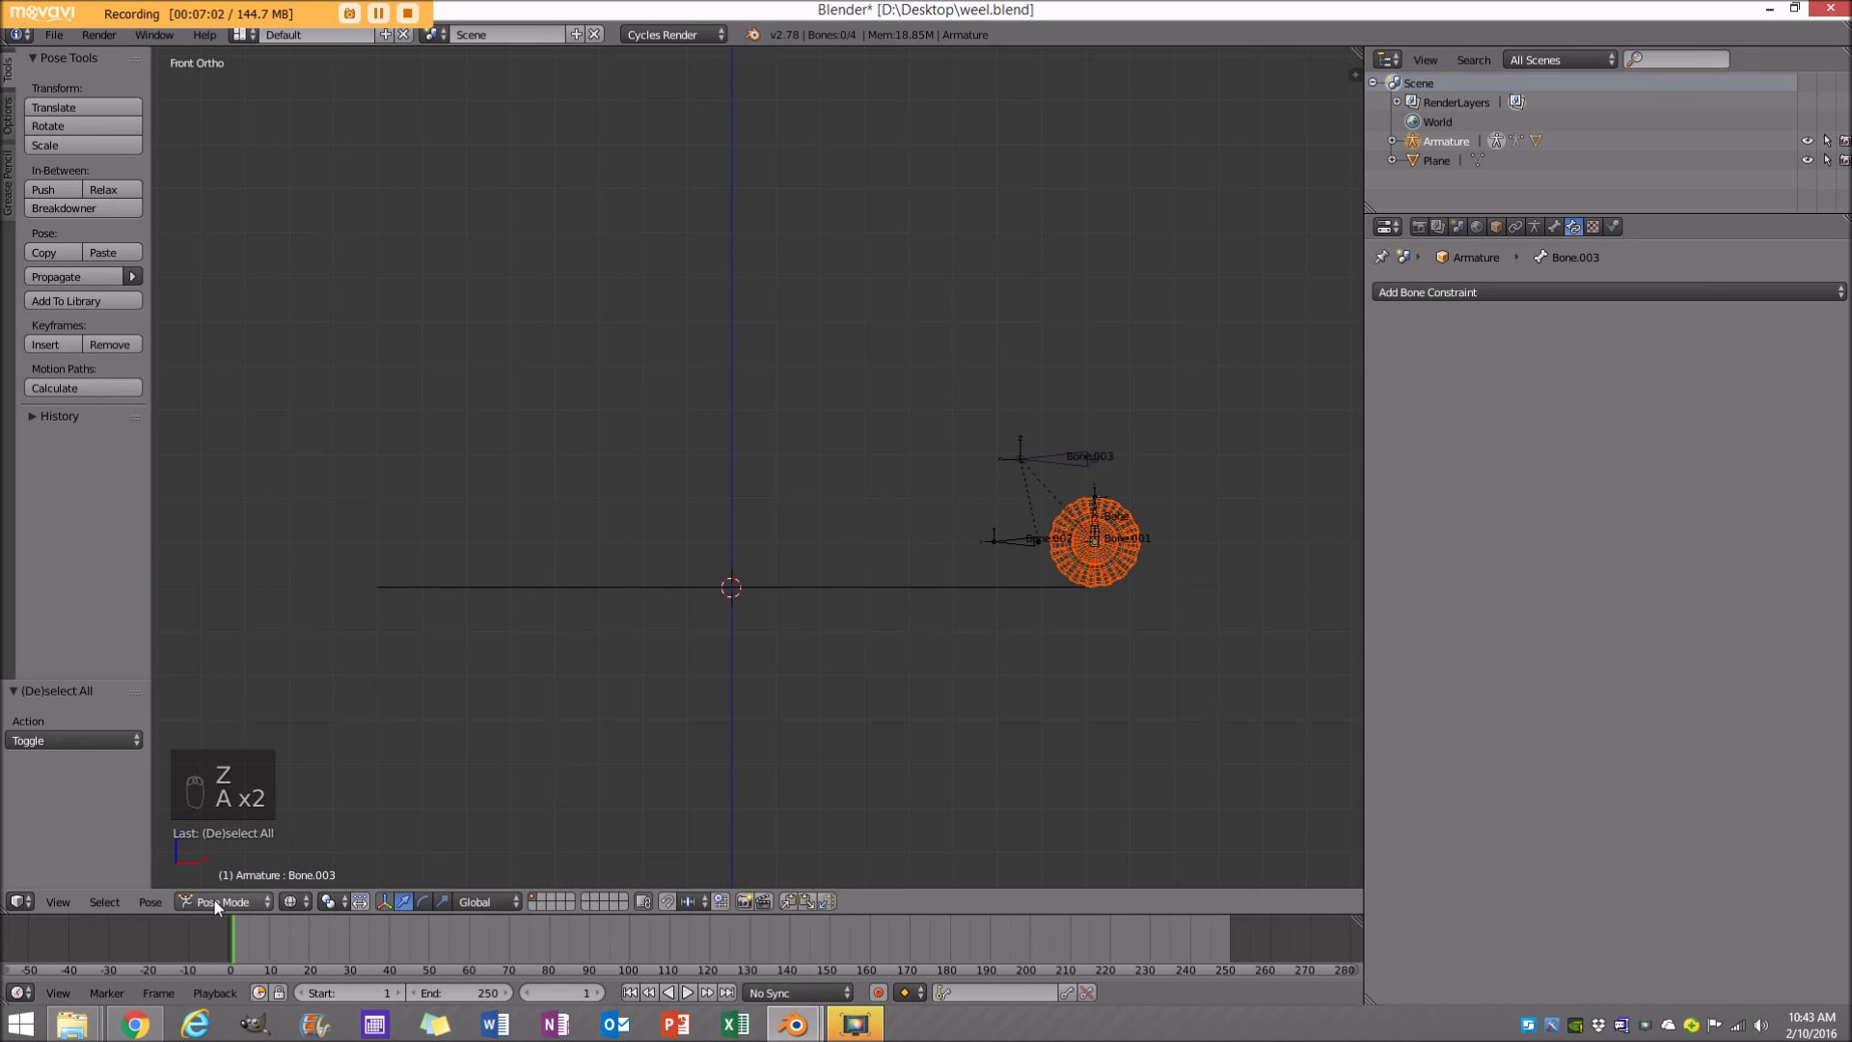
Return the armature to Object Mode and deselect everything.
scroll(1055, 632, "up", 2)
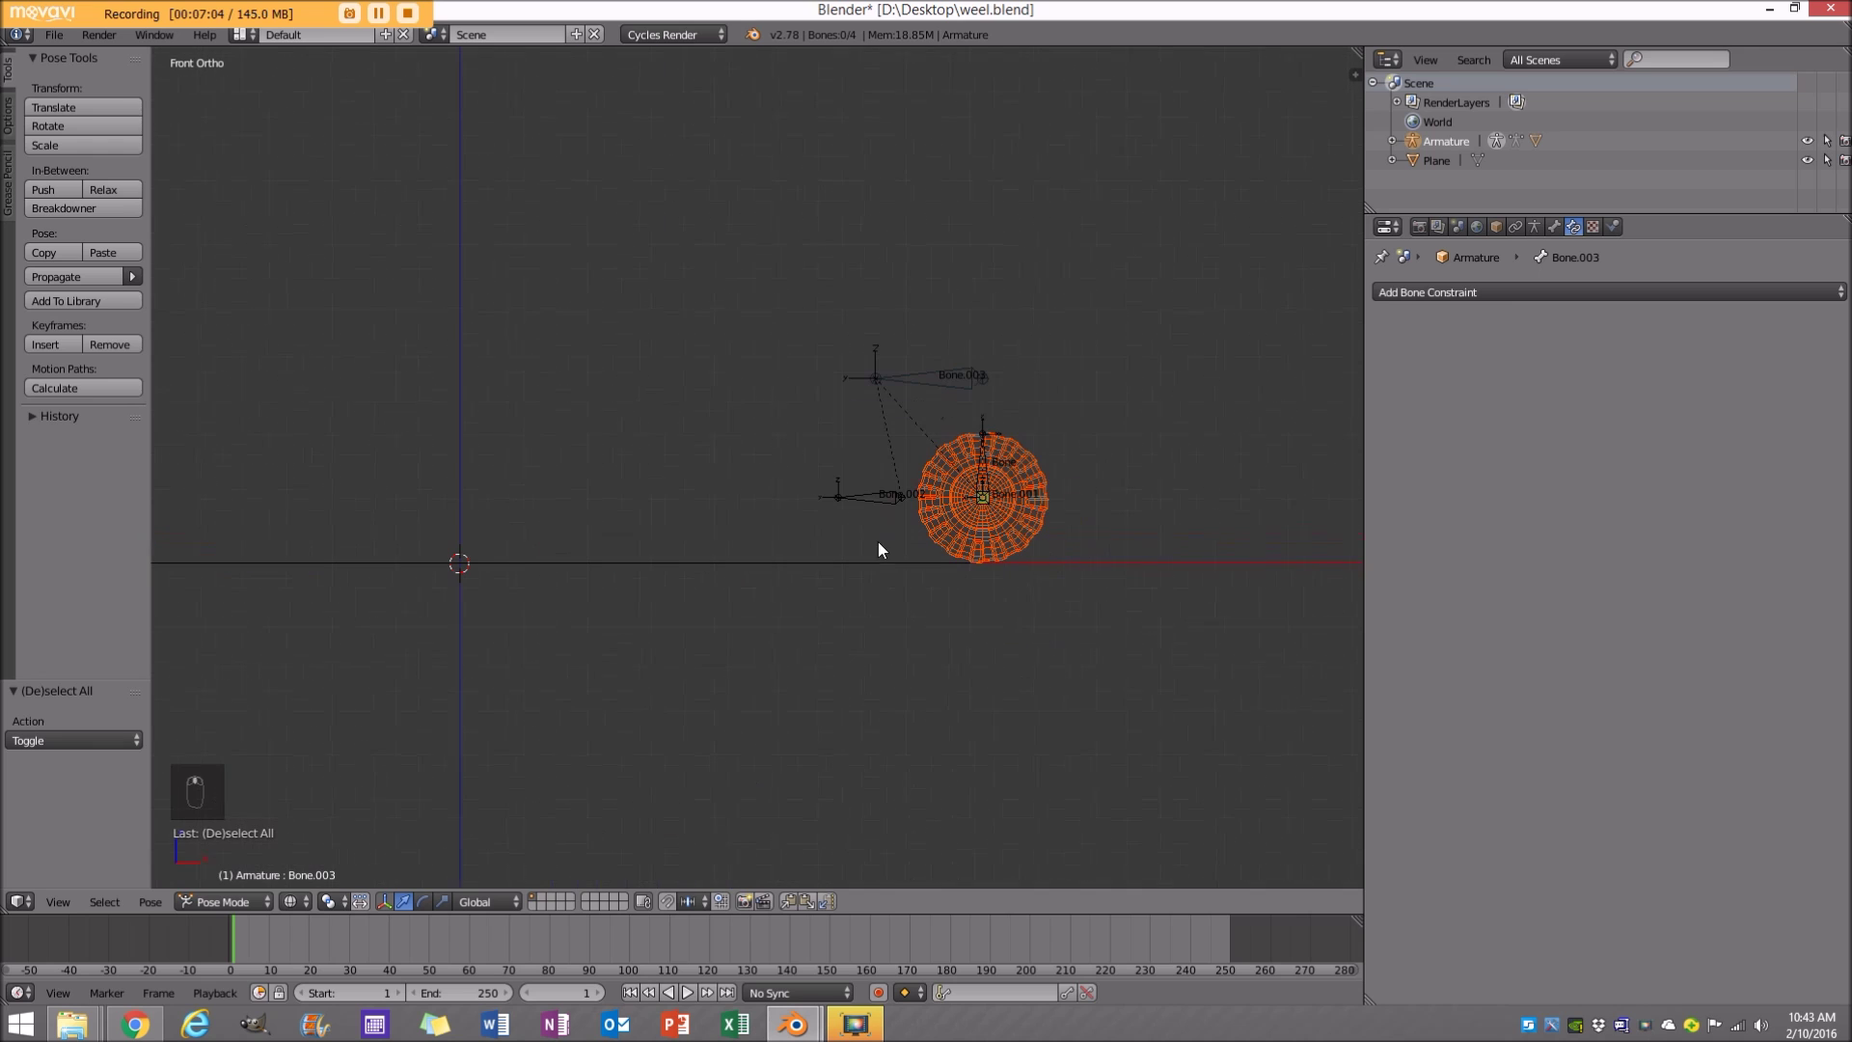
left_click(231, 900)
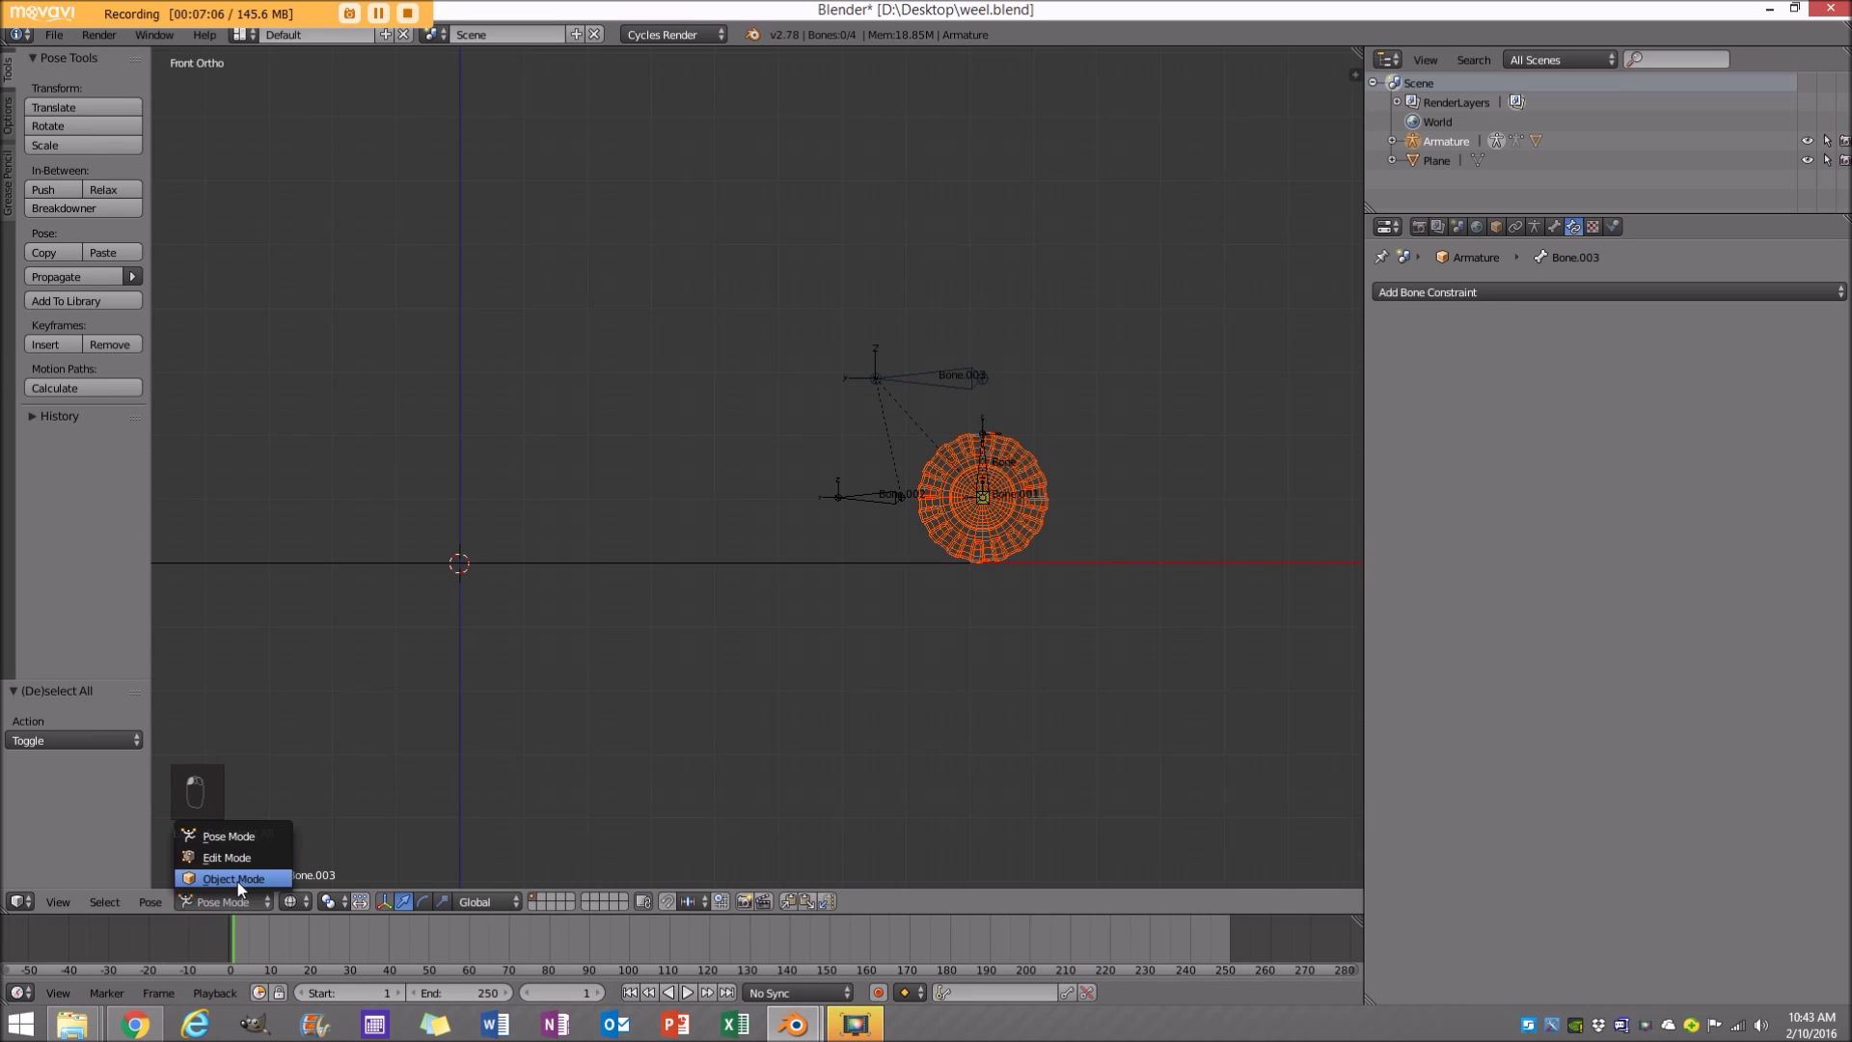
left_click(233, 877)
scroll(878, 501, "up", 3)
key("a")
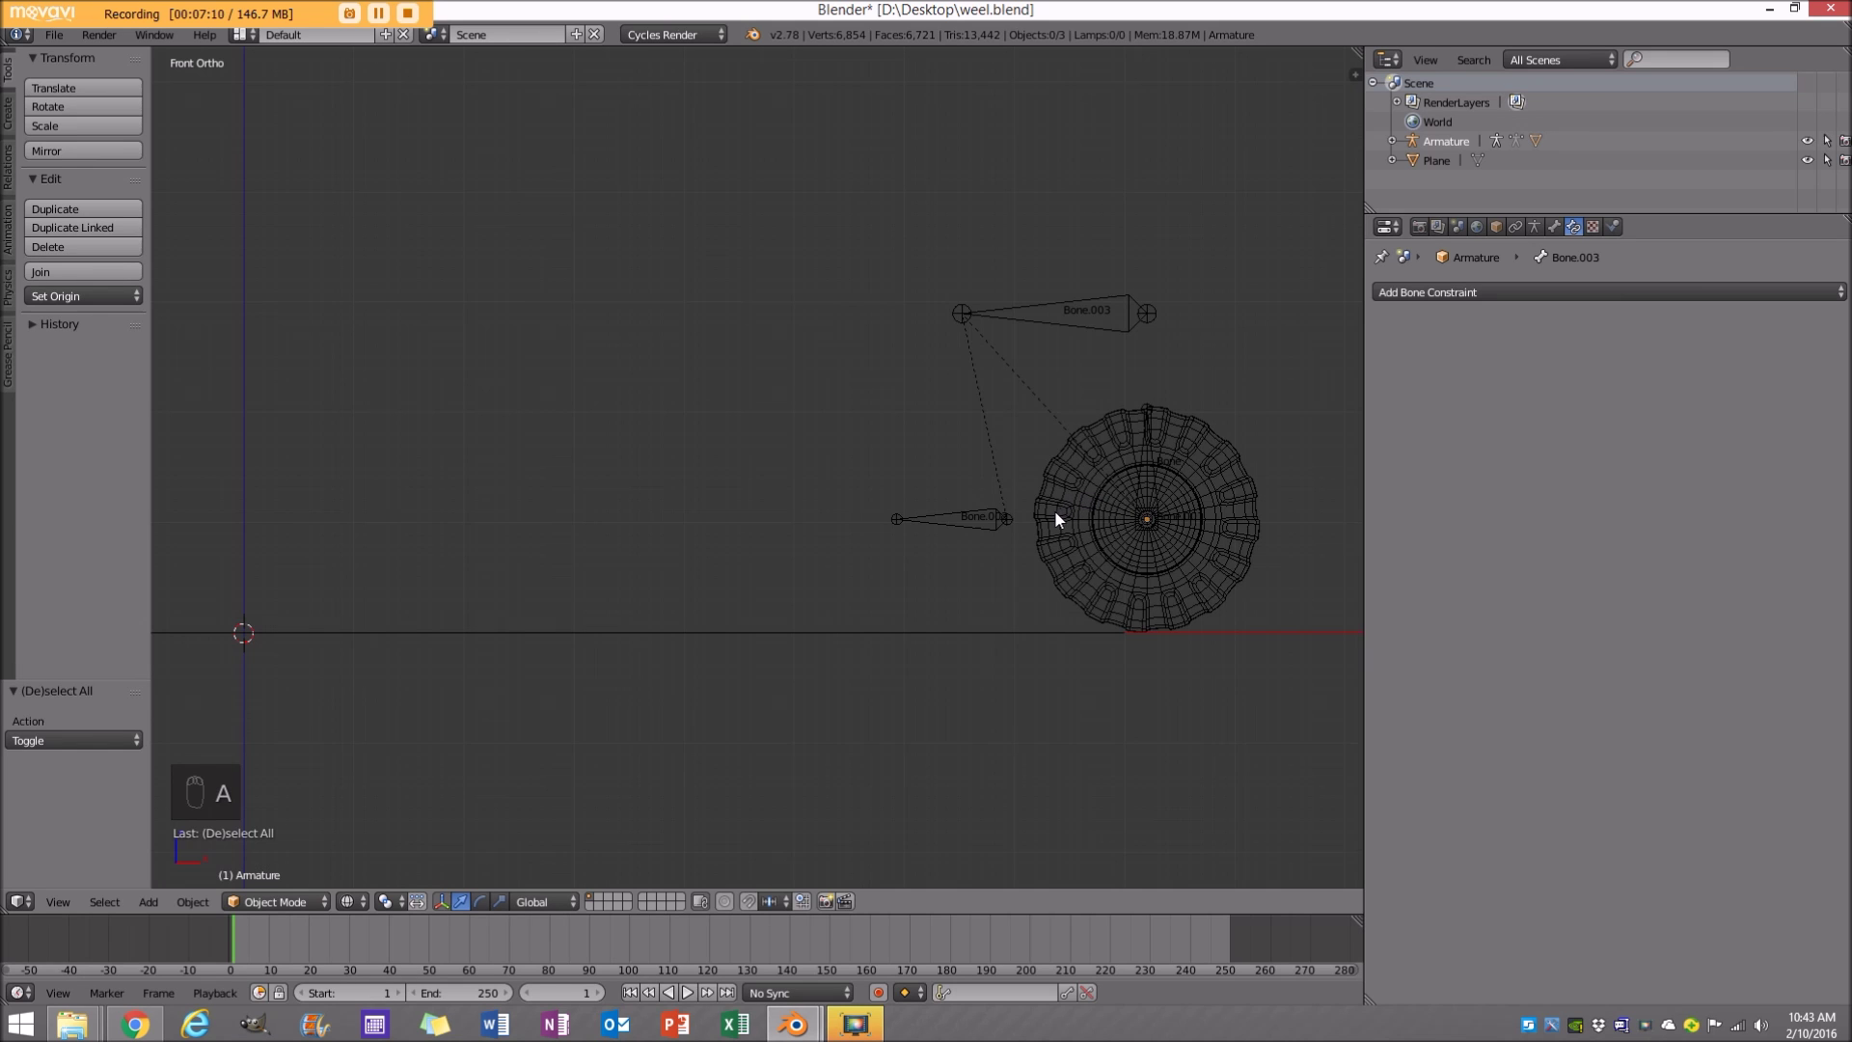
Select the armature and wheel together and move them about -0.085 units along Z and 0.226 along X.
right_click(1146, 415)
middle_click_drag(1155, 413, 909, 419, "shift")
scroll(1025, 390, "up", 2)
right_click(1025, 393)
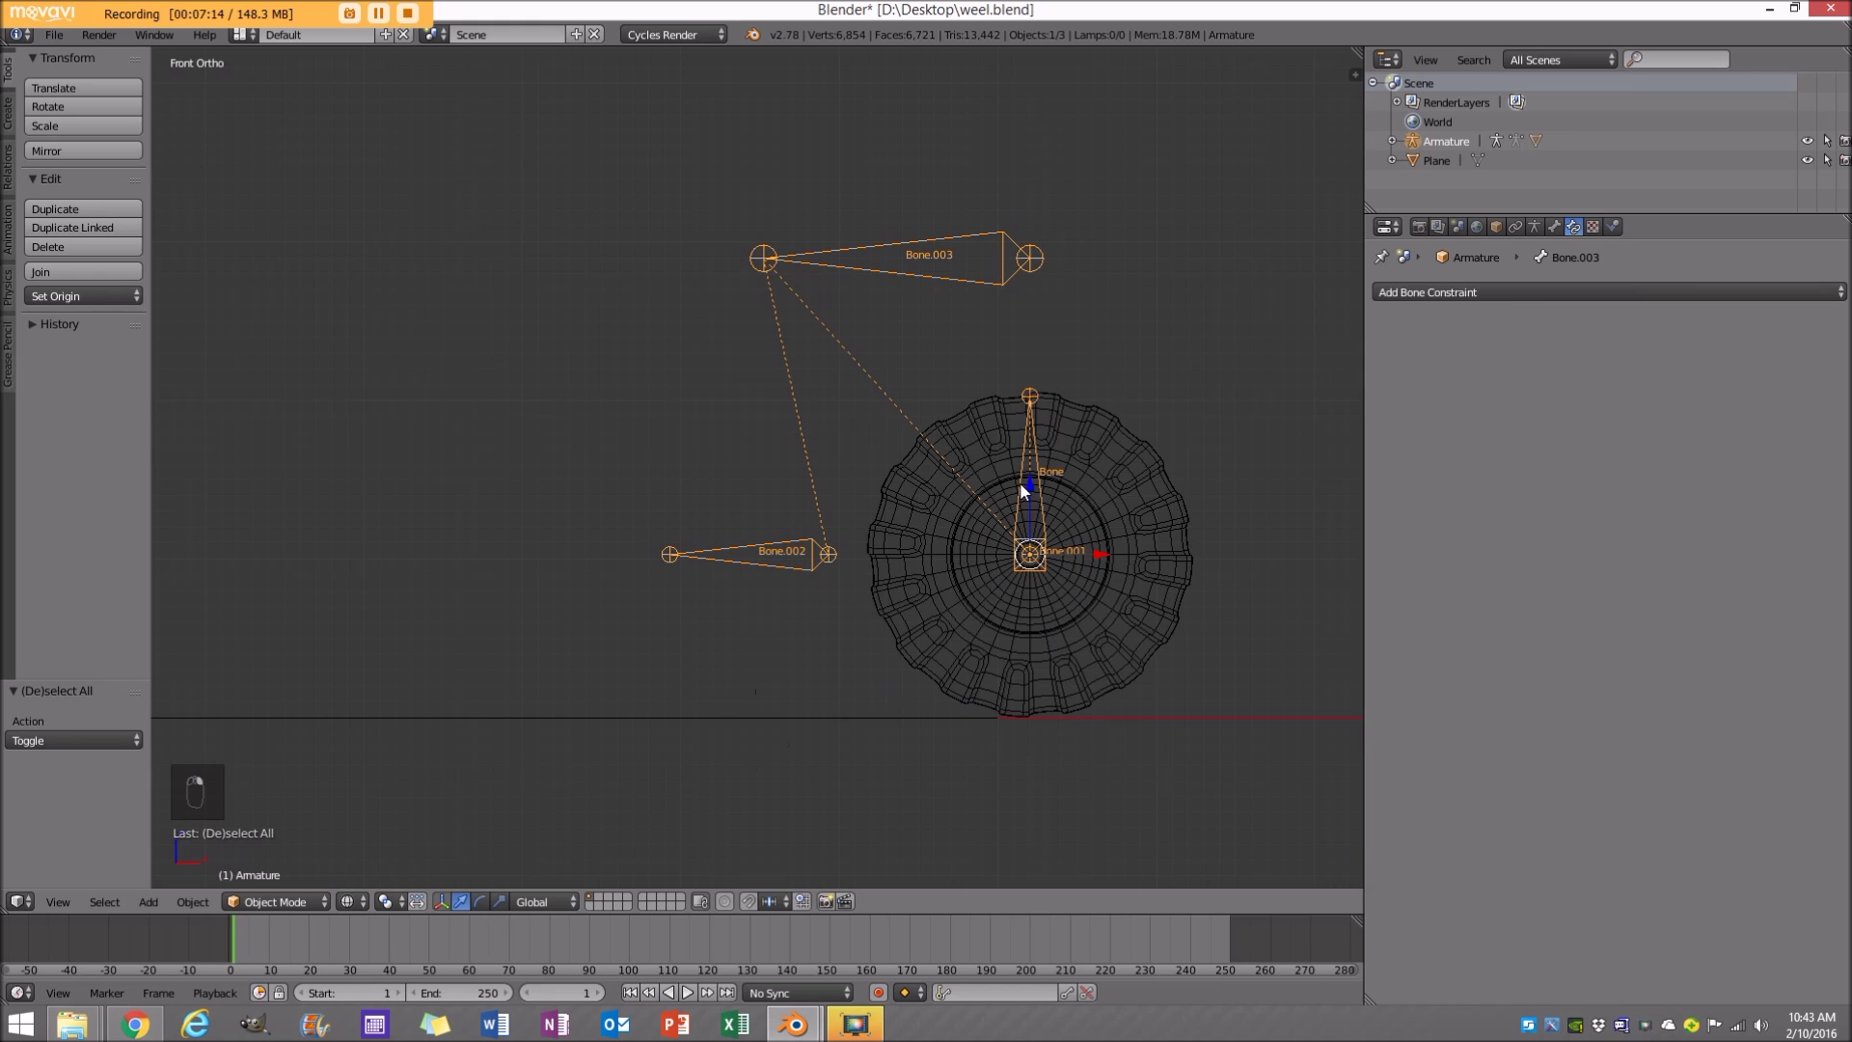
right_click(986, 415, "shift")
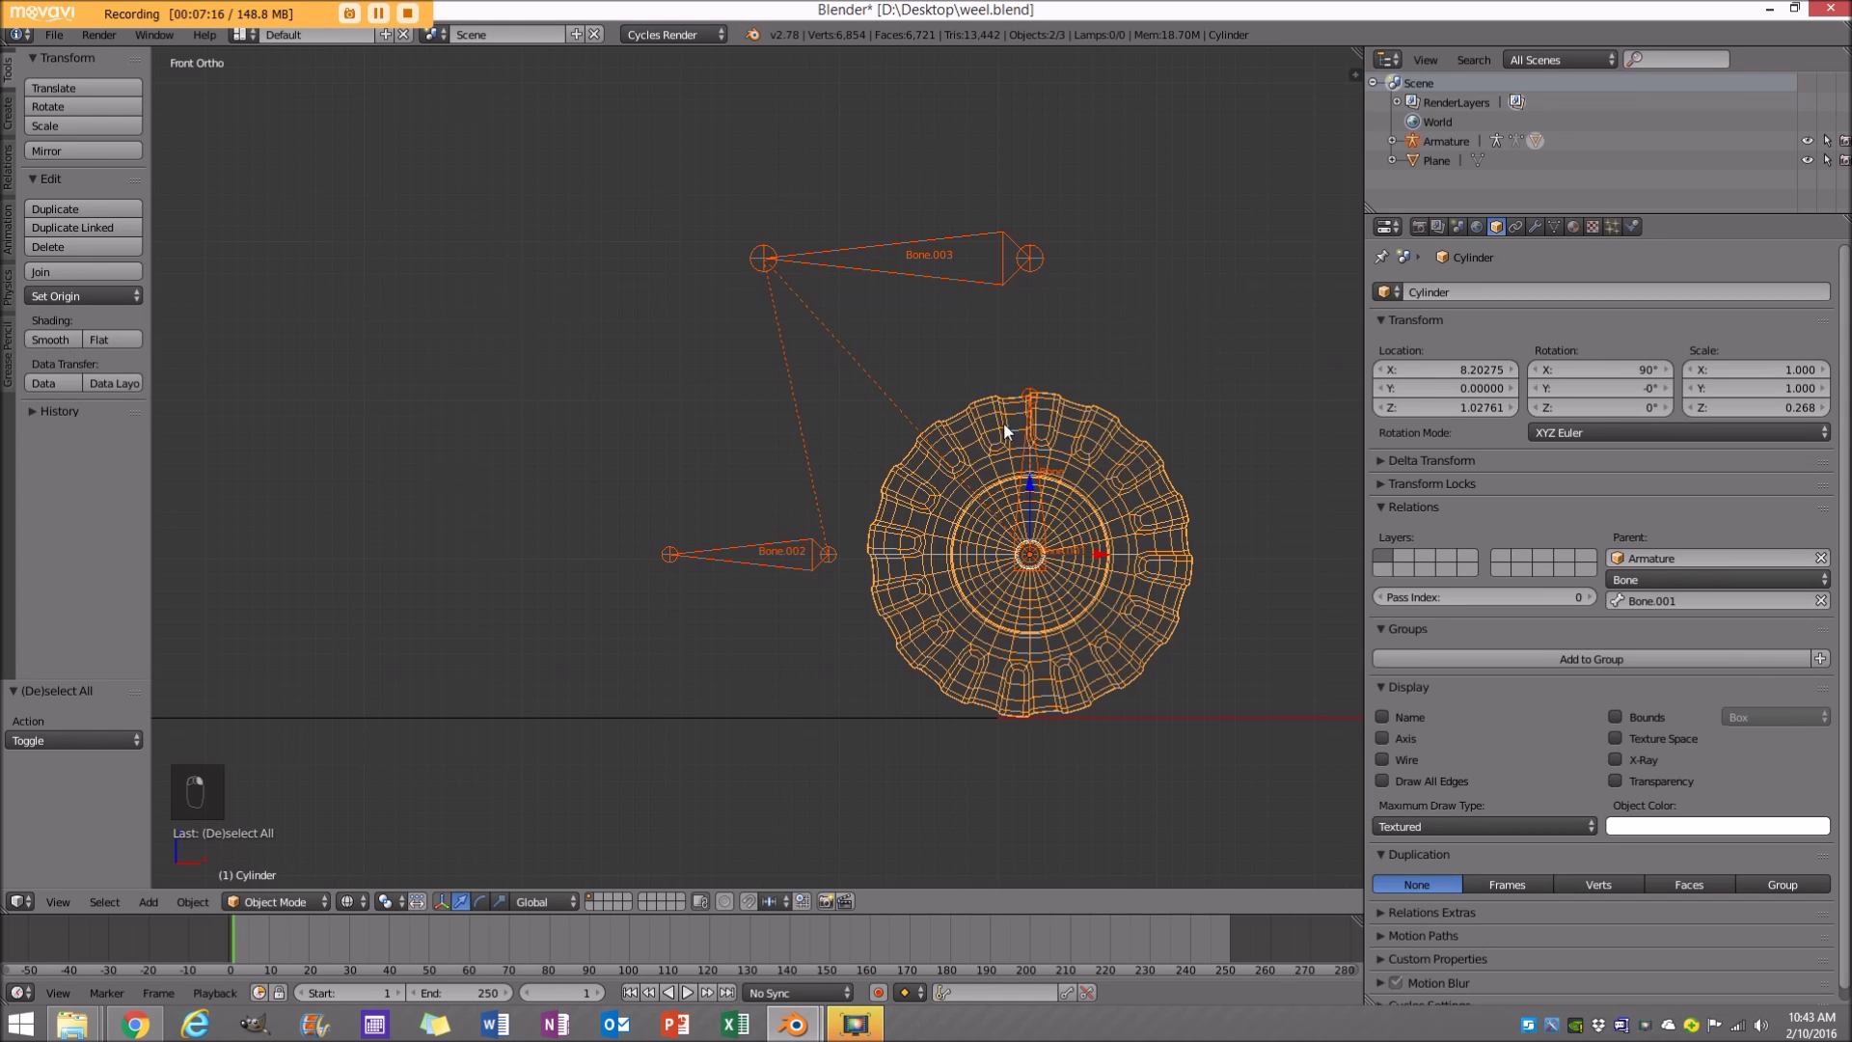
key("g")
key("z")
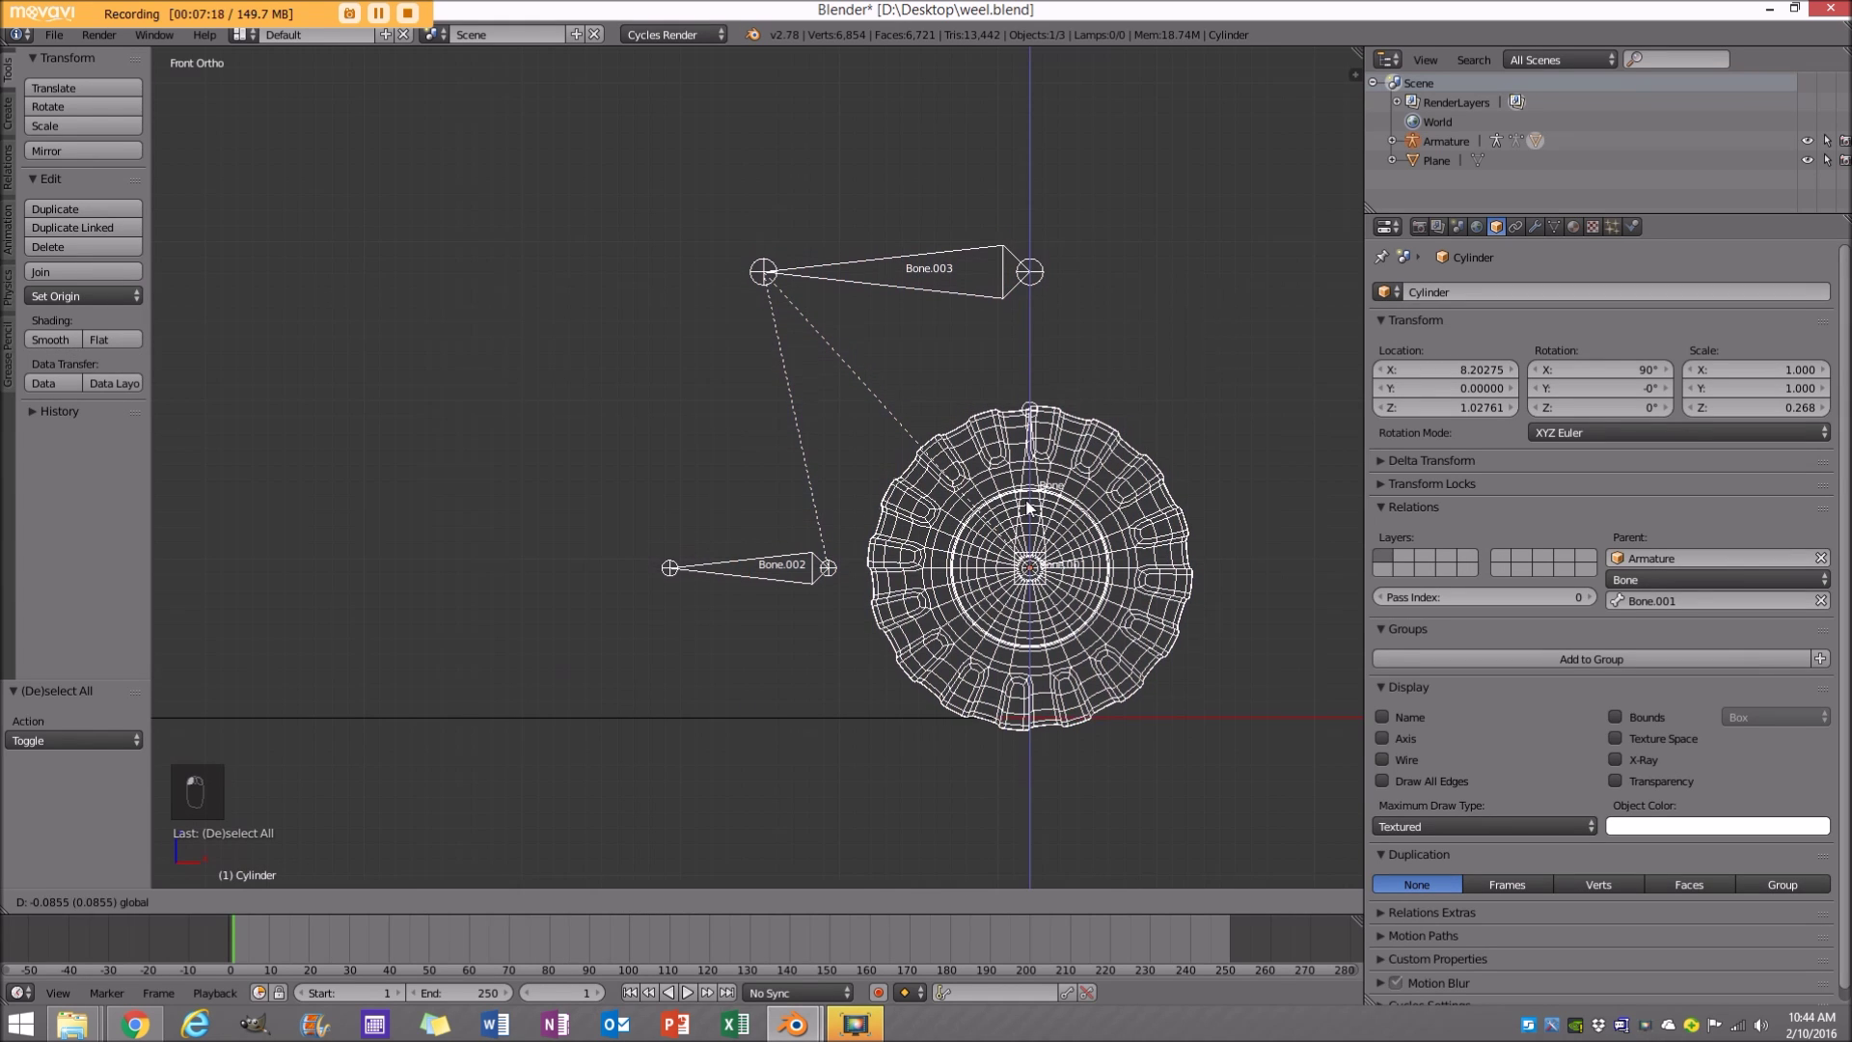
left_click(1030, 507)
key("g")
key("x")
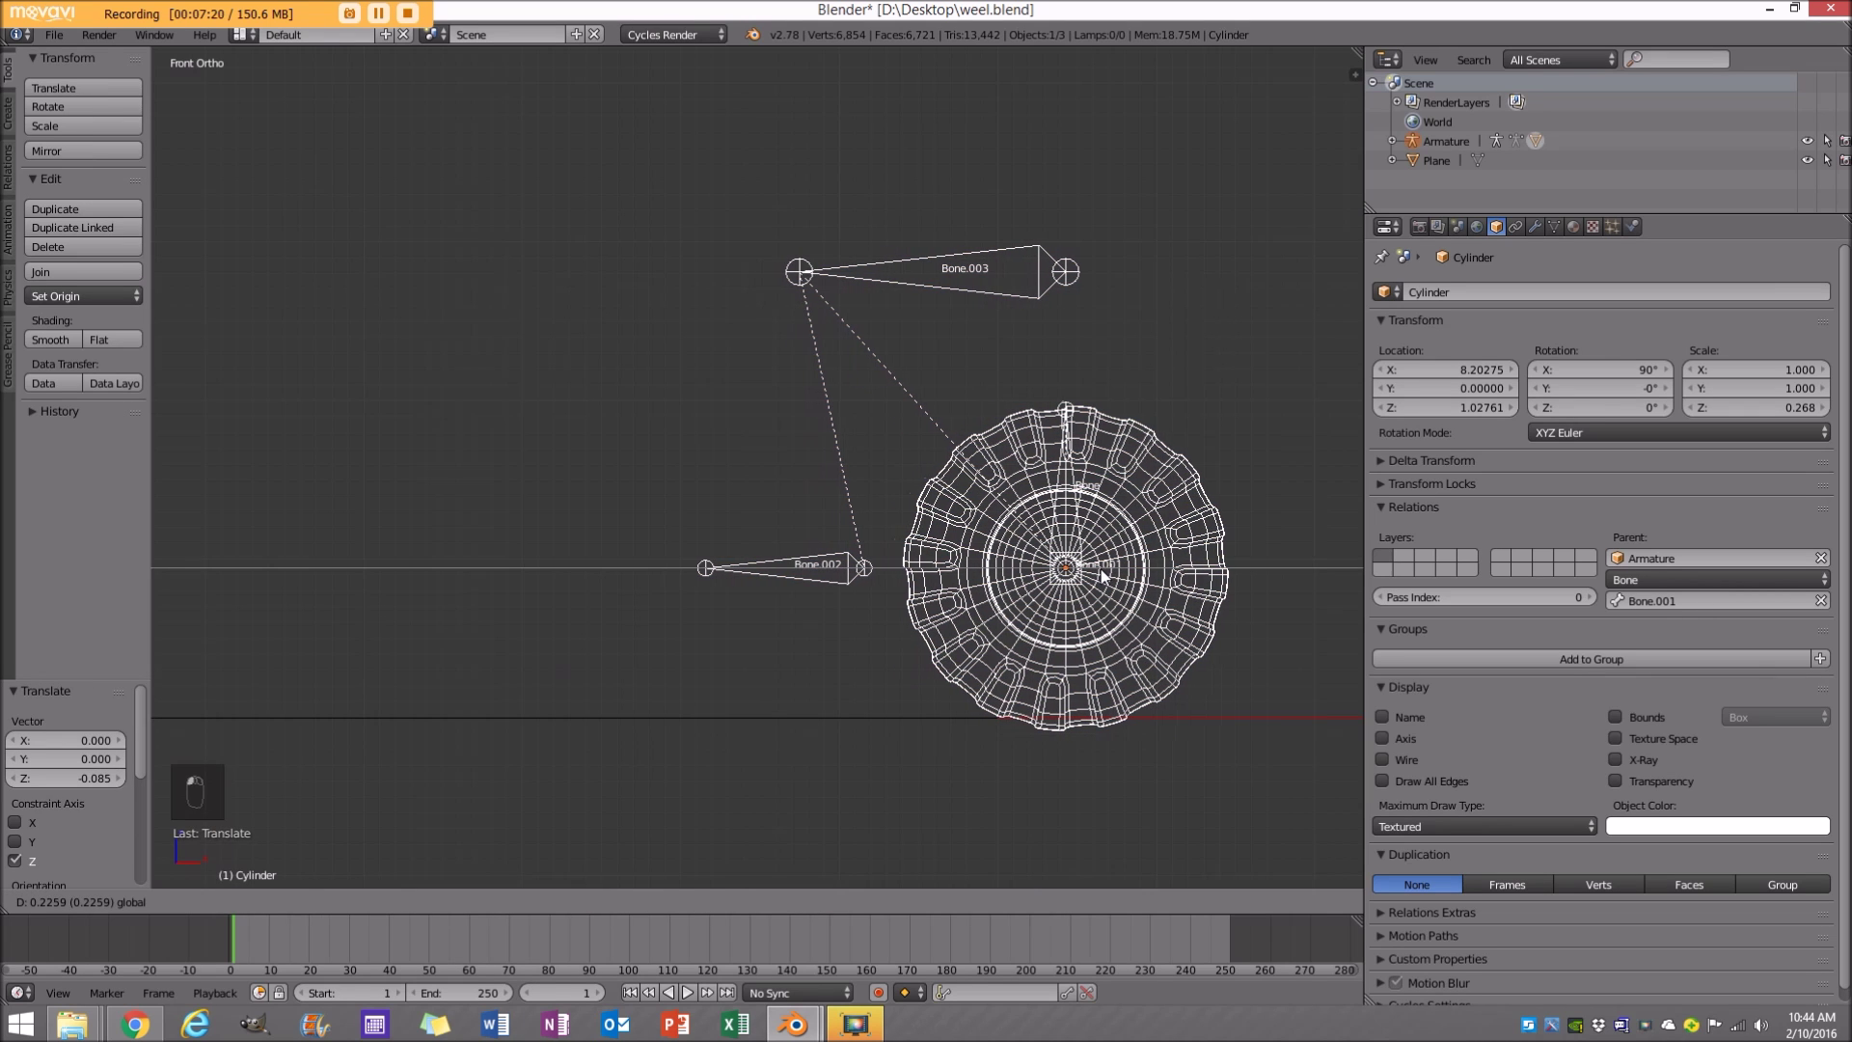
left_click(1103, 576)
Restore solid shading and put only the armature into Pose Mode, seen from the front.
middle_click_drag(1068, 503, 1007, 668)
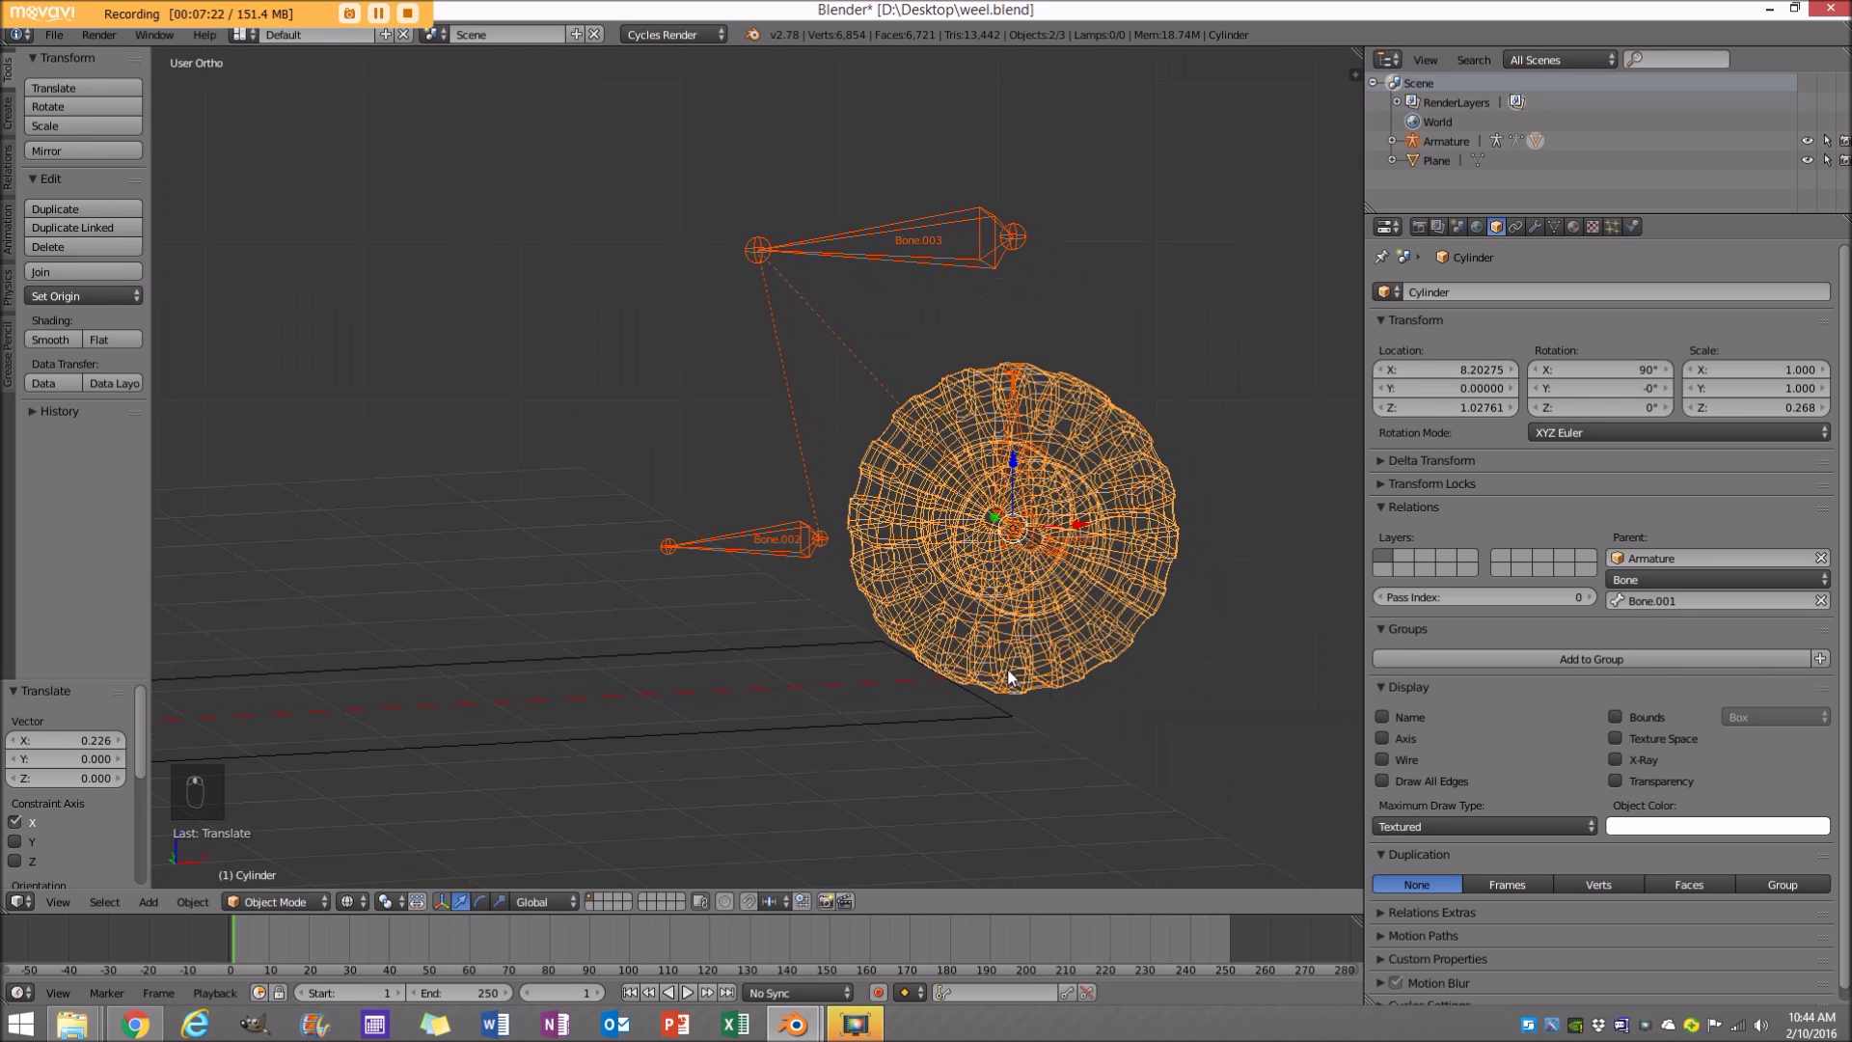
key("z")
right_click(893, 281)
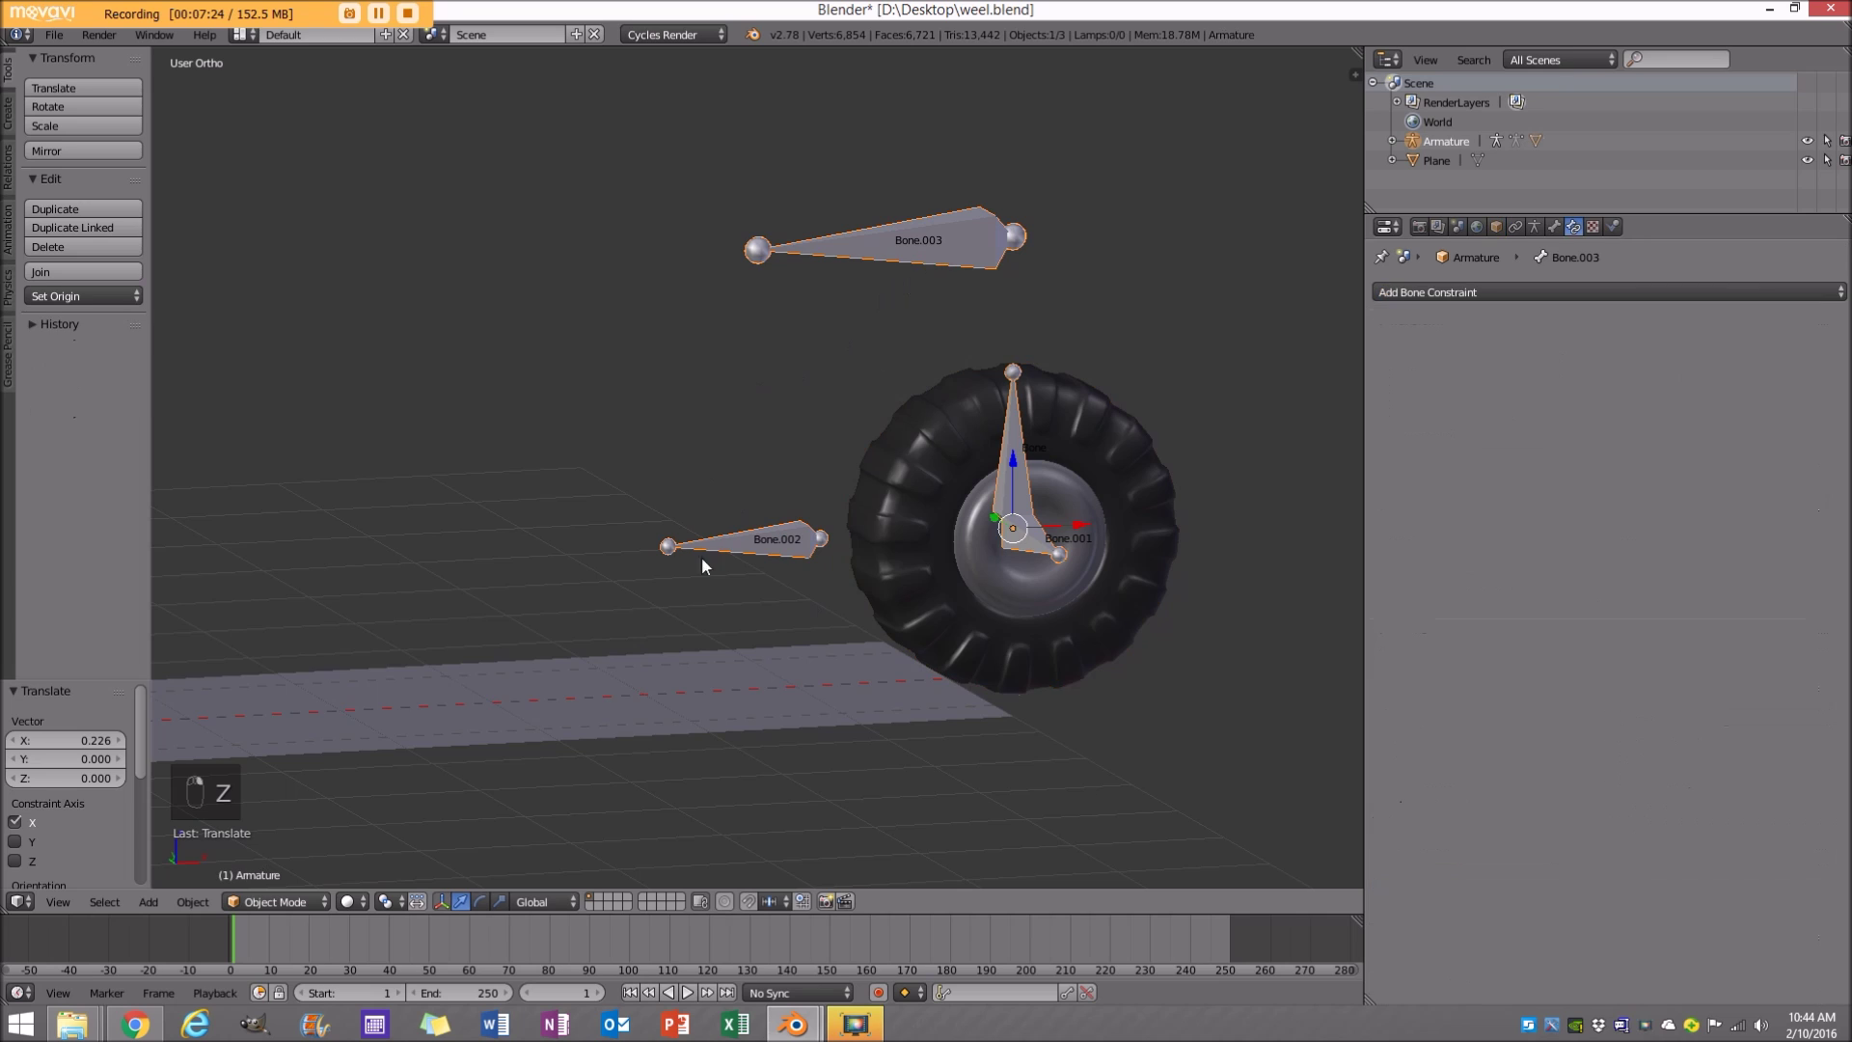
left_click(295, 901)
left_click(301, 831)
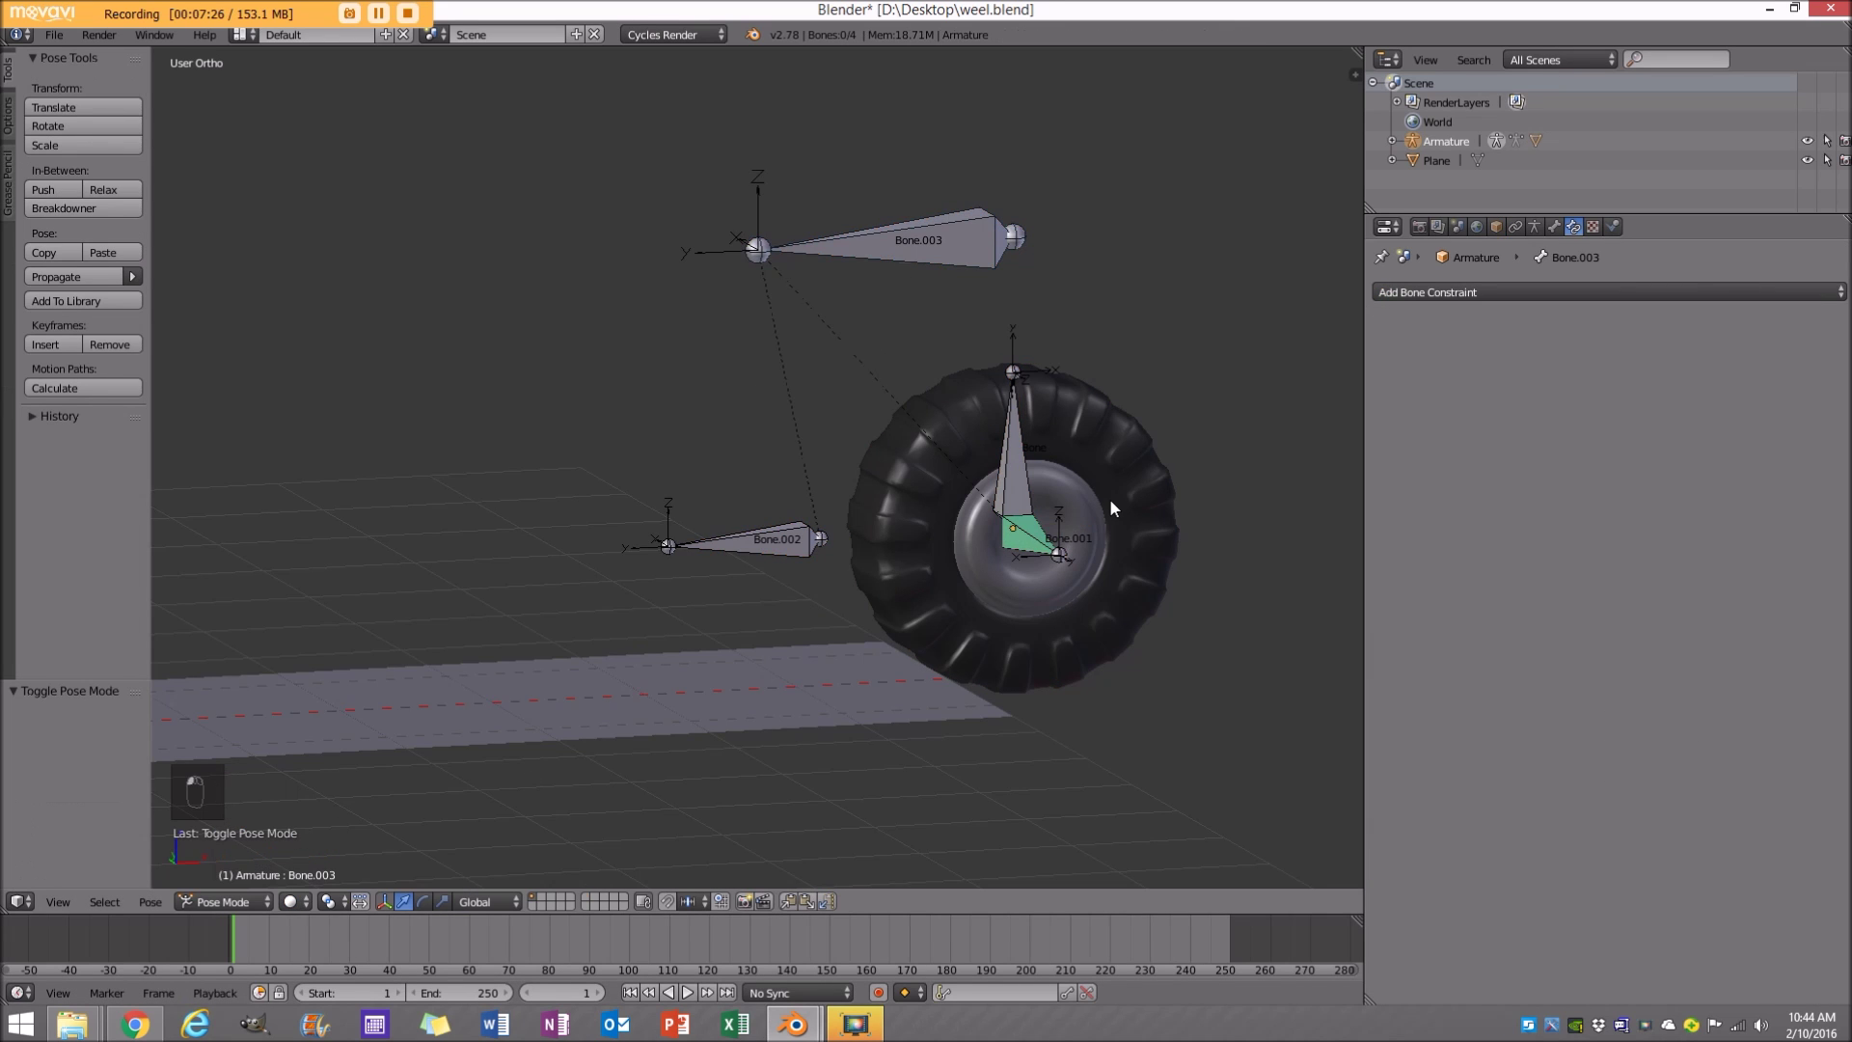
key("KP_1")
scroll(1113, 508, "down", 6)
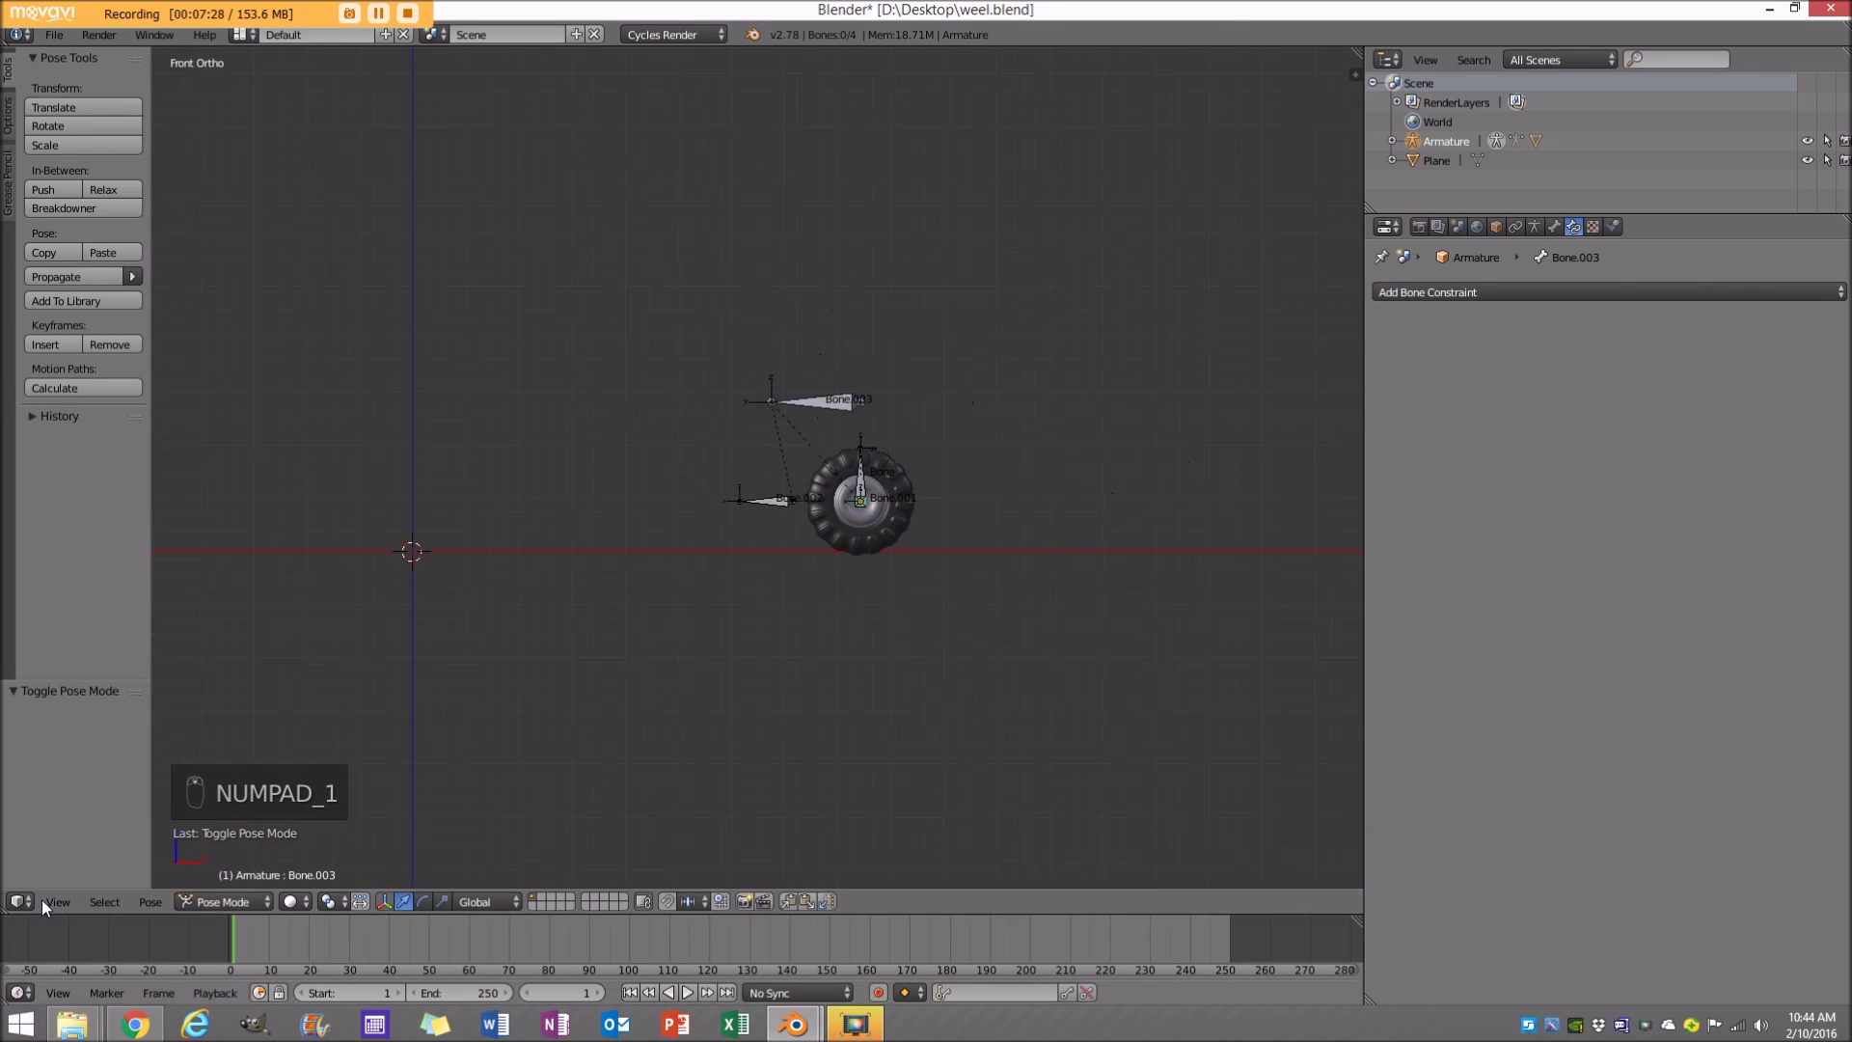
Split off an area below the 3D view, make it a Dope Sheet editor and enlarge it.
left_click_drag(5, 908, 10, 769)
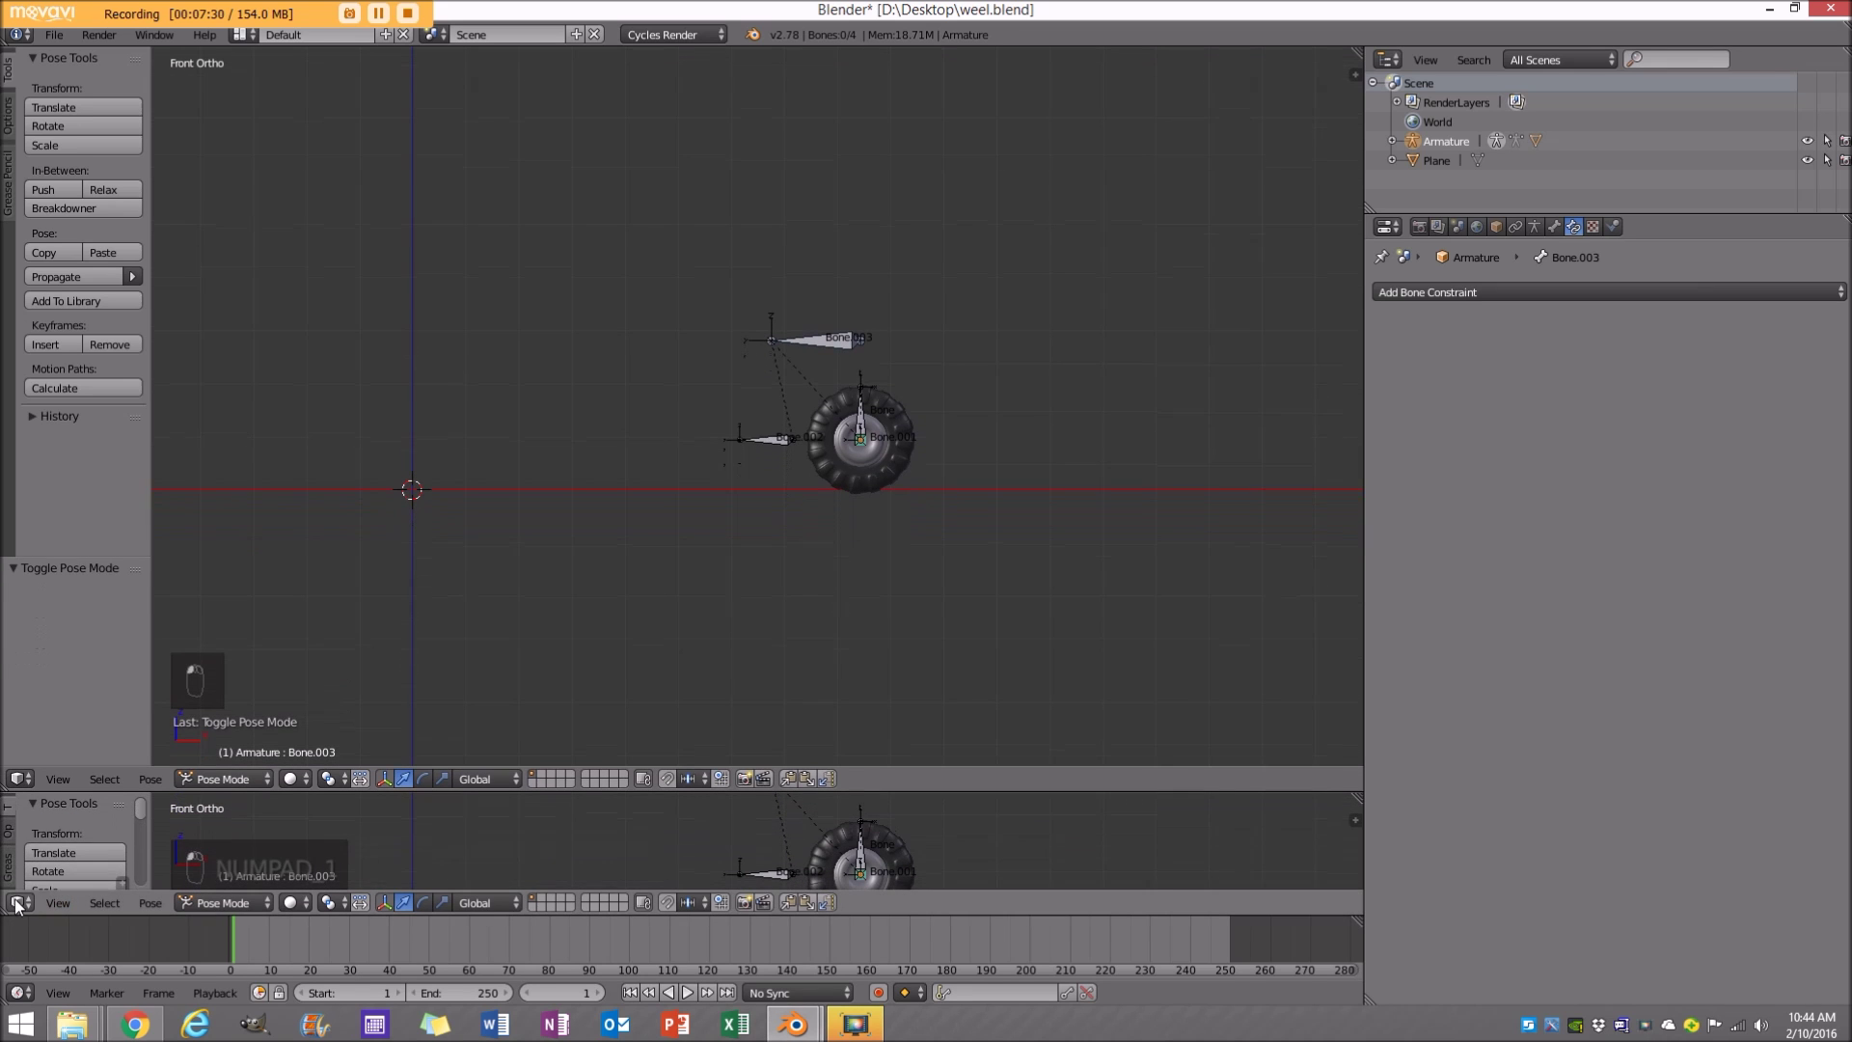
left_click(19, 902)
left_click(56, 806)
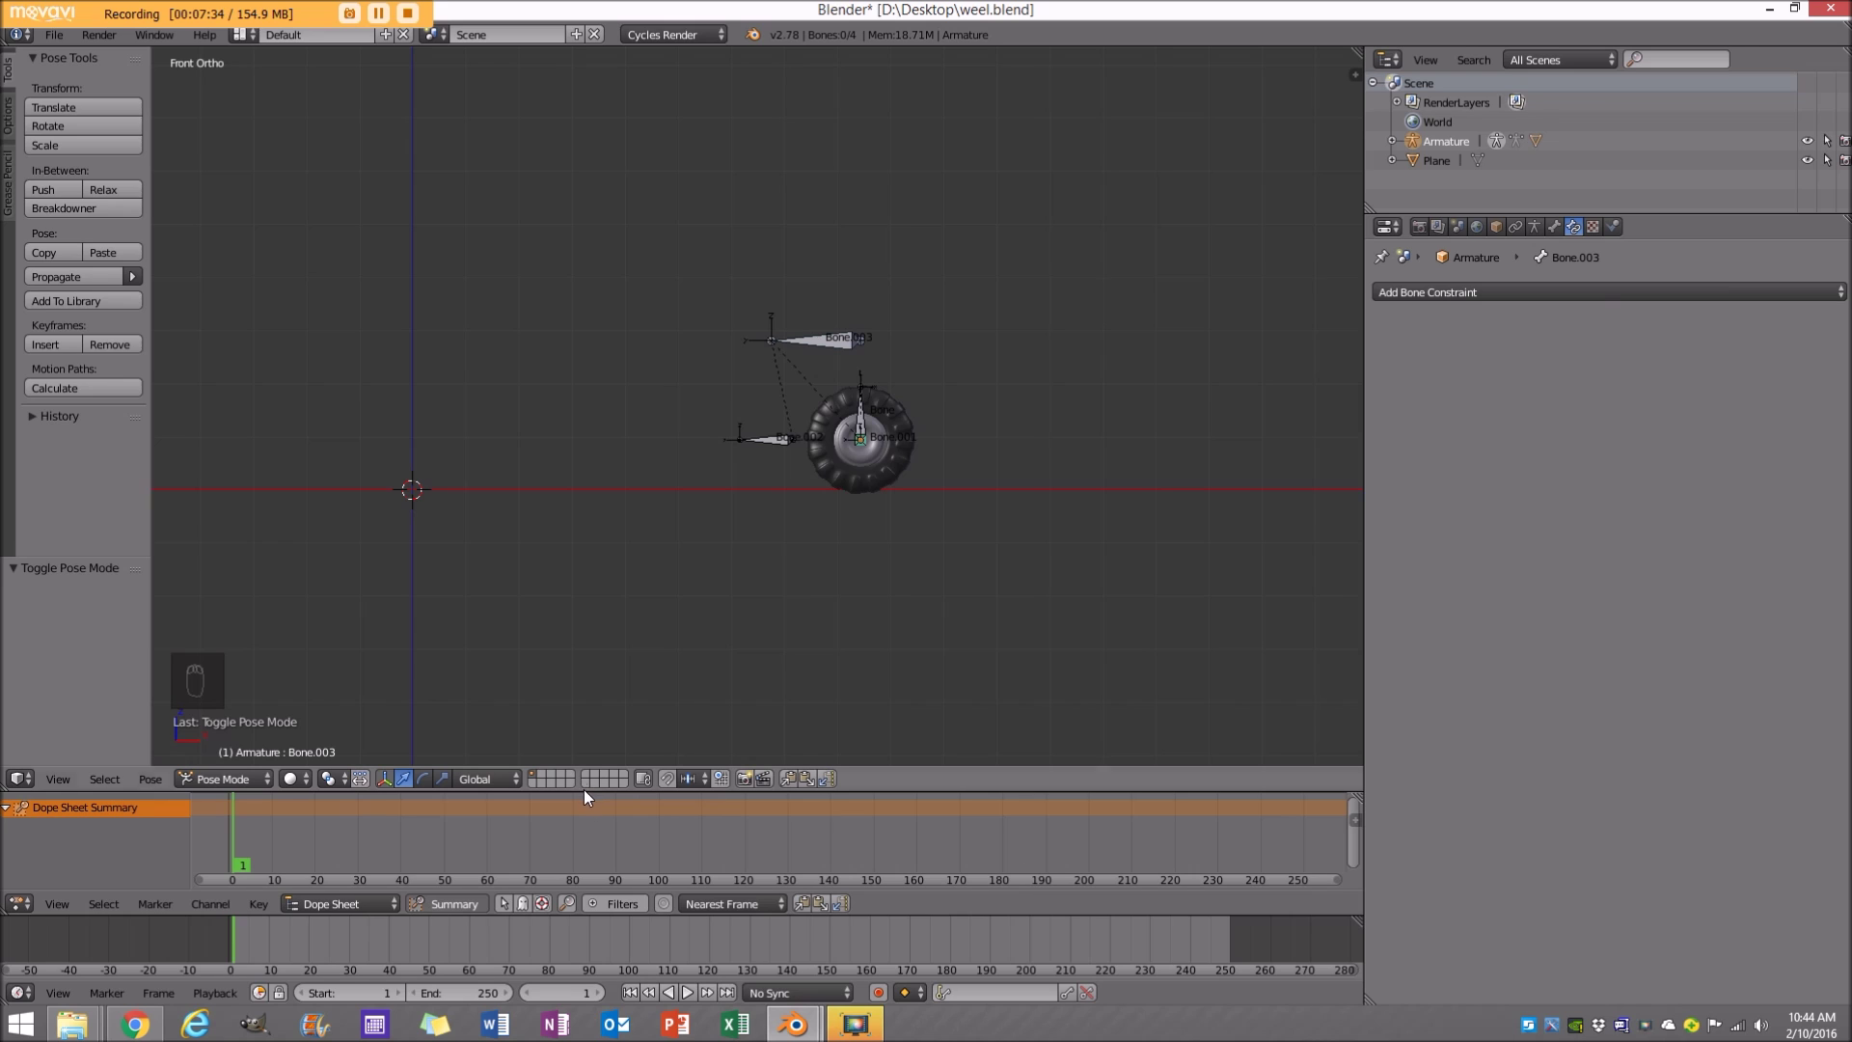
left_click_drag(585, 789, 602, 685)
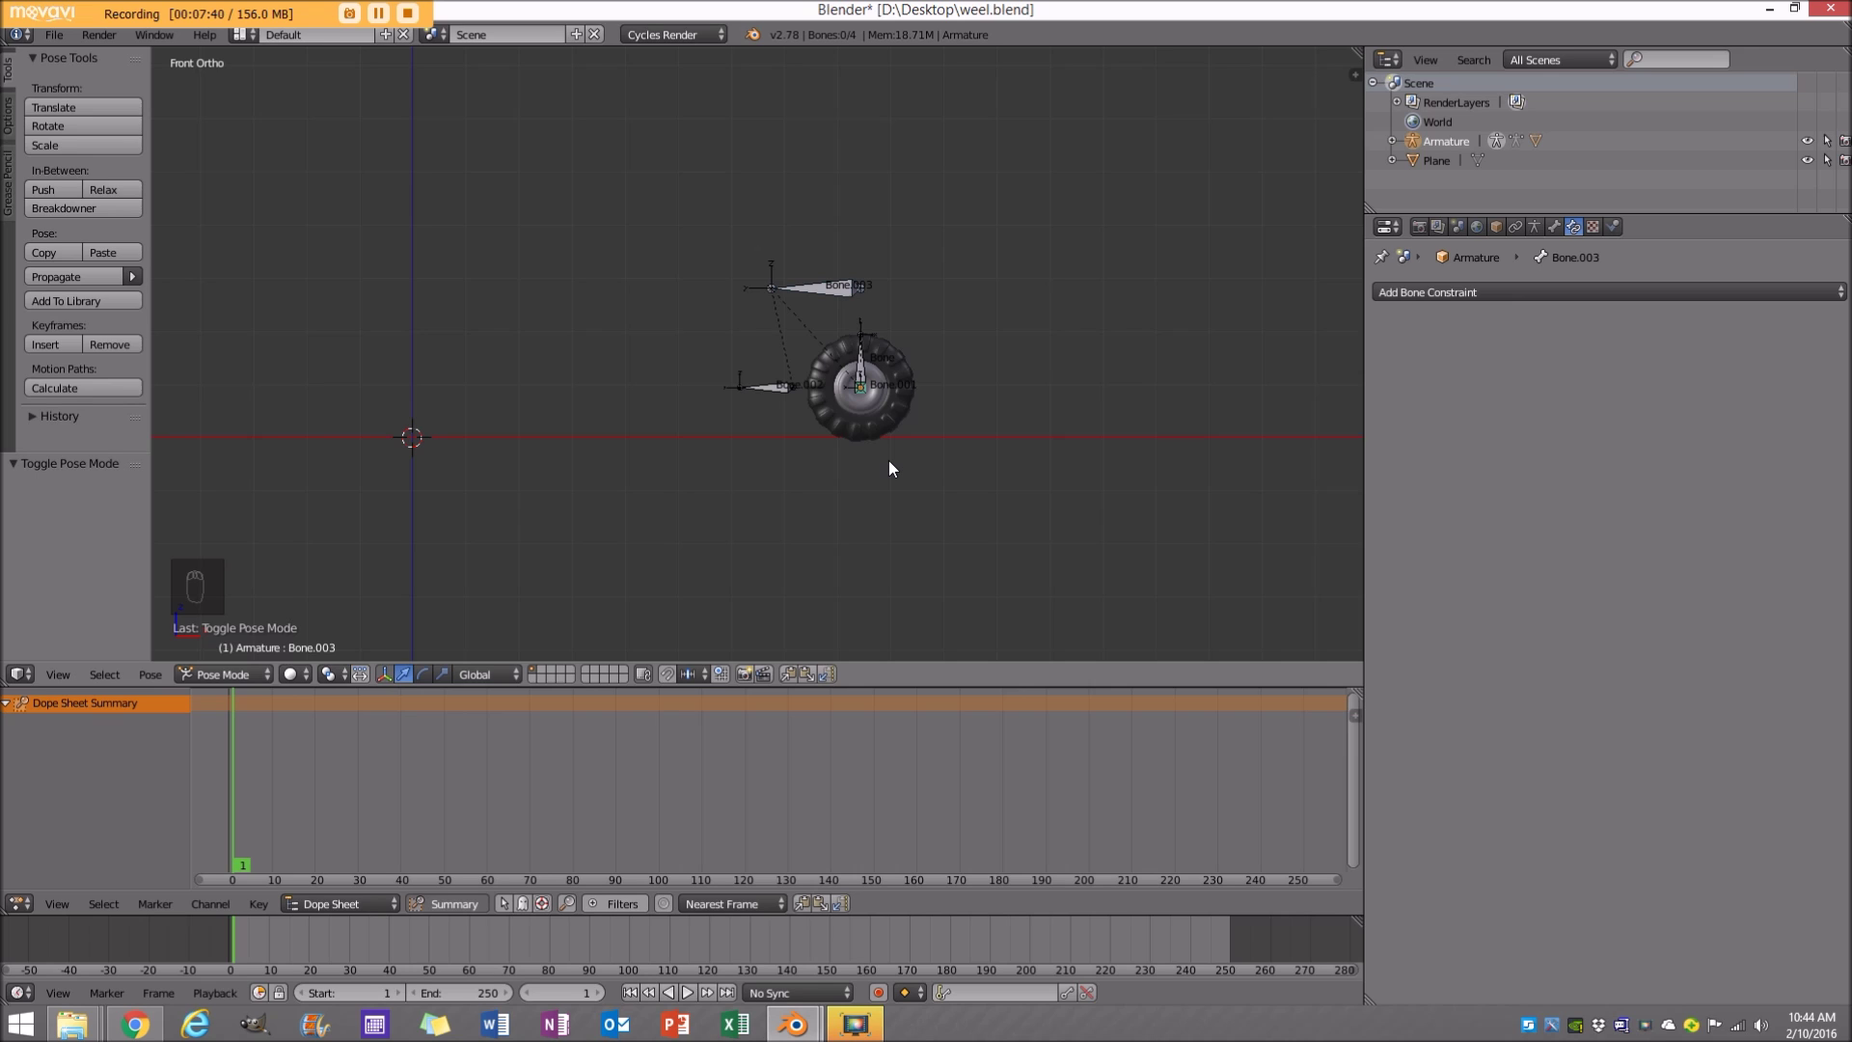
Insert a LocRot keyframe for all the armature's bones at frame 1.
key("shift+Left")
scroll(818, 369, "up", 2)
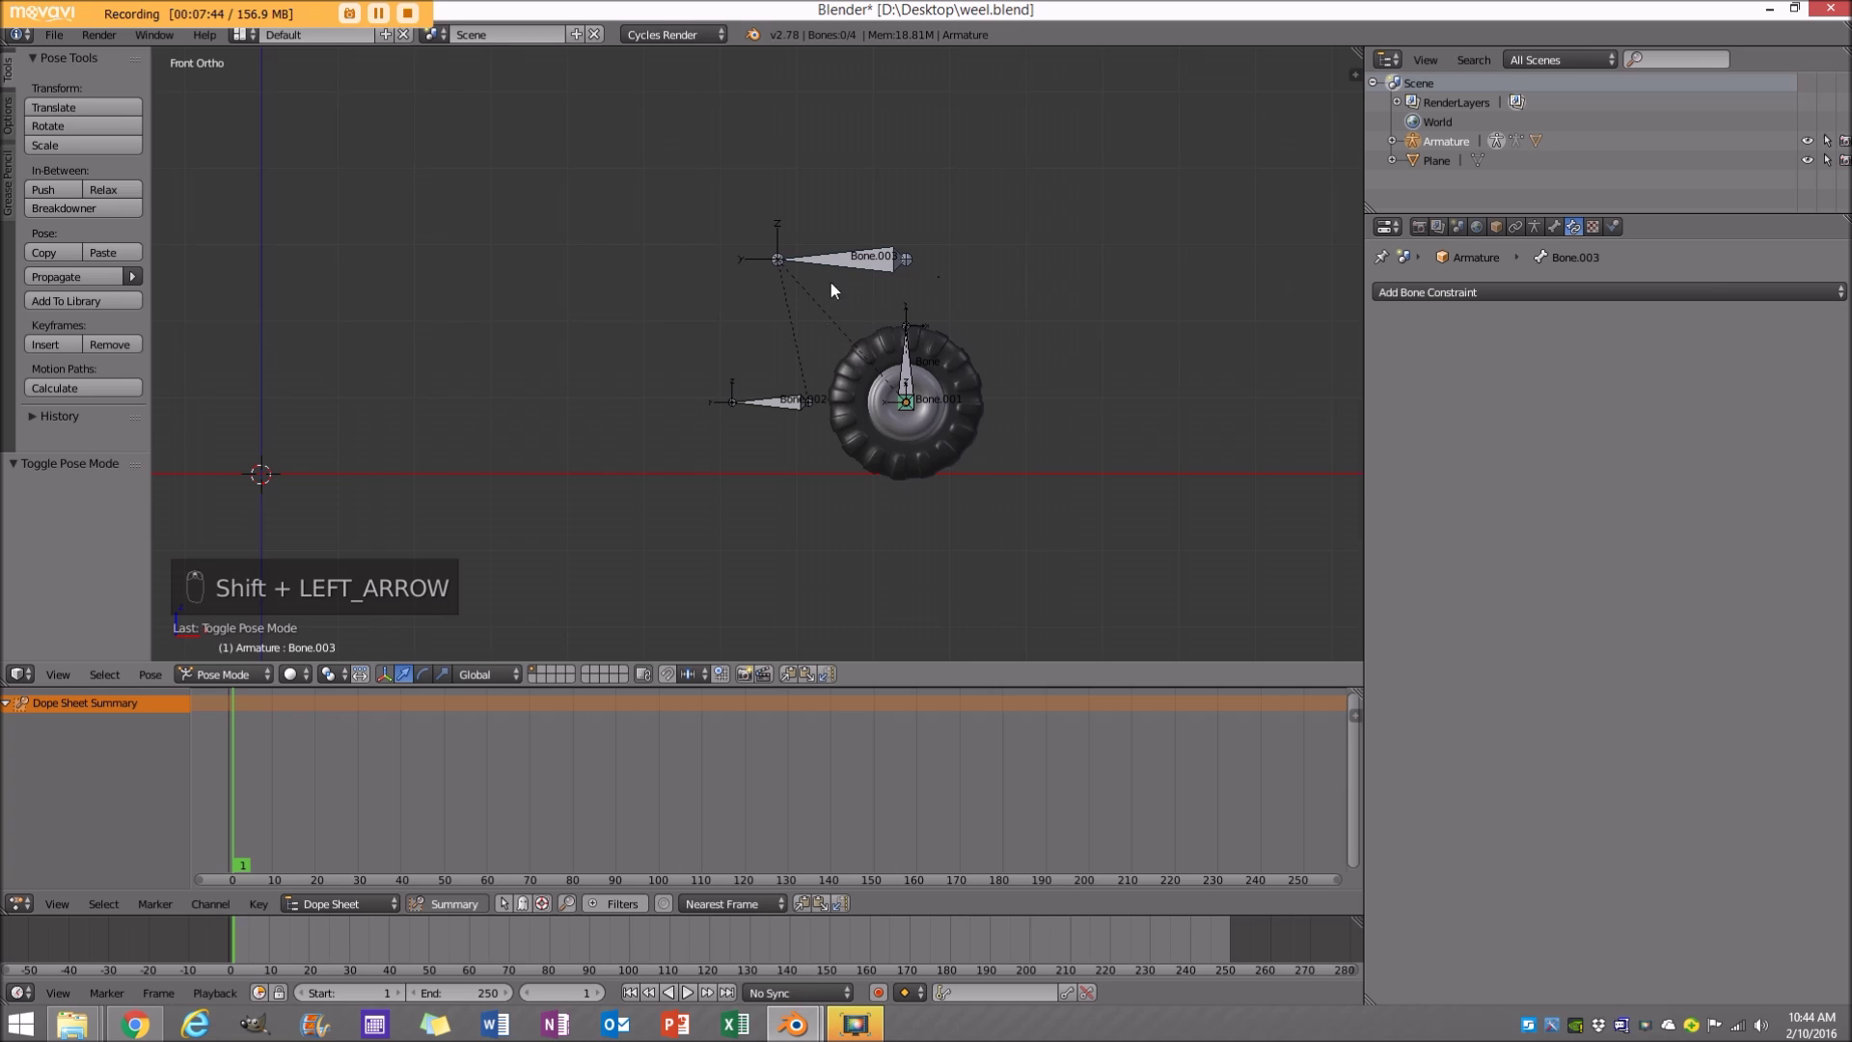
scroll(818, 366, "down", 3)
key("a")
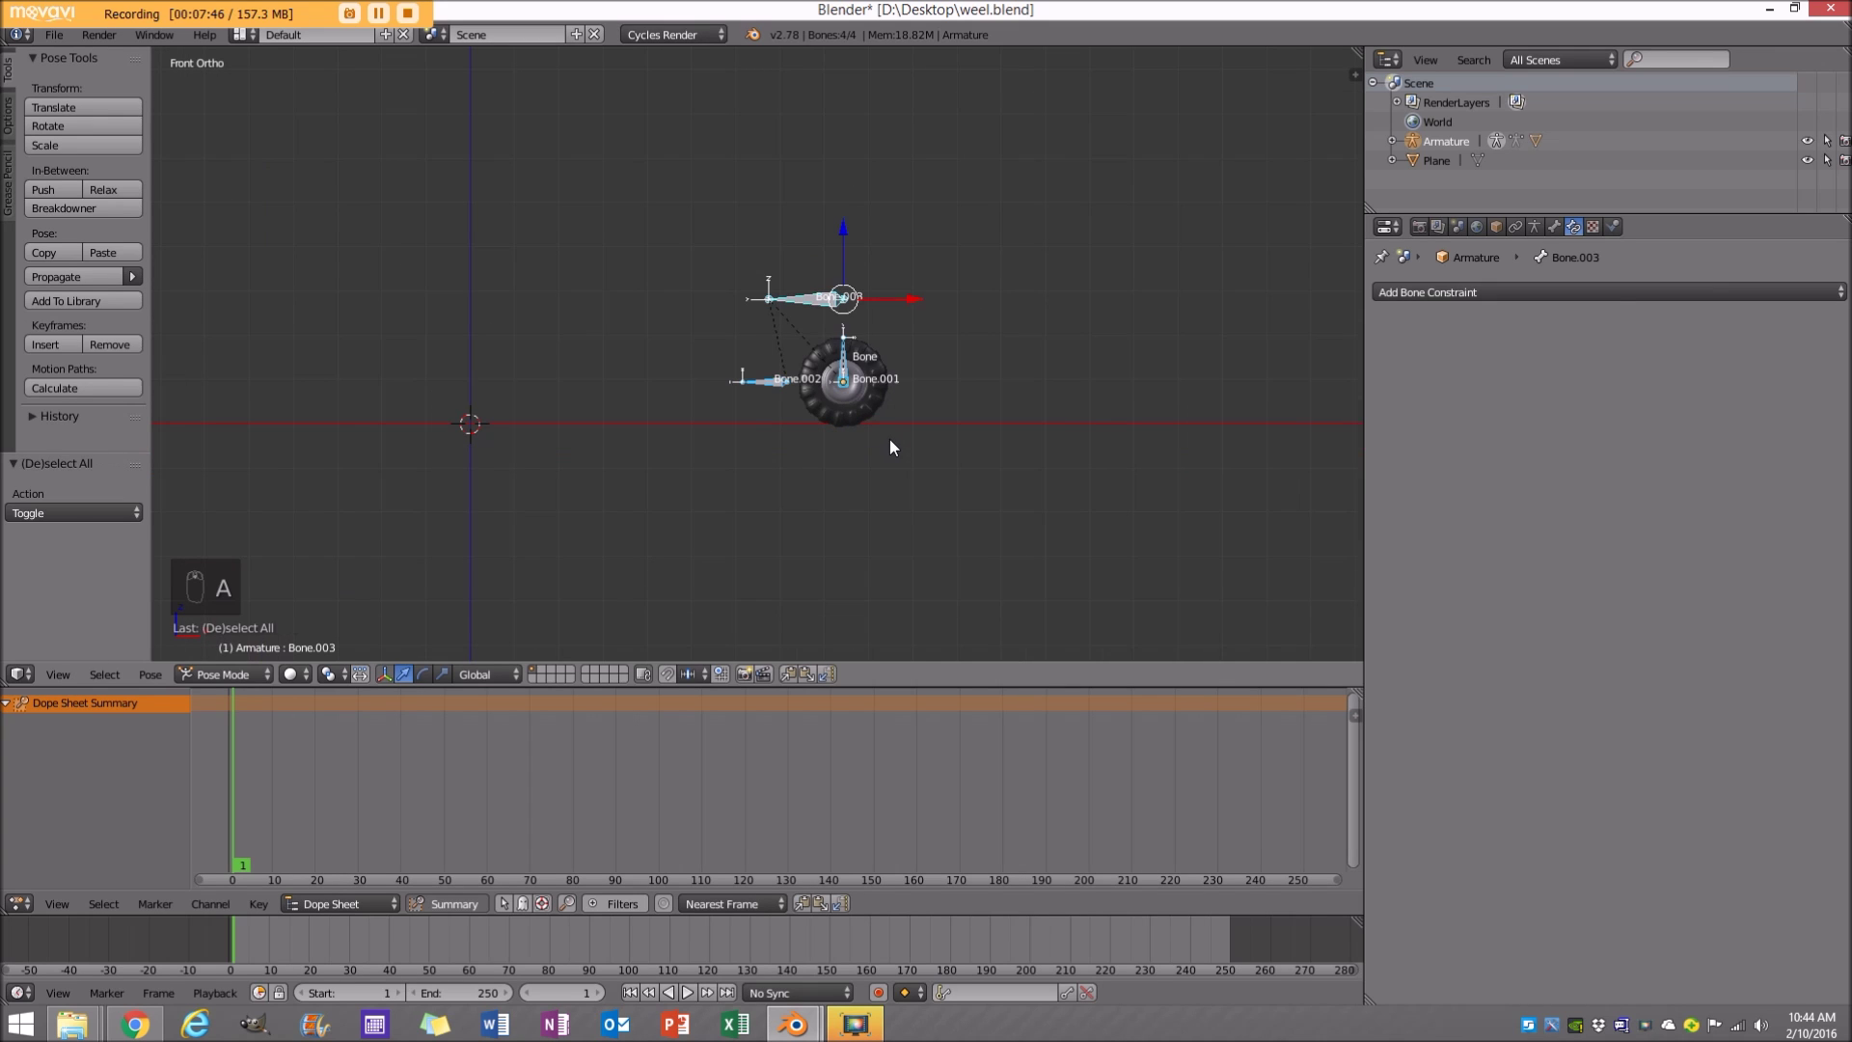
key("i")
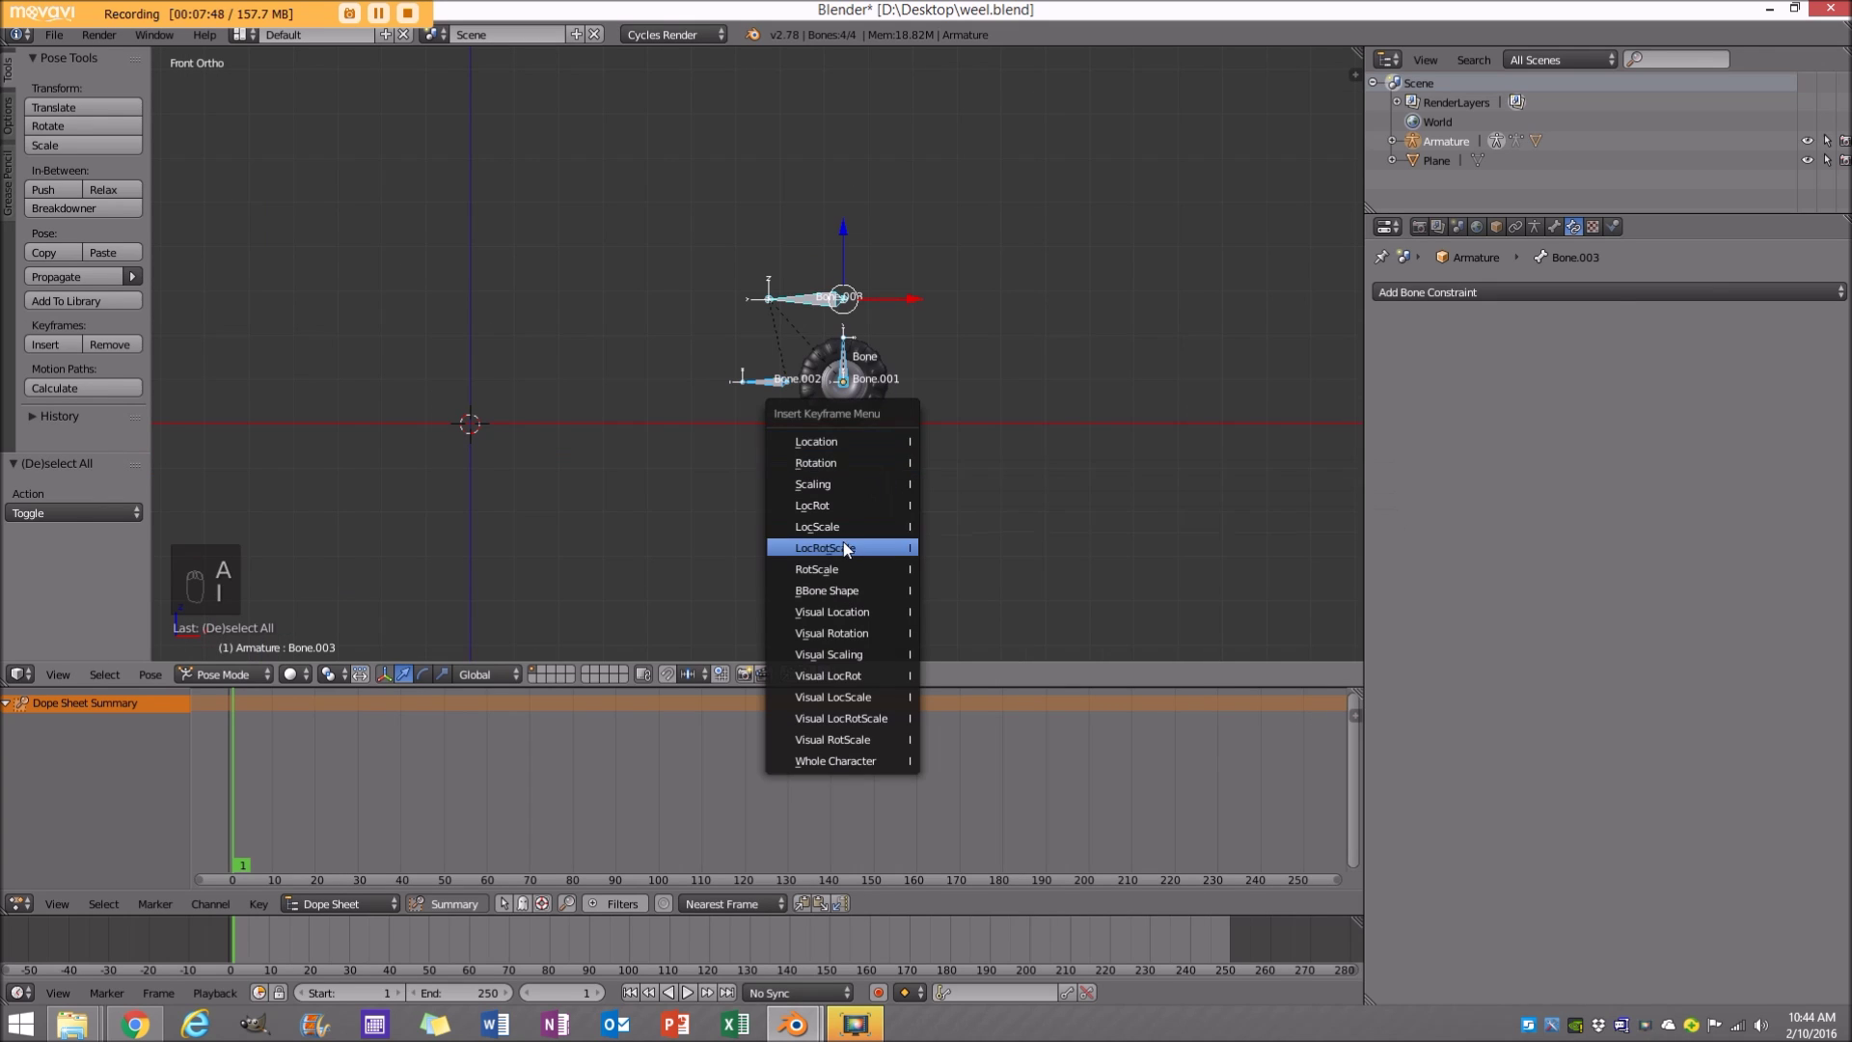
left_click(833, 504)
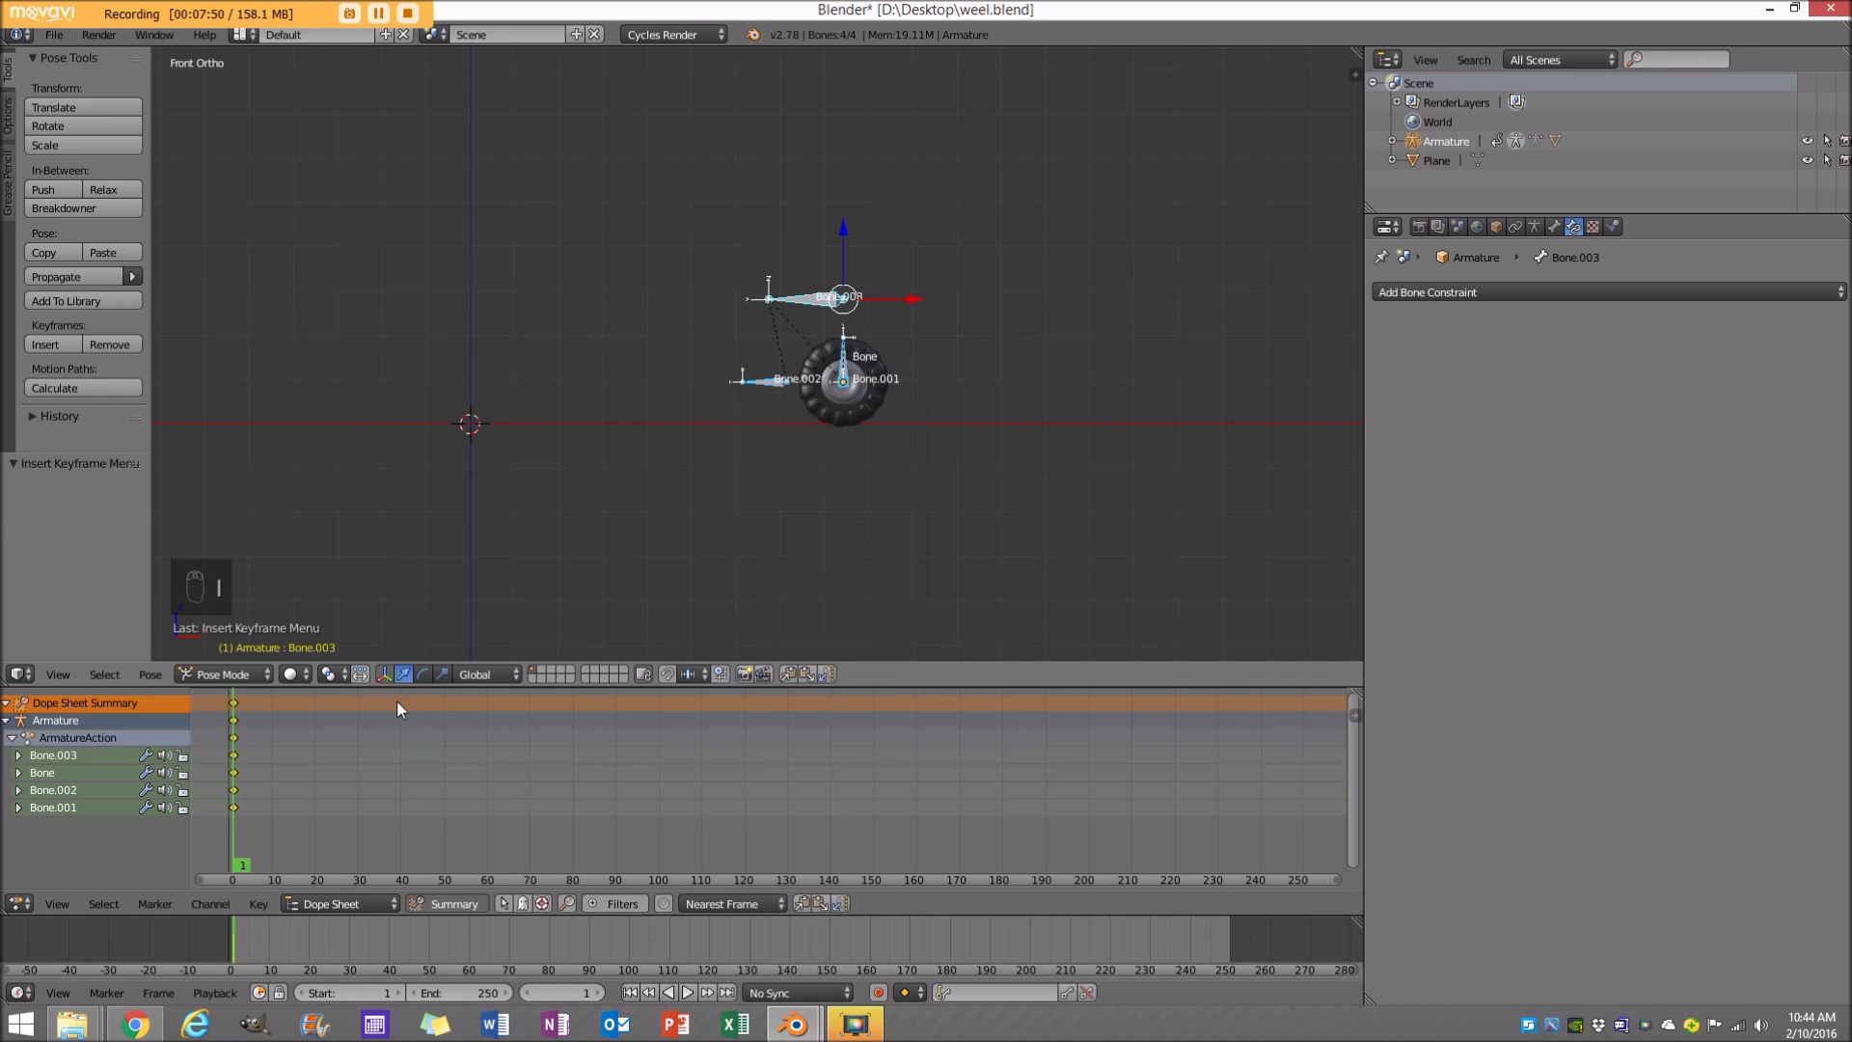
At frame 250, move the armature's bones -16.387 units along X to the plane's far end and insert a LocRot keyframe.
left_click_drag(304, 970, 1229, 966)
middle_click_drag(416, 492, 691, 452)
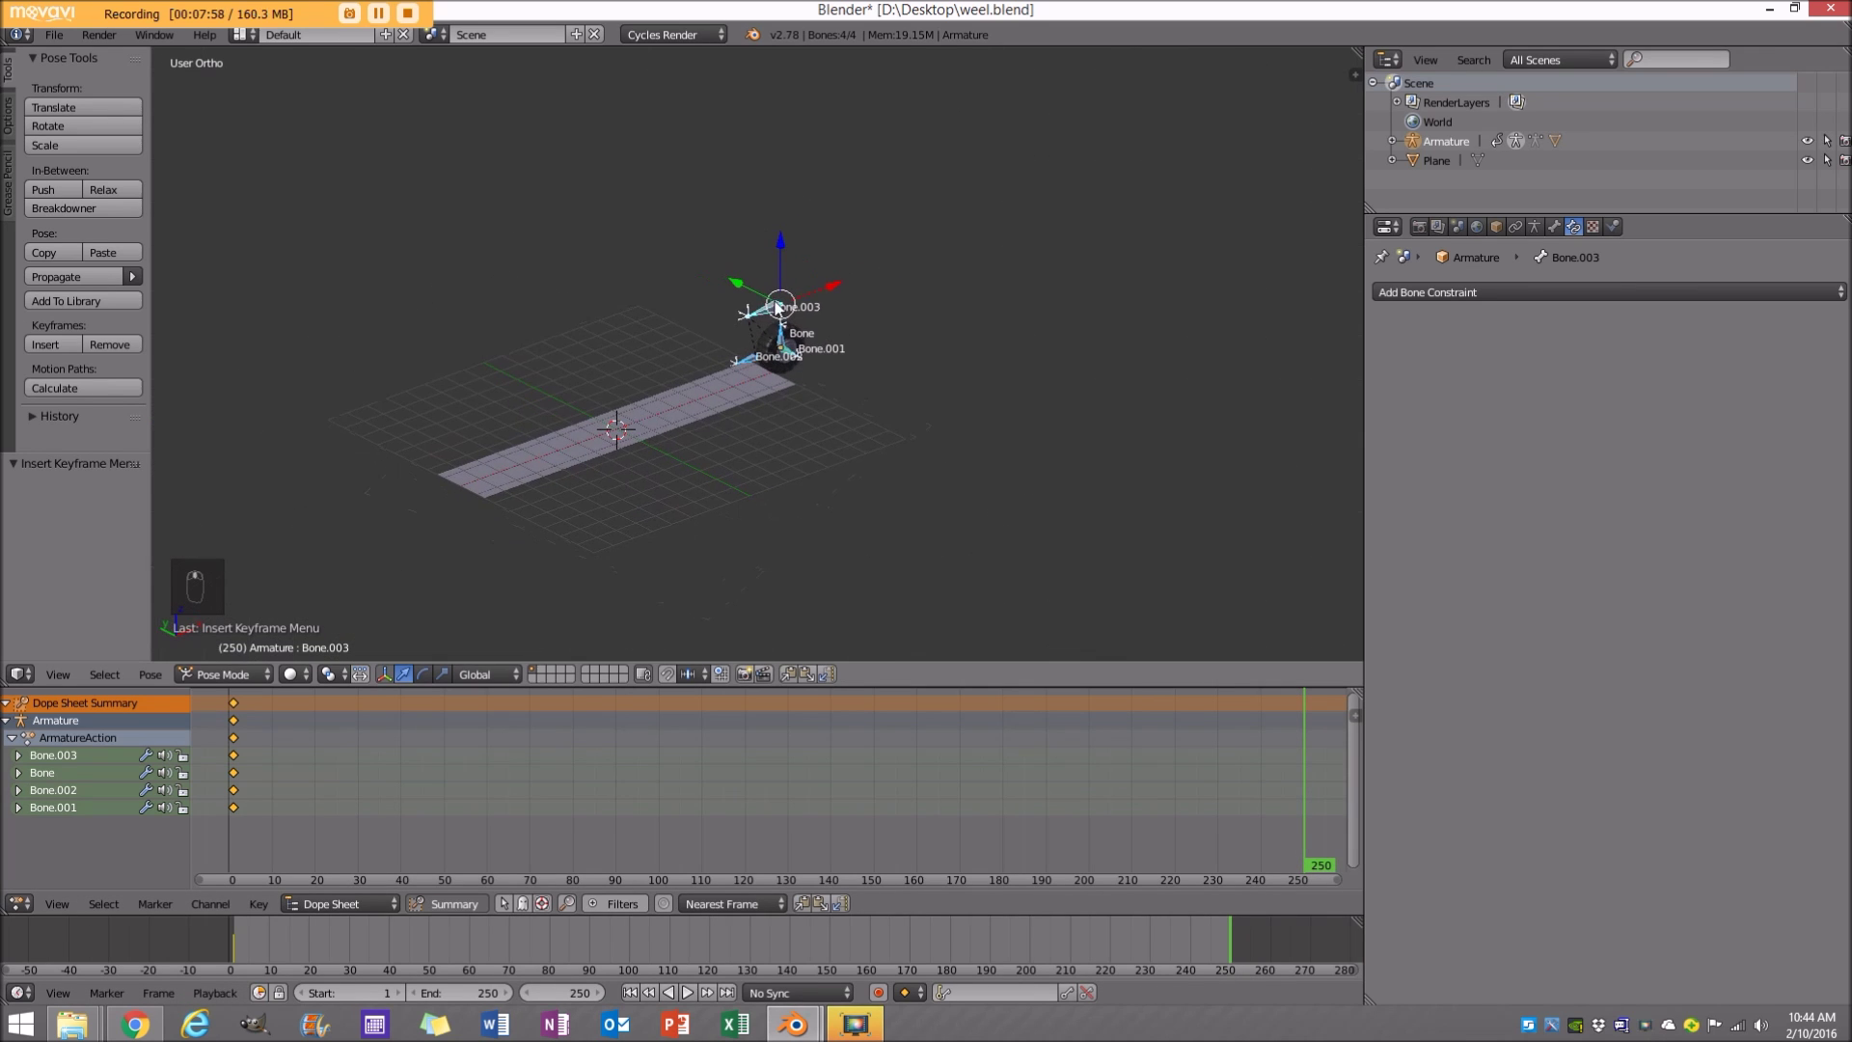
left_click_drag(813, 295, 485, 388)
key("i")
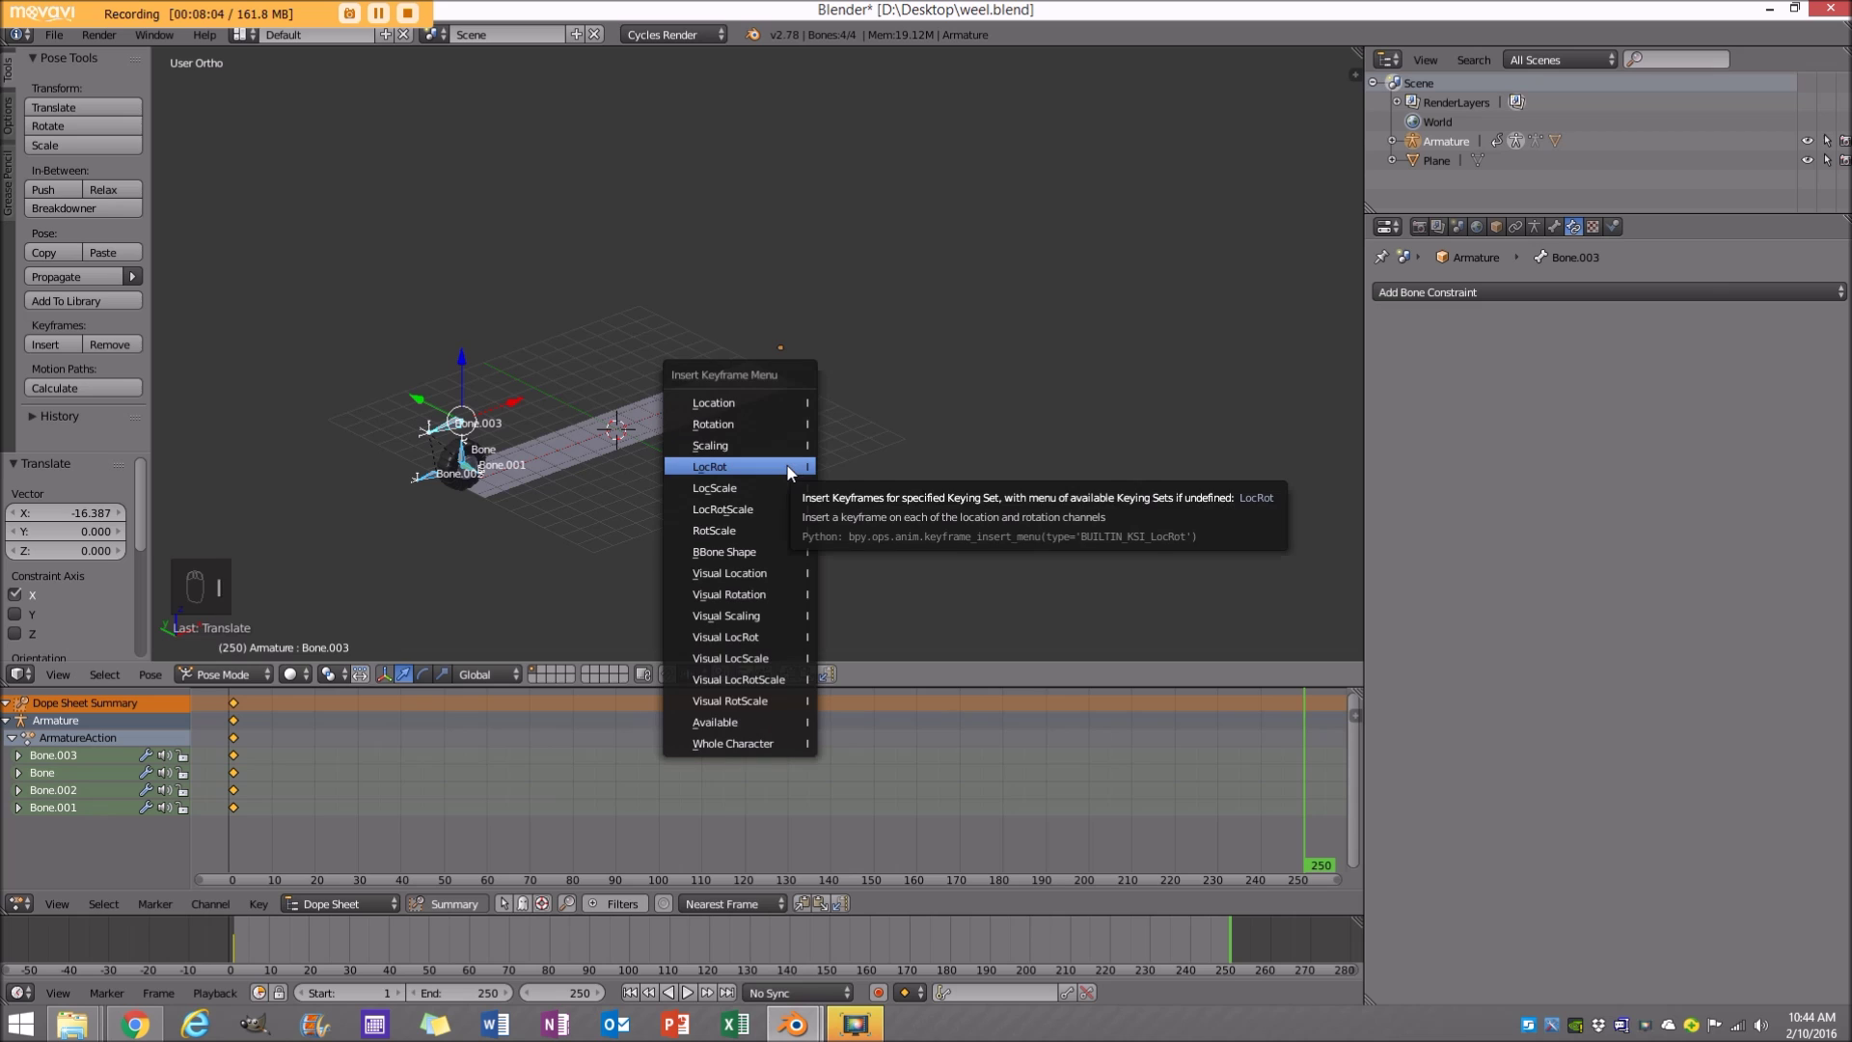
left_click(788, 469)
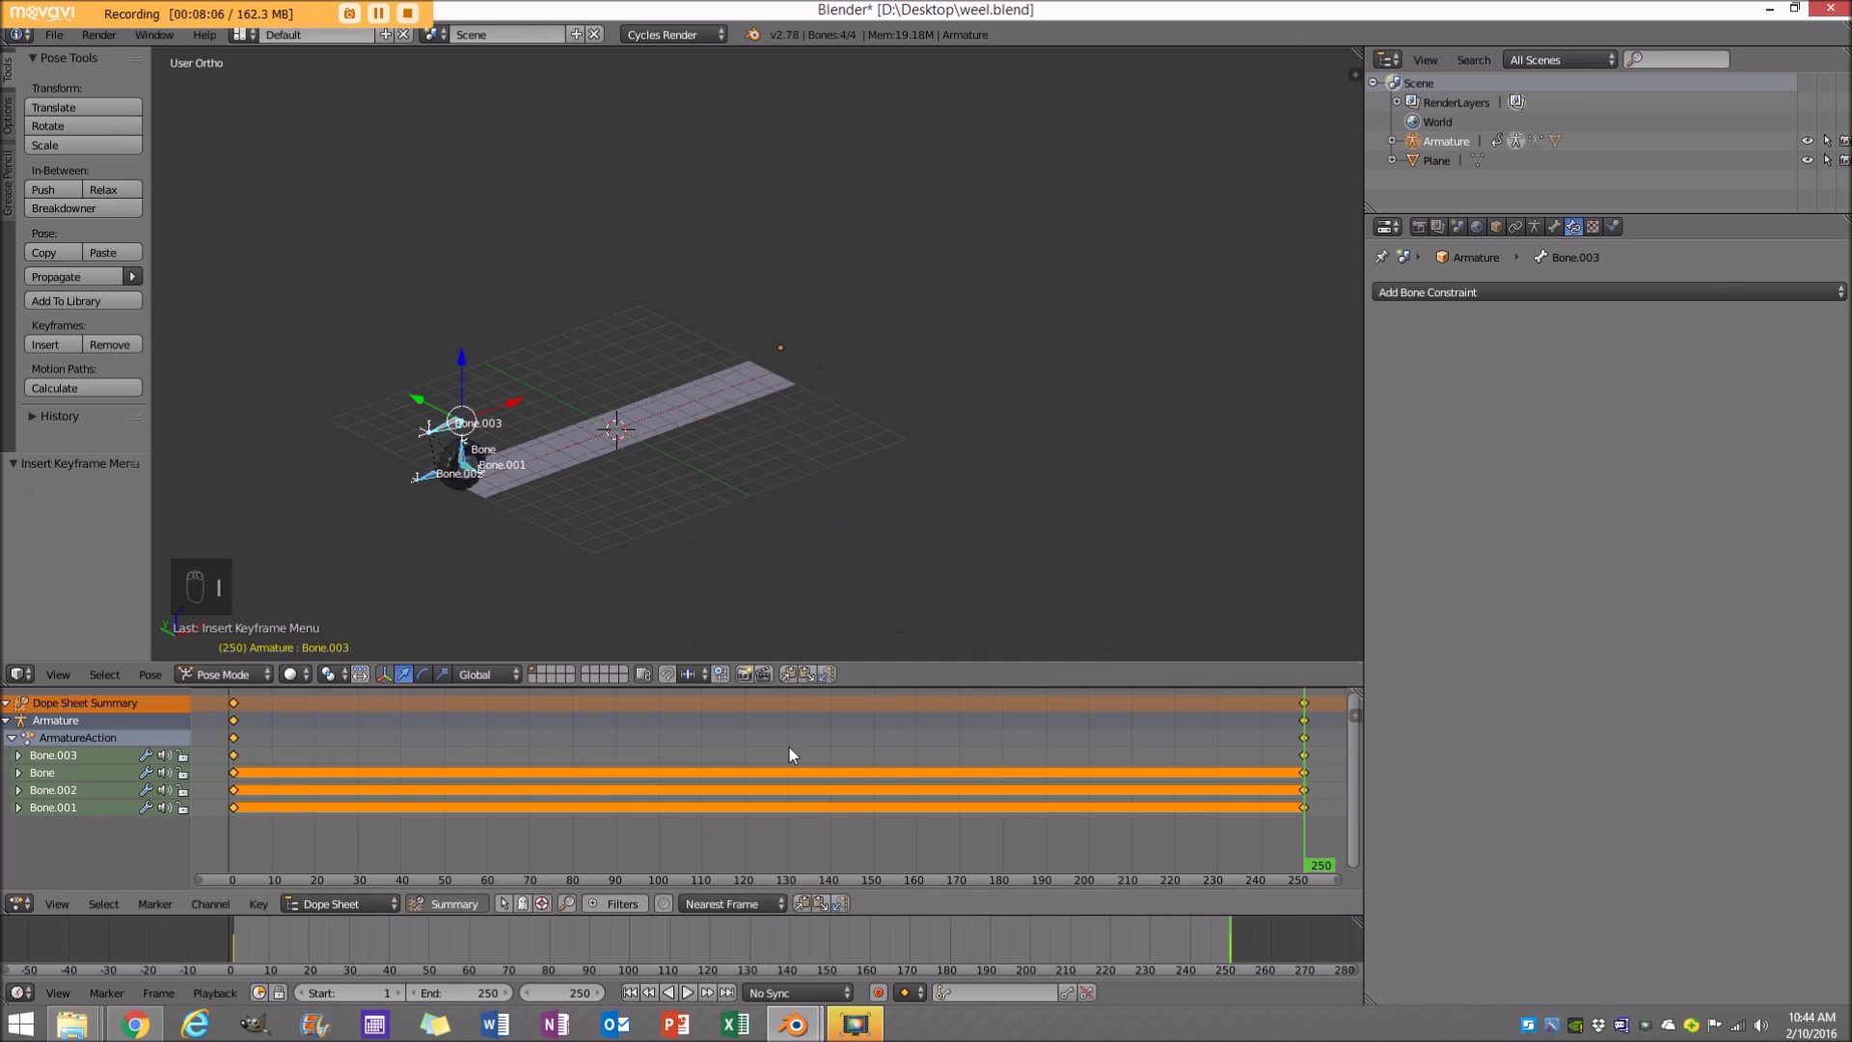
Scrub and play back the animation in perspective view to check how the wheel rolls along the plane.
left_click_drag(842, 949, 401, 970)
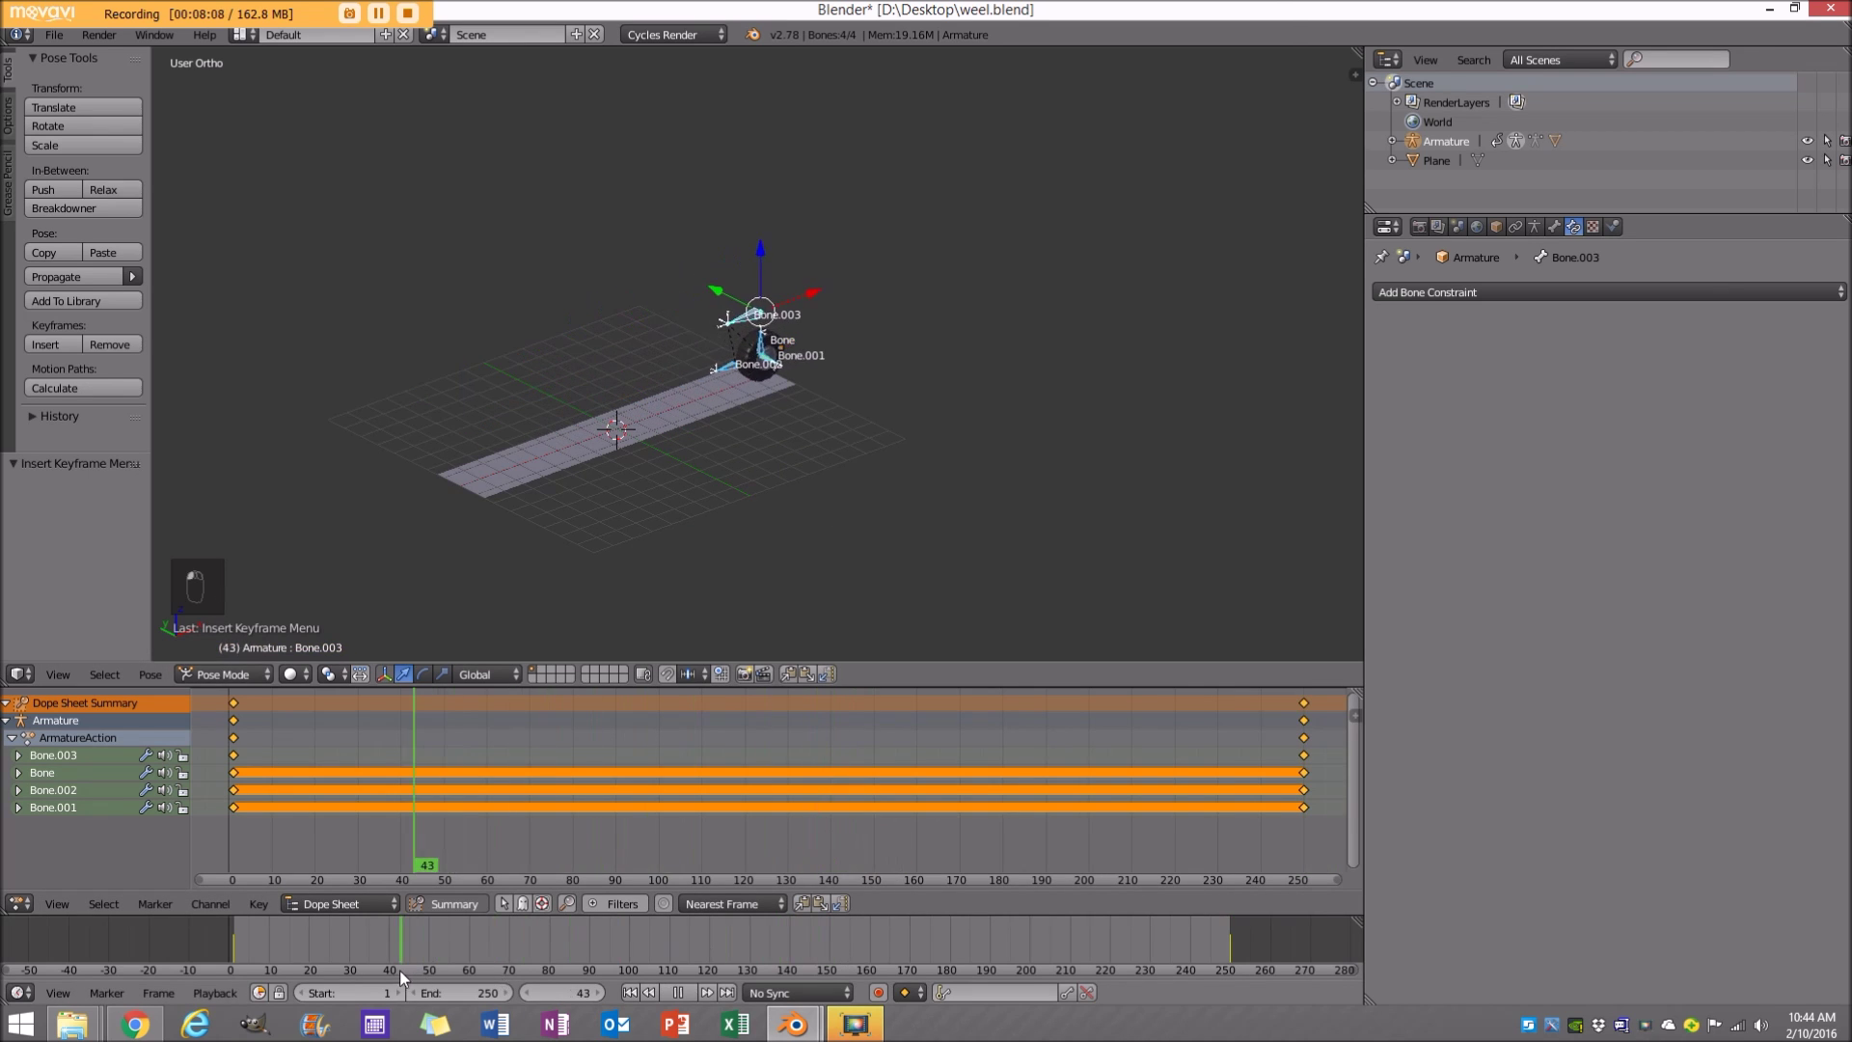
scroll(531, 424, "up", 4)
middle_click_drag(568, 389, 809, 397)
key("KP_5")
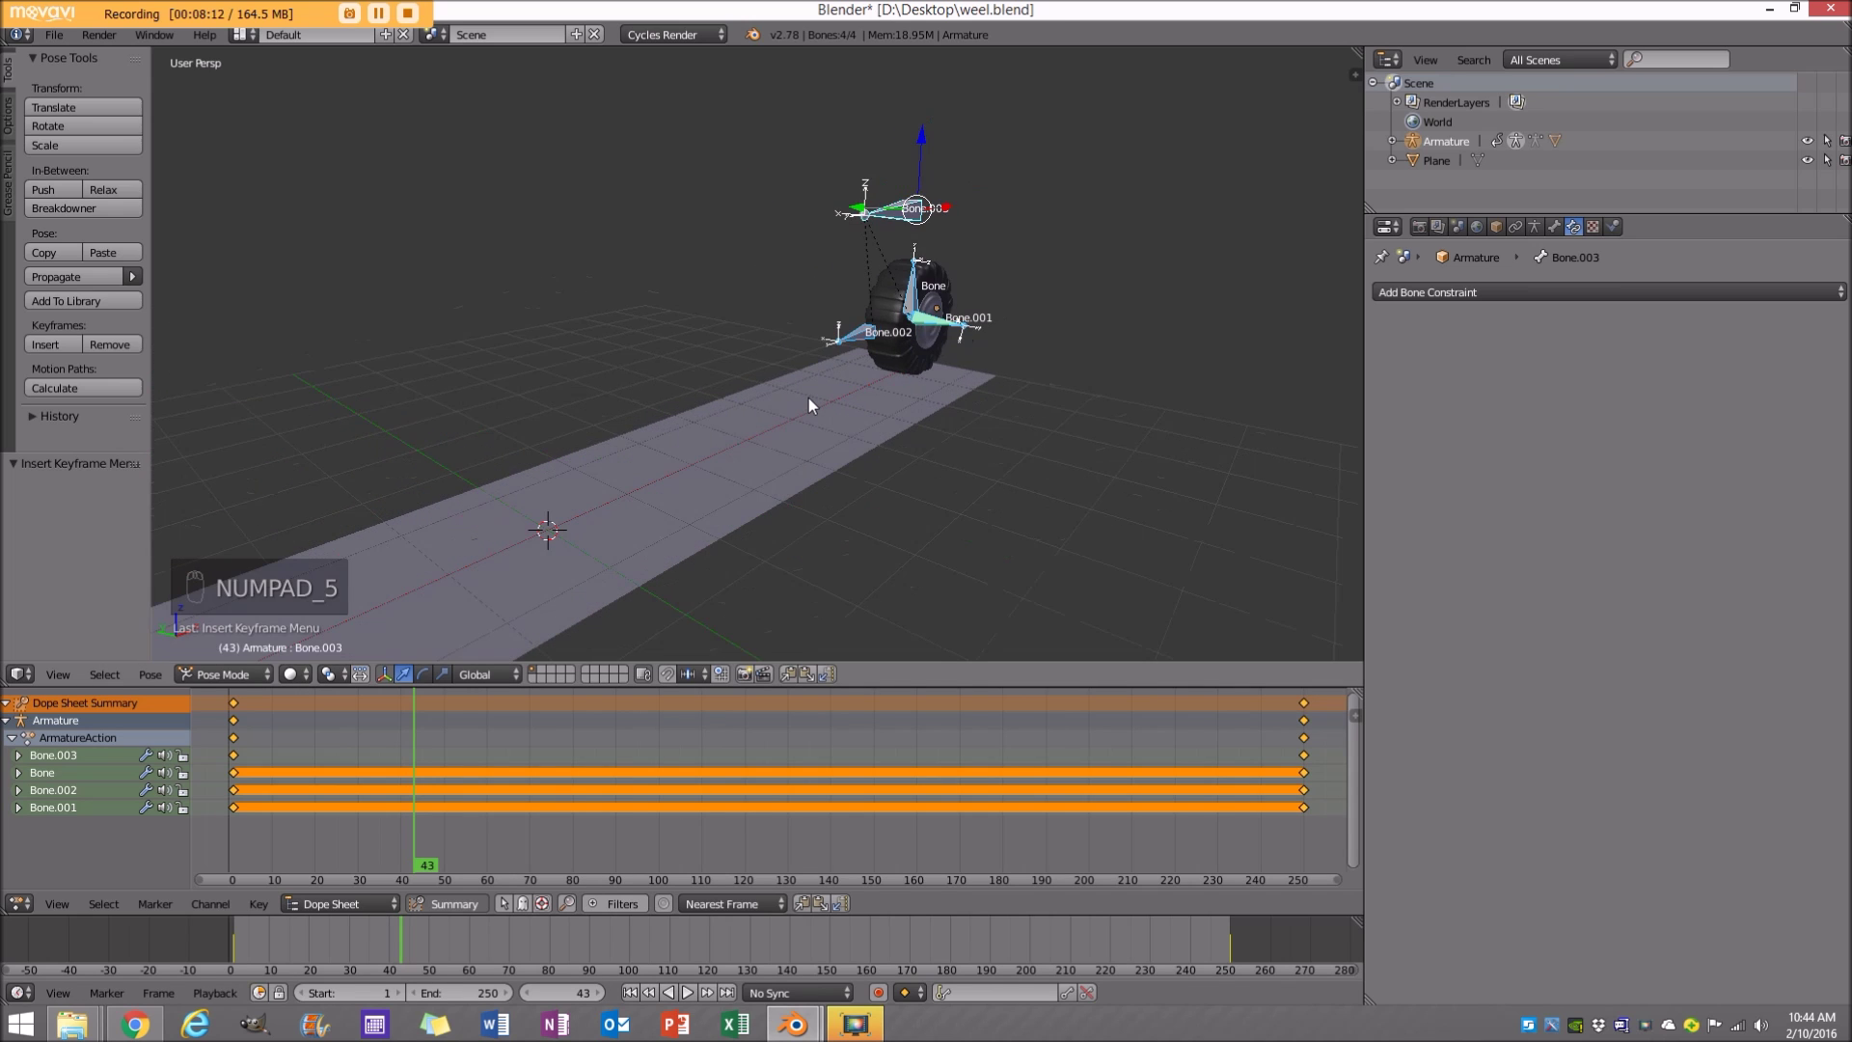
key("alt+a")
scroll(811, 398, "down", 2)
middle_click_drag(812, 397, 998, 316, "shift")
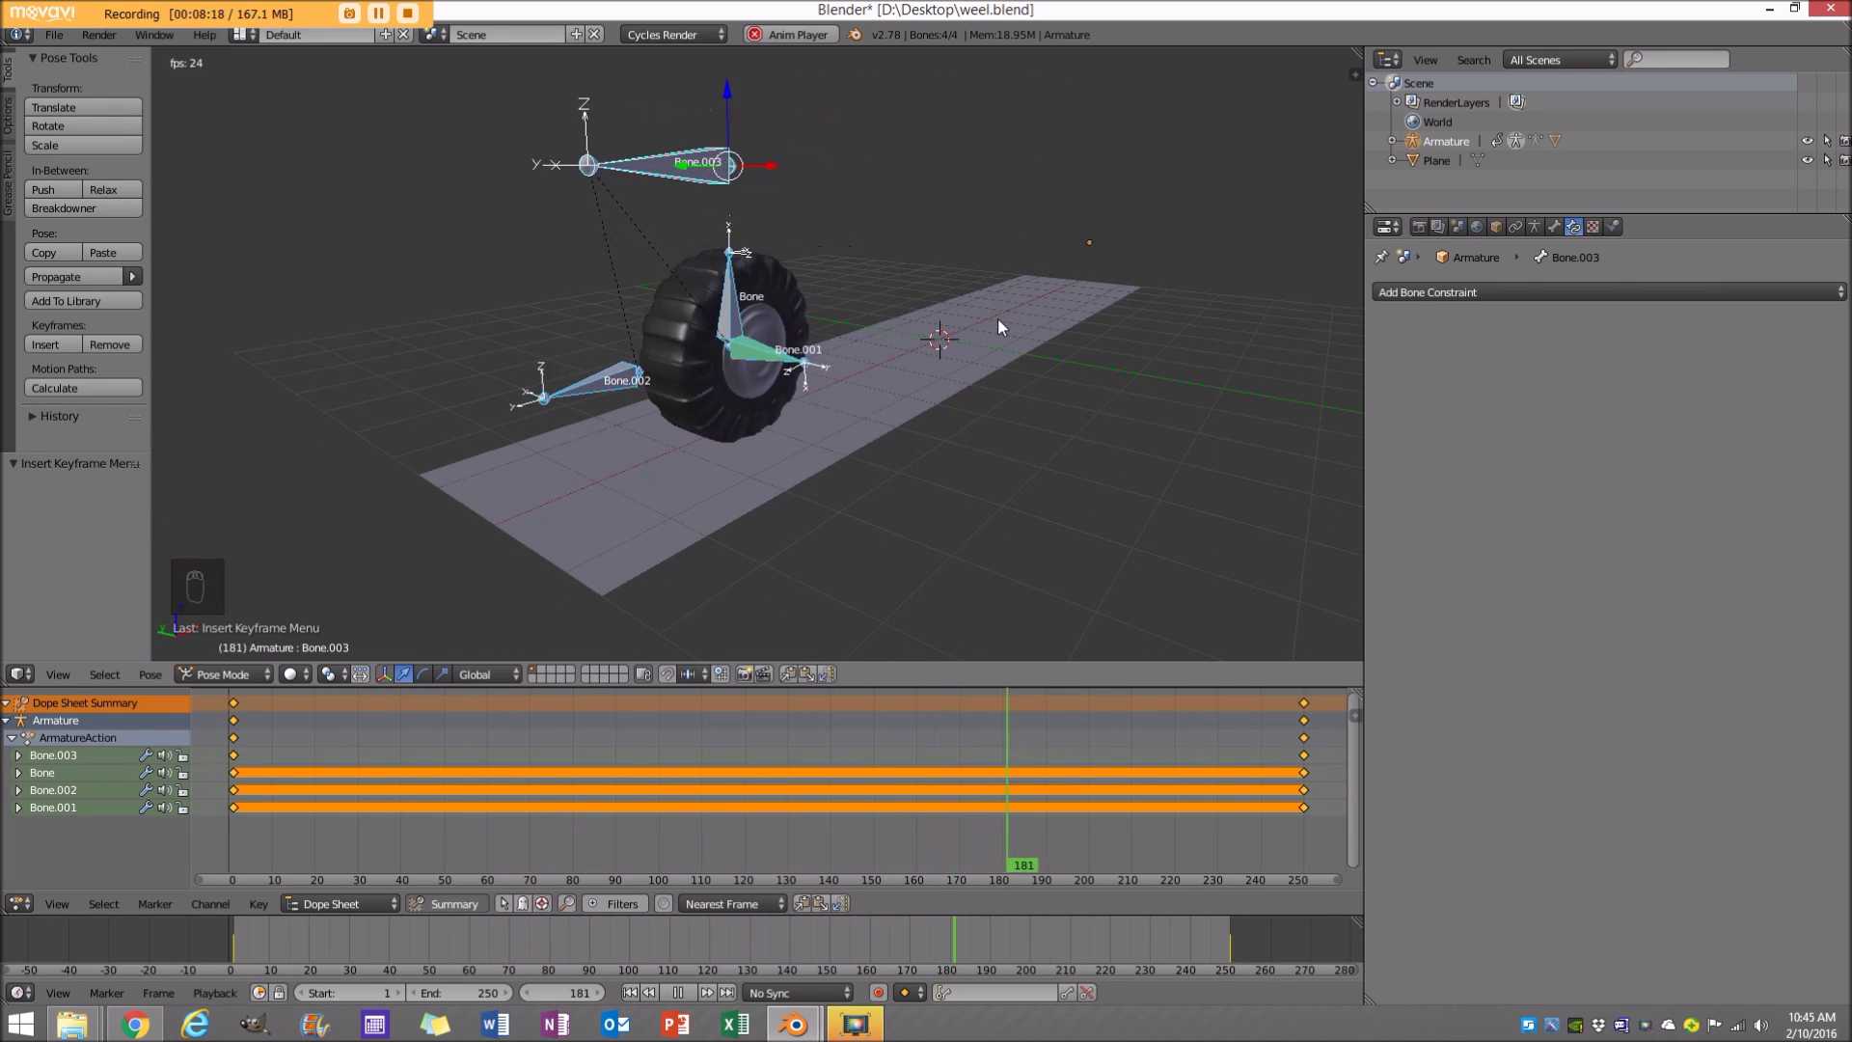
key("alt+a")
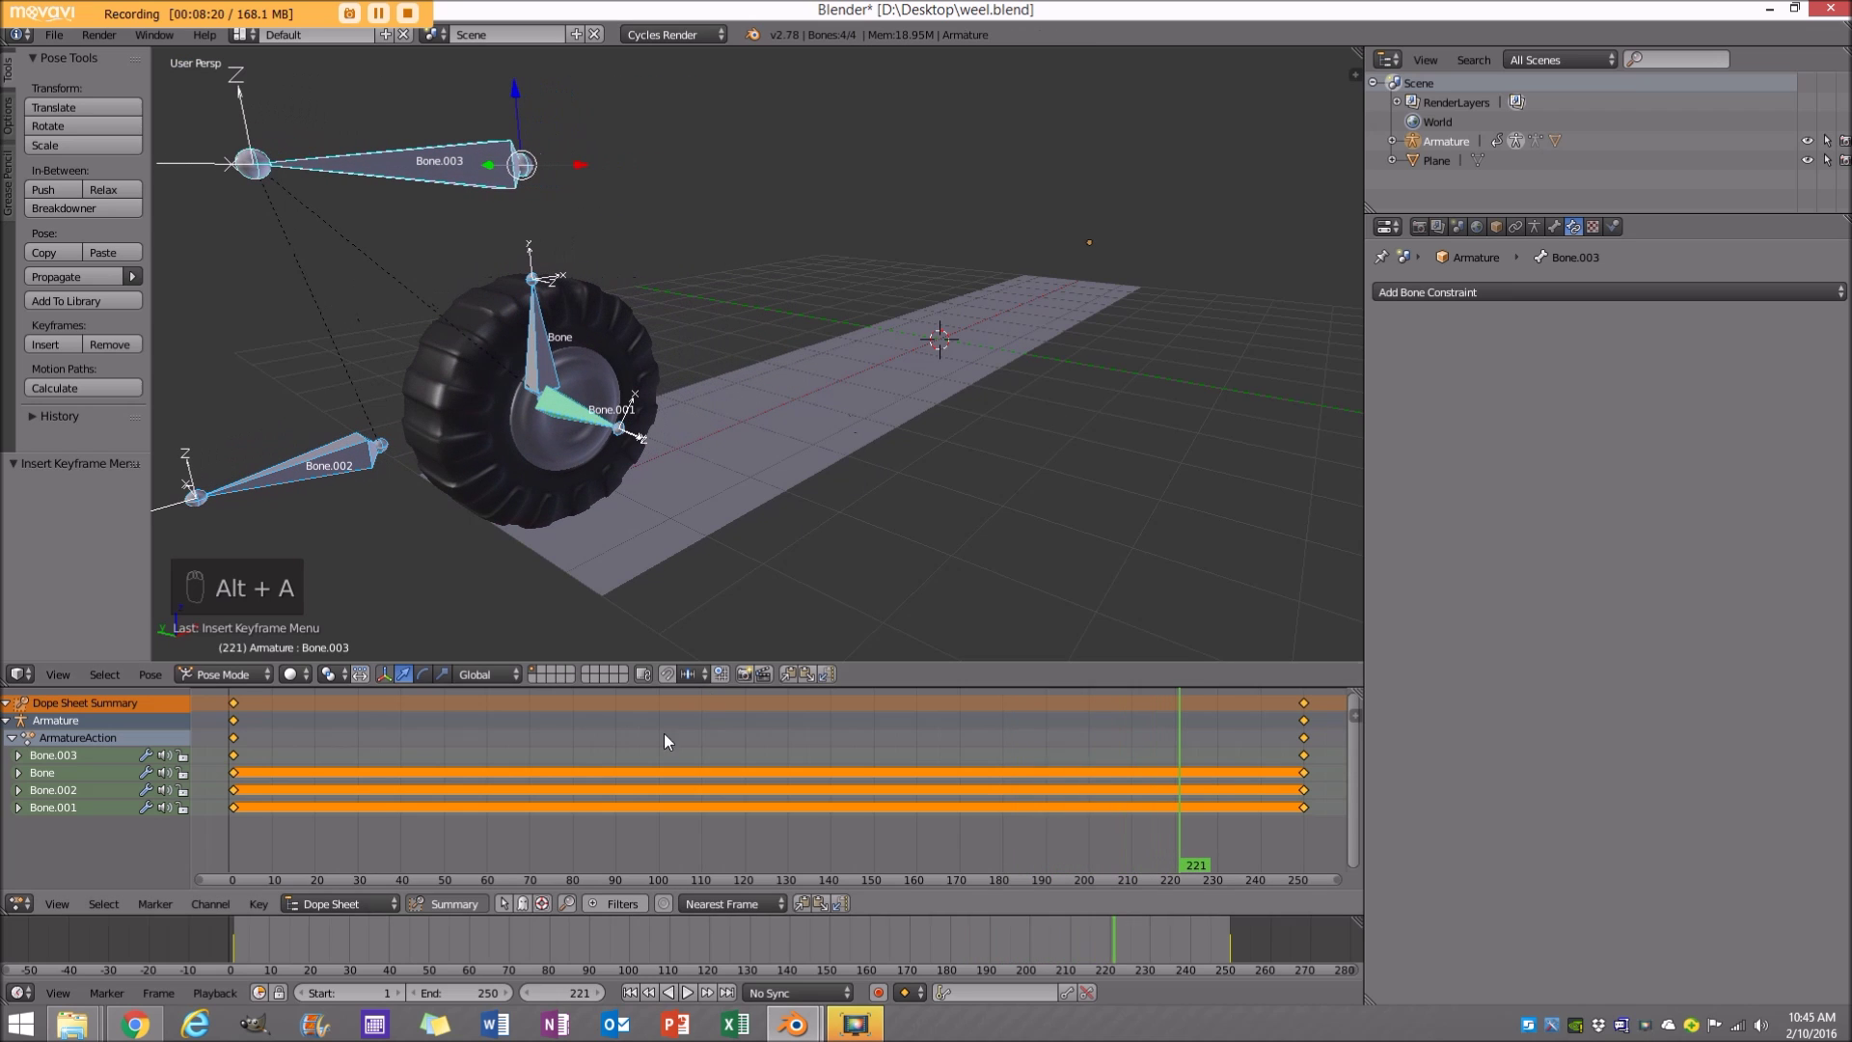
Set the bone keyframes' interpolation to Linear and replay the animation from the first frame.
middle_click_drag(702, 734, 697, 732)
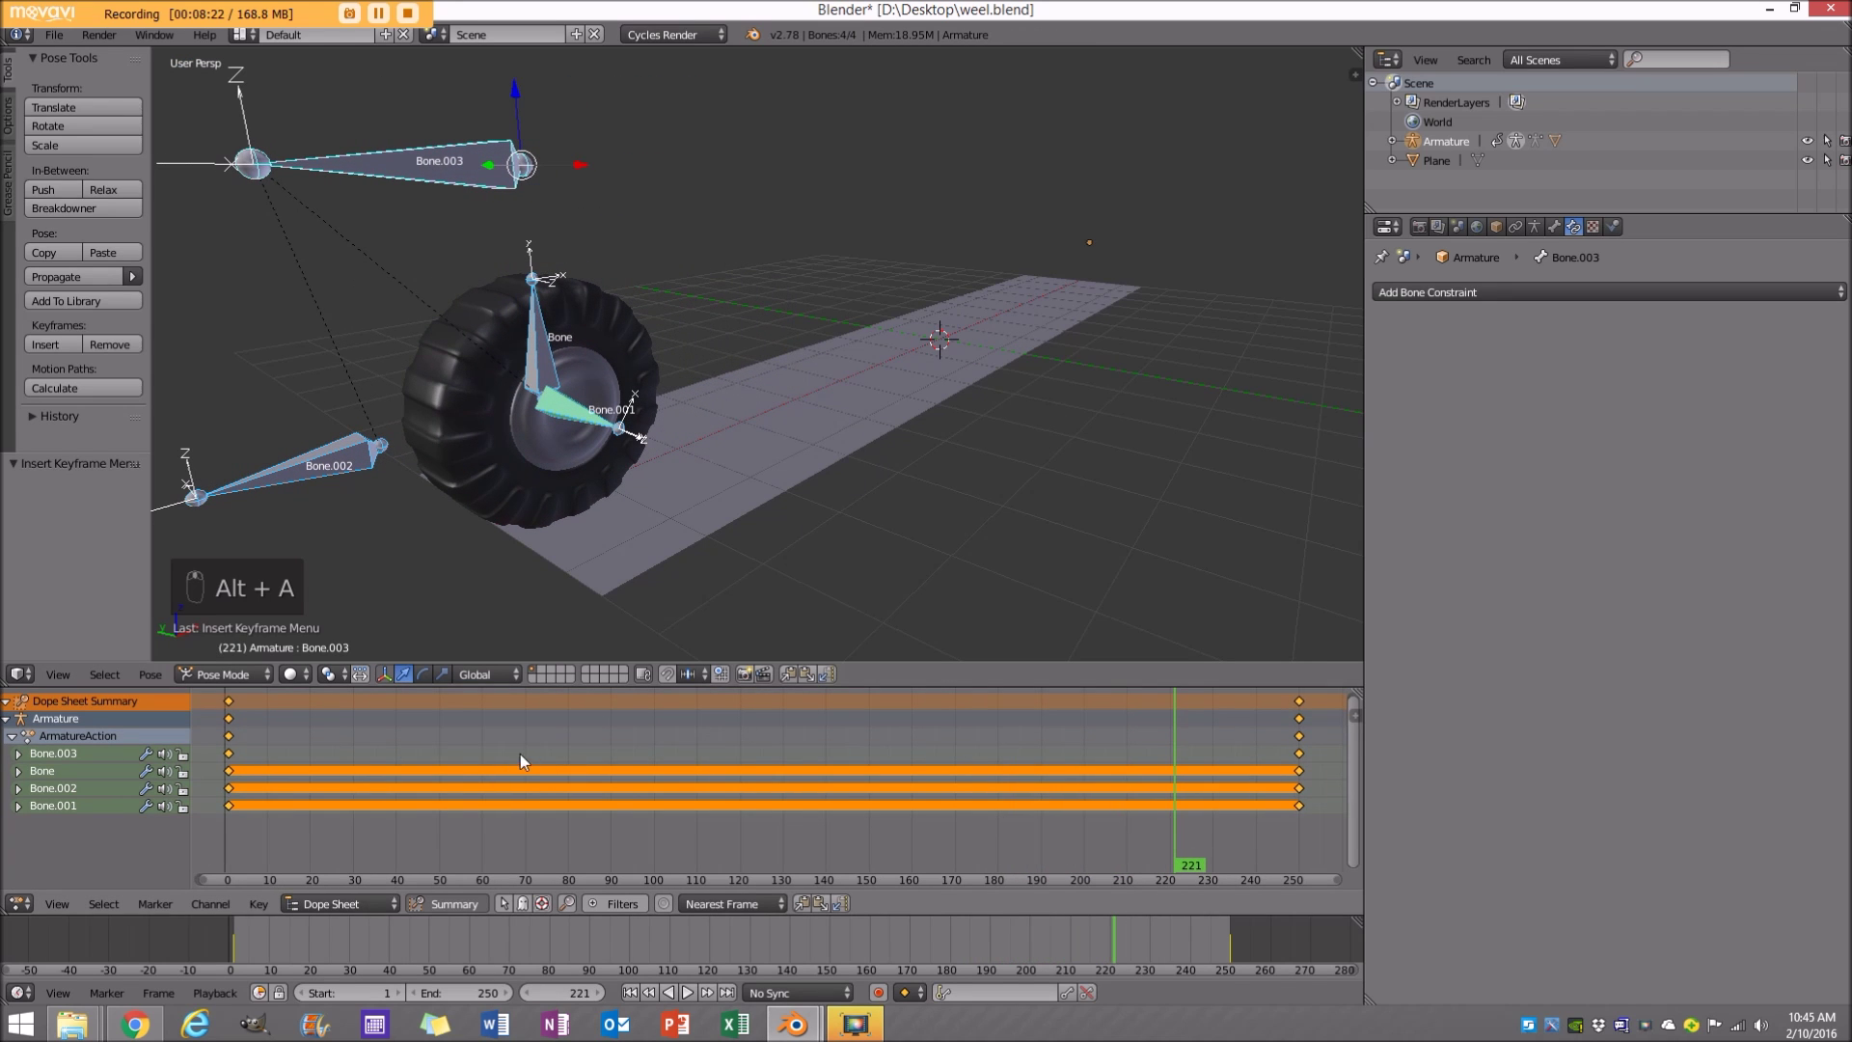
key("t")
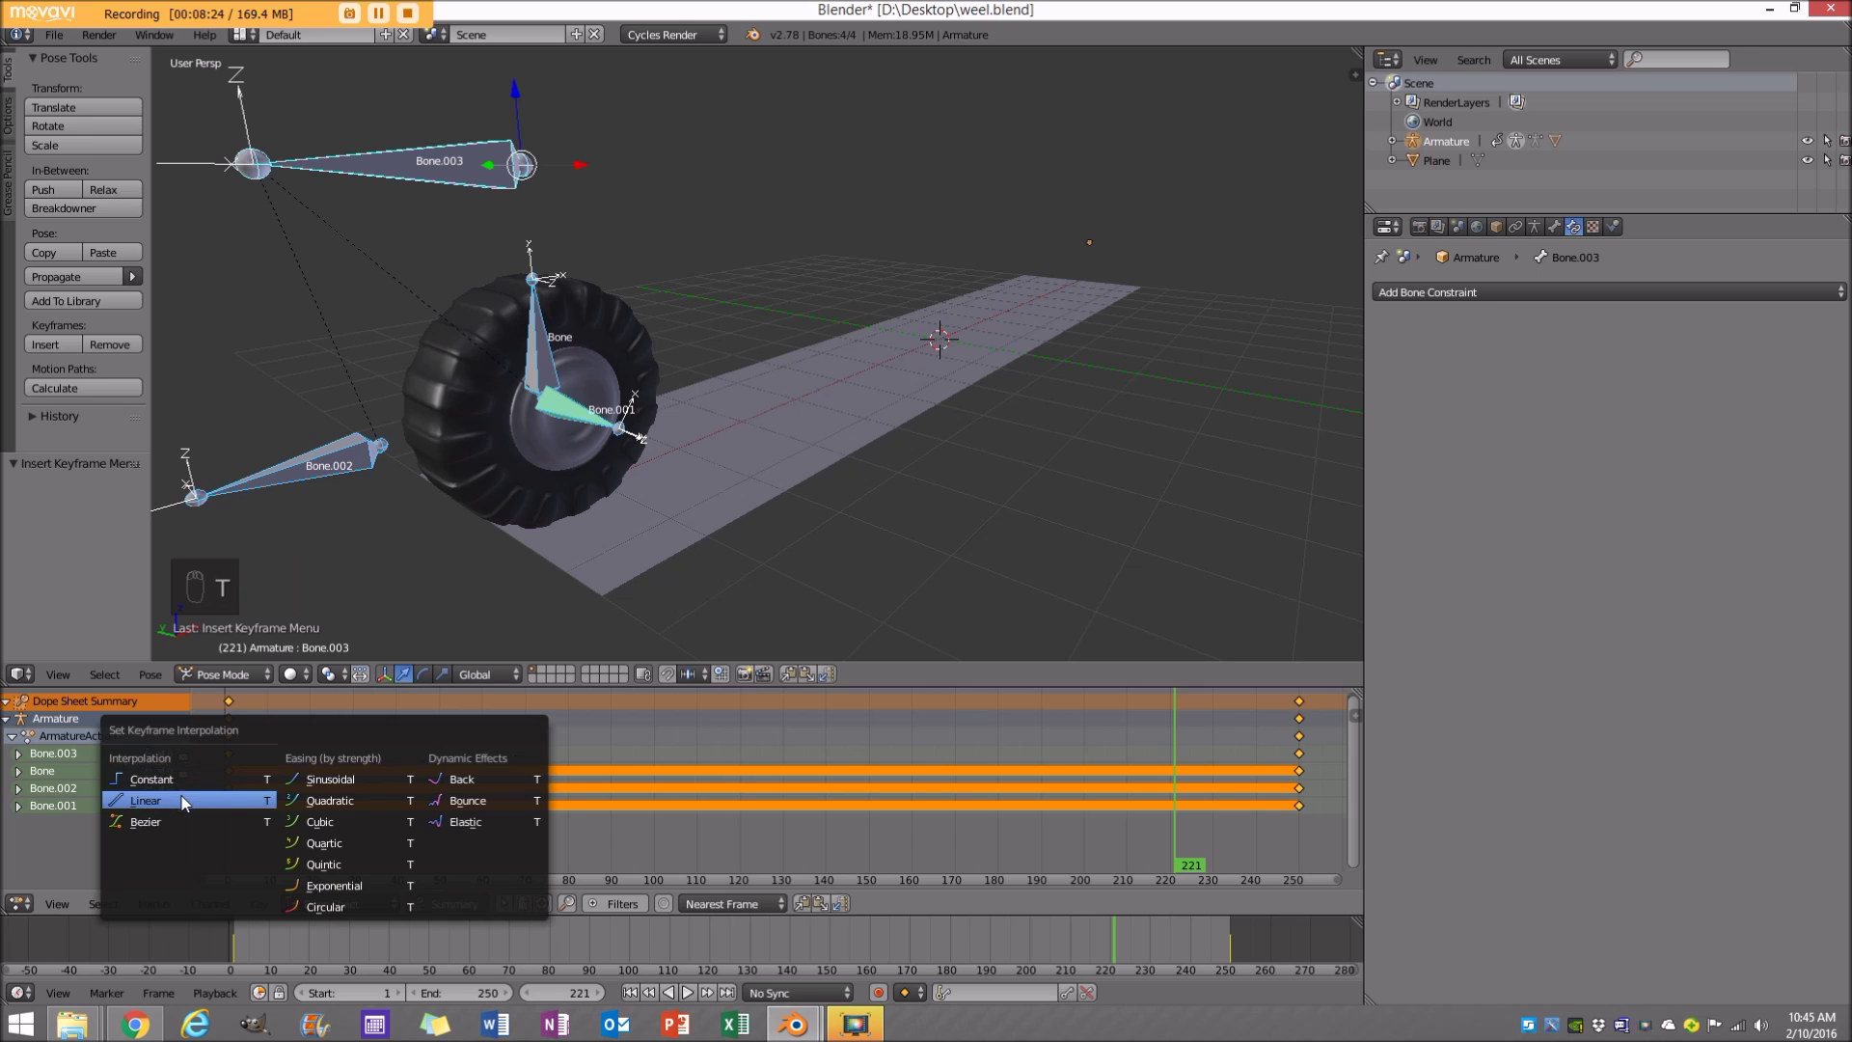
left_click(260, 800)
key("shift+Left")
key("alt+a")
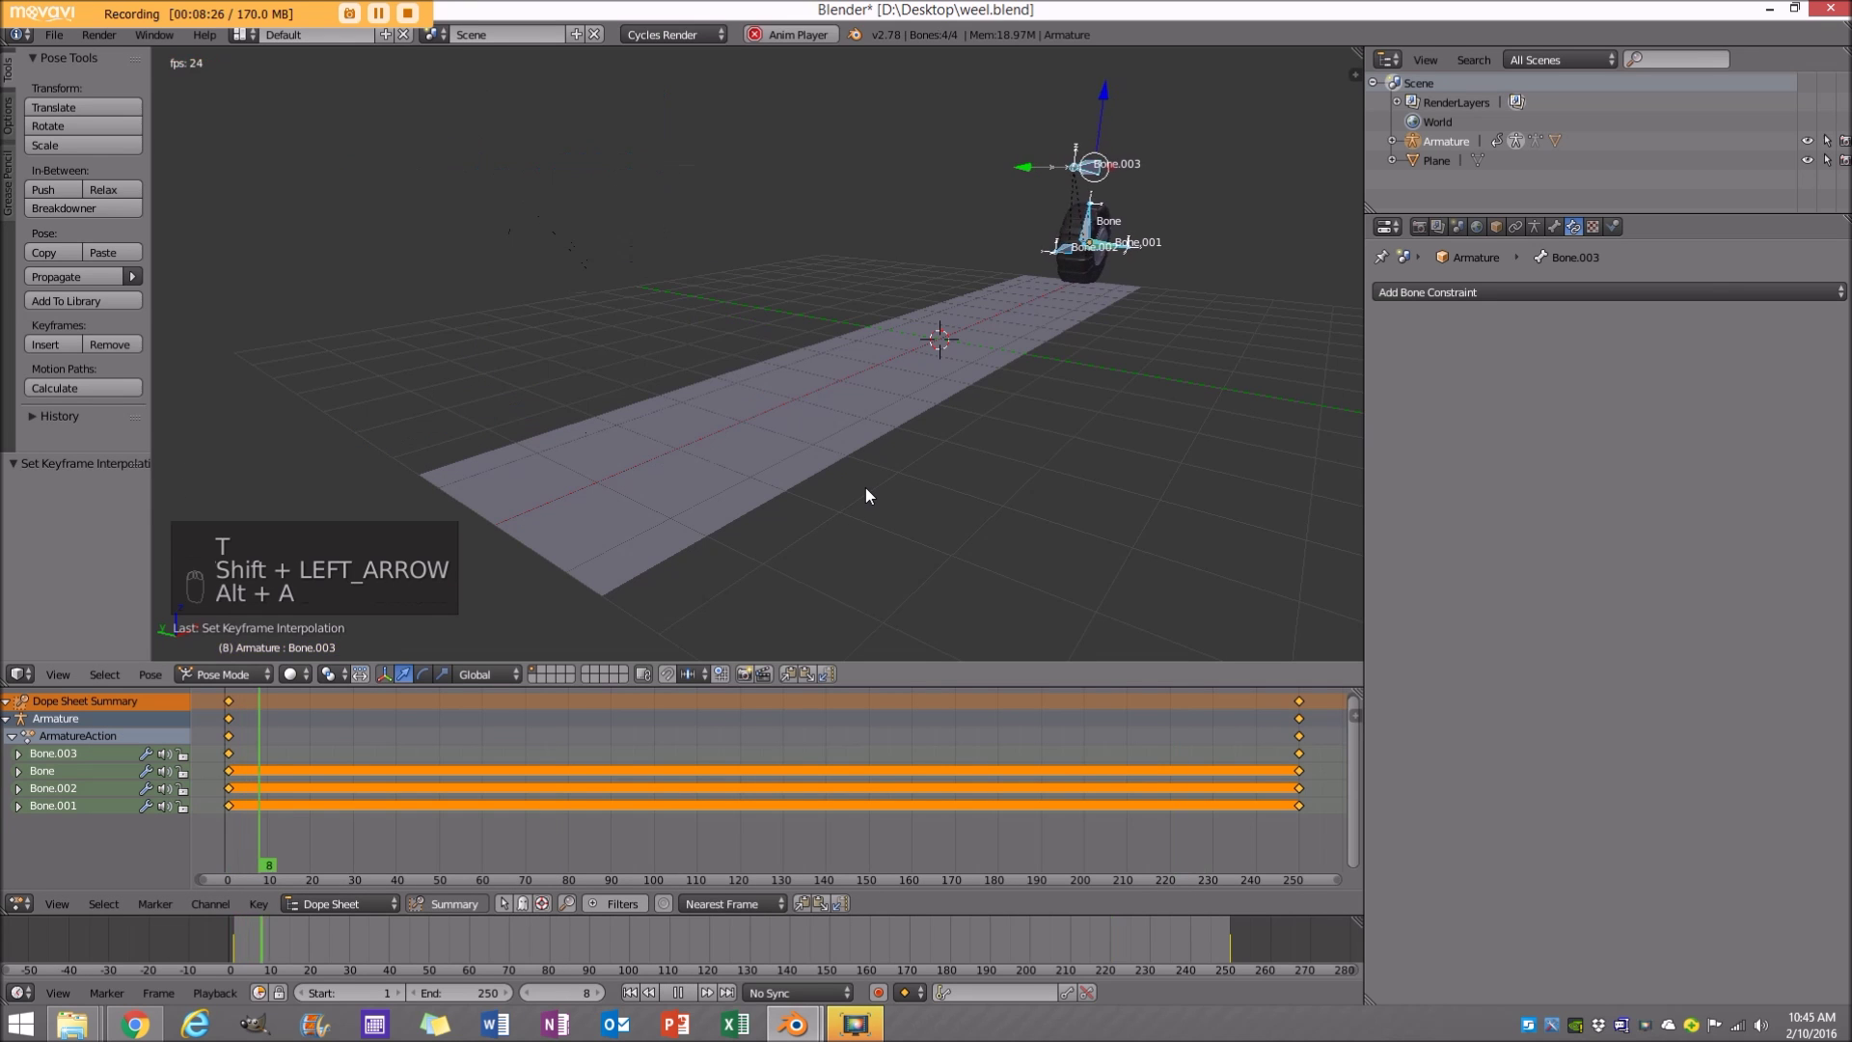
middle_click_drag(835, 490, 835, 309)
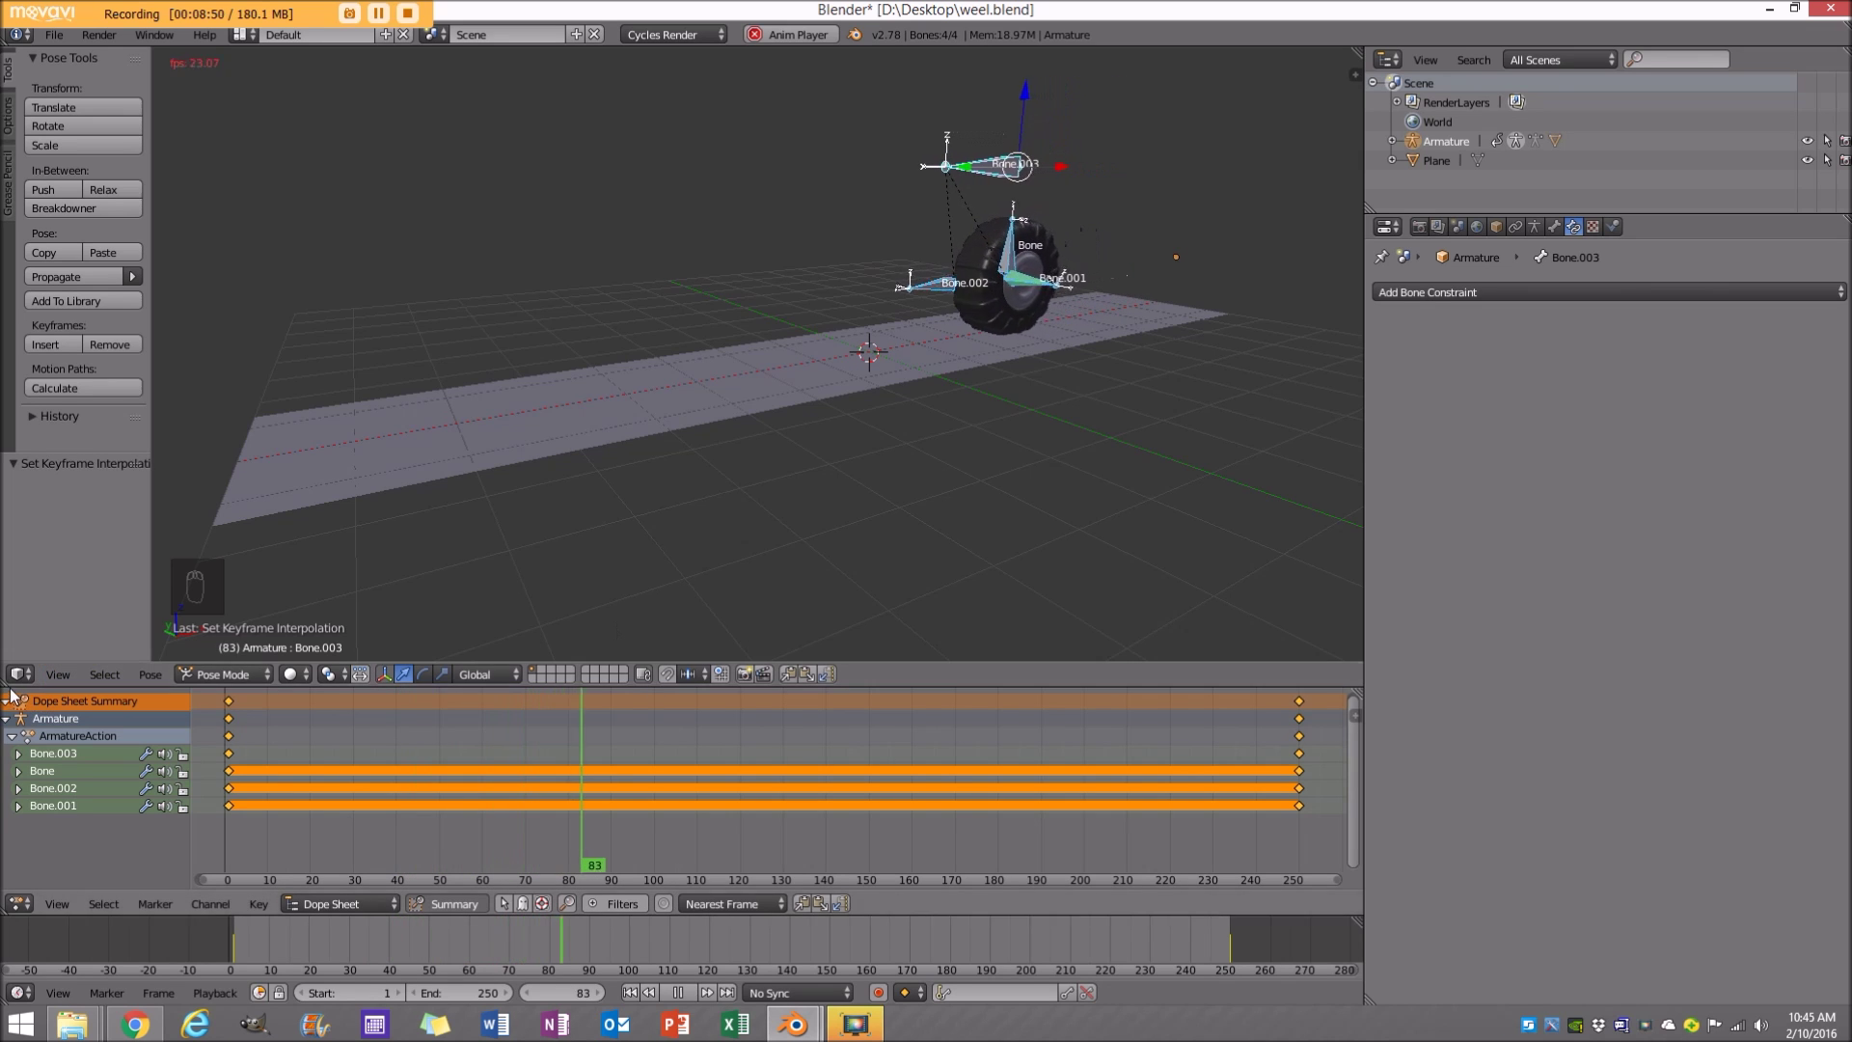
Merge the Dope Sheet area back into the 3D view, return the armature to Object Mode, deselected, and stop playback.
left_click_drag(4, 683, 290, 791)
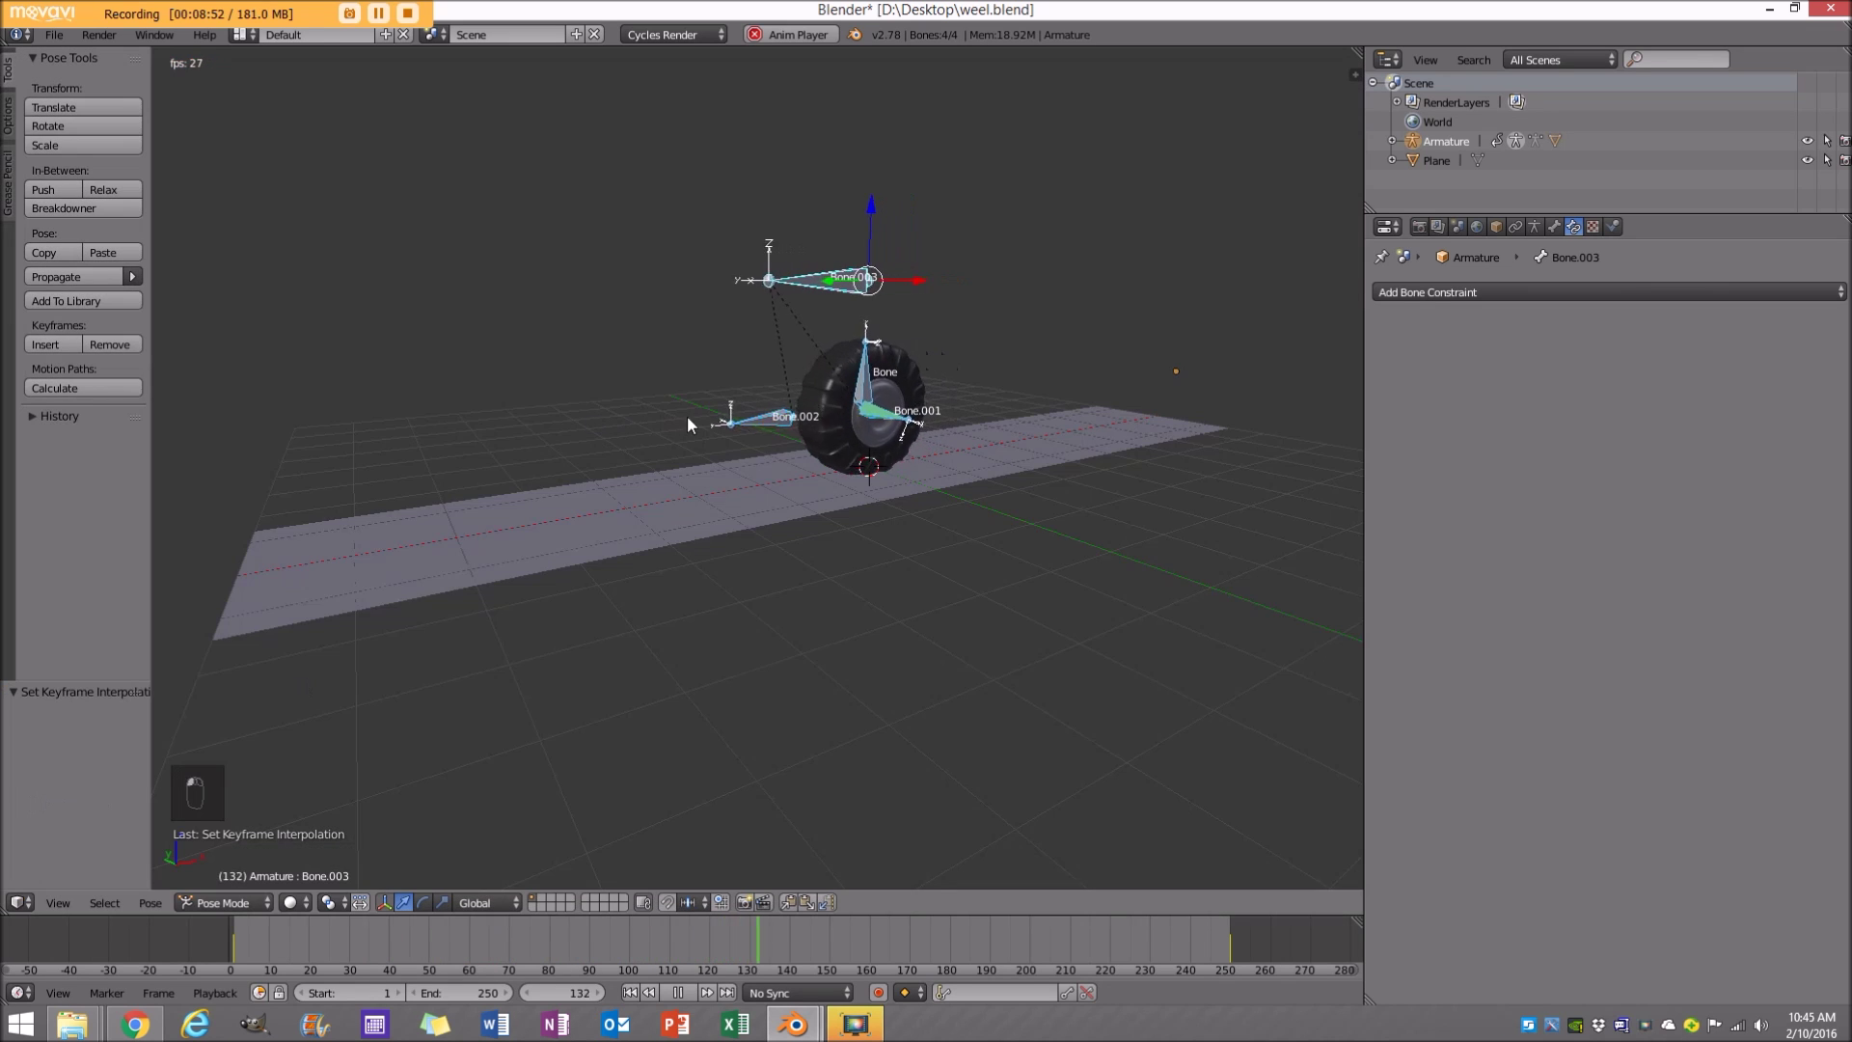
left_click(226, 902)
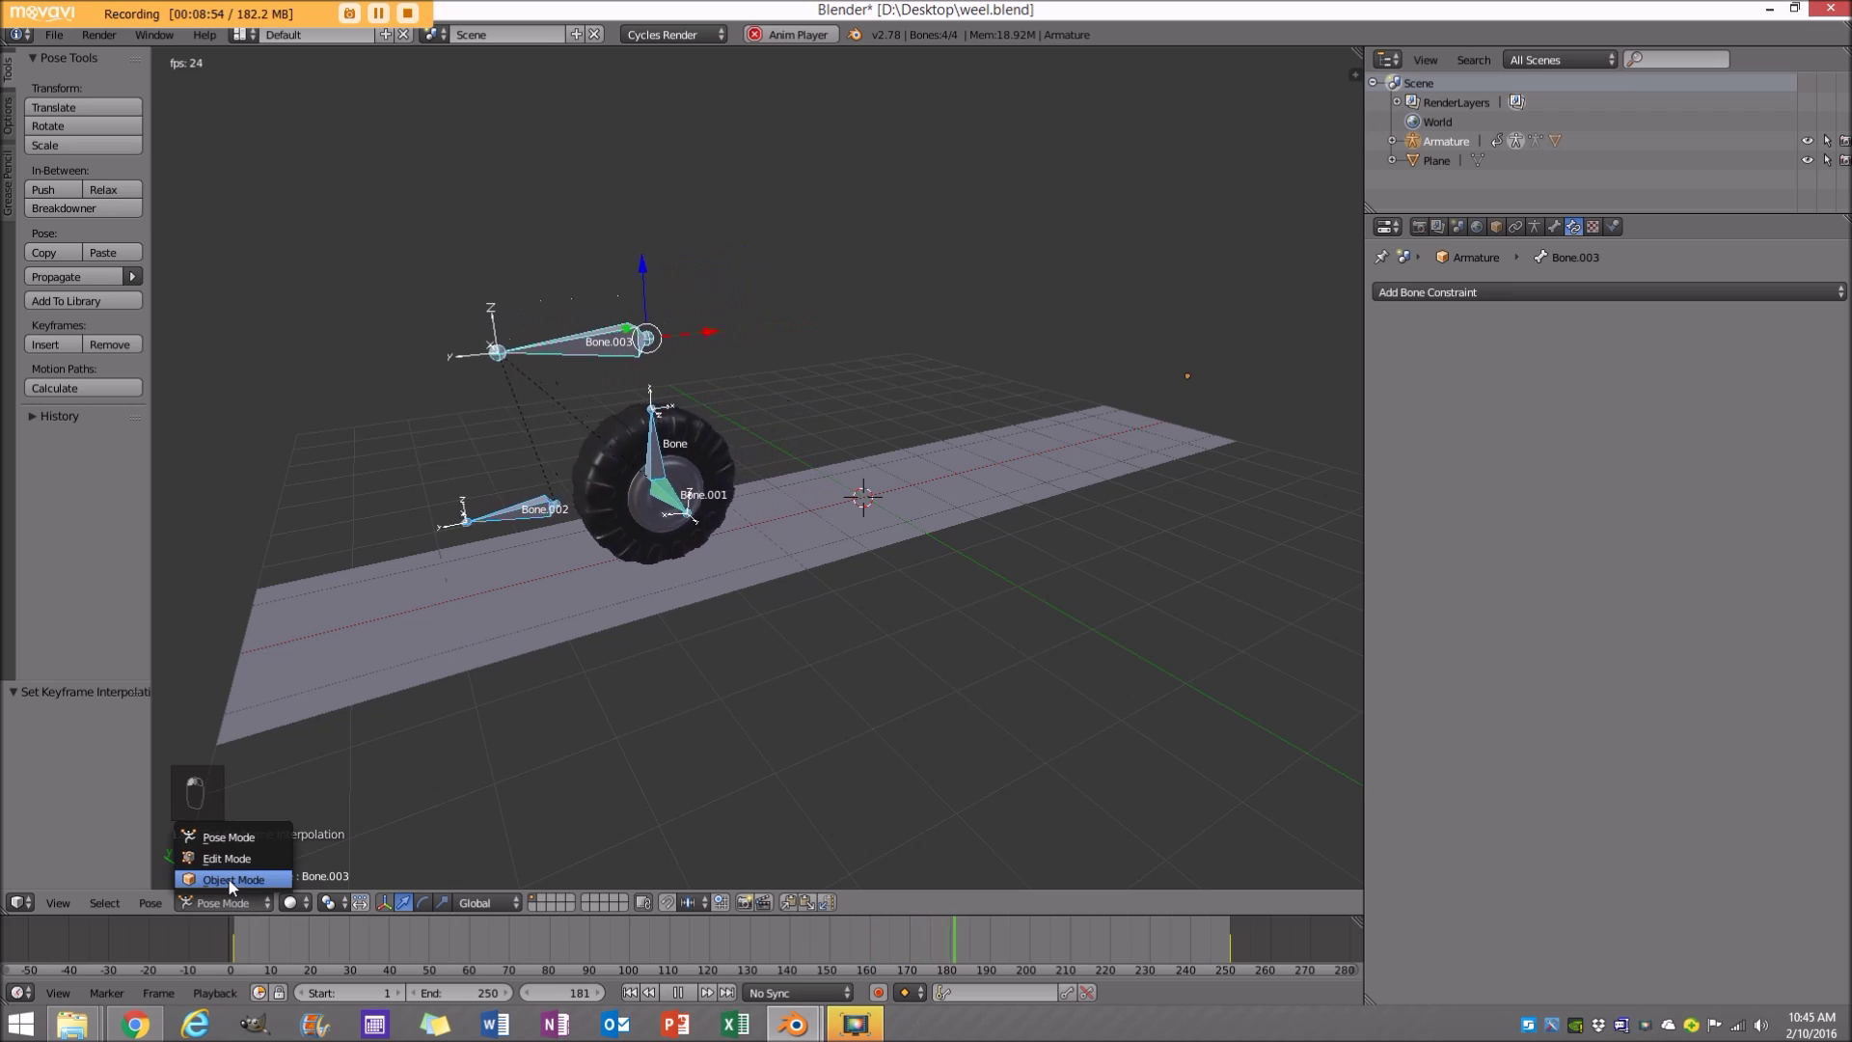
left_click(232, 879)
key("a")
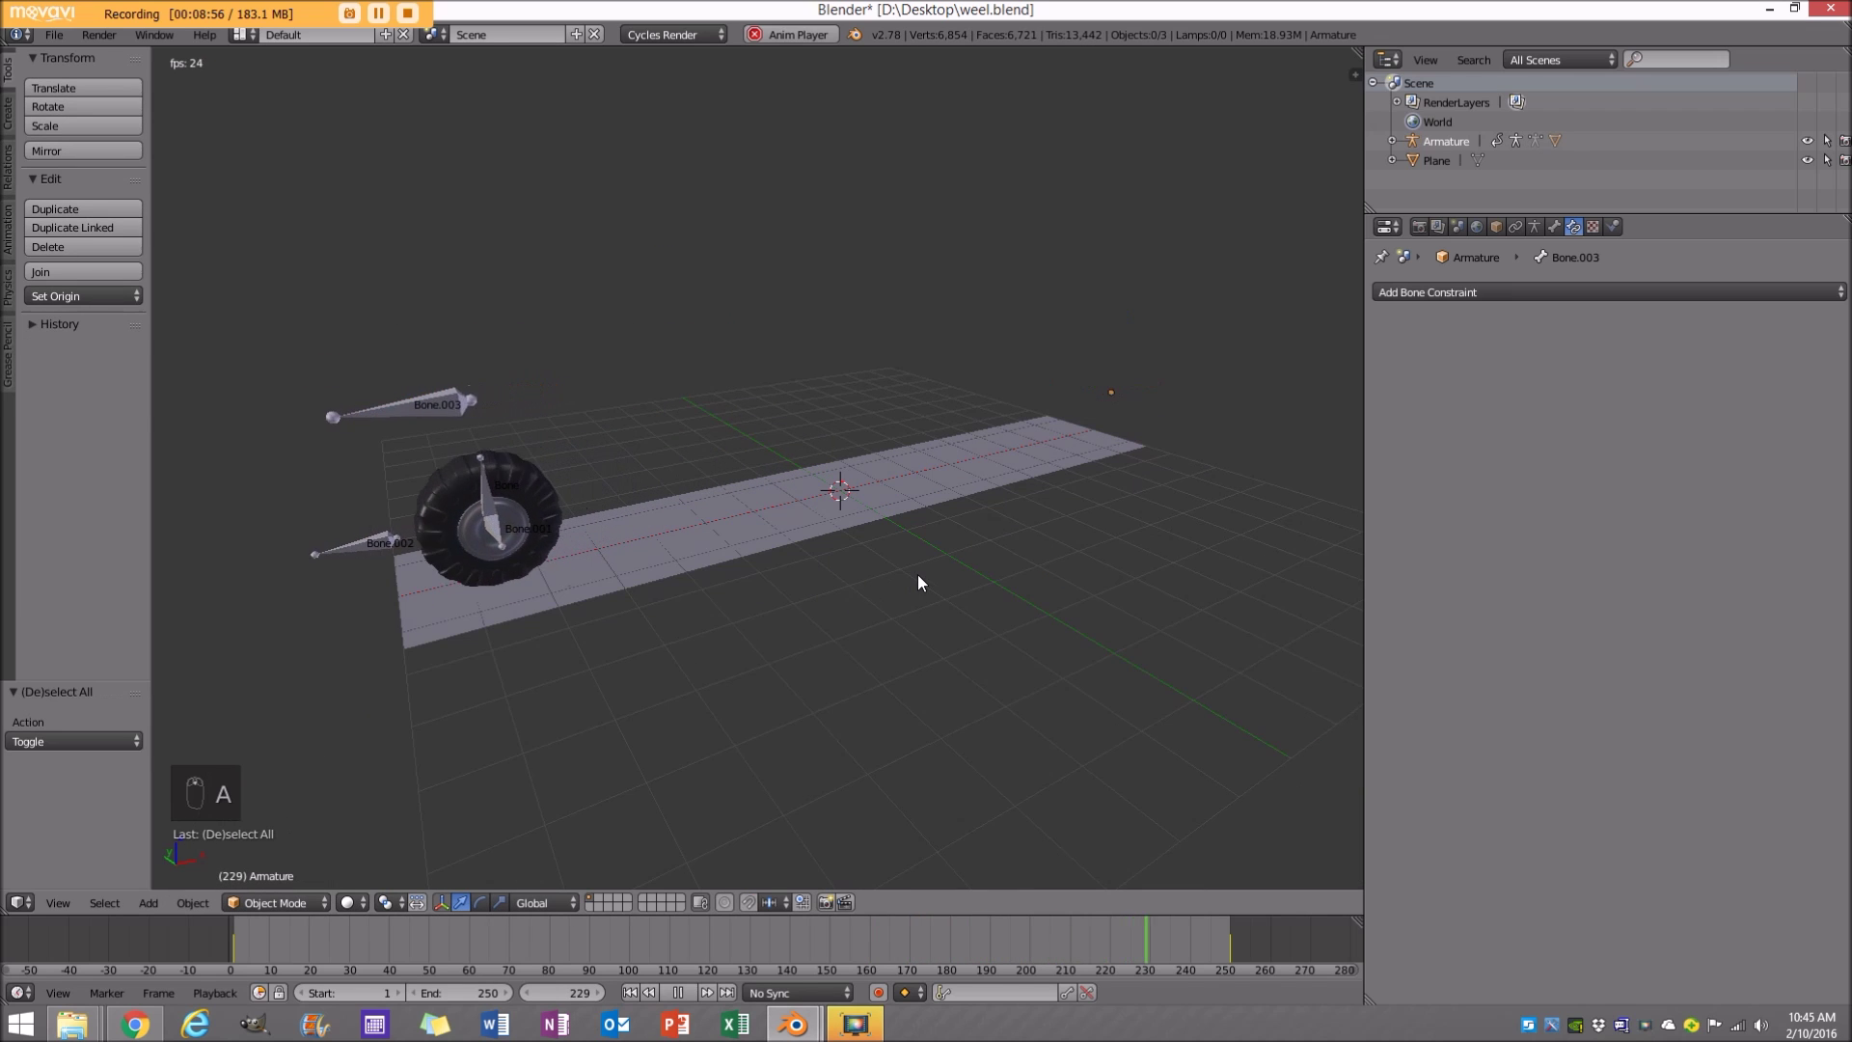
key("alt+a")
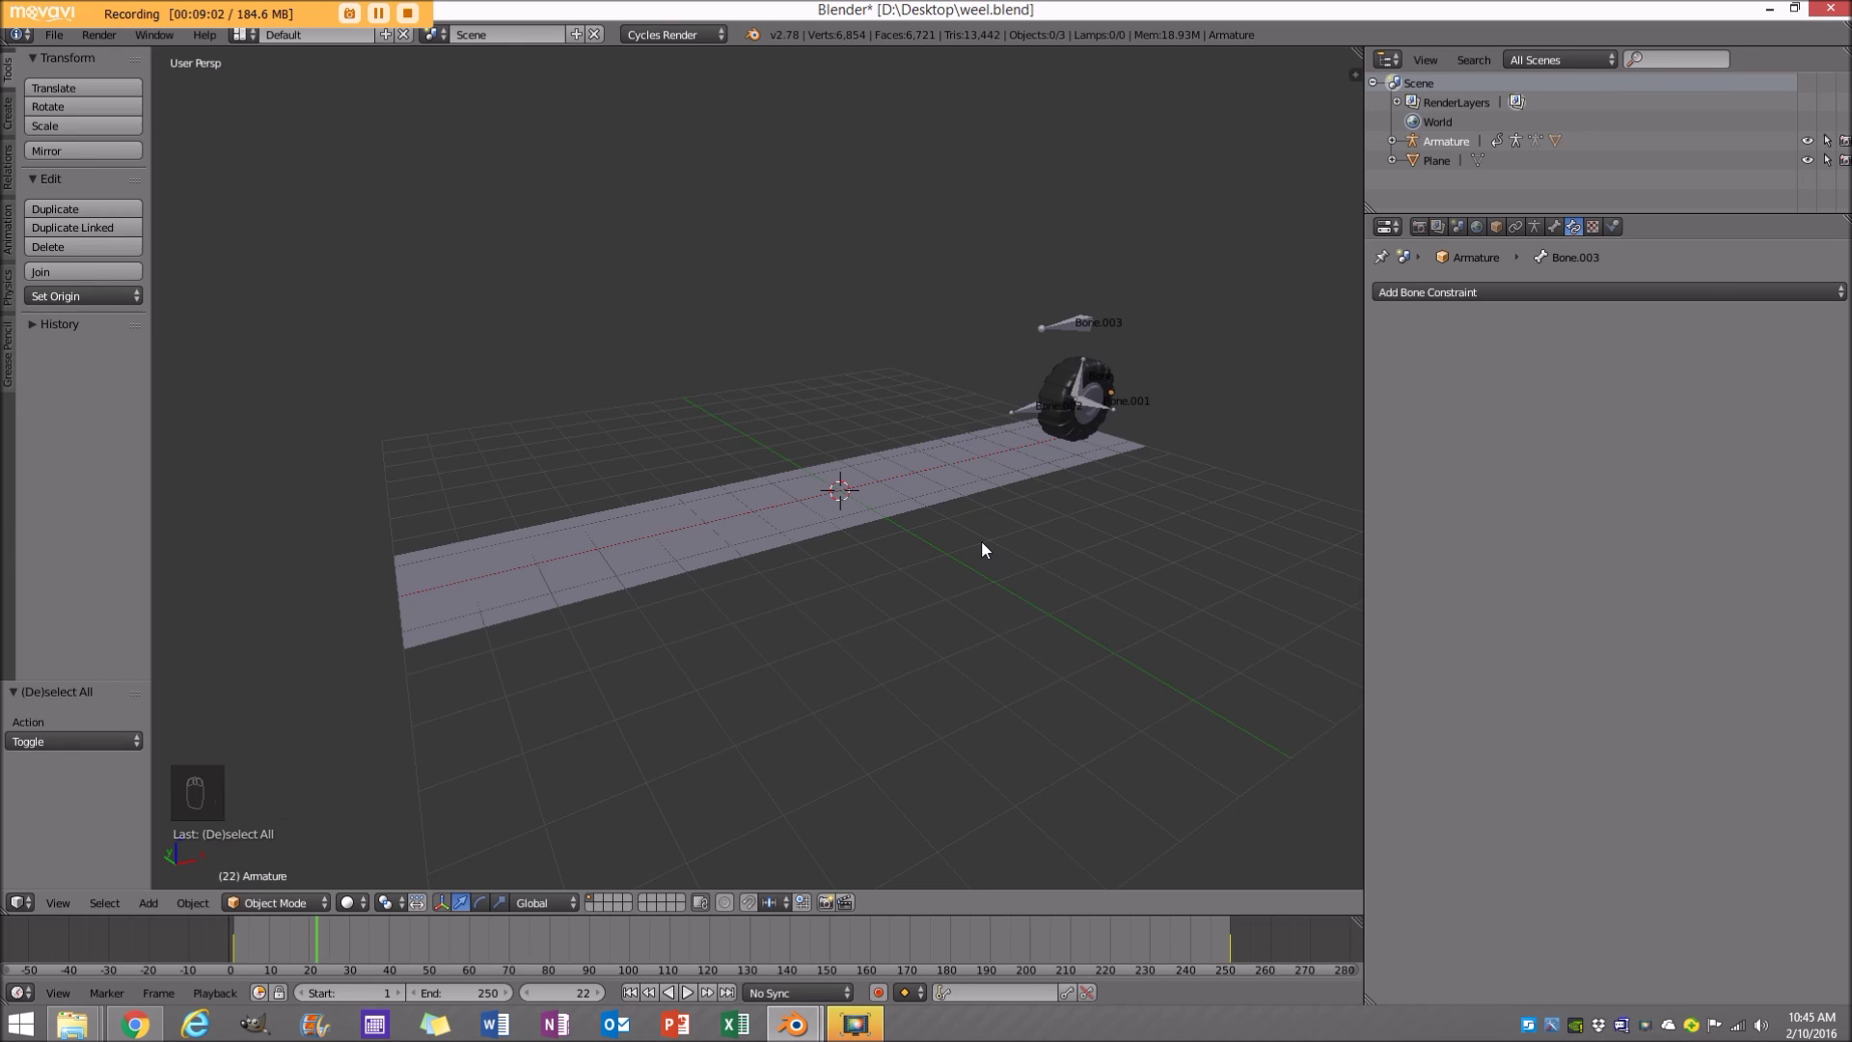
Put the ground plane into Edit Mode with nothing selected, seen from the top in orthographic view.
key("KP_5")
key("KP_1")
middle_click_drag(980, 542, 864, 569)
right_click(866, 571)
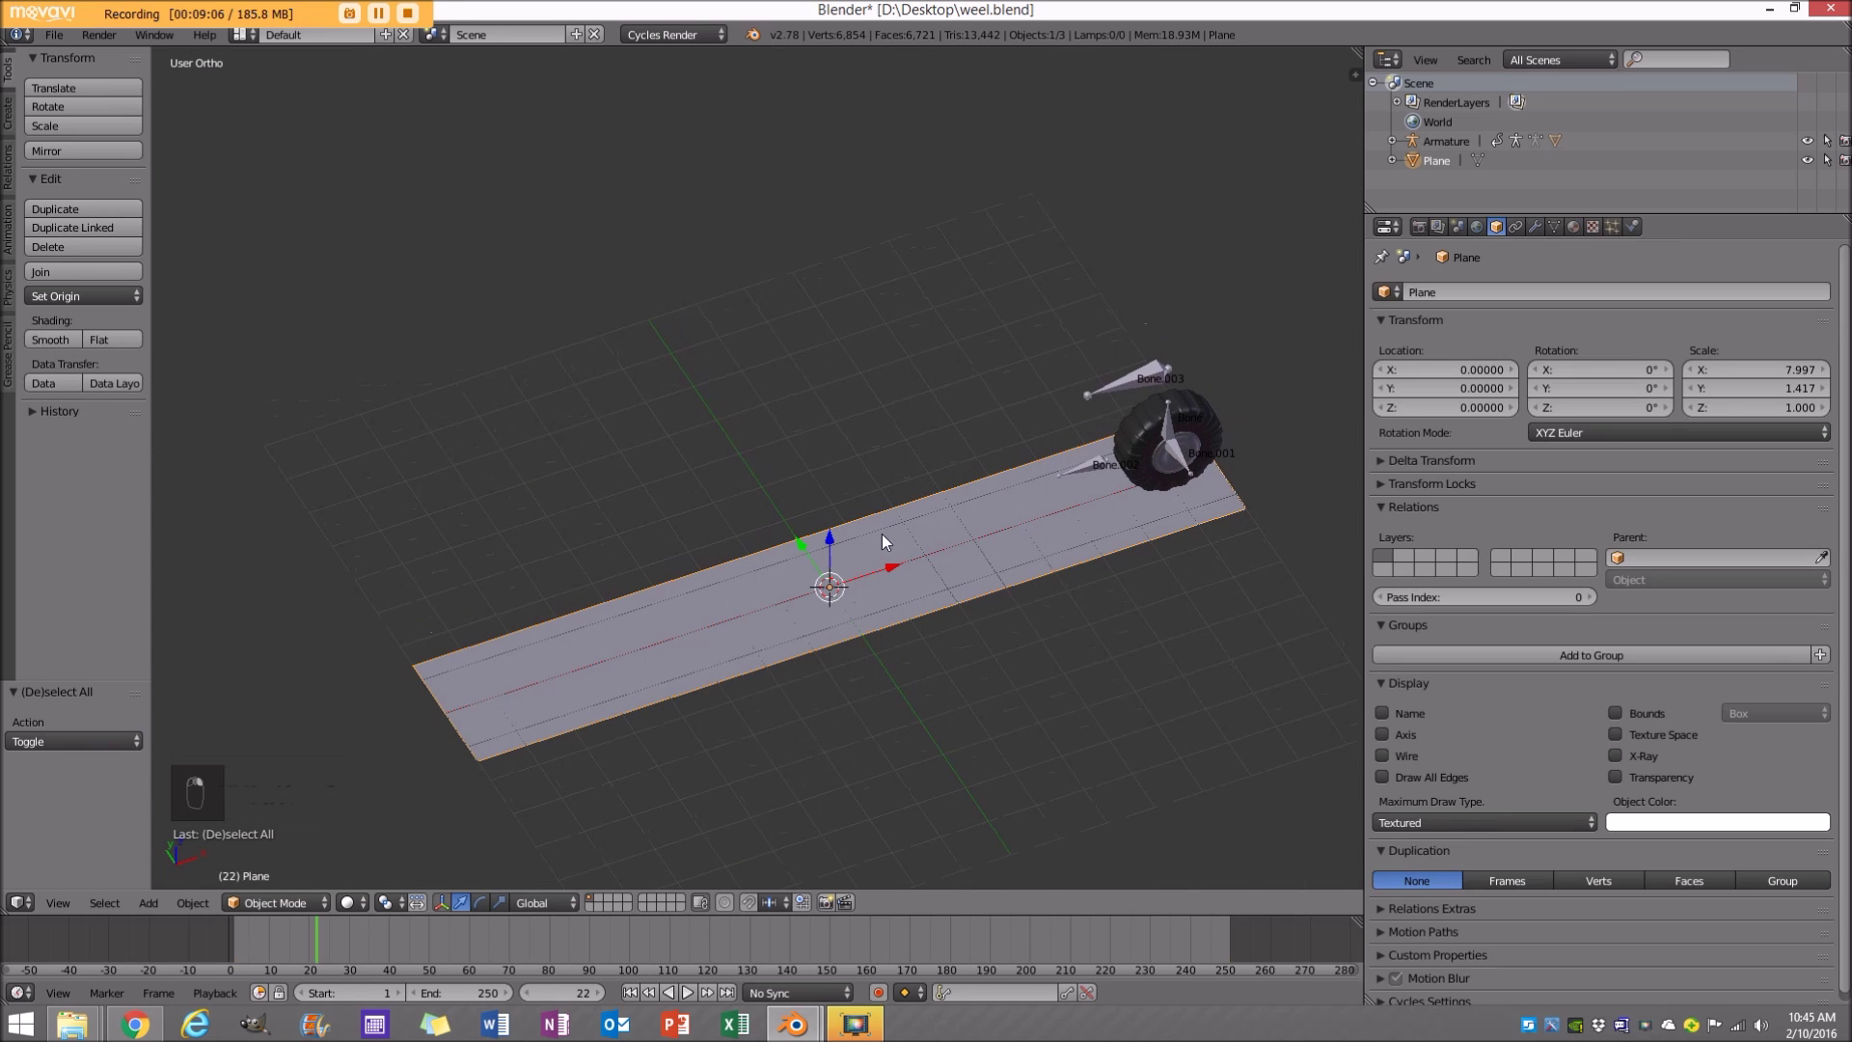
key("Tab")
scroll(868, 603, "up", 1)
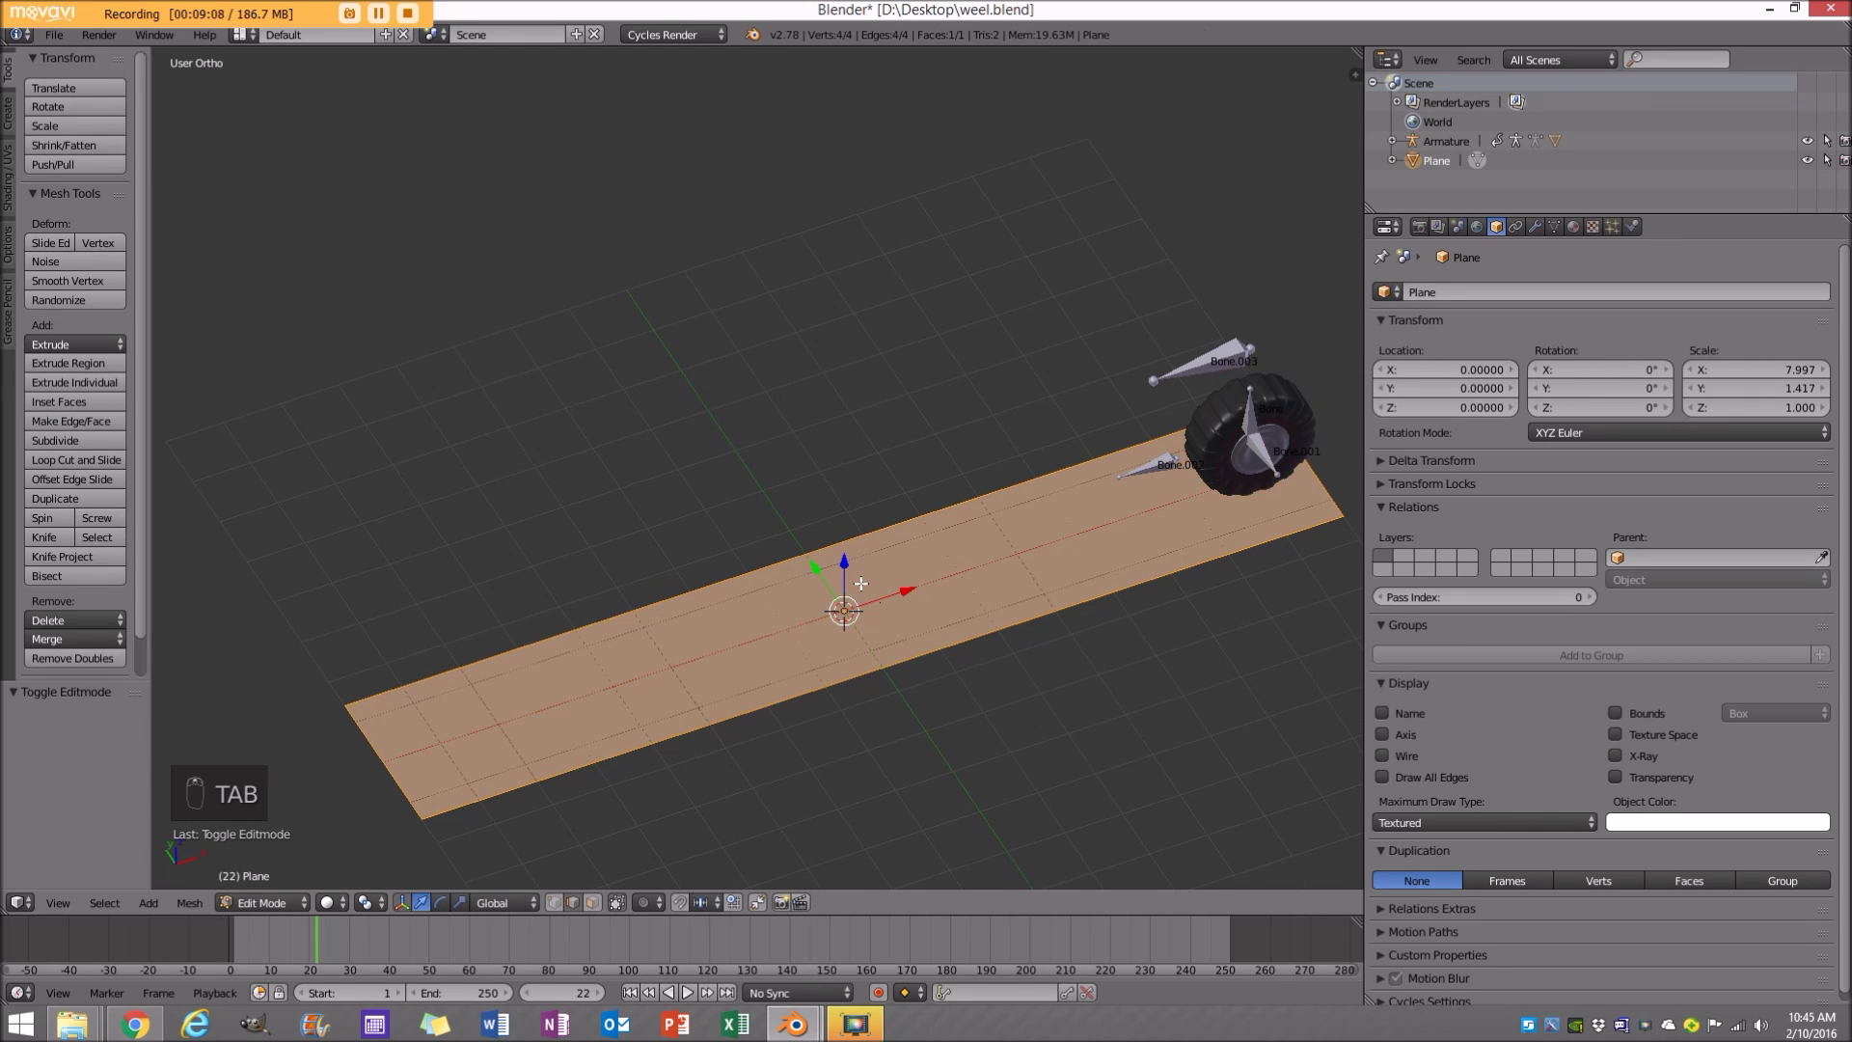
key("KP_7")
scroll(760, 651, "down", 2)
middle_click_drag(760, 650, 765, 607, "shift")
key("a")
key("a")
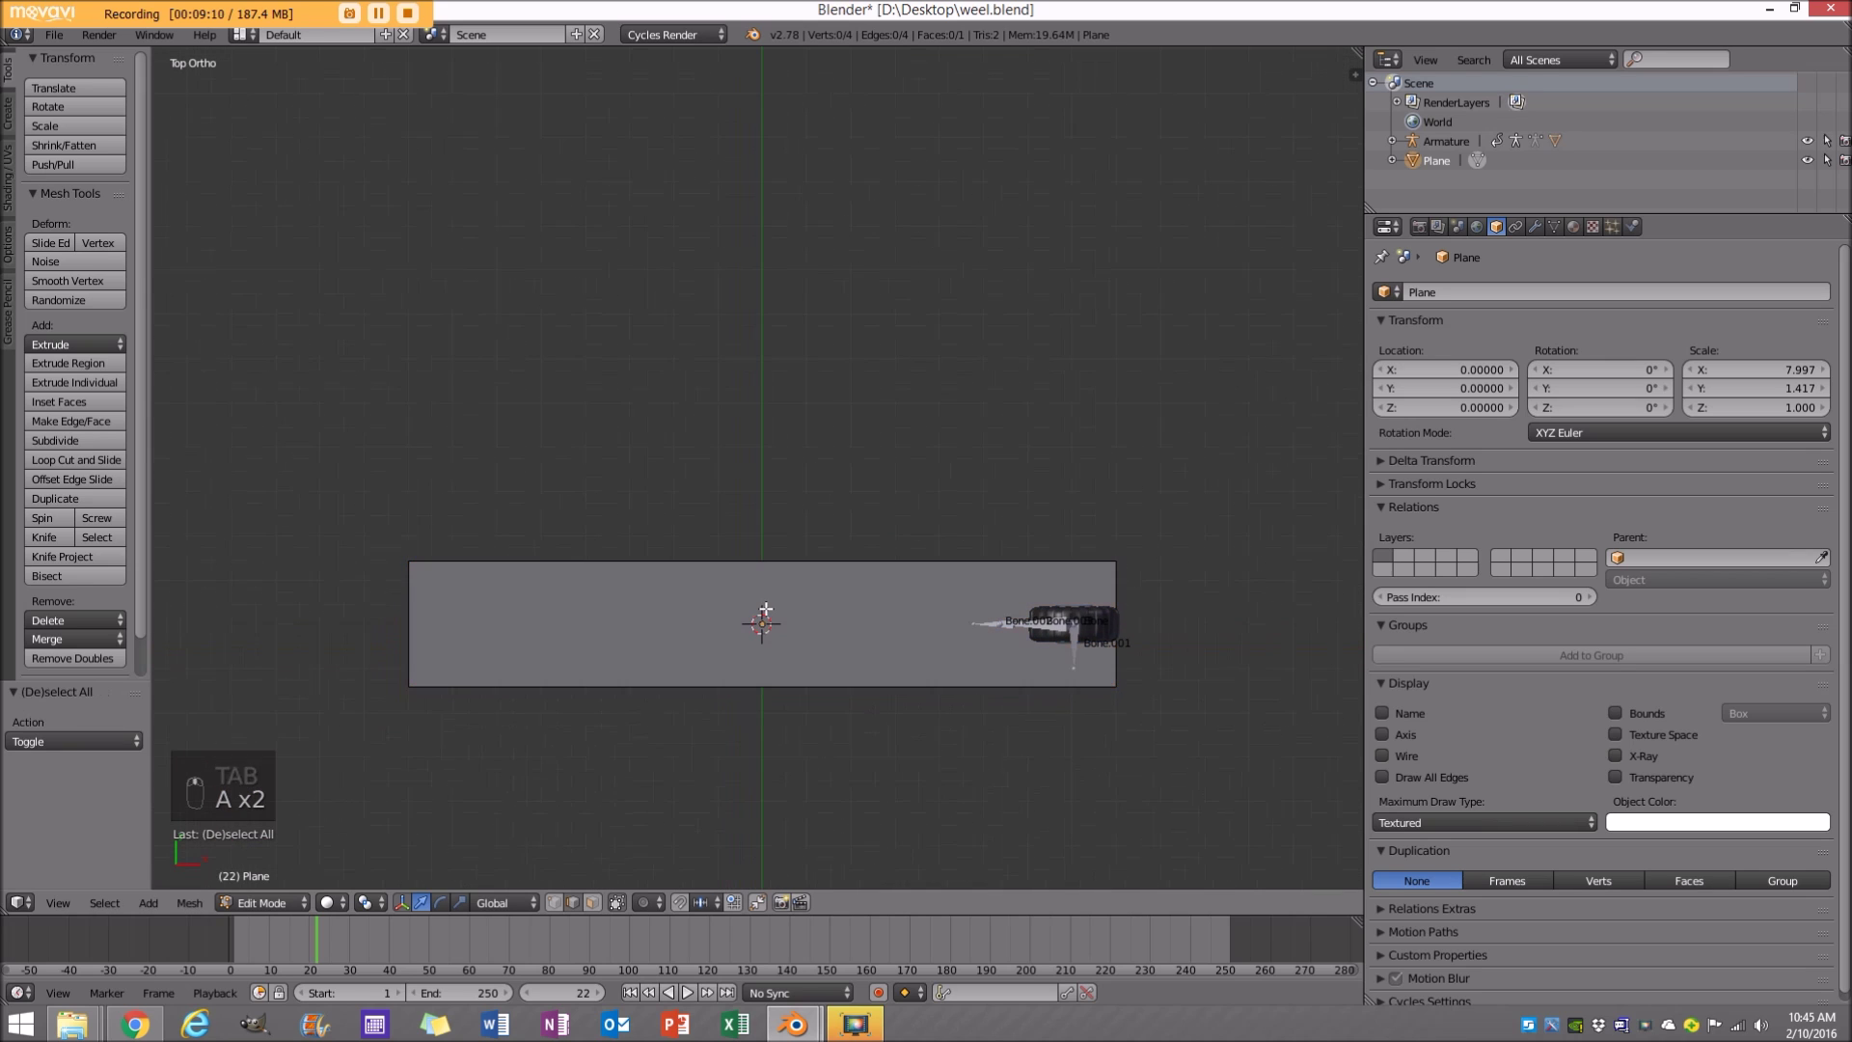
Add five evenly spaced loop cuts across the plane's length and leave them deselected.
key("ctrl+r")
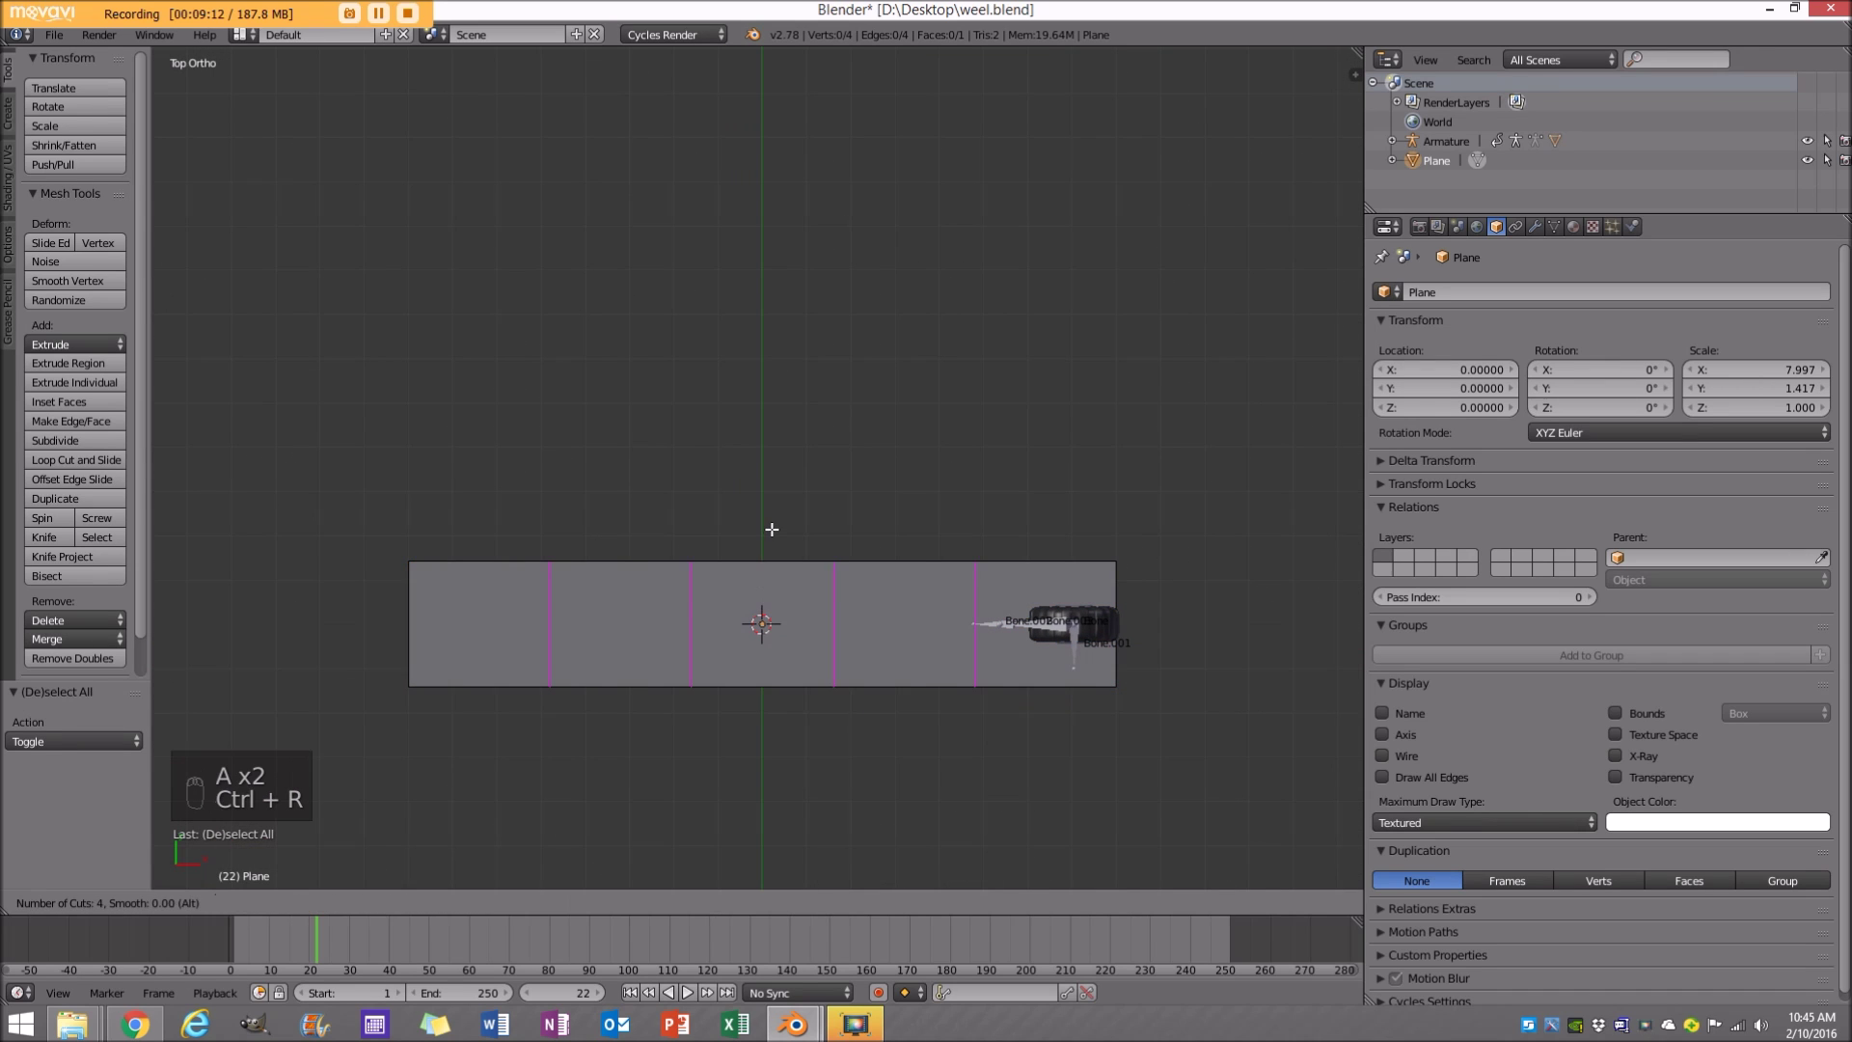
scroll(772, 529, "up", 2)
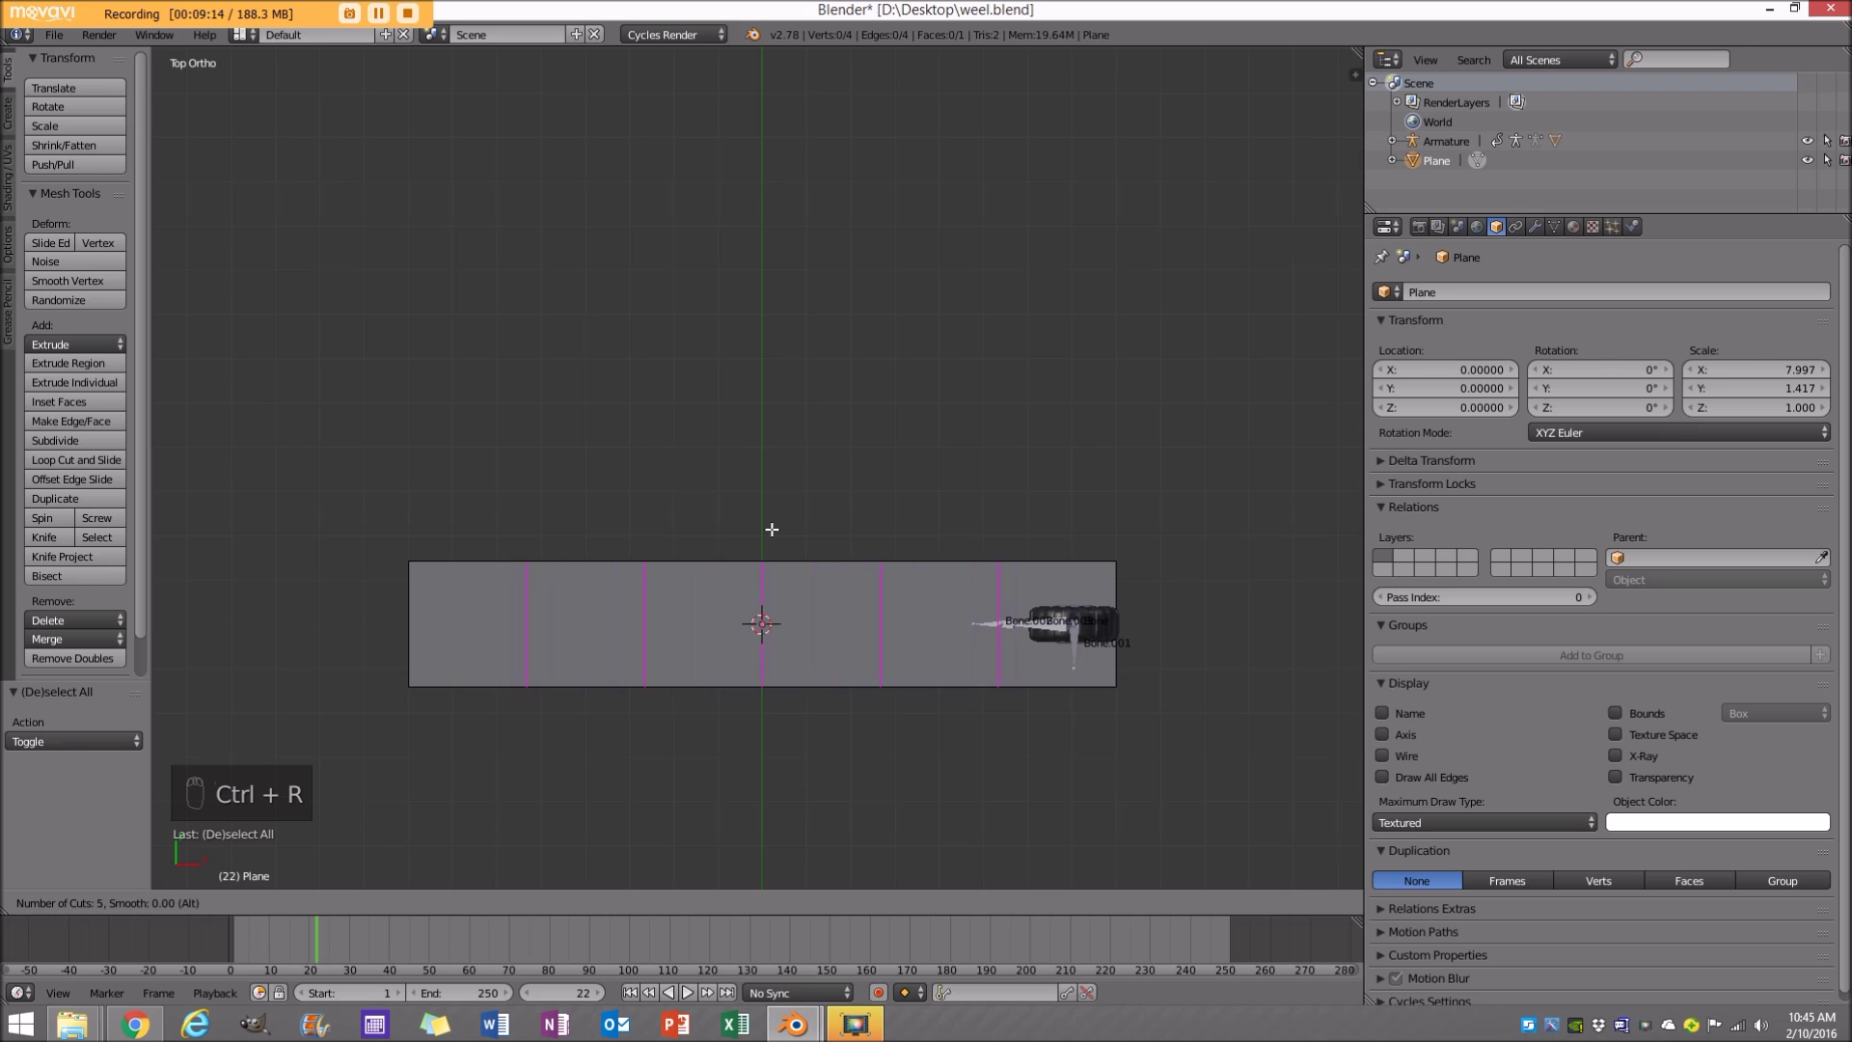
left_click(771, 529)
right_click(772, 529)
key("a")
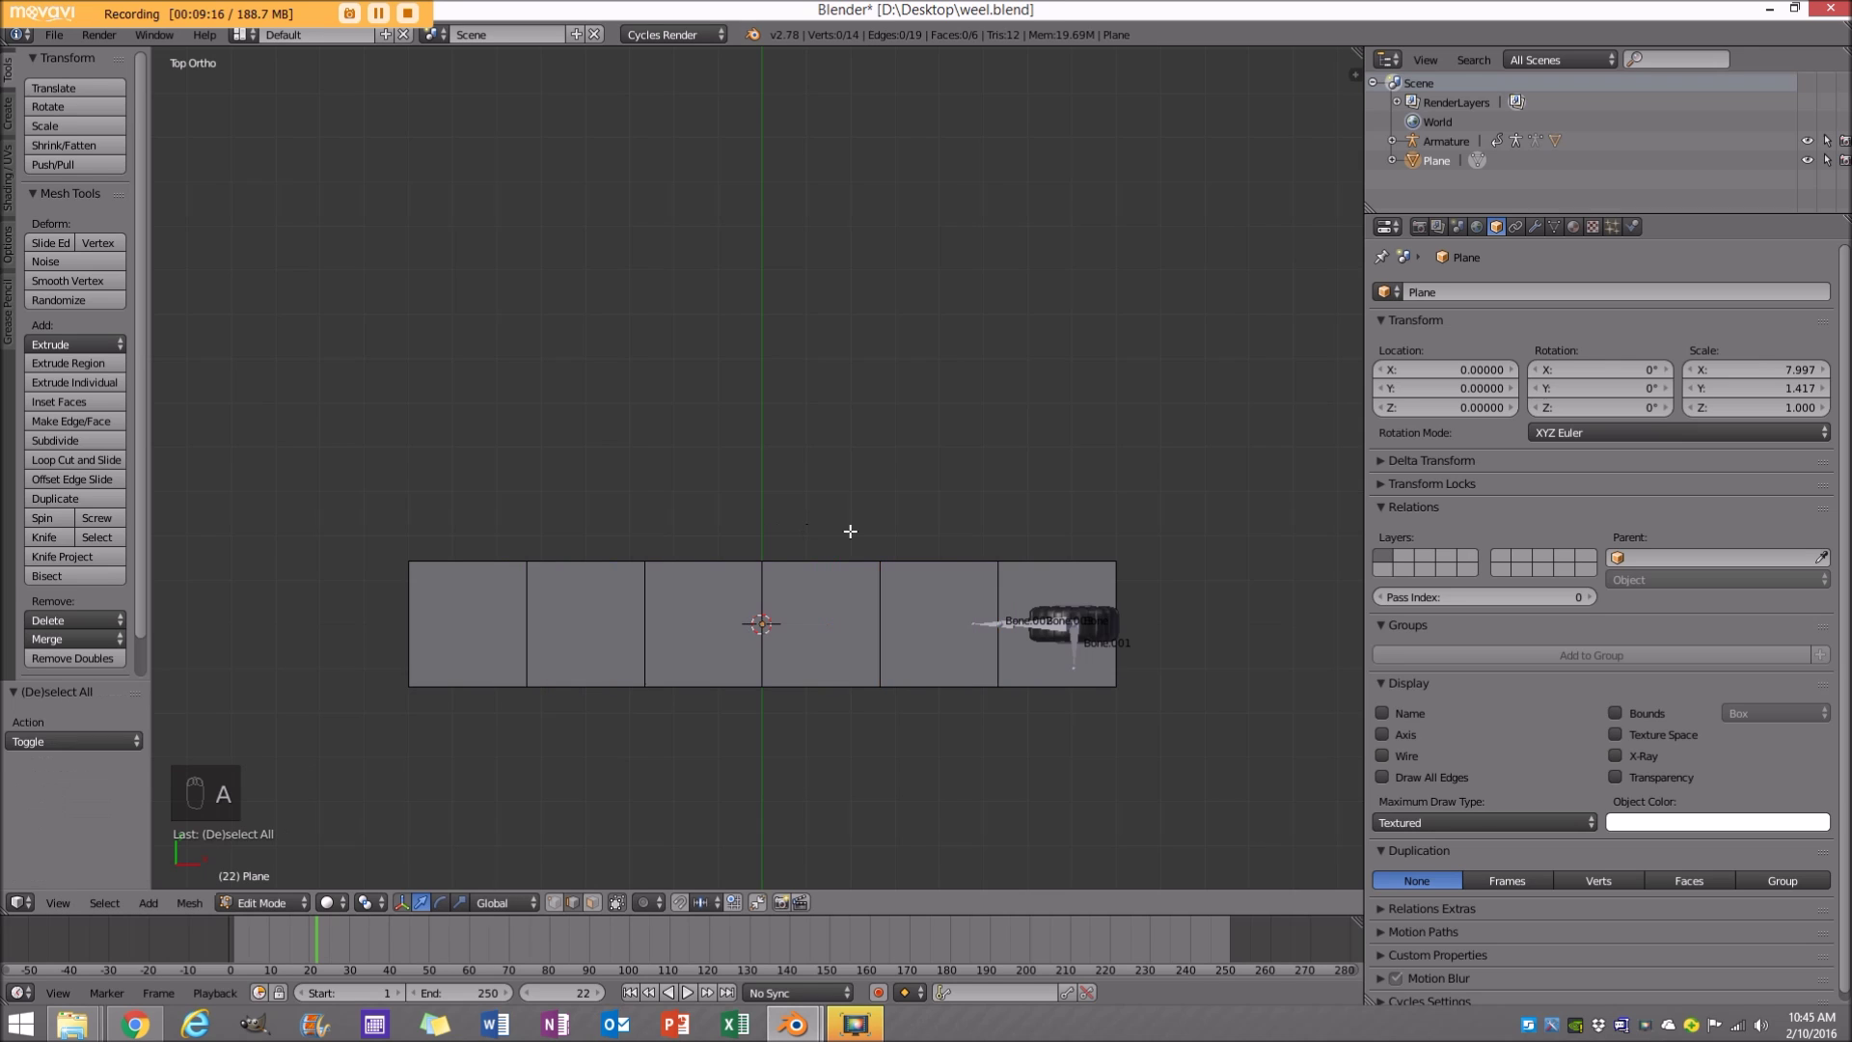
Subdivide the whole plane mesh five times and return to Object Mode.
key("a")
key("w")
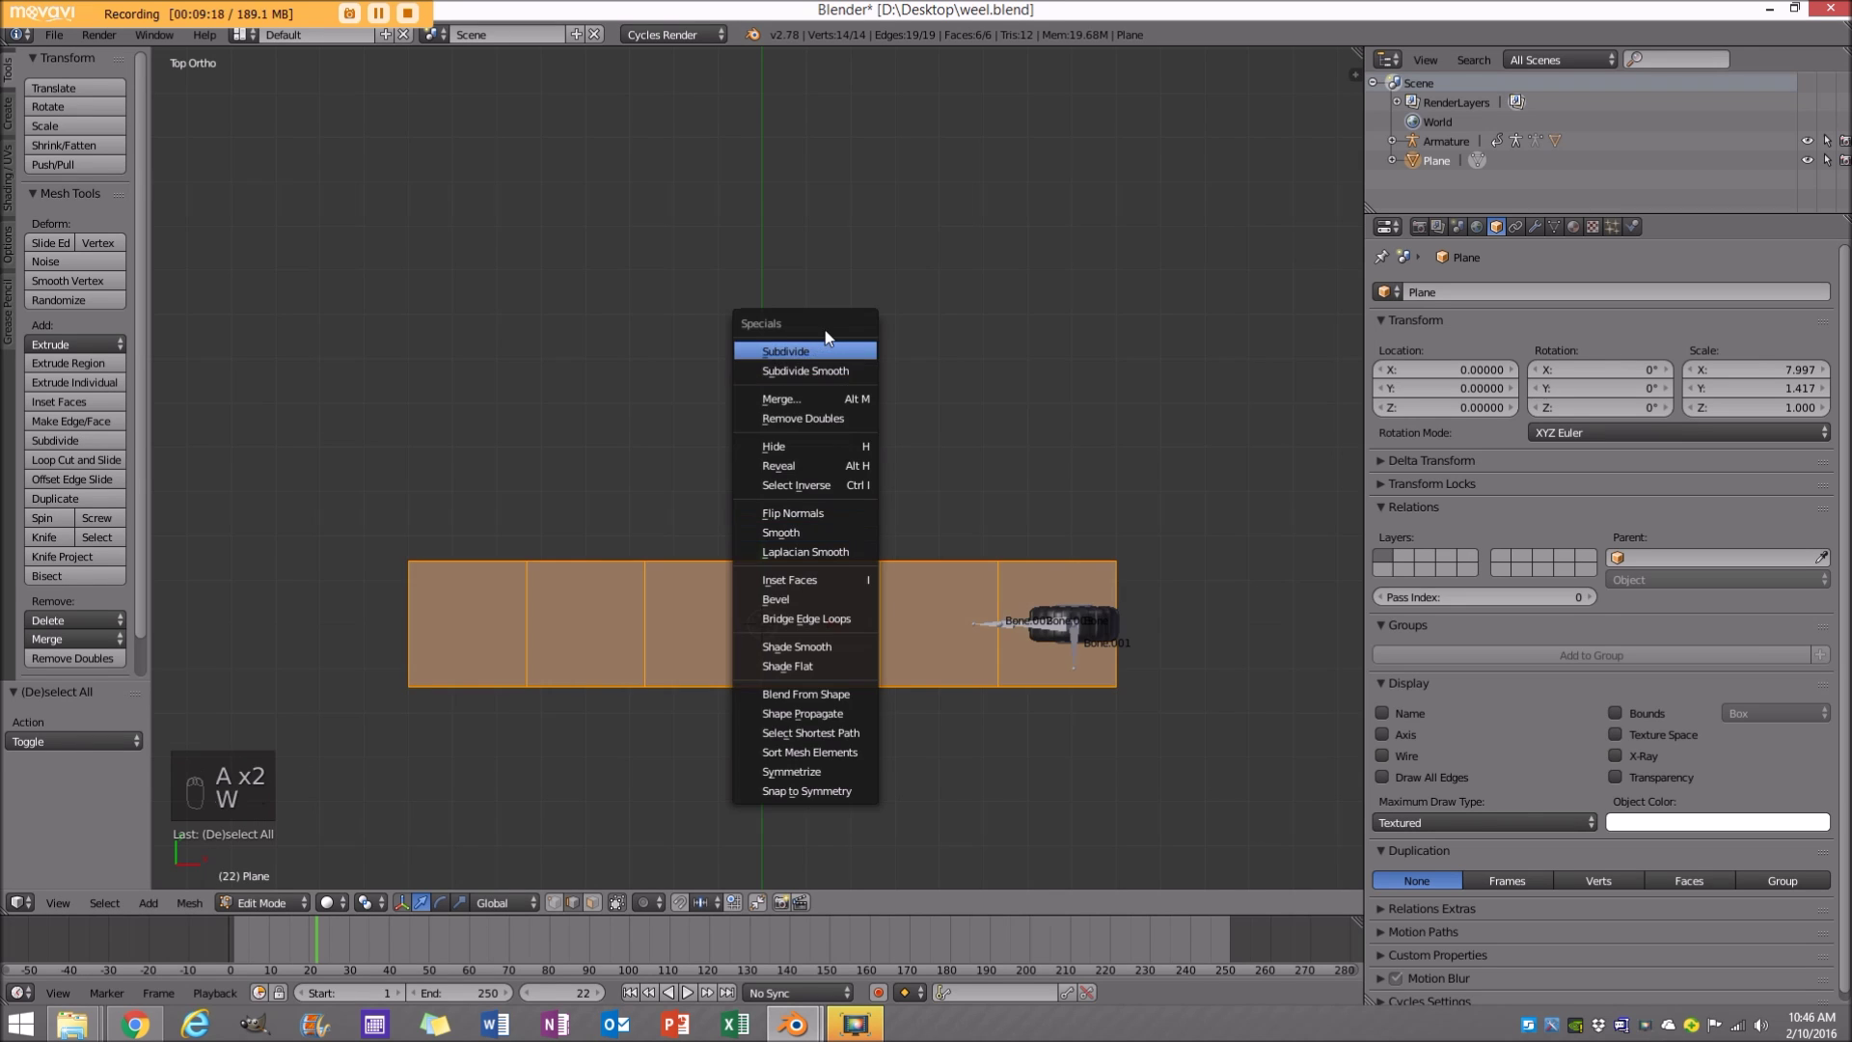
left_click(822, 347)
key("w")
left_click(816, 345)
key("w")
left_click(816, 346)
key("w")
left_click(816, 342)
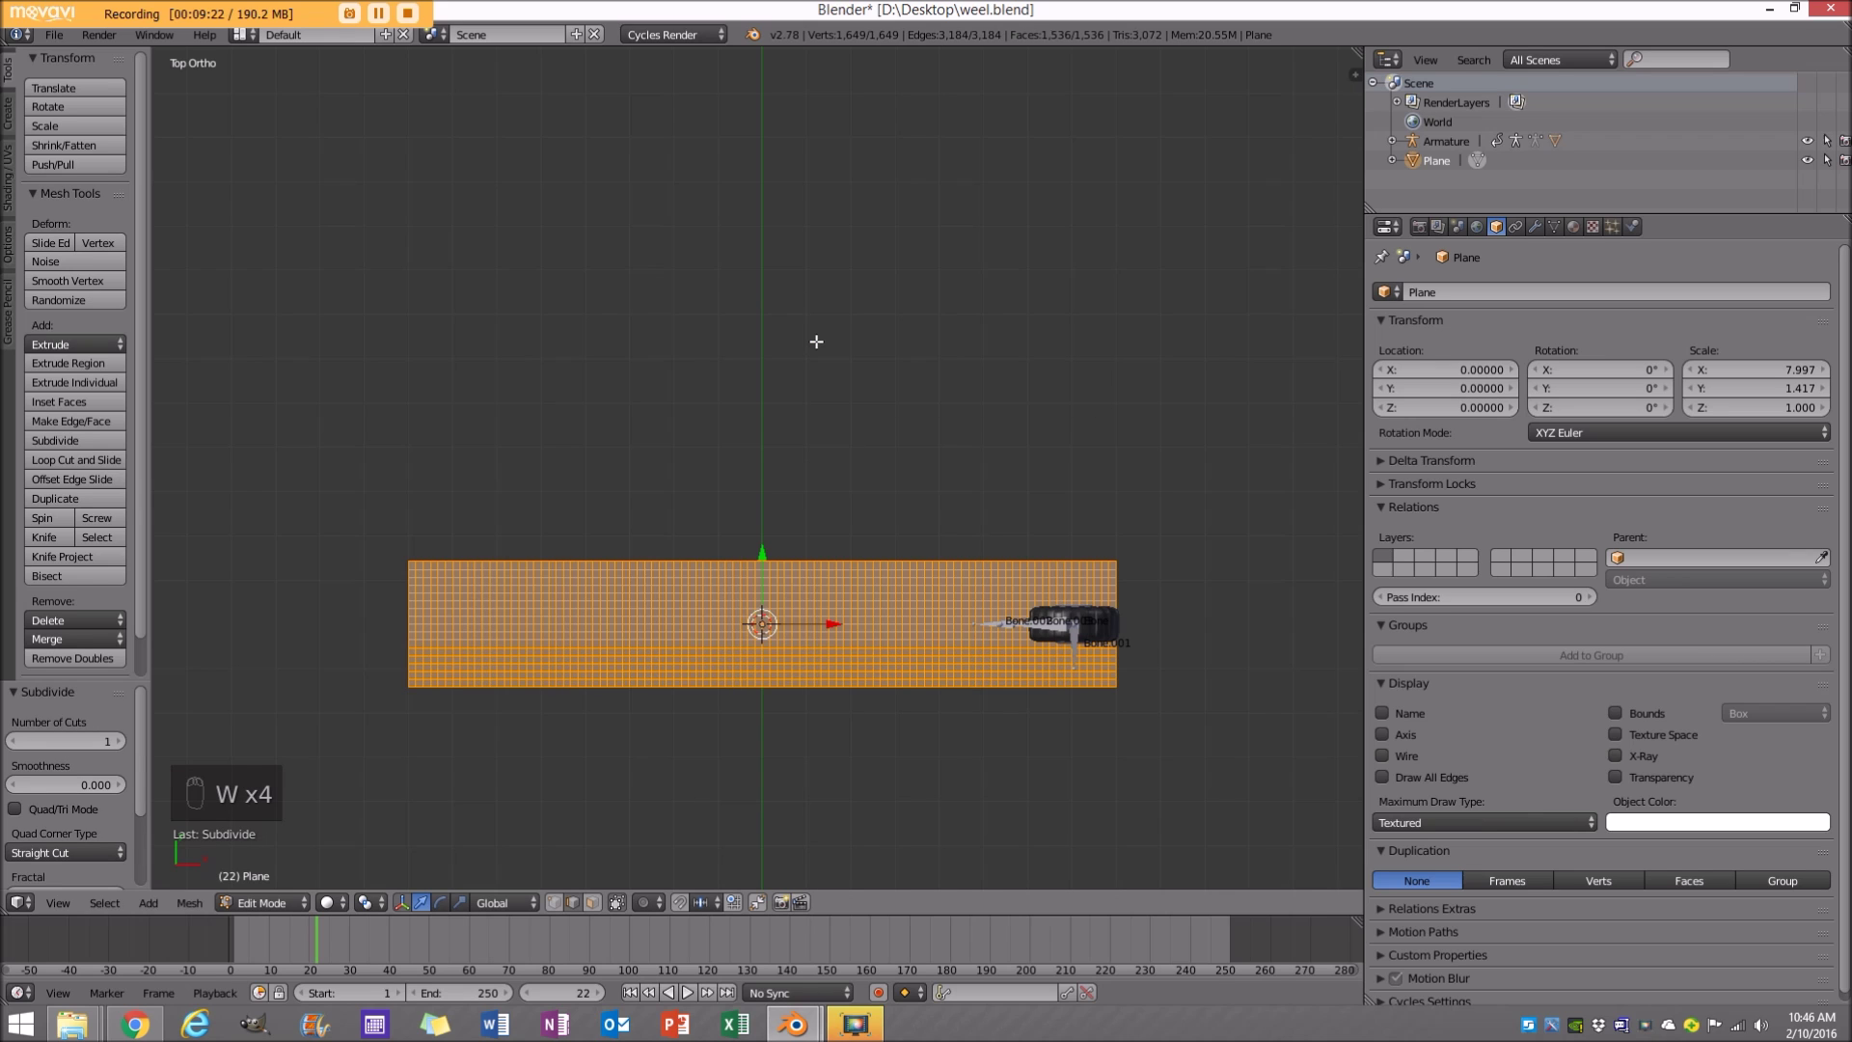
key("w")
left_click(816, 341)
middle_click_drag(843, 719, 932, 599)
key("Tab")
scroll(993, 540, "down", 1)
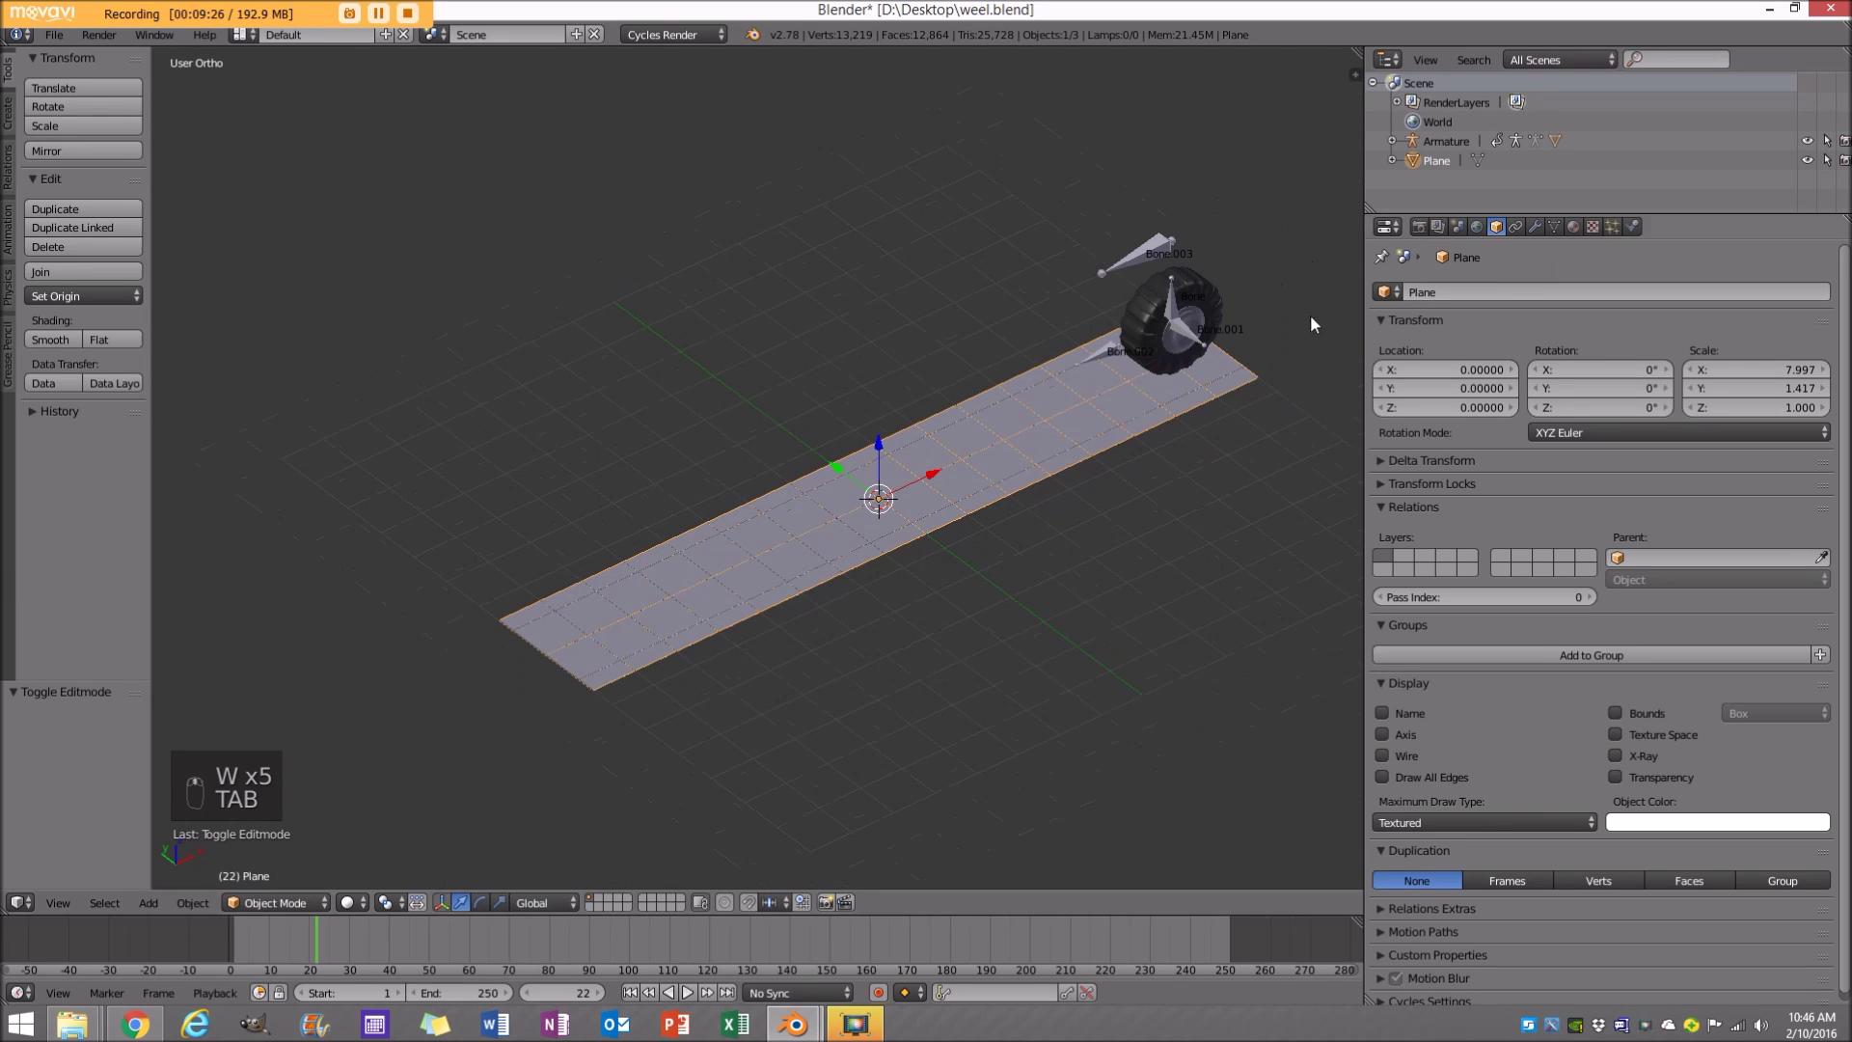
Add a Subdivision Surface modifier to the plane, check its mesh in wireframe and deselect it.
left_click(1541, 228)
left_click(1519, 290)
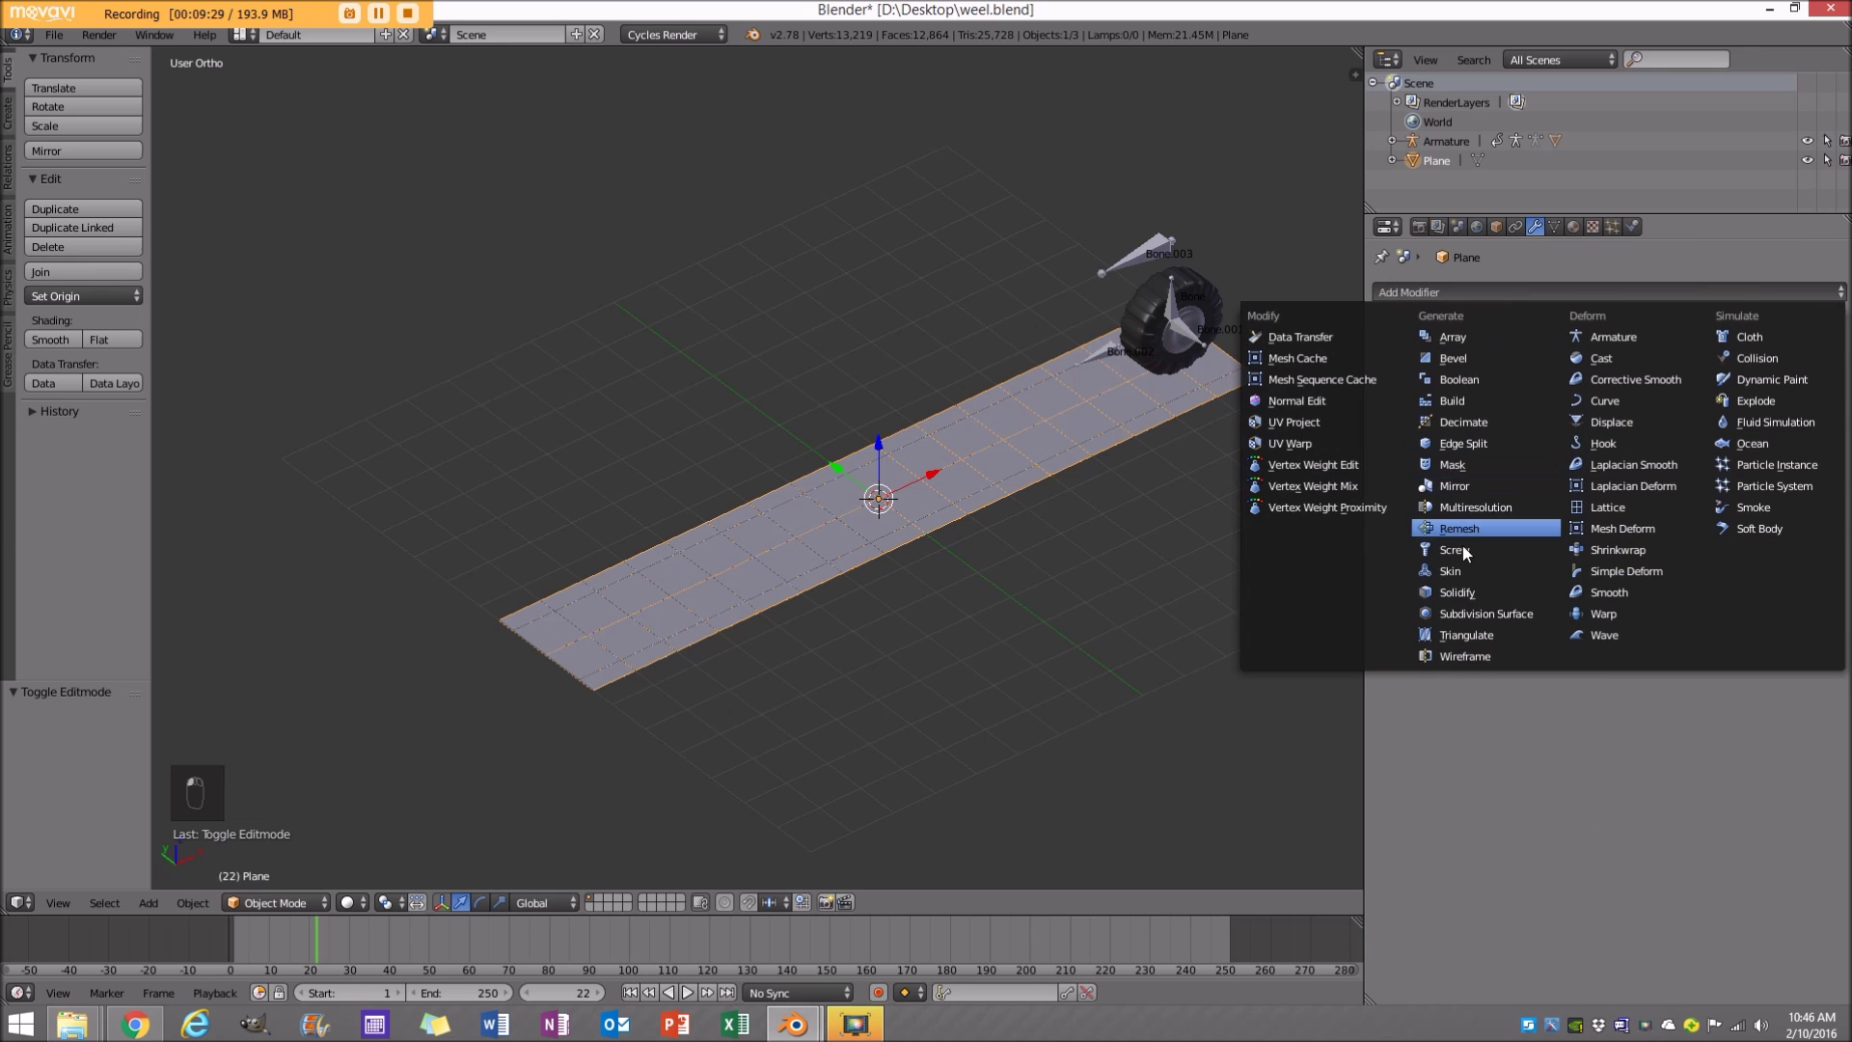
left_click(1478, 612)
mouse_move(1191, 576)
middle_mouse_down()
mouse_move(1067, 543)
mouse_move(1179, 542)
middle_mouse_up()
key("z")
key("z")
middle_click_drag(866, 506, 962, 500)
key("a")
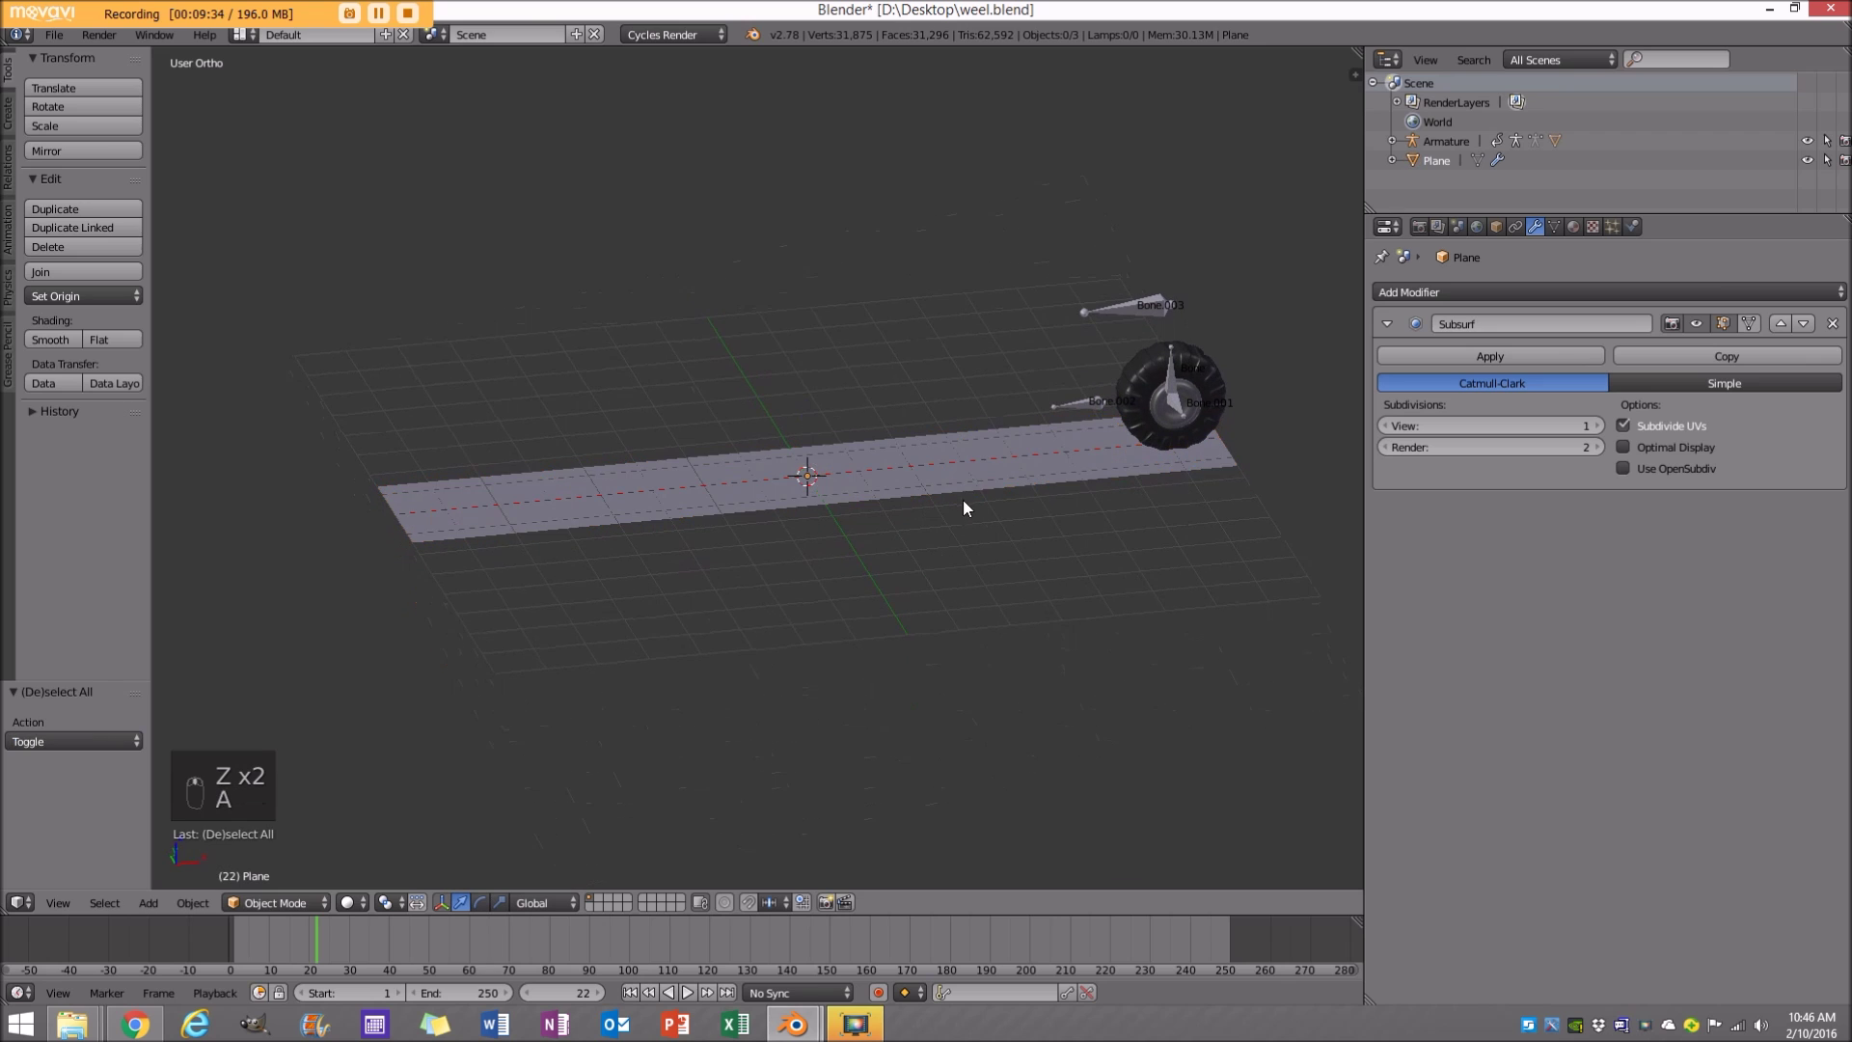
key("KP_5")
key("KP_5")
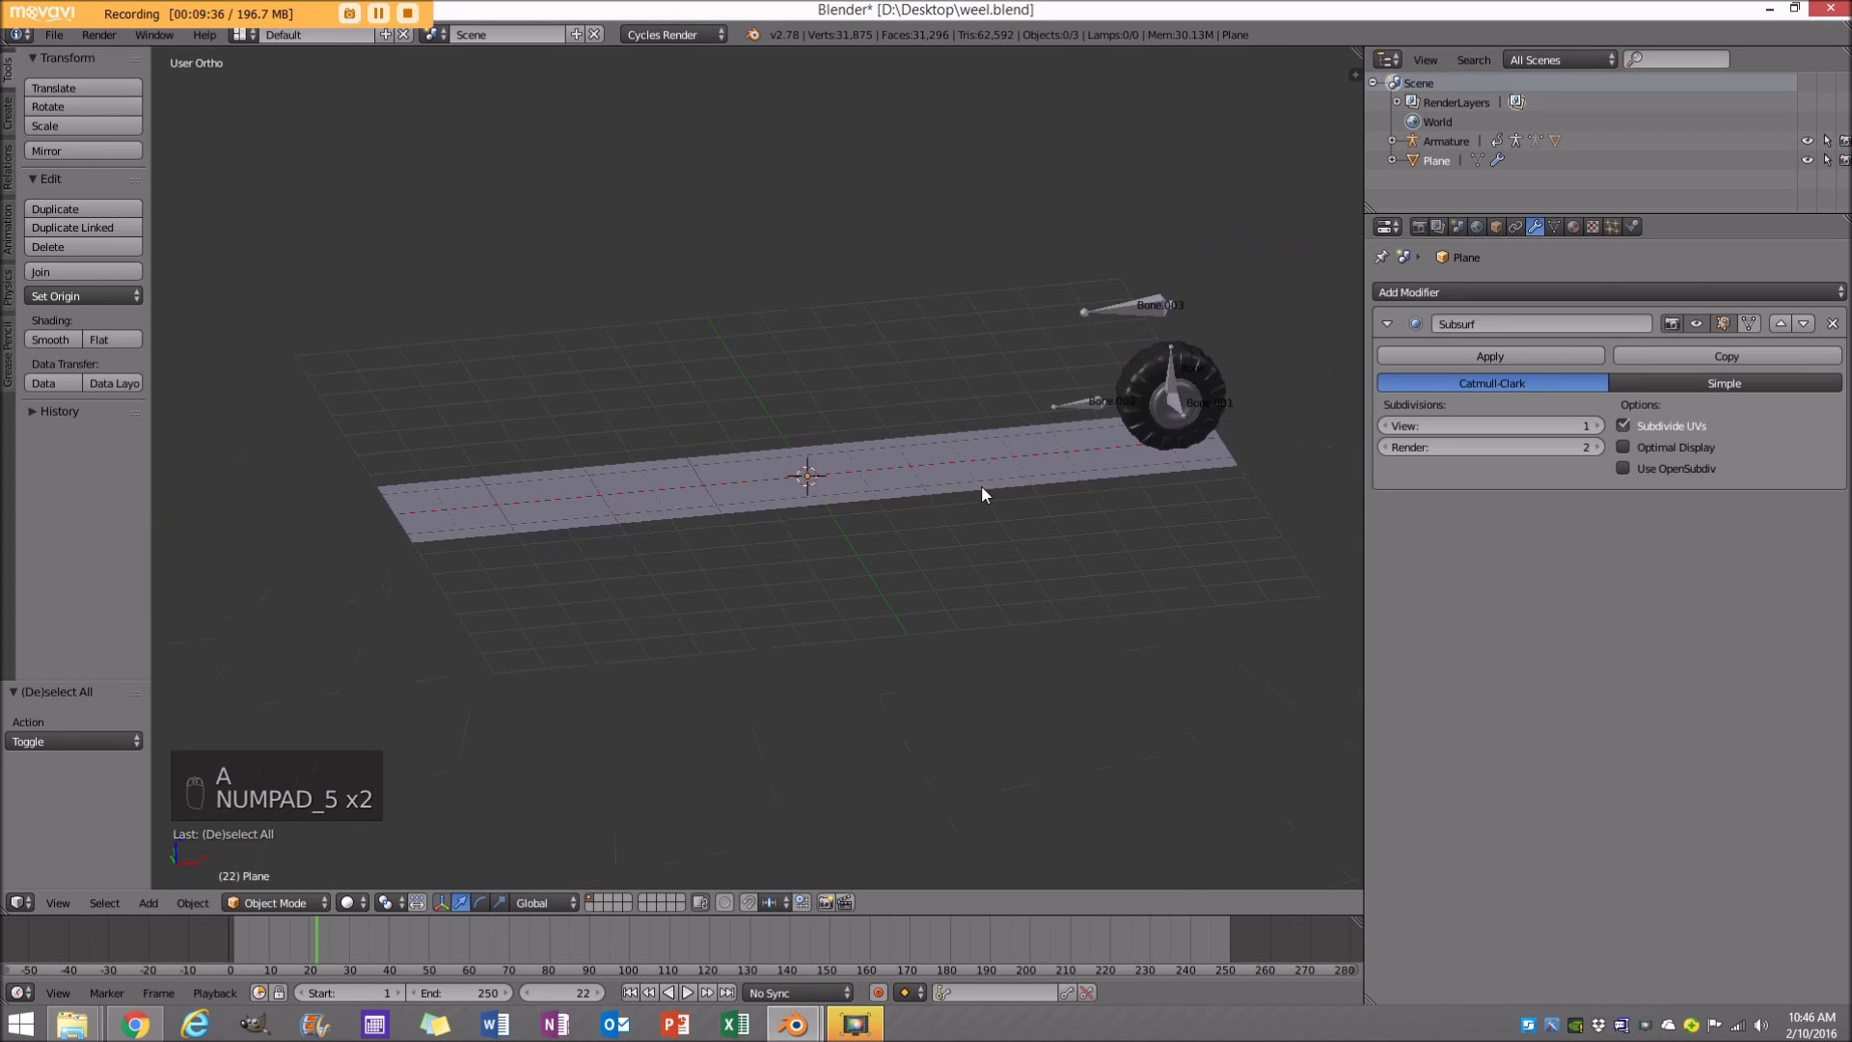
key("KP_1")
middle_click_drag(1041, 413, 996, 584, "shift")
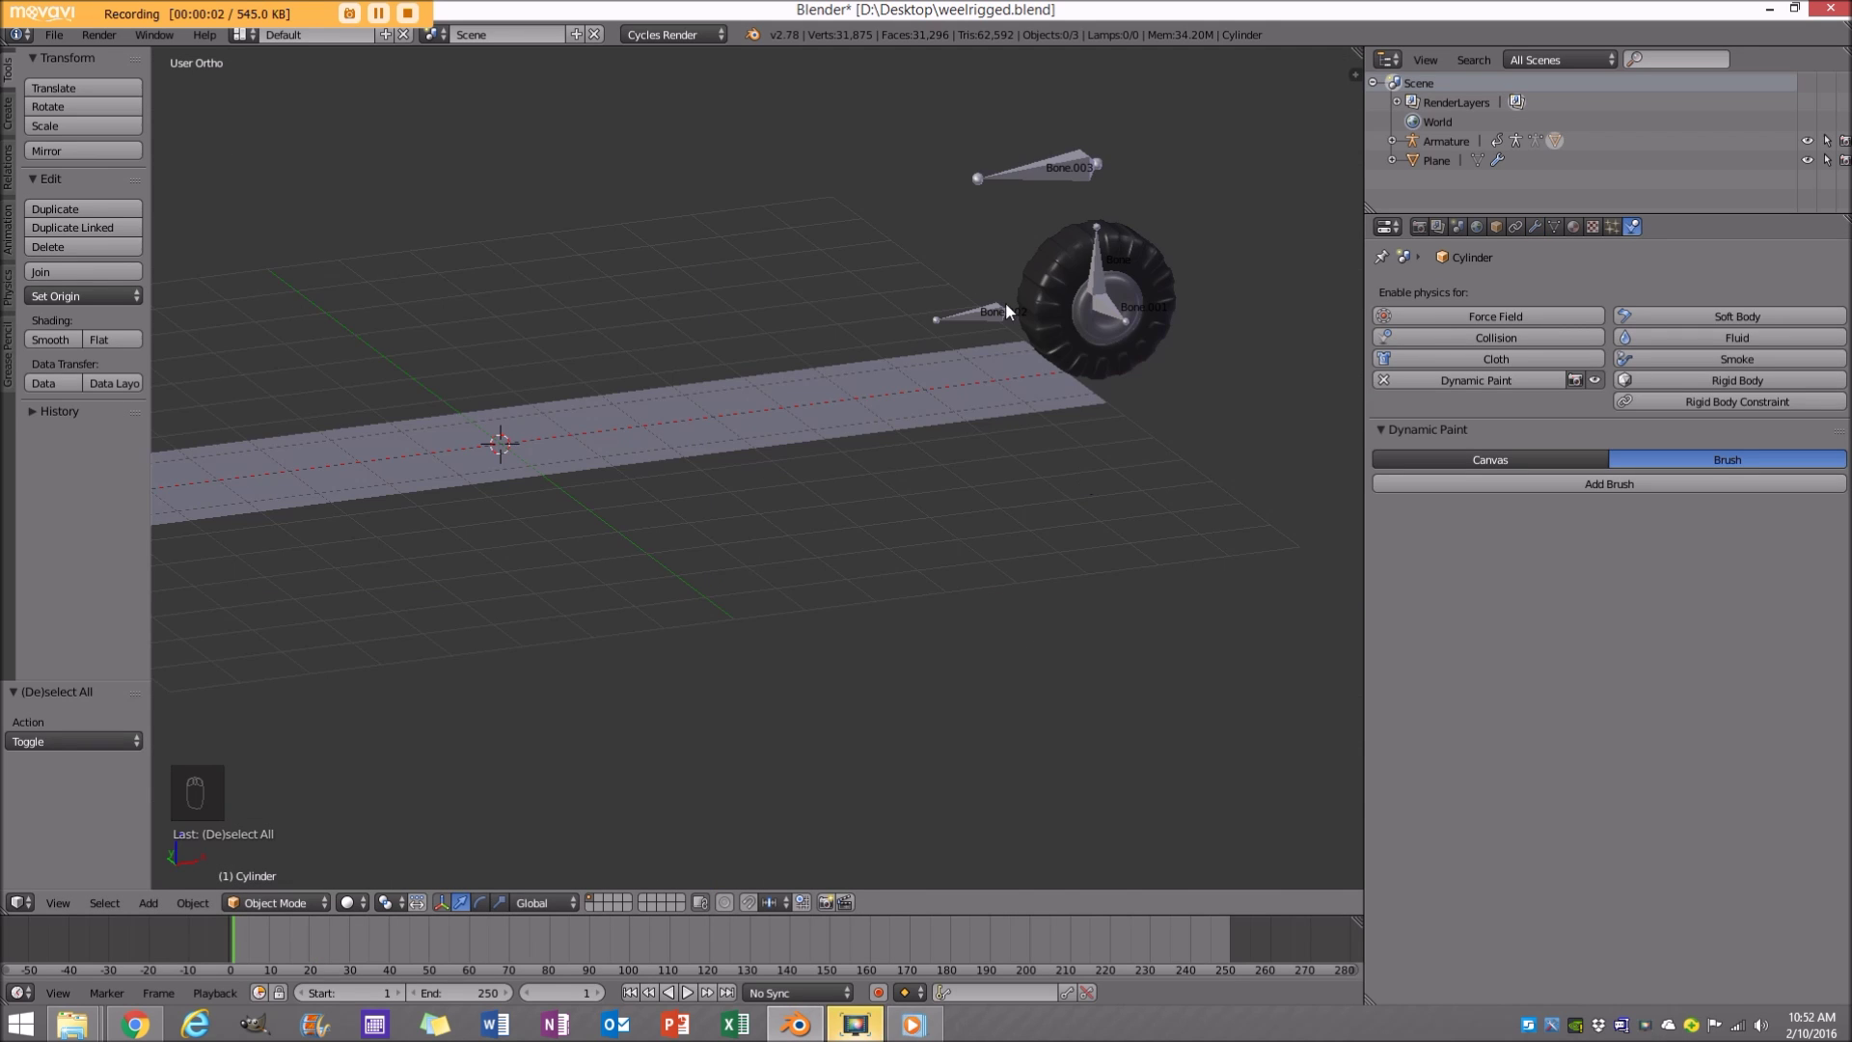
Remove and re-enable Dynamic Paint physics on the ground plane, and add a canvas to it.
middle_click_drag(663, 454, 715, 478)
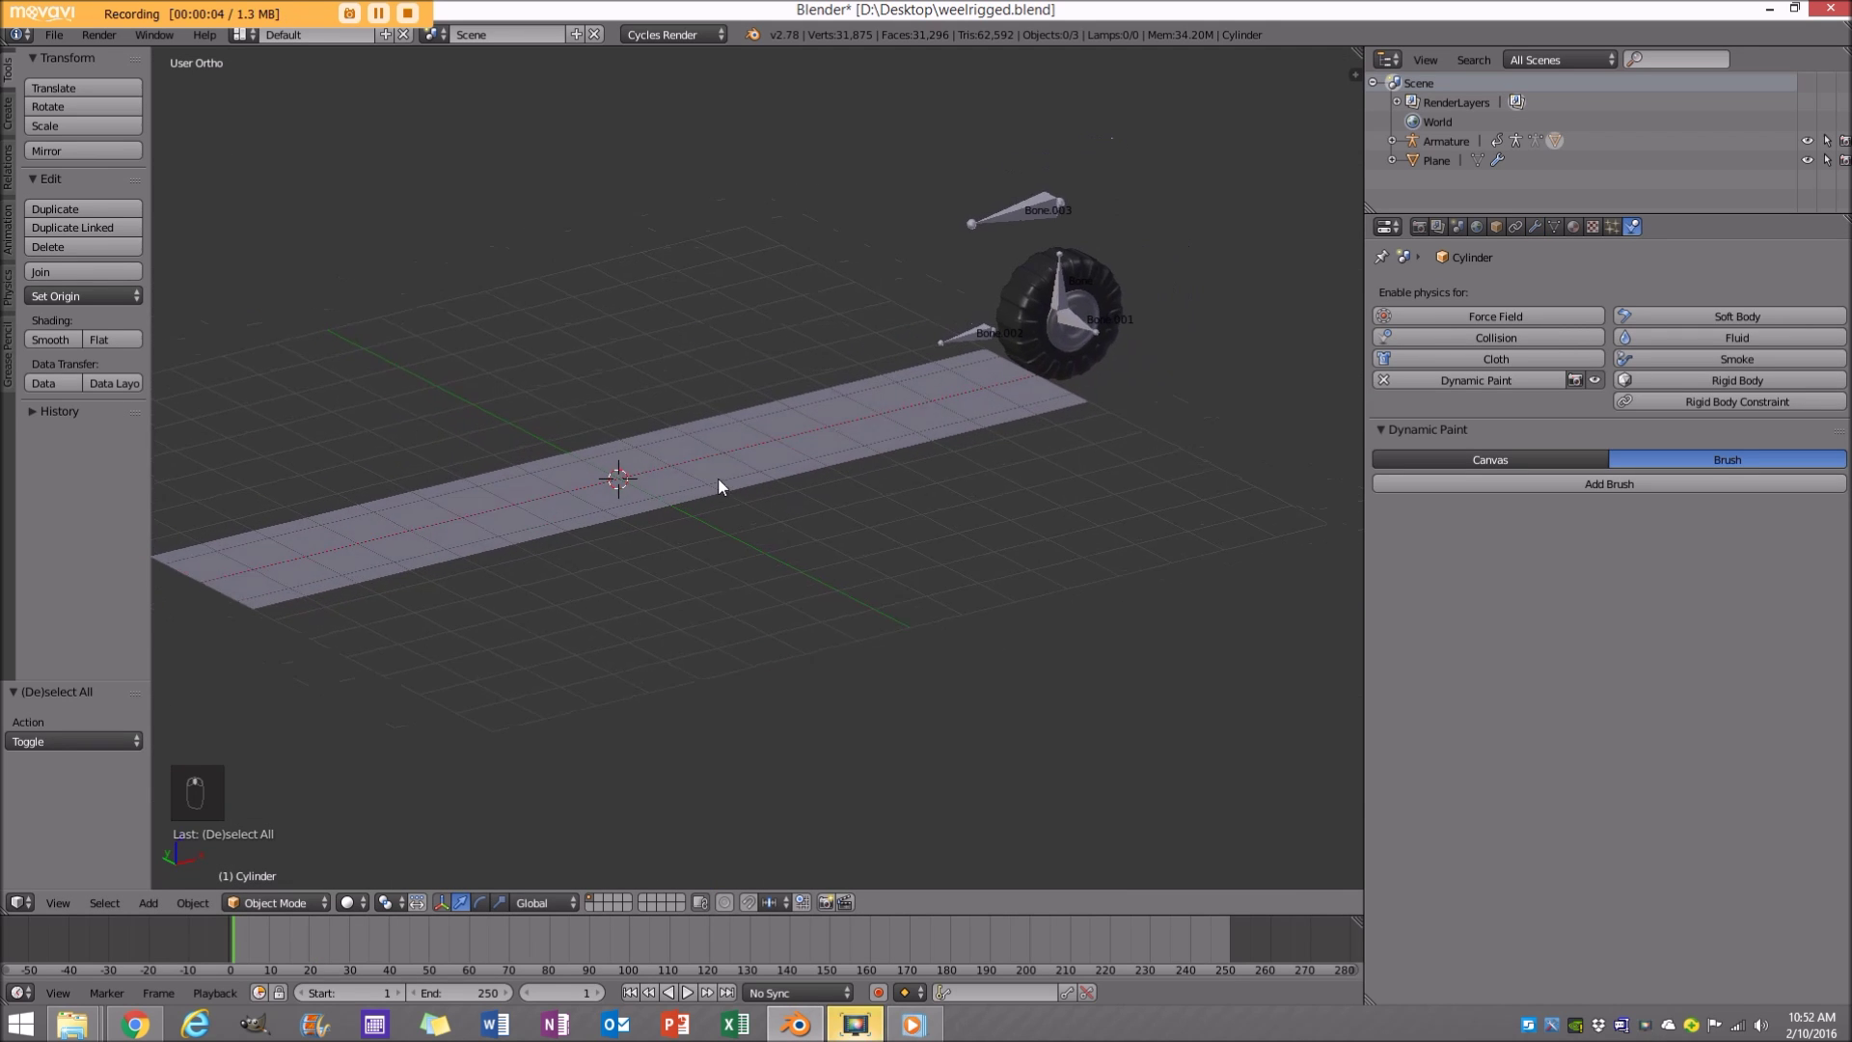
scroll(716, 478, "up", 2)
right_click(730, 407)
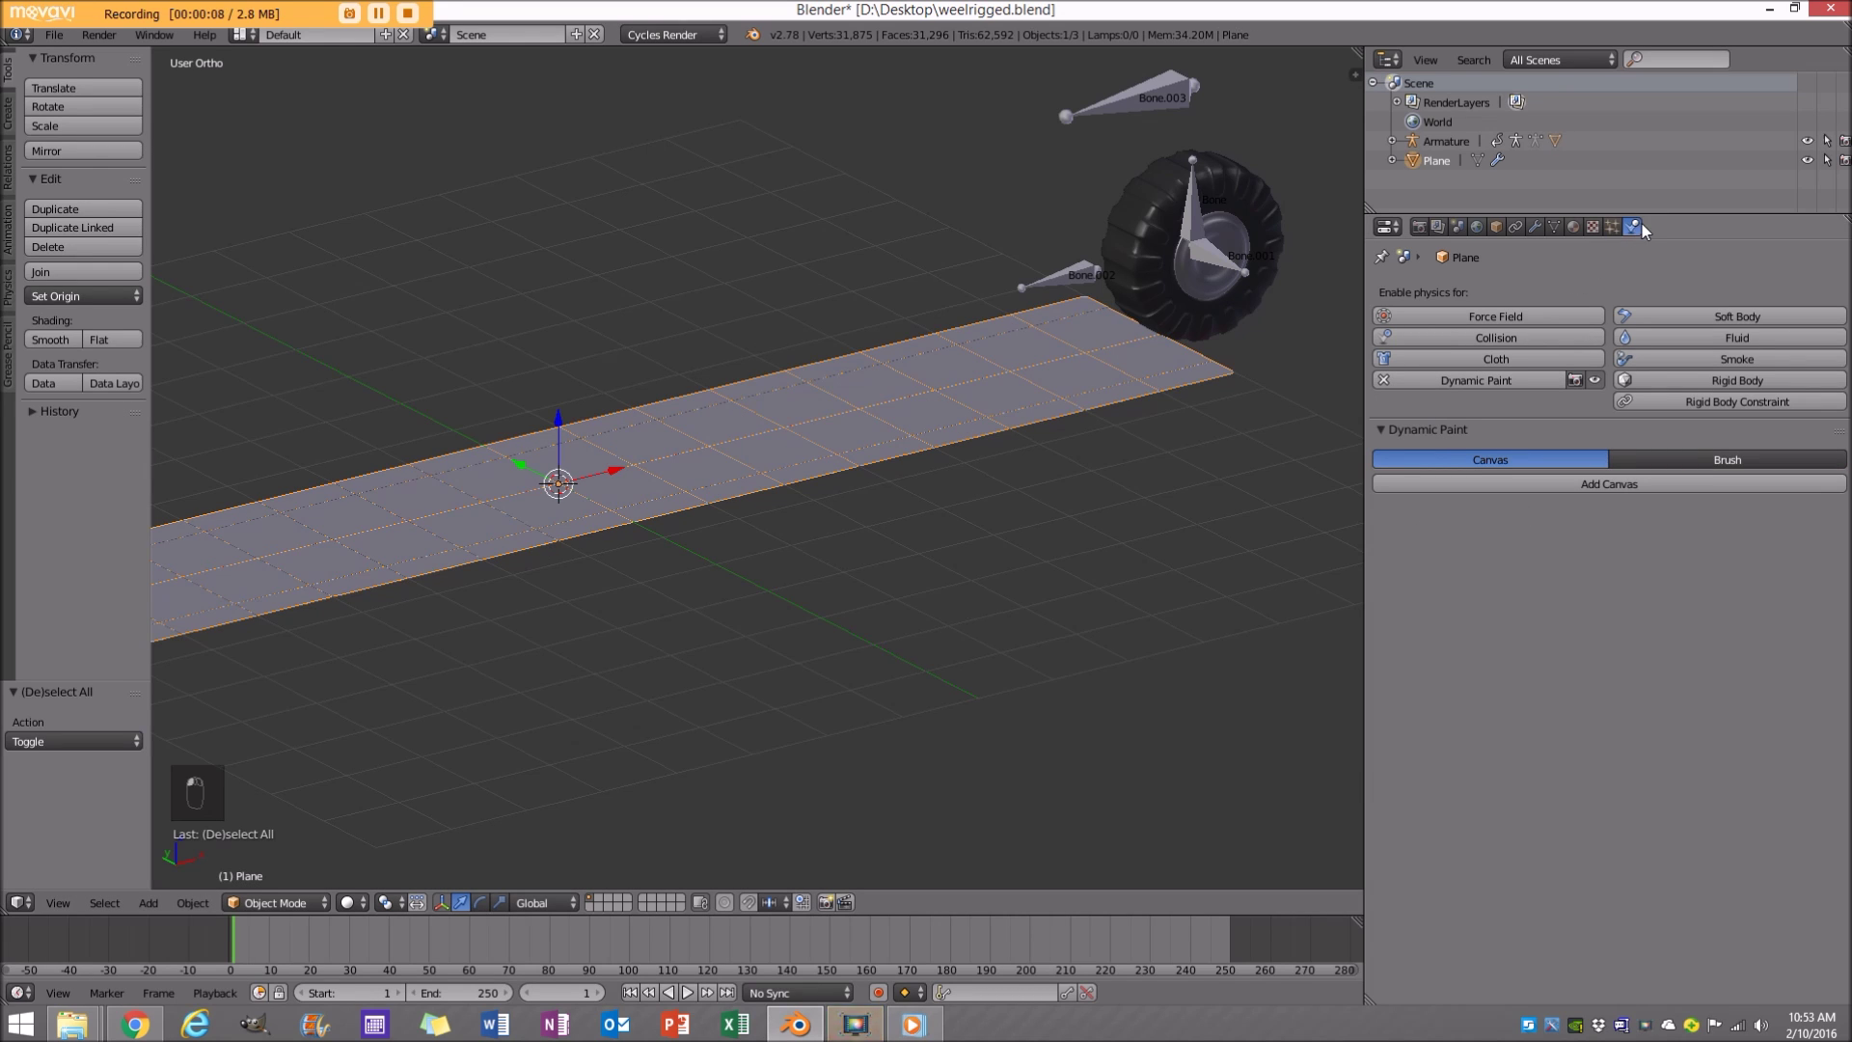
left_click(1383, 380)
left_click(1456, 380)
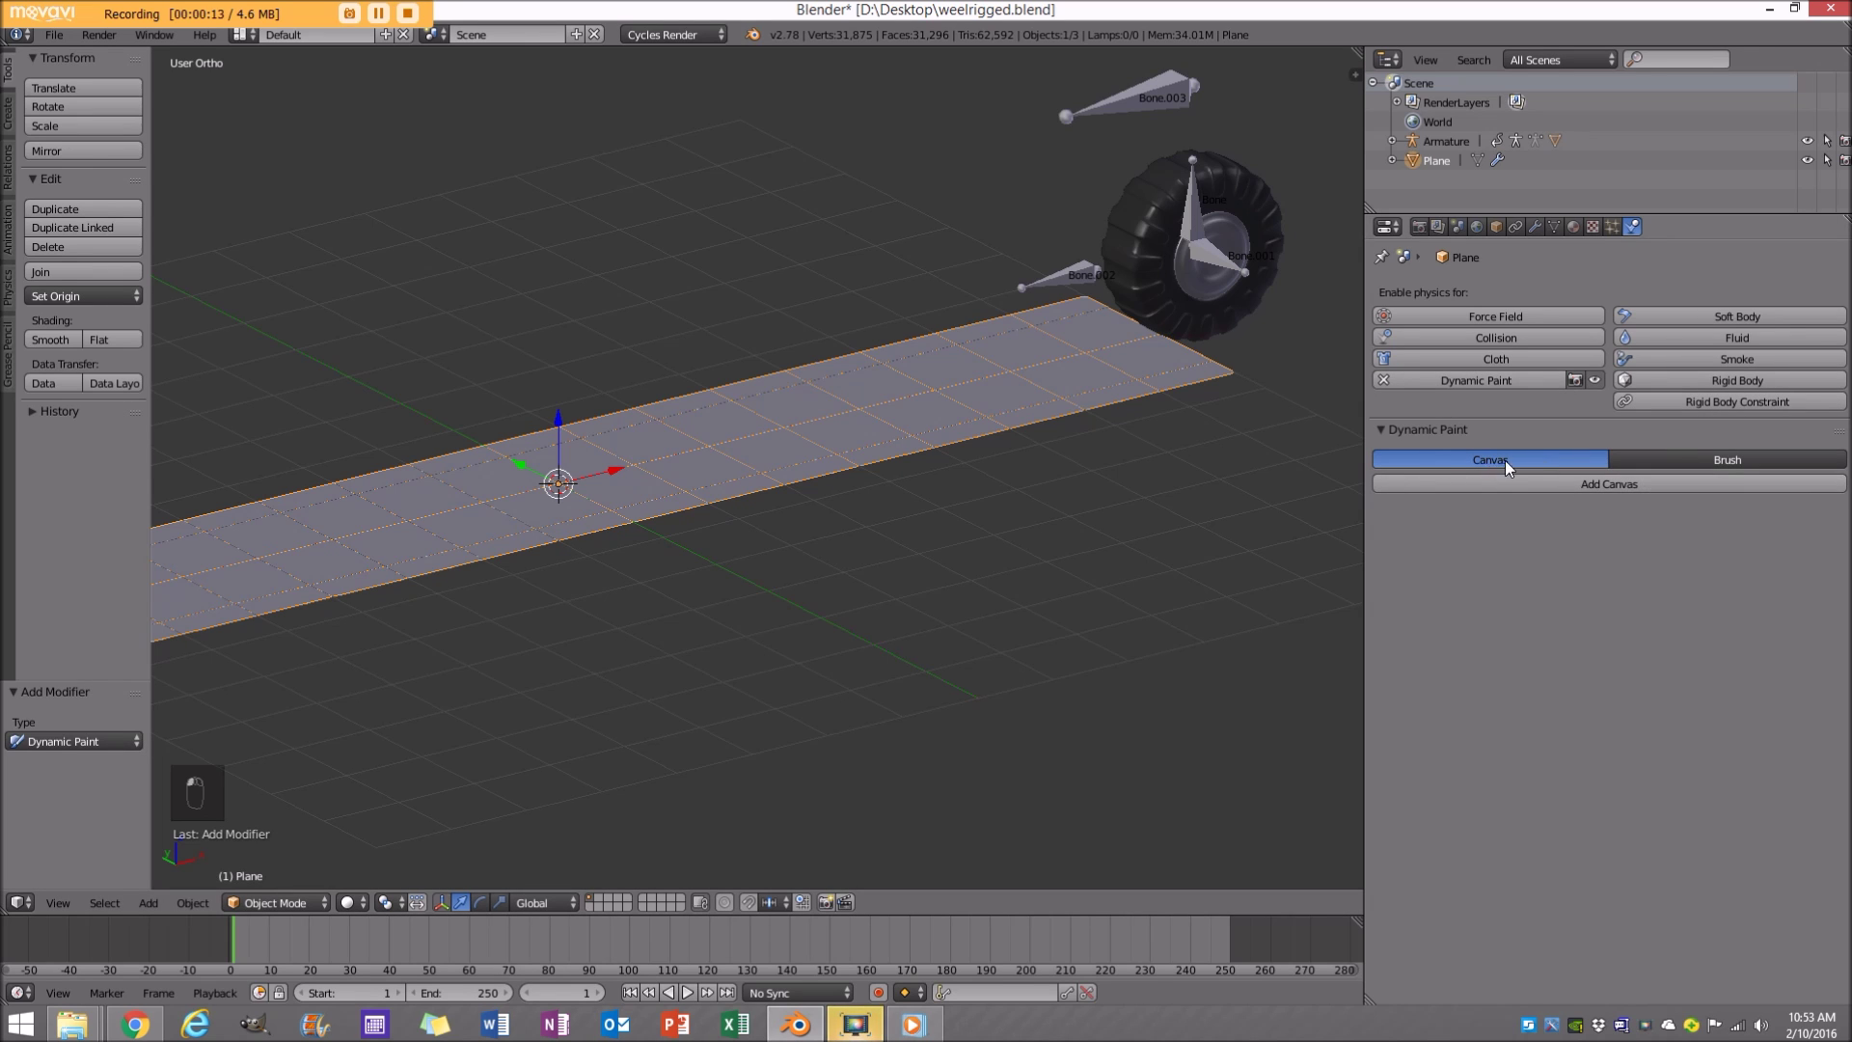
left_click(1565, 488)
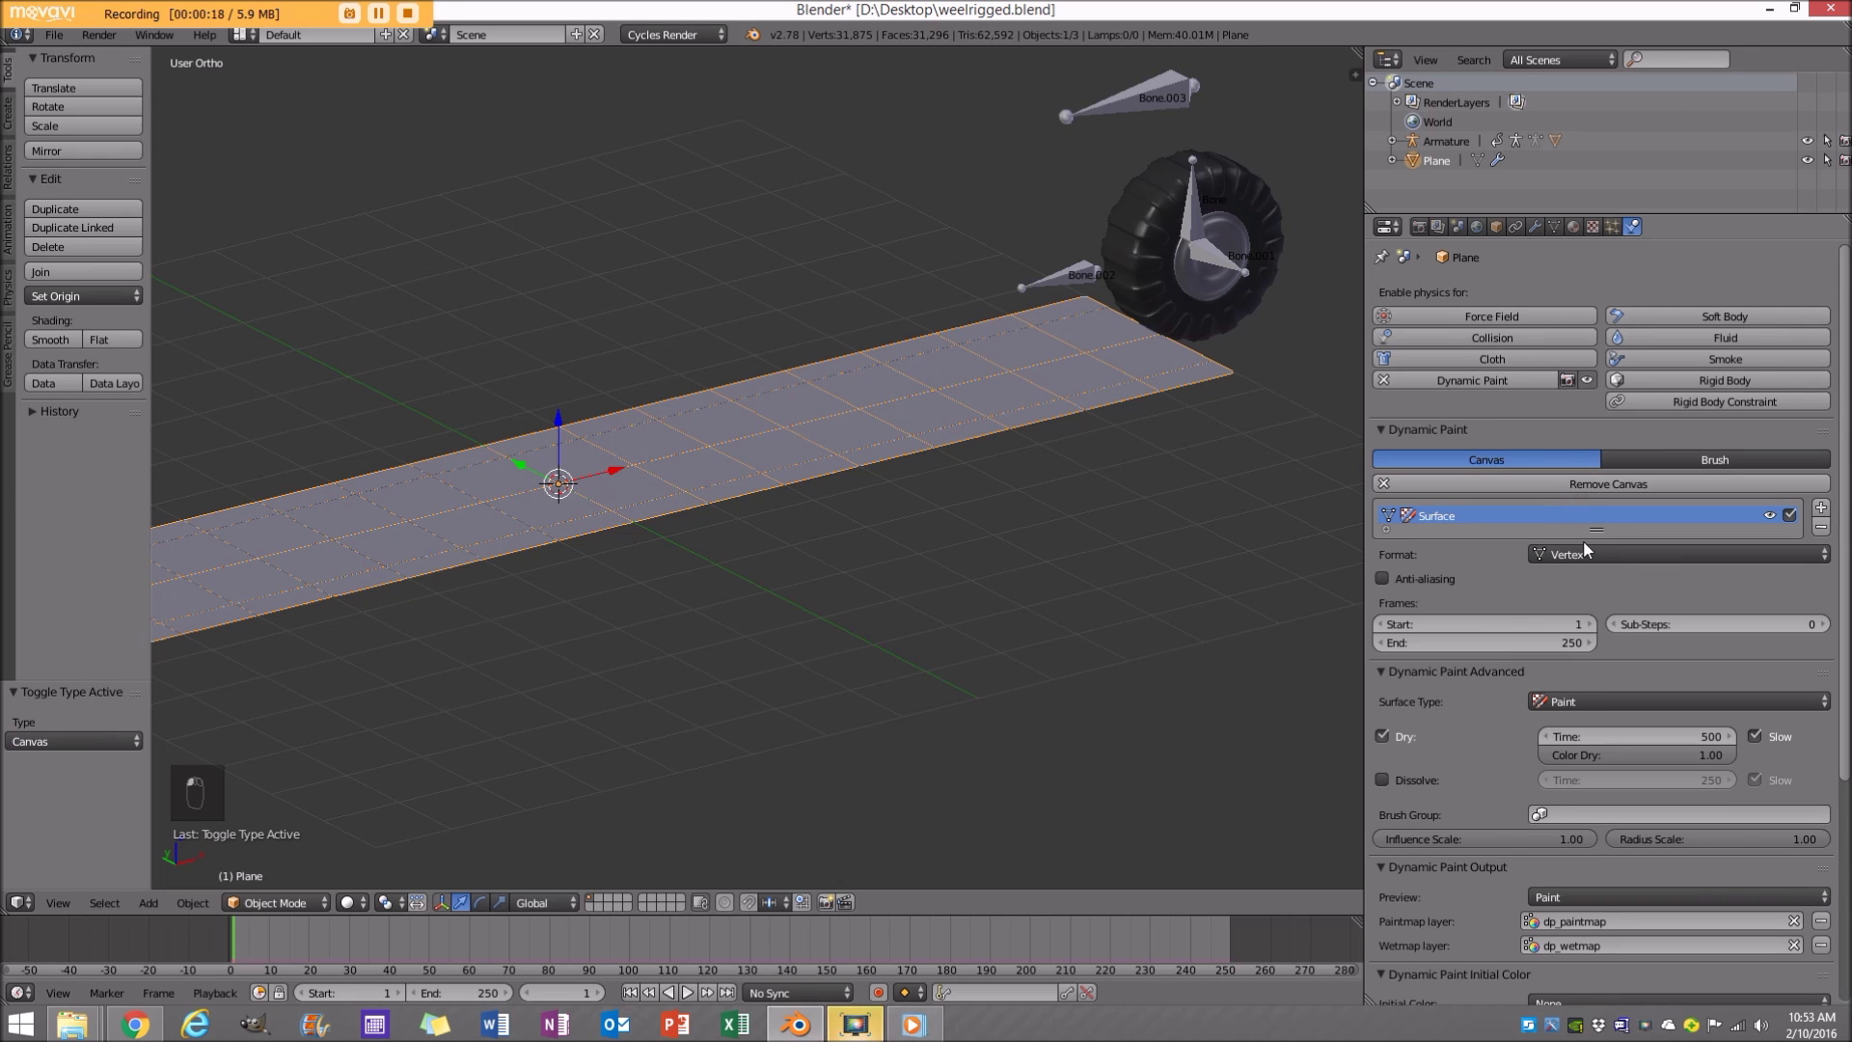
Set the plane's Dynamic Paint canvas surface type to Displace.
left_click(1602, 702)
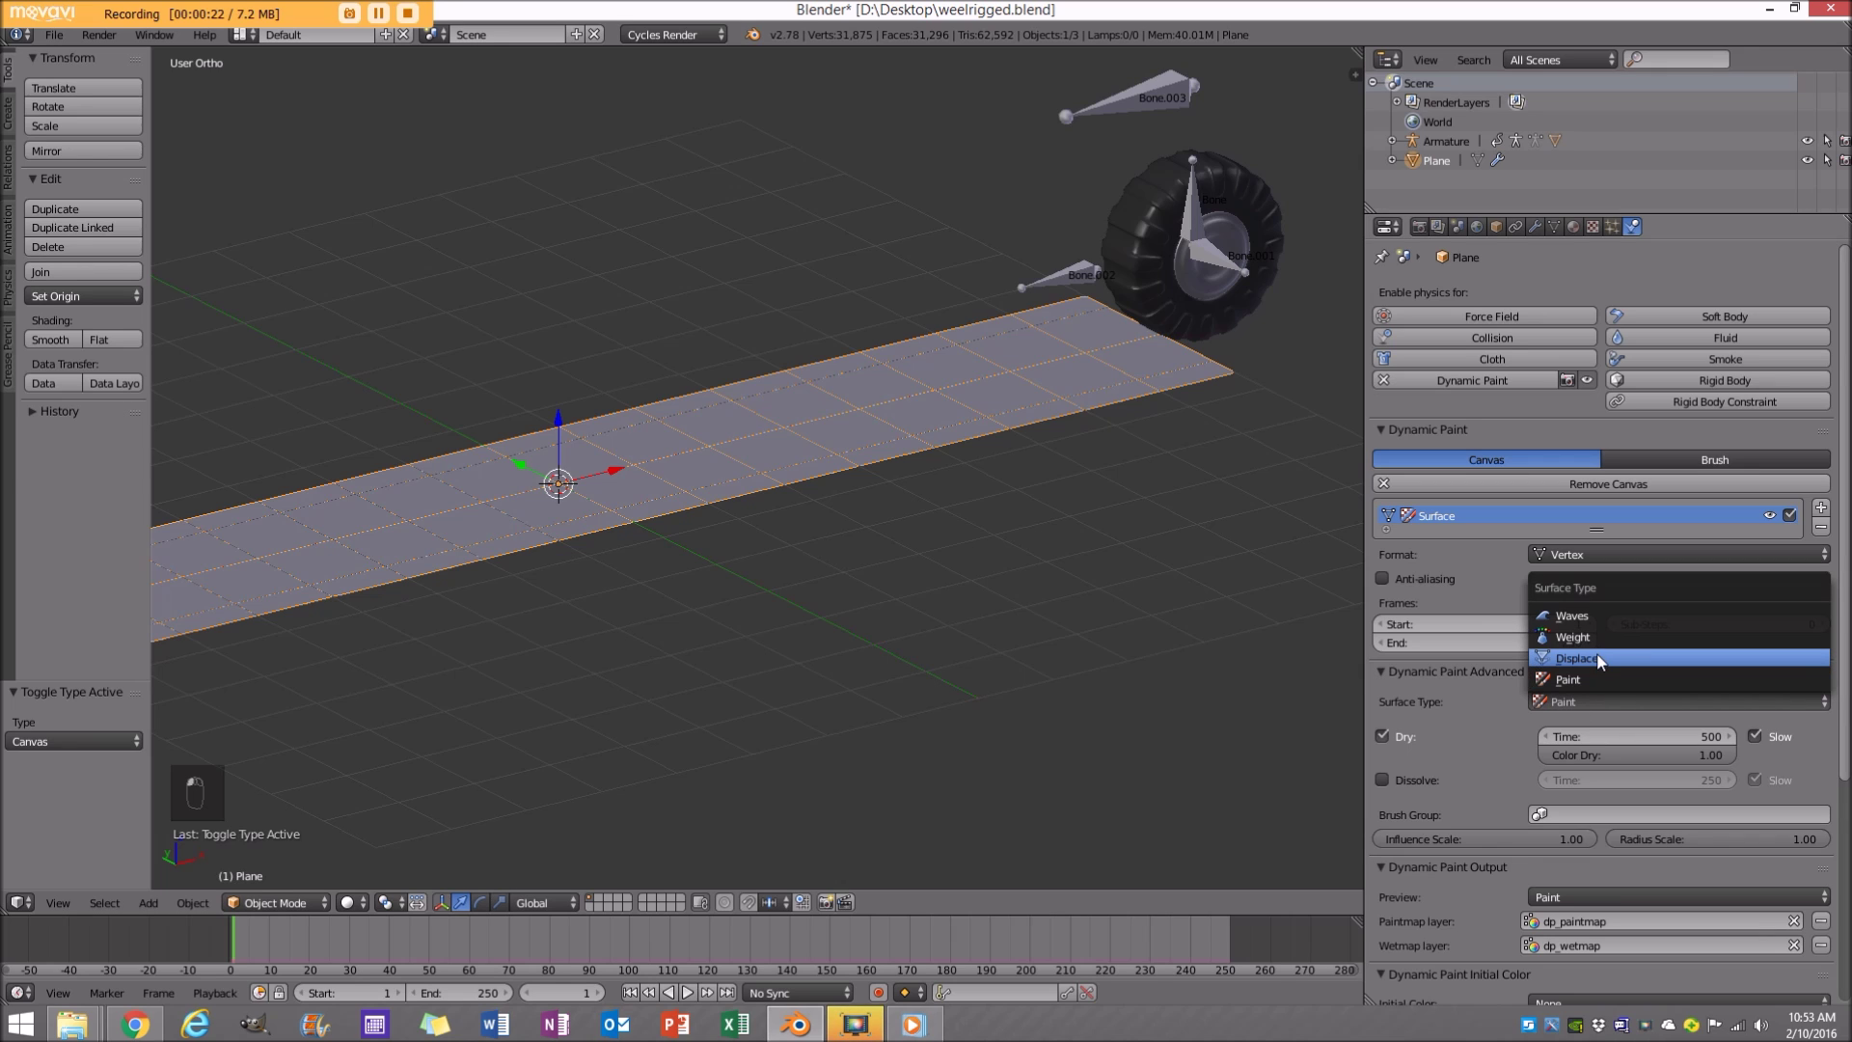
left_click(1596, 656)
scroll(1550, 800, "down", 1)
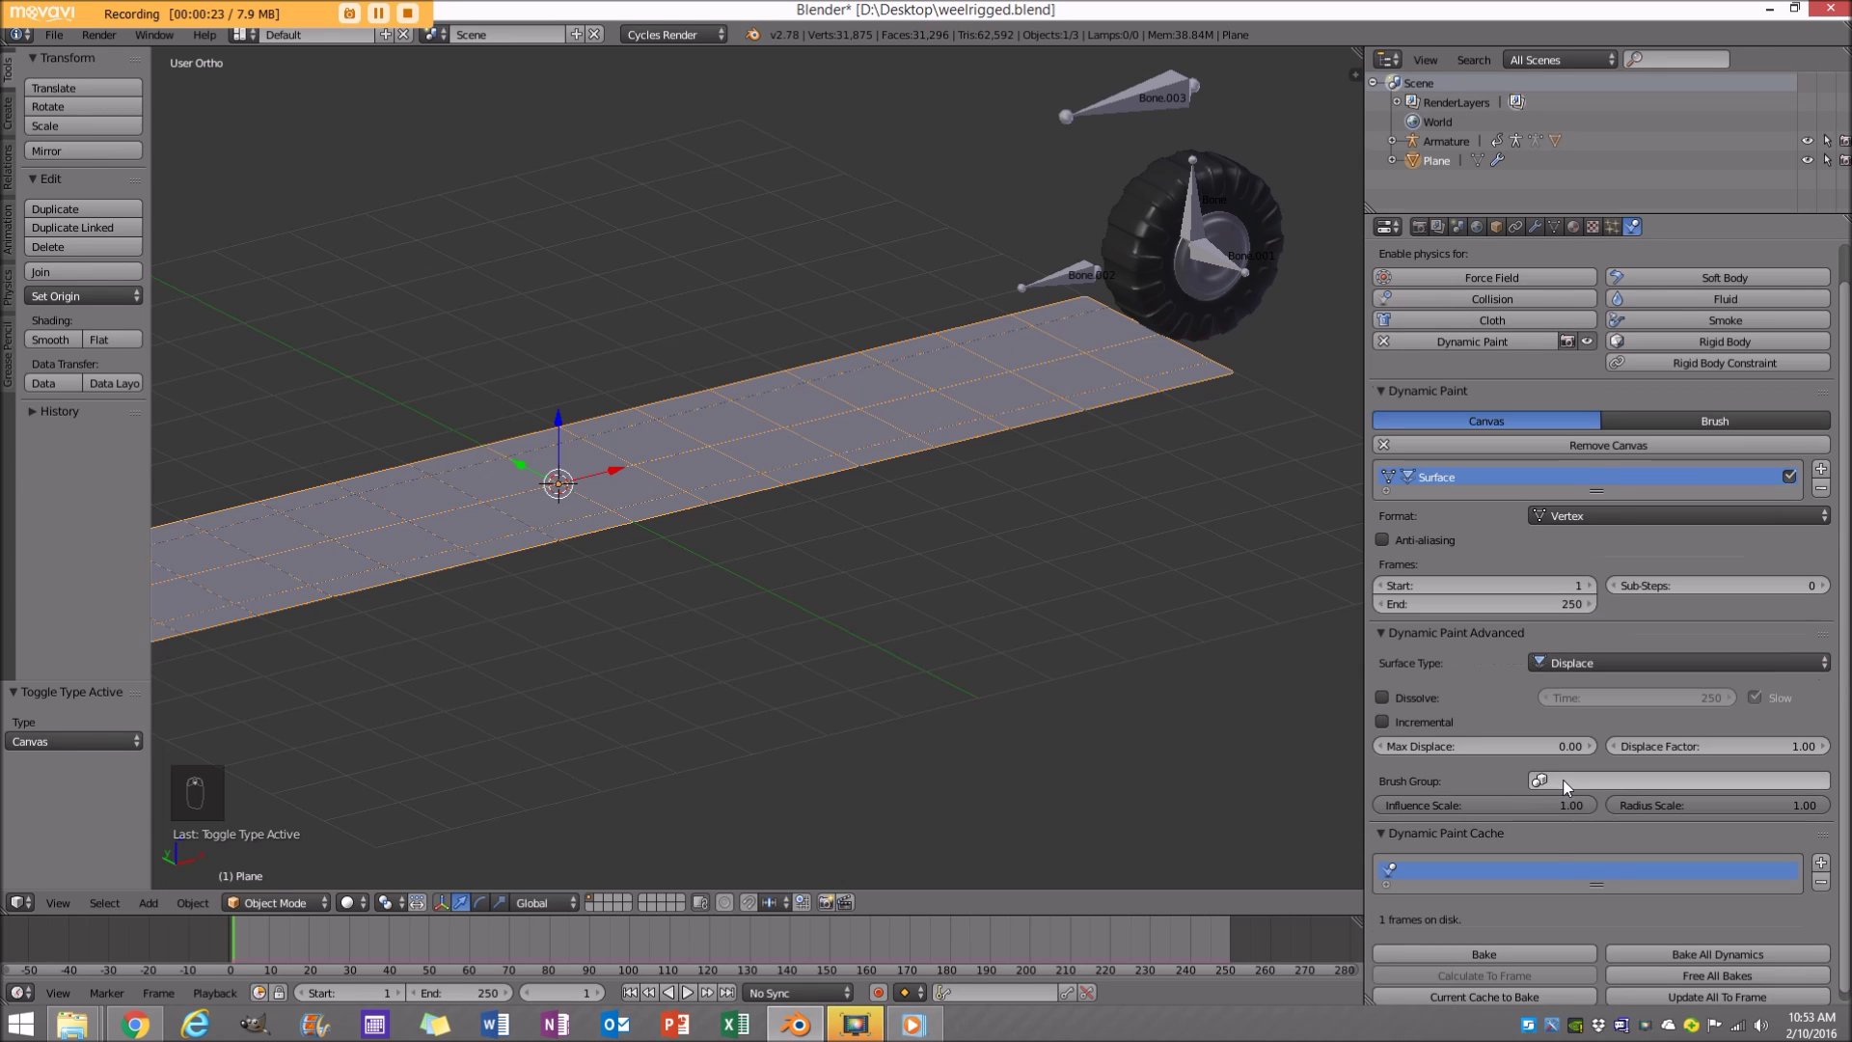
scroll(1404, 561, "up", 1)
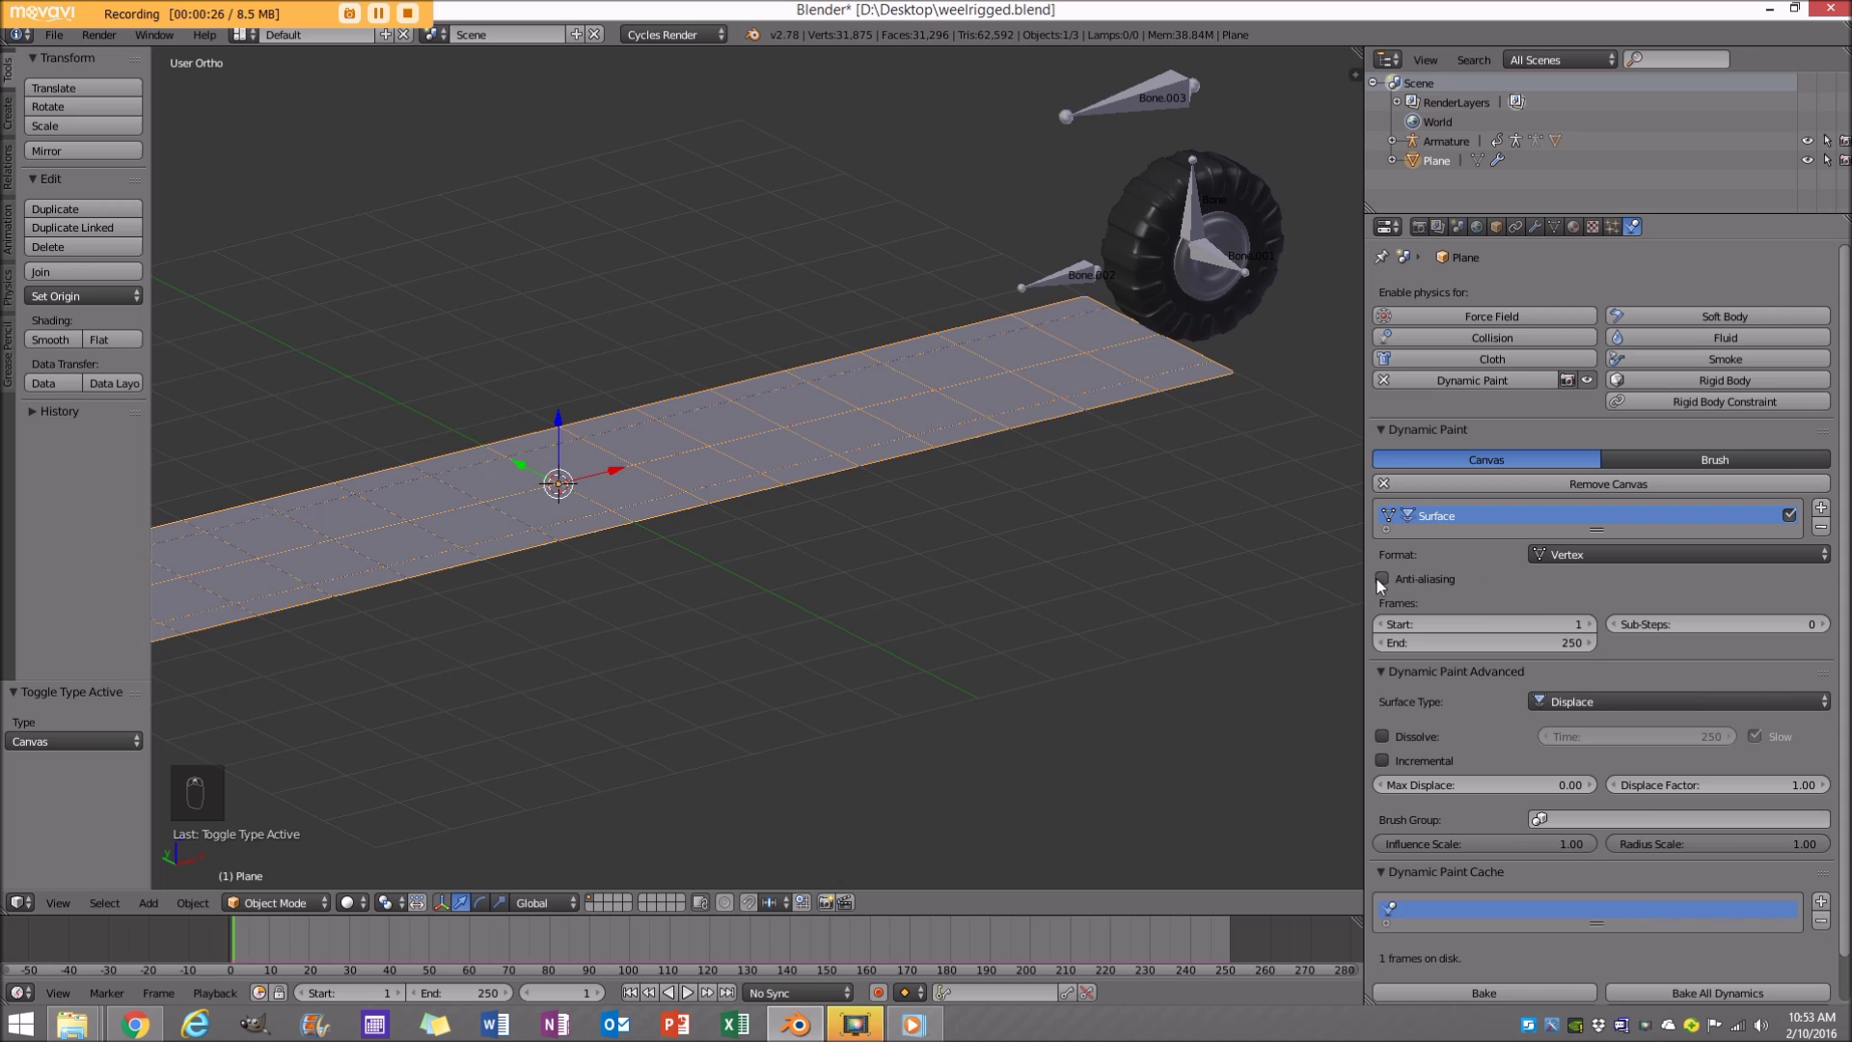
Enable anti-aliasing on the plane's displace surface and add a second canvas surface of type Paint with anti-aliasing enabled.
left_click(1380, 579)
left_click(1821, 514)
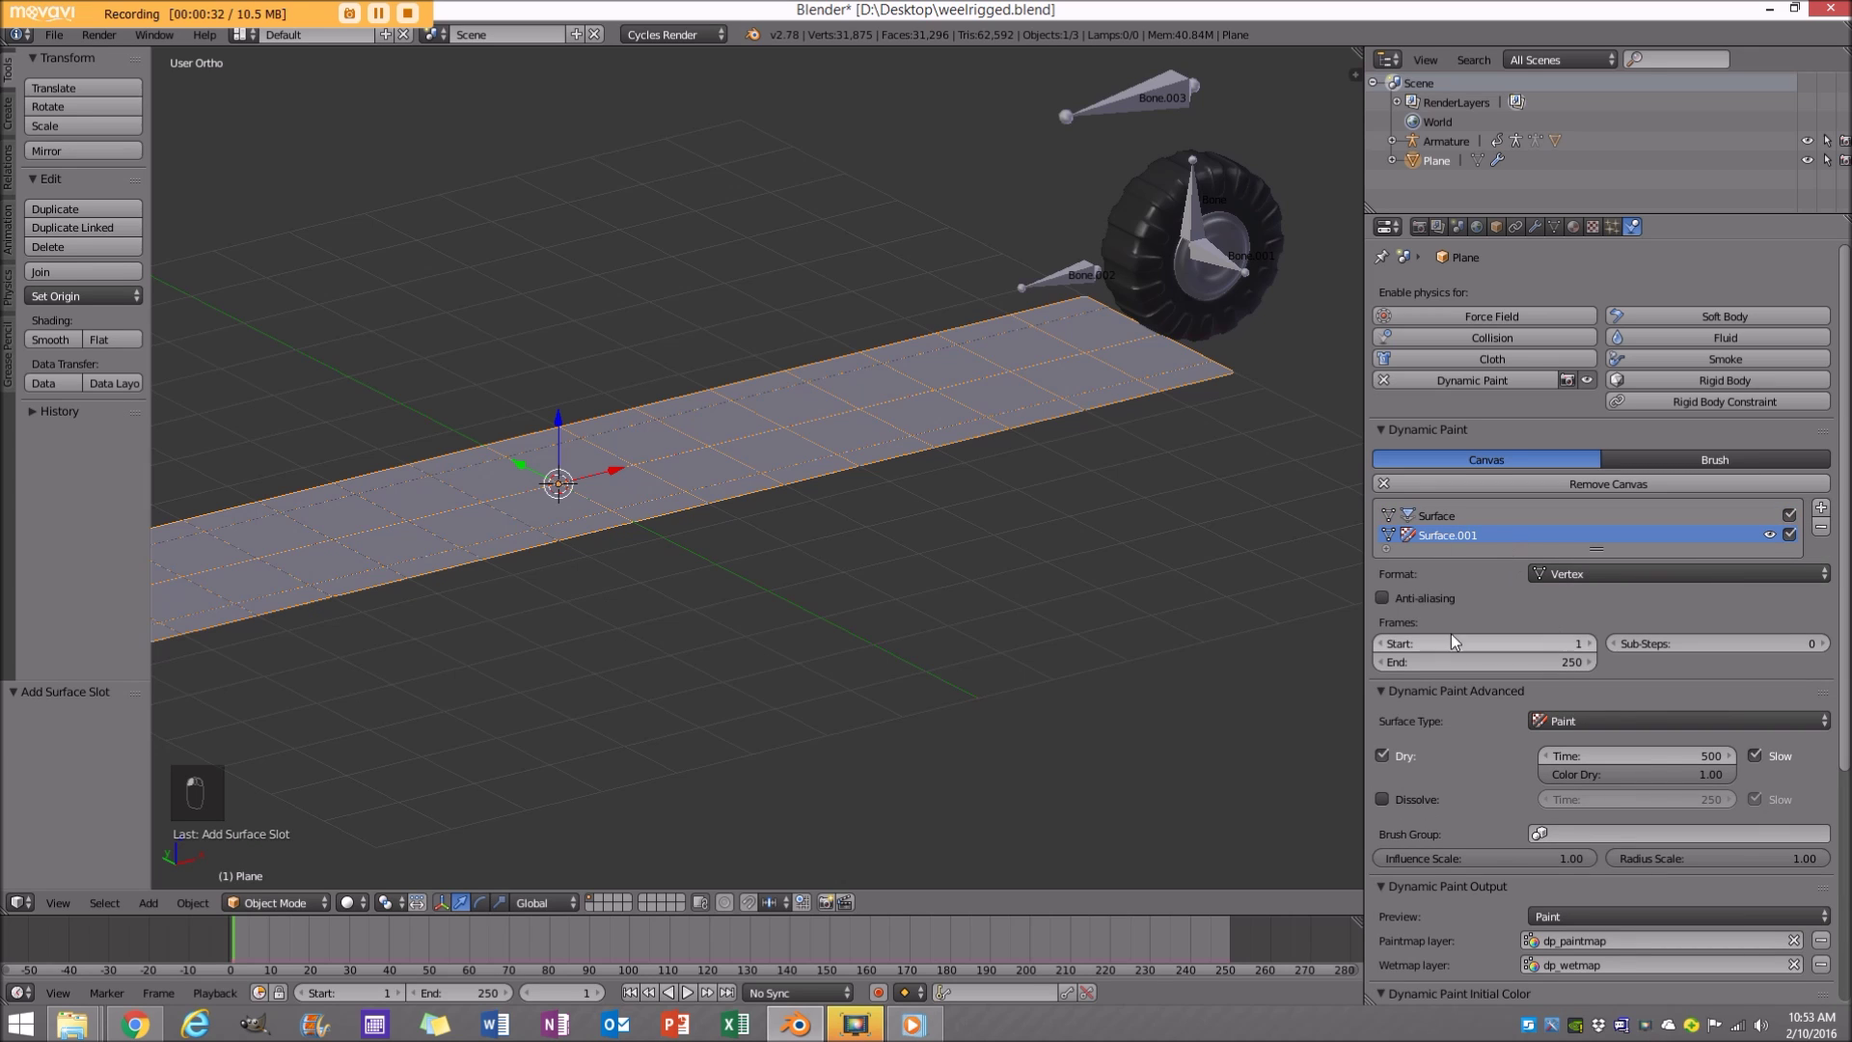
left_click(1384, 599)
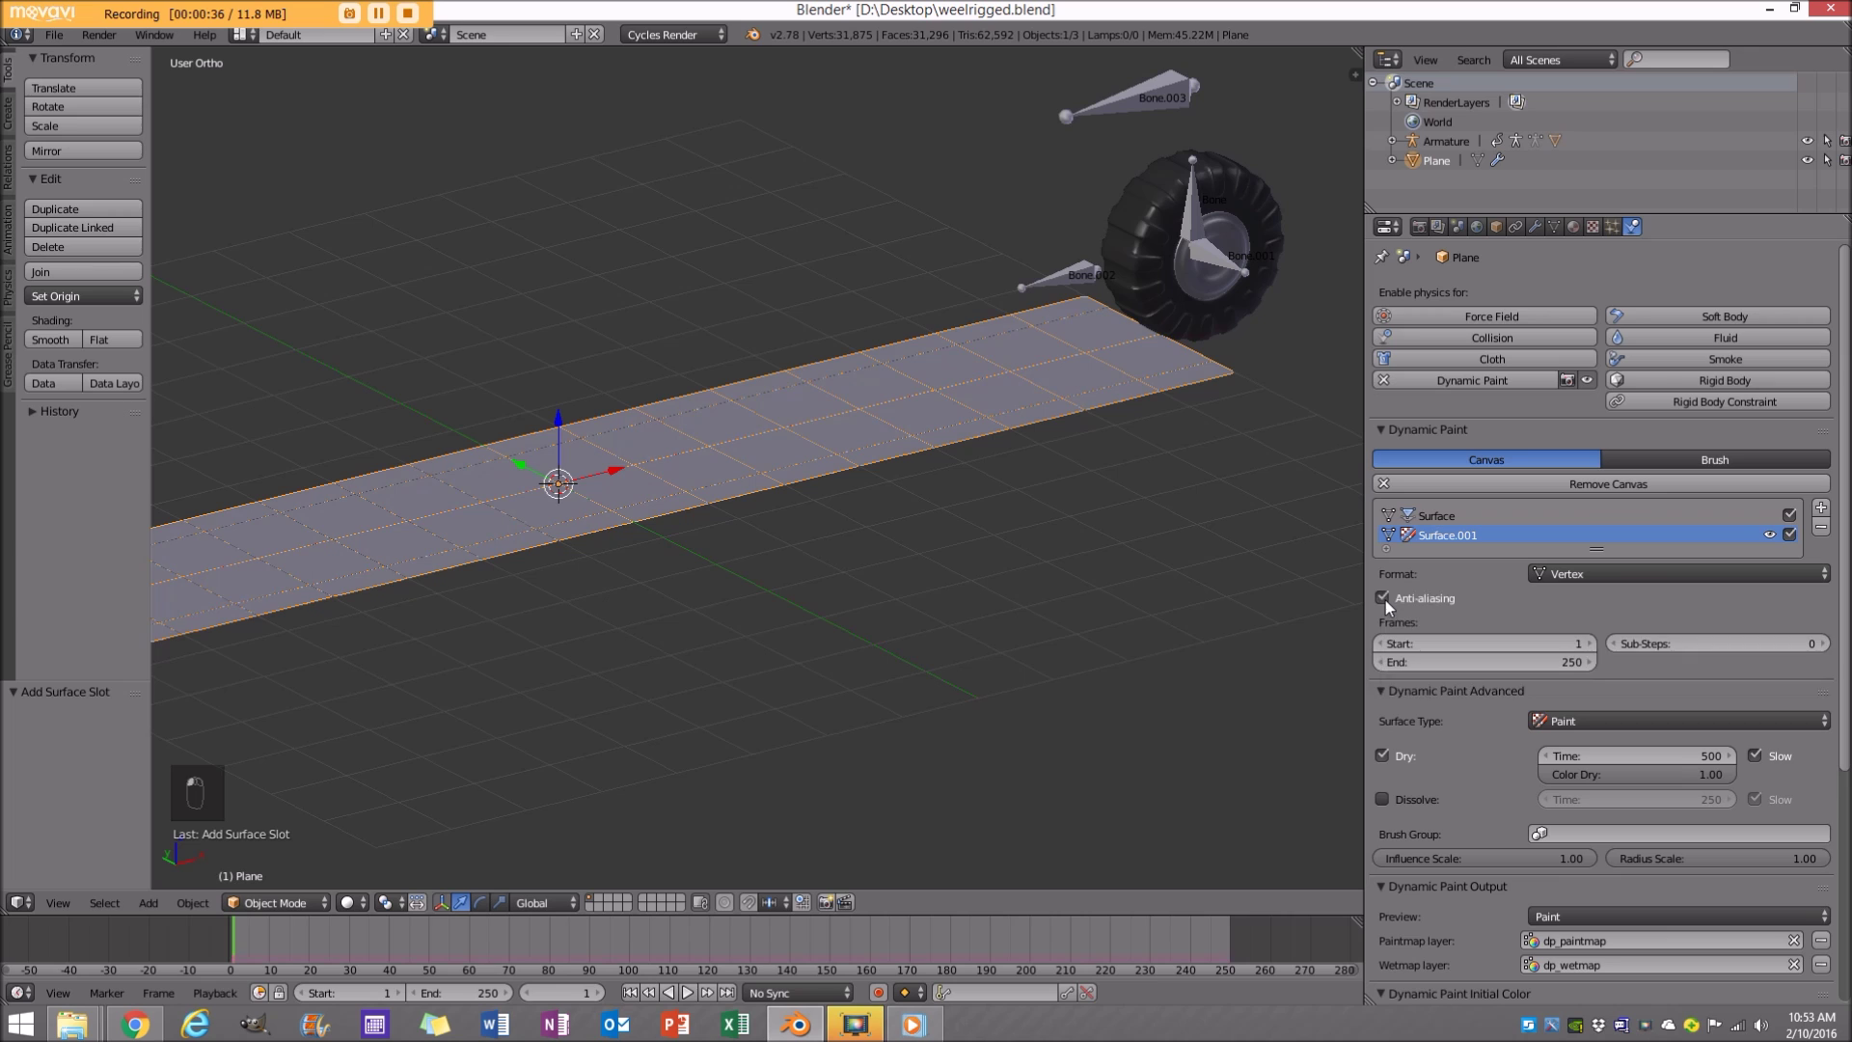
scroll(1636, 867, "down", 2)
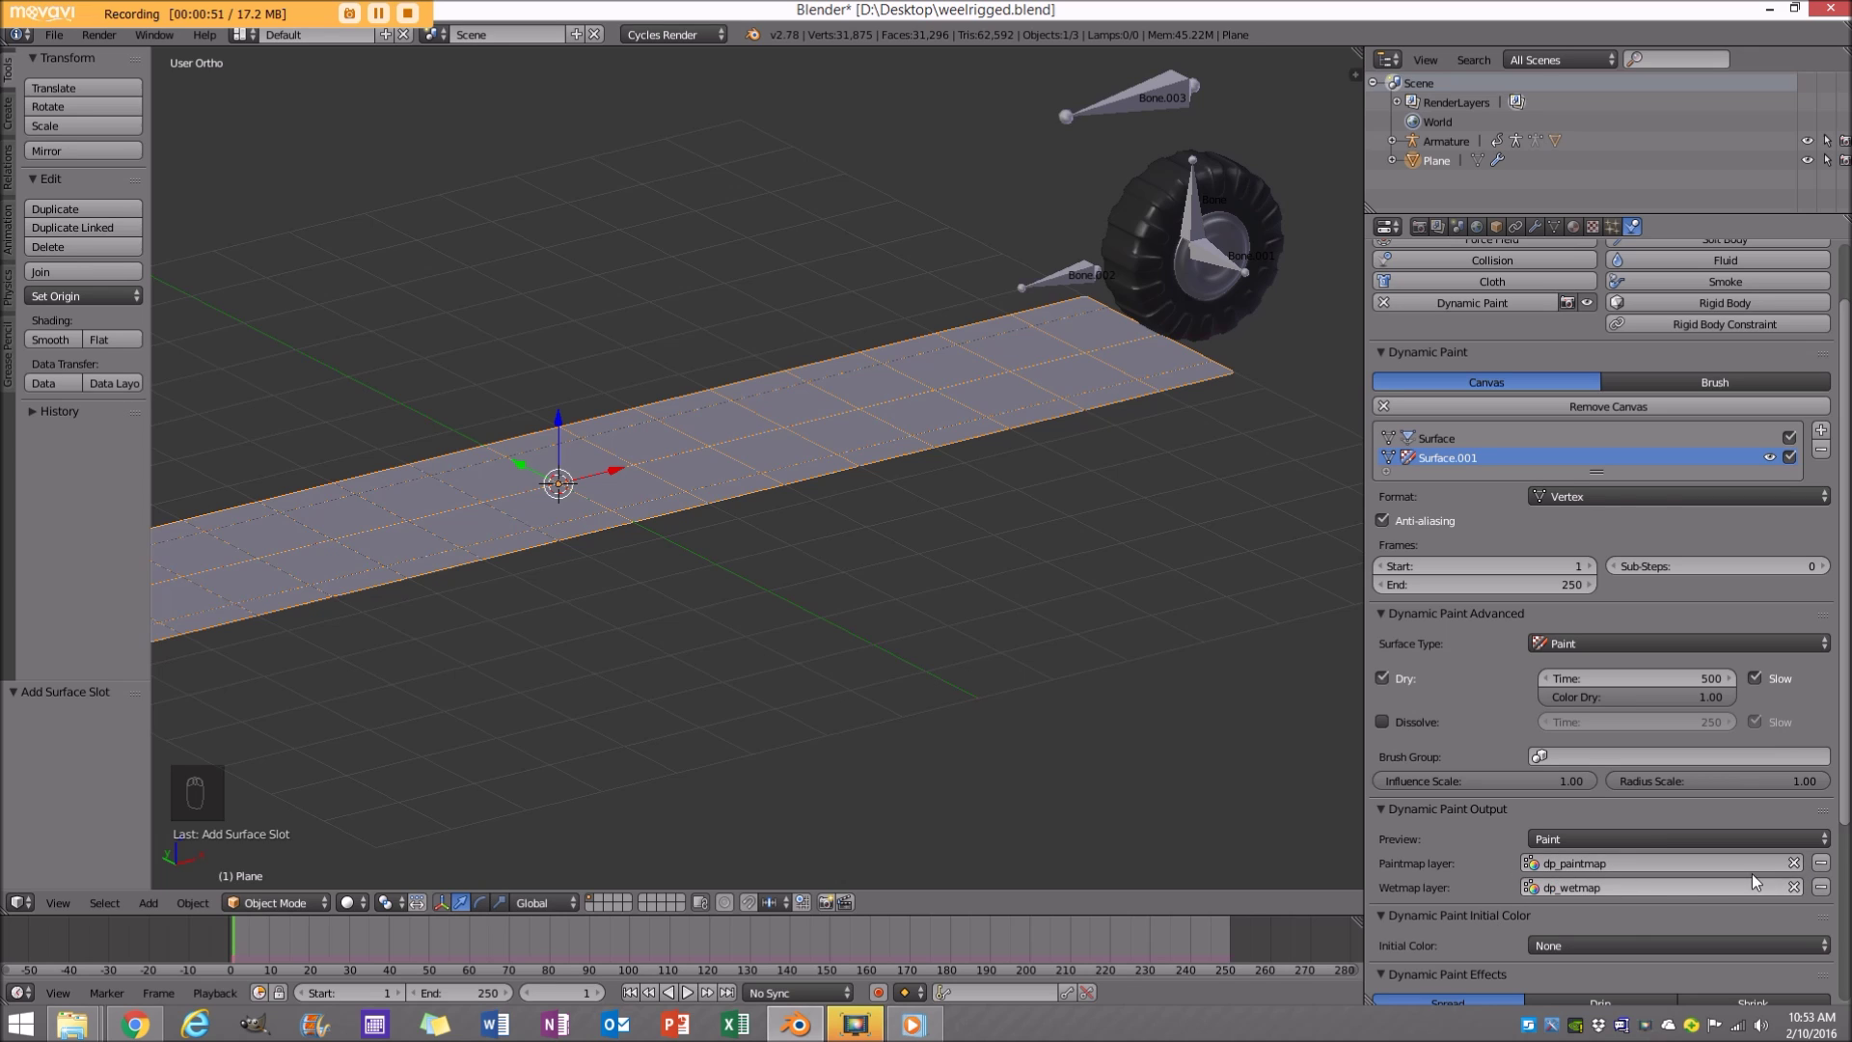
Check the dp_paintmap and dp_wetmap vertex color layers in the plane's mesh data.
left_click(1553, 227)
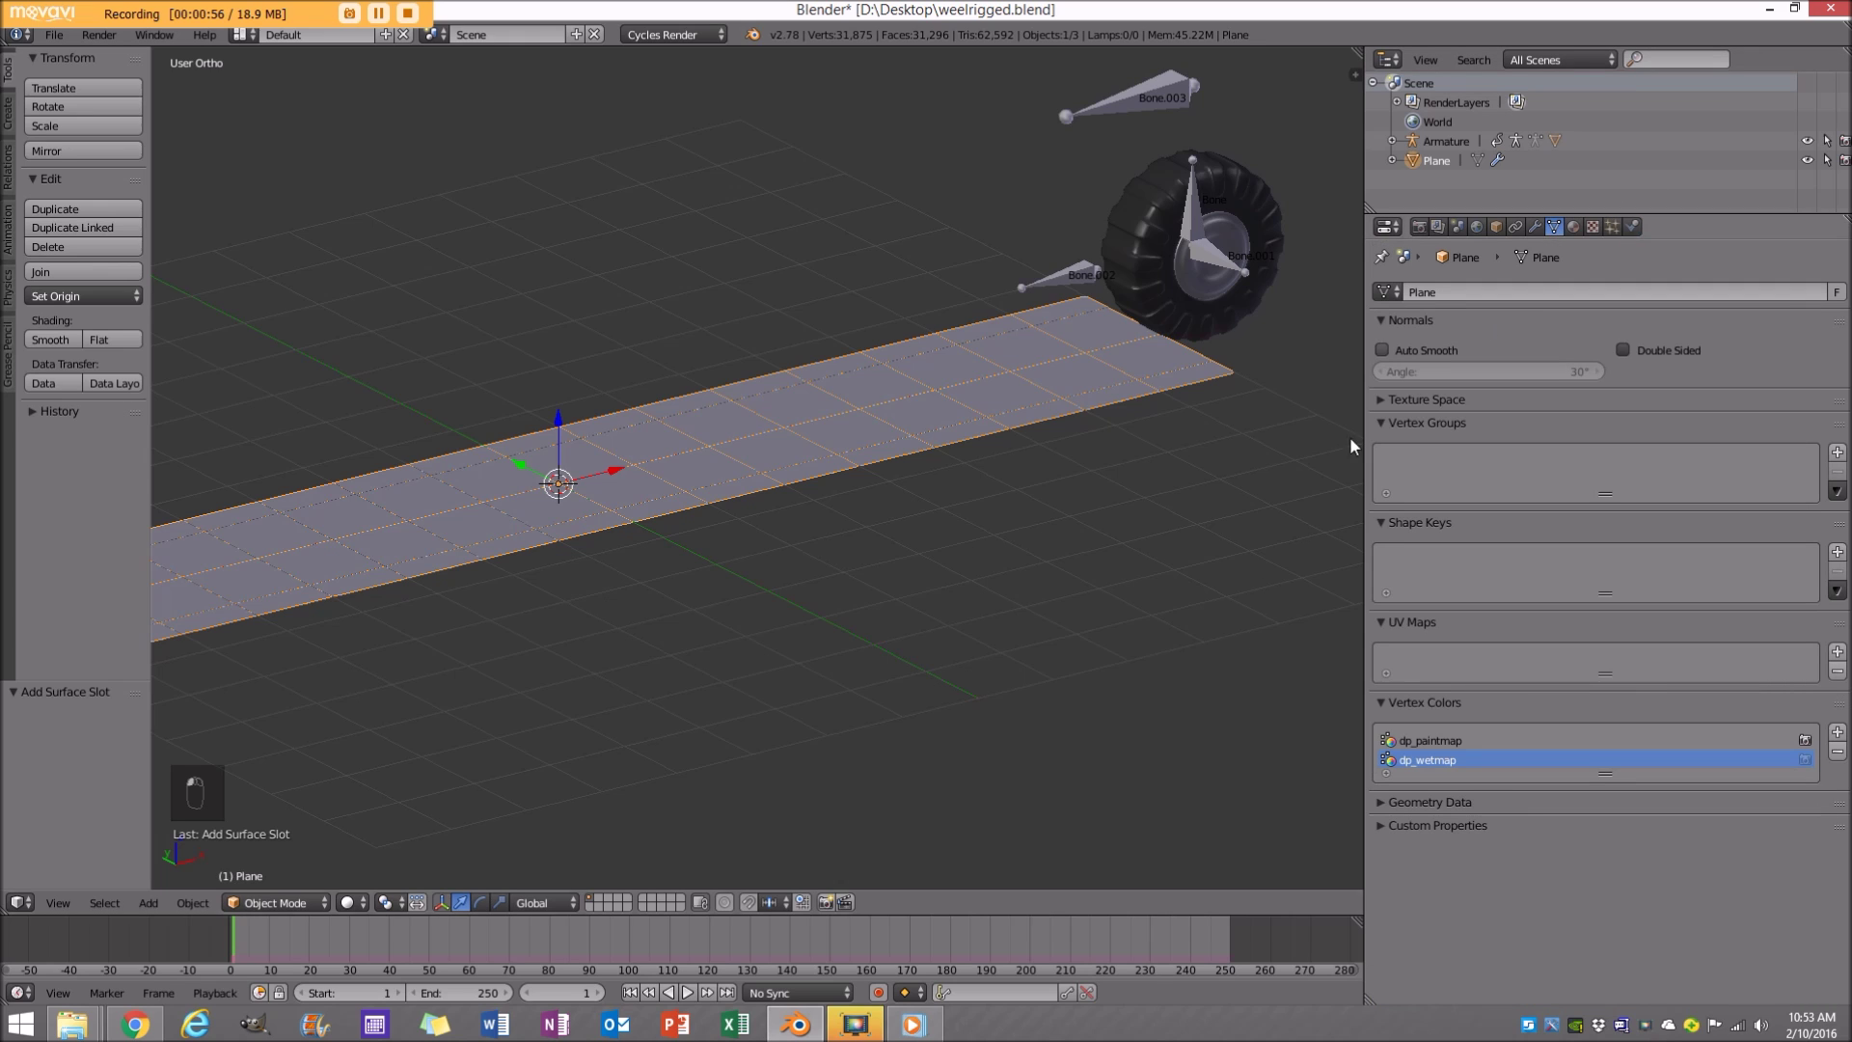
left_click(1428, 759)
scroll(1179, 213, "down", 2)
scroll(1135, 259, "up", 2)
Remove and re-enable Dynamic Paint physics on the wheel, and add a brush to it.
right_click(1230, 173)
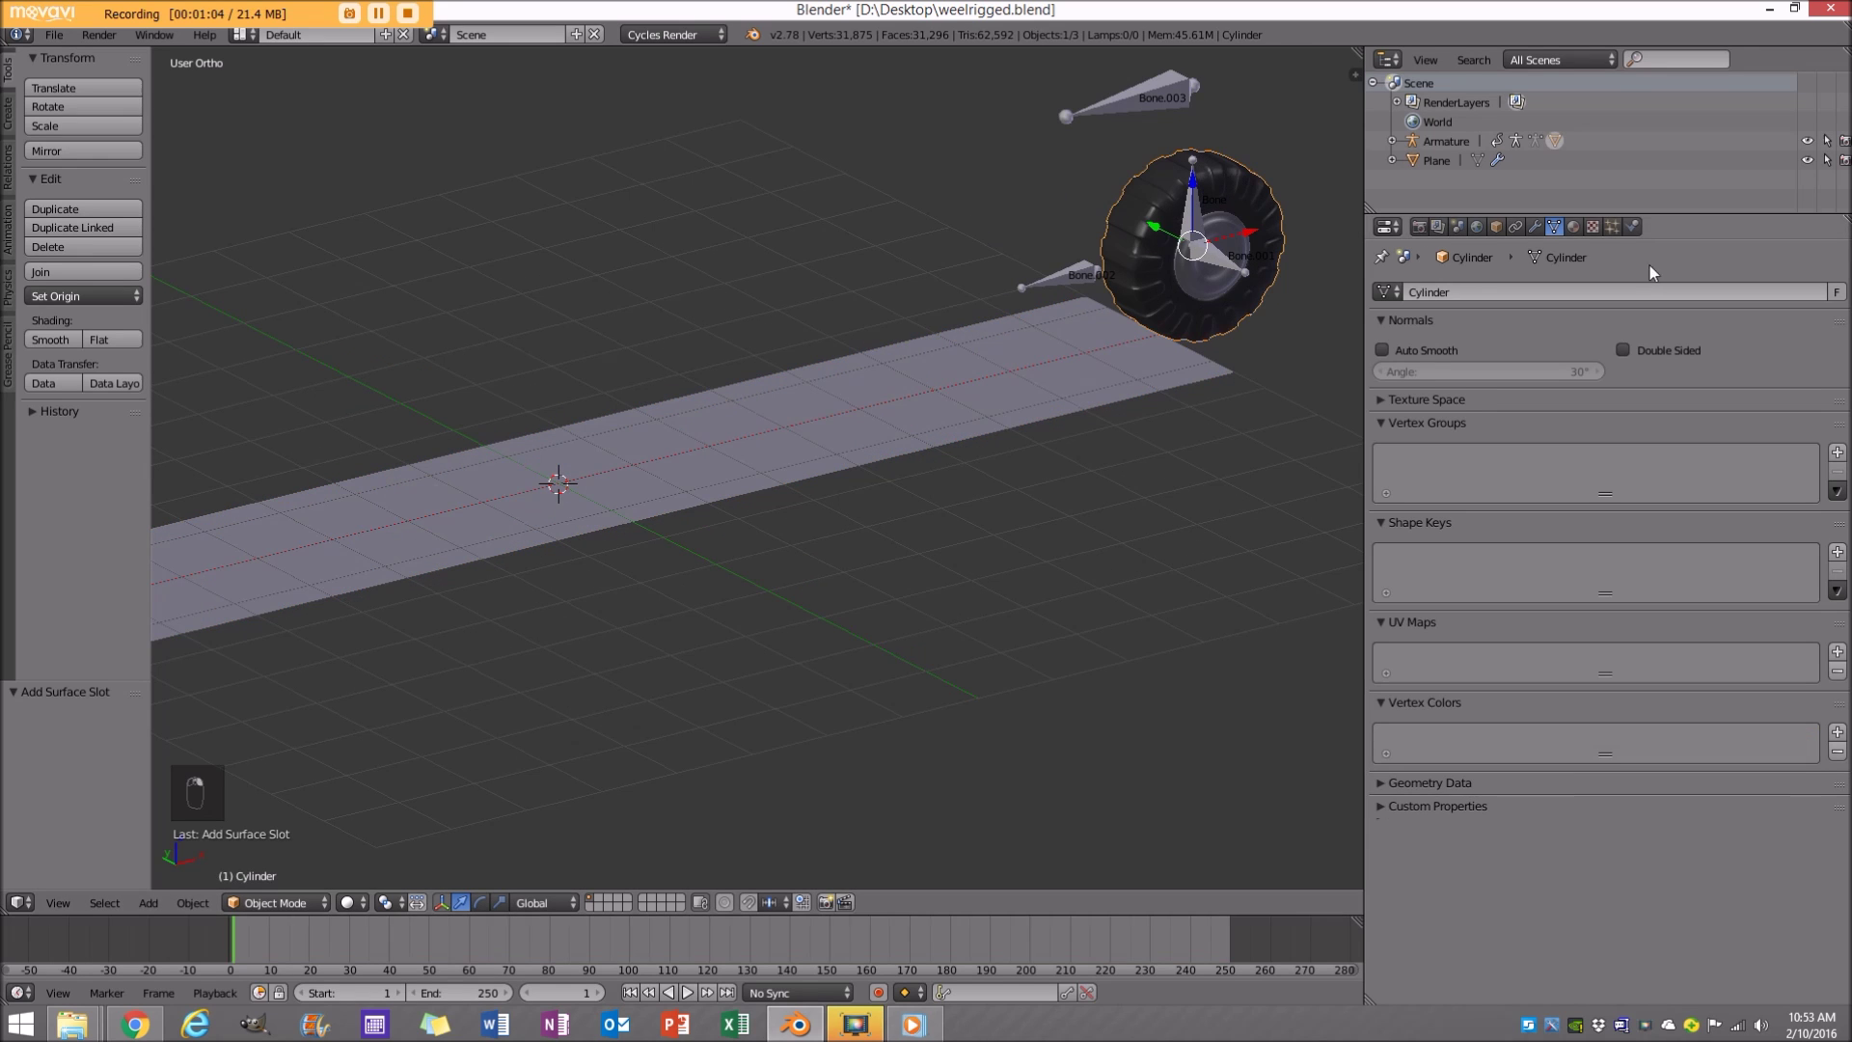
left_click(1633, 228)
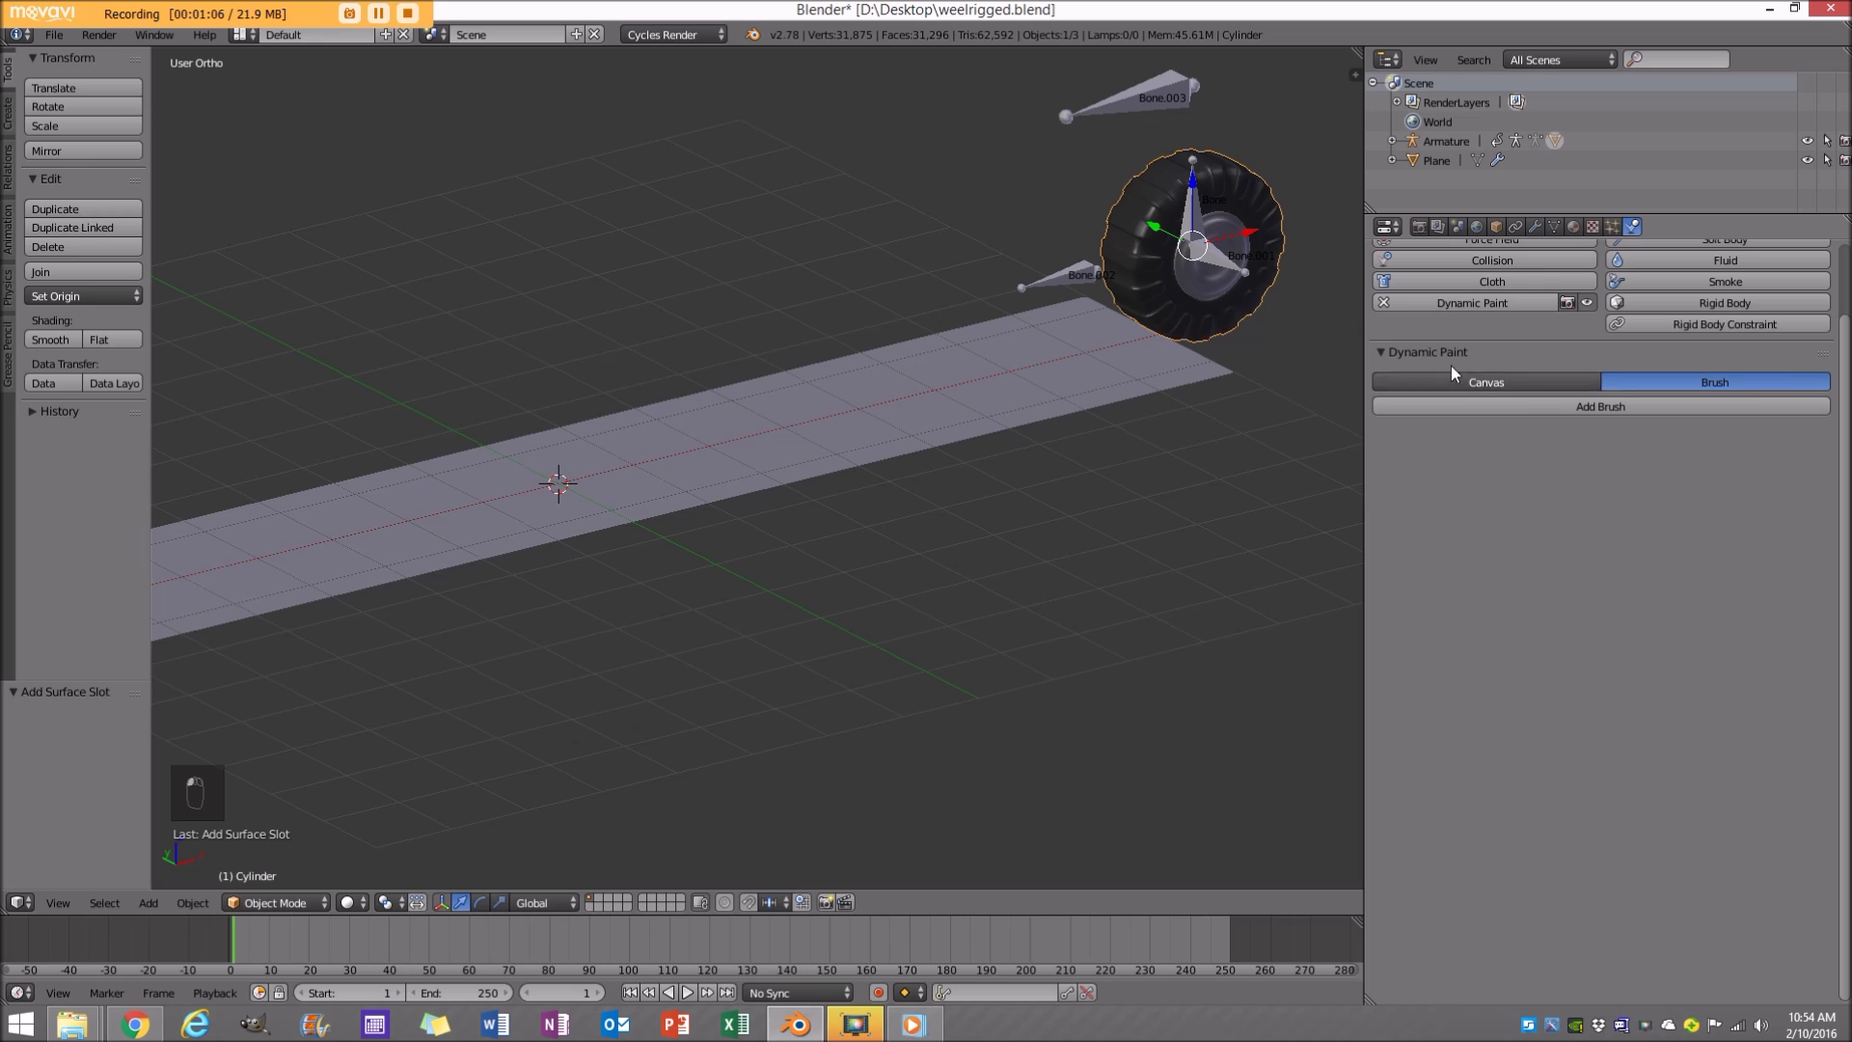
scroll(1446, 301, "up", 3)
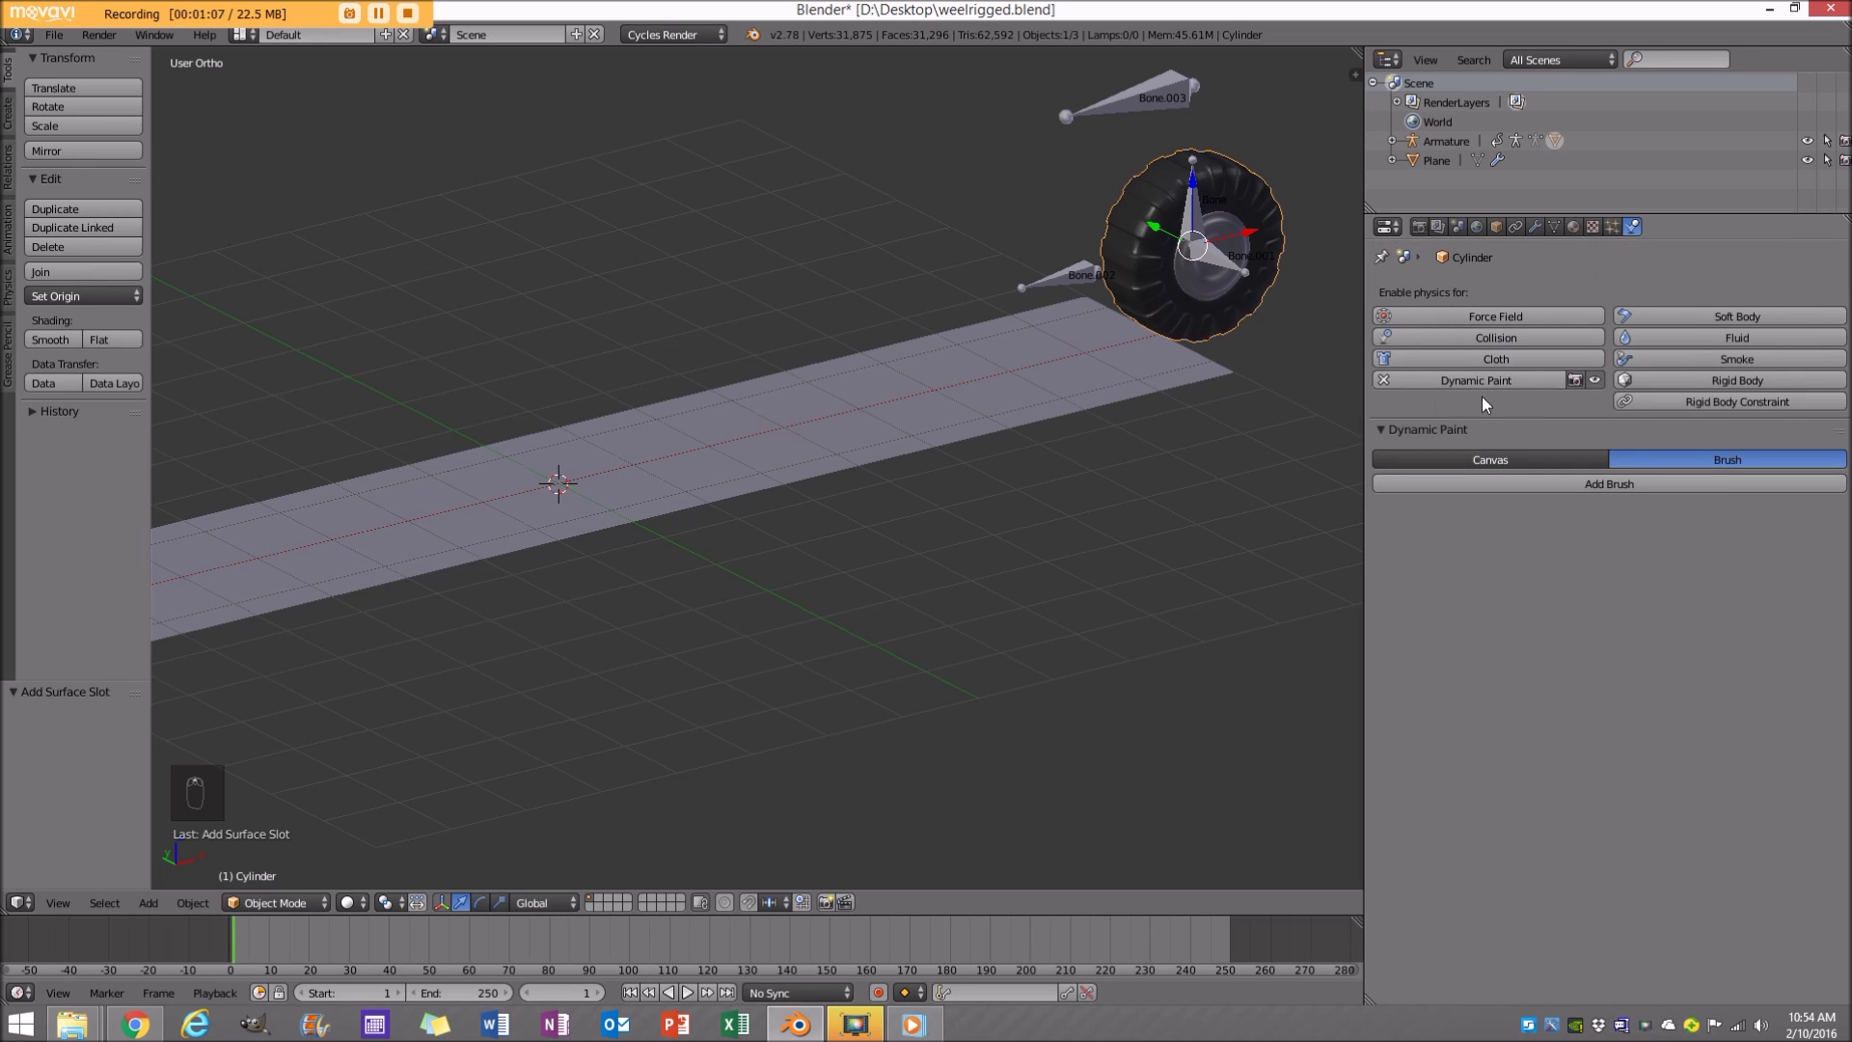
left_click(1469, 378)
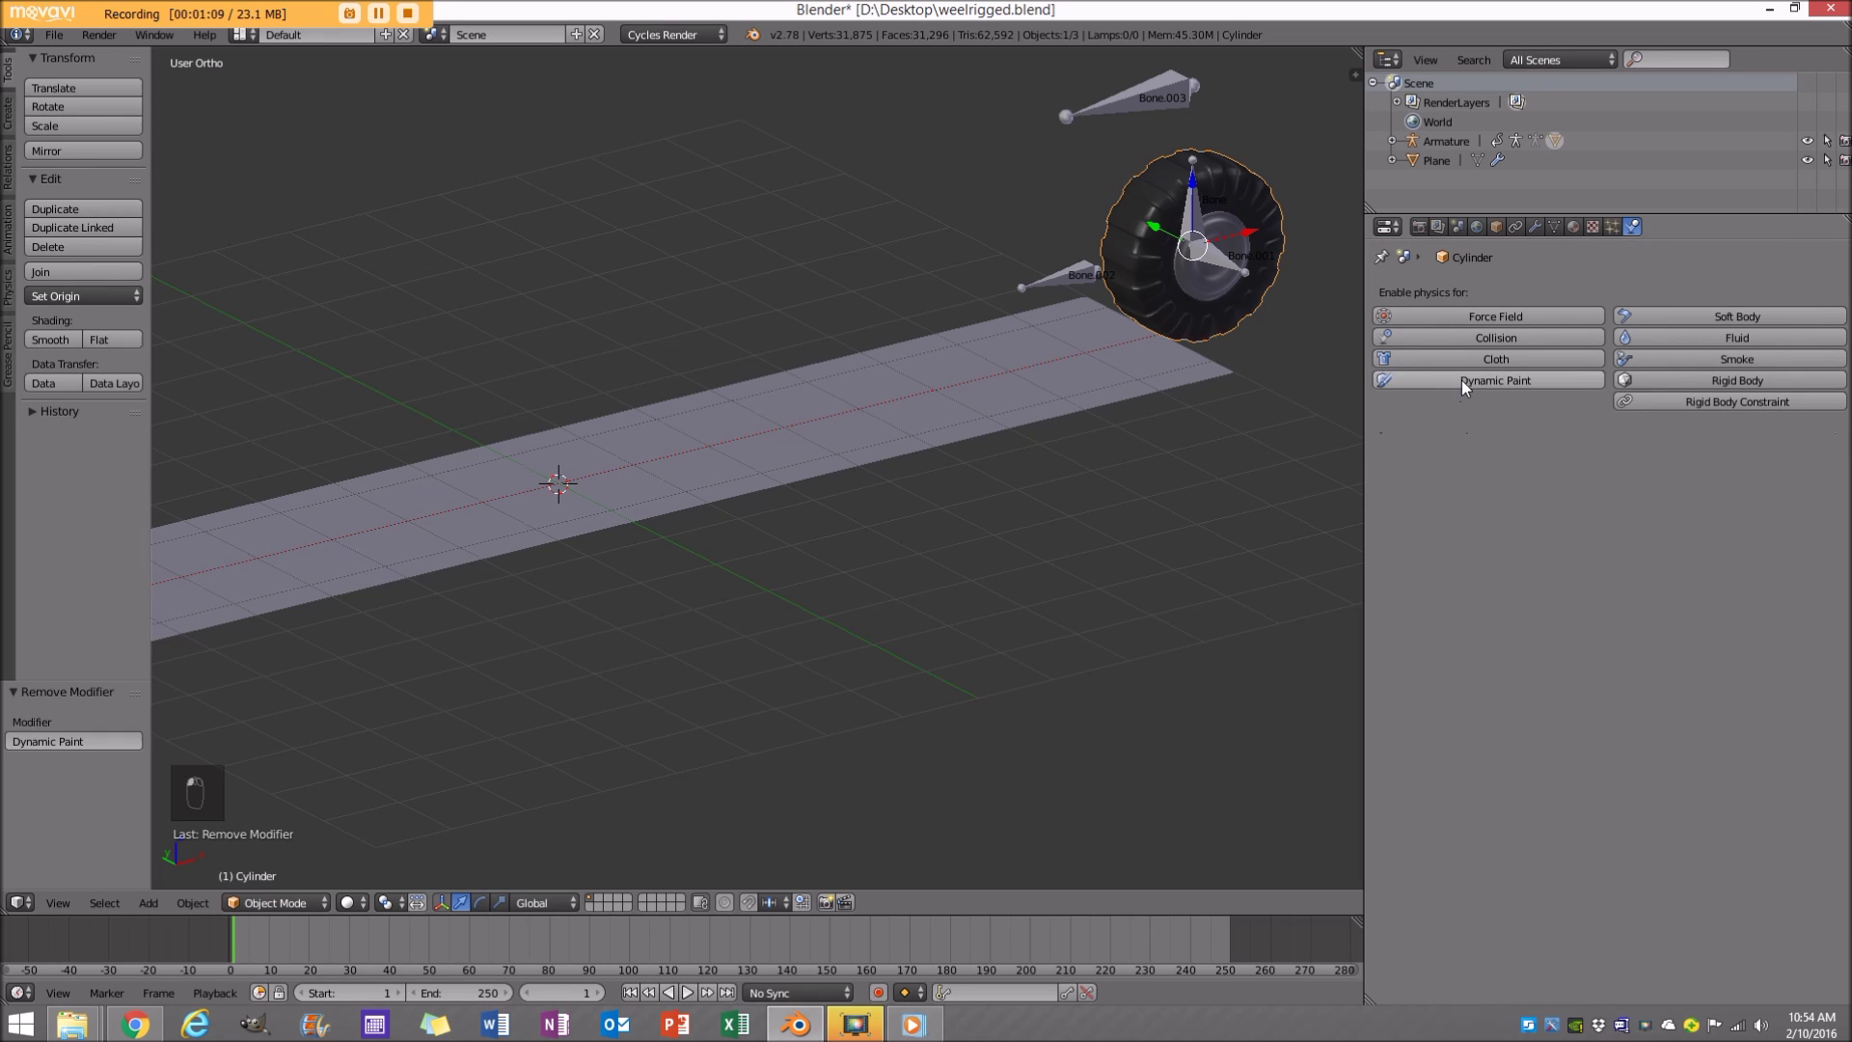
left_click(1459, 382)
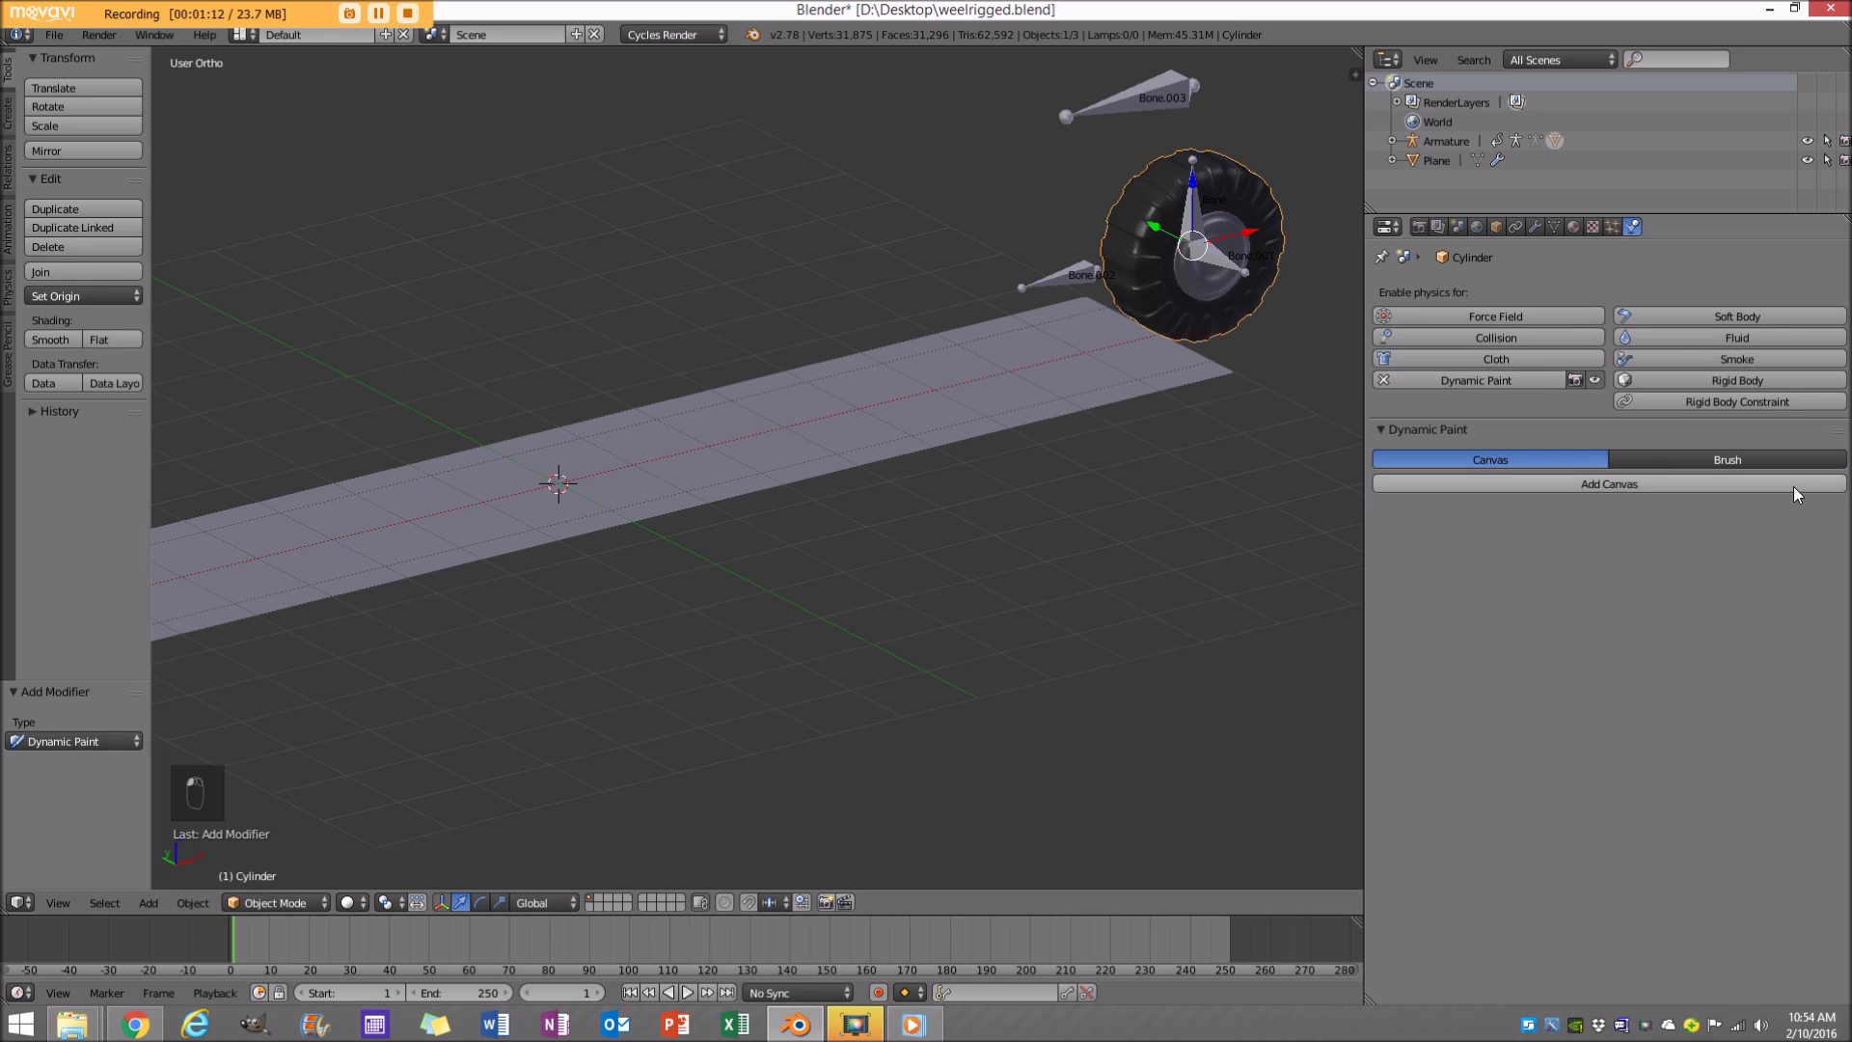
left_click(1720, 460)
left_click(1653, 489)
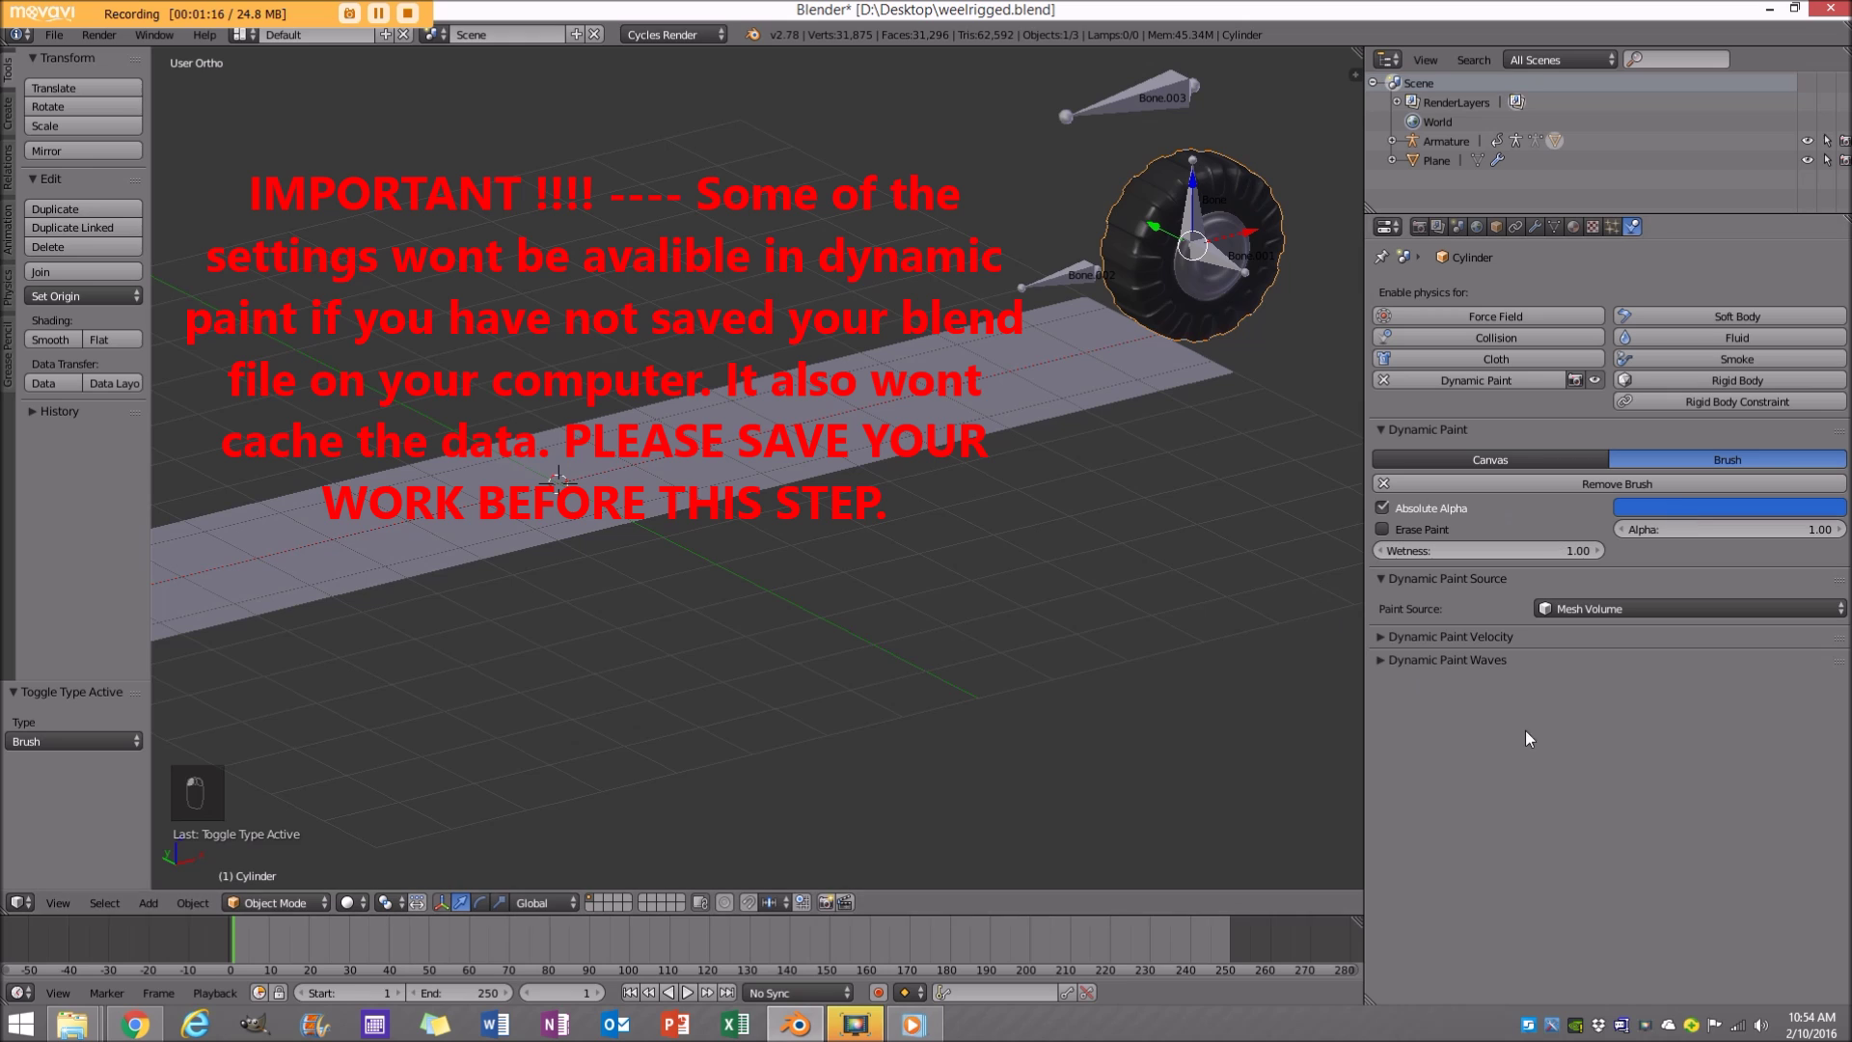
Try Mesh Volume + Proximity as the wheel brush's paint source and return it to Mesh Volume.
left_click(1621, 607)
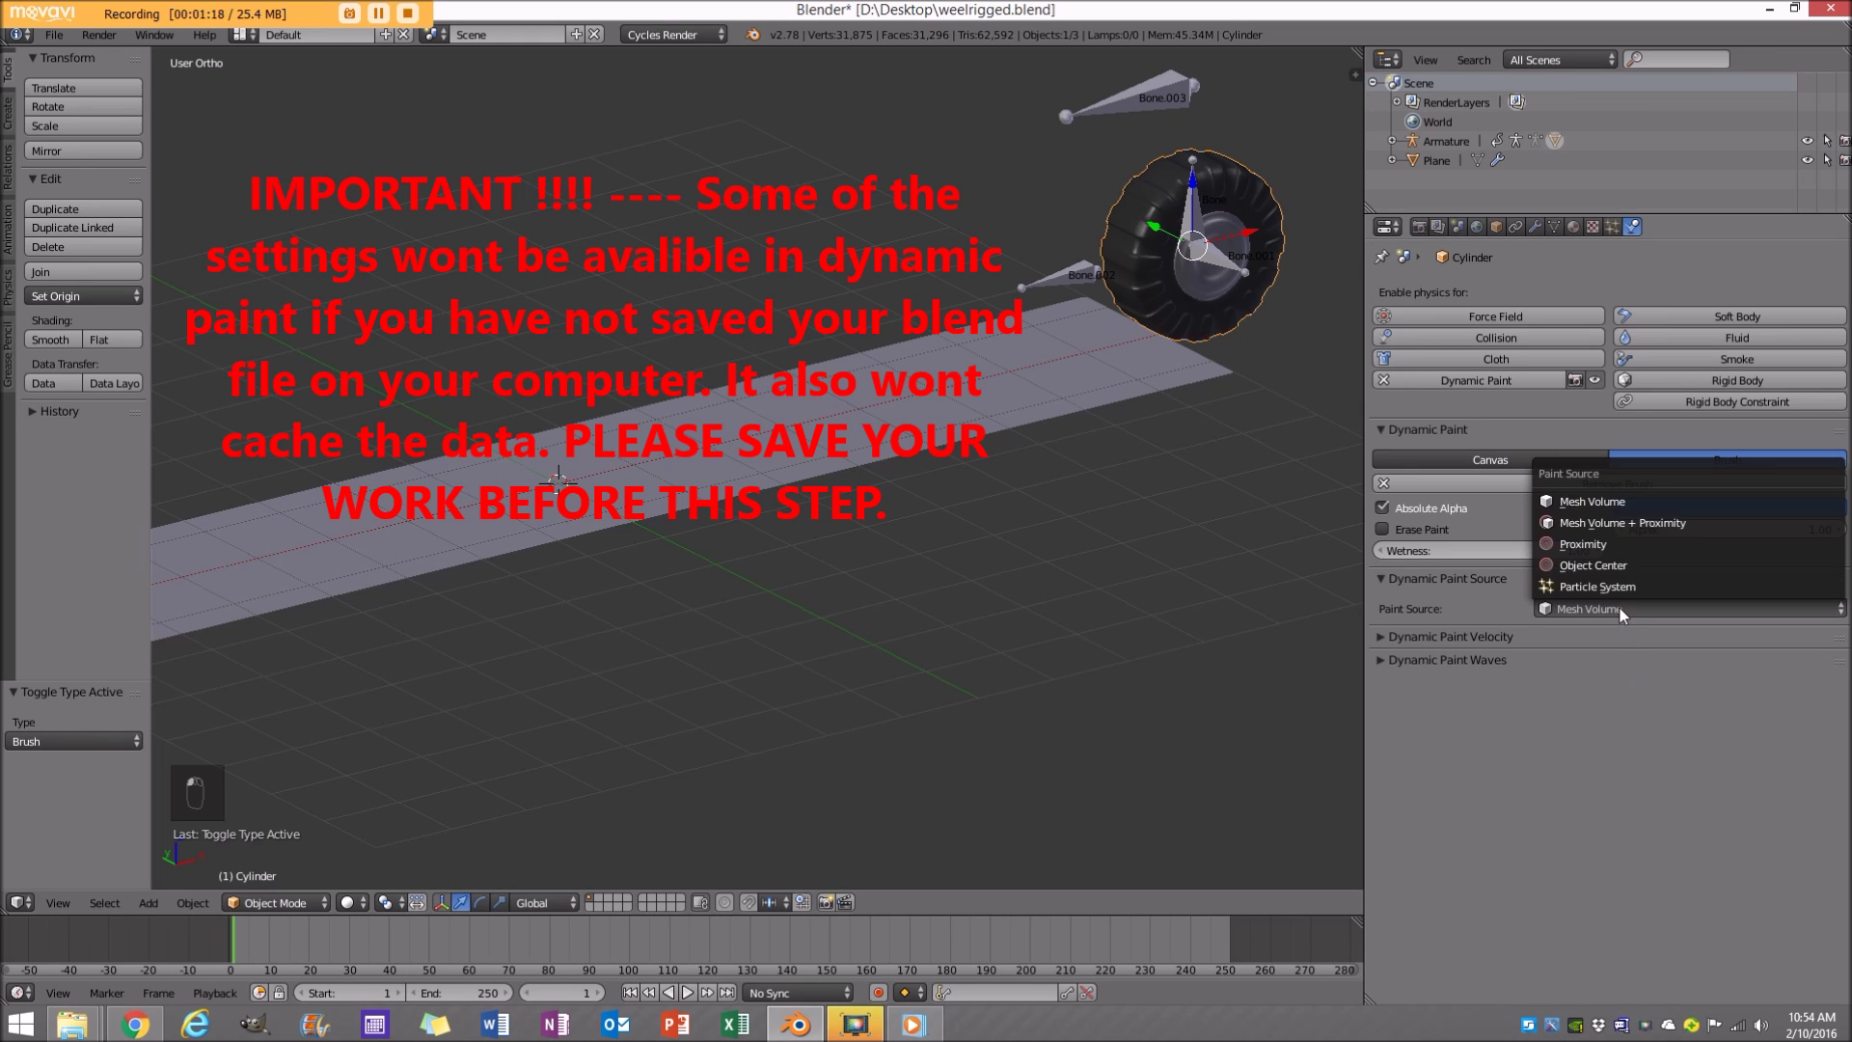
left_click(1693, 524)
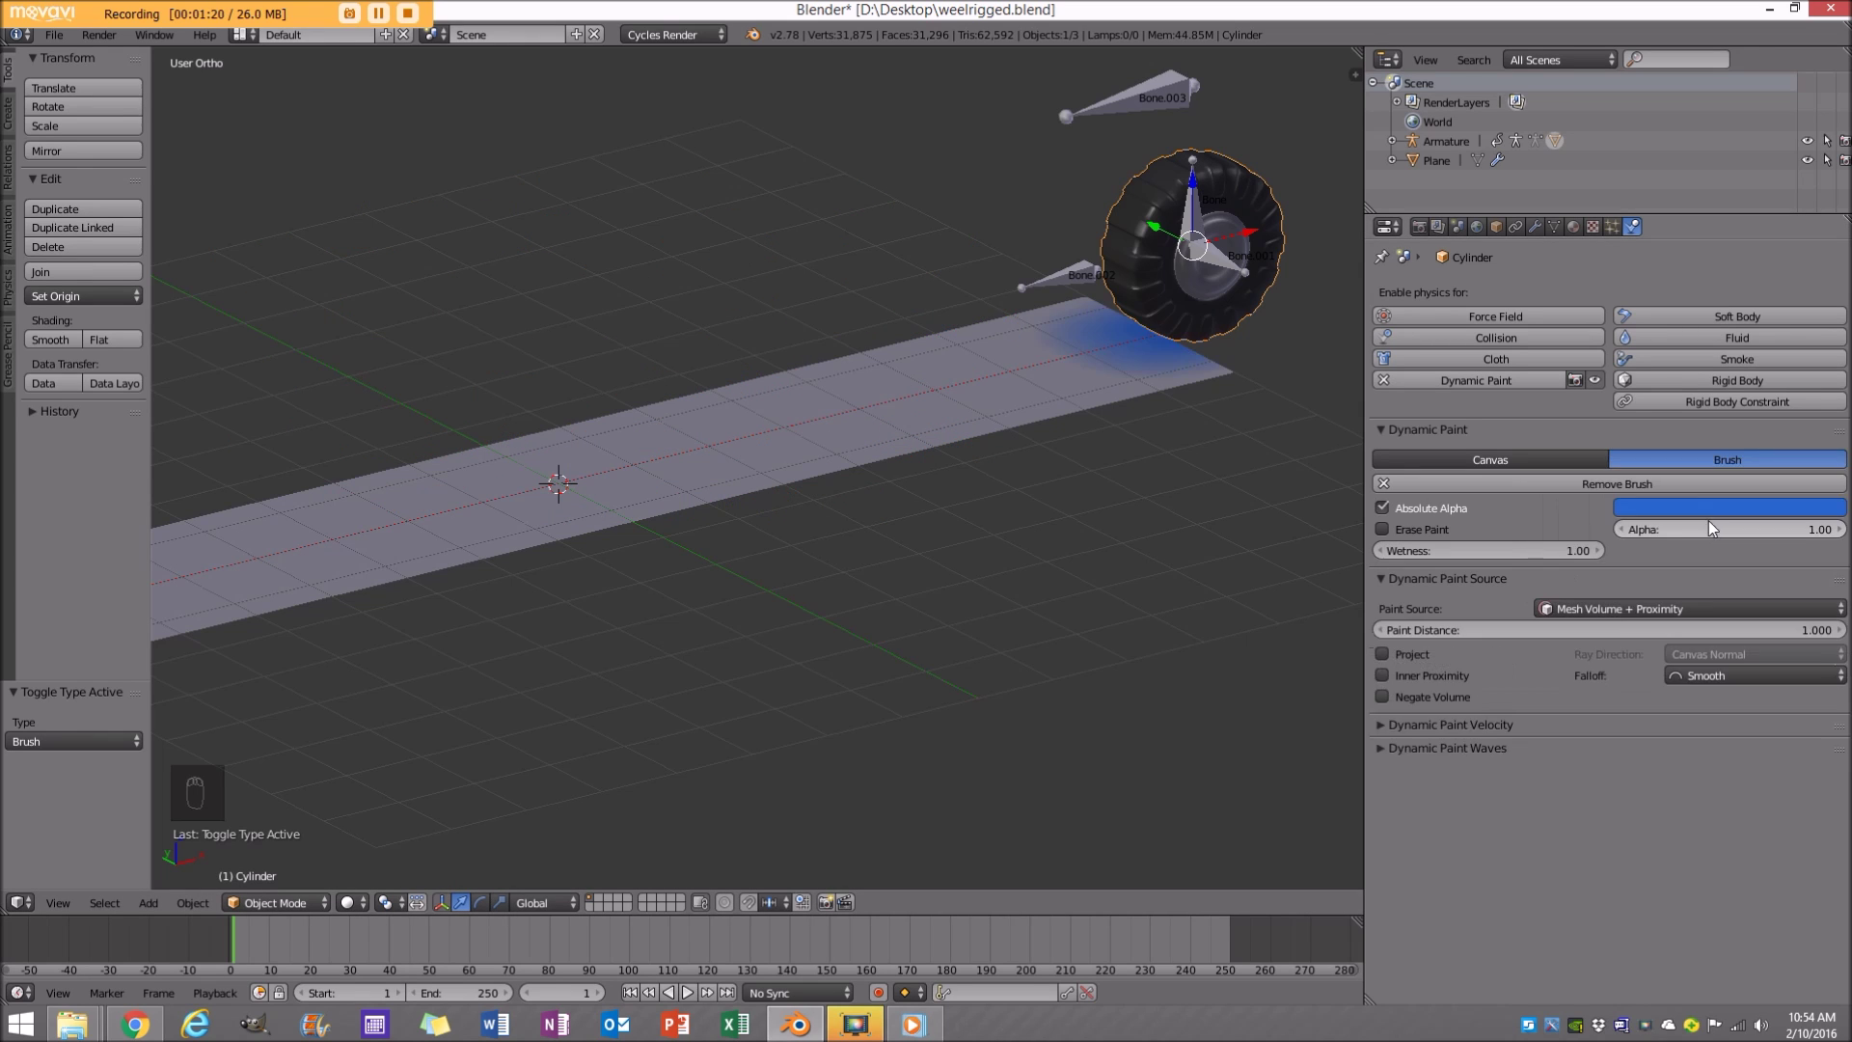
left_click(1646, 608)
left_click(1616, 499)
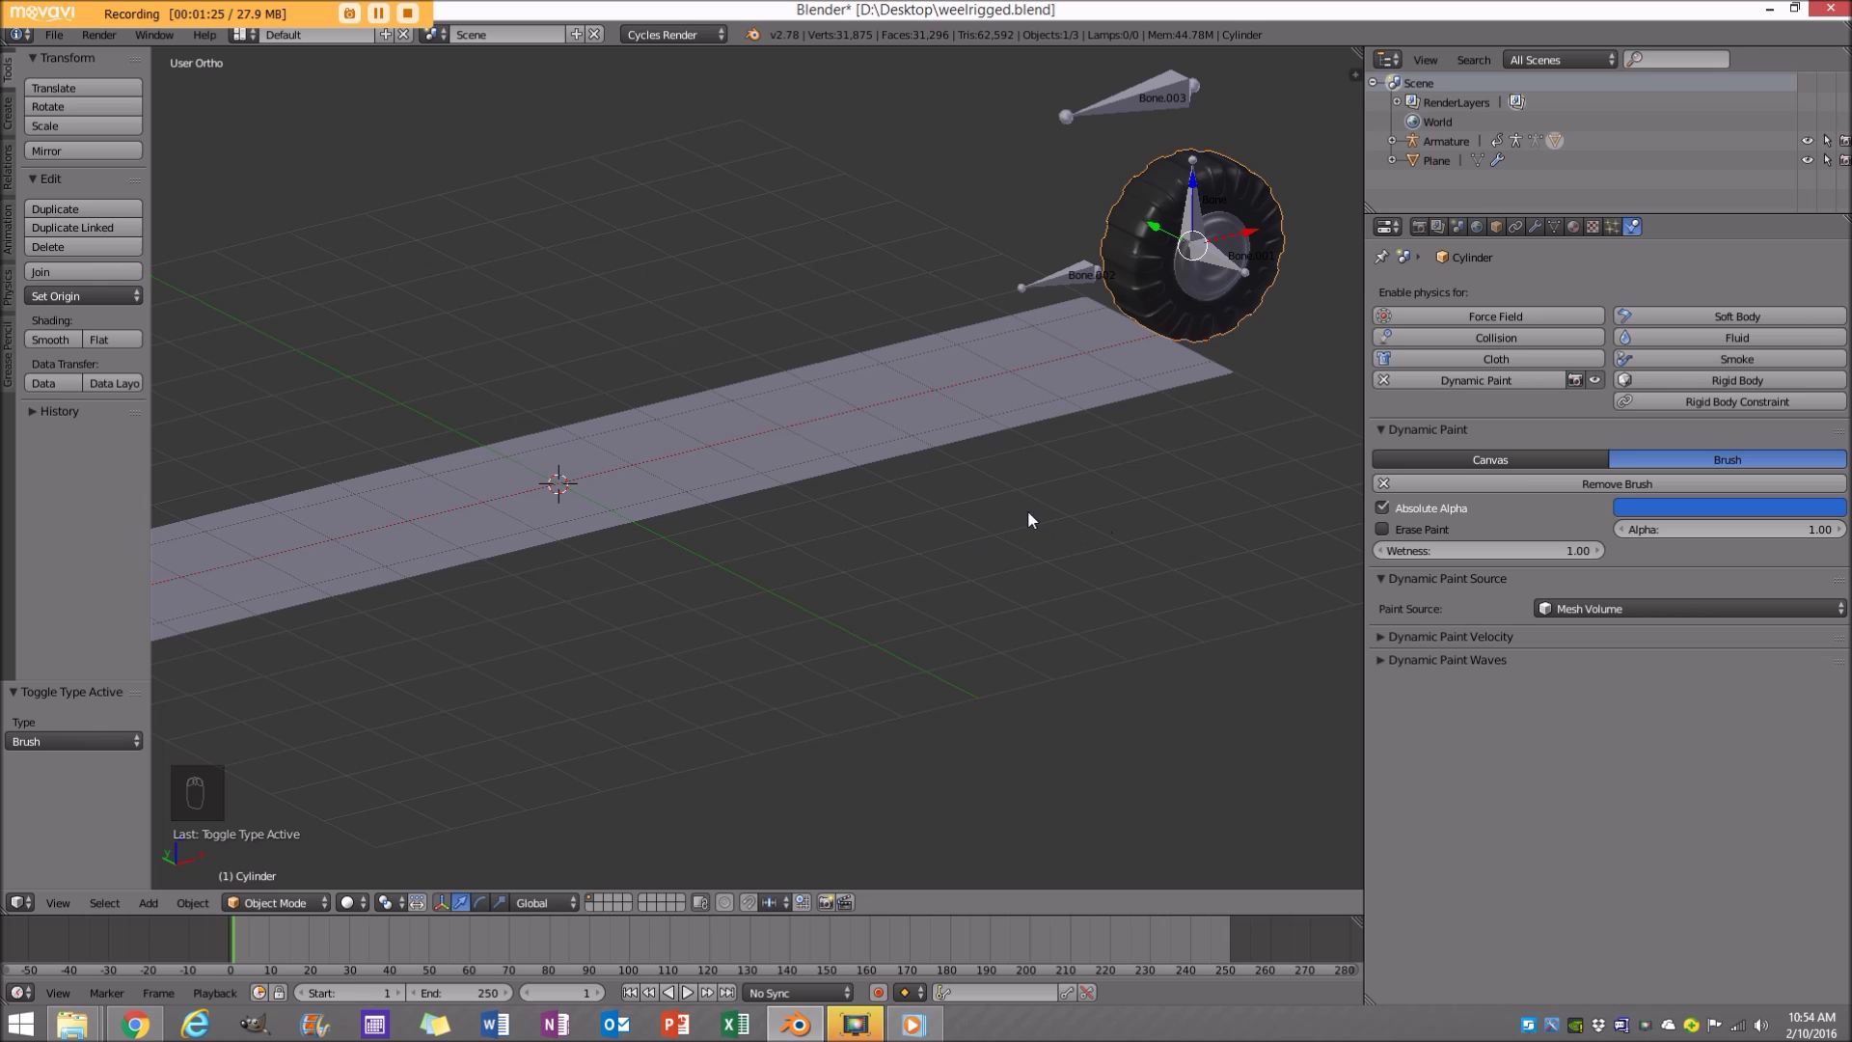
Play the animation and stop it partway to examine the painted, displaced track behind the wheel up close.
scroll(1100, 492, "down", 1)
middle_click_drag(1155, 390, 1072, 567, "shift")
scroll(1075, 488, "up", 4)
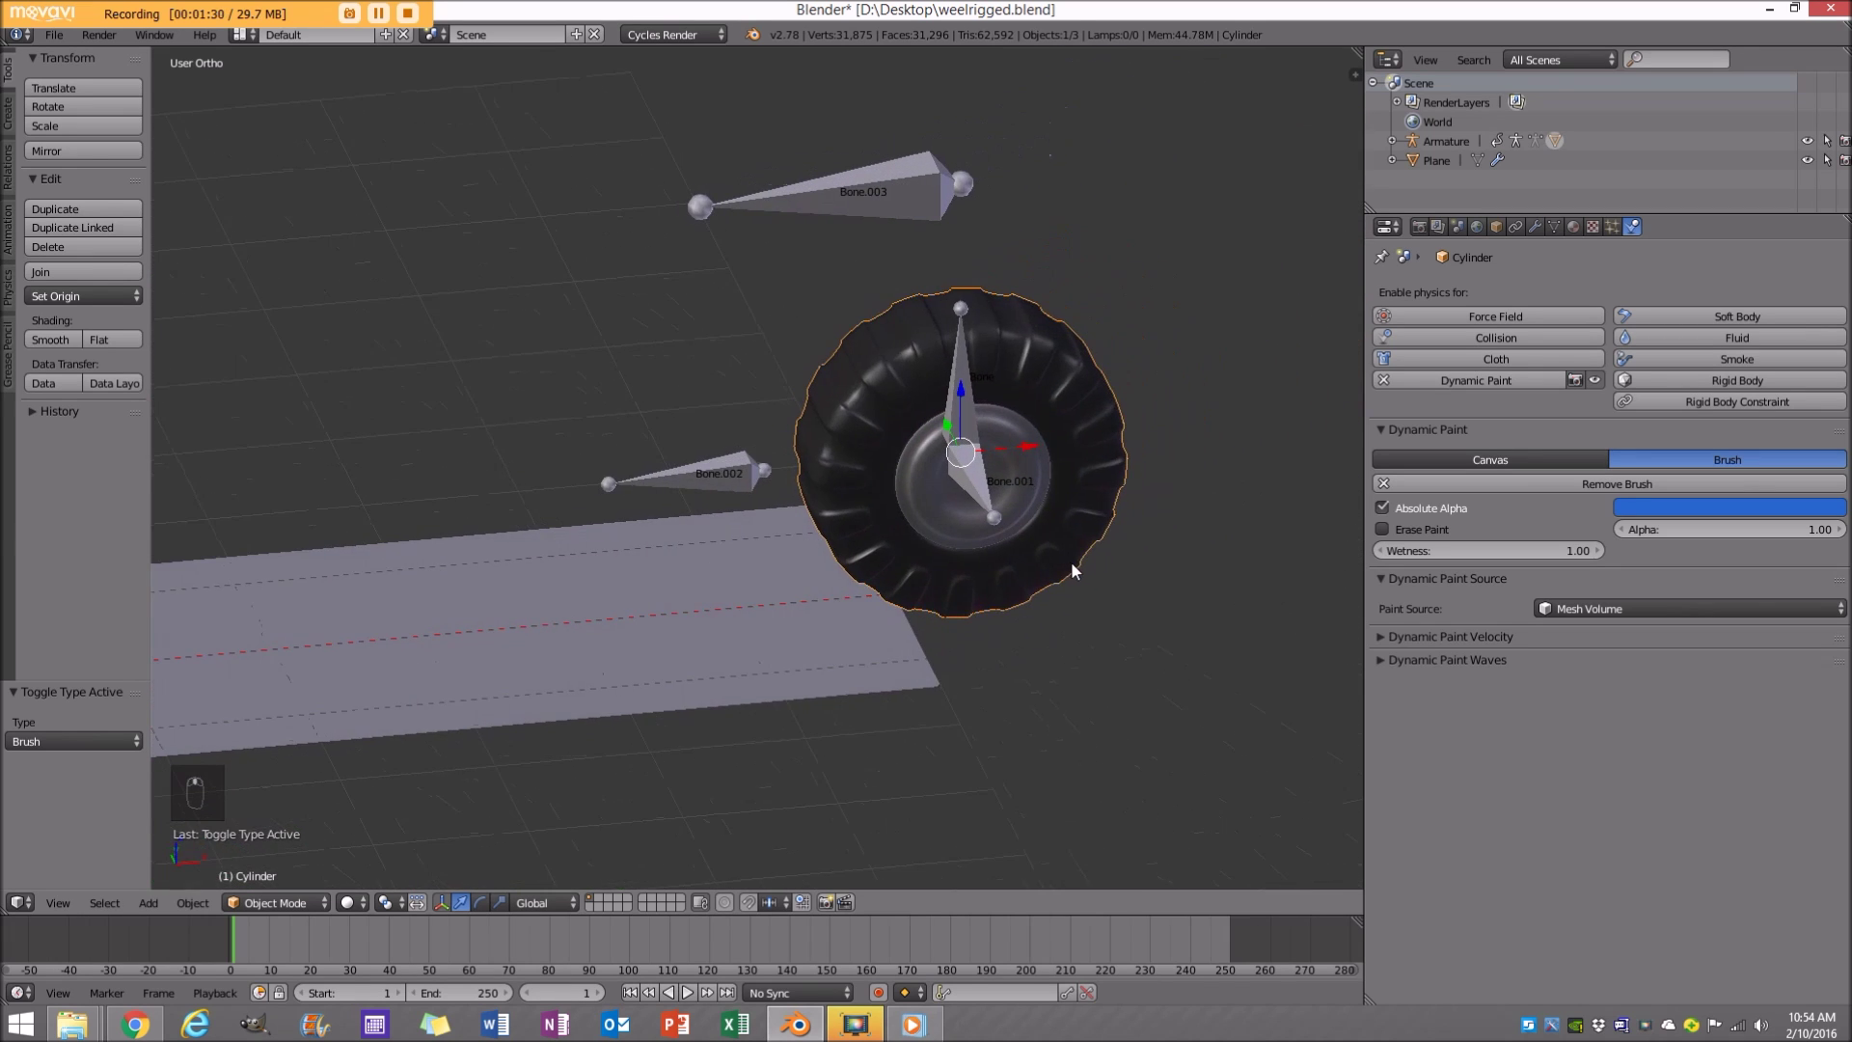
key("alt+a")
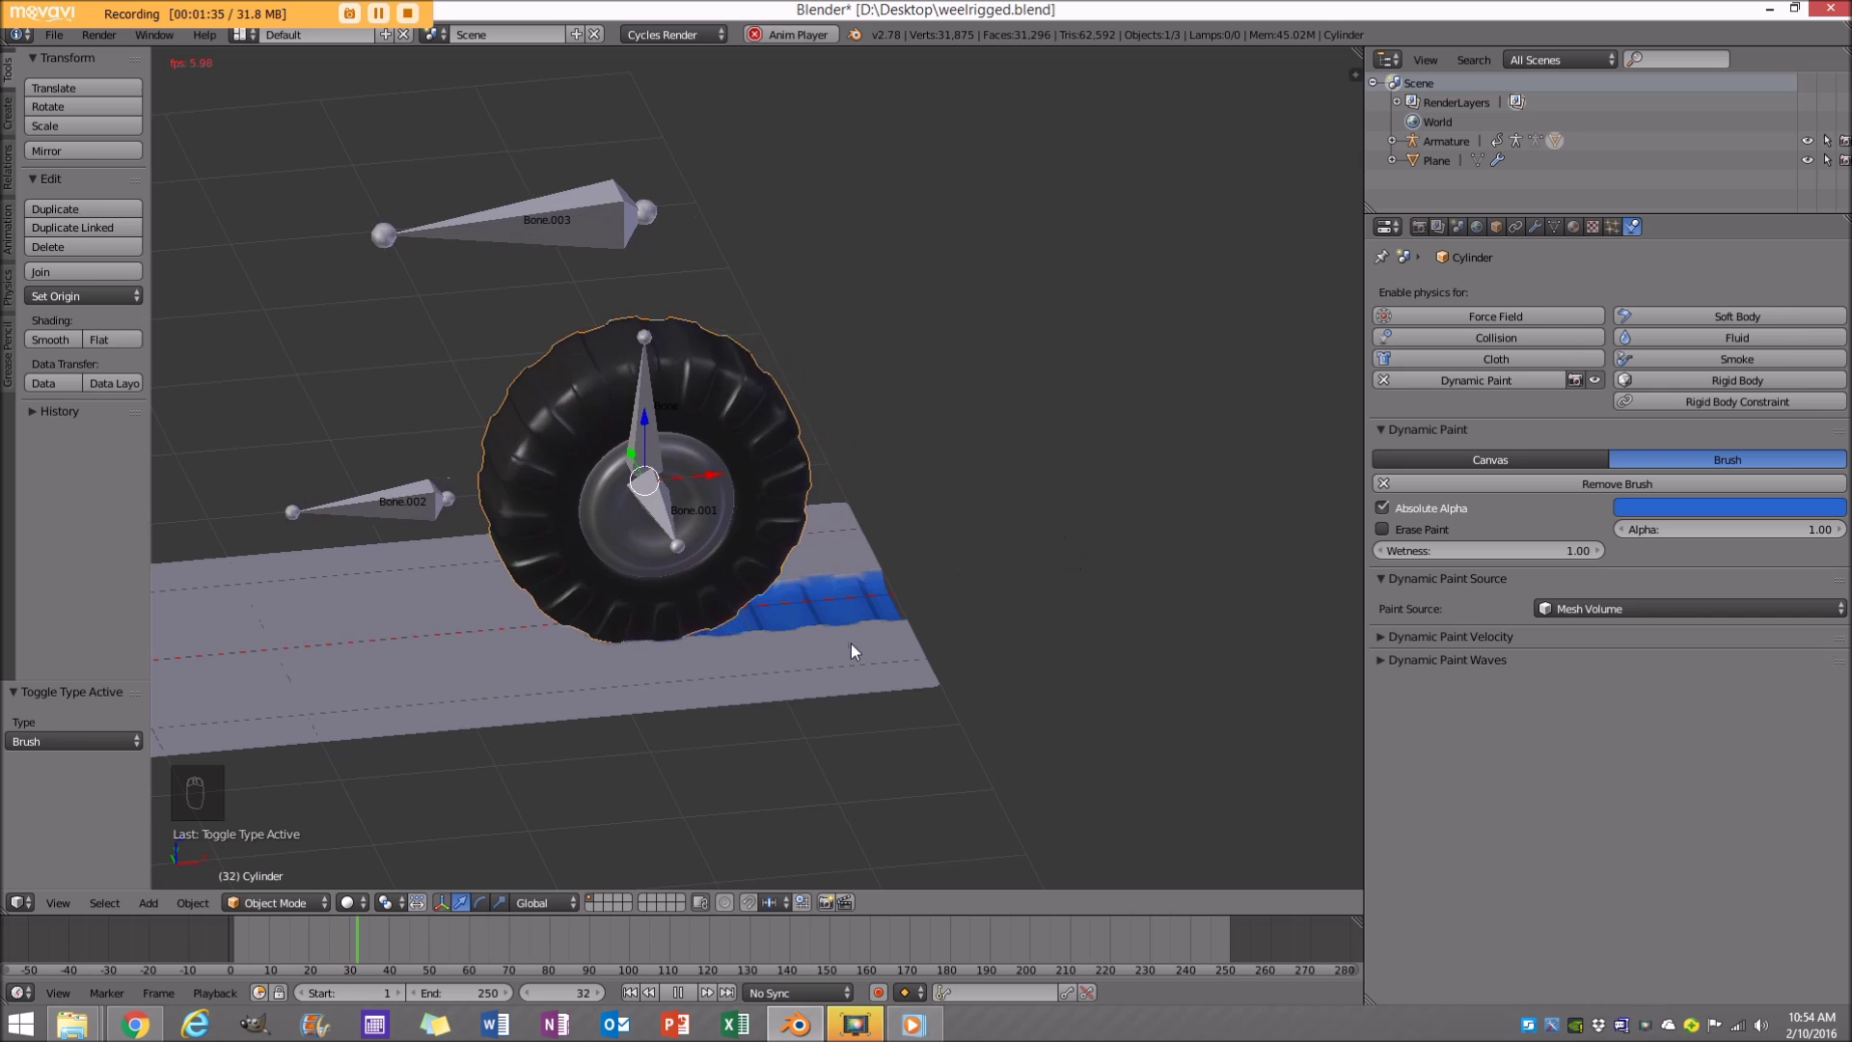
middle_click_drag(851, 644, 565, 647)
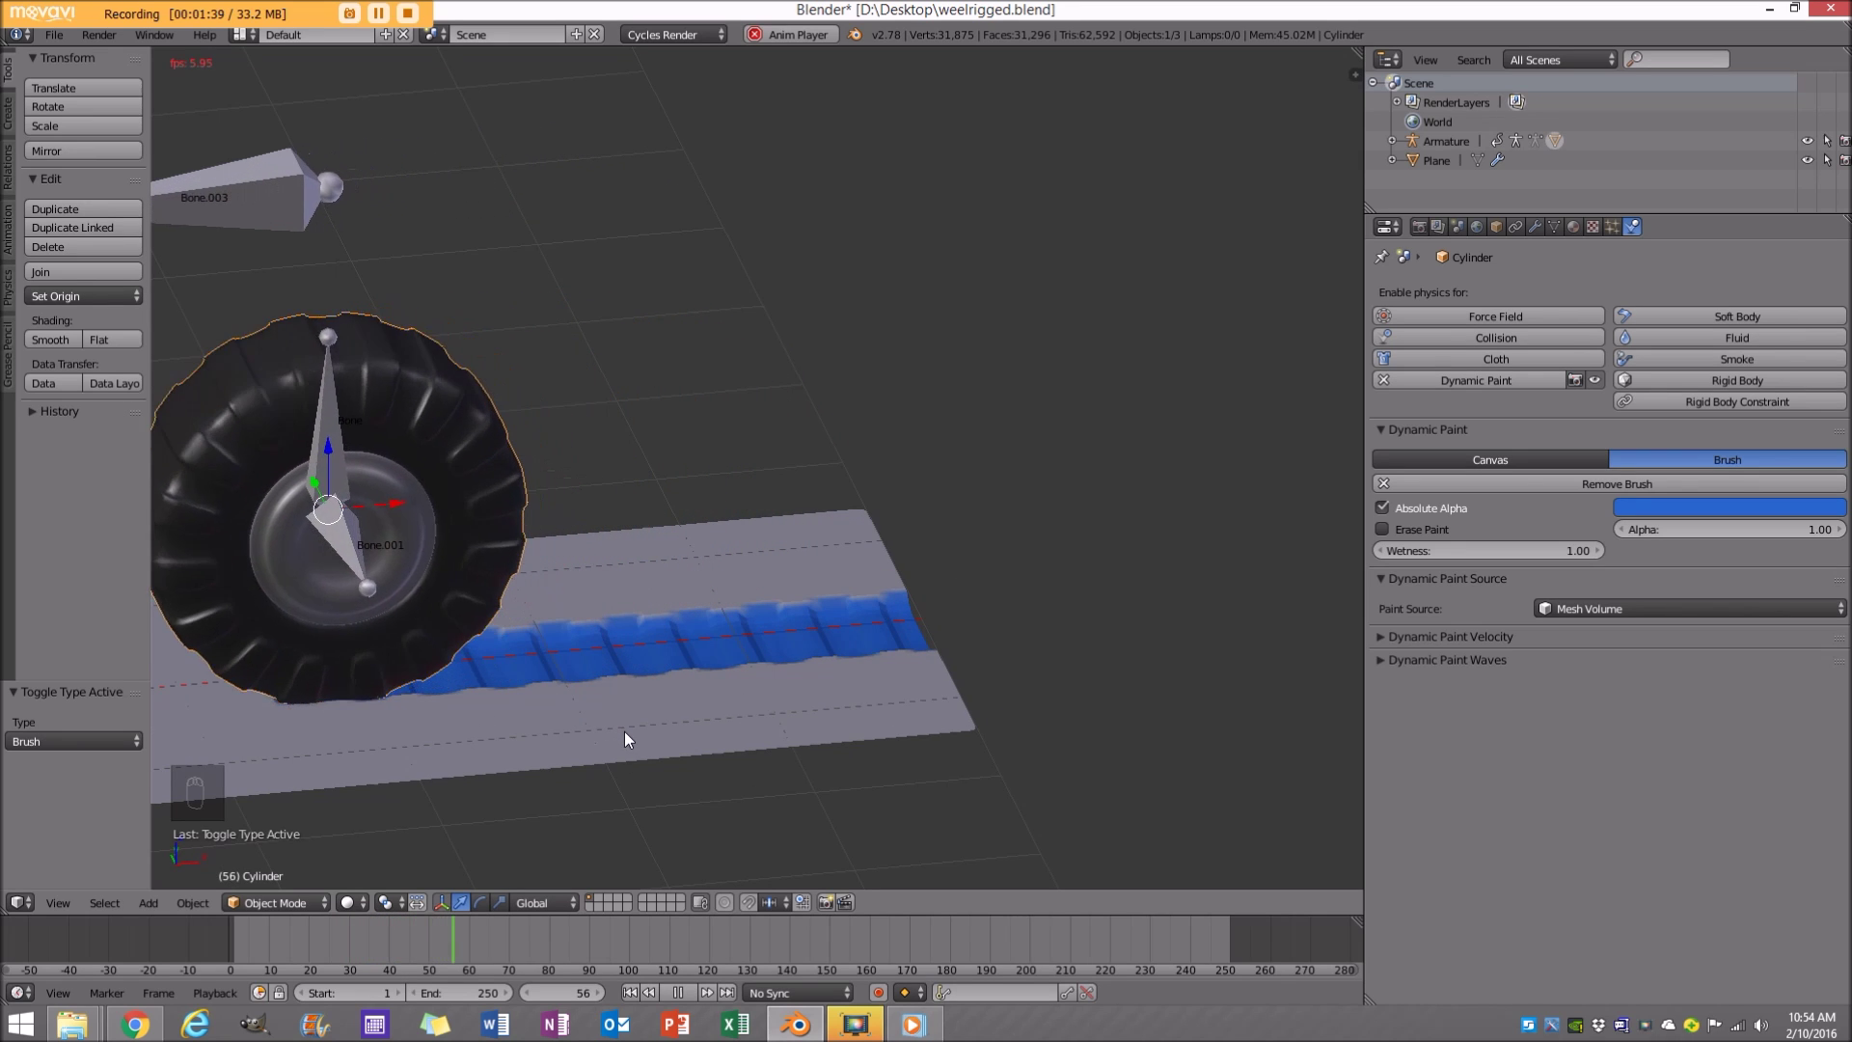
scroll(626, 735, "down", 1)
key("alt+a")
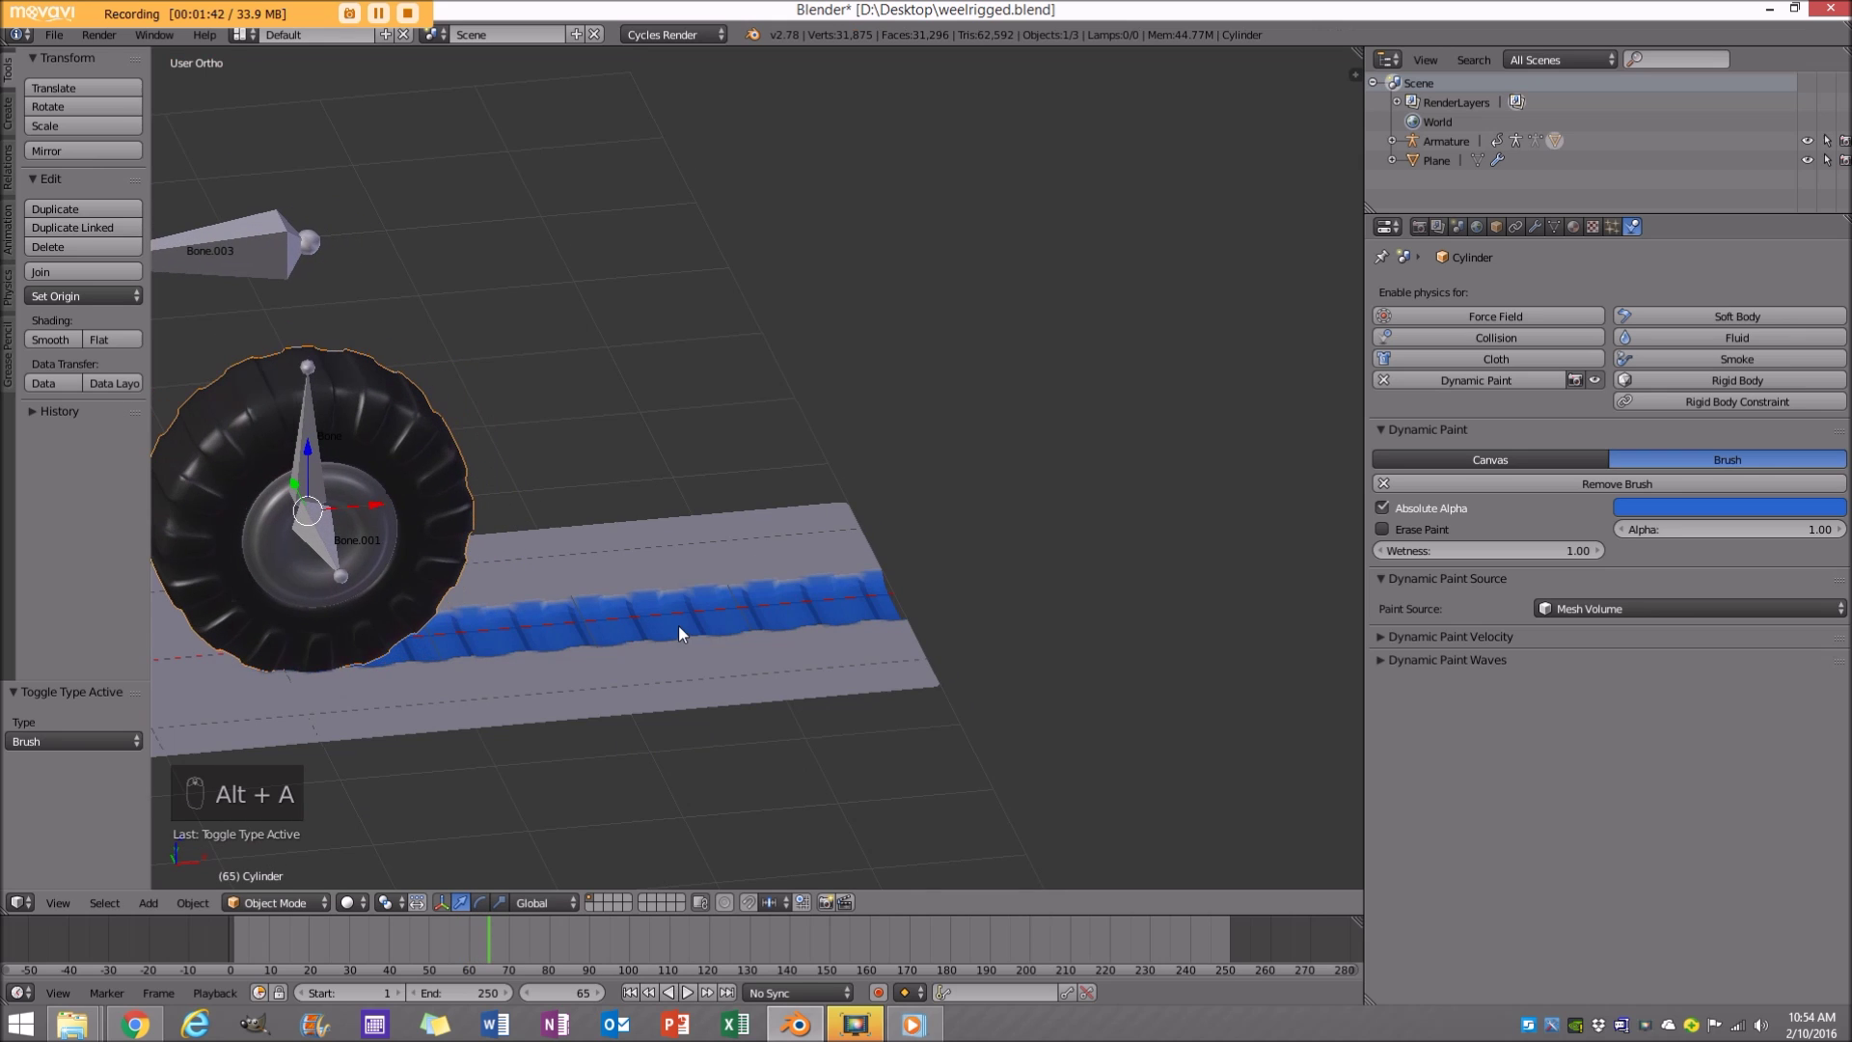
scroll(679, 625, "down", 2)
middle_click_drag(671, 625, 771, 619, "shift")
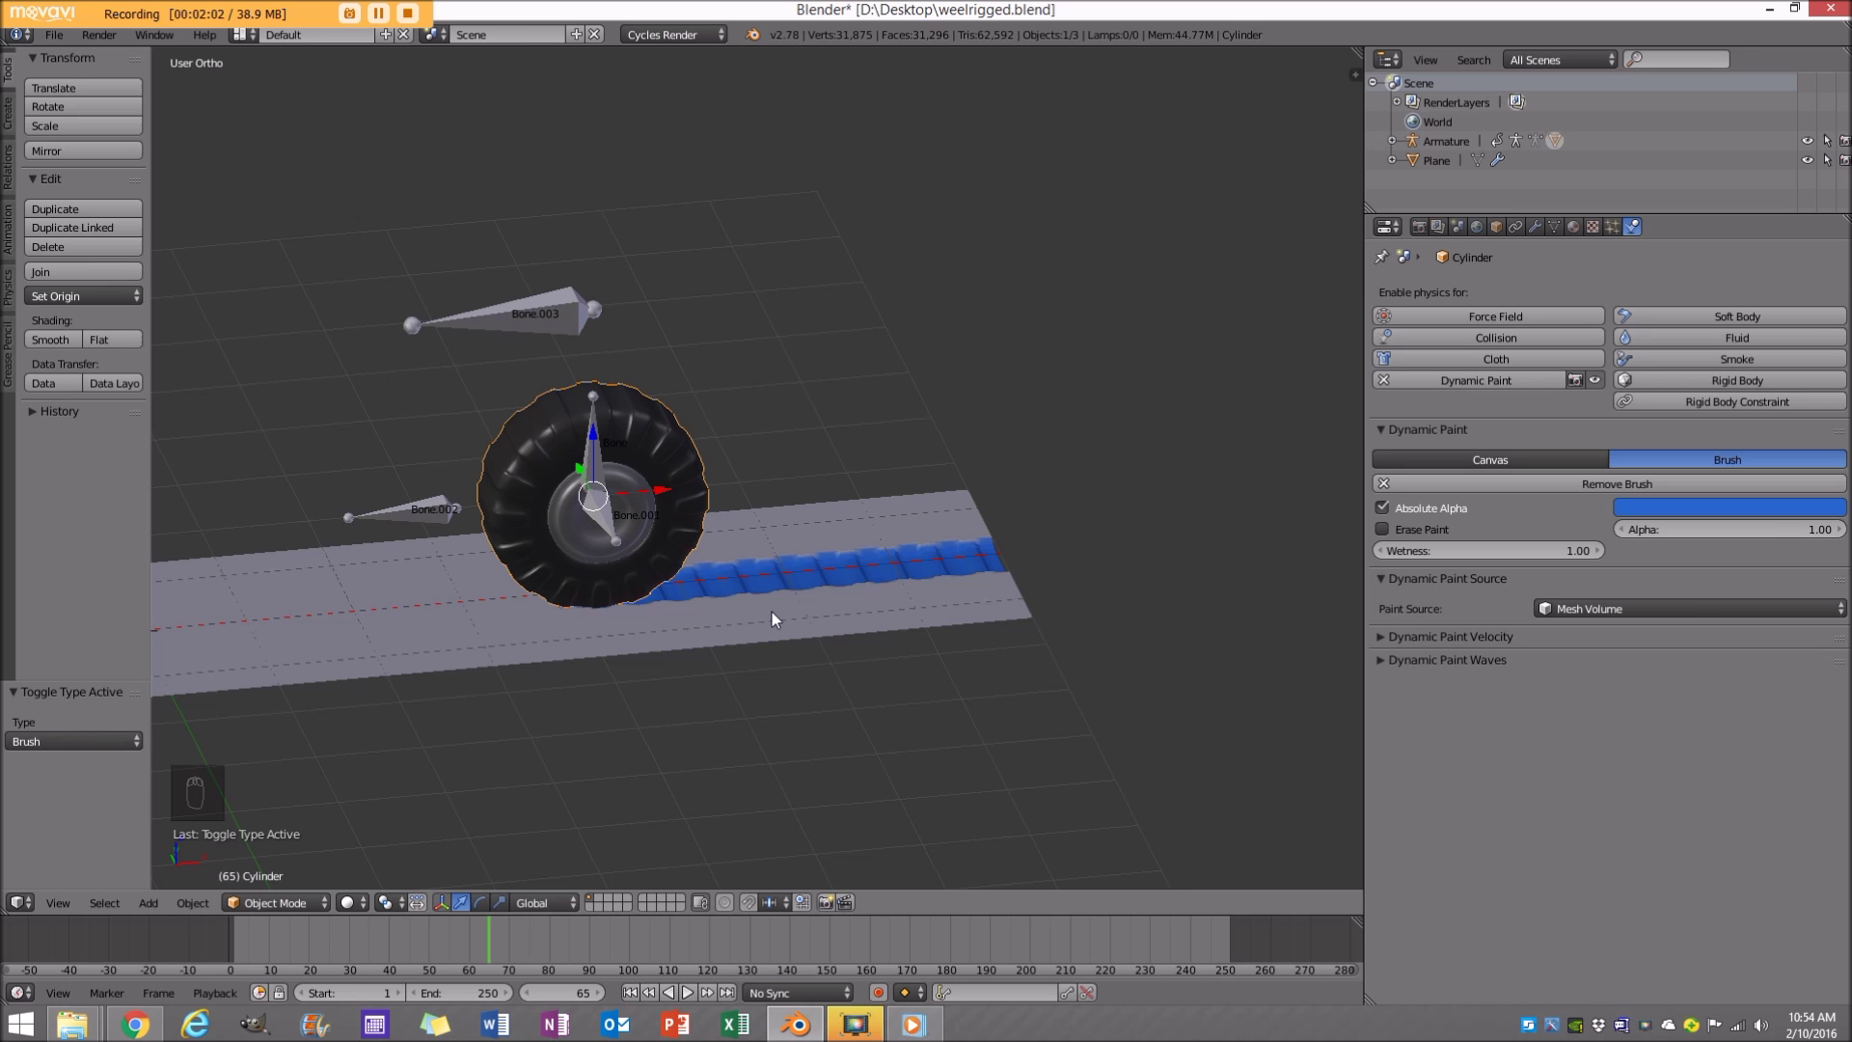
mouse_move(905, 587)
middle_mouse_down()
mouse_move(768, 583)
mouse_move(467, 675)
middle_mouse_up()
scroll(467, 676, "up", 3)
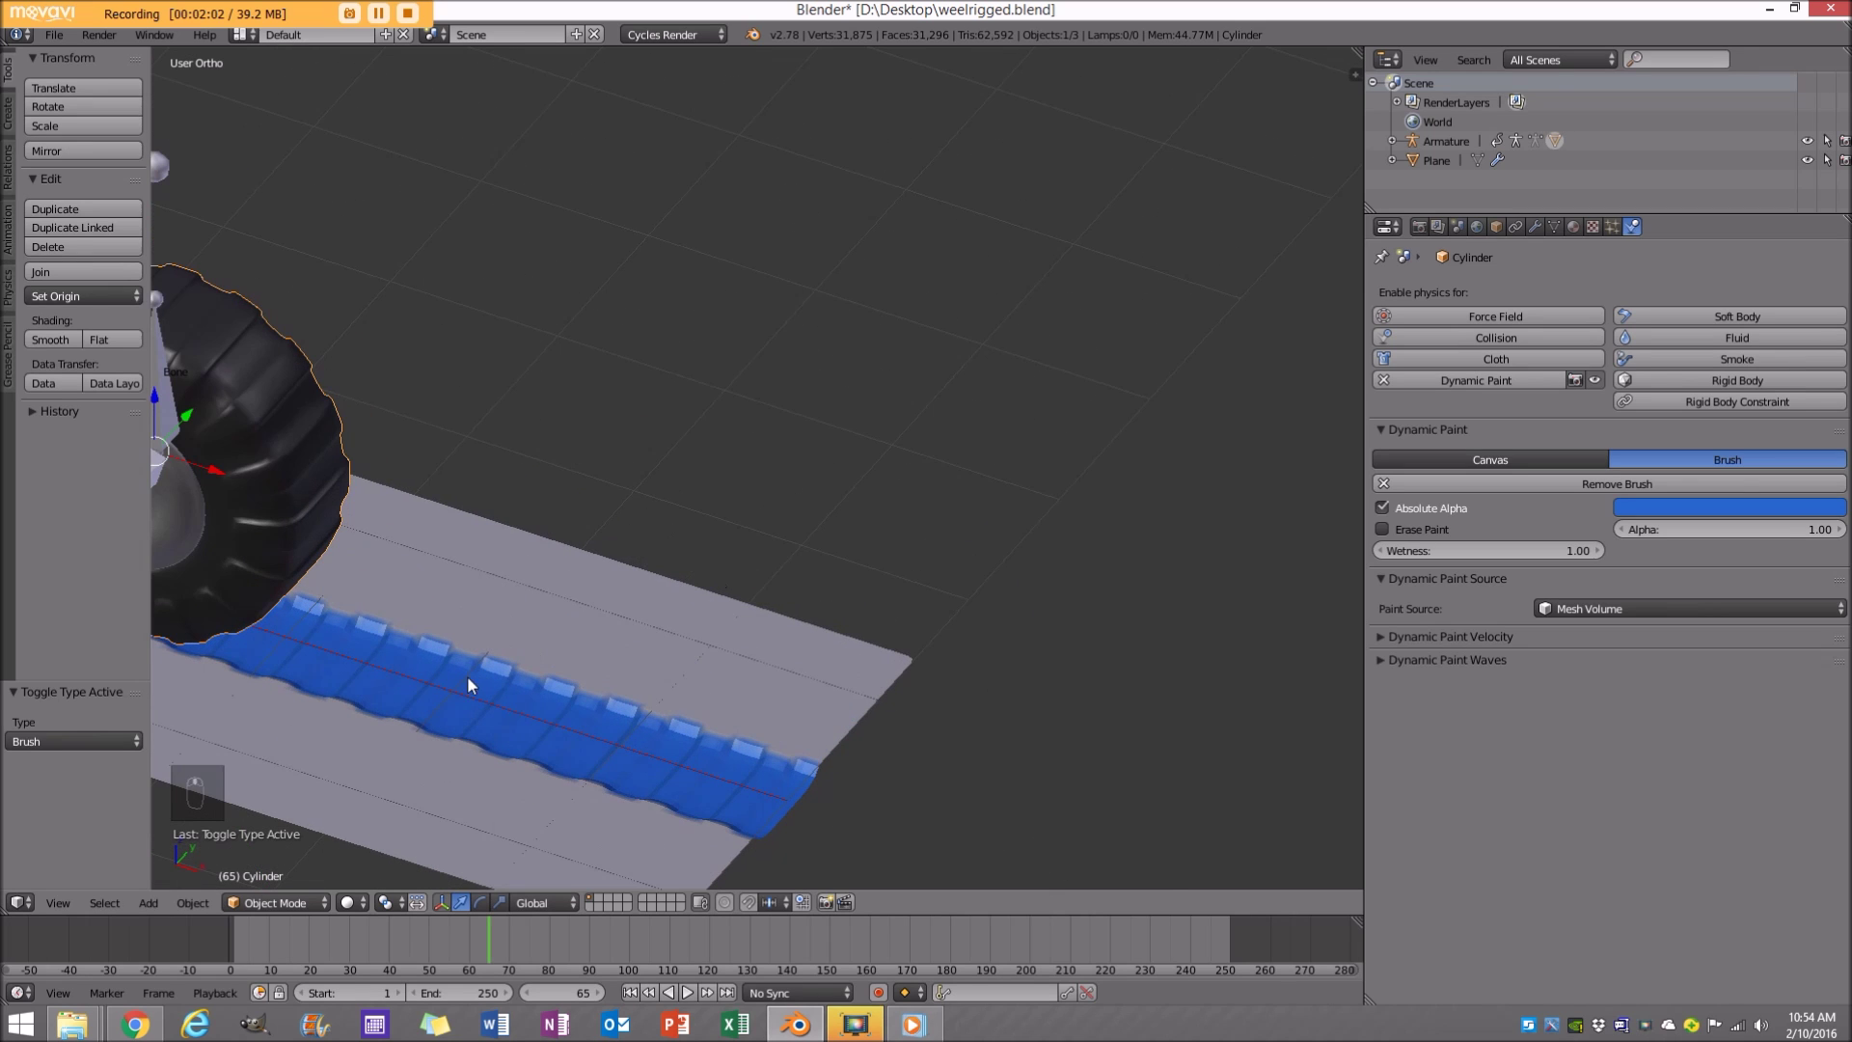
Apply smooth shading to the ground plane.
right_click(518, 637)
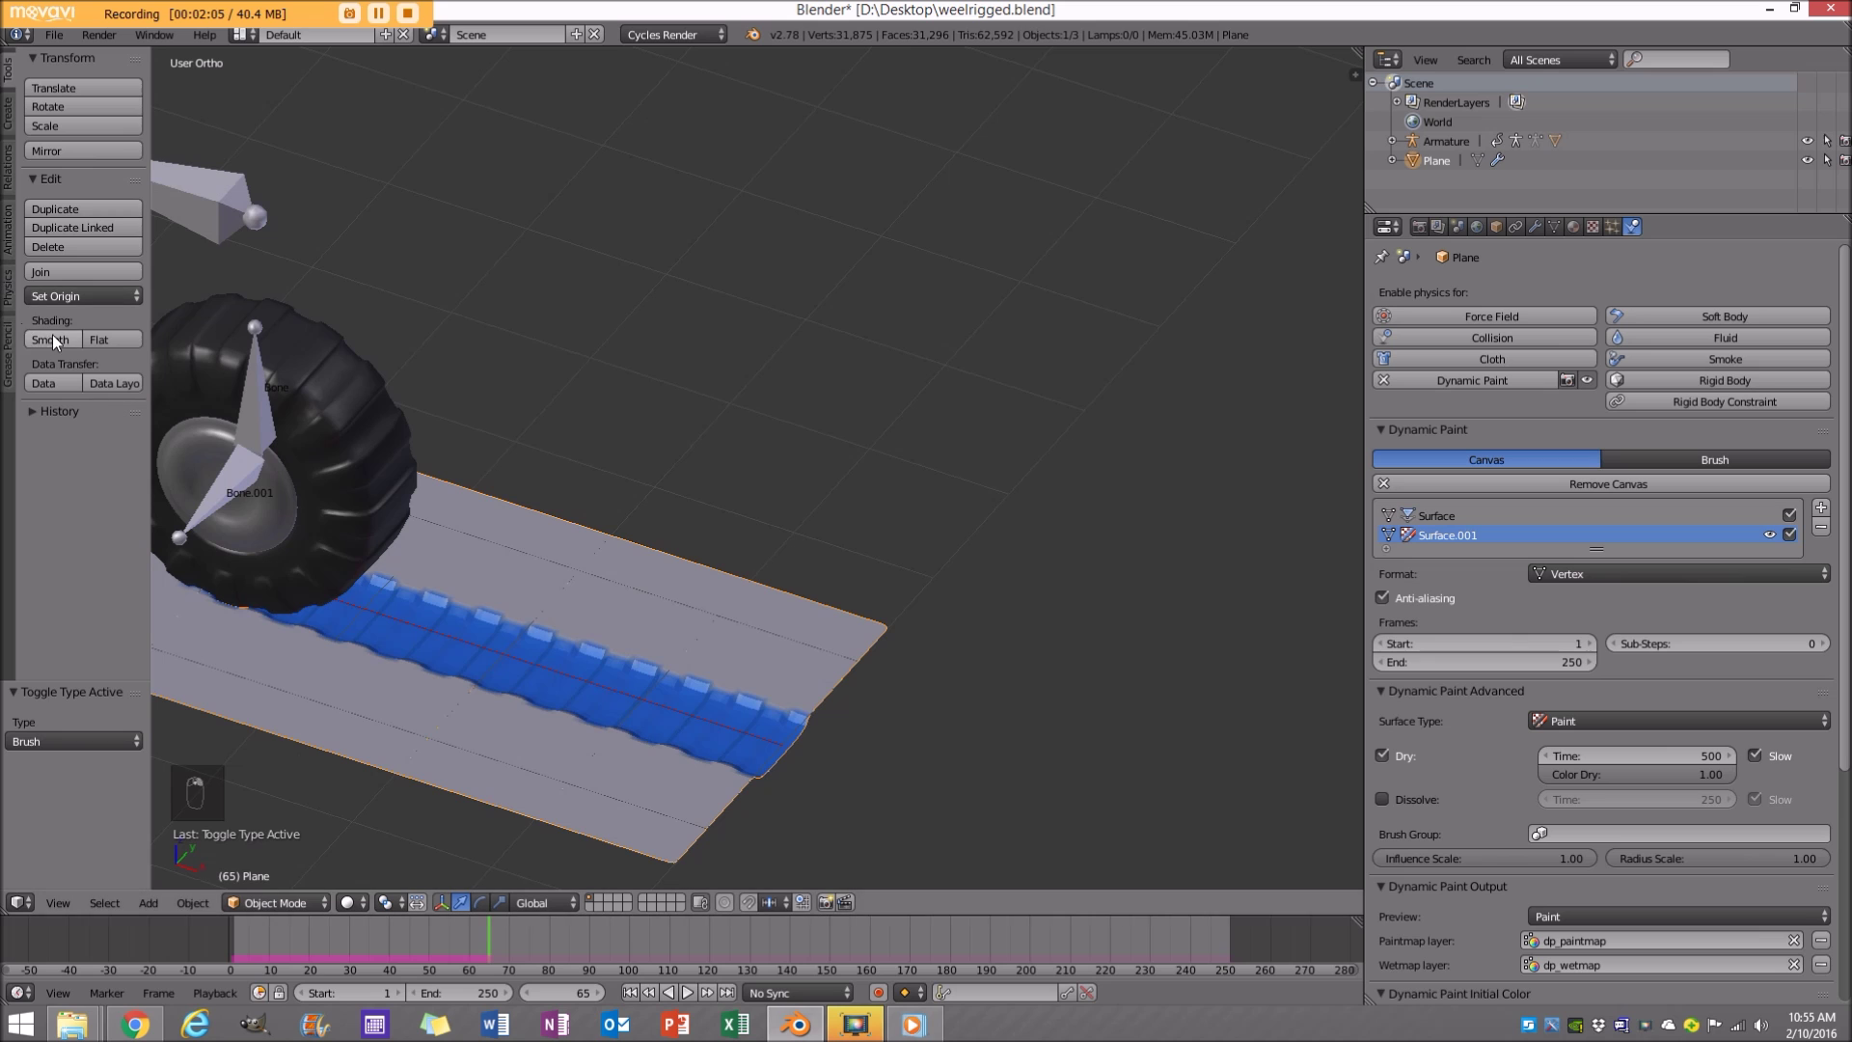
left_click(52, 339)
scroll(604, 618, "down", 2)
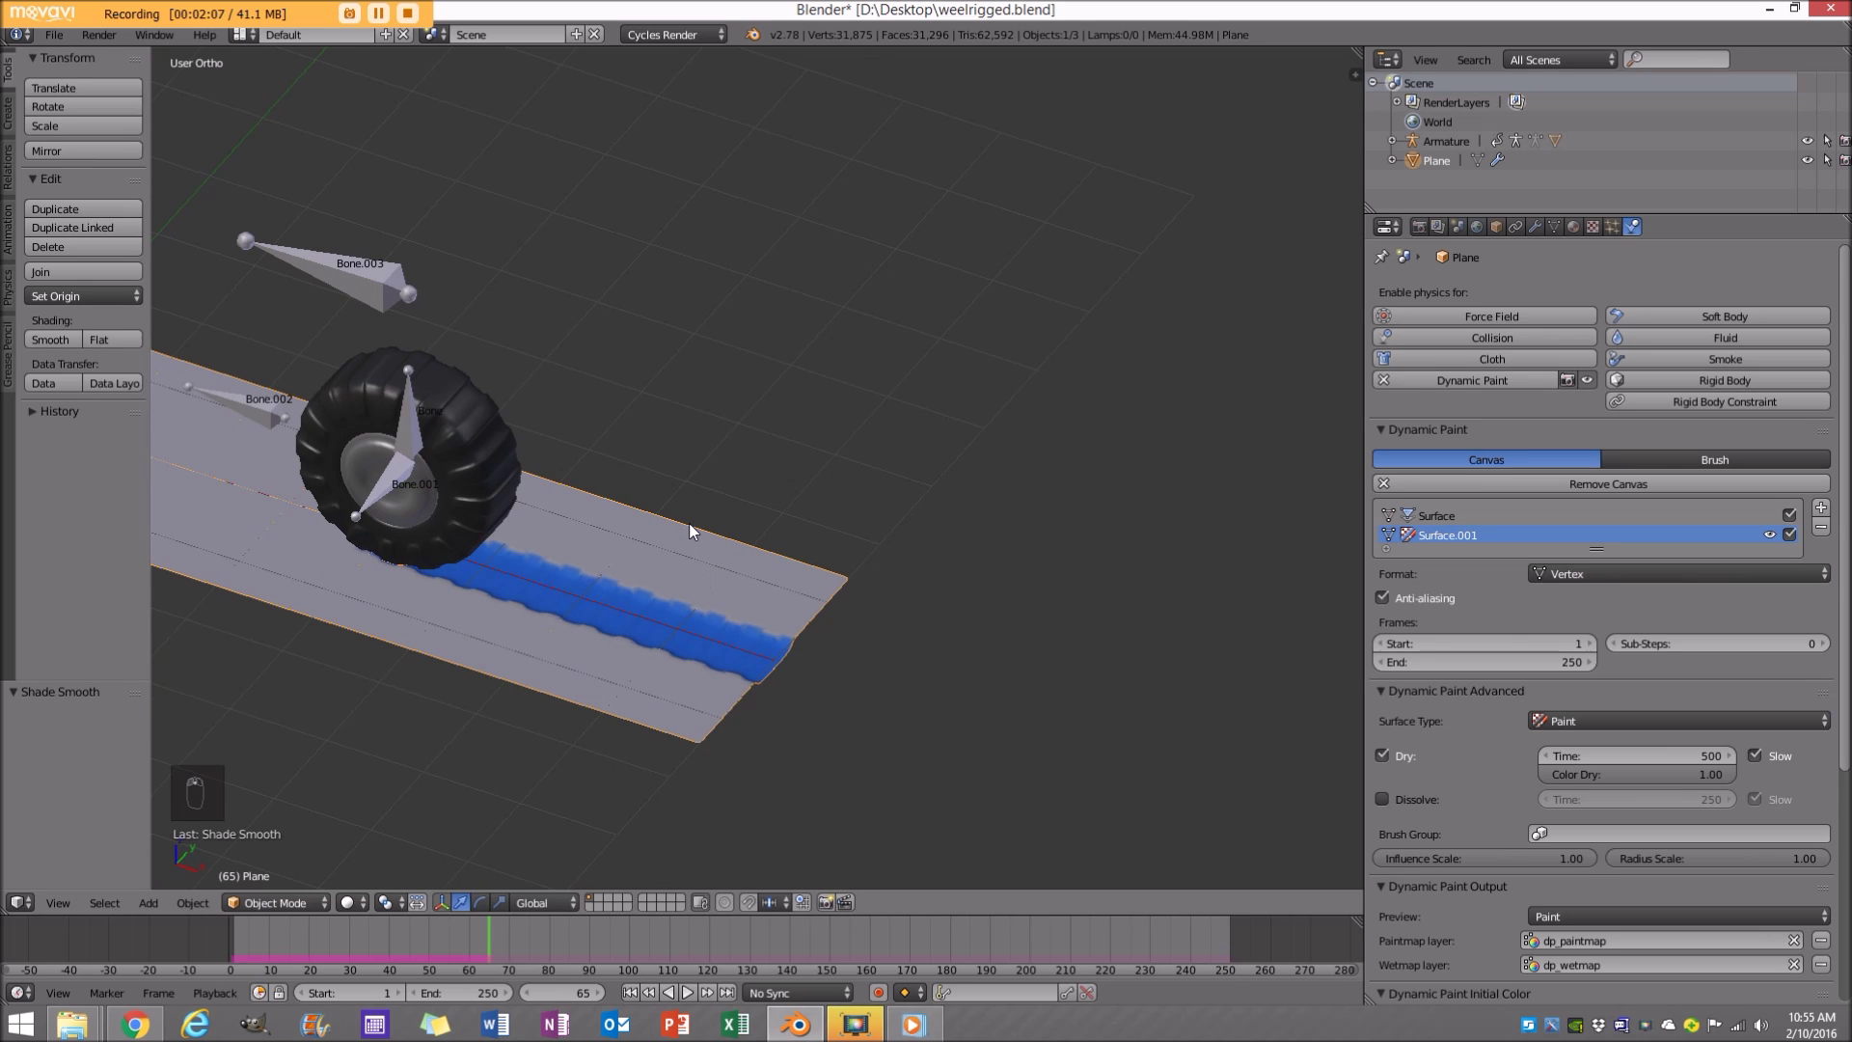
scroll(970, 481, "up", 2)
Play the animation with the smoothed plane and examine the track forming behind the wheel from several angles.
key("alt+a")
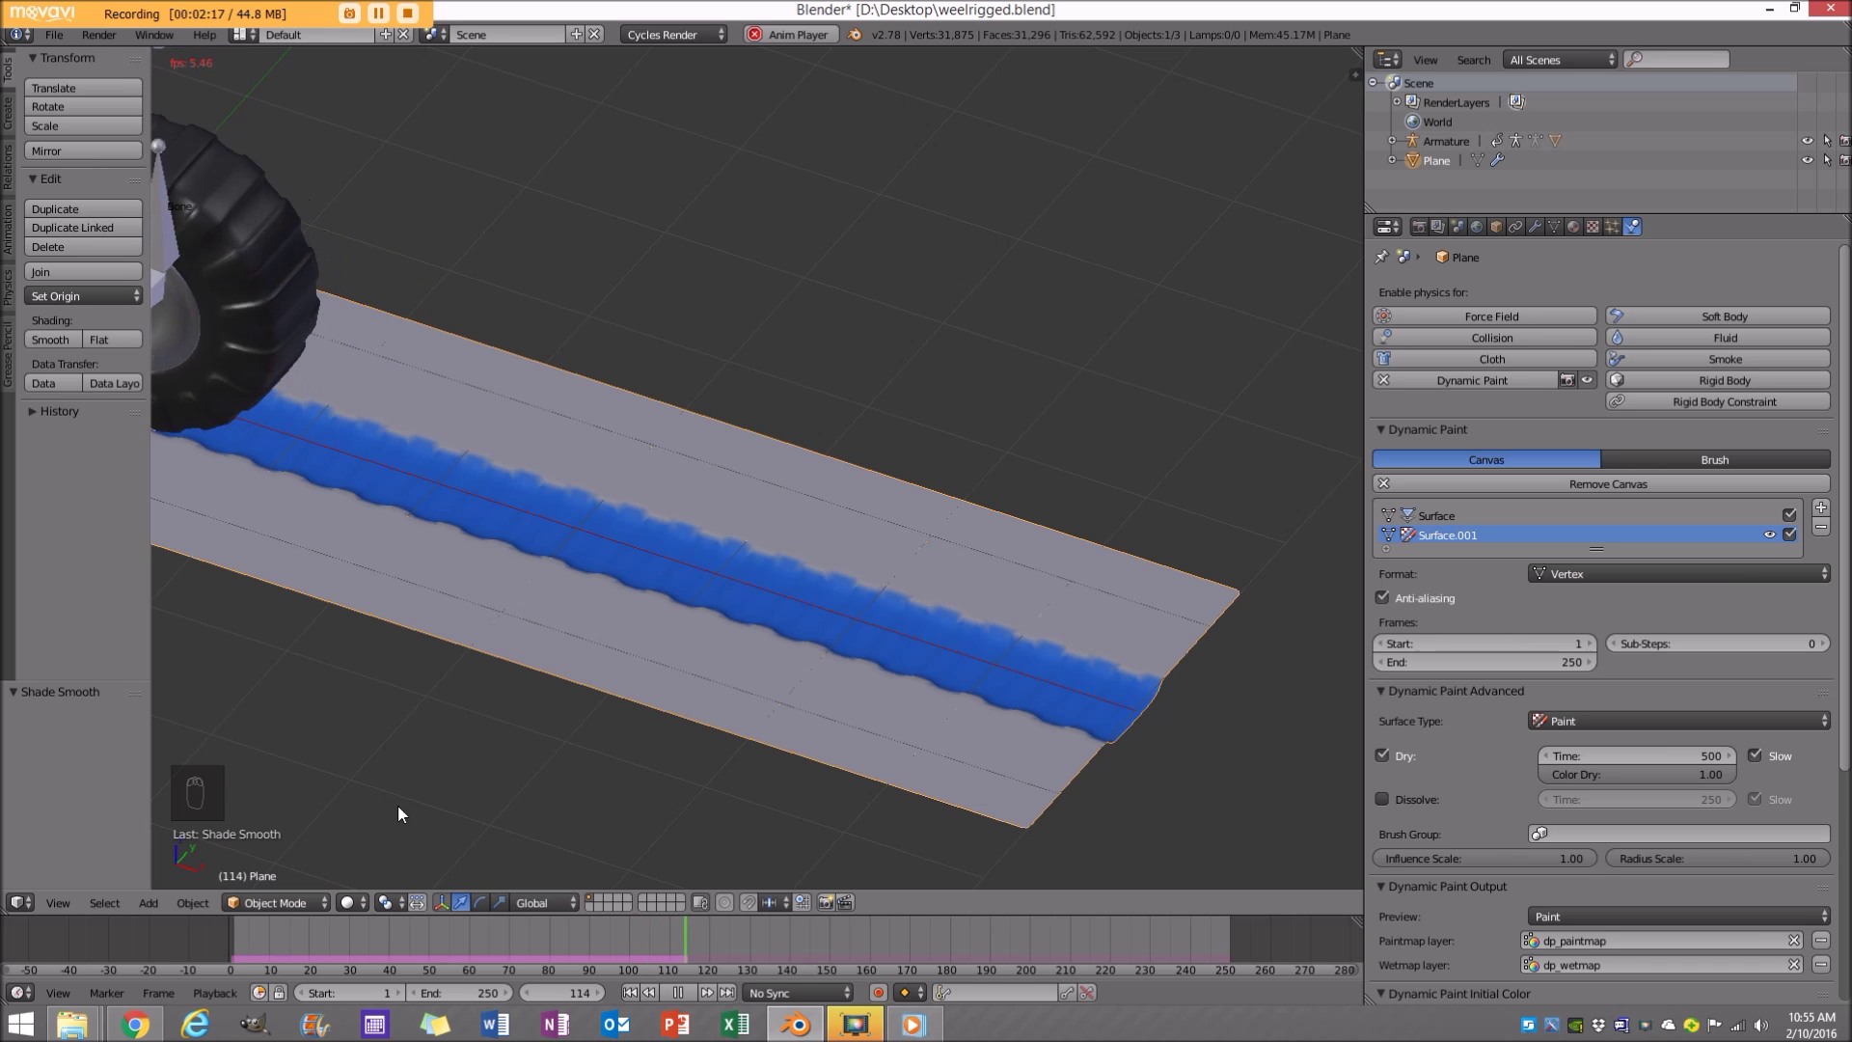
scroll(405, 600, "down", 3)
scroll(448, 606, "down", 1)
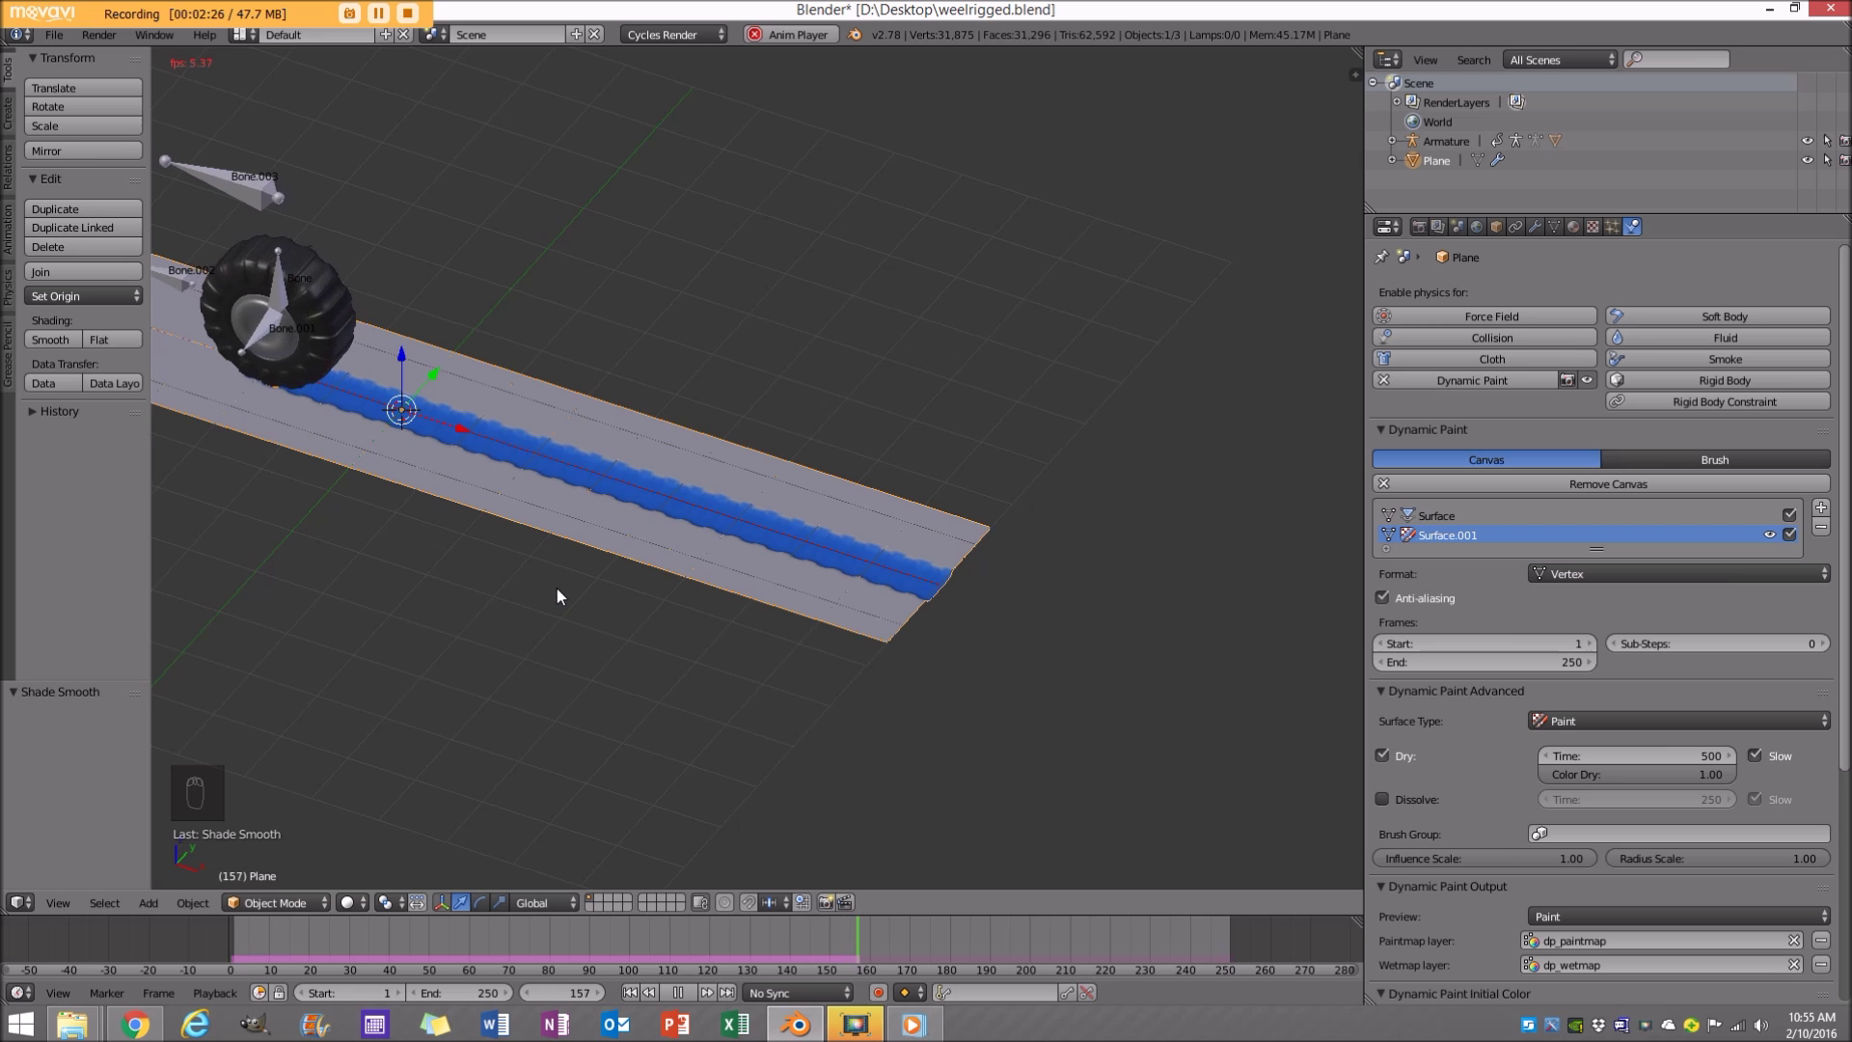
key("alt+a")
middle_click_drag(546, 570, 917, 611)
scroll(663, 541, "up", 3)
key("alt+a")
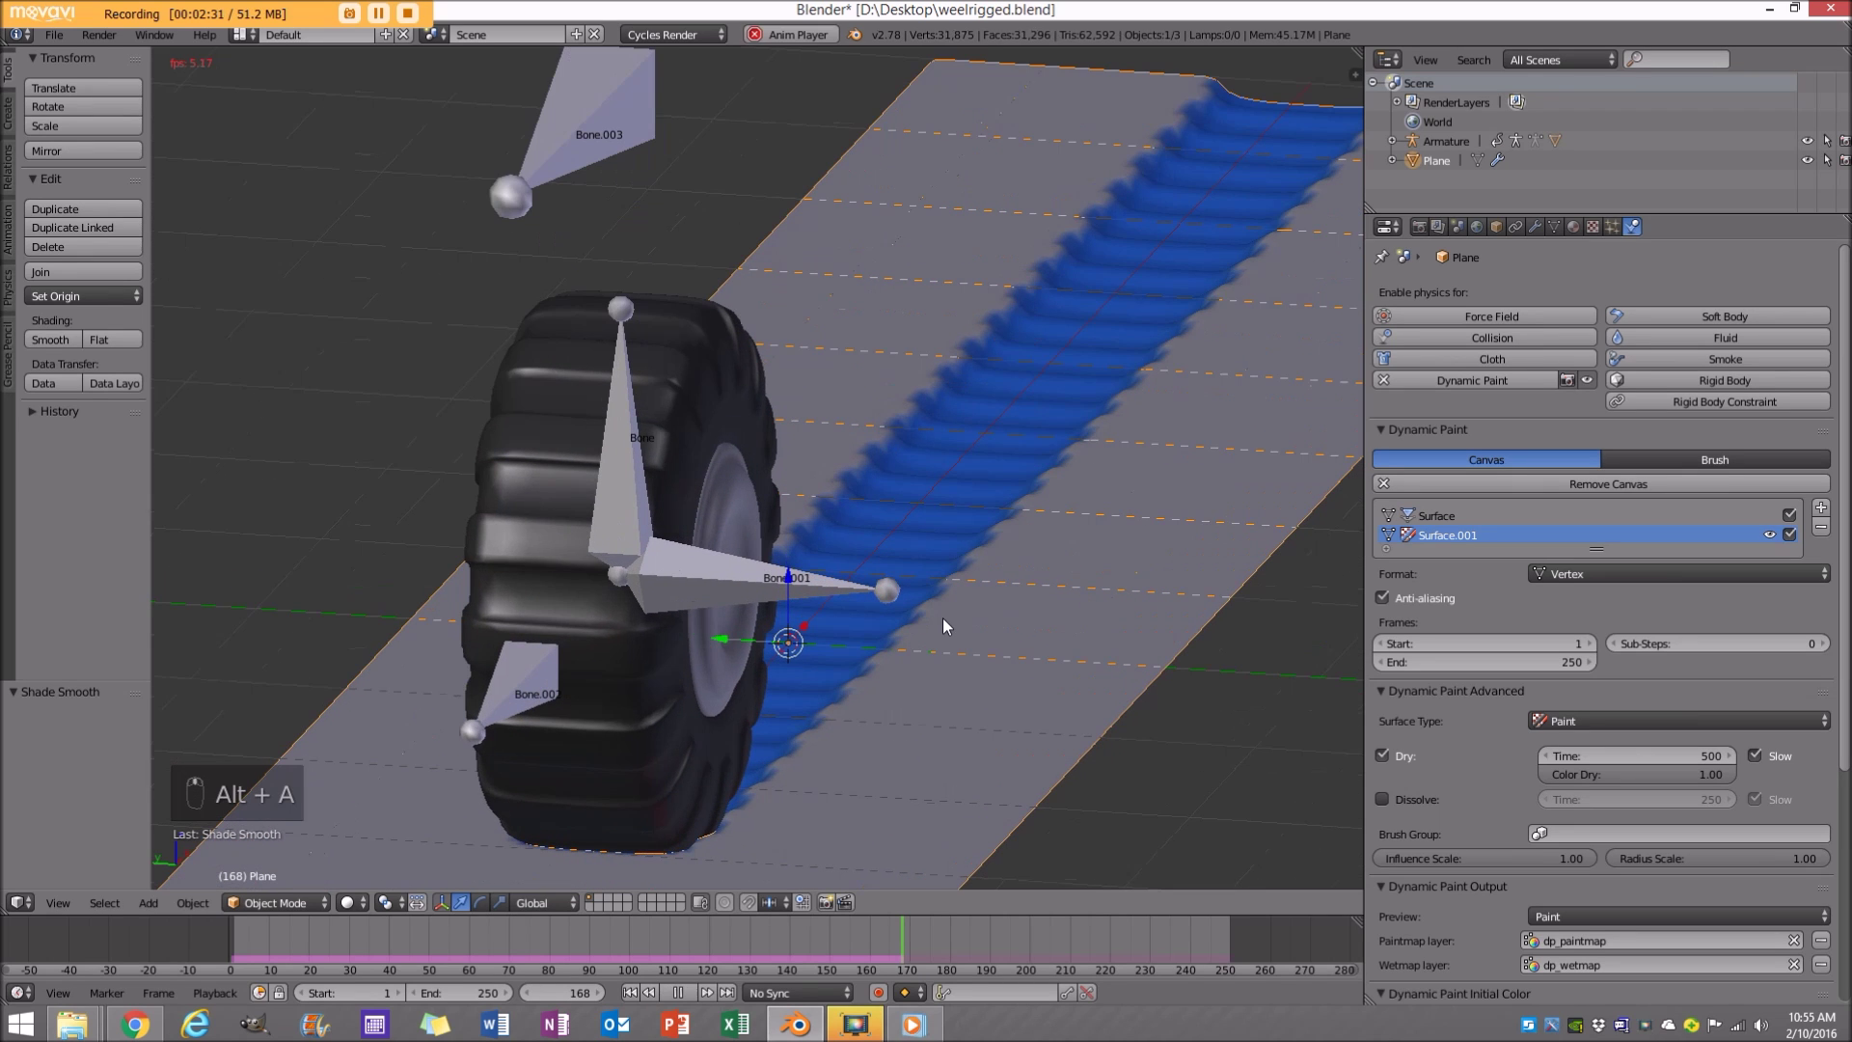
Switch to perspective view and examine the tread track and the wheel's ground contact during playback.
key("KP_5")
mouse_move(906, 557)
middle_mouse_down()
mouse_move(814, 575)
mouse_move(840, 570)
mouse_move(797, 610)
middle_mouse_up()
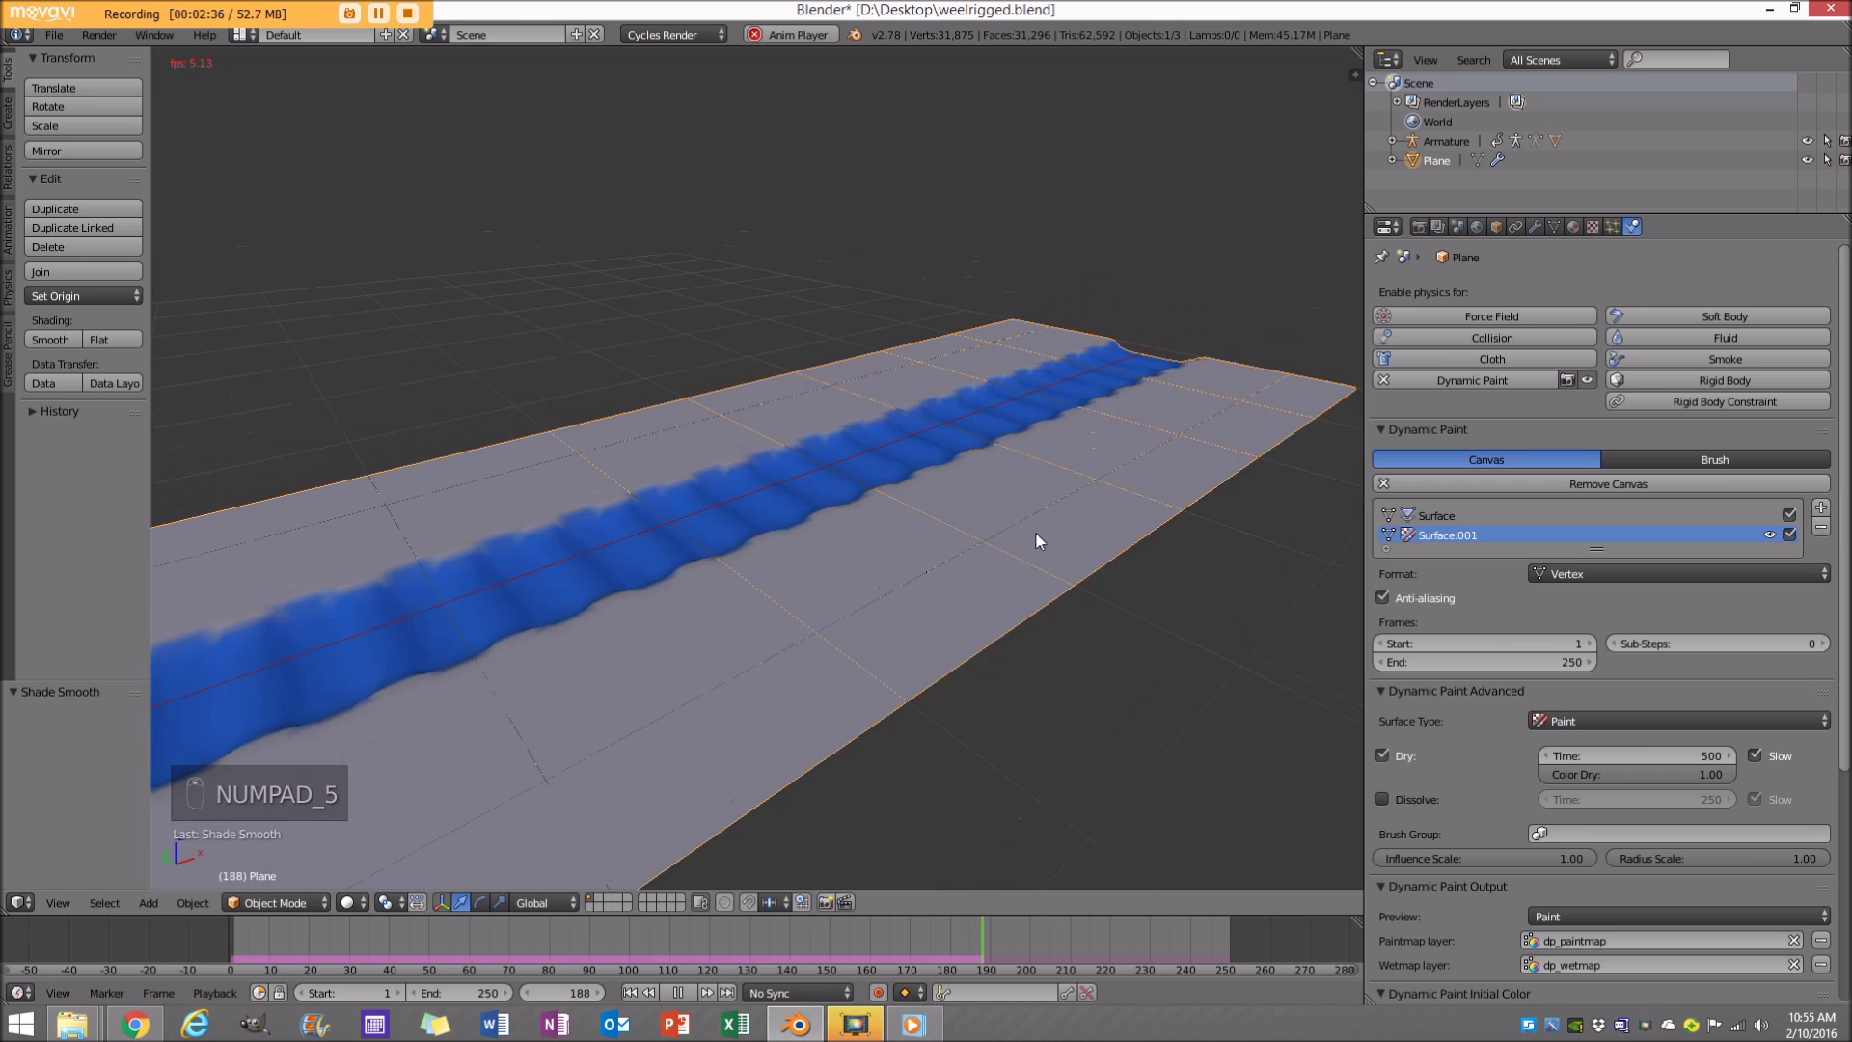
scroll(1134, 501, "up", 3)
middle_click_drag(1134, 501, 766, 699)
scroll(795, 772, "down", 2)
scroll(853, 680, "down", 1)
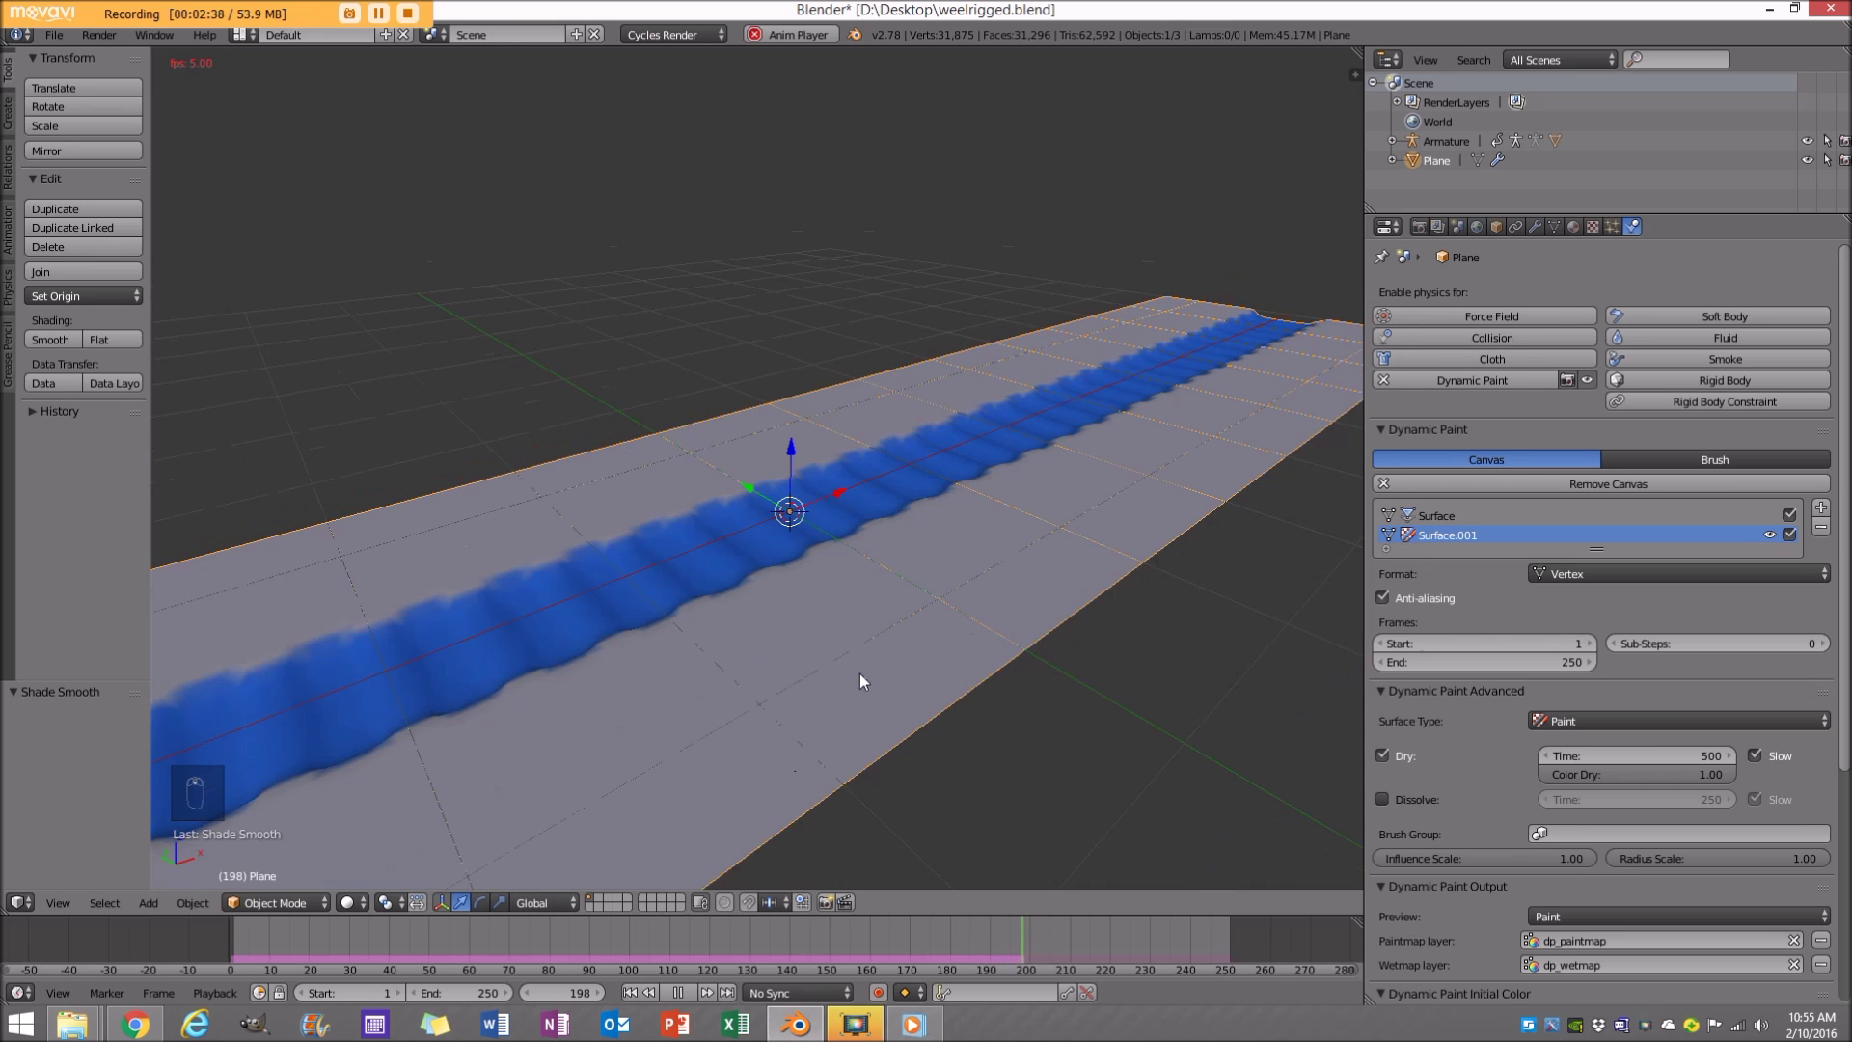
middle_click_drag(1065, 617, 913, 639)
scroll(868, 646, "down", 1)
scroll(829, 656, "down", 1)
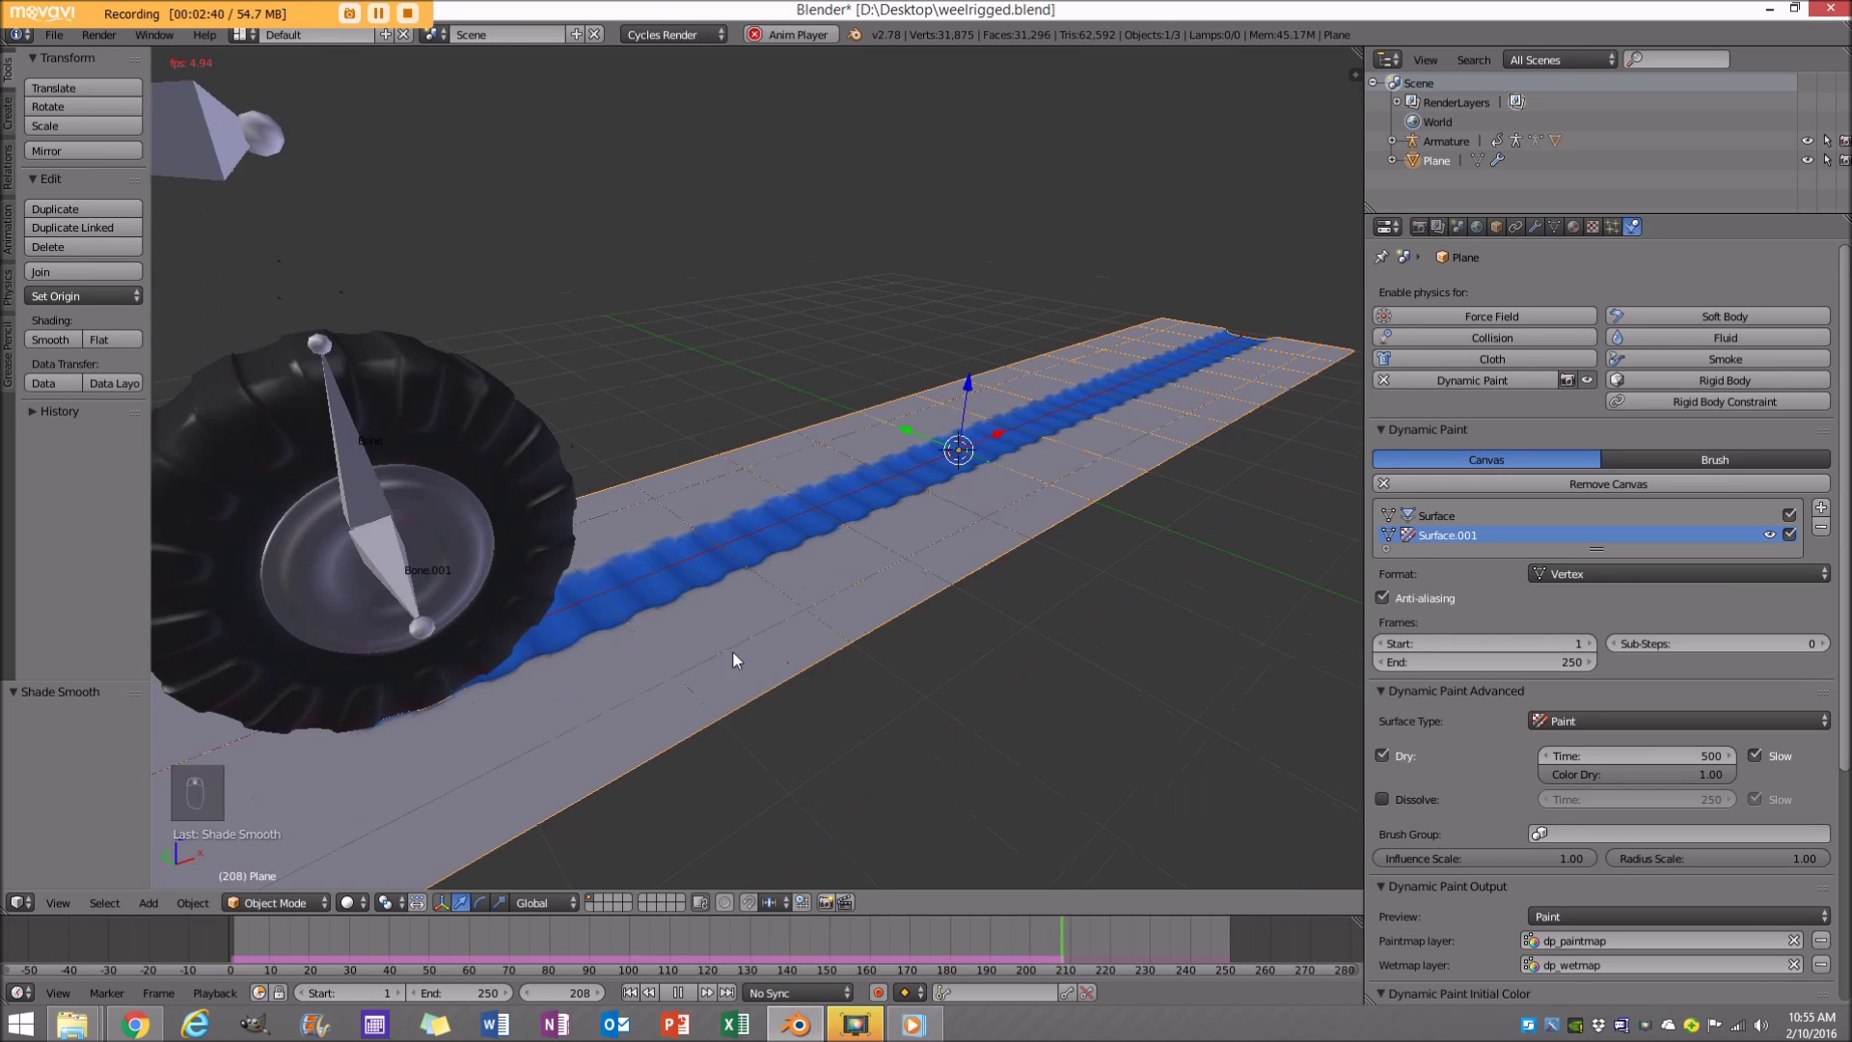
middle_click_drag(732, 650, 1129, 535)
scroll(1123, 534, "up", 2)
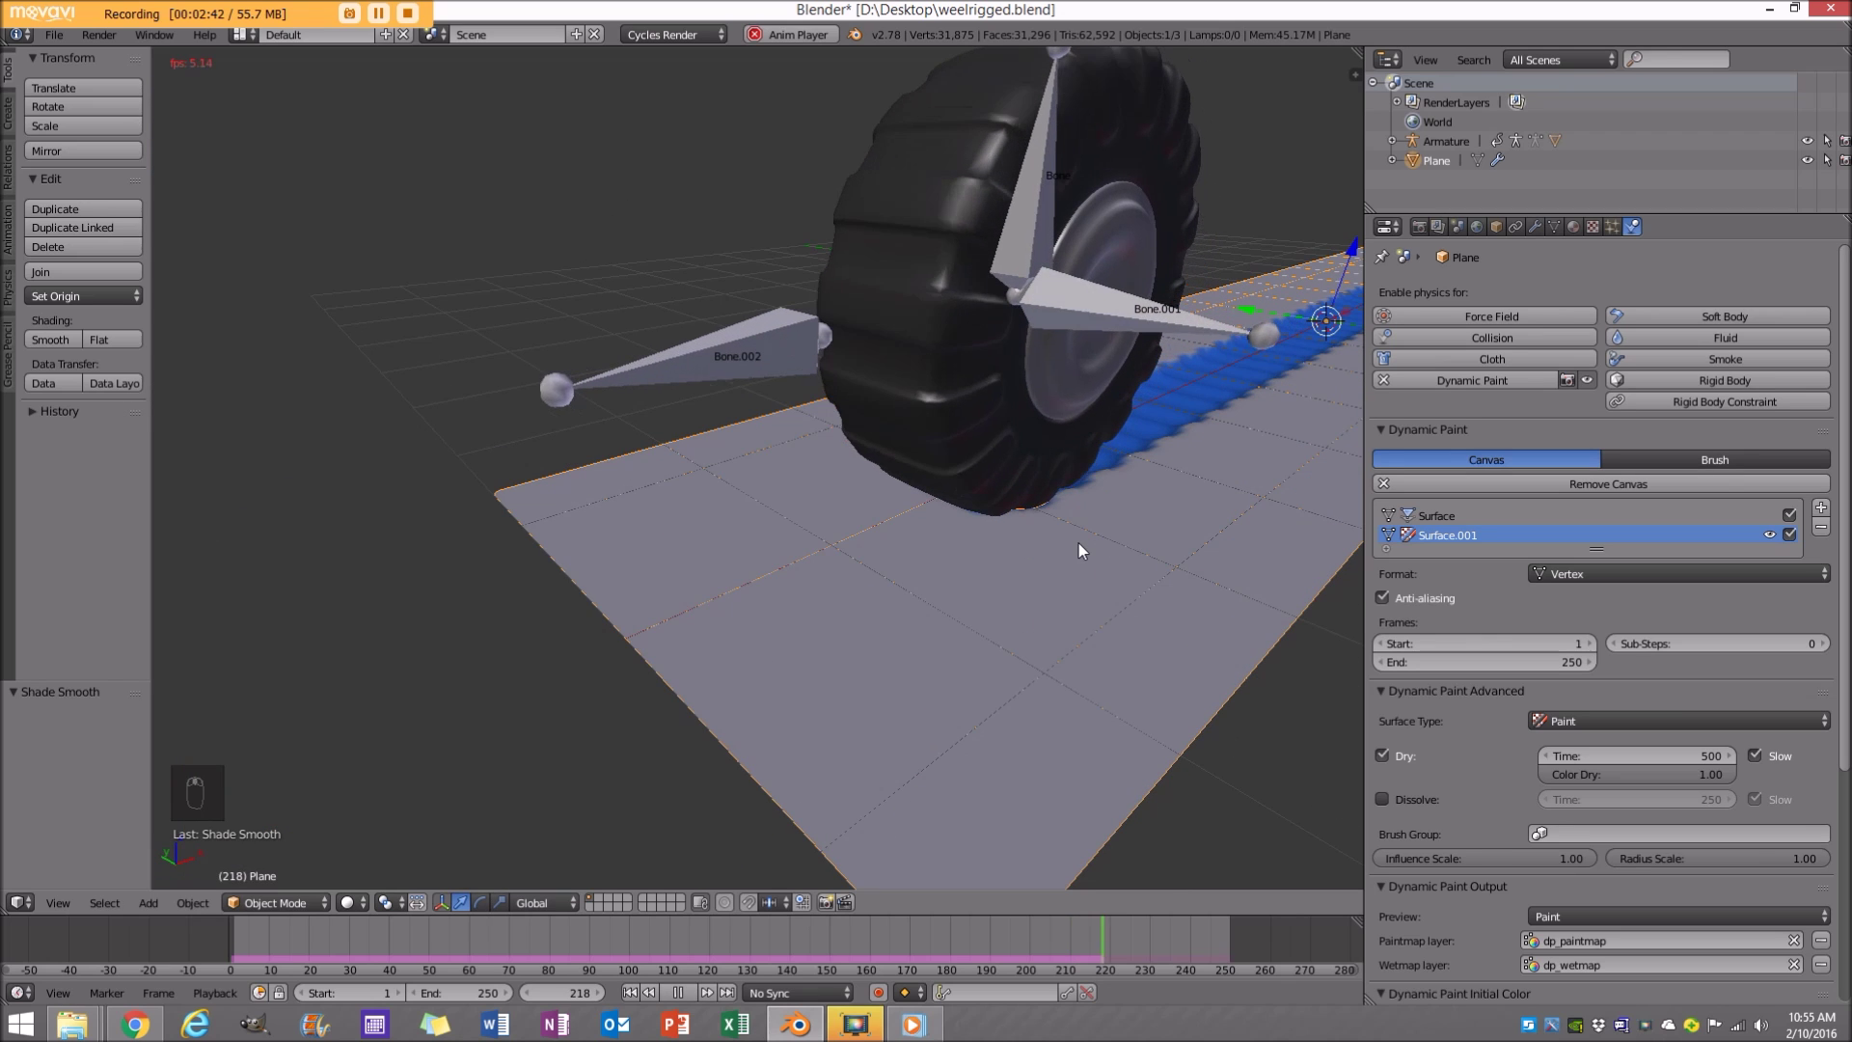